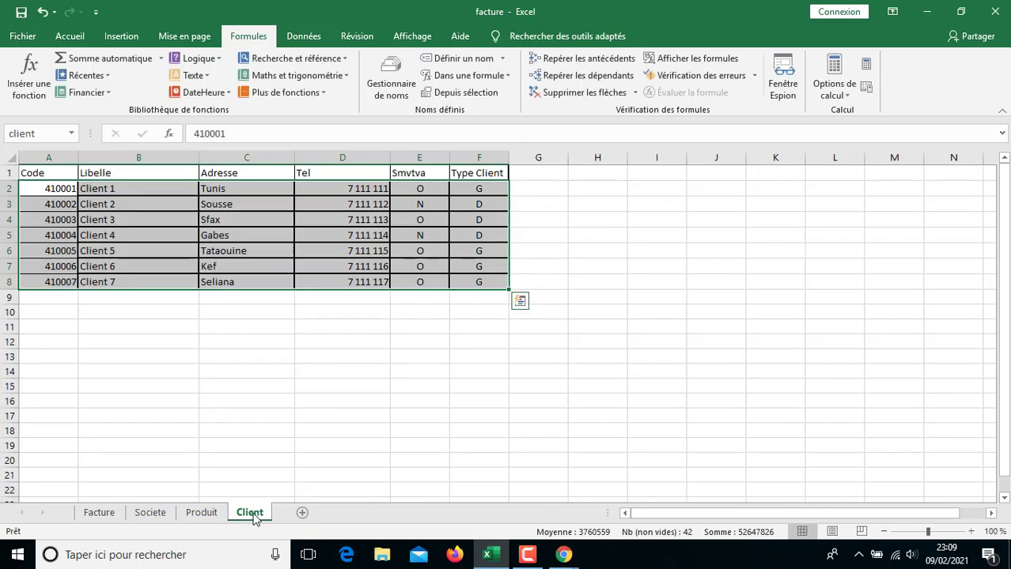
- Link cell A1 of the Facture sheet to the company name in Societe!B1
left_click(188, 520)
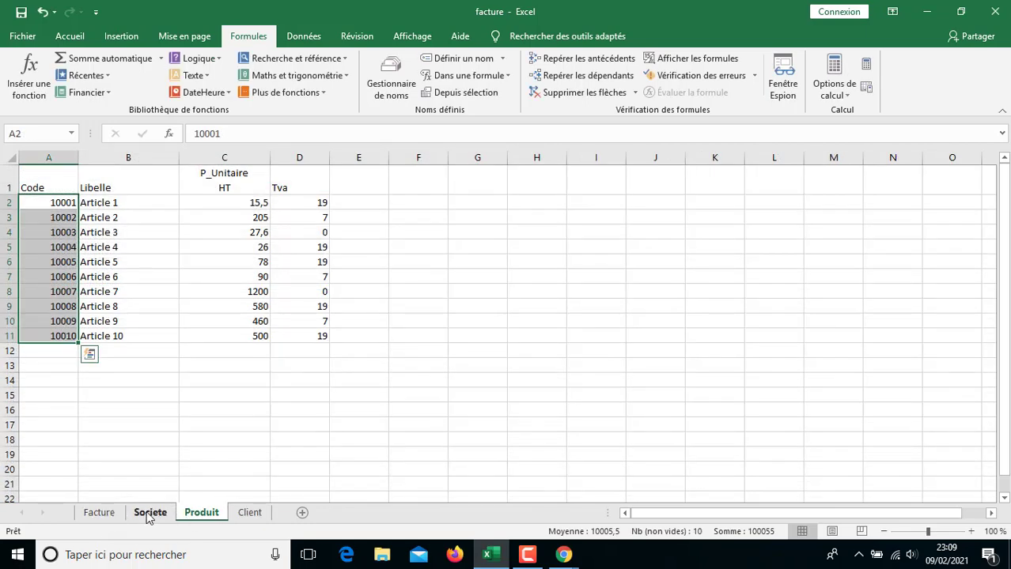
left_click(148, 512)
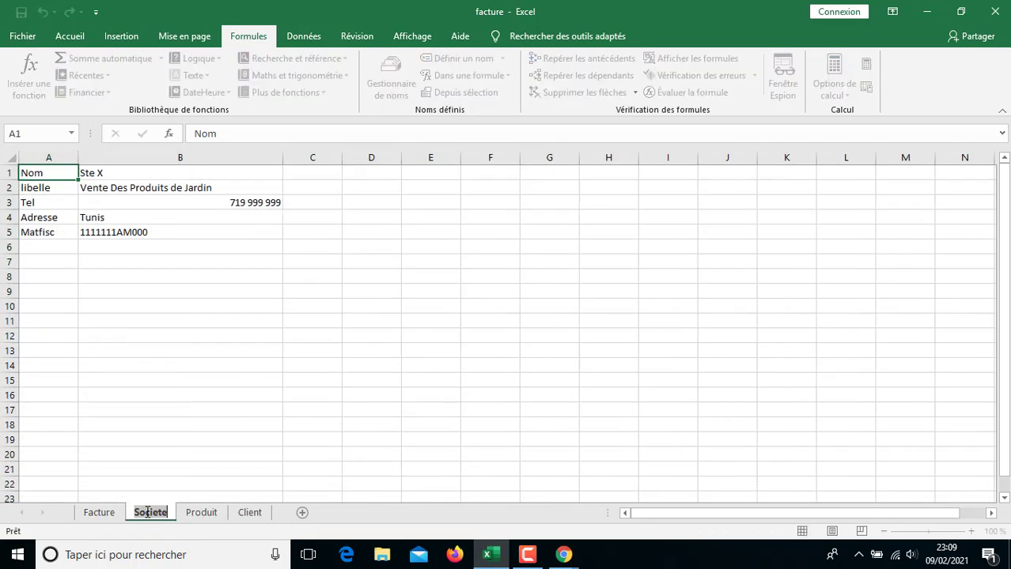
left_click(107, 514)
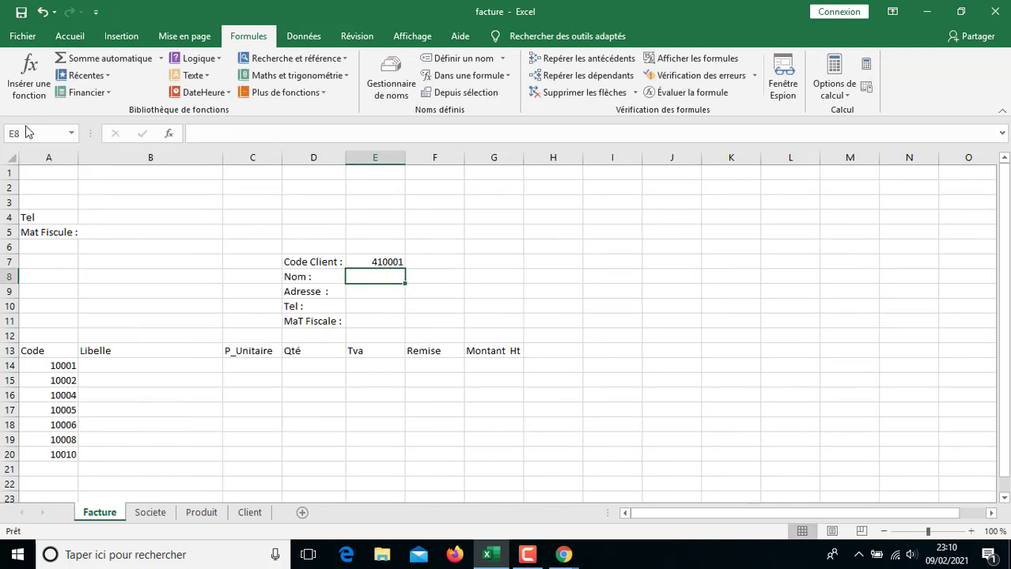
left_click(35, 174)
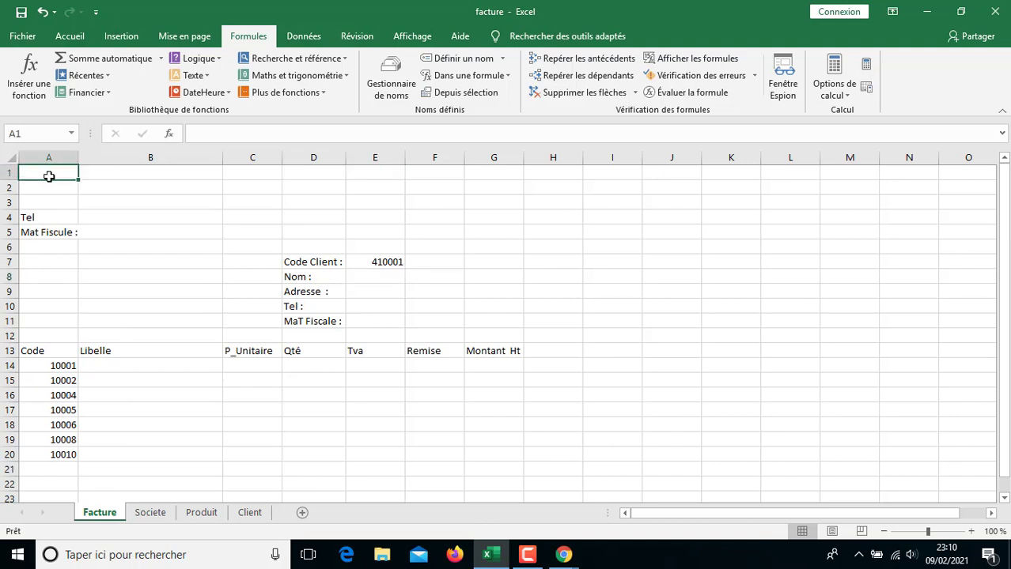
type("=")
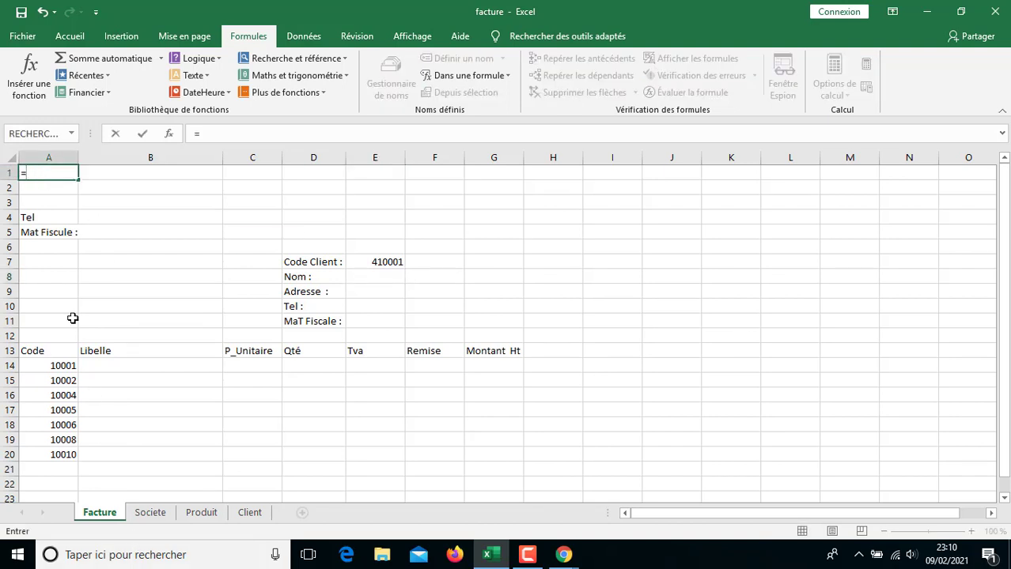
left_click(155, 514)
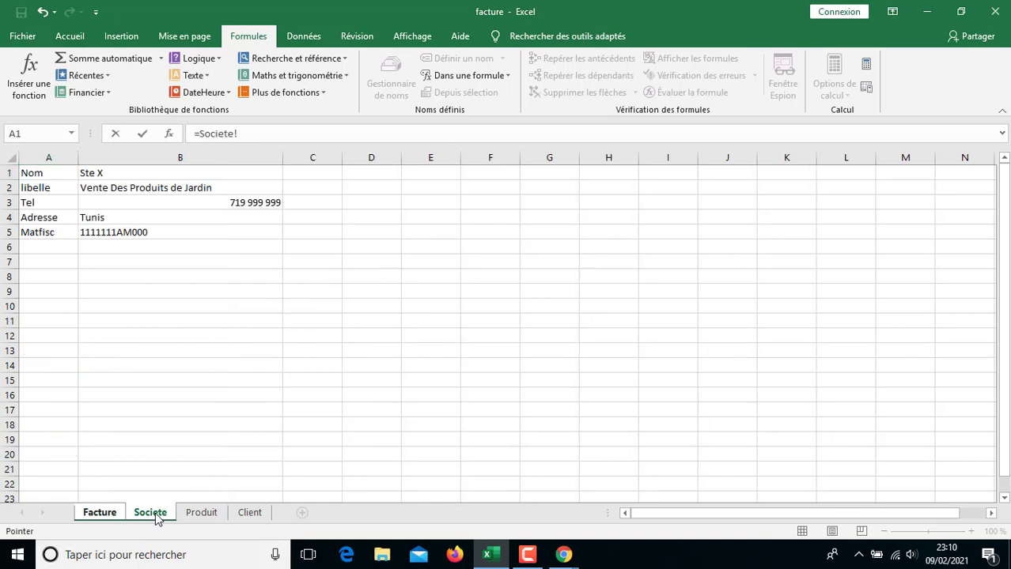
left_click(119, 170)
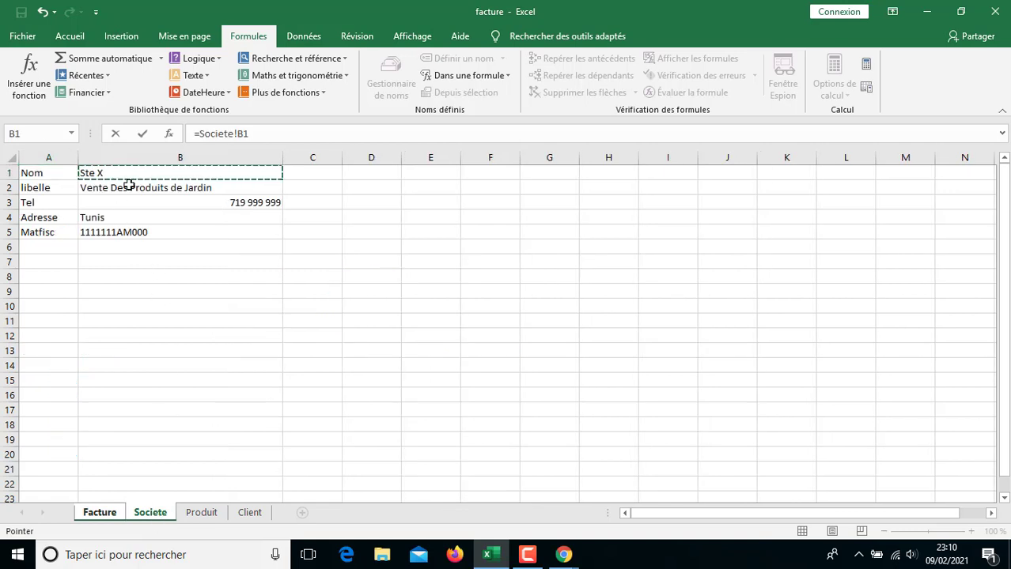
key("Return")
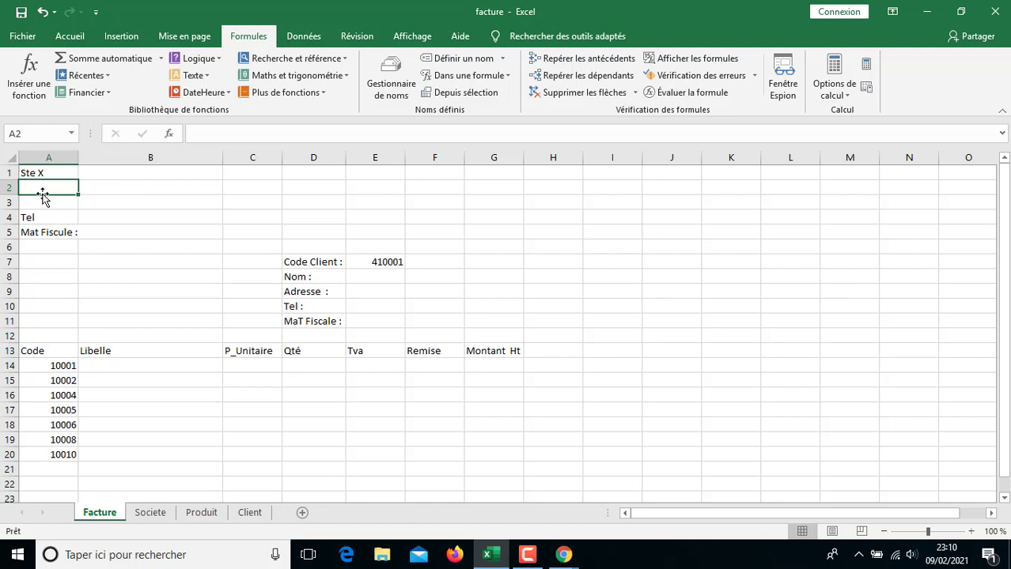
- Link Facture cell A2 to the company description in Societe!B2 and cell A3 to the address in Societe!B4
type("=")
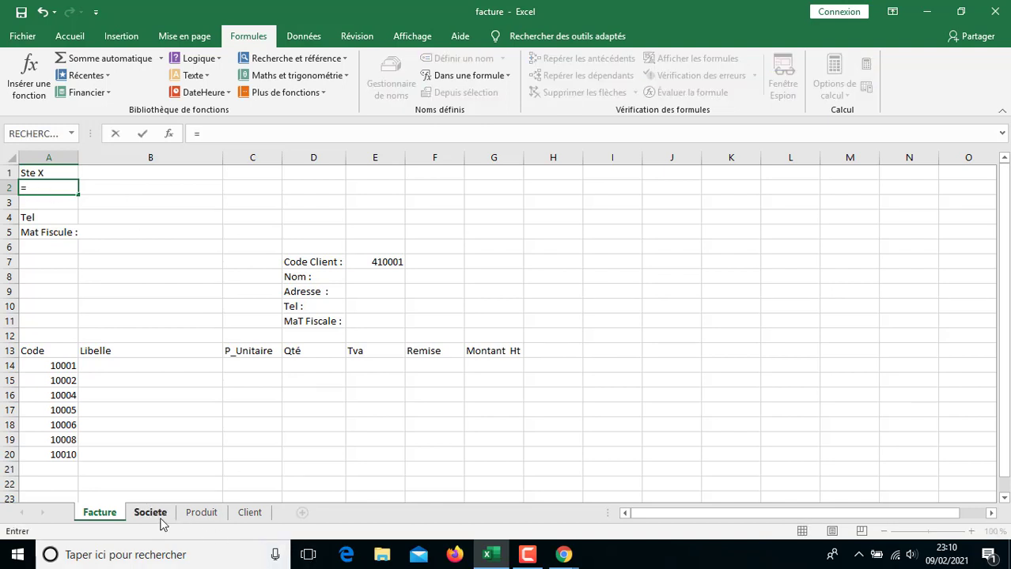
left_click(160, 518)
left_click(141, 188)
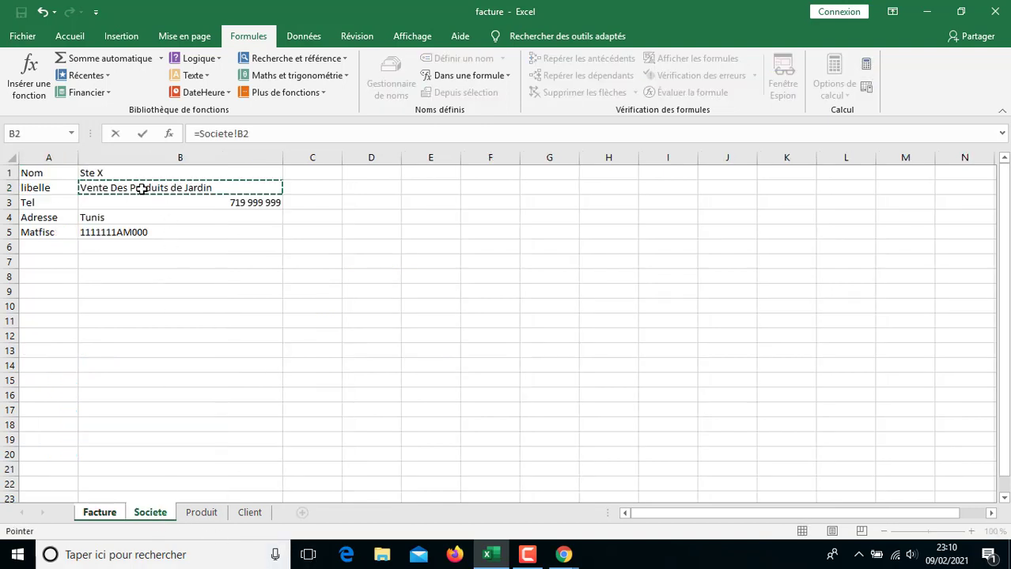
key("Return")
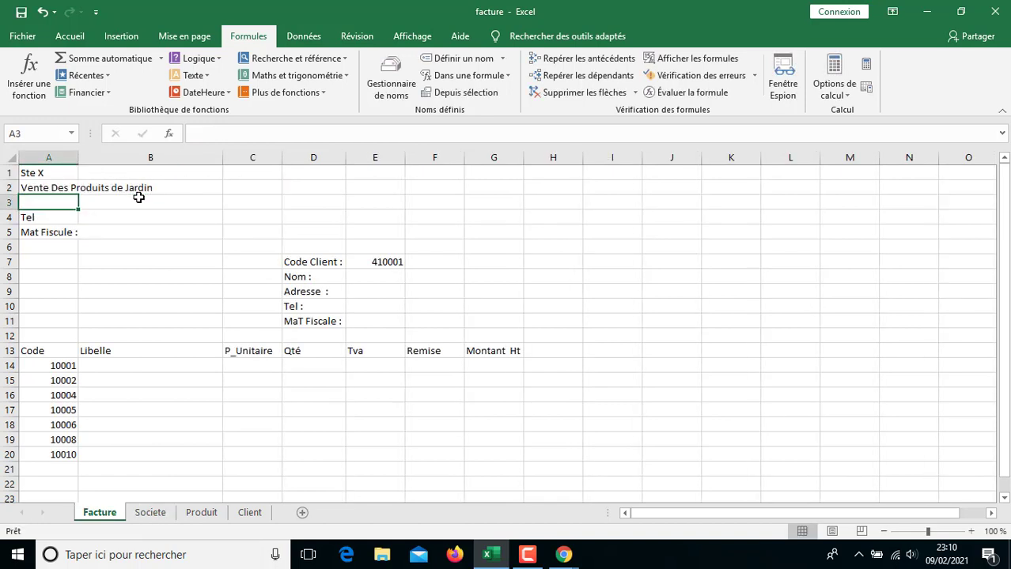
type("=Societe!")
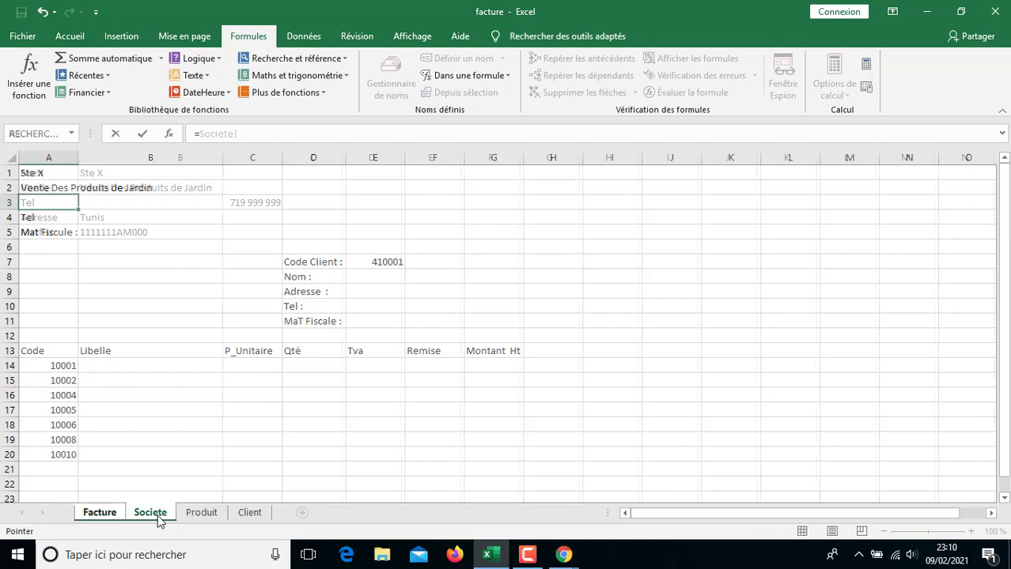
left_click(153, 513)
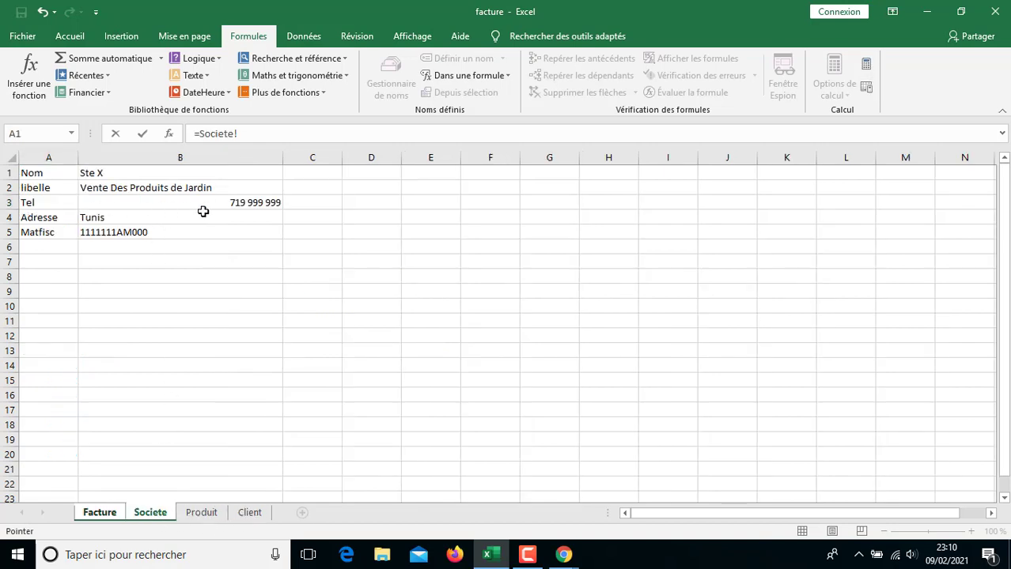
left_click(98, 220)
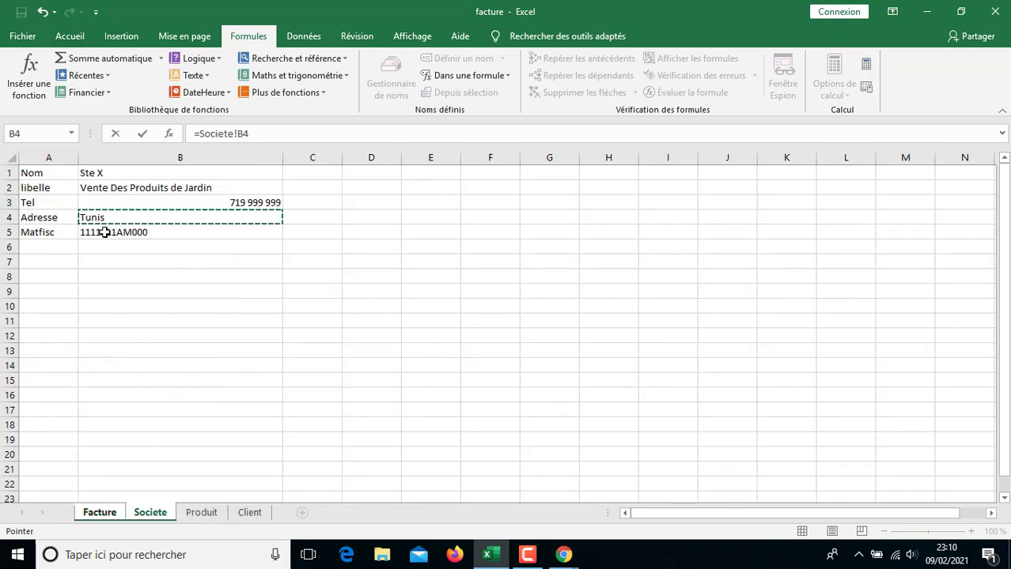
key("Return")
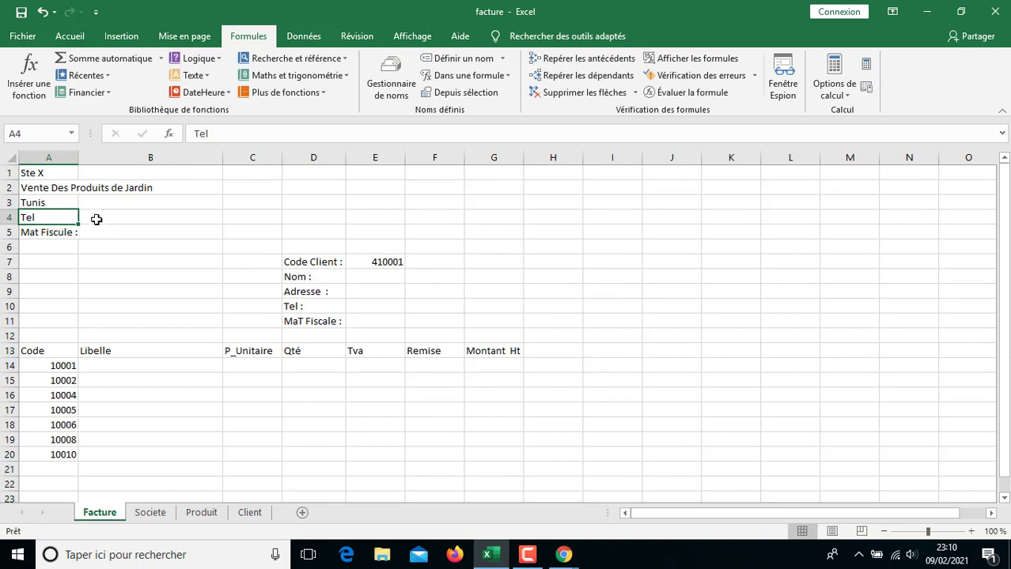
- Link Facture cell B4 to the company phone in Societe!B3 and cell B5 to the tax ID in Societe!B5
left_click(97, 219)
type("=")
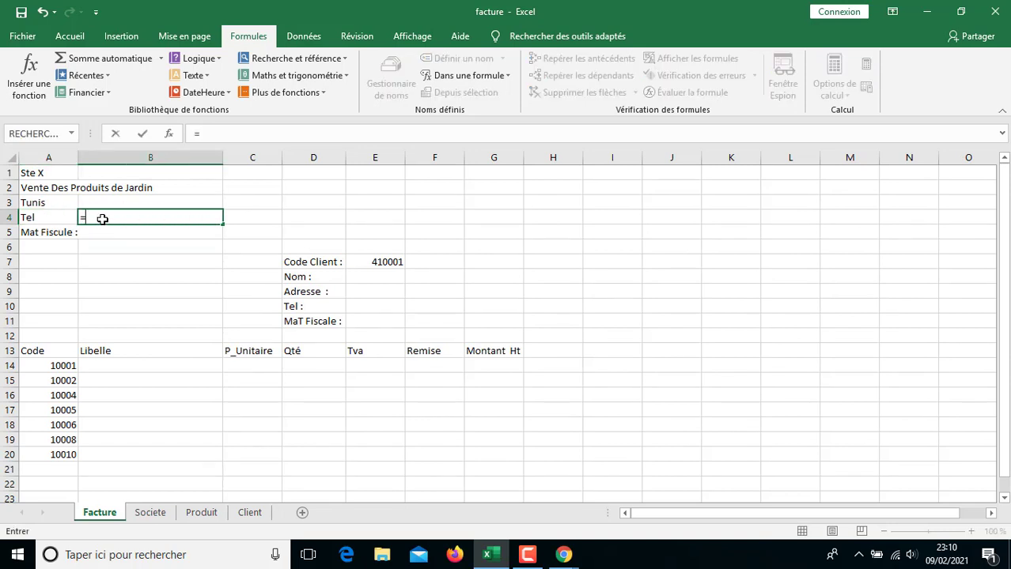
left_click(164, 515)
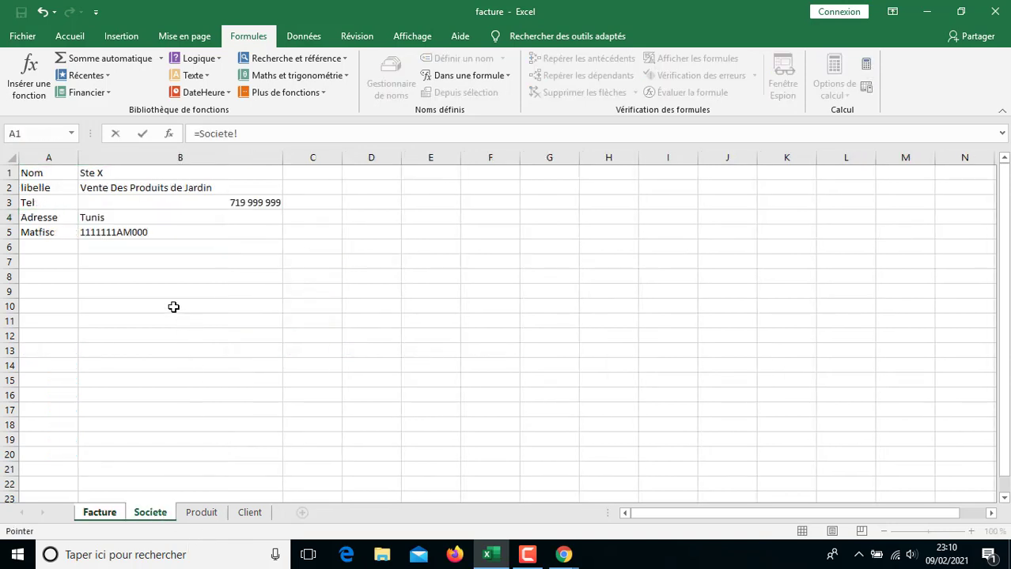
left_click(259, 204)
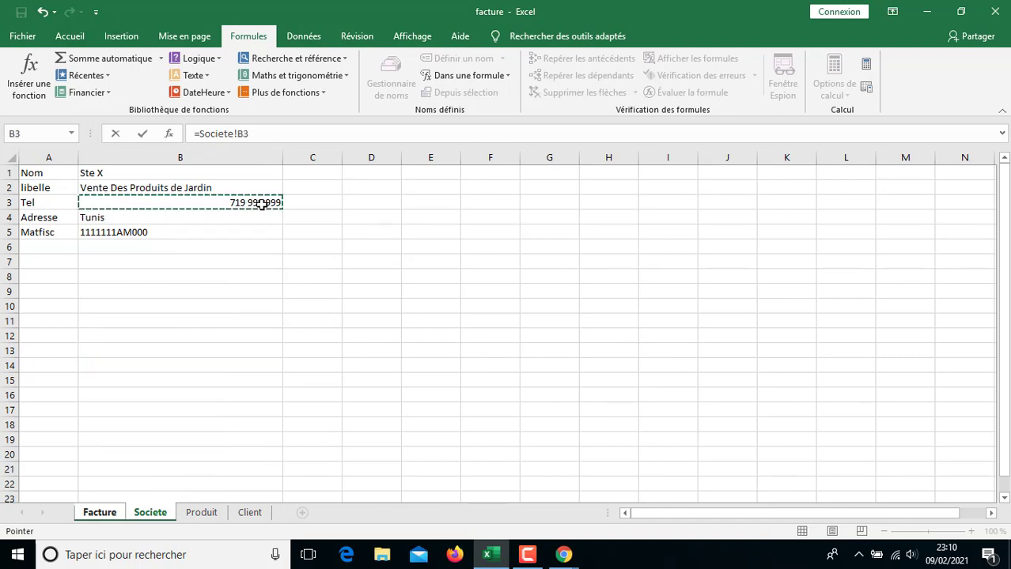
key("Return")
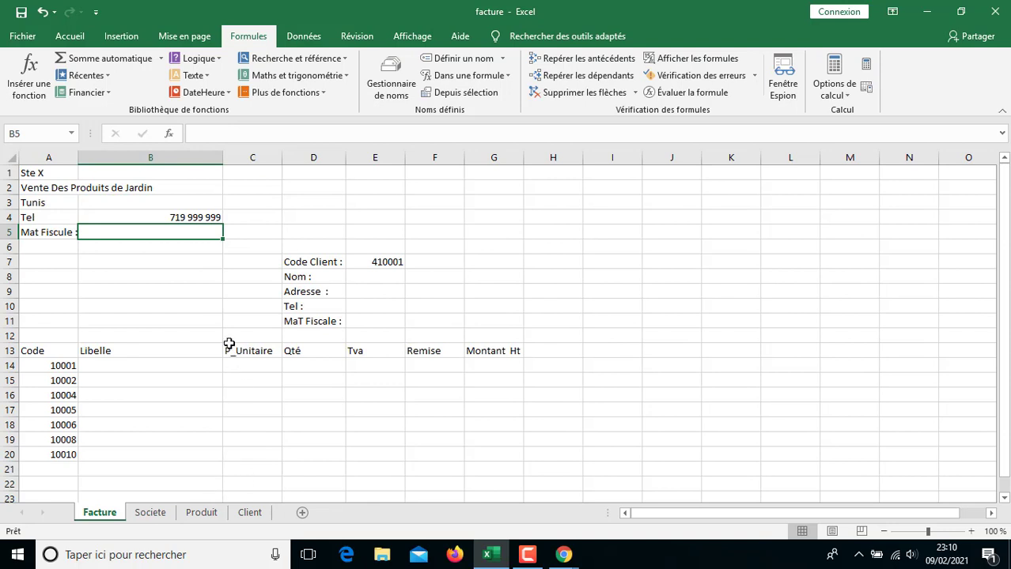
type("=")
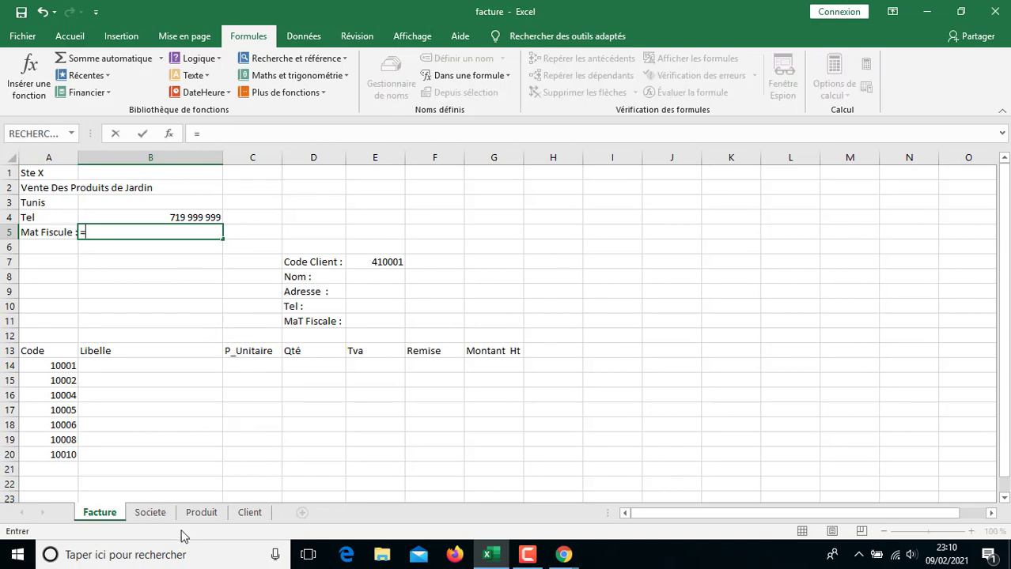
left_click(152, 515)
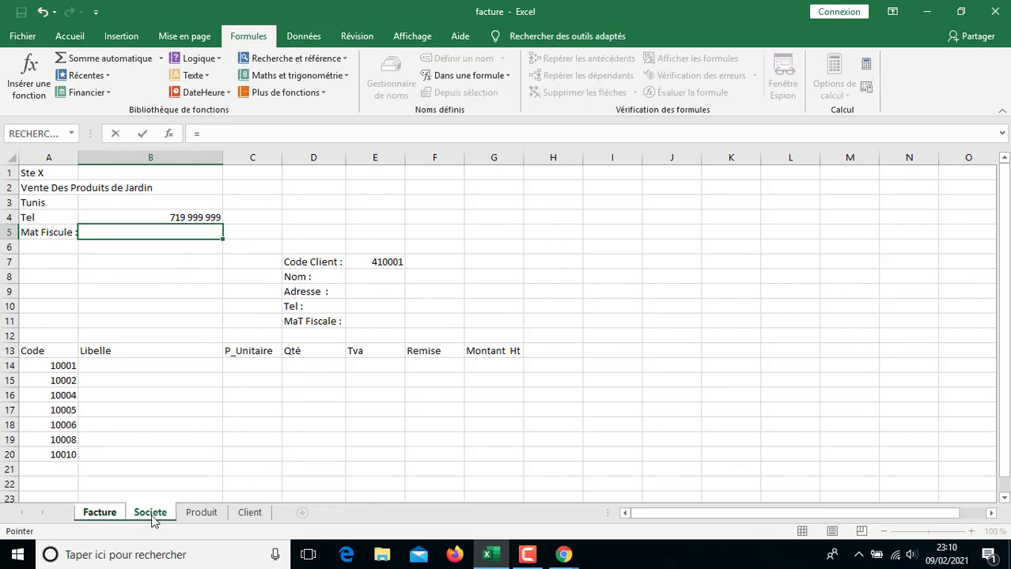
left_click(115, 235)
key("Return")
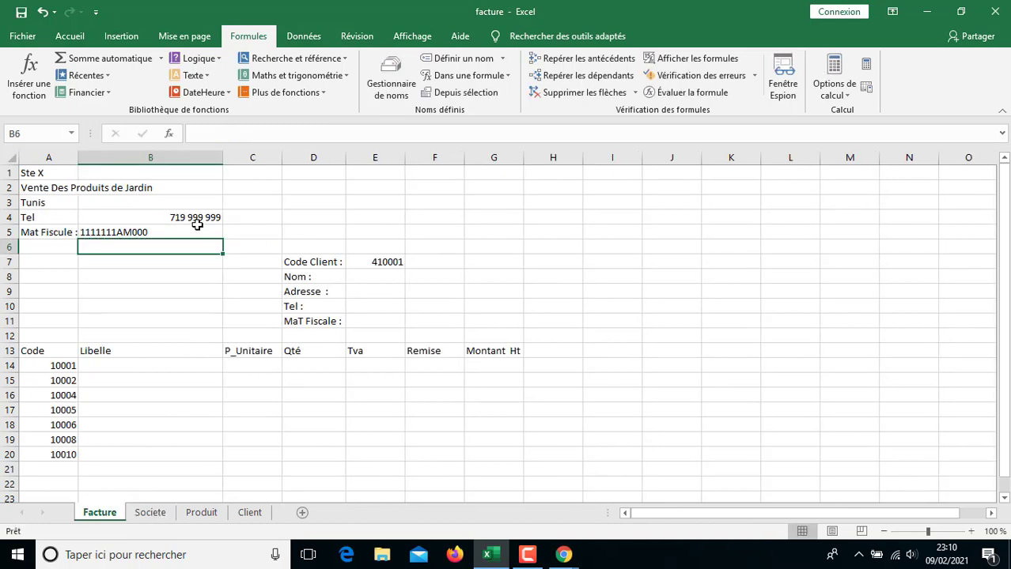
left_click(46, 174)
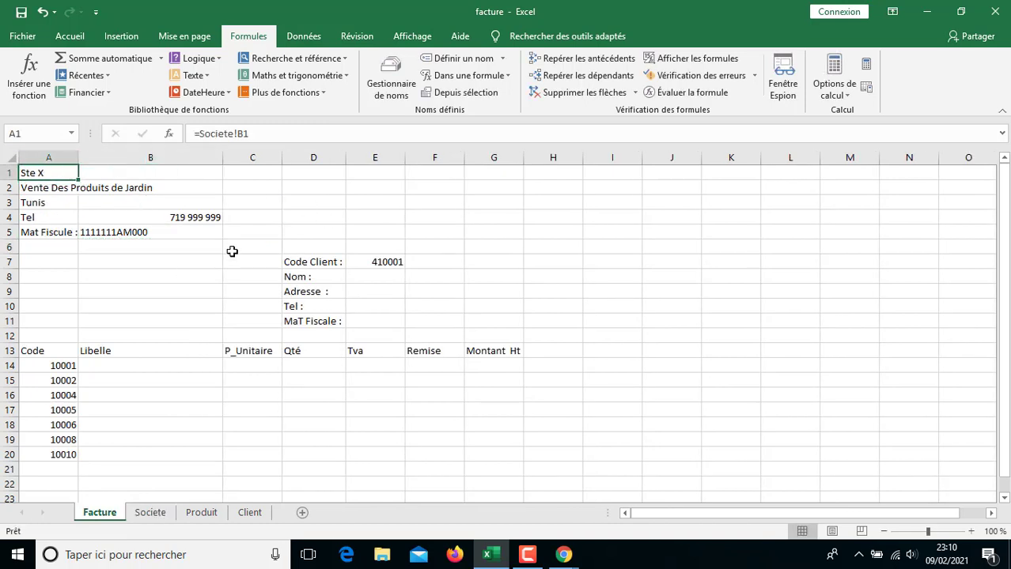
- Insert the RECHERCHEV function in cell E8 of the Facture sheet for the client name
left_click(392, 263)
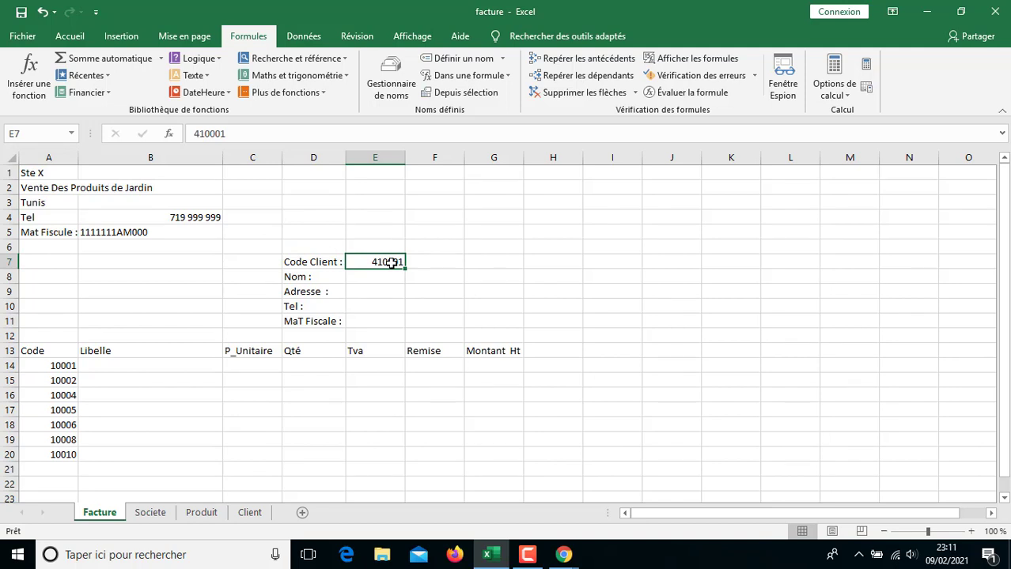
left_click(252, 514)
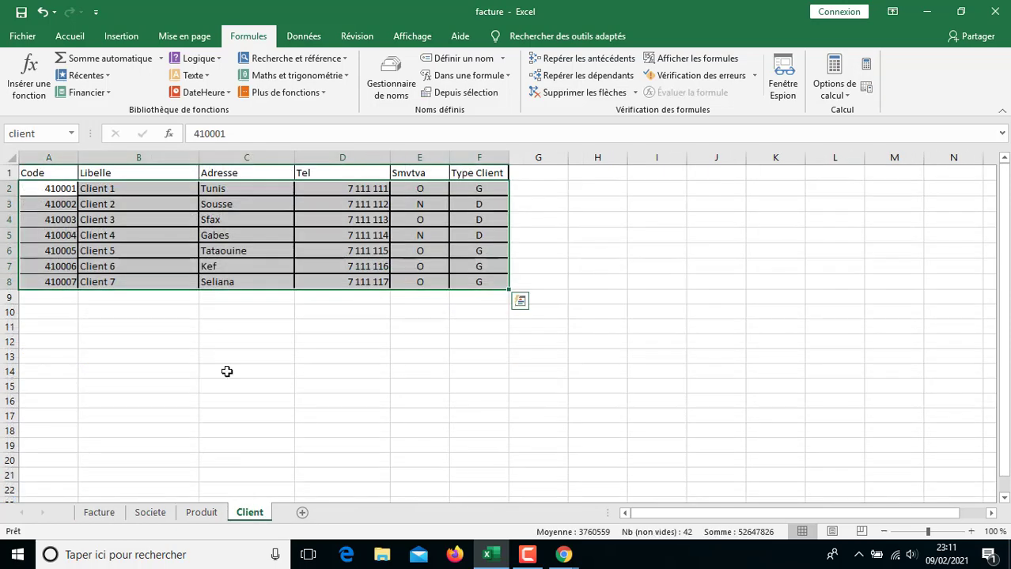
left_click(113, 514)
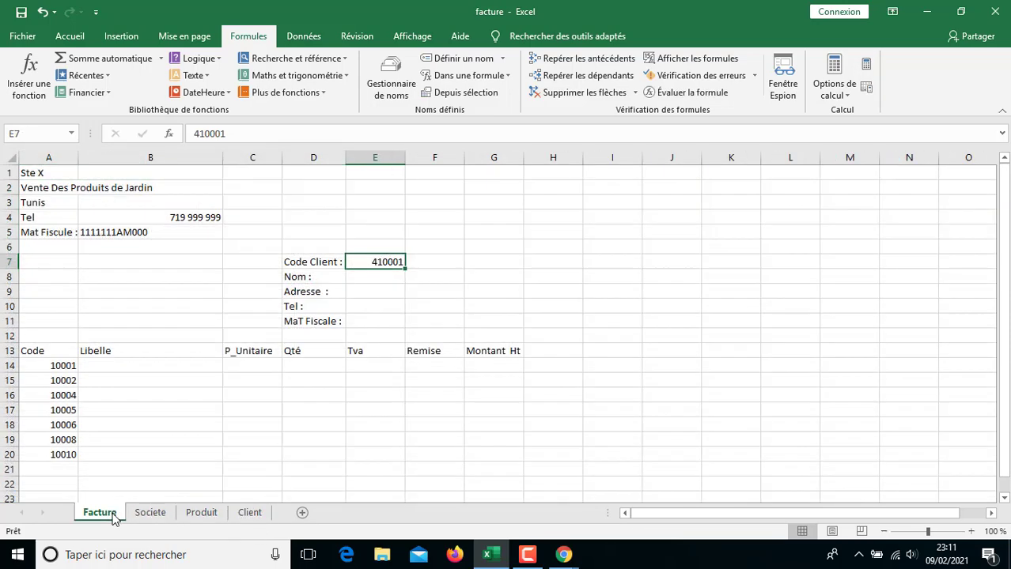
left_click(370, 279)
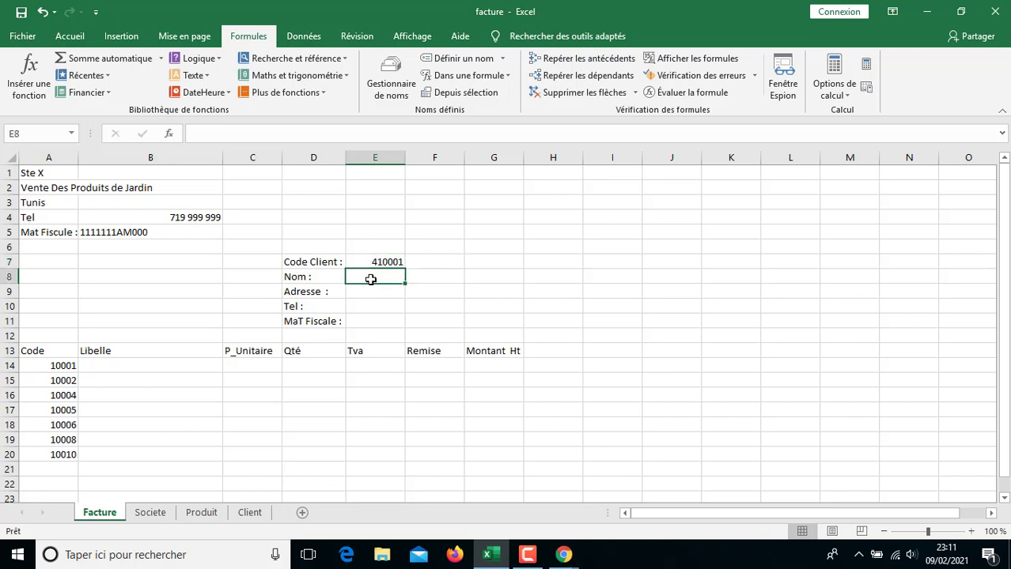
left_click(45, 91)
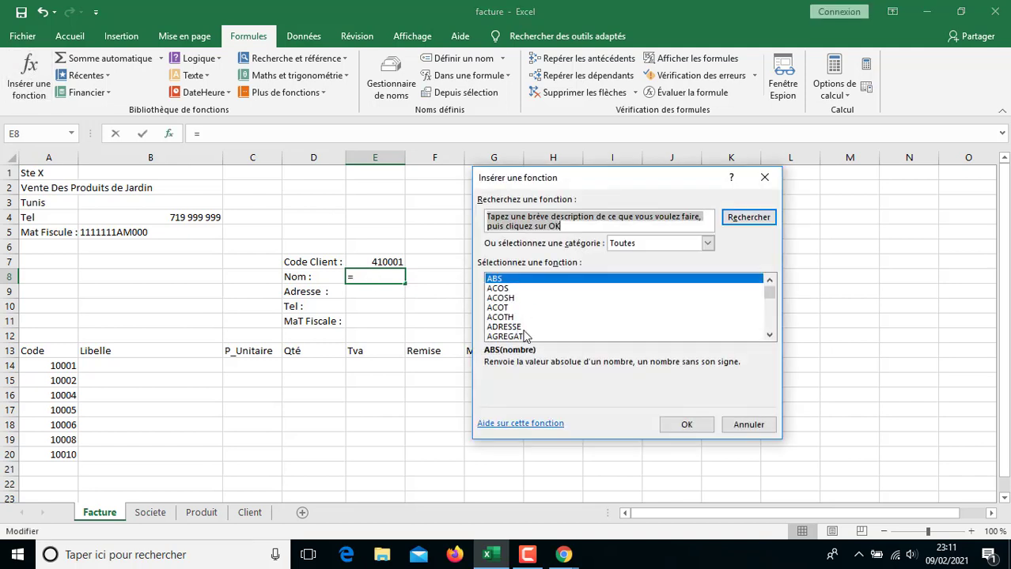
left_click_drag(769, 292, 772, 325)
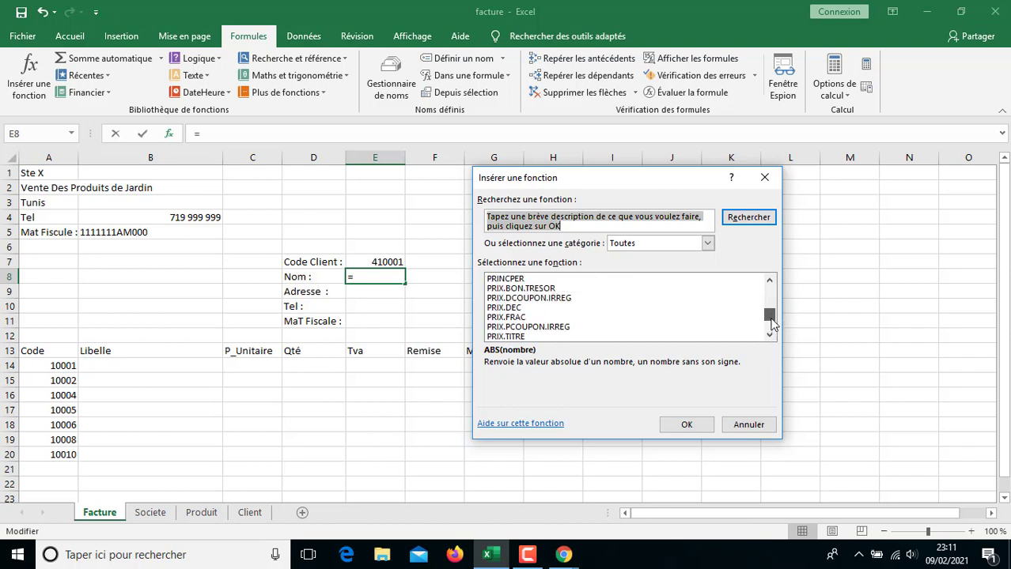
left_click(545, 328)
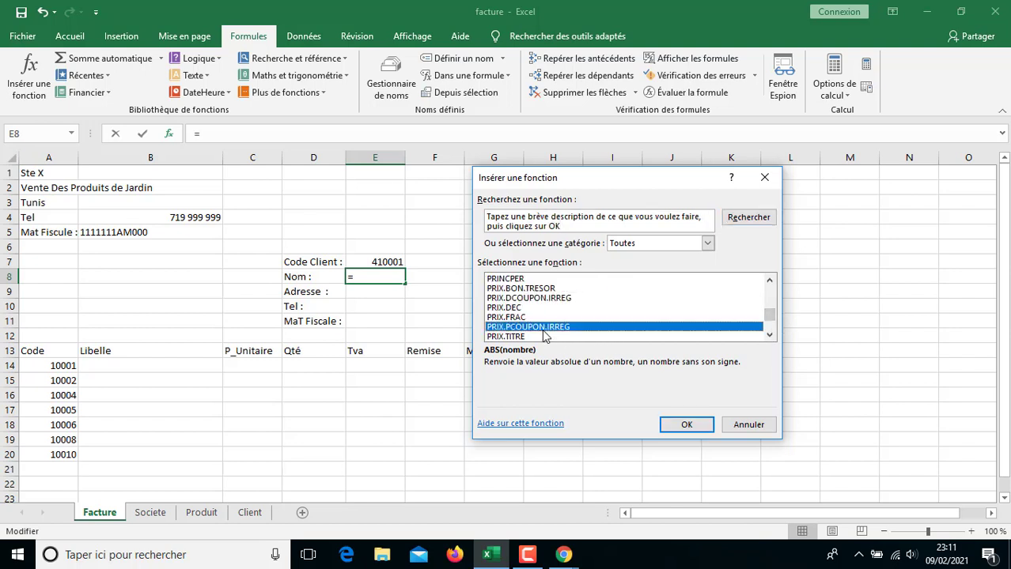
key("r")
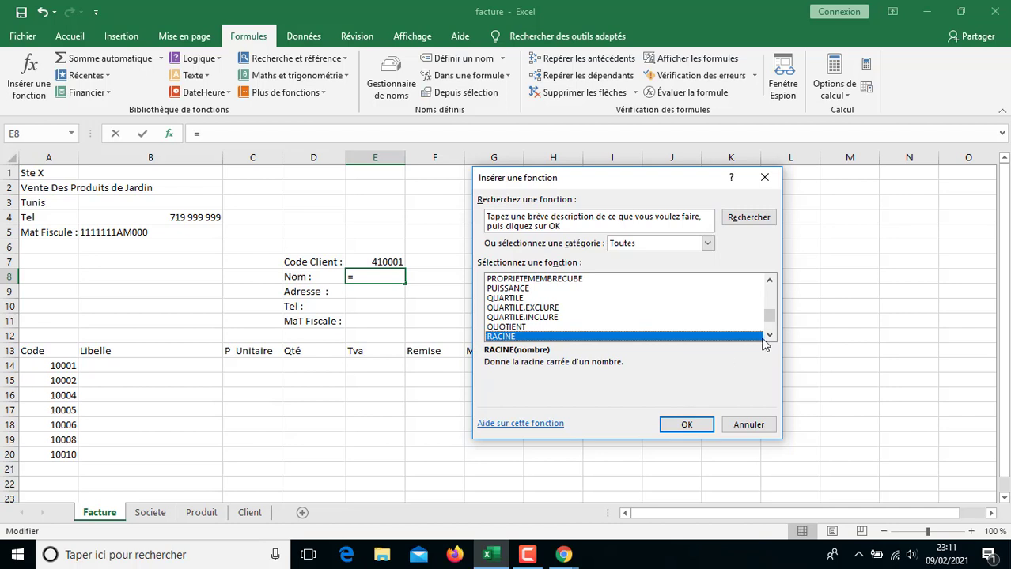
left_click(768, 335)
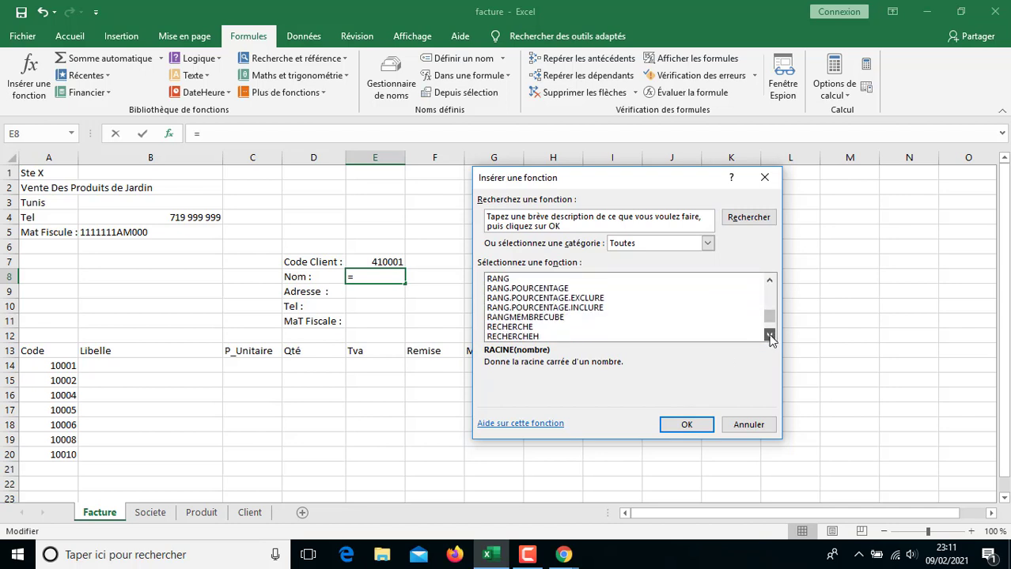
left_click(769, 335)
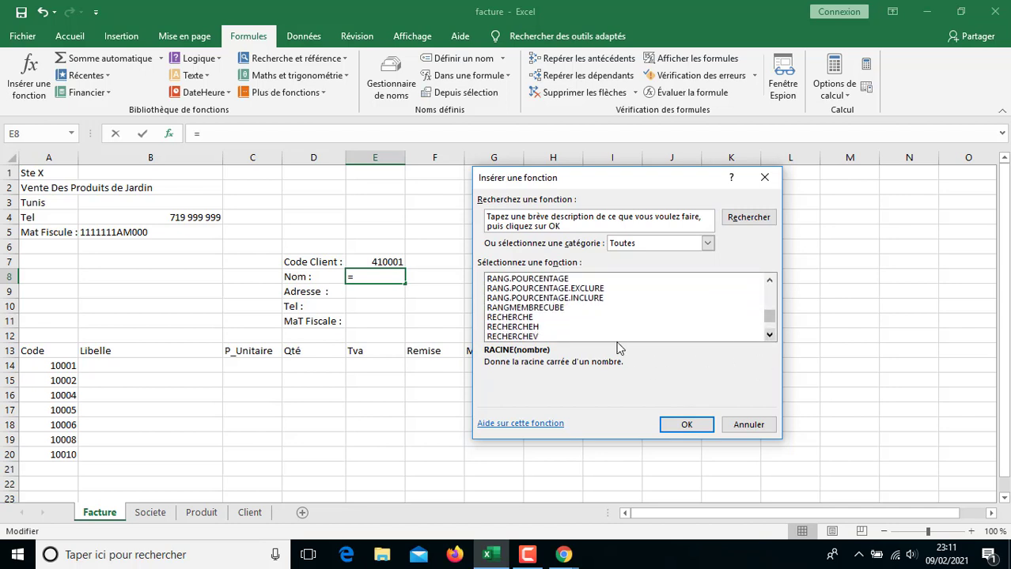
left_click(540, 336)
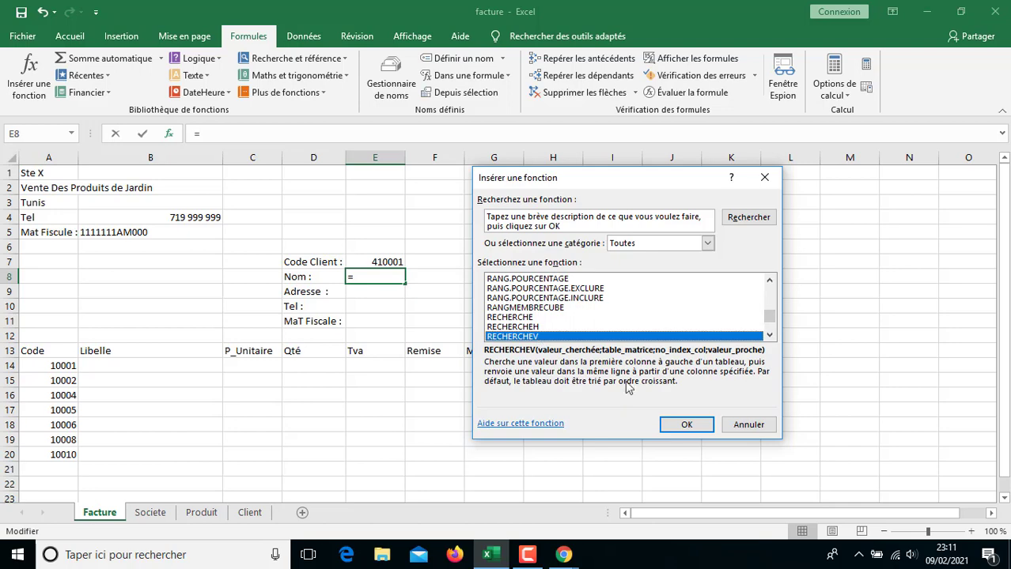
left_click(685, 425)
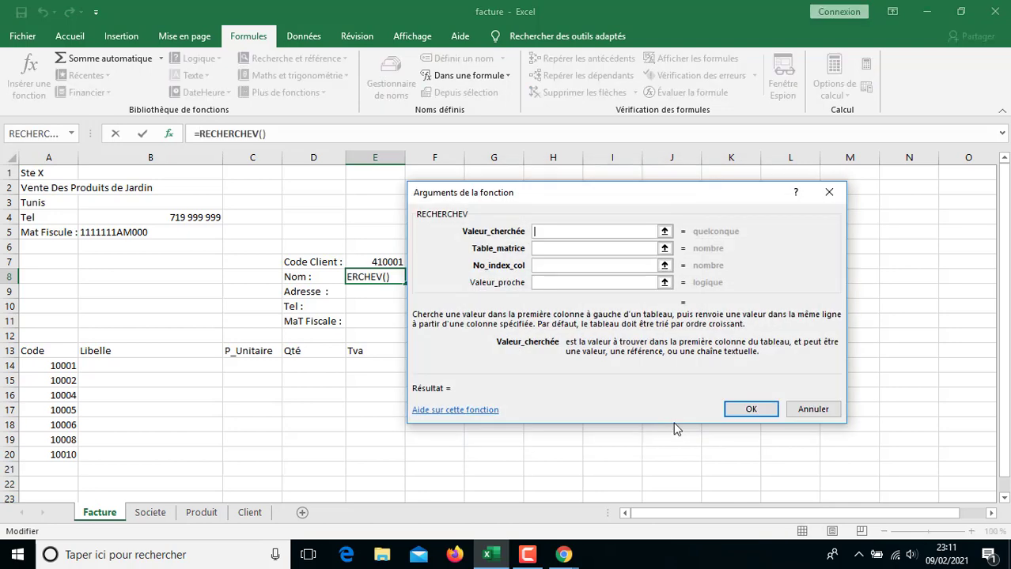
- Set the RECHERCHEV lookup value to E7 and the table to the named range client, A2:F8 on the Client sheet
left_click(378, 263)
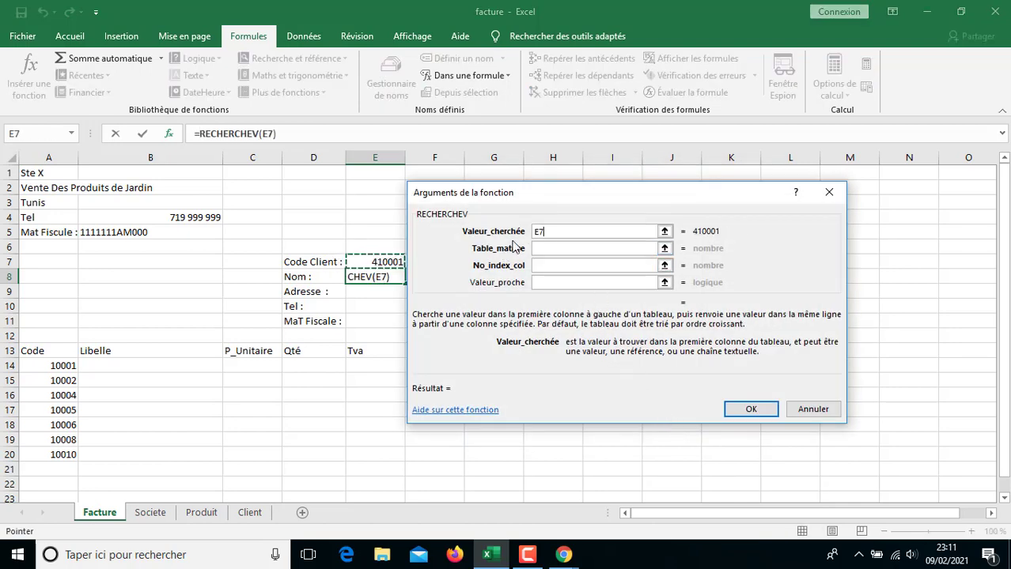
key("Tab")
left_click(664, 248)
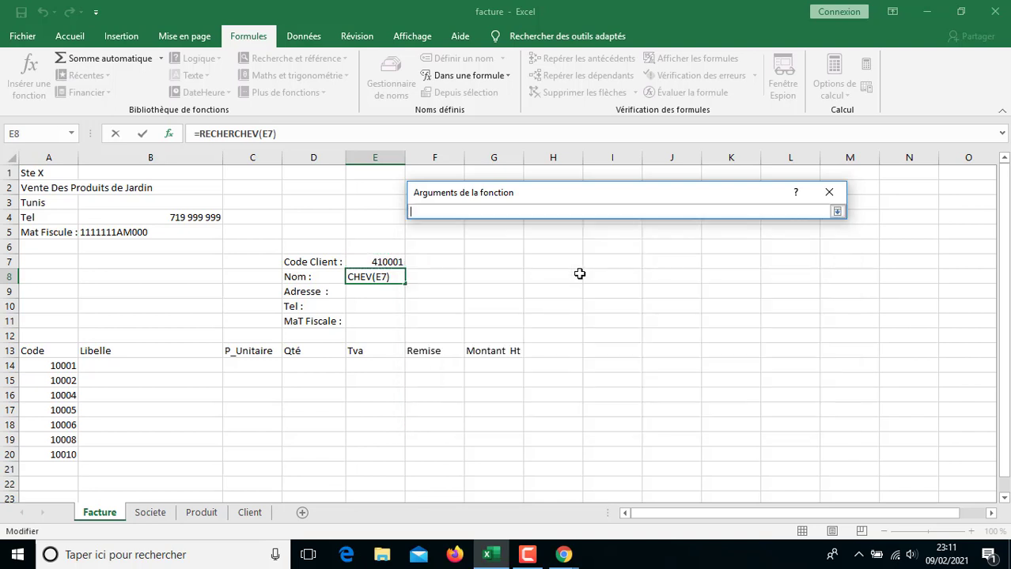
left_click(251, 515)
left_click_drag(63, 188, 477, 284)
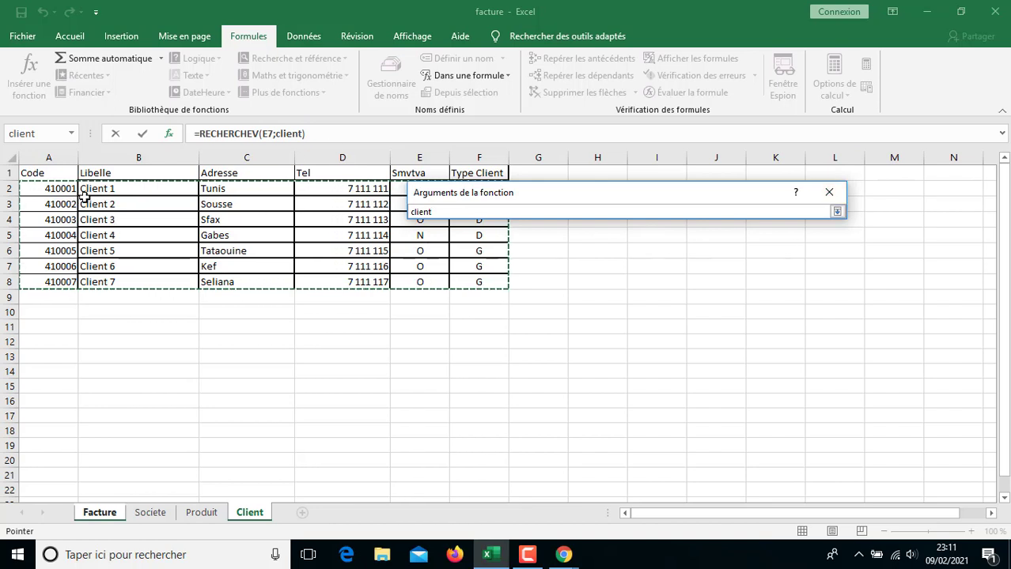
left_click(827, 193)
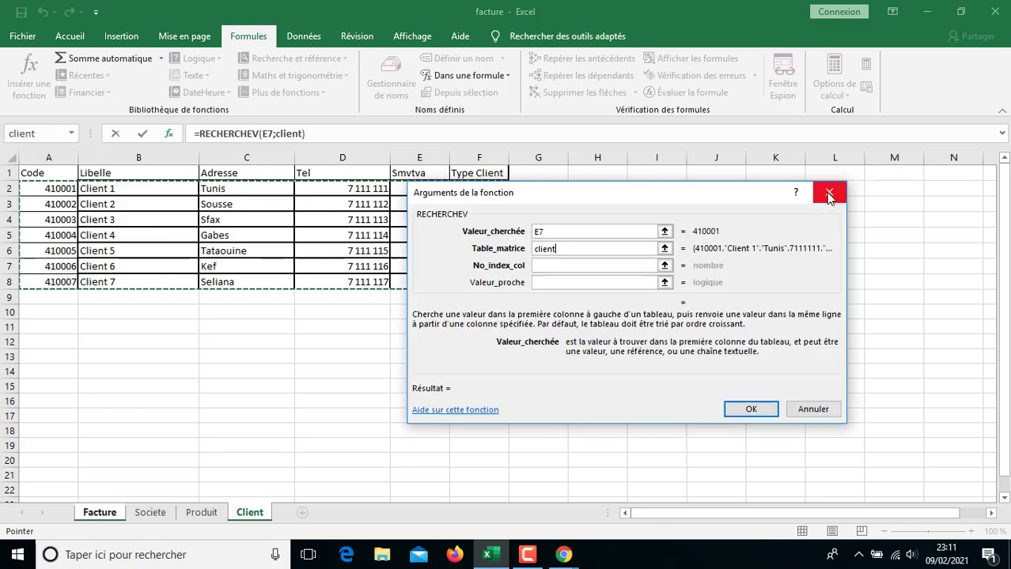
- Complete the client name lookup in E8 with column index 2 and Valeur_proche 1
left_click(586, 267)
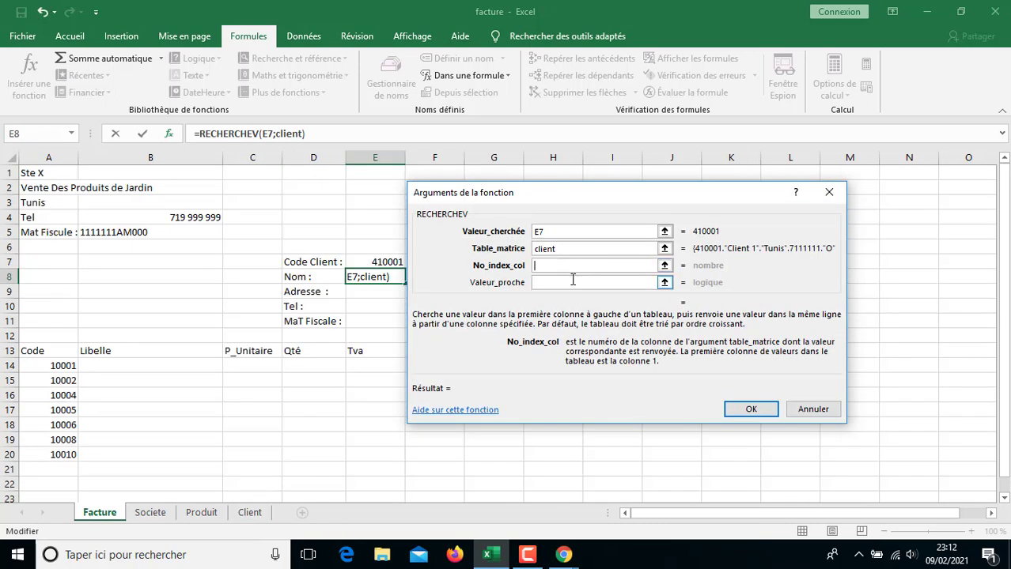
type("2")
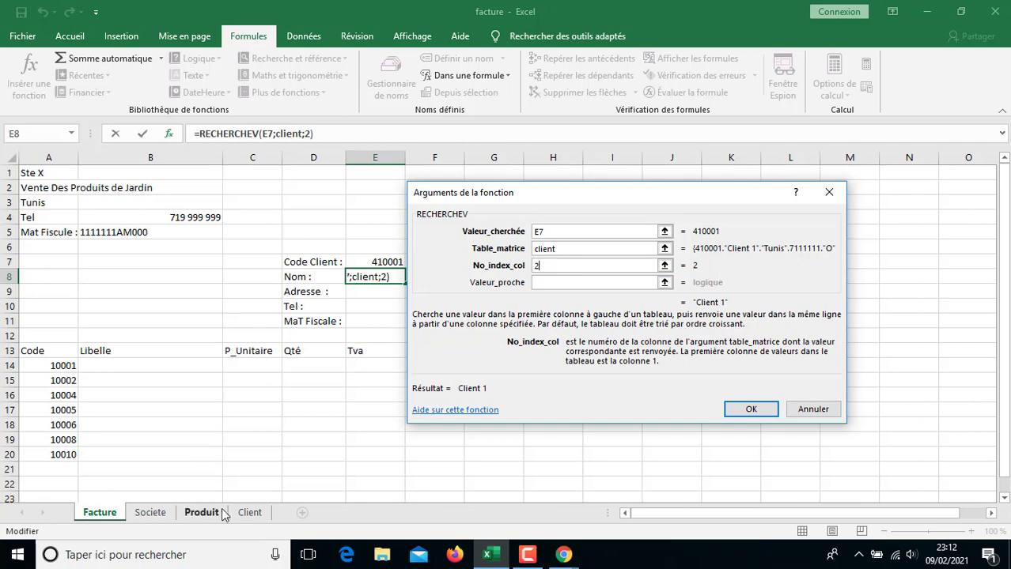
left_click(248, 513)
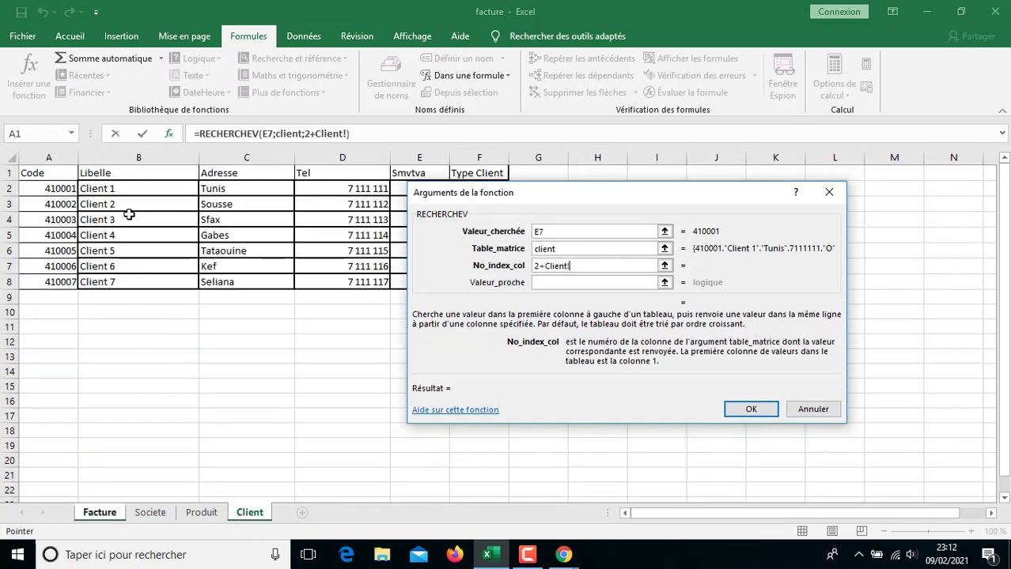
key("BackSpace")
key("BackSpace")
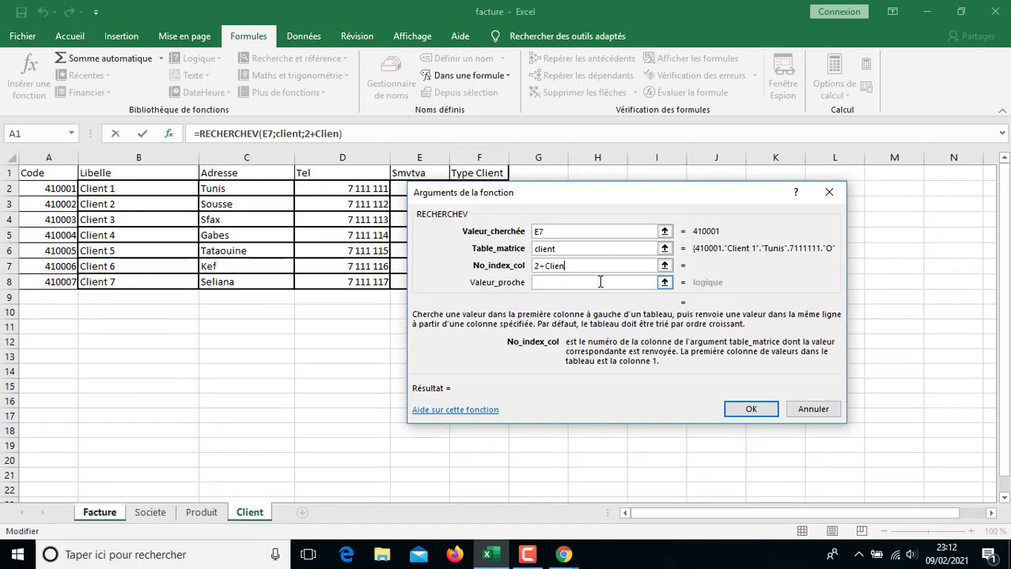
key("BackSpace")
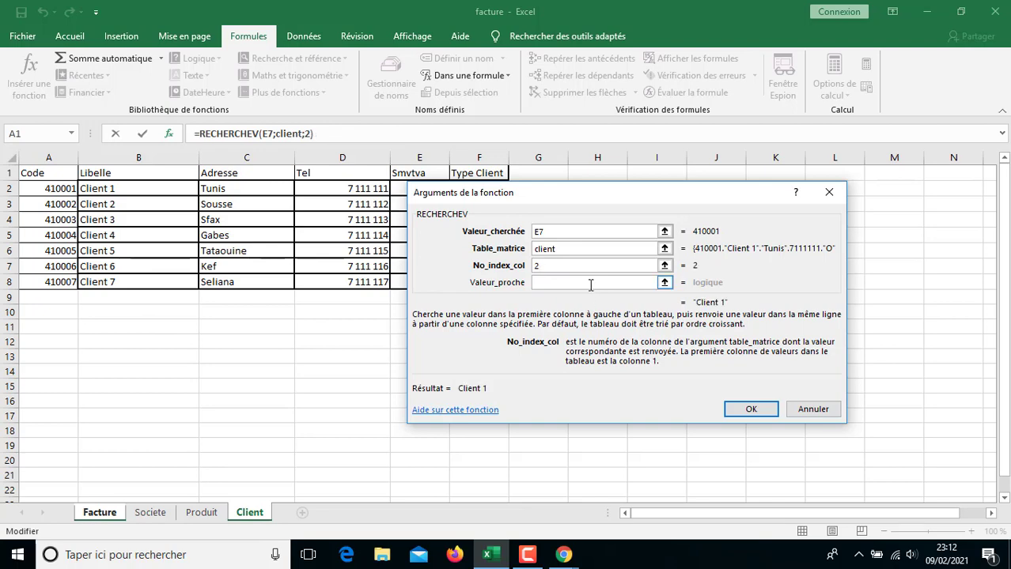
left_click(592, 283)
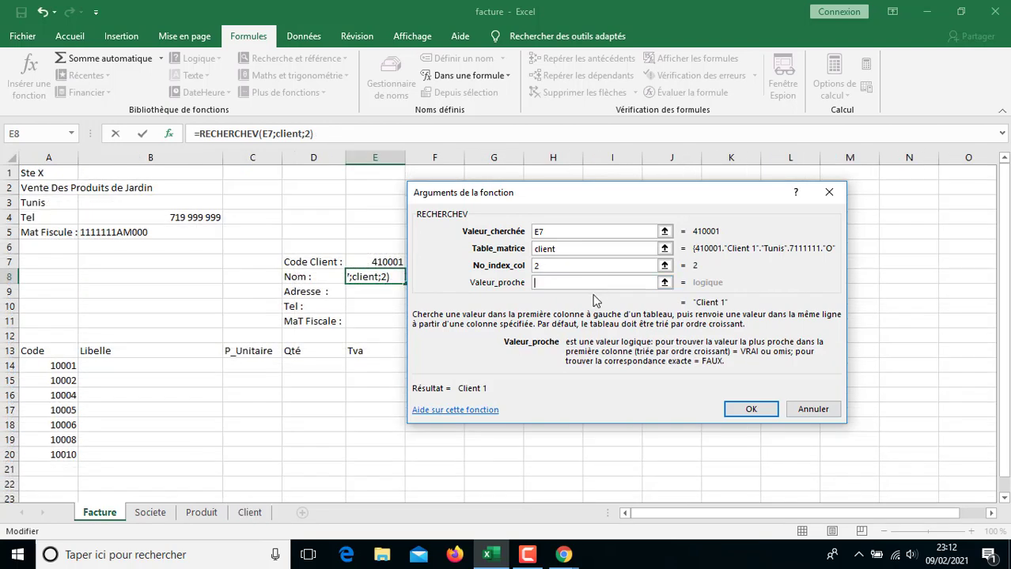
type("f")
key("BackSpace")
type("1")
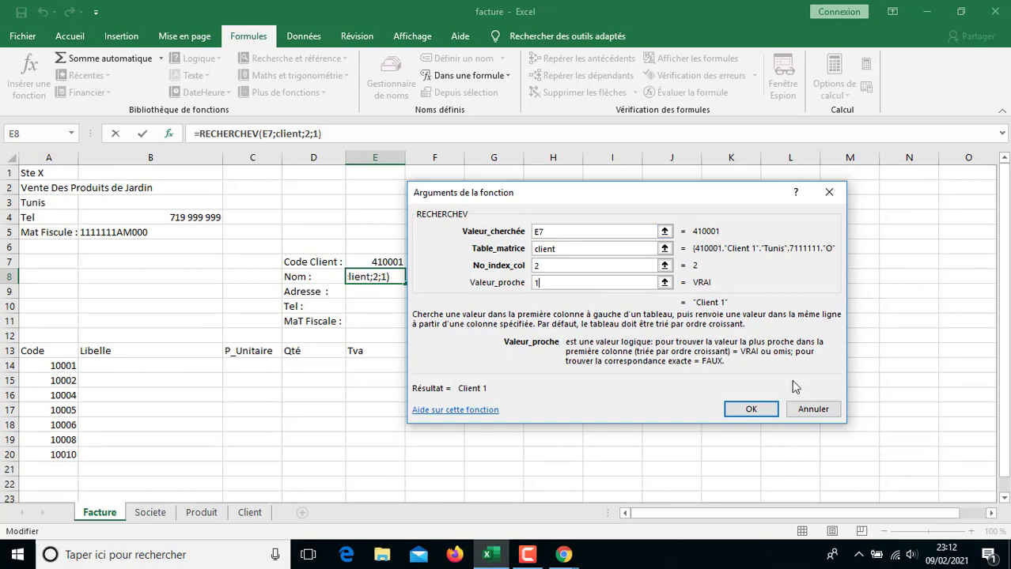
left_click(742, 413)
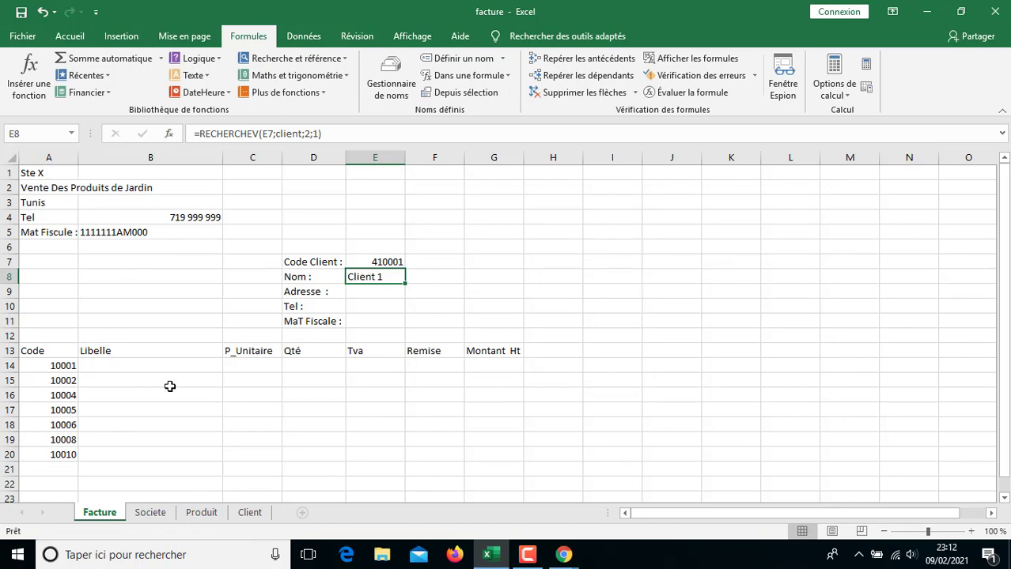
- Replace the client code in Facture cell E7 with the code of Client 7 from the Client sheet
left_click(249, 512)
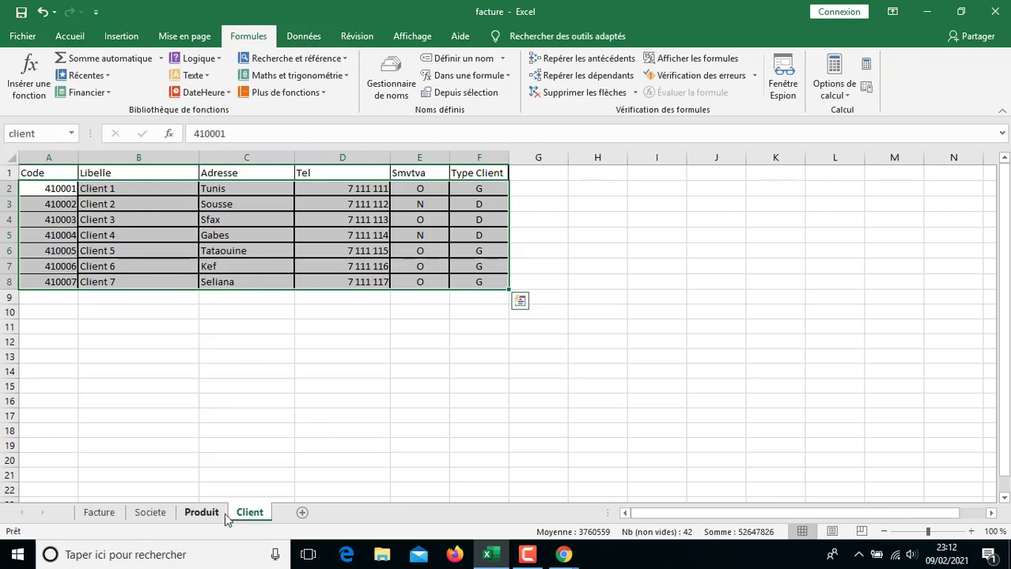
left_click(103, 515)
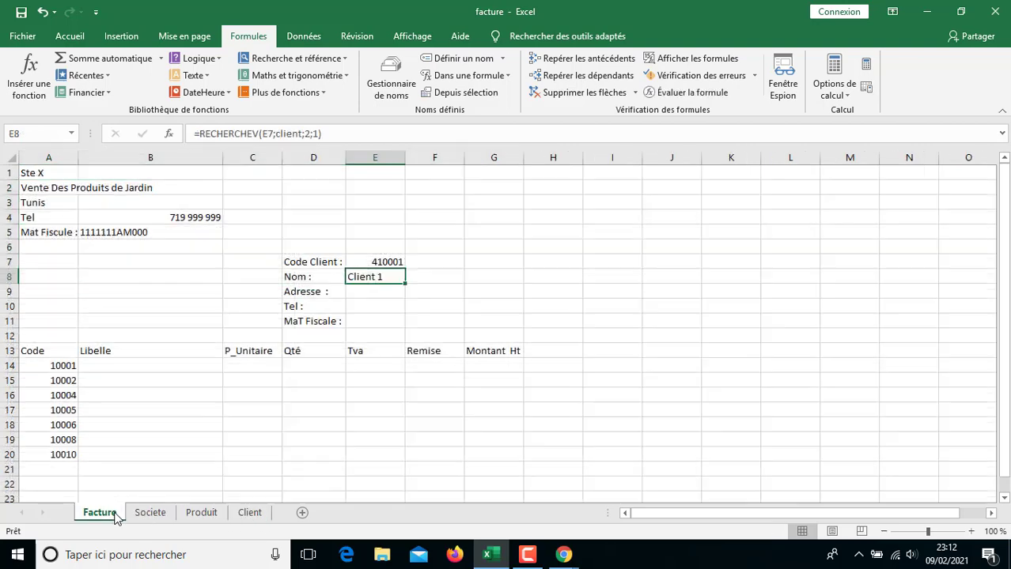
left_click(396, 265)
type("41")
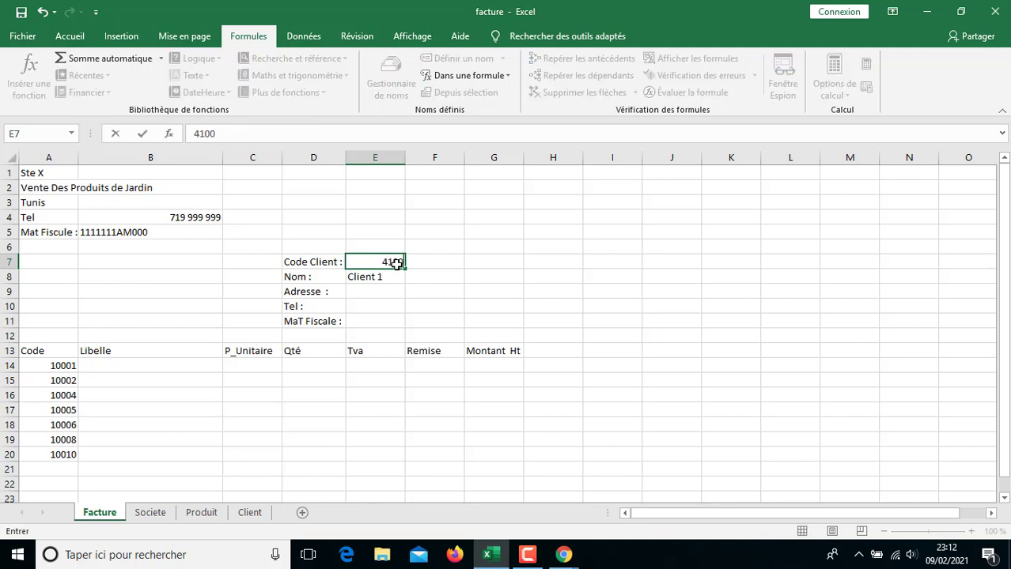
key("Return")
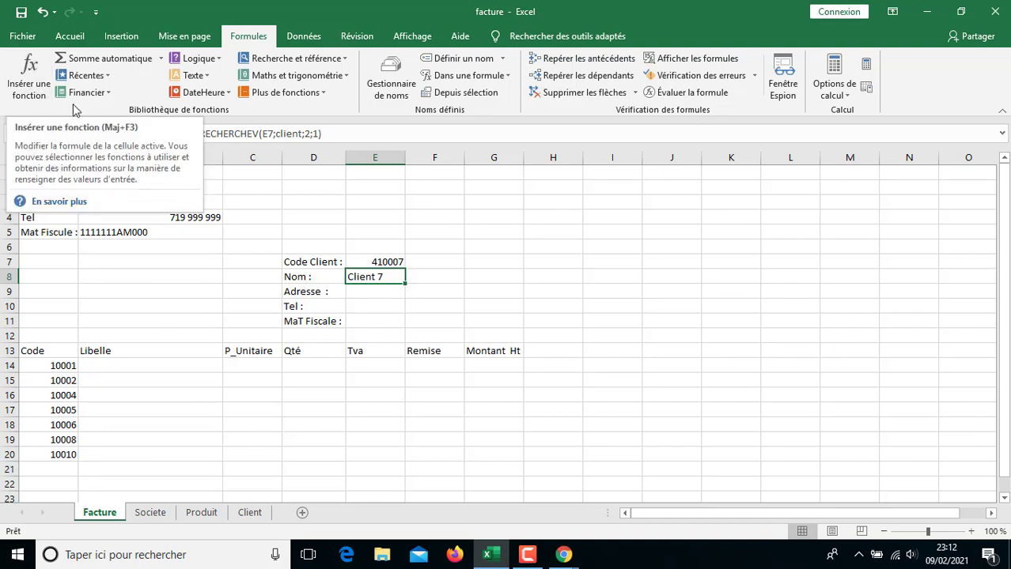
- Begin a RECHERCHEV formula in cell E9 of the Facture sheet for the client address, with E7 as the lookup value
left_click(369, 295)
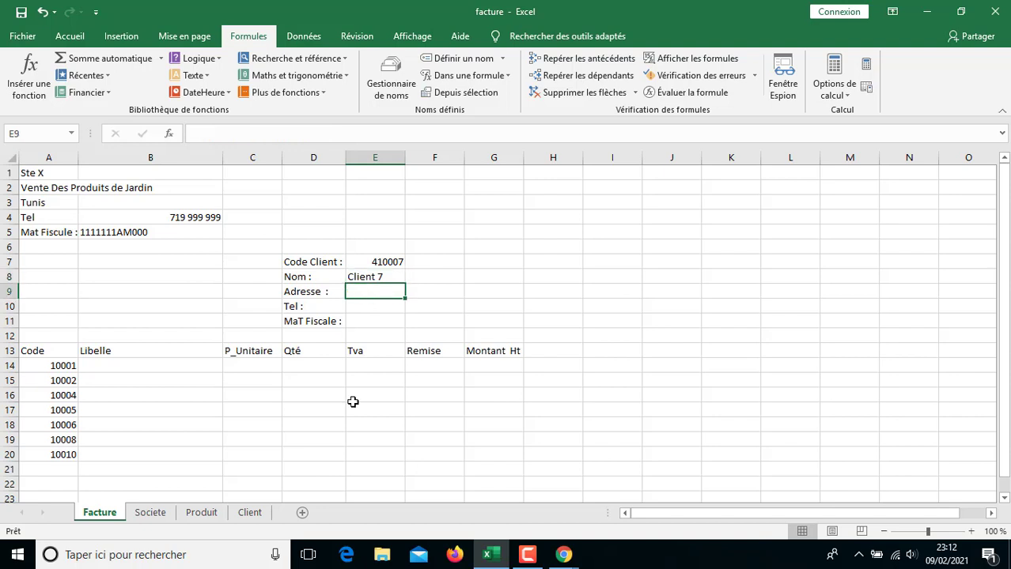
type("=")
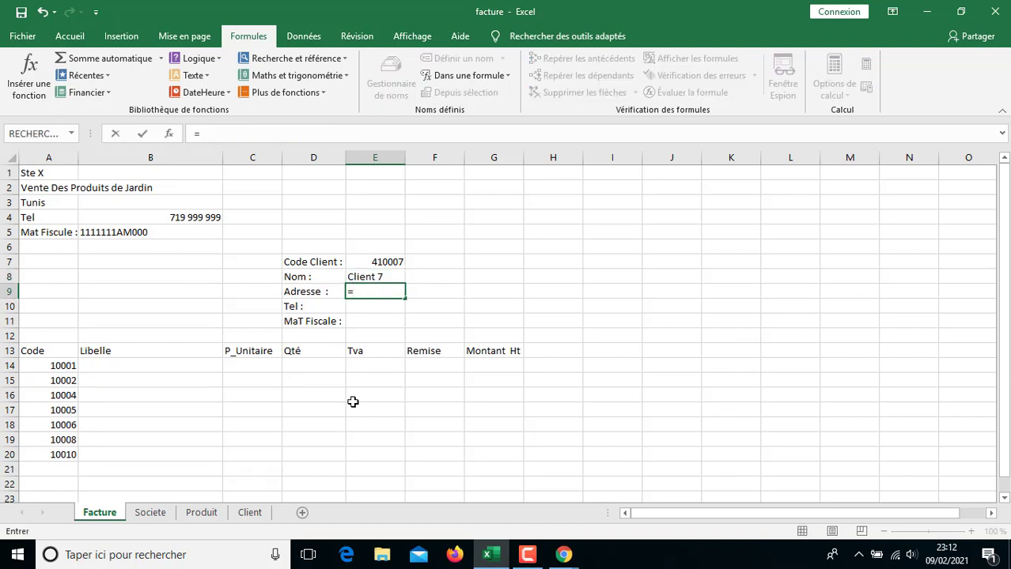
type("re")
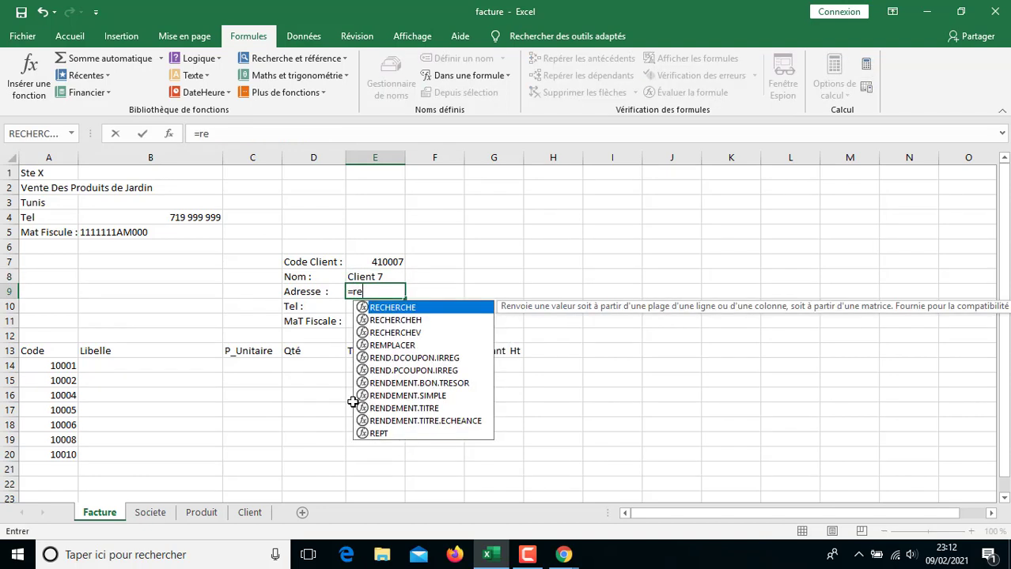
left_click(420, 334)
double_click(419, 333)
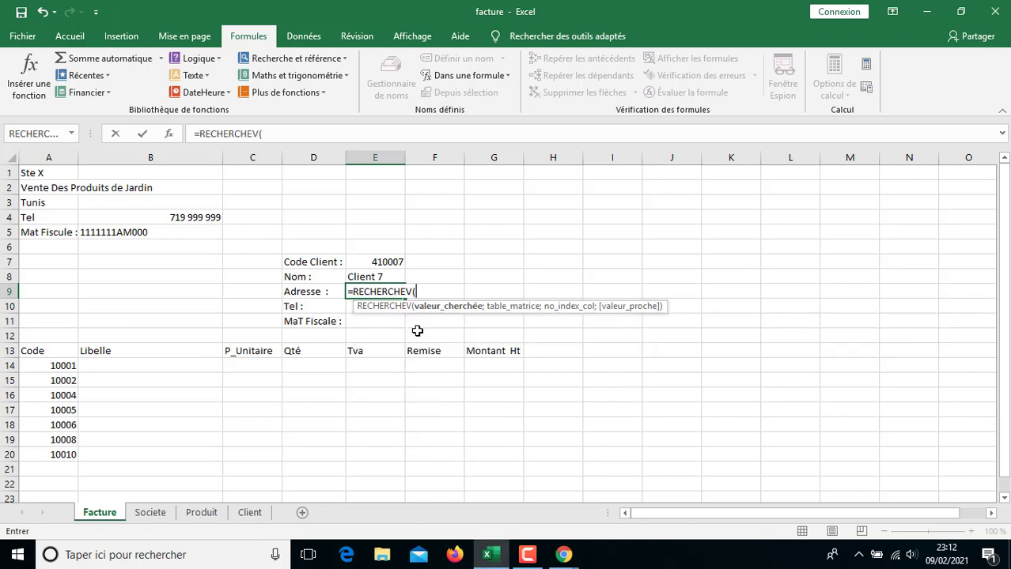
left_click(389, 266)
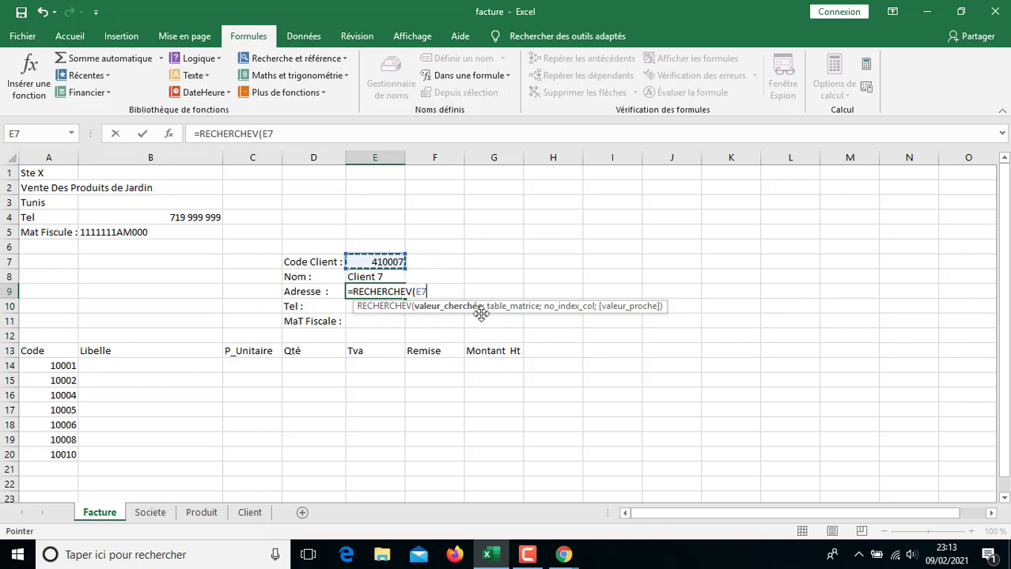
type(";")
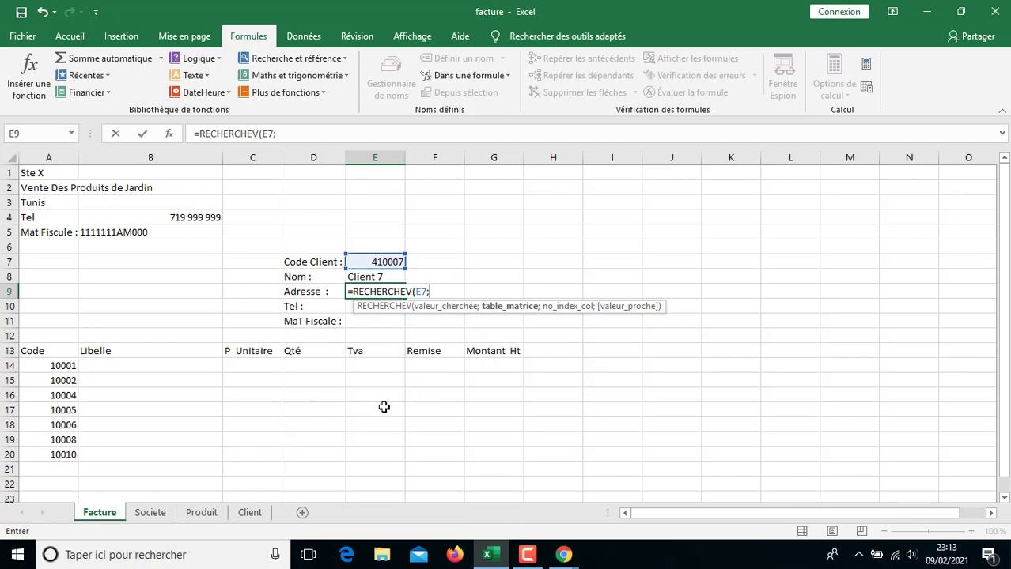
- Complete the address lookup in E9 with the named range client, A2:F8 on the Client sheet, and the column argument 3,1
left_click(250, 512)
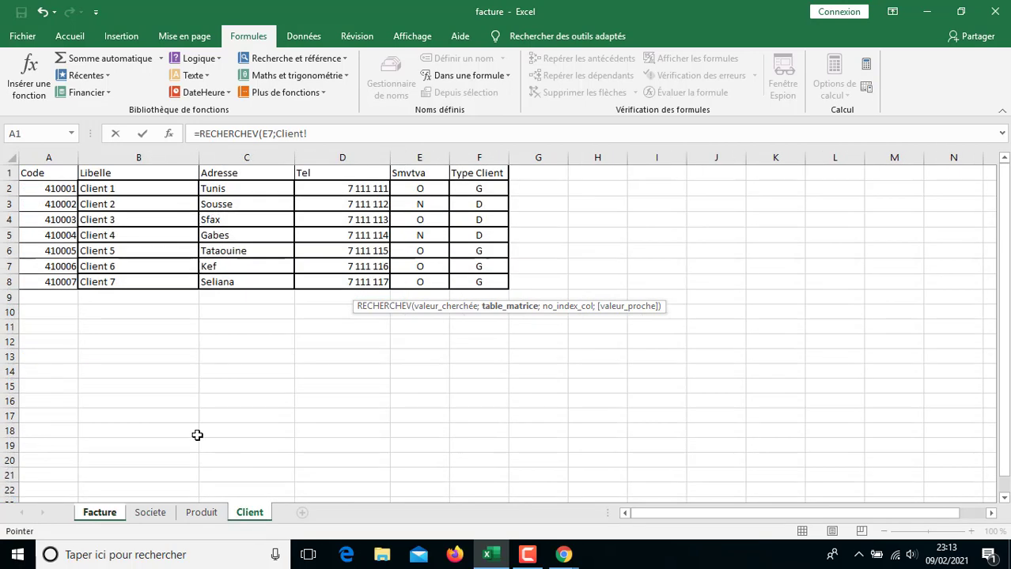
left_click_drag(53, 190, 469, 282)
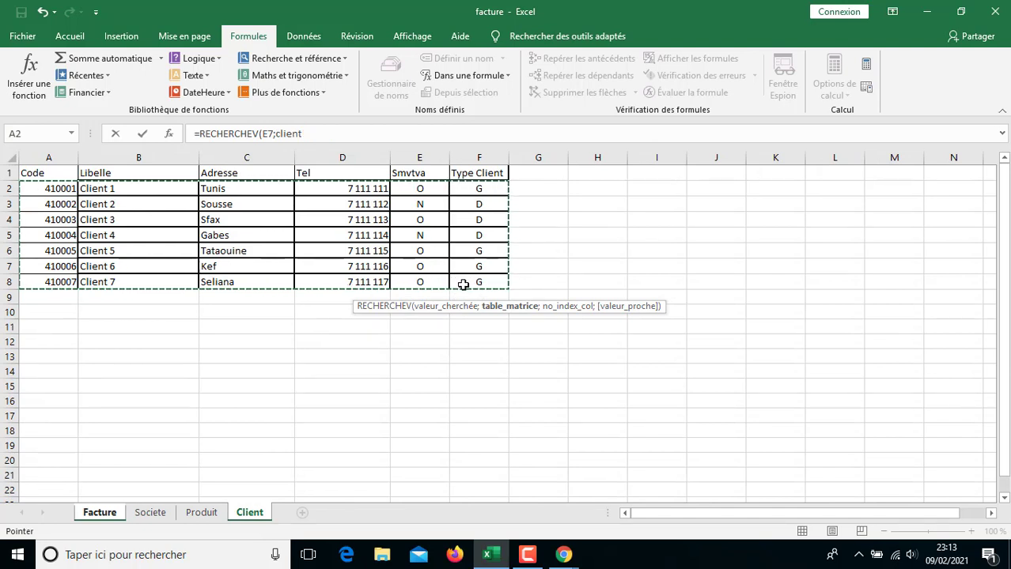
left_click(315, 135)
type(";")
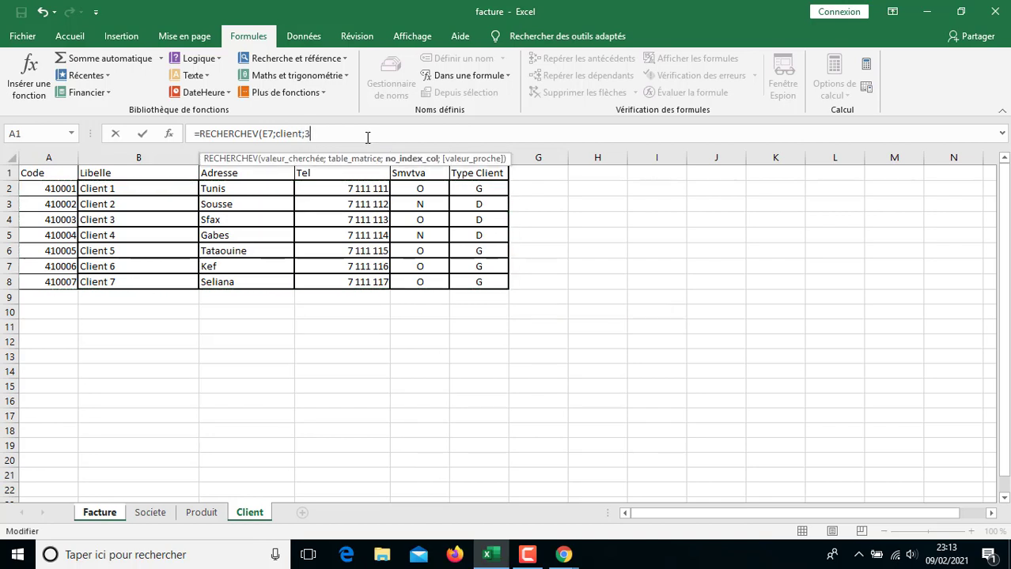
type("3,1)")
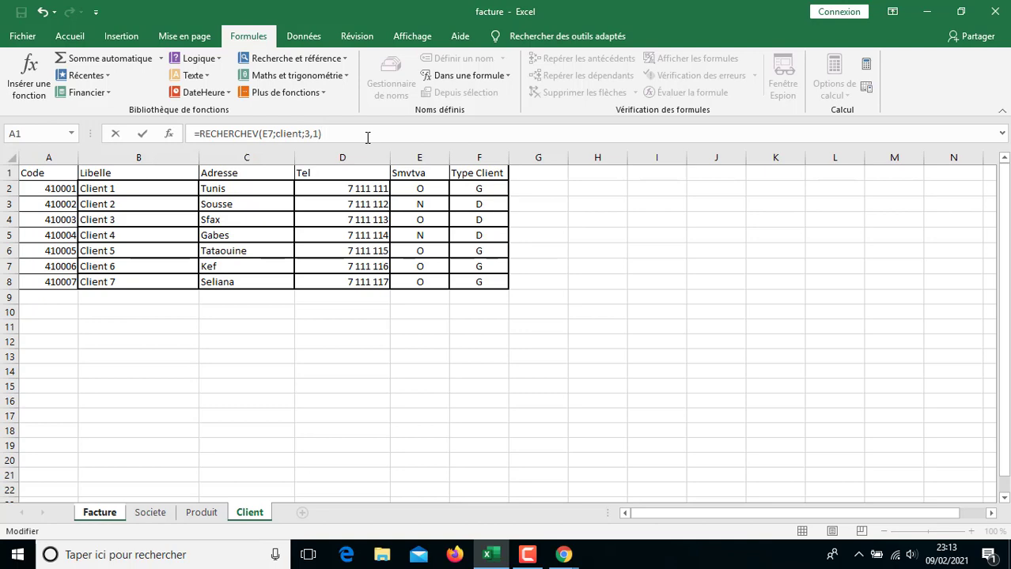
key("Return")
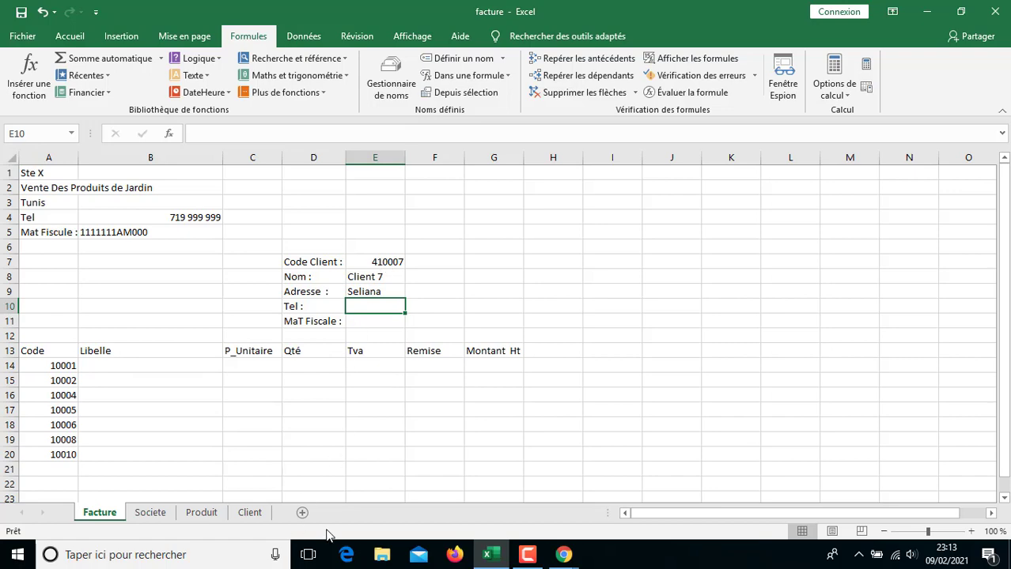
- Check the columns of the Client sheet and insert the RECHERCHEV function in Facture cell E10 for the client's telephone
left_click(255, 513)
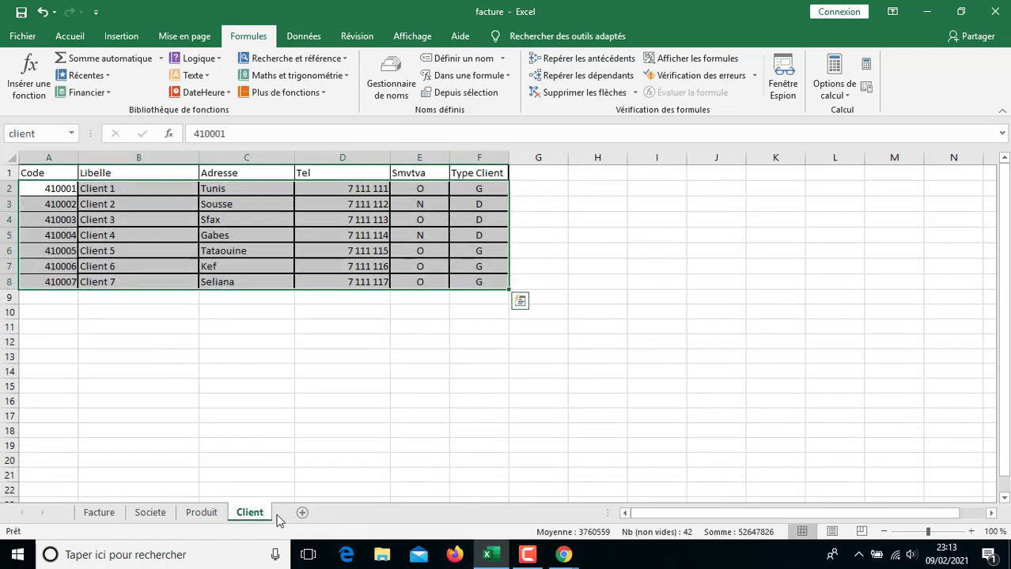
left_click(109, 514)
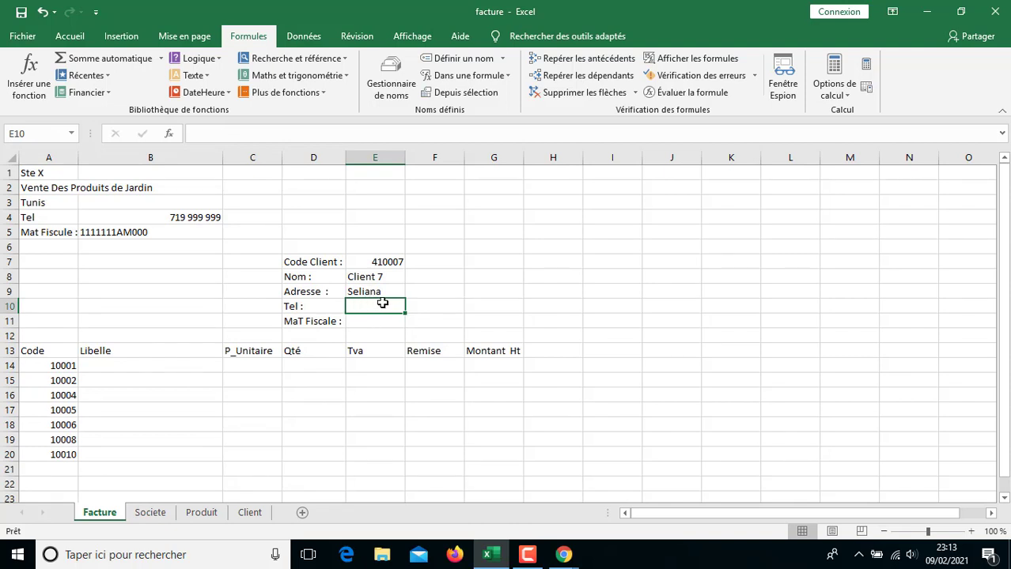
left_click(28, 75)
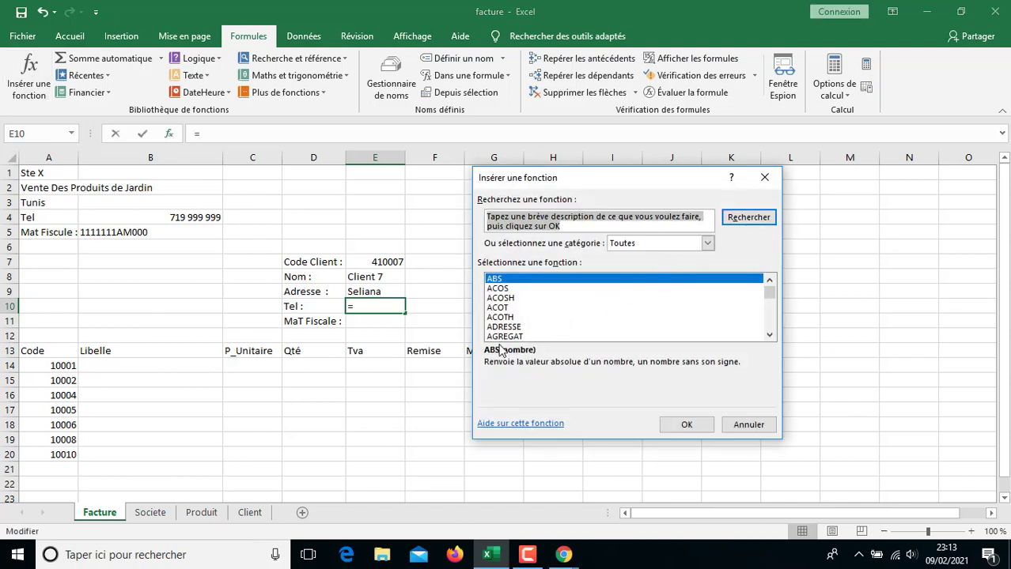
type("r")
left_click(501, 318)
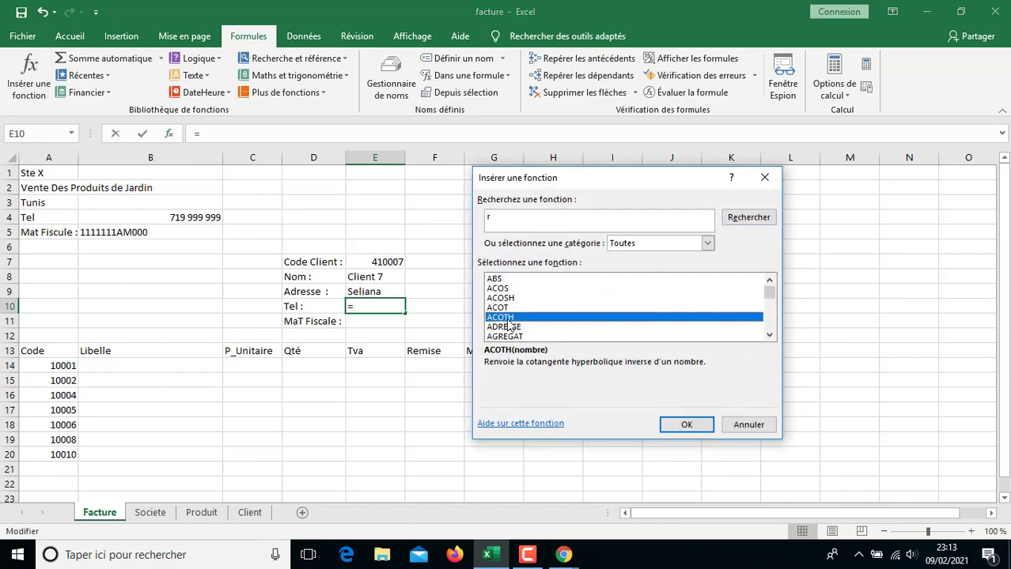
key("r")
left_click_drag(770, 335, 773, 339)
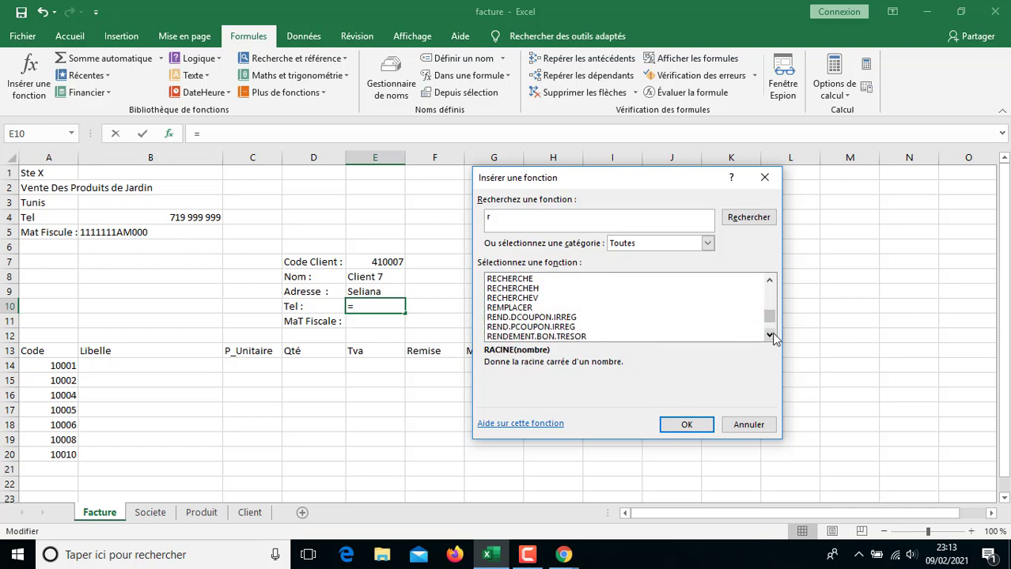
left_click(531, 299)
left_click(682, 428)
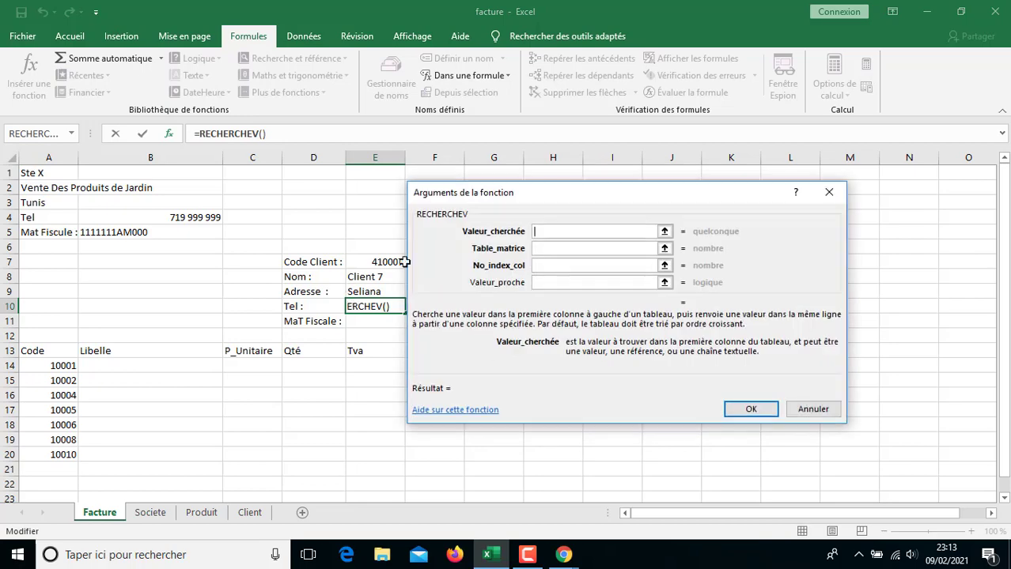
- Set the telephone lookup's Valeur_cherchée to E7 and its Table_matrice to the named range client, A2:F8 on the Client sheet
left_click(664, 231)
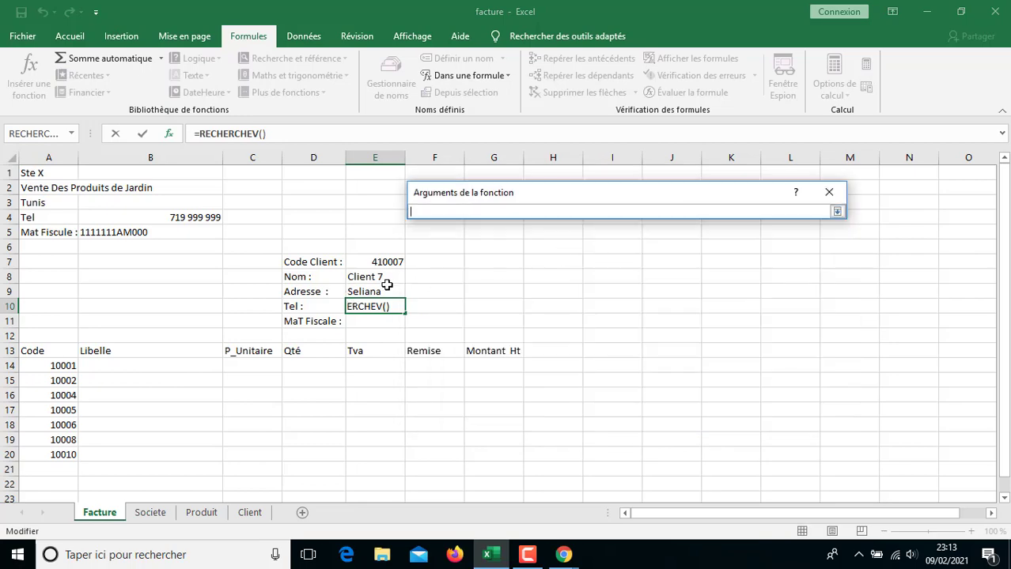
left_click(388, 268)
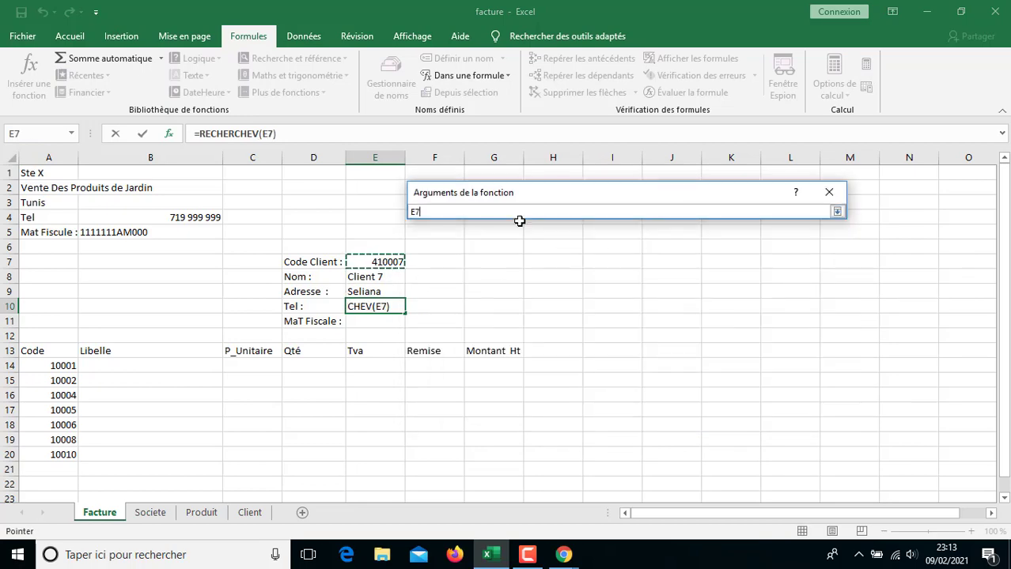
left_click(837, 212)
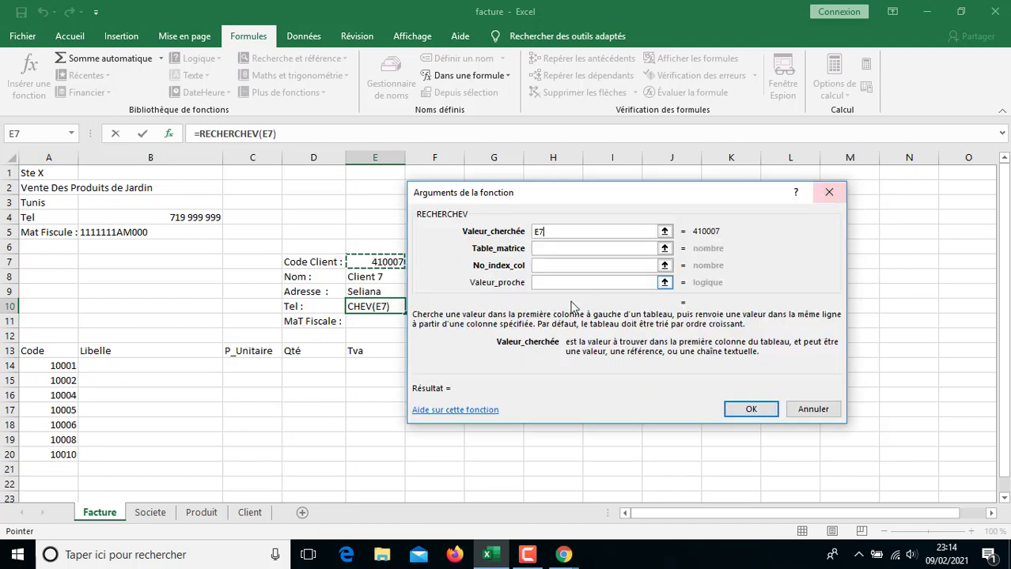
left_click(664, 248)
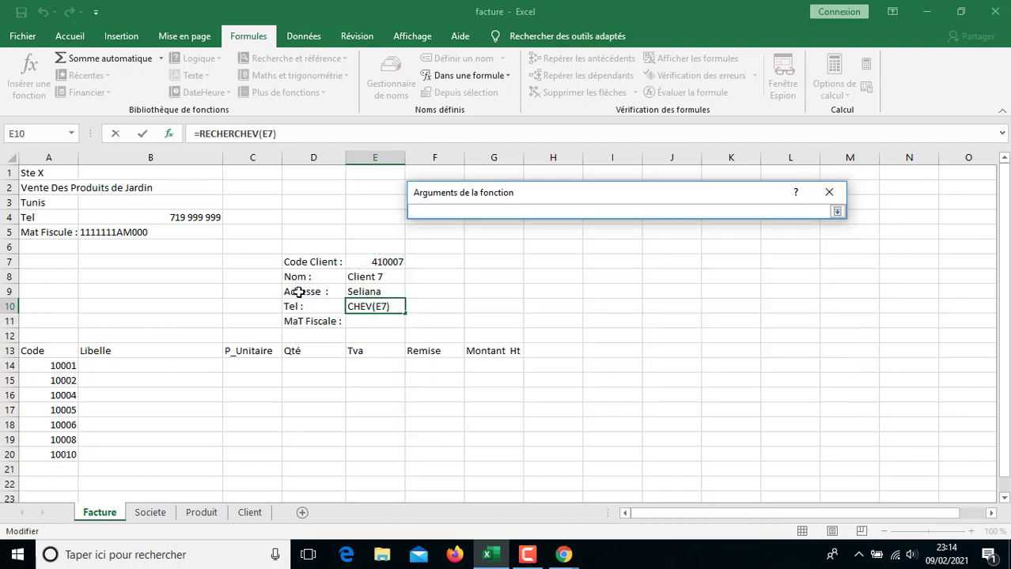
left_click(250, 512)
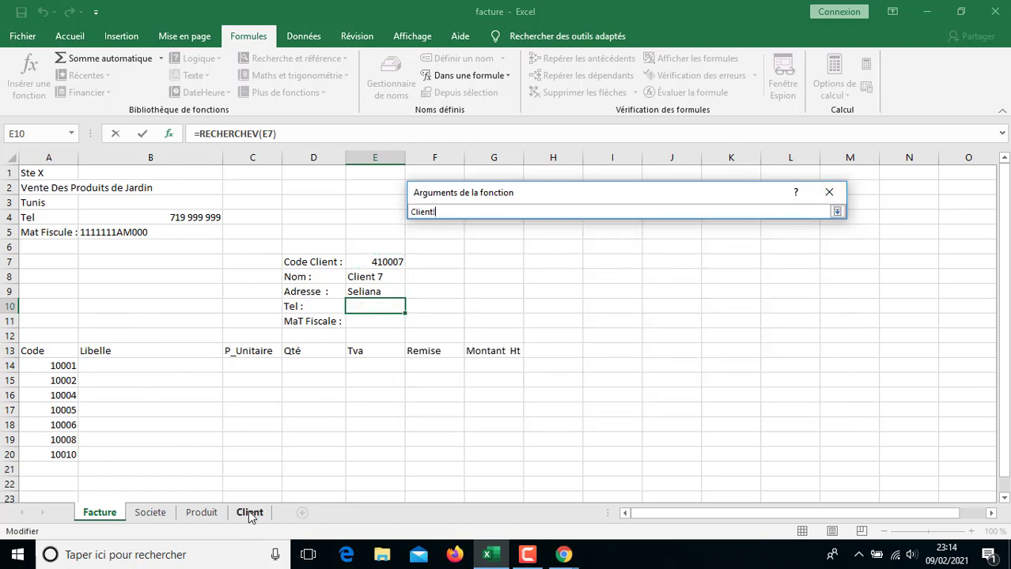
left_click_drag(62, 191, 478, 282)
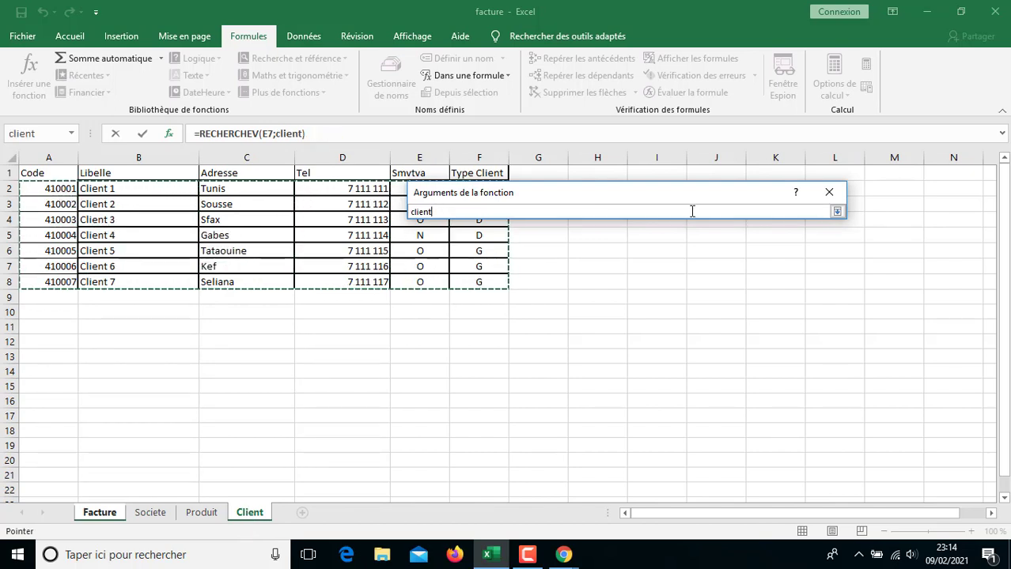
left_click(836, 211)
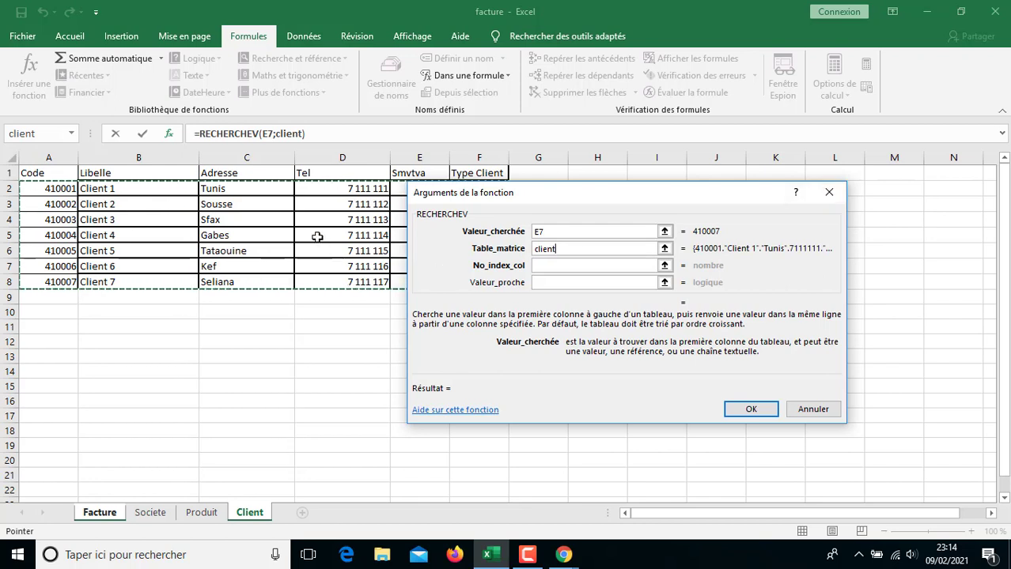
- Complete the telephone lookup in E10 with column index 4 and Valeur_proche 1
left_click(543, 266)
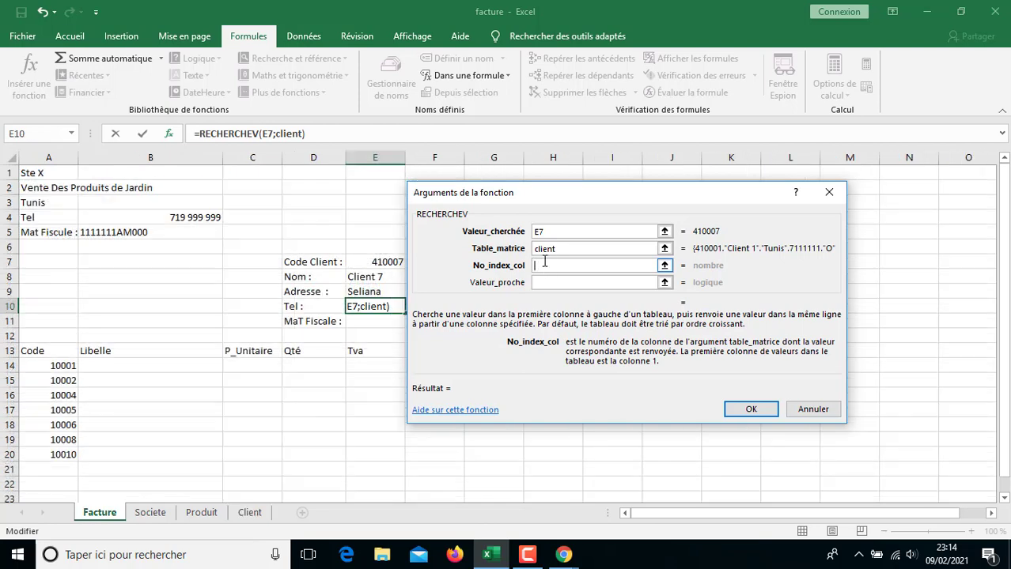
type("4")
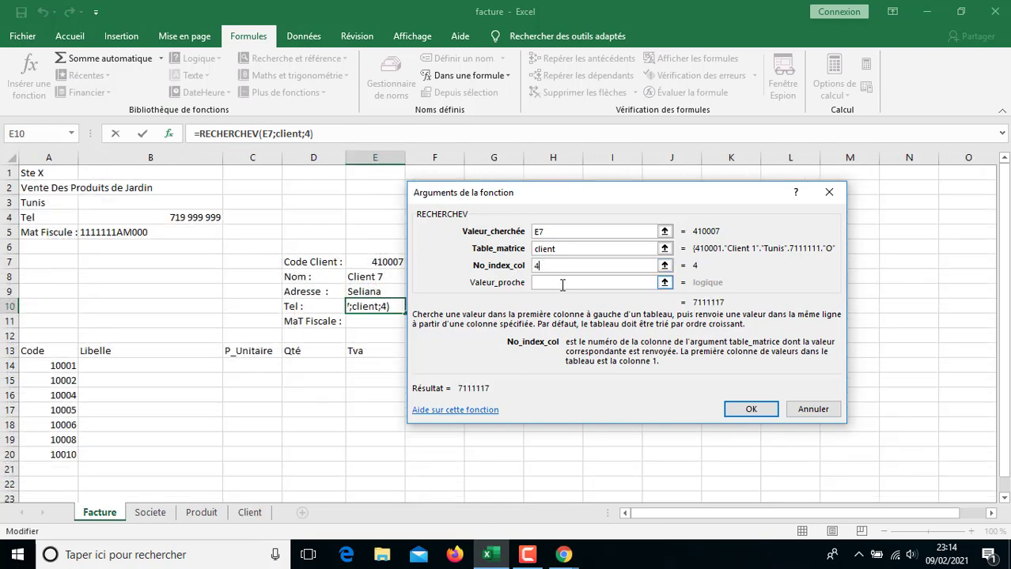
left_click(555, 284)
type("1")
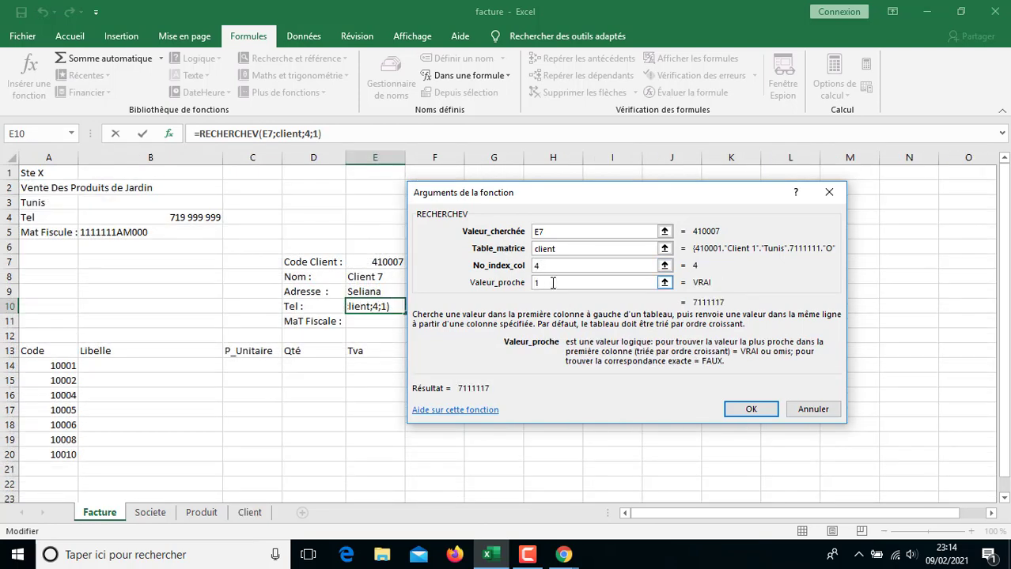
key("Return")
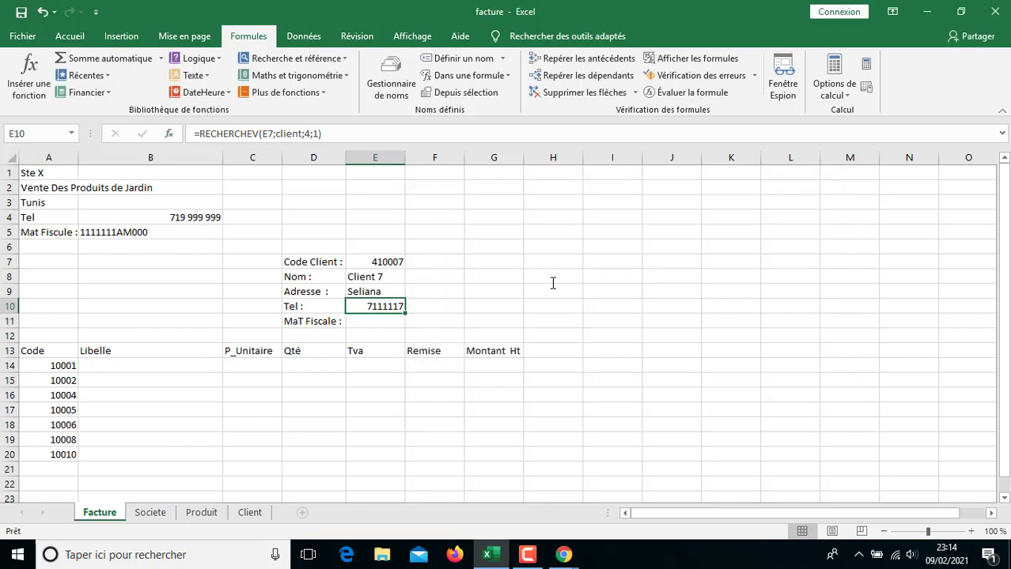
- Check the columns of the Client sheet and start a RECHERCHEV formula in Facture cell E11 for the client's MaT Fiscale
left_click(248, 514)
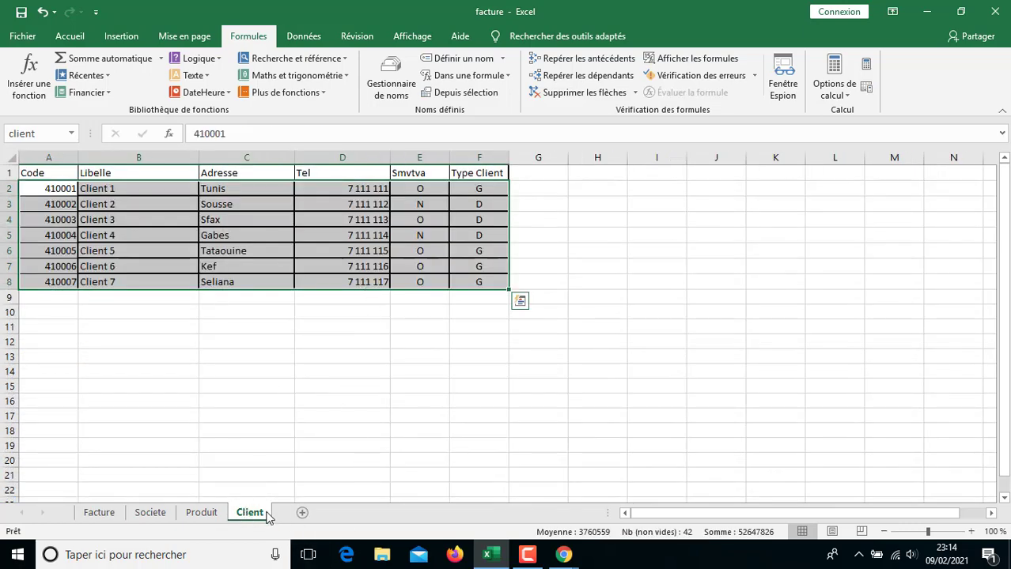
left_click(102, 515)
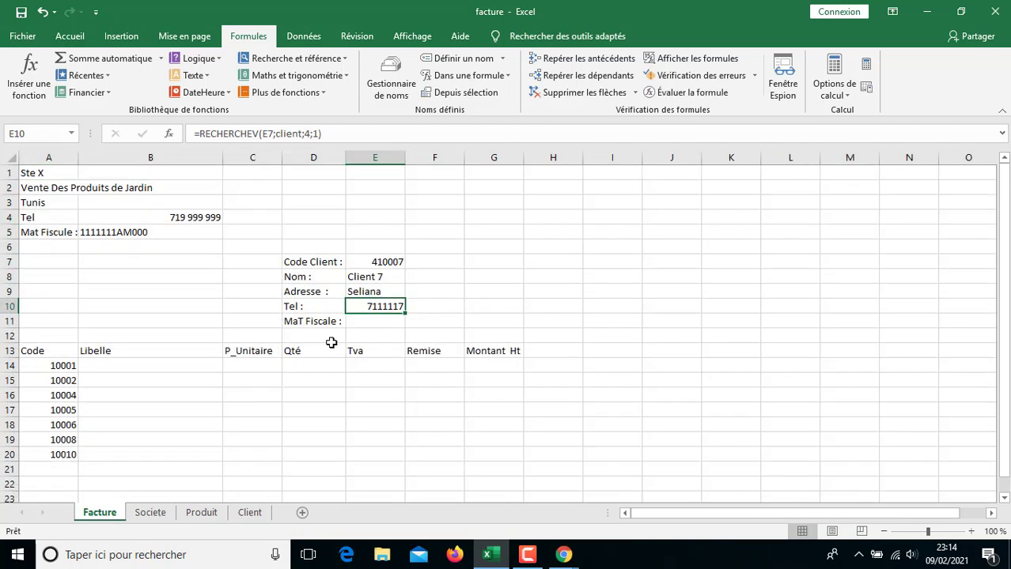
left_click(371, 321)
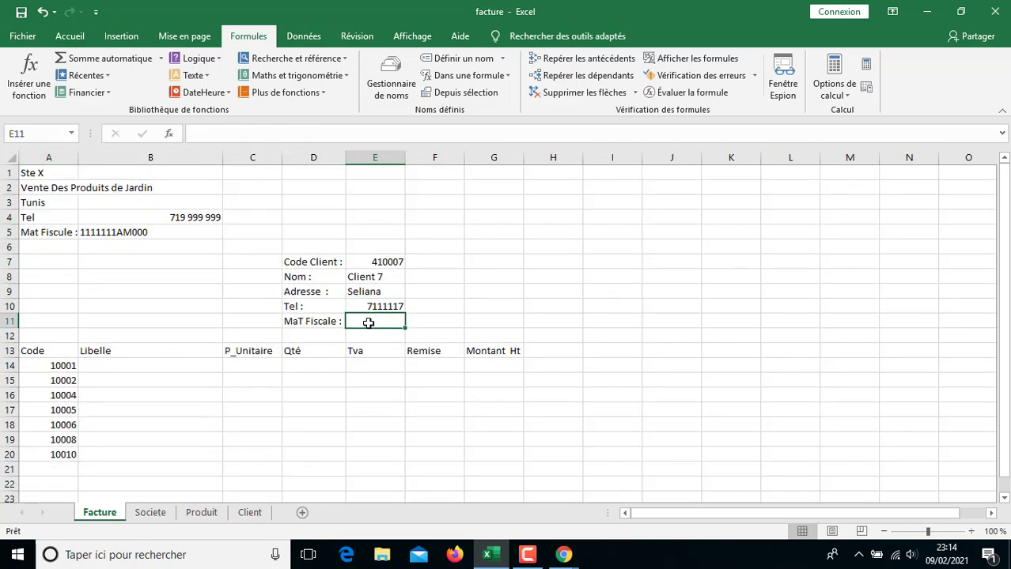
type("=")
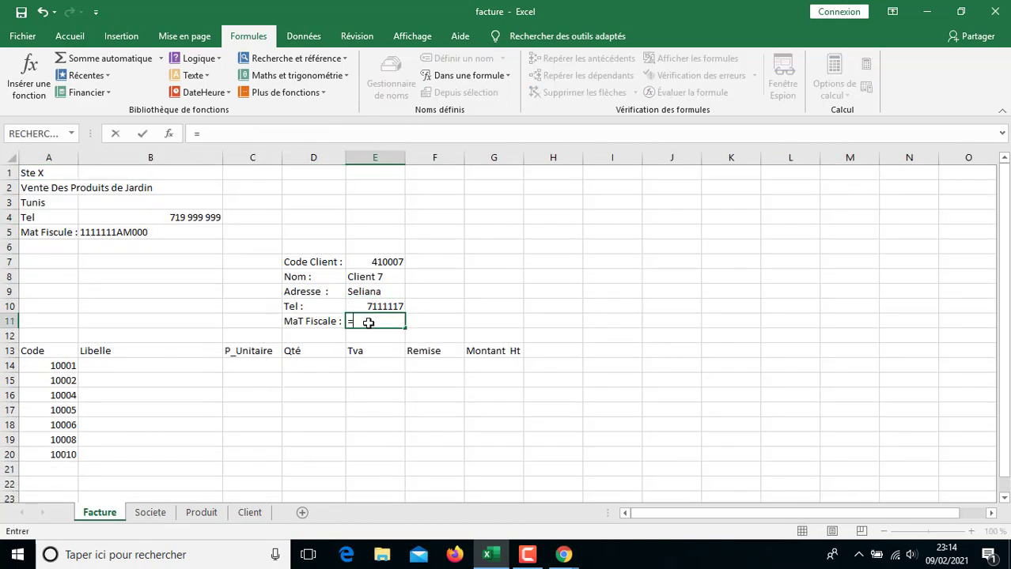
type("re")
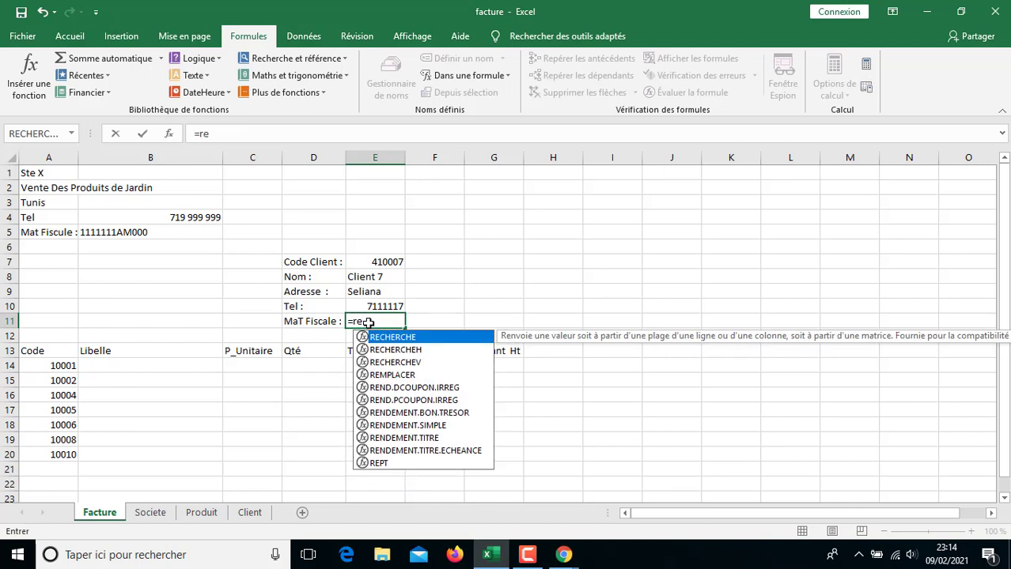
left_click(416, 362)
left_click(993, 270)
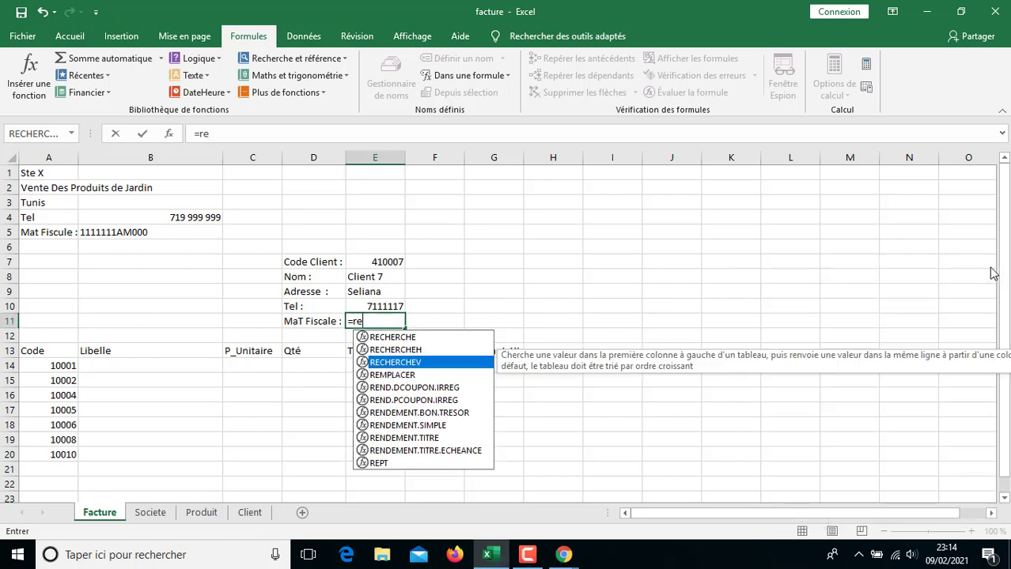
double_click(415, 363)
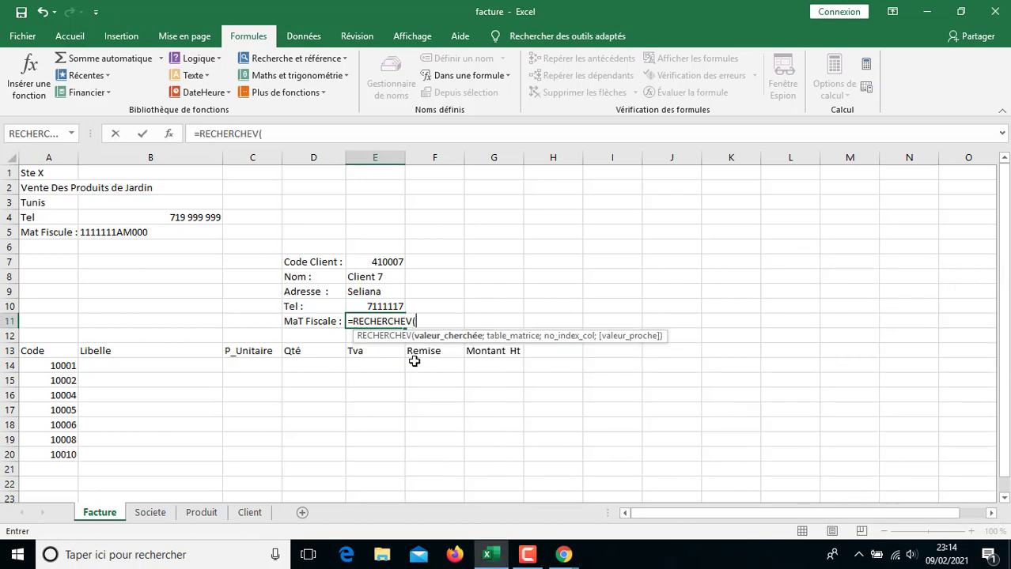
- Set the E11 lookup's valeur_cherchée to E7 and its table_matrice to the named range client, A2:F8 on the Client sheet
left_click(393, 261)
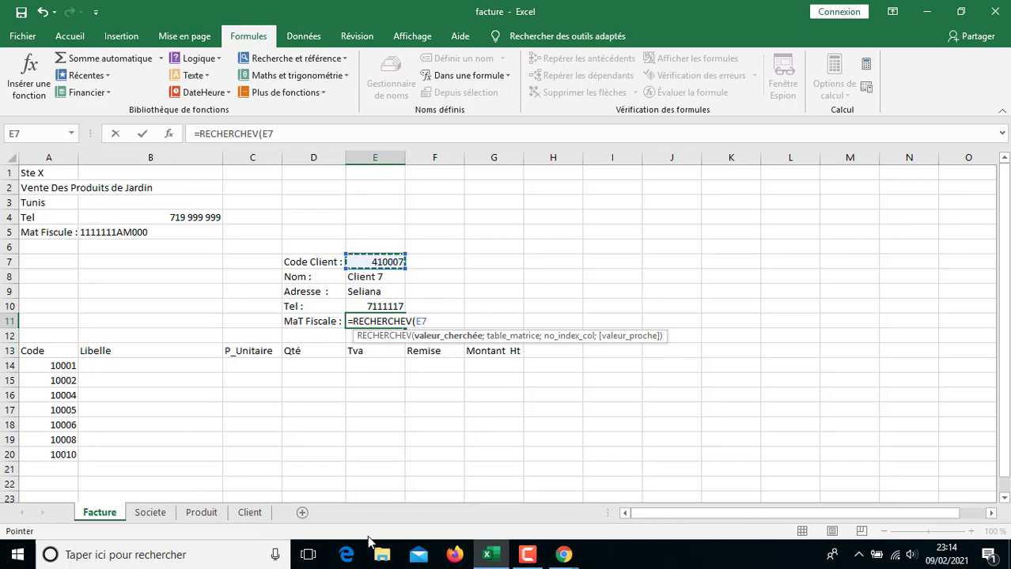
type(";")
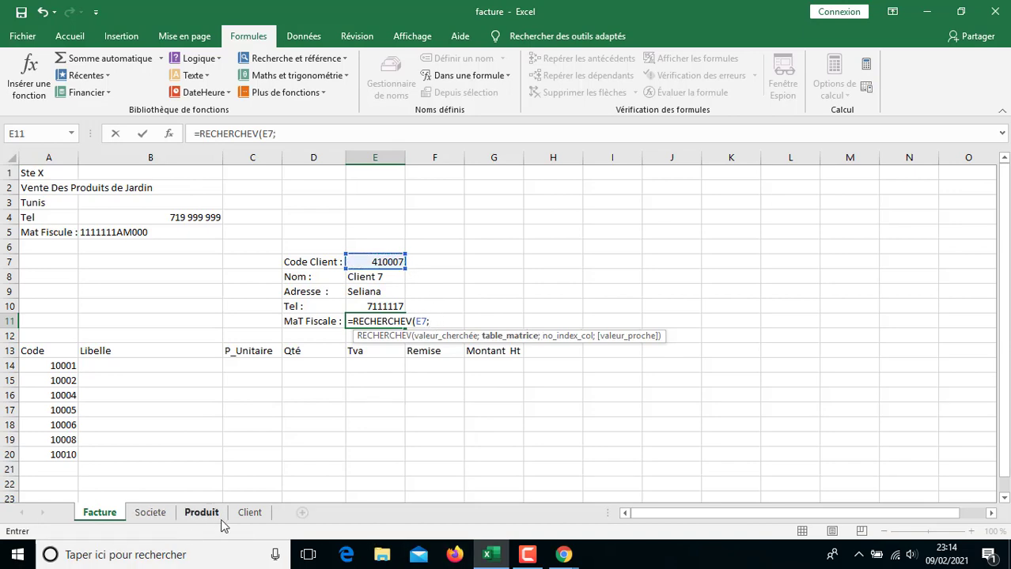
left_click(249, 513)
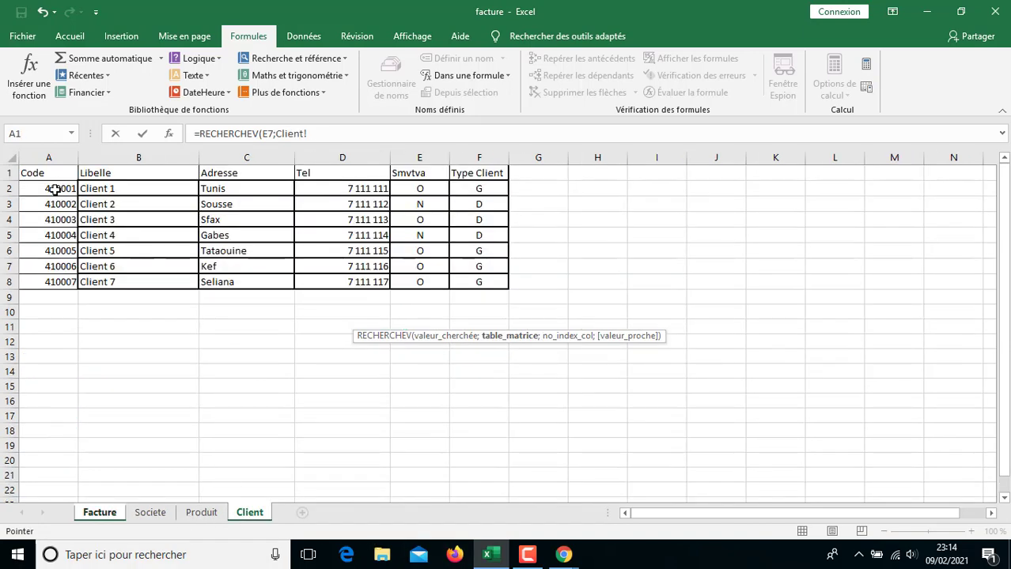
left_click_drag(54, 190, 481, 283)
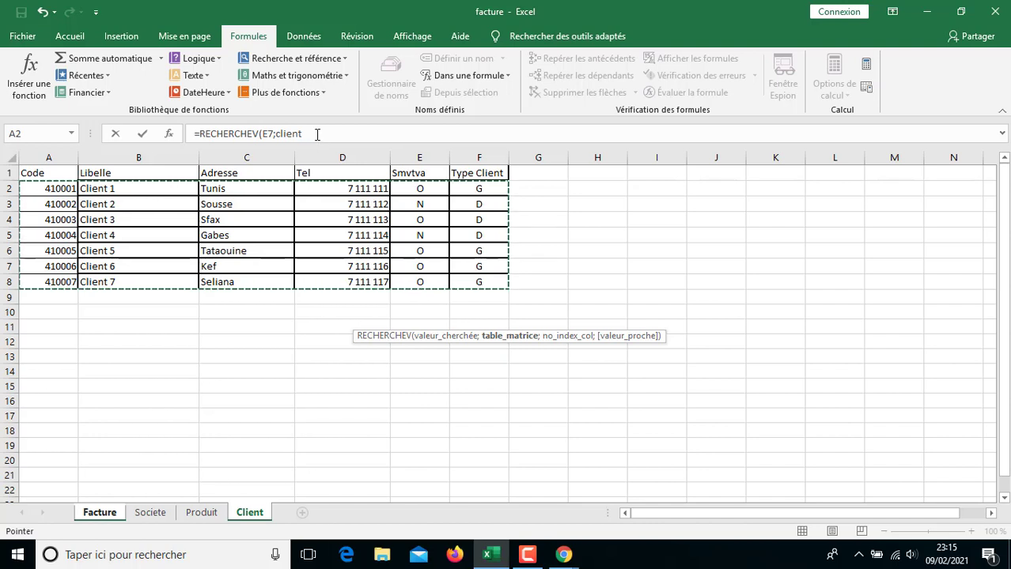
left_click(318, 136)
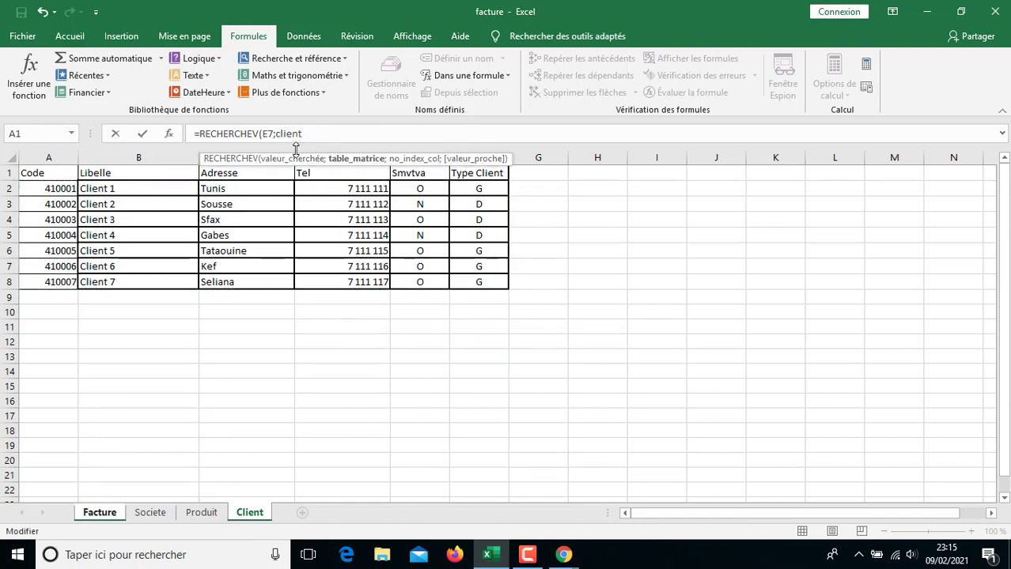
type(";")
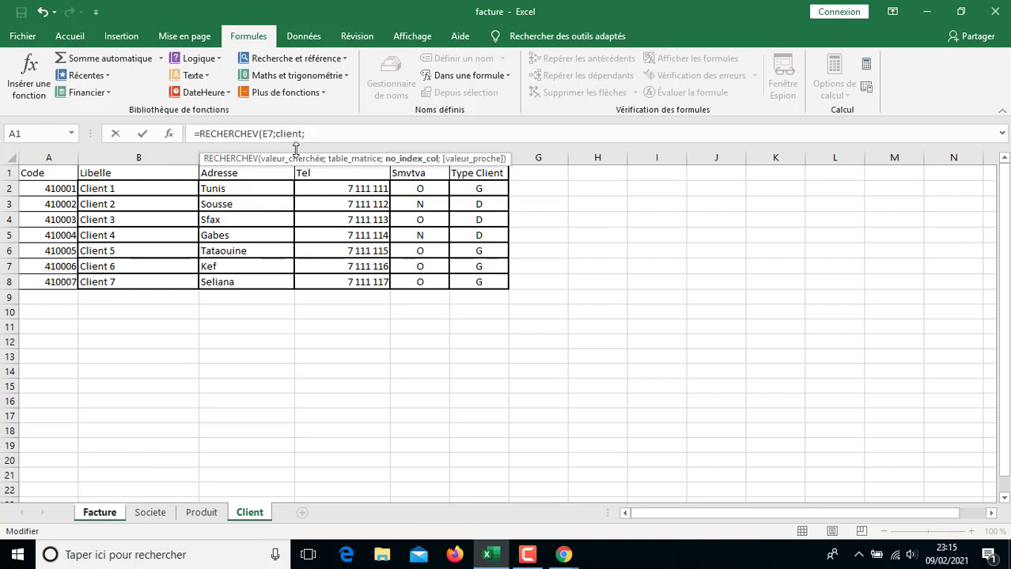
- Complete the lookup in E11 with column index 5 for Smvtva and valeur_proche 1
left_click(433, 192)
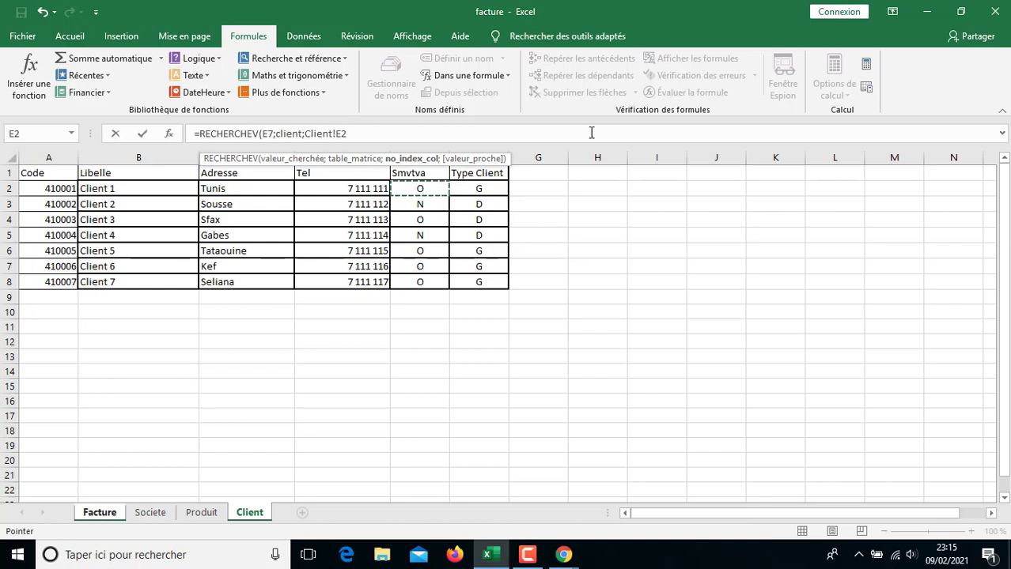
key("BackSpace")
key("BackSpace")
key("BackSpace")
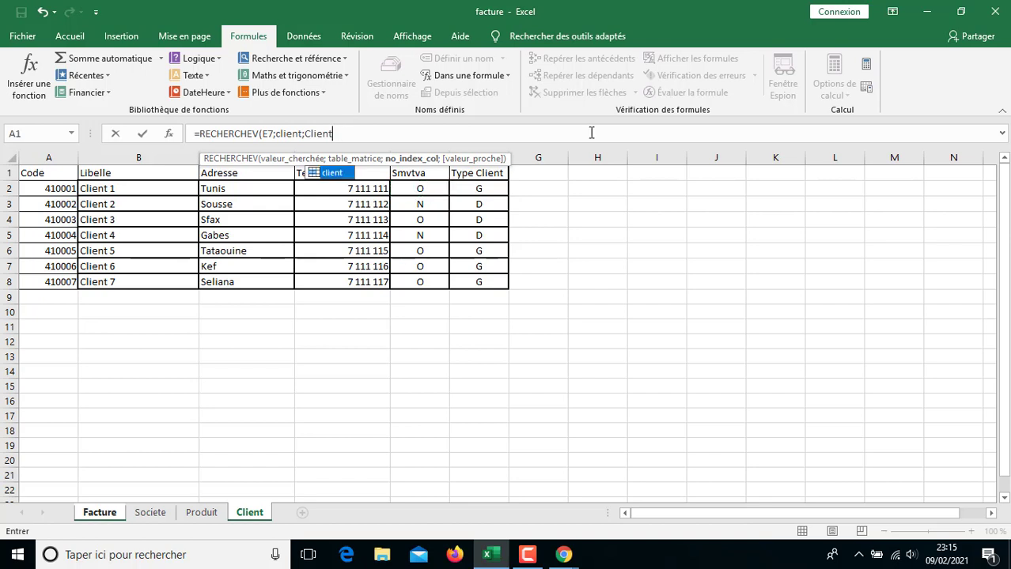
key("BackSpace")
key("BackSpace")
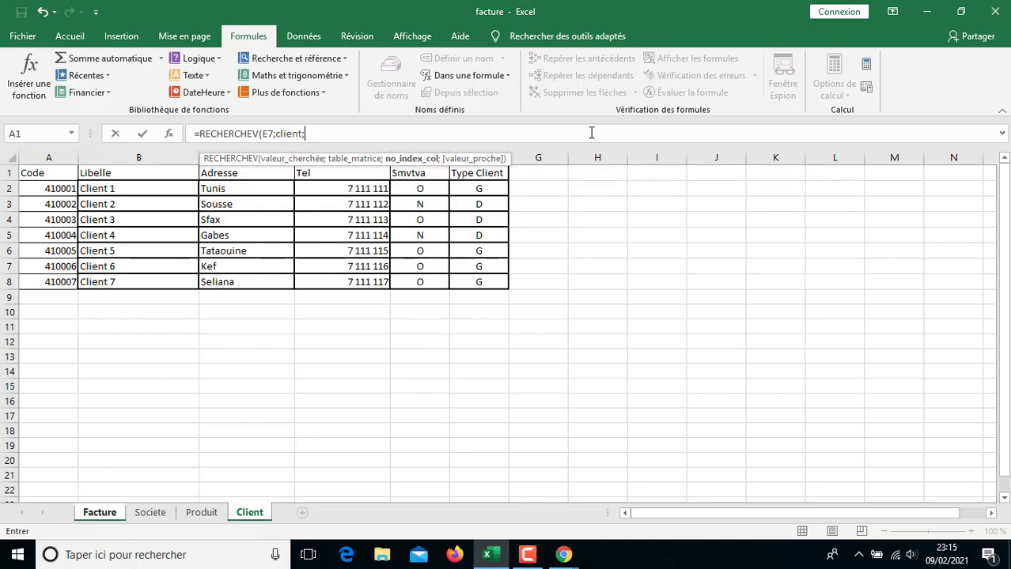
type("5;1")
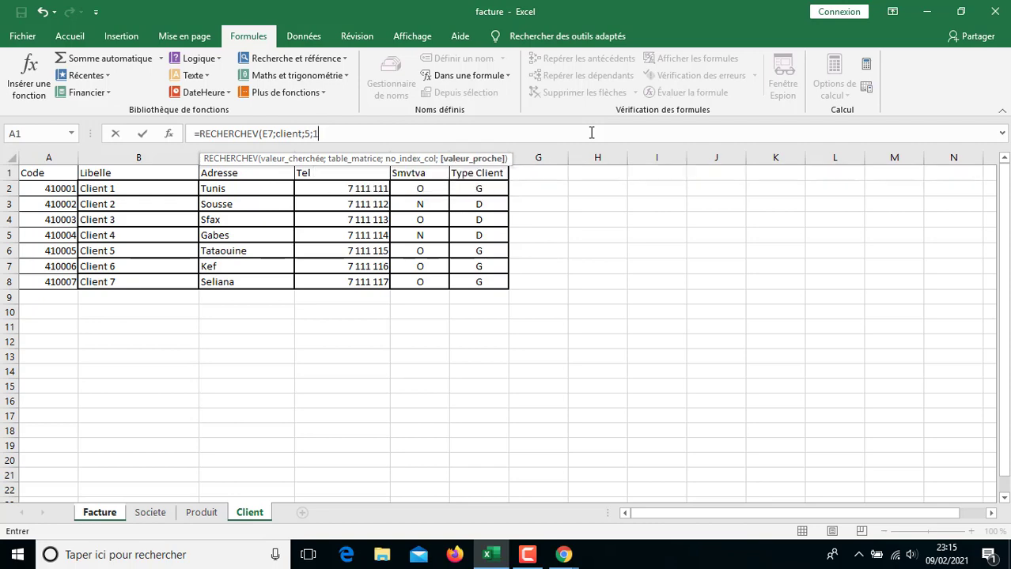
type(")")
key("Return")
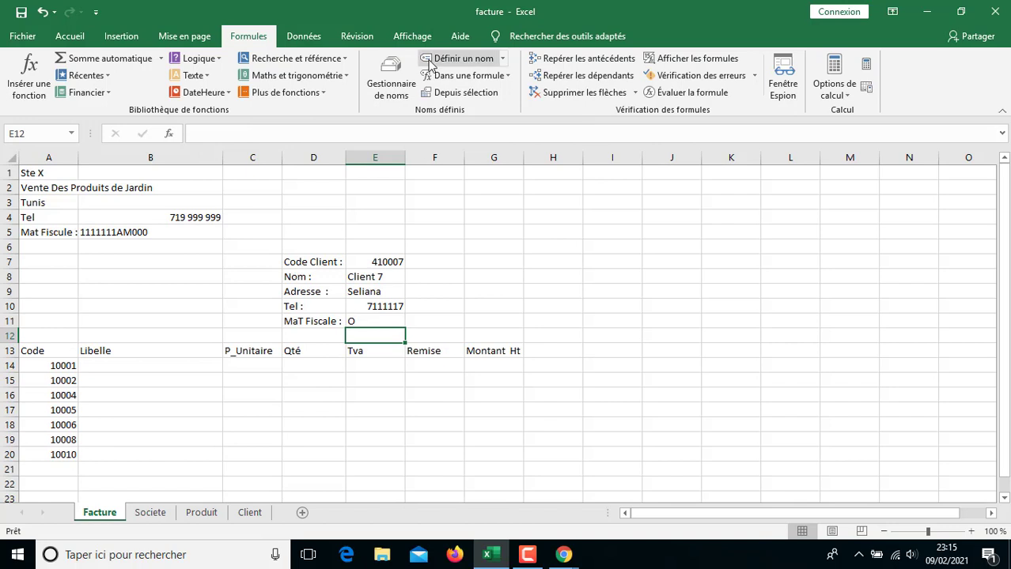
- Replace the MaT Fiscale label in Facture cell D11 with Smtva
left_click(305, 326)
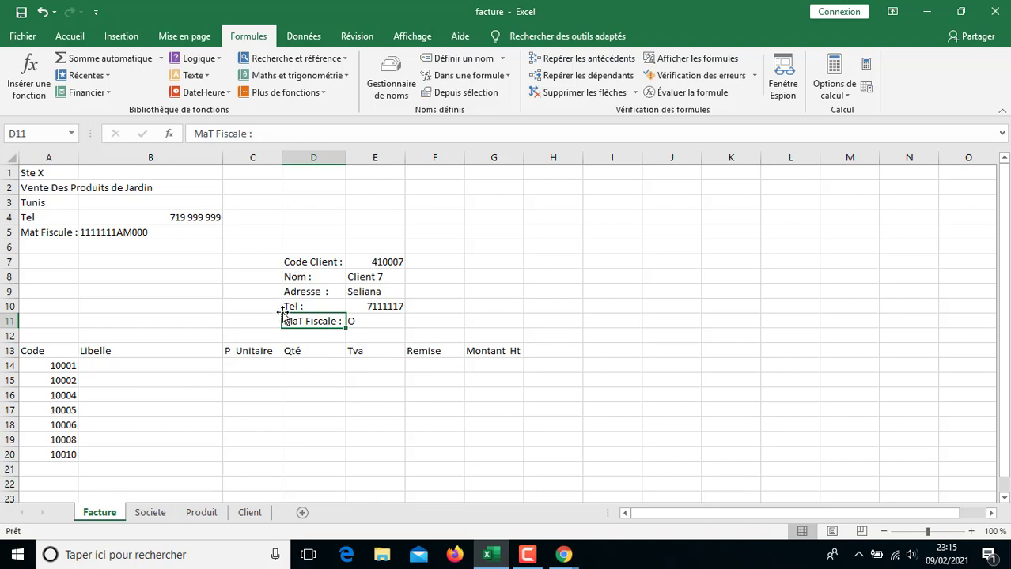
key("F2")
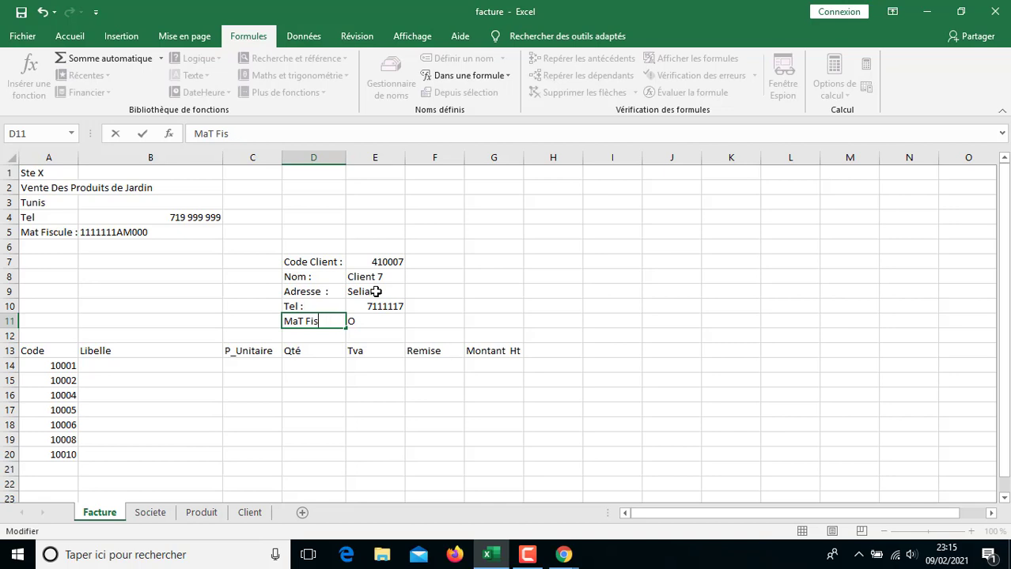
key("BackSpace")
key("BackSpace")
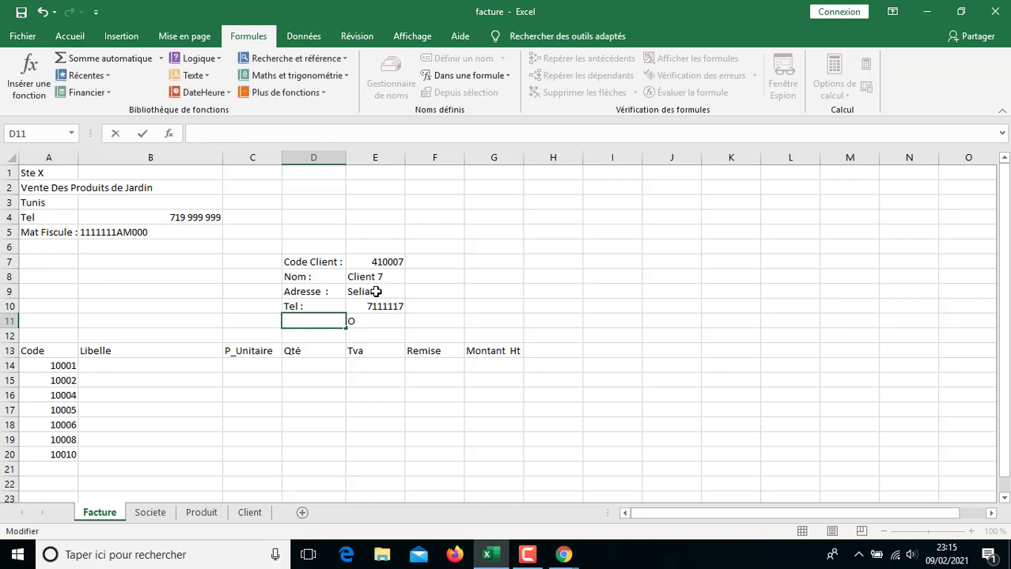
type("Smtva")
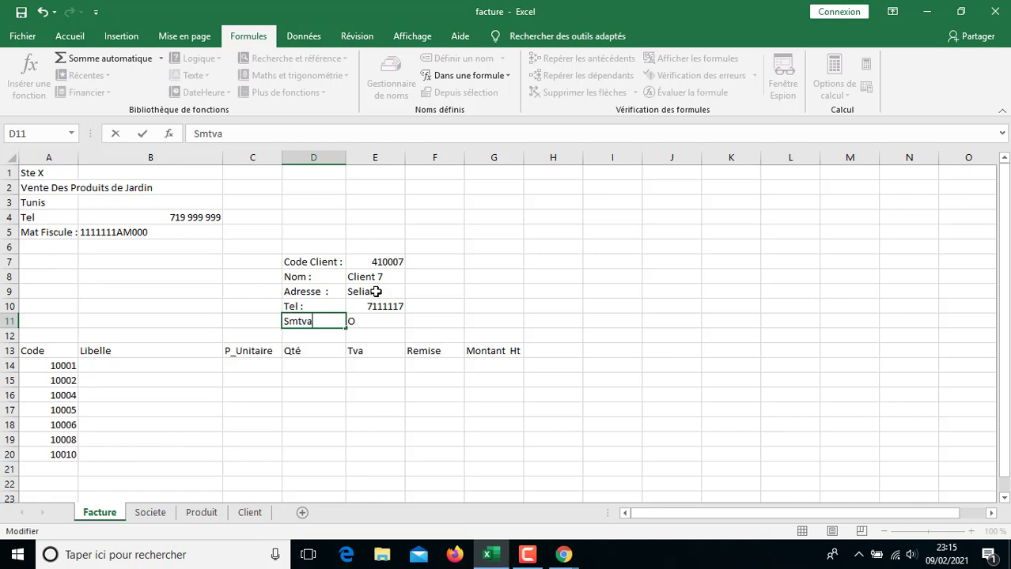
key("Return")
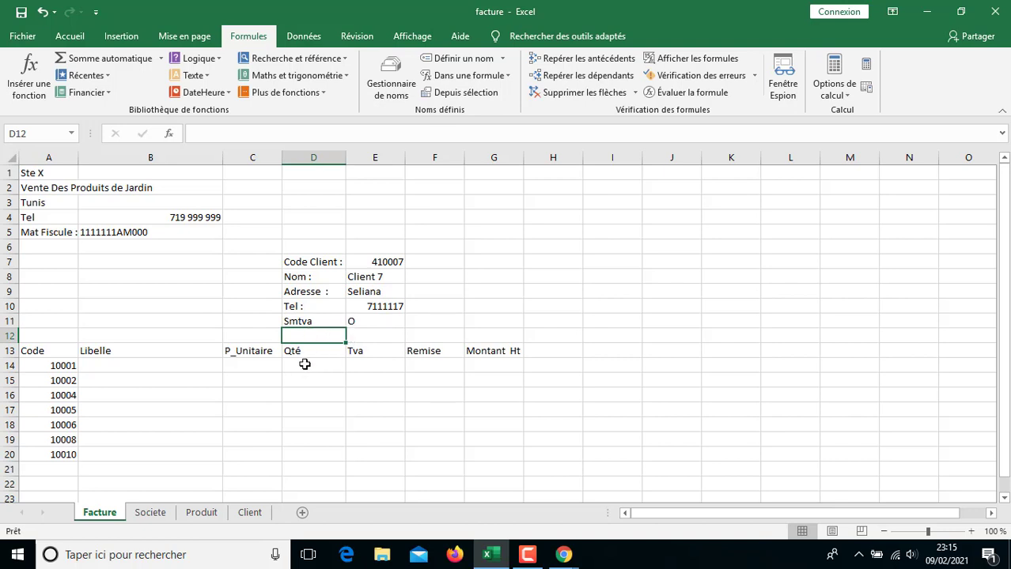
- Undo the label change in D11 and select the lookup cell E11
left_click(321, 322)
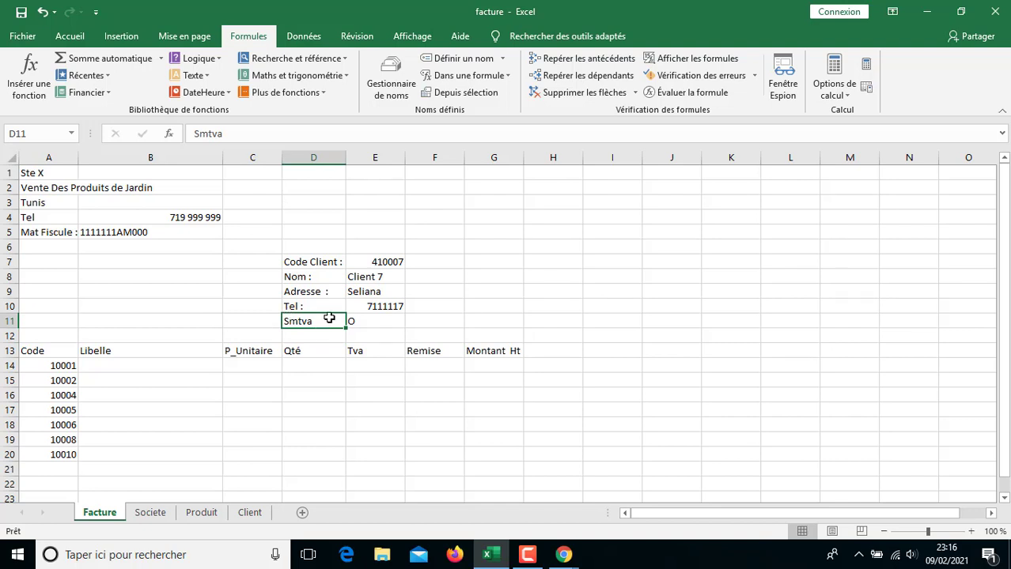
key("ctrl+z")
left_click(360, 322)
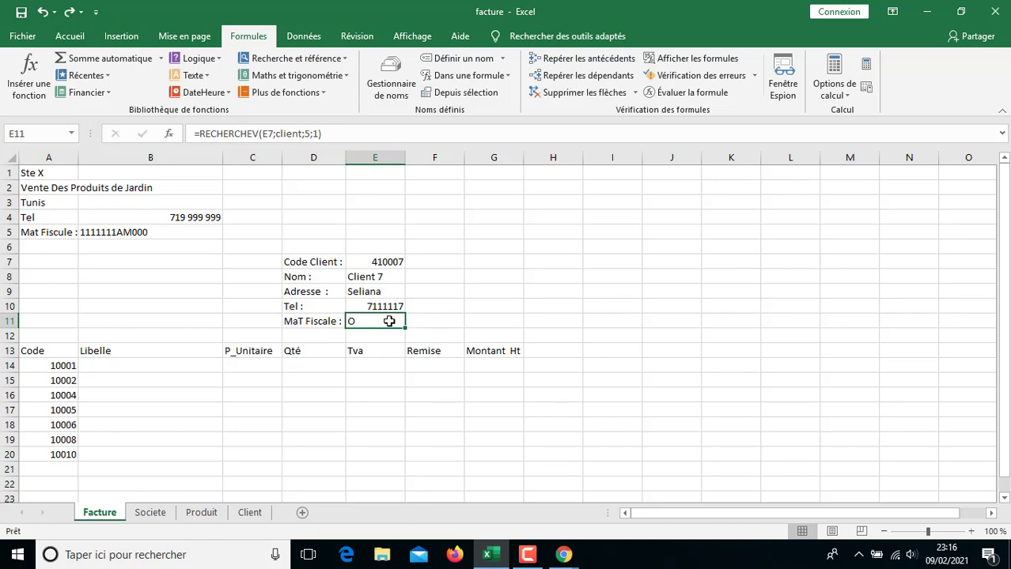
- Add the column header MatFiscale in cell G1 of the Client sheet
left_click(249, 513)
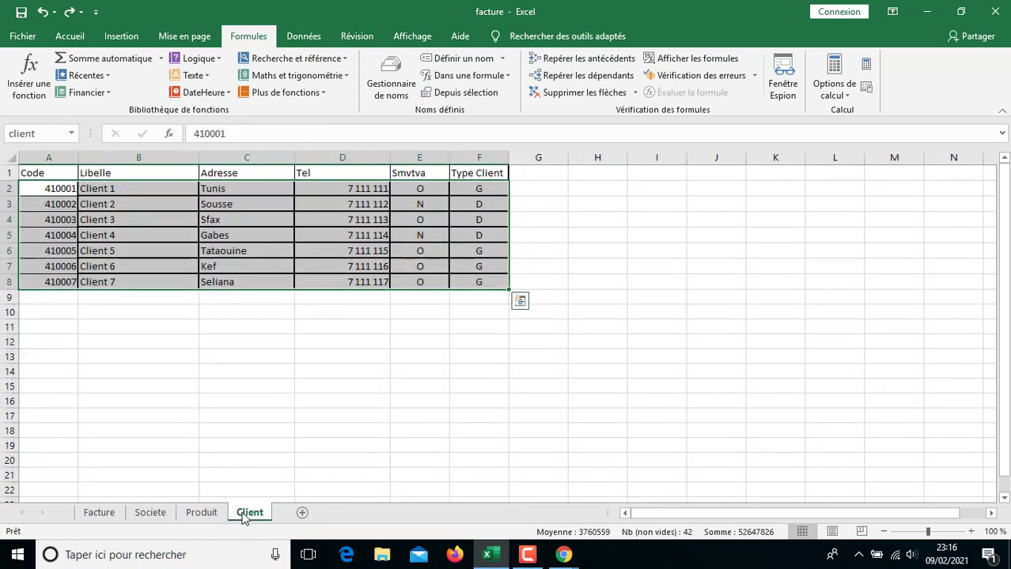
double_click(546, 189)
double_click(542, 172)
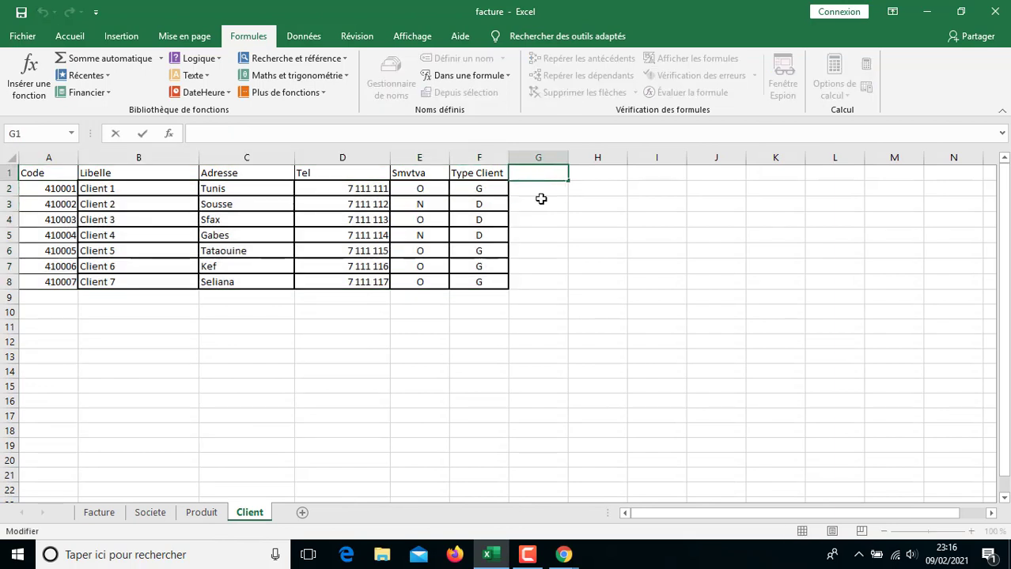
type("Mat")
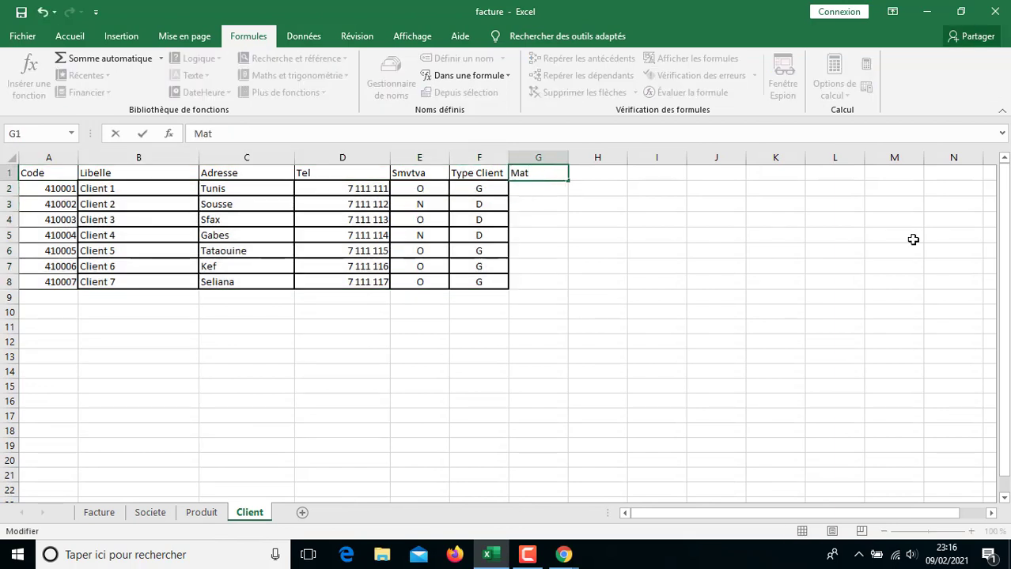
left_click(531, 555)
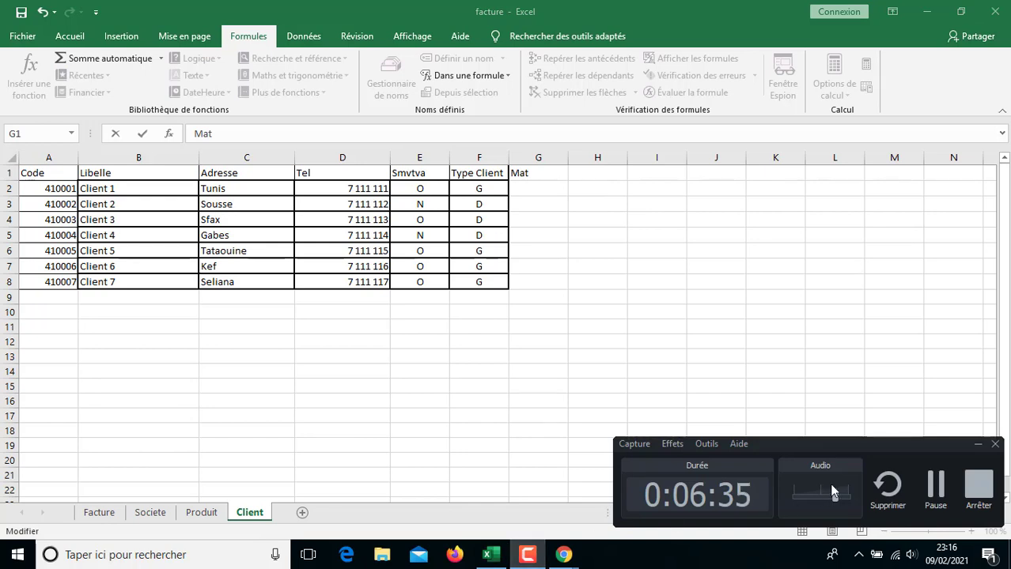
left_click(936, 486)
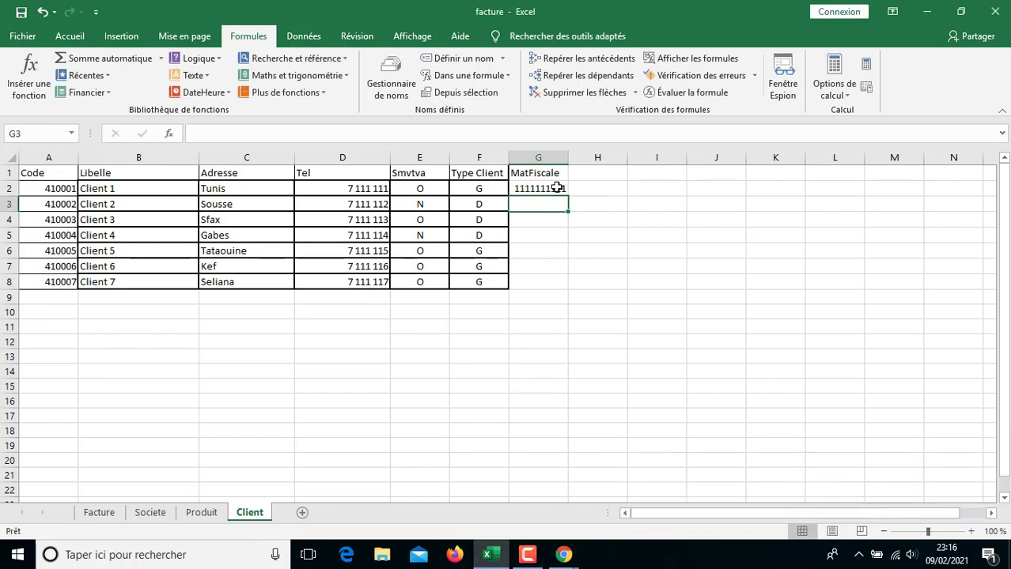
- Fill the tax number in G2 of the Client sheet down to G8 as an incrementing series
left_click(558, 187)
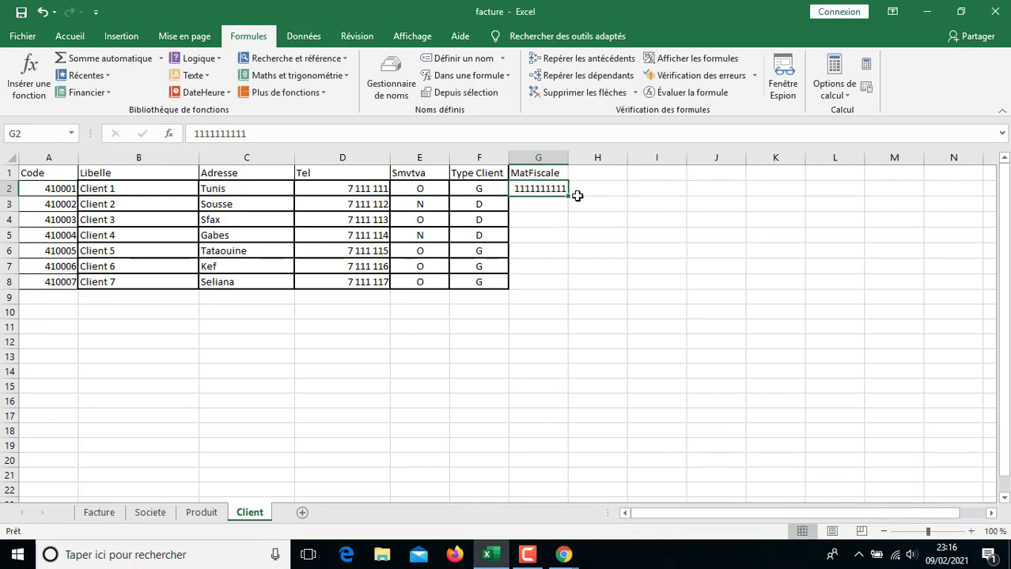
left_click_drag(570, 197, 557, 291)
left_click_drag(620, 233, 620, 224)
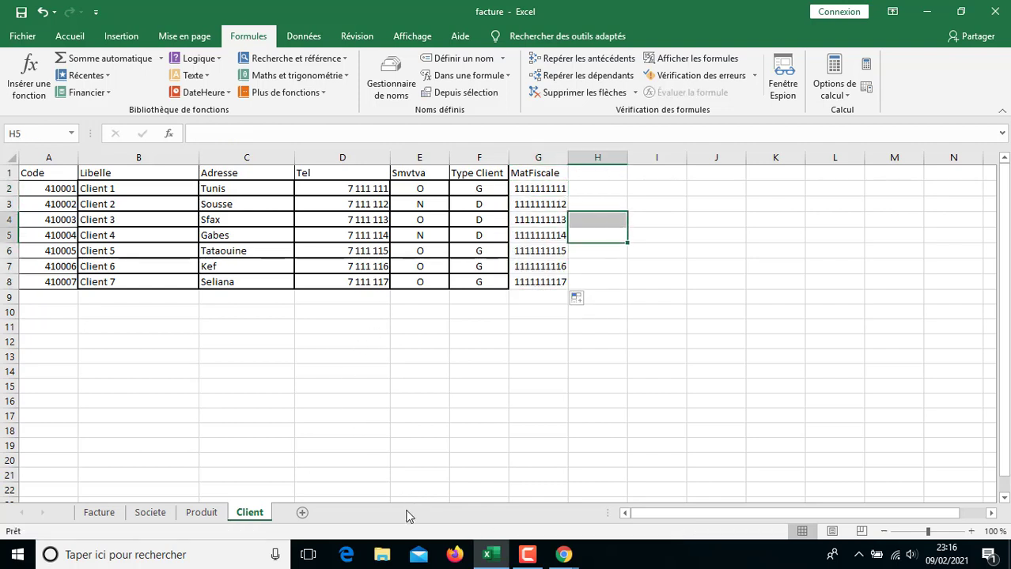
- Clear the existing RECHERCHEV formula from the MaT Fiscale cell E11 on the Facture sheet
left_click(100, 514)
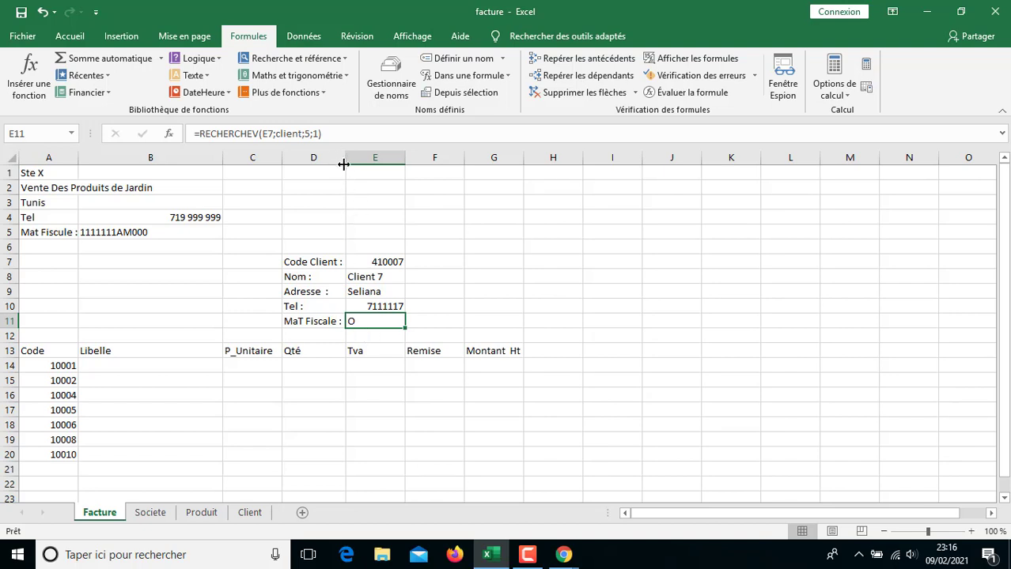
key("F2")
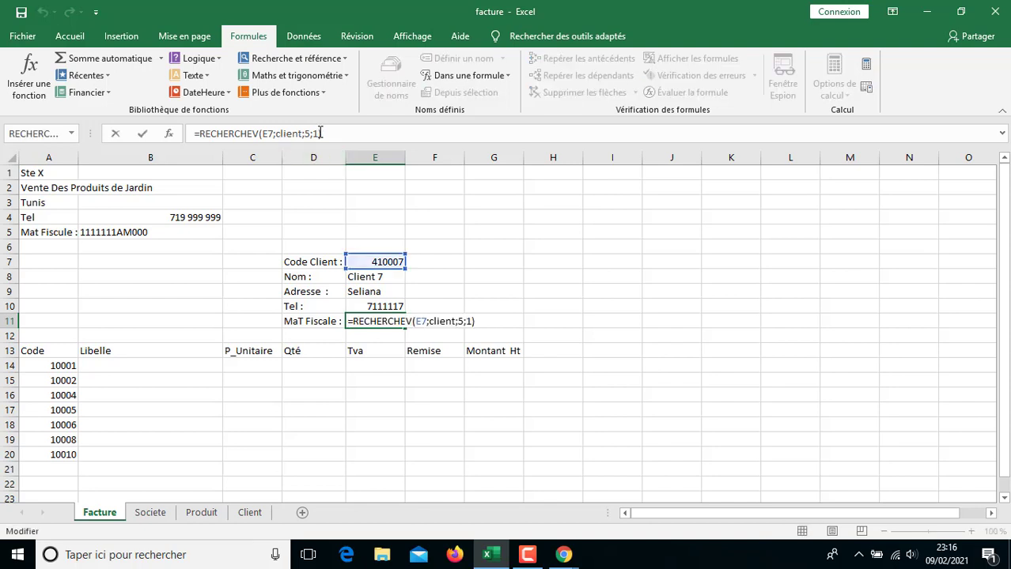
left_click_drag(324, 135, 52, 159)
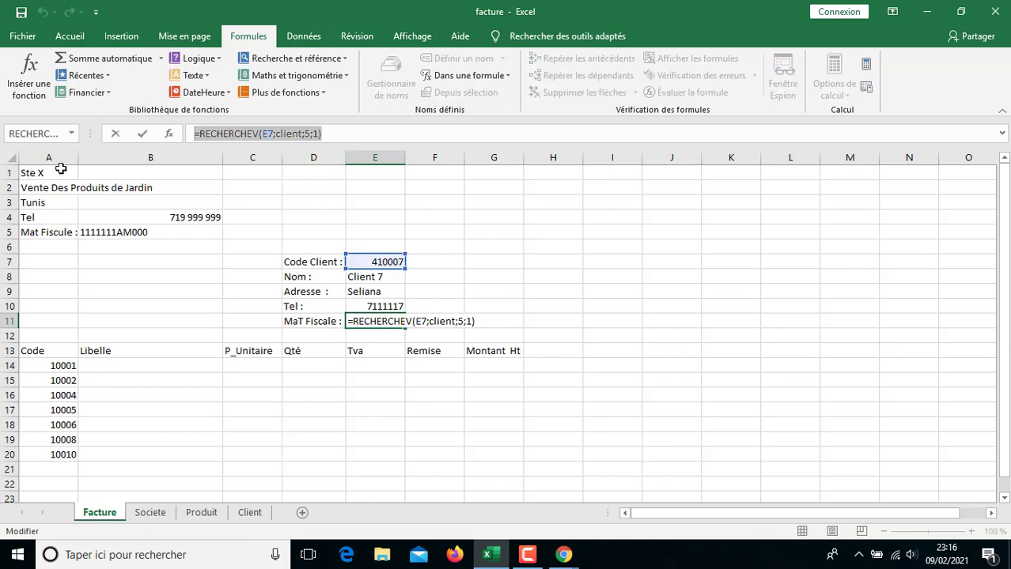
key("BackSpace")
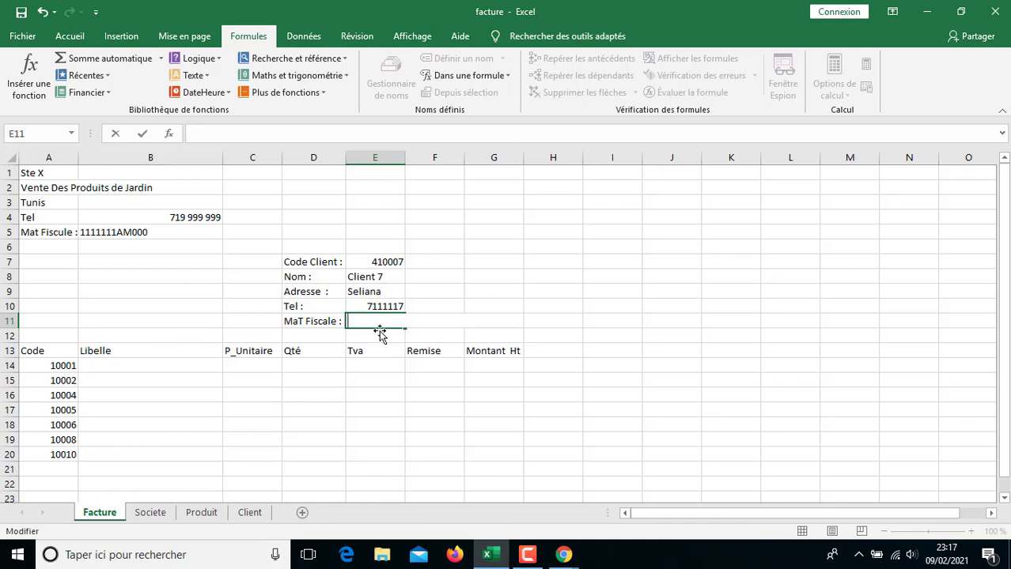
type("=re")
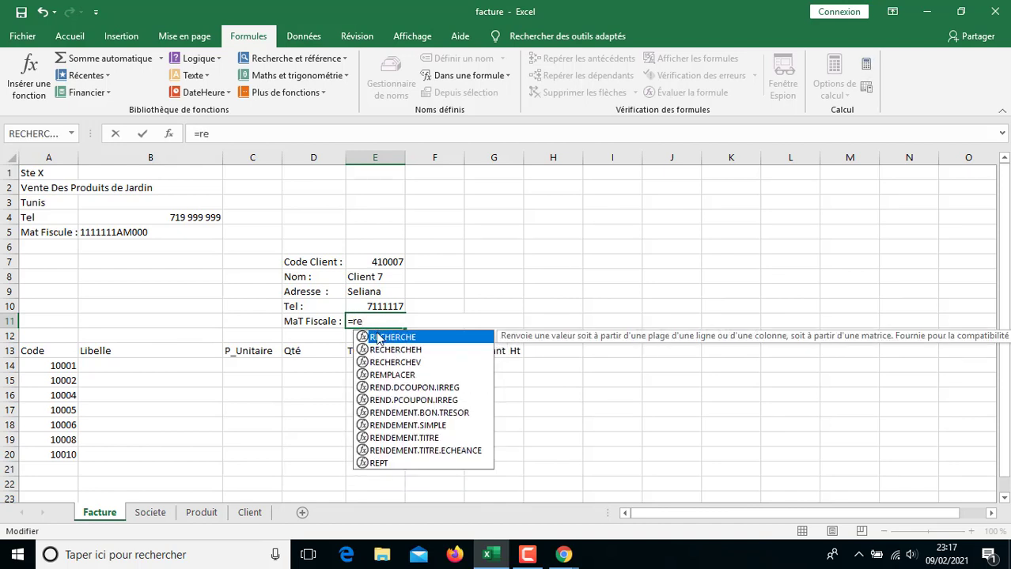
left_click(413, 363)
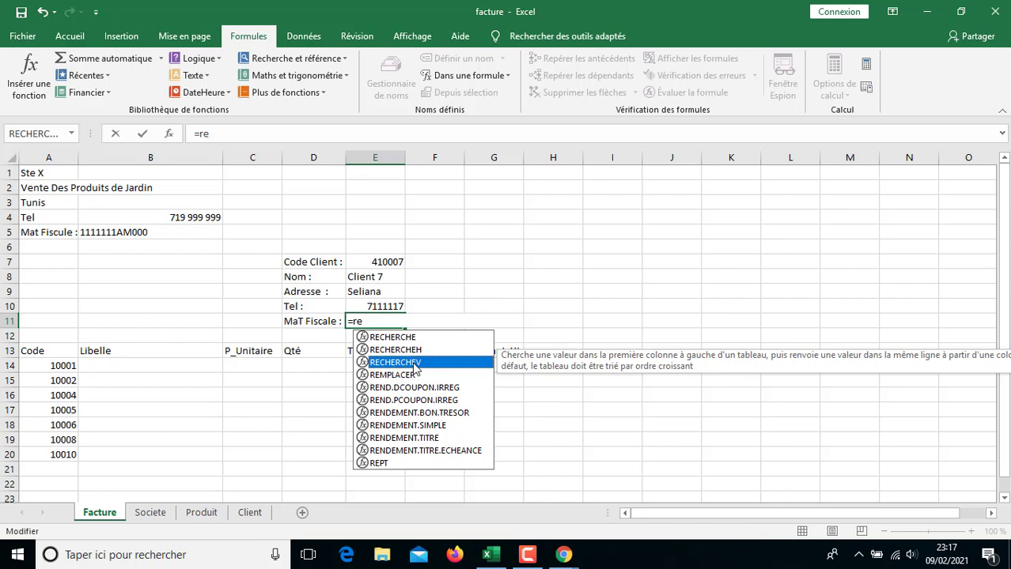
key("Return")
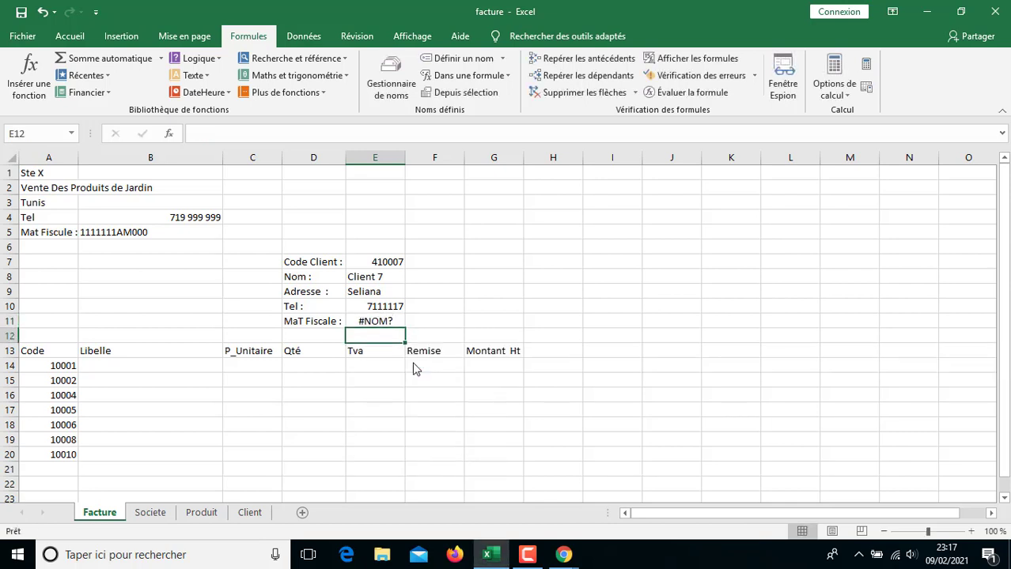
- Start a RECHERCHEV formula in Facture cell E11 with the client code in E7 as the lookup value
left_click(365, 326)
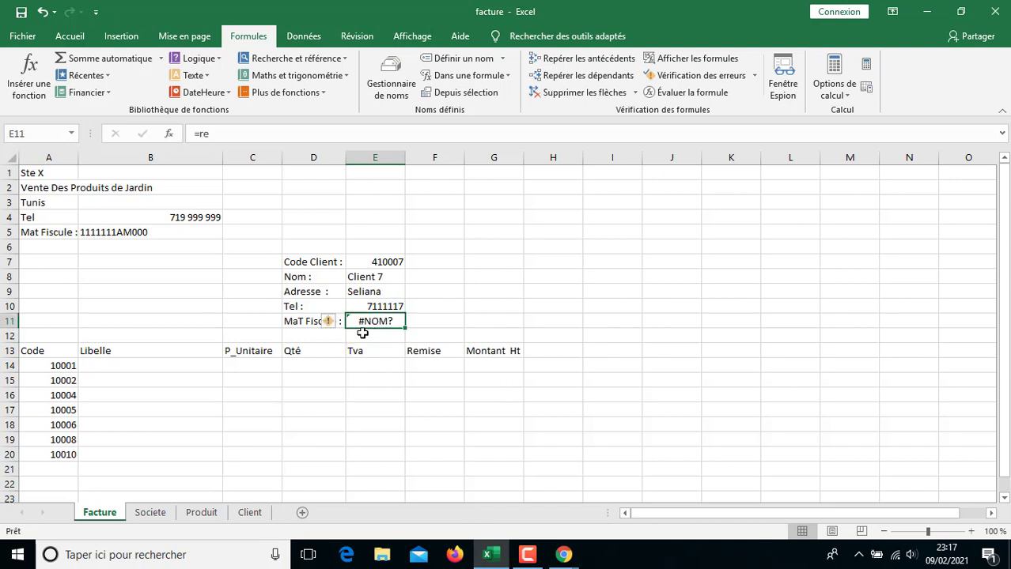
type("=rec")
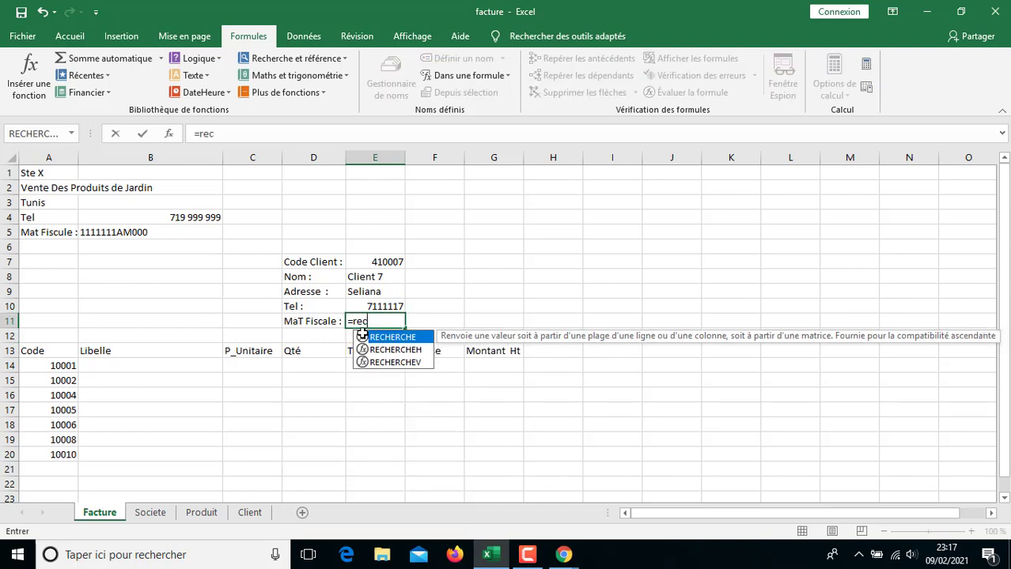
left_click(416, 364)
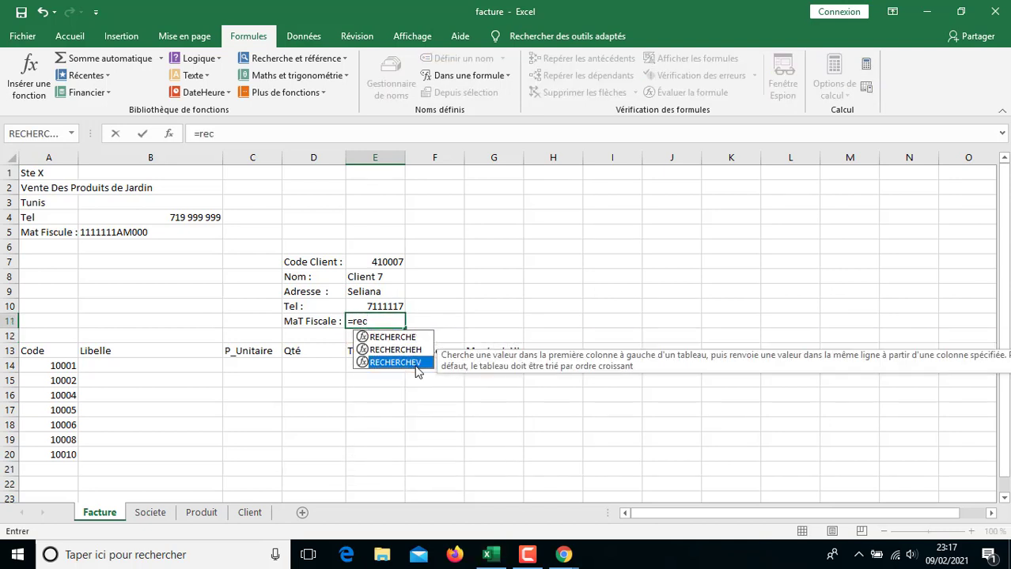
double_click(416, 364)
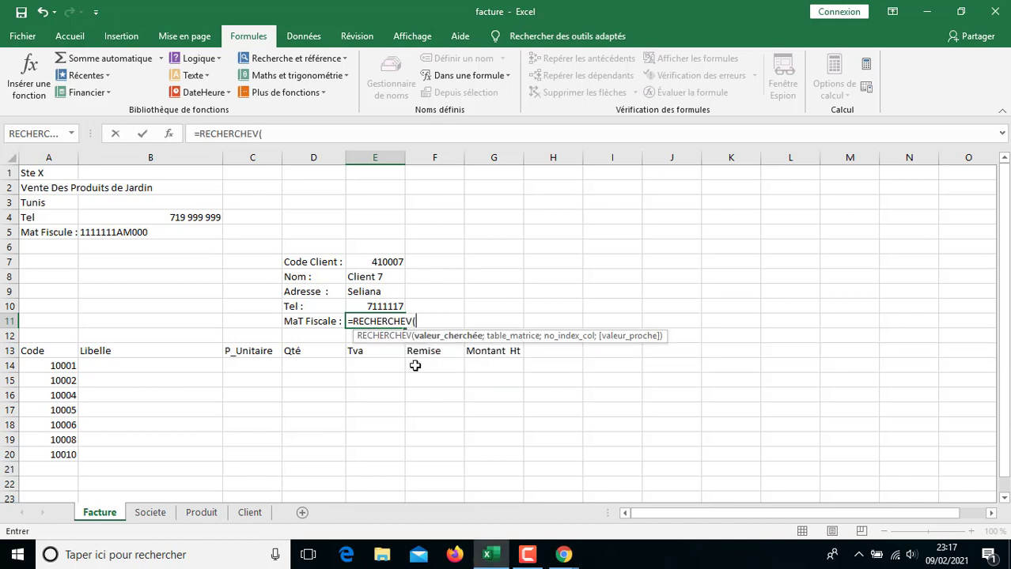
left_click(375, 262)
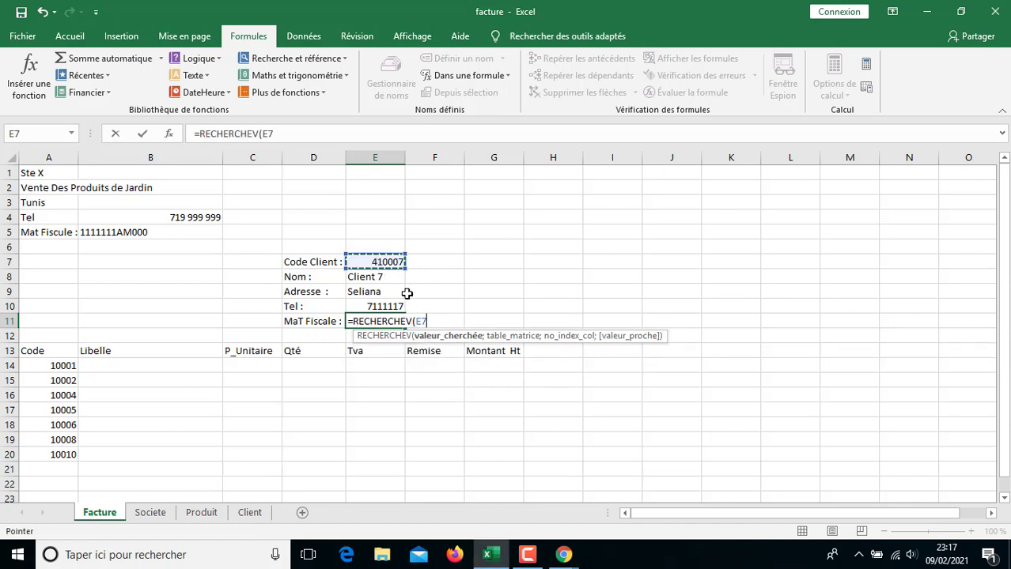
type(";")
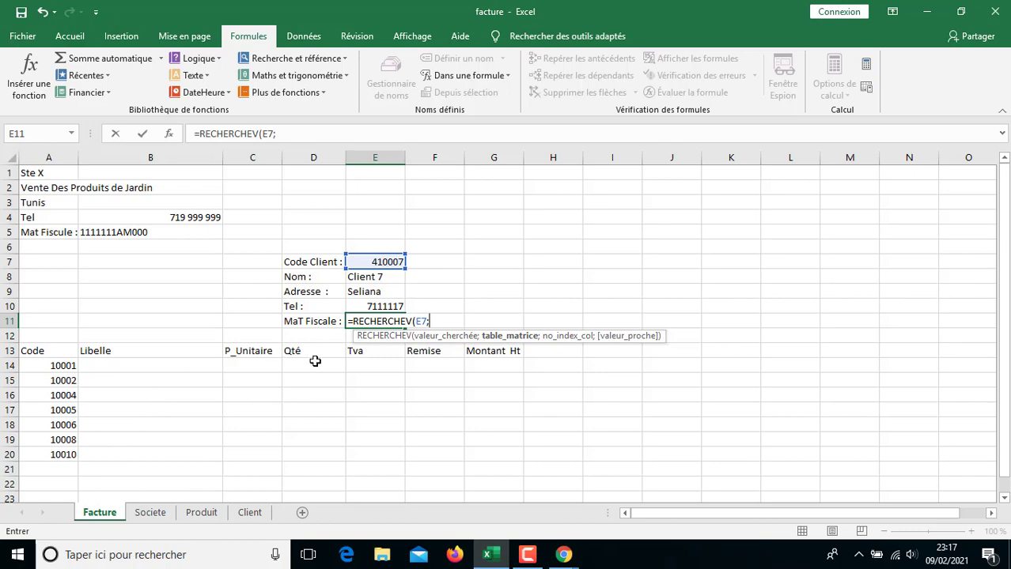
- Try to set the range A2:G8 of the Client sheet as the table argument of the RECHERCHEV formula
left_click(250, 513)
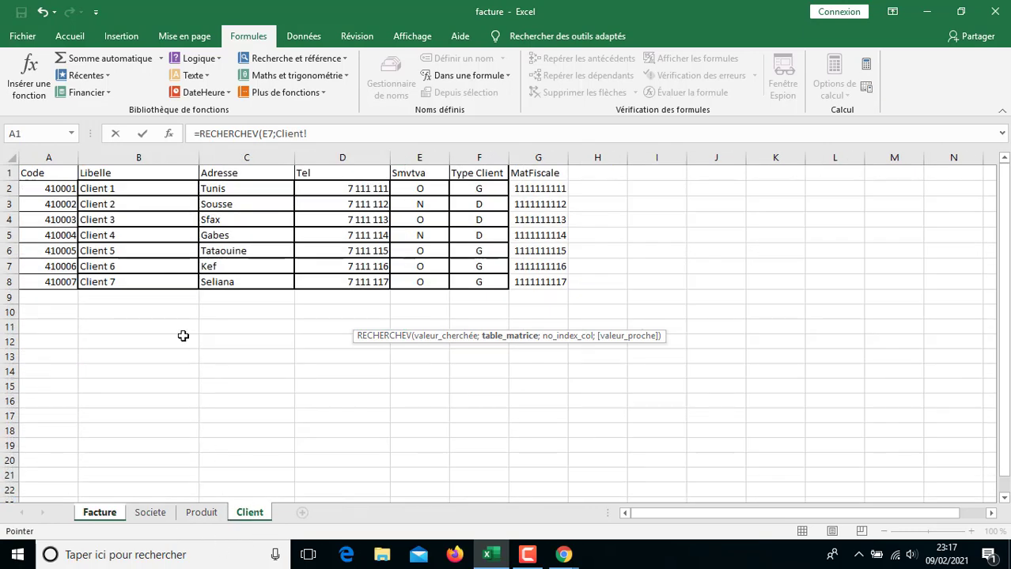
left_click(51, 190)
left_click_drag(51, 190, 533, 284)
left_click(533, 284)
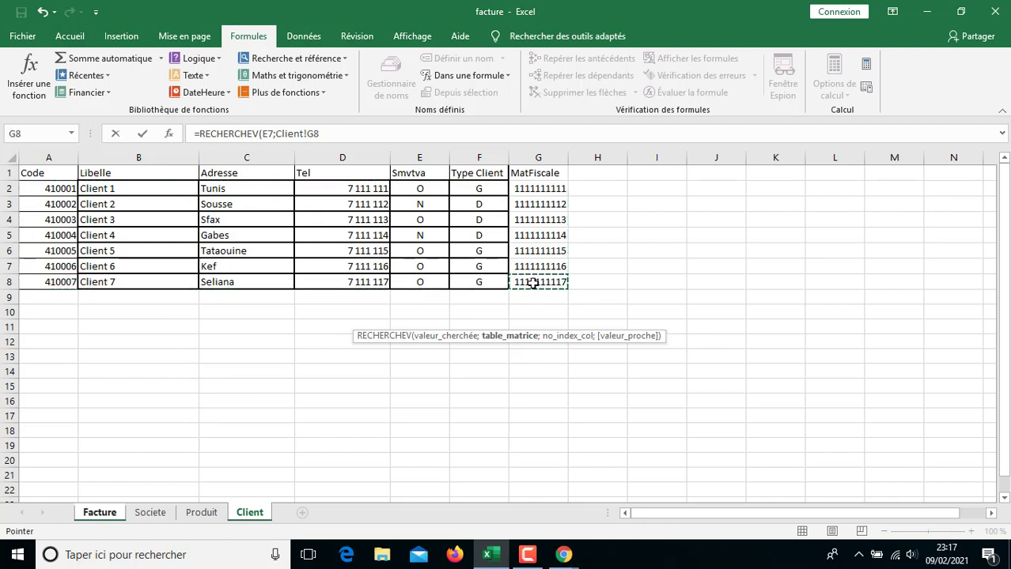
left_click(334, 313)
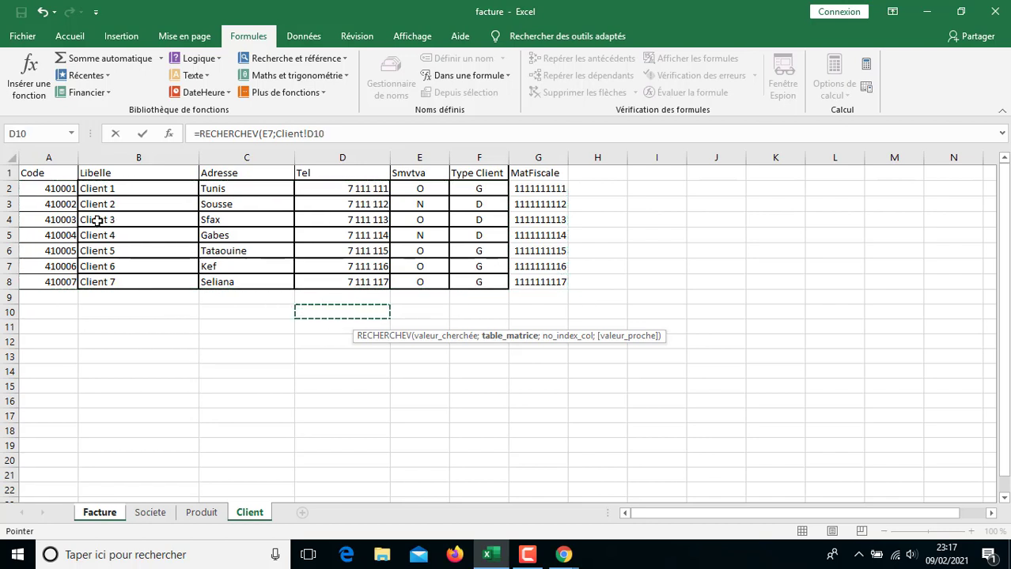
left_click_drag(51, 190, 252, 250)
left_click_drag(341, 267, 428, 283)
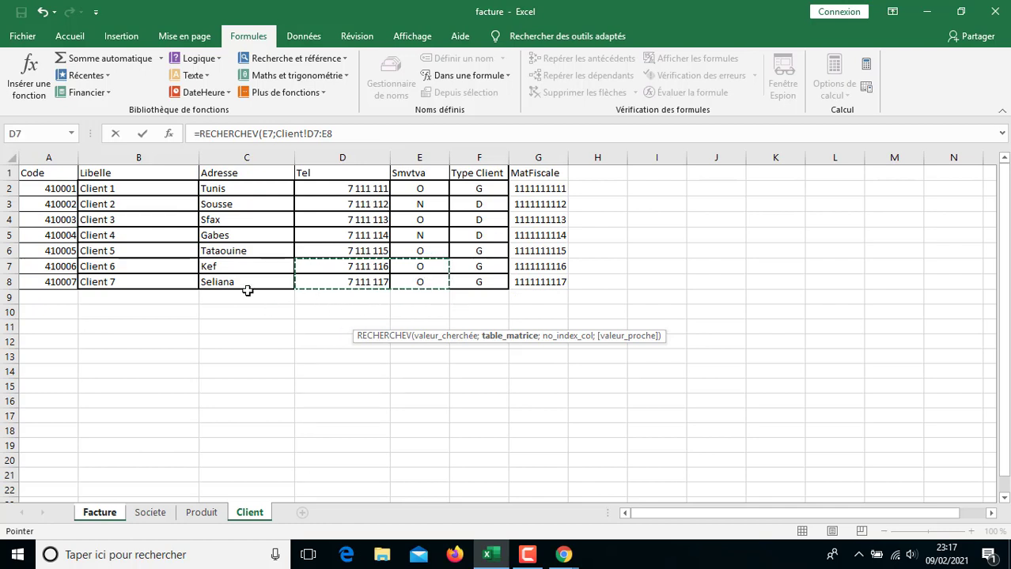
left_click(40, 173)
left_click(39, 188)
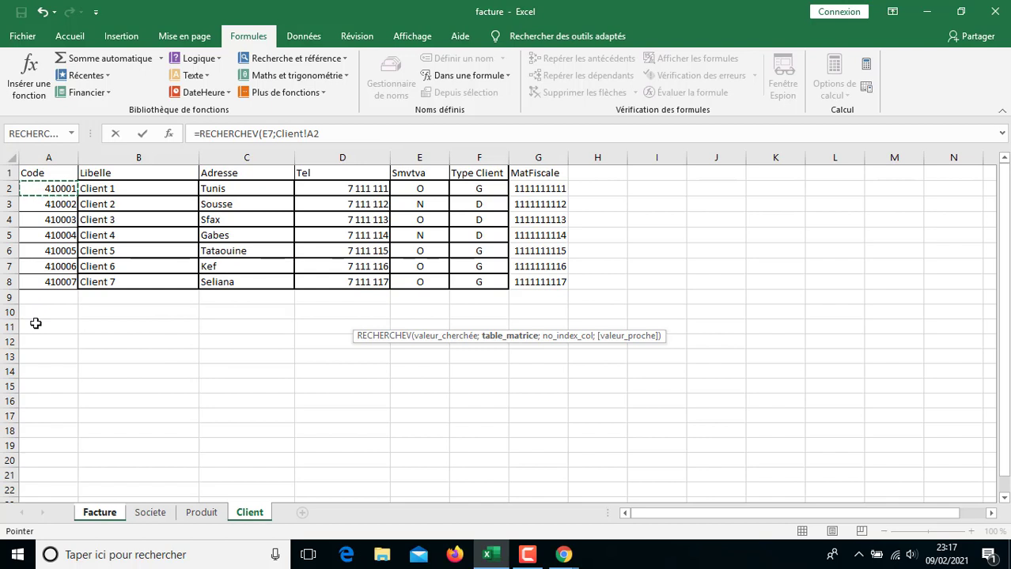
left_click_drag(47, 190, 538, 285)
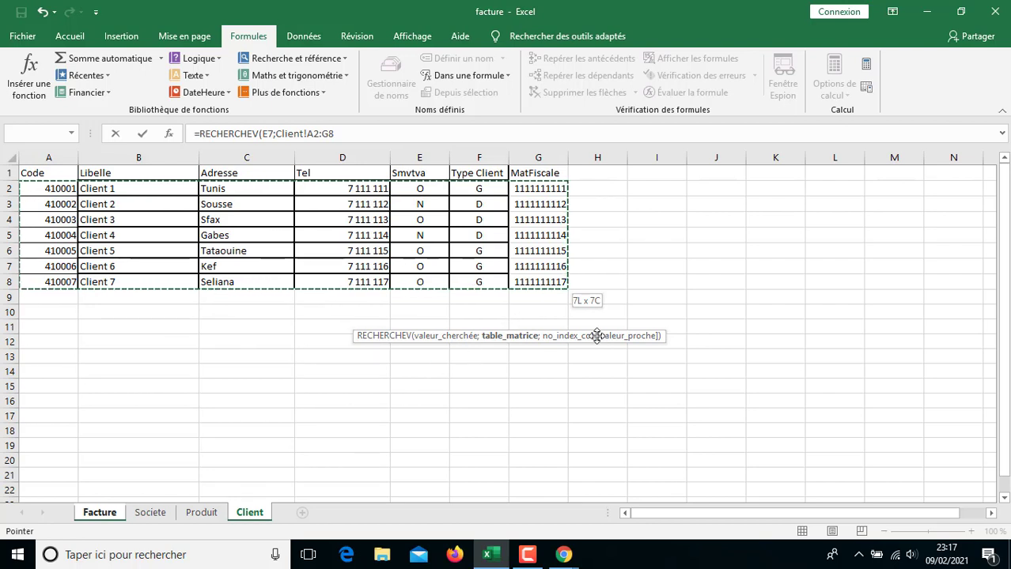
type(";")
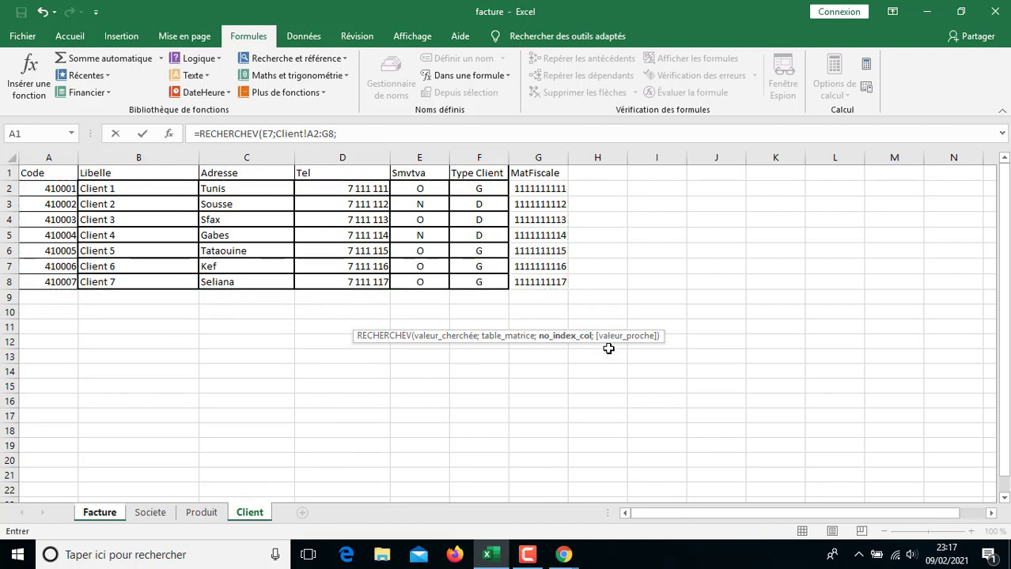
left_click(536, 558)
left_click(937, 482)
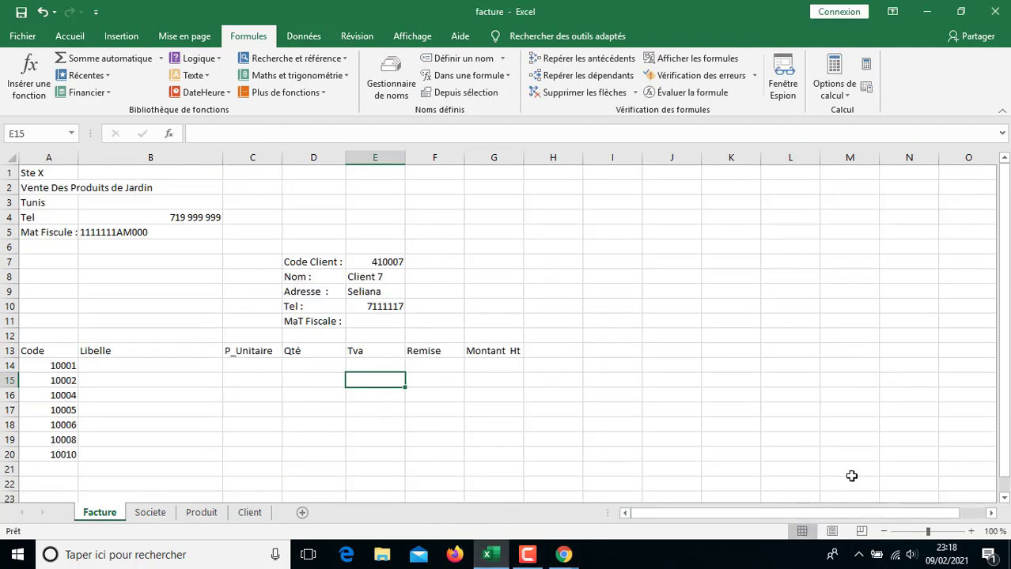
- Try to assign the name client to the range A2:G8 on the Client sheet, including the MatFiscale column
left_click(371, 322)
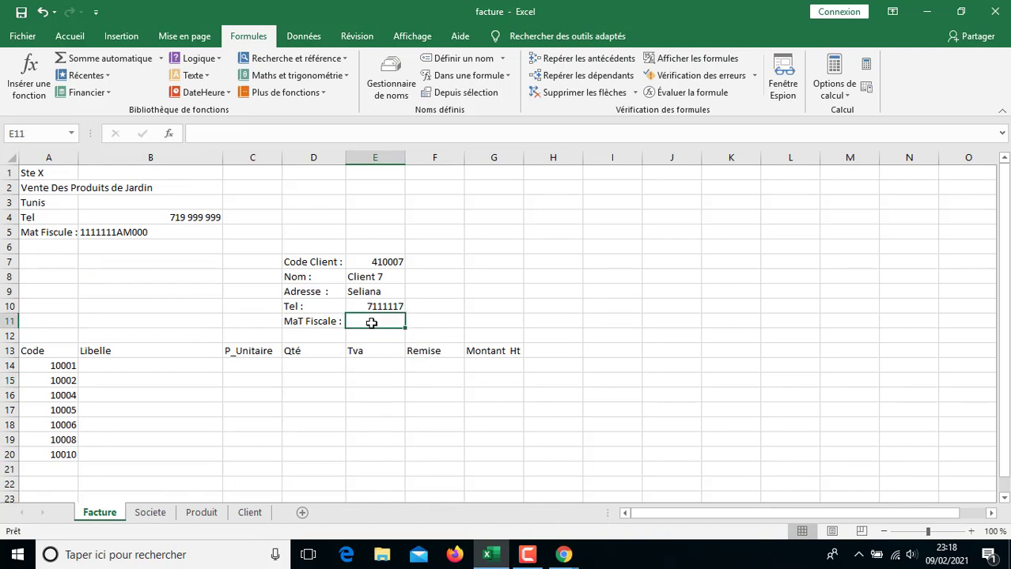
left_click(250, 512)
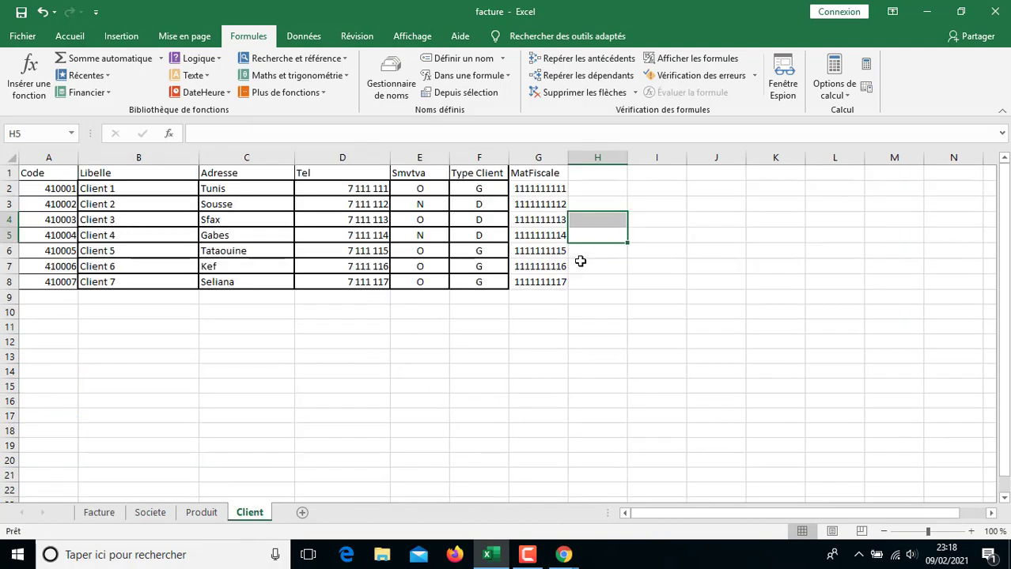
left_click(45, 192)
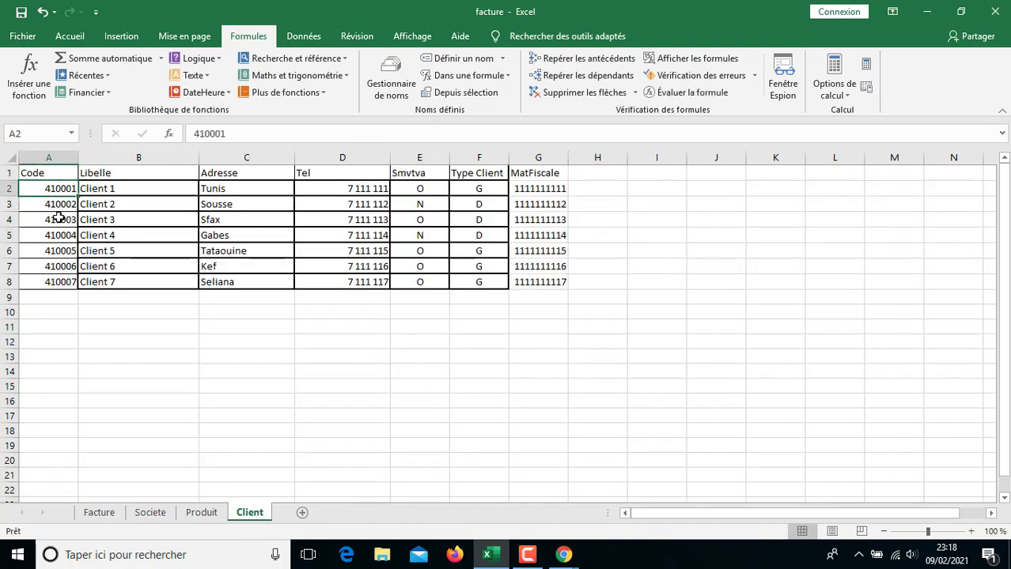
key("ctrl+shift+Down")
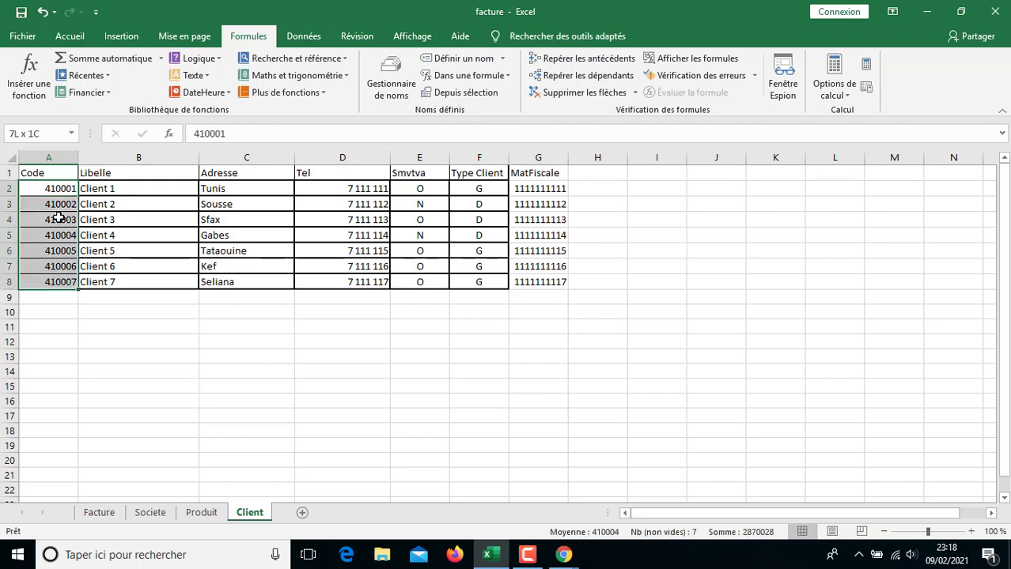
key("ctrl+shift+Right")
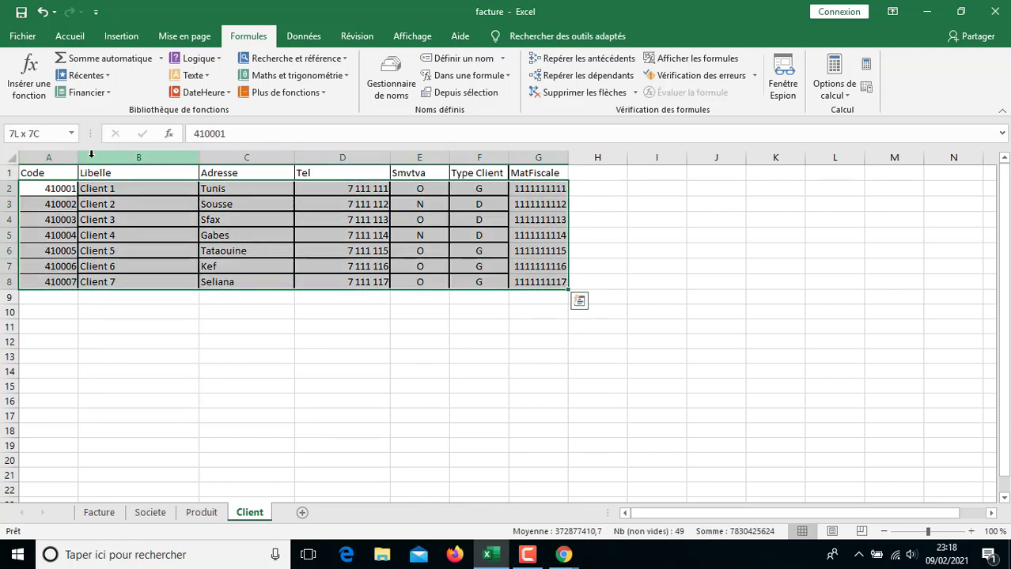
left_click(57, 134)
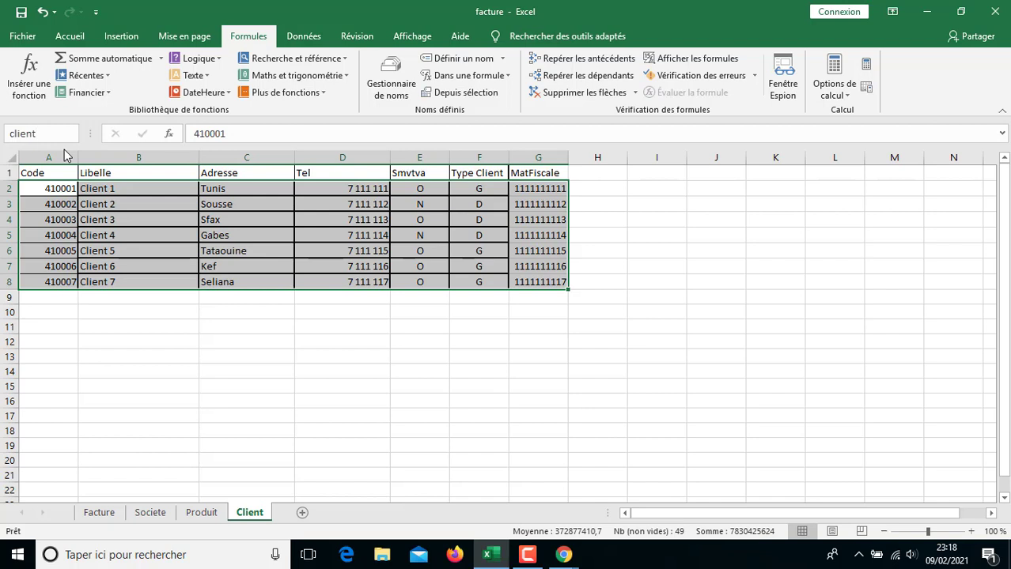
type("client")
key("Return")
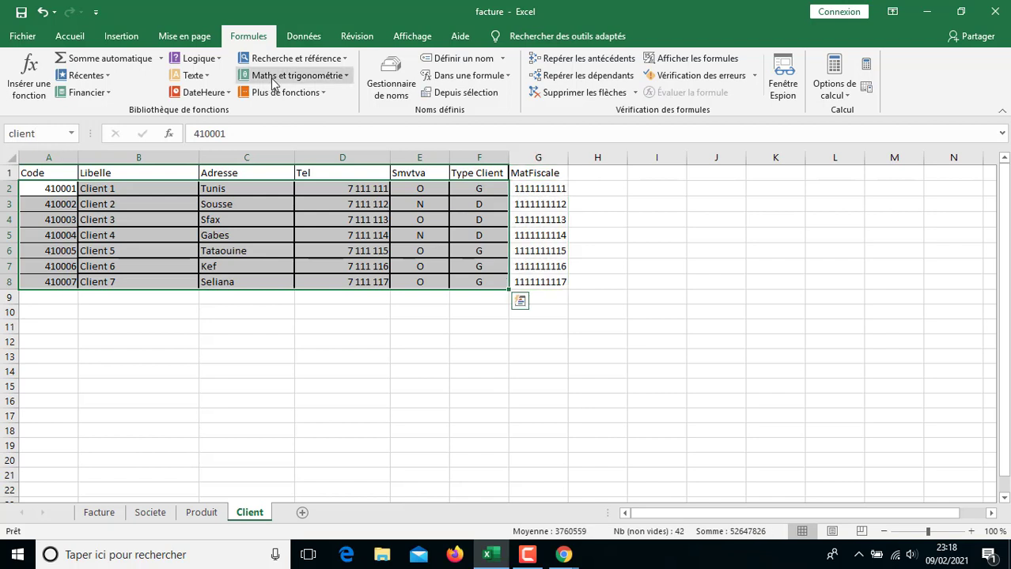
- Select A2:G8 on the Client sheet, including the MatFiscale column, and name the range client1
key("shift+Right")
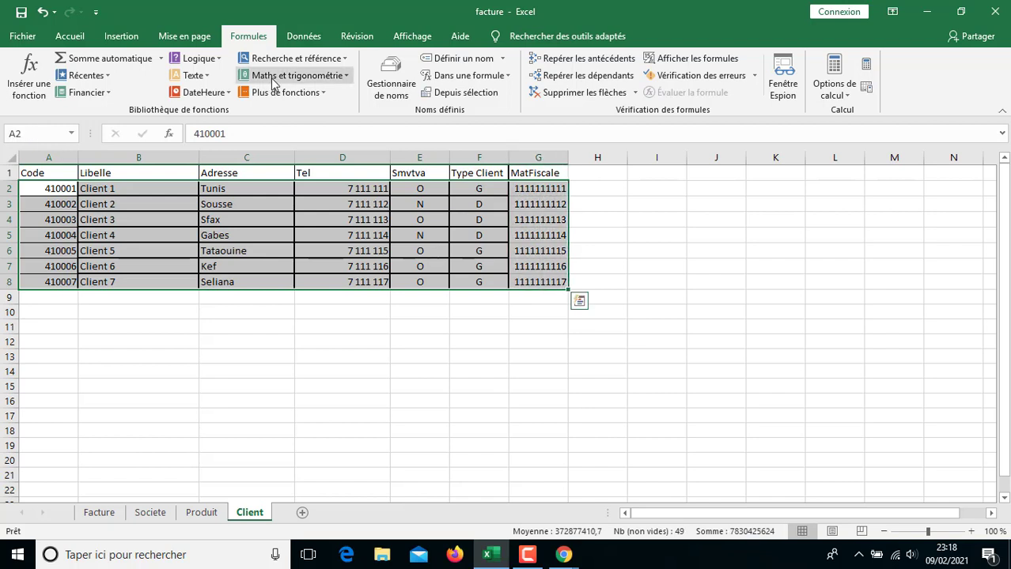
left_click(30, 135)
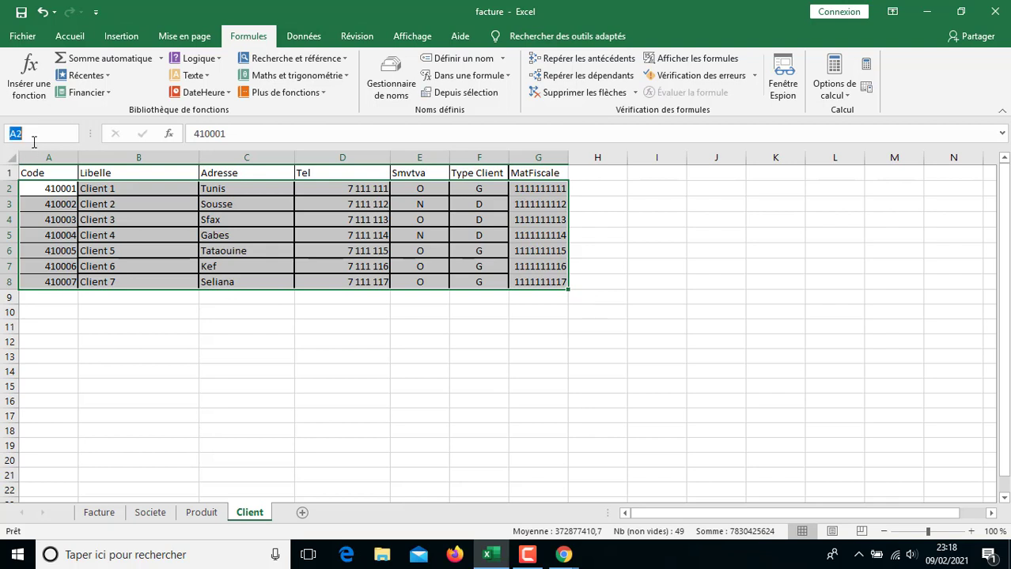
type("client1")
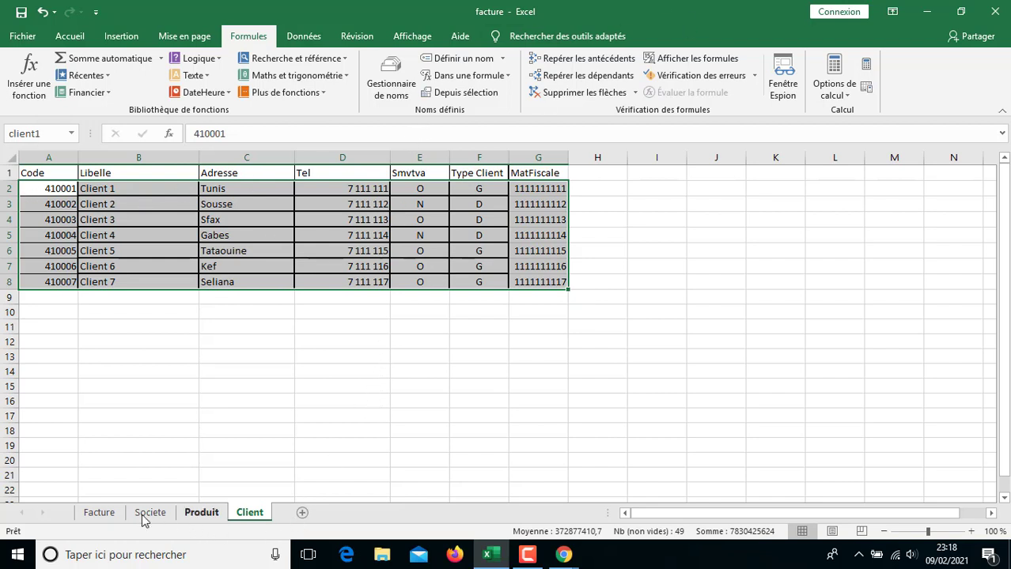
- Start a new RECHERCHEV formula in Facture cell E11, taking the client code in E7 as the lookup value
left_click(101, 512)
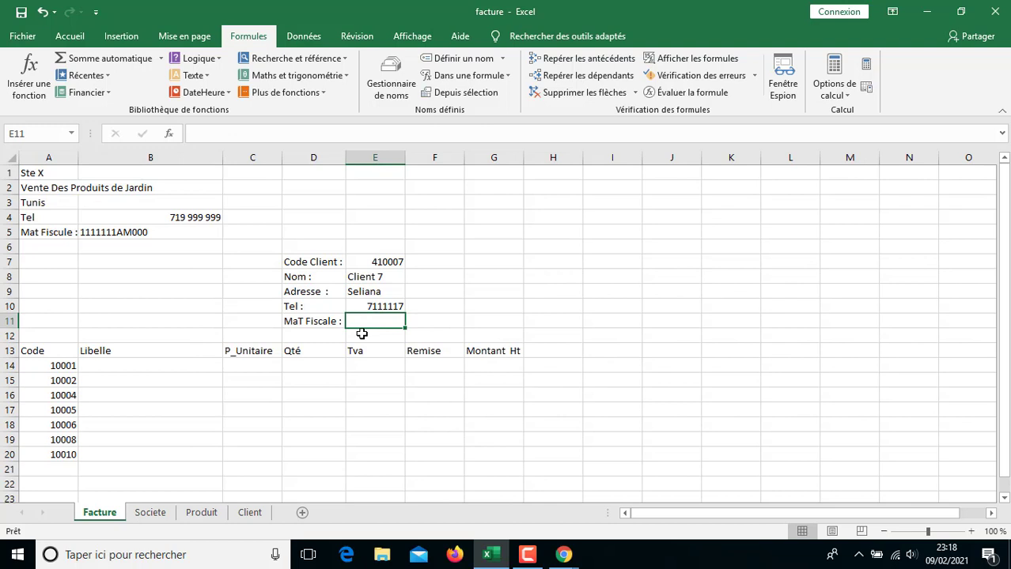
type("=")
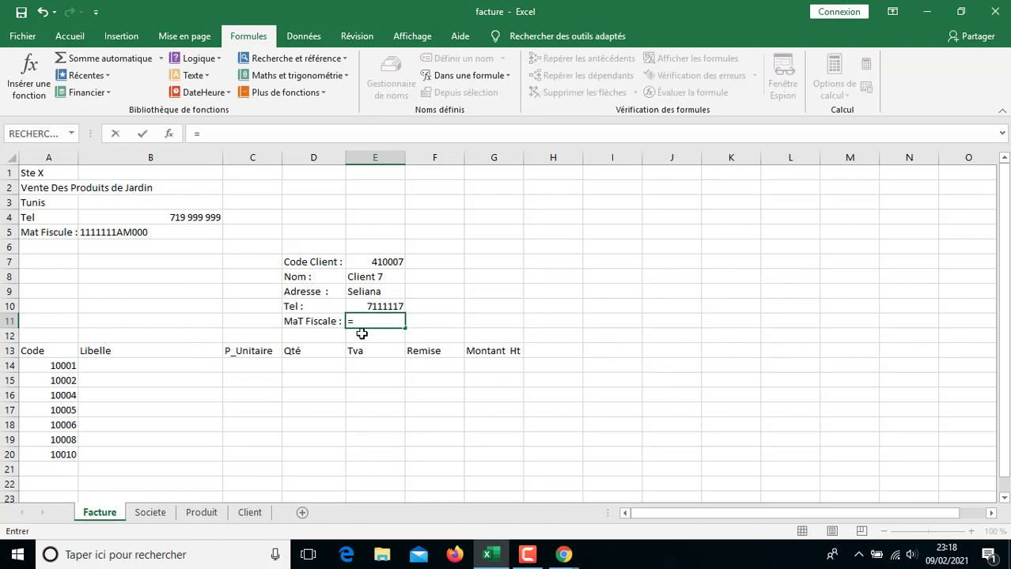
type("rech")
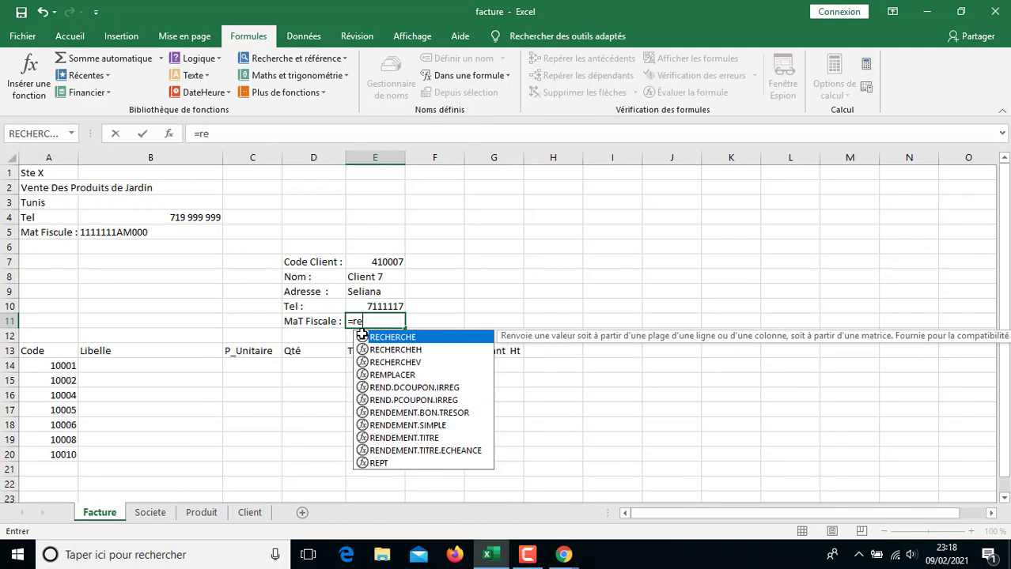
key("Down")
key("Down")
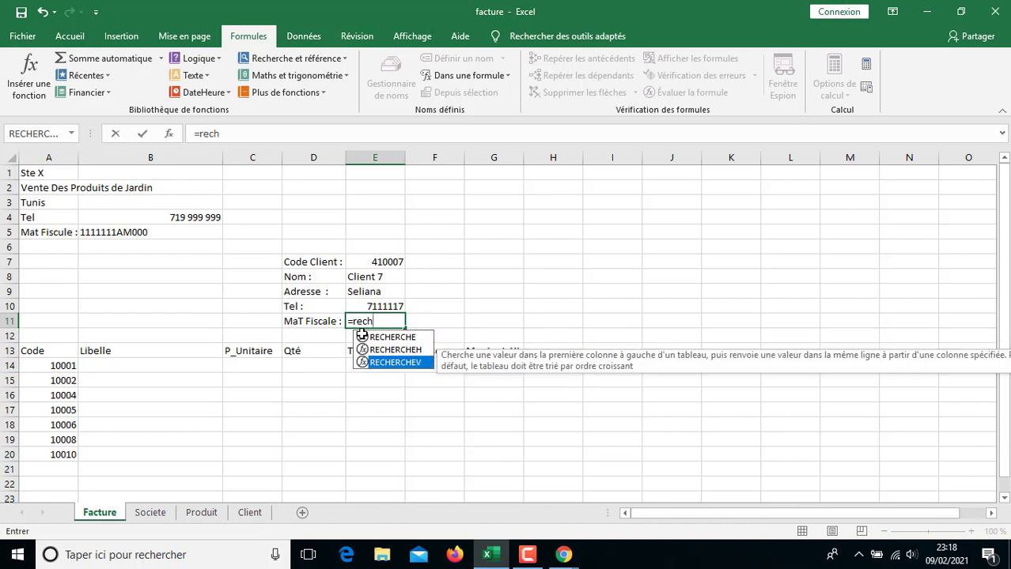
double_click(403, 363)
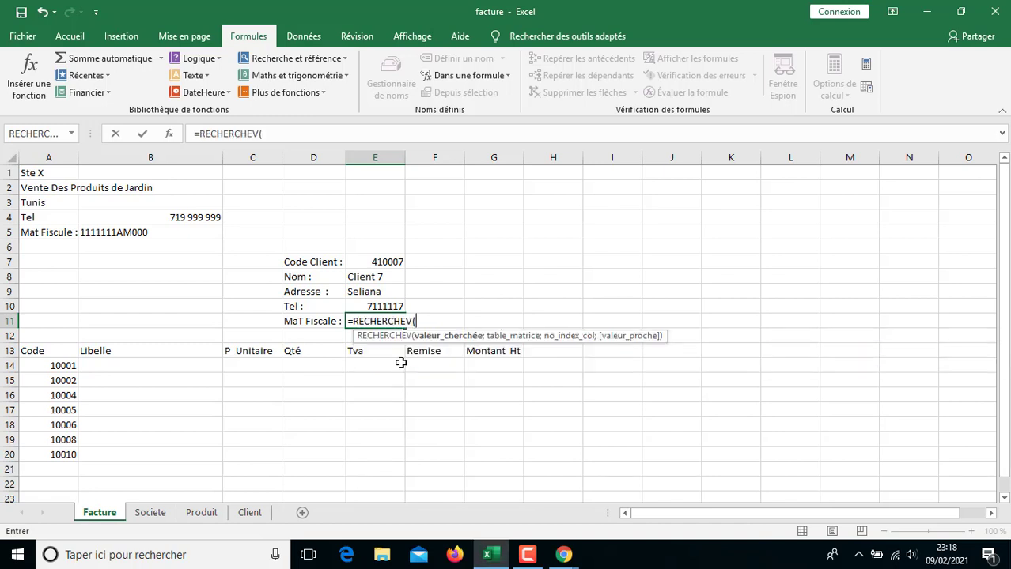
left_click(368, 261)
type(";")
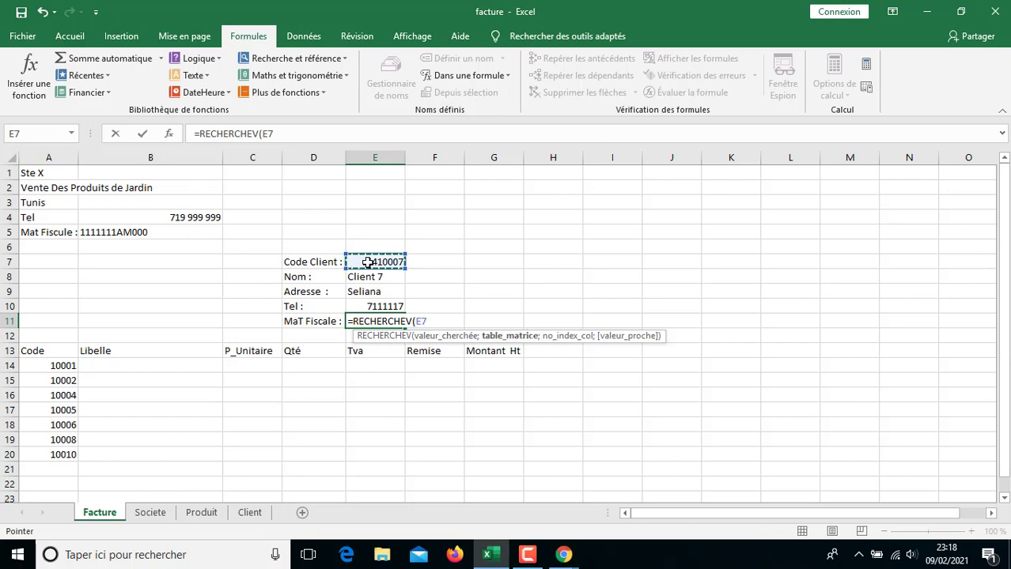
- Use the named range client1, covering A2:G8 on the Client sheet, as the formula's table argument
left_click(250, 513)
left_click_drag(59, 190, 528, 283)
left_click(527, 284)
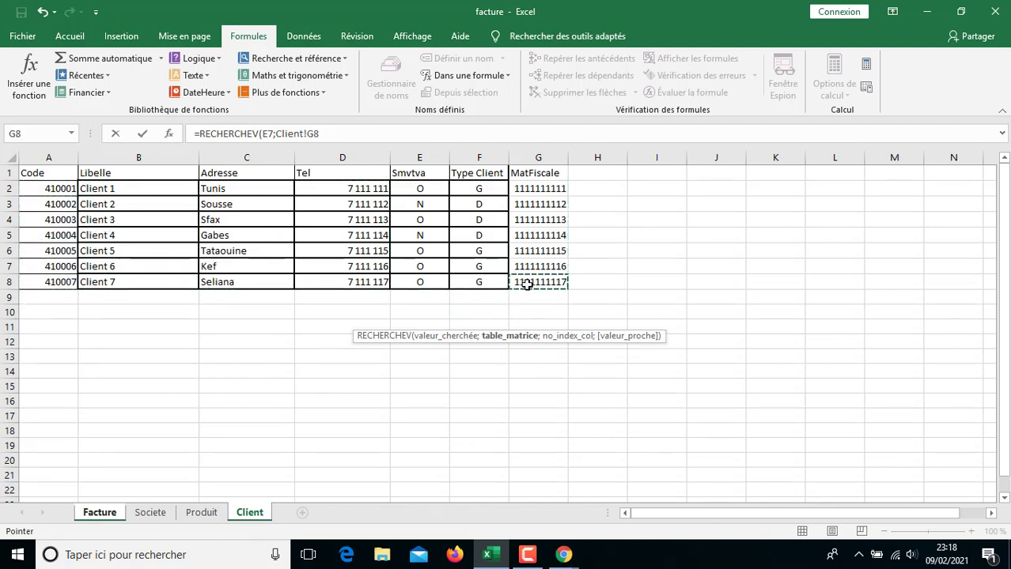
left_click(70, 192)
left_click_drag(73, 207, 553, 284)
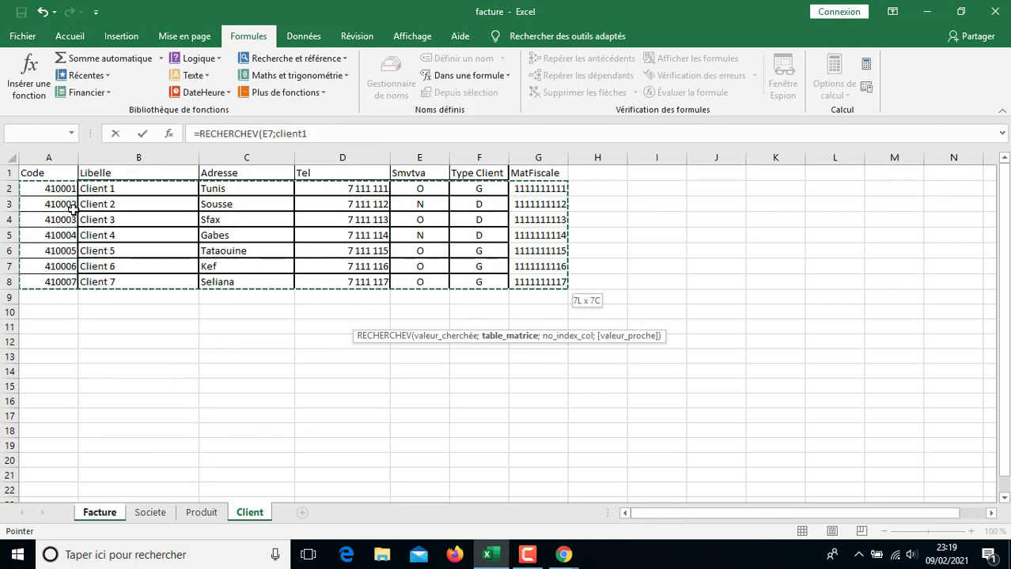
- Complete the RECHERCHEV formula so that it returns column 7, MatFiscale, from client1
left_click(322, 136)
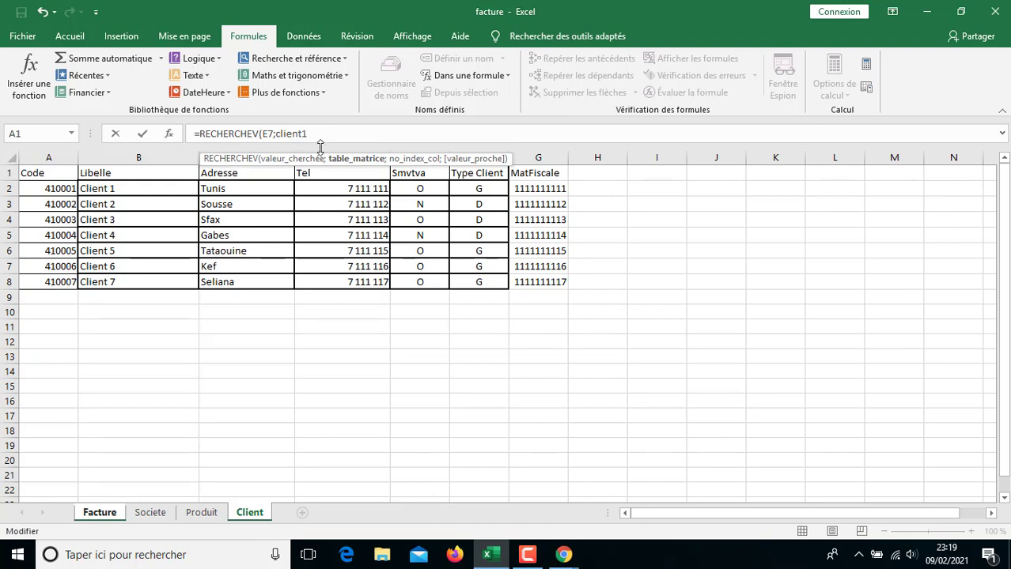
type(";7;1")
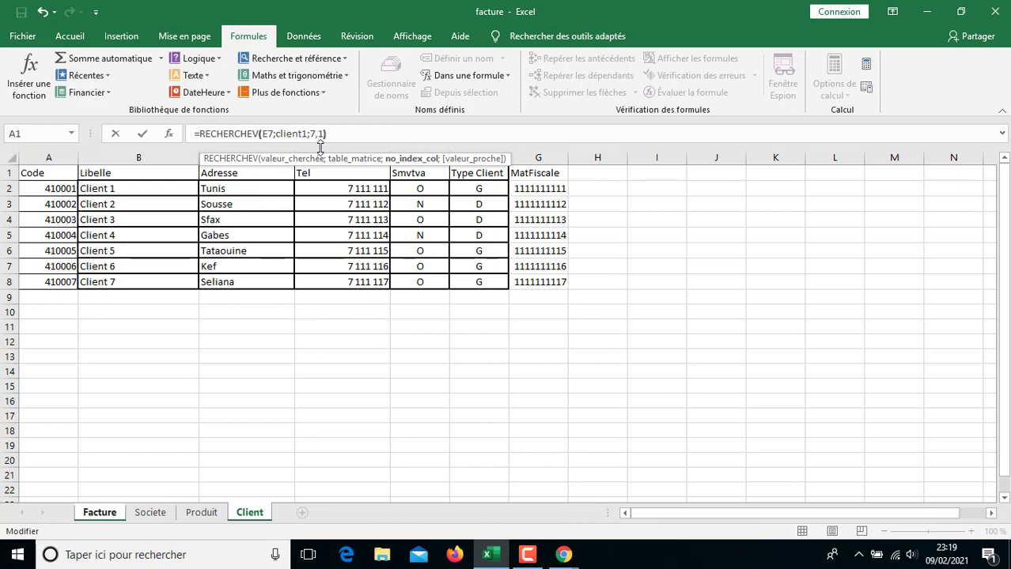
key("Return")
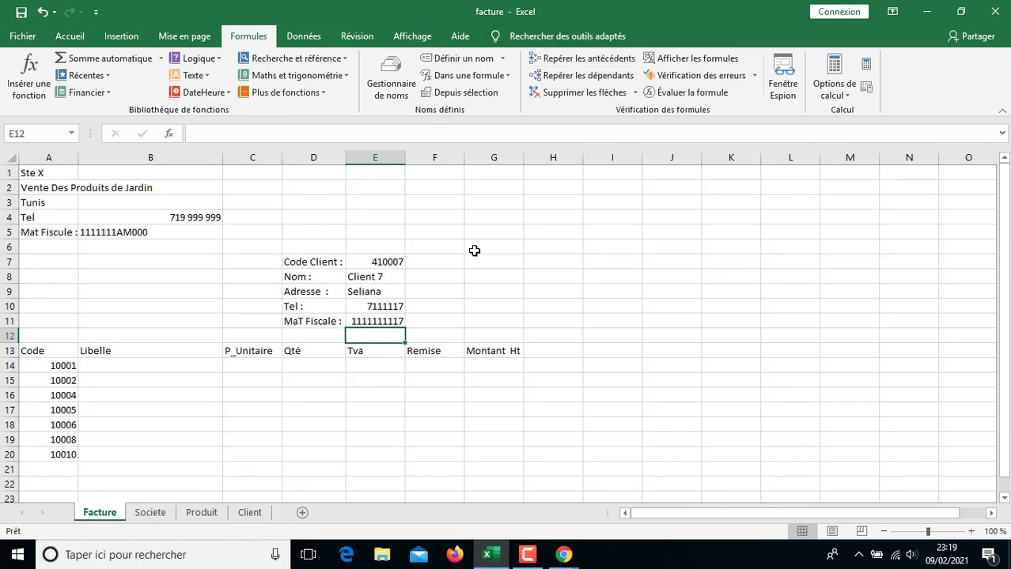
- Test the client lookups by replacing the code in Facture cell E7 with the code of Client 5
left_click(250, 513)
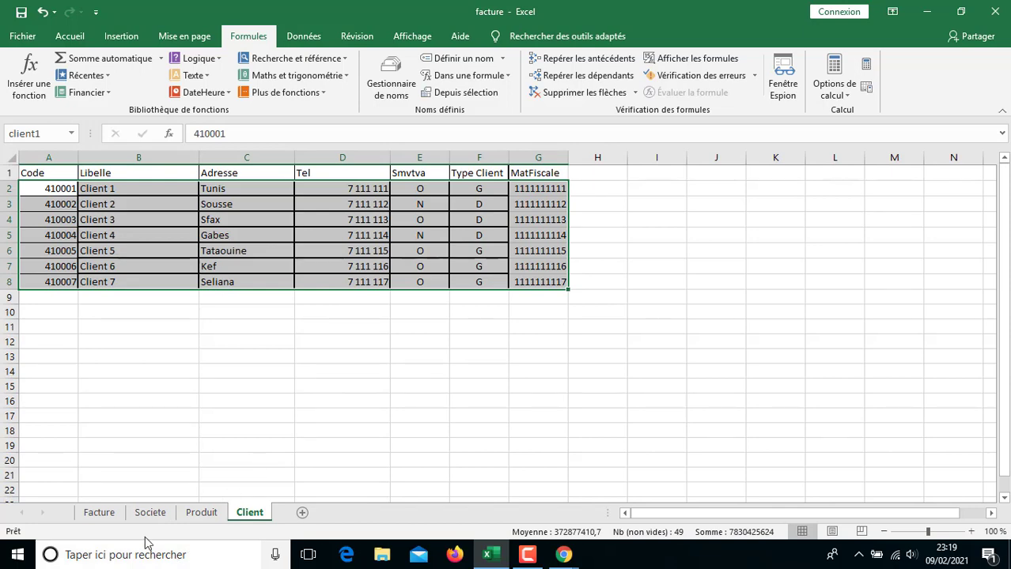
left_click(99, 512)
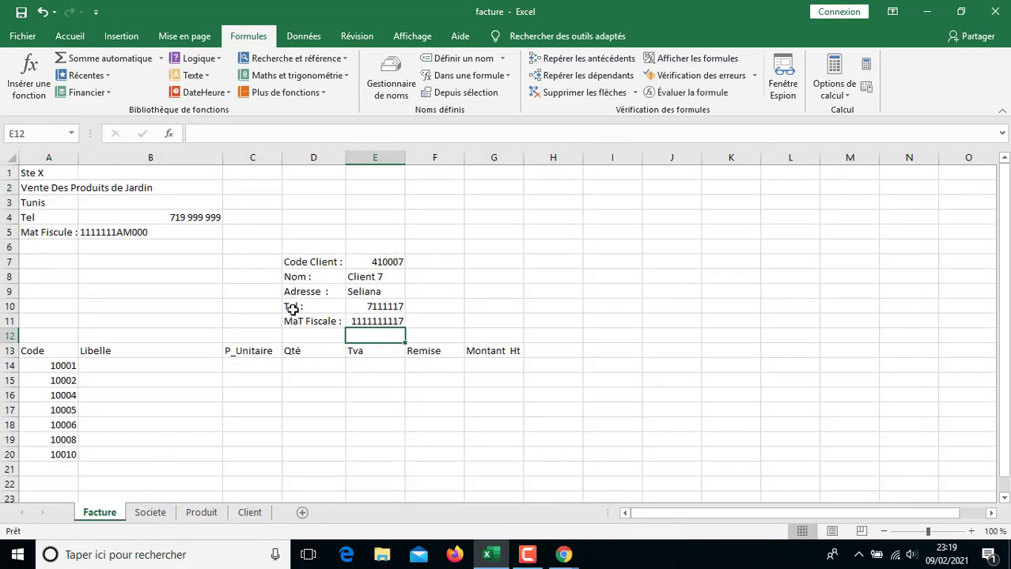
left_click(374, 262)
type("41")
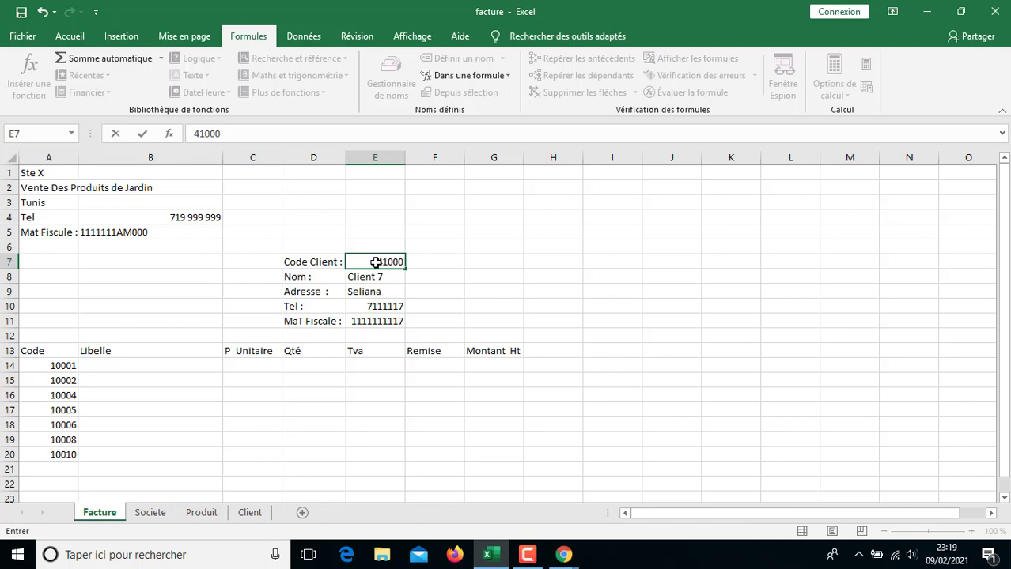
key("Return")
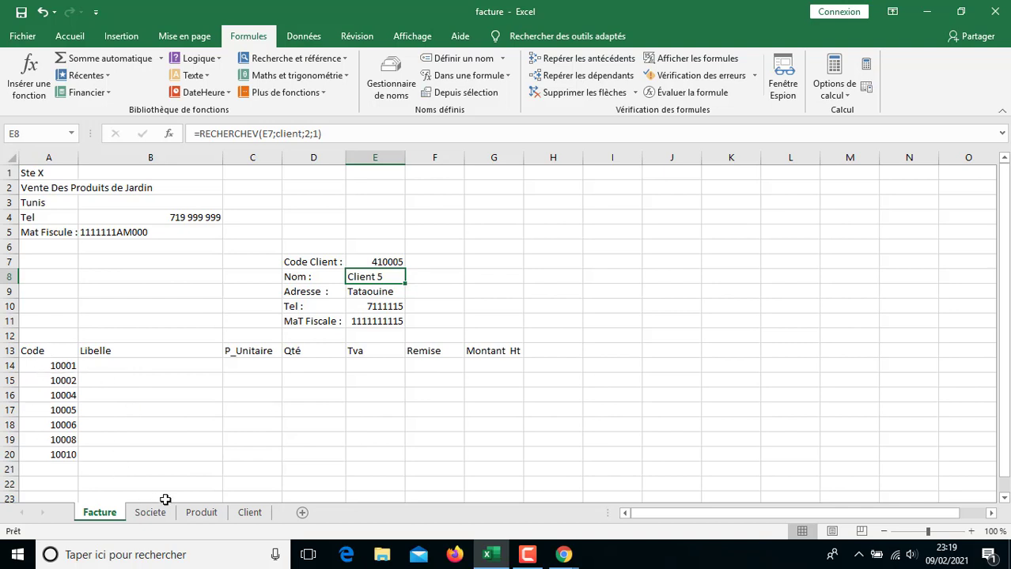
- Format the unit prices in C2:C11 on the Produit sheet as Nombre with three decimals
left_click(214, 518)
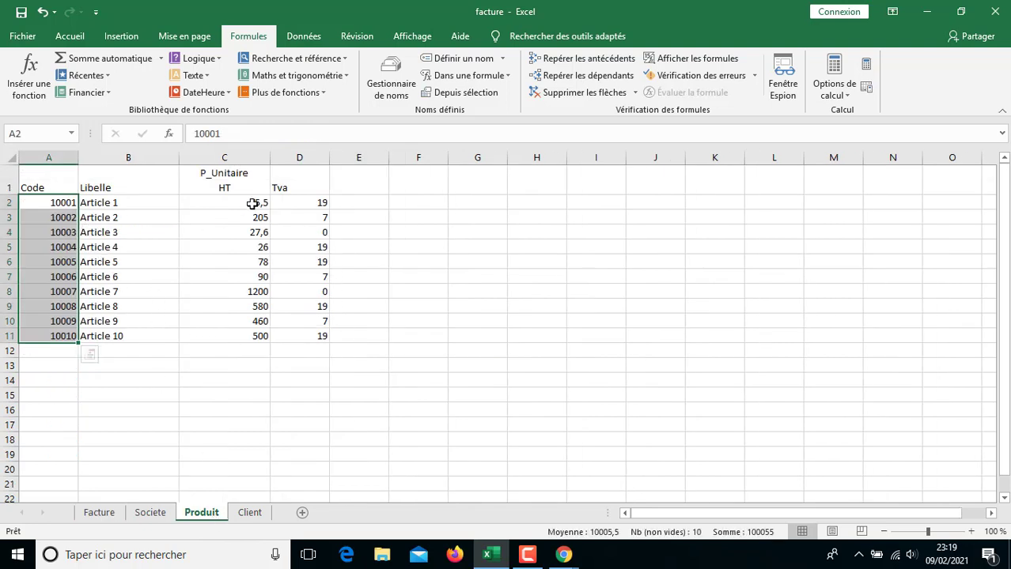
left_click(251, 203)
key("shift+Down")
key("shift+Down")
key("shift+Down")
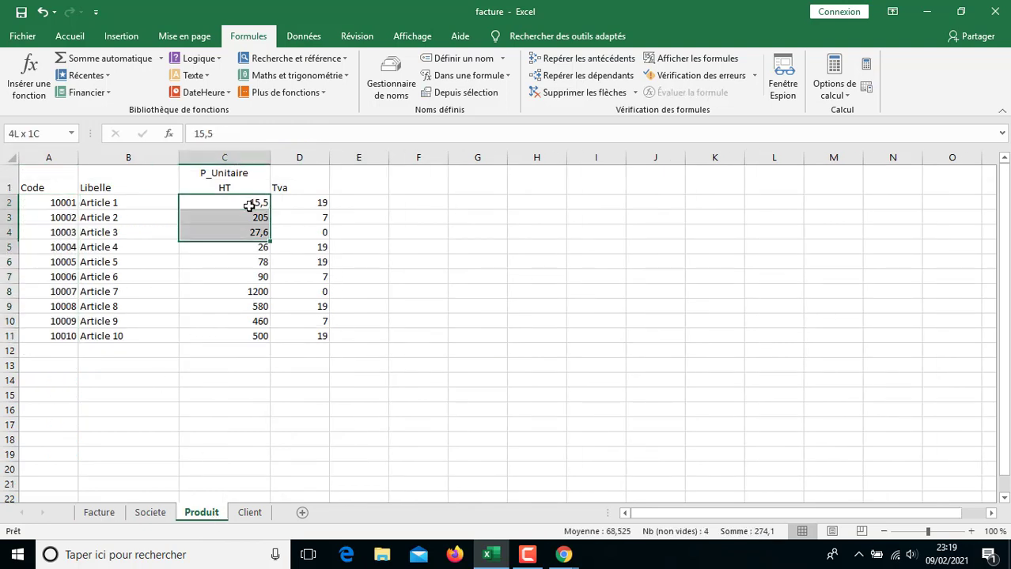
key("Up")
key("Down")
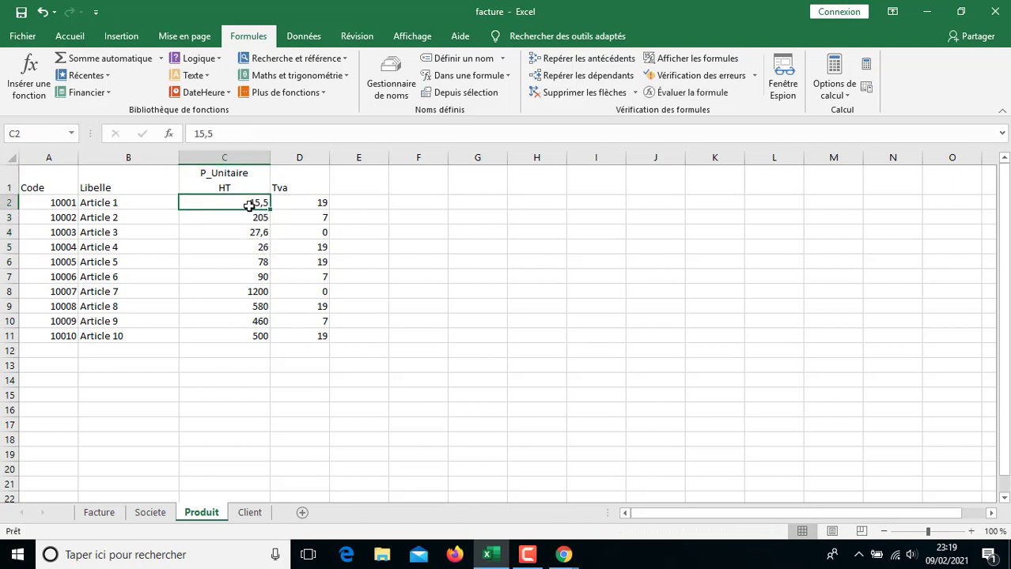
key("ctrl+shift+Down")
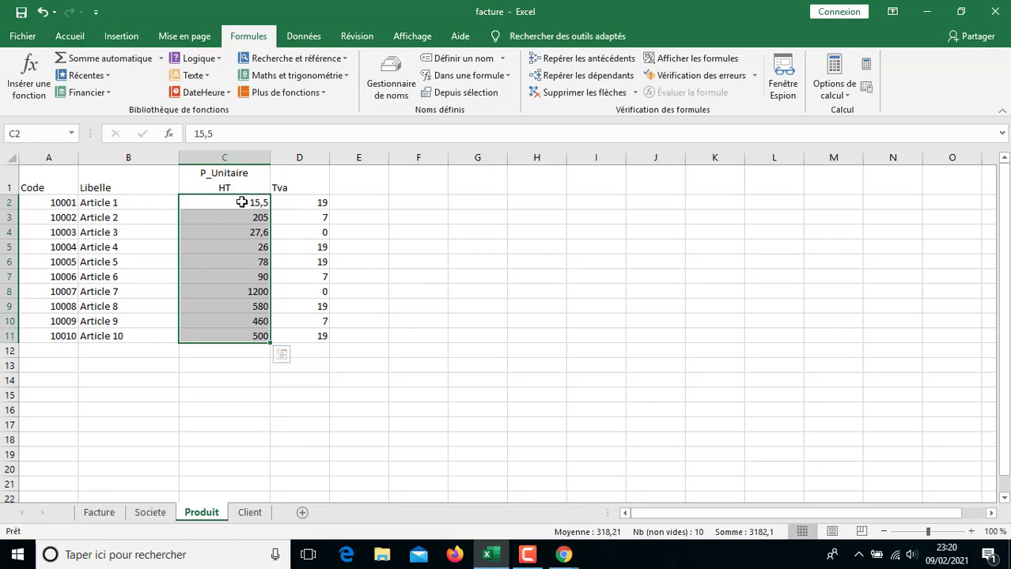
right_click(243, 203)
left_click(338, 473)
left_click(153, 213)
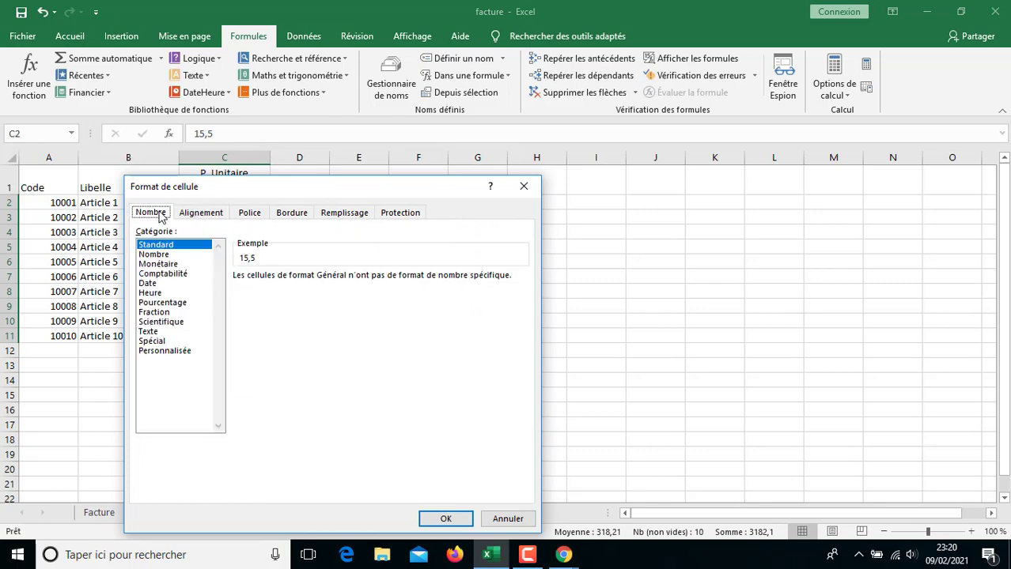
left_click(190, 254)
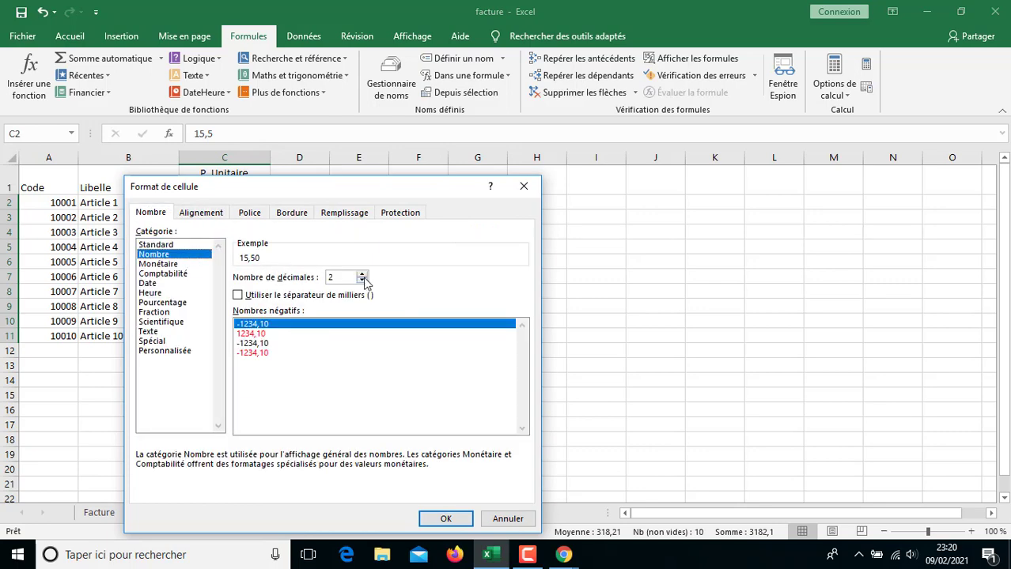
left_click(362, 274)
left_click(446, 518)
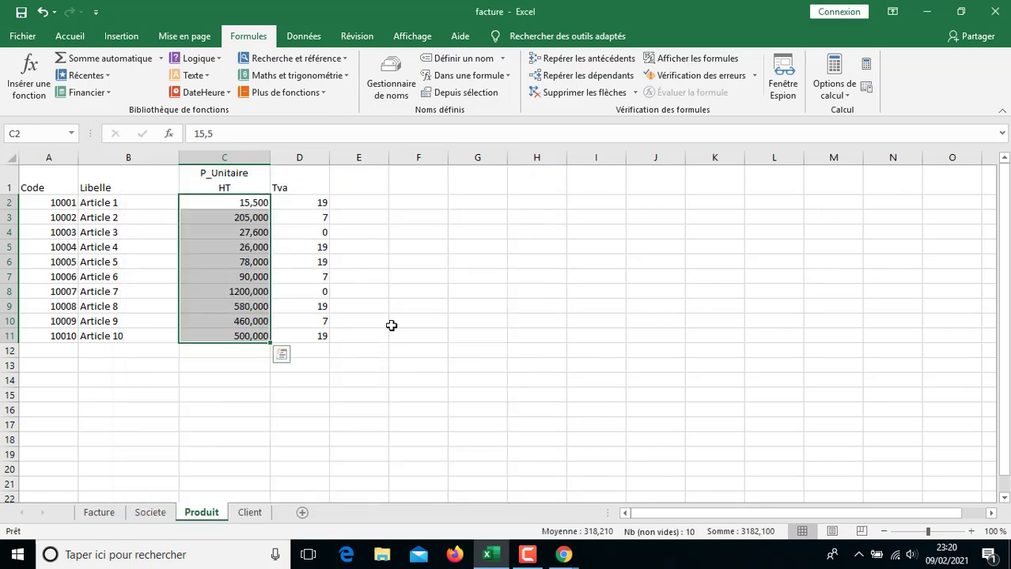
left_click(413, 301)
- Centre the header cells A1:D1 on the Produit sheet both horizontally and vertically
left_click(61, 182)
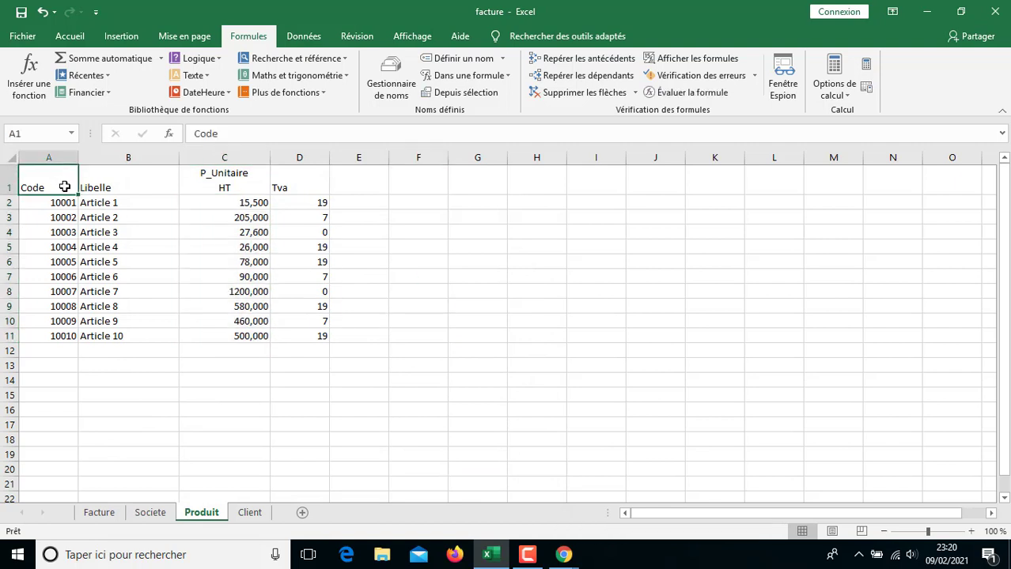
key("shift+Right")
key("shift+Right")
key("shift+Right")
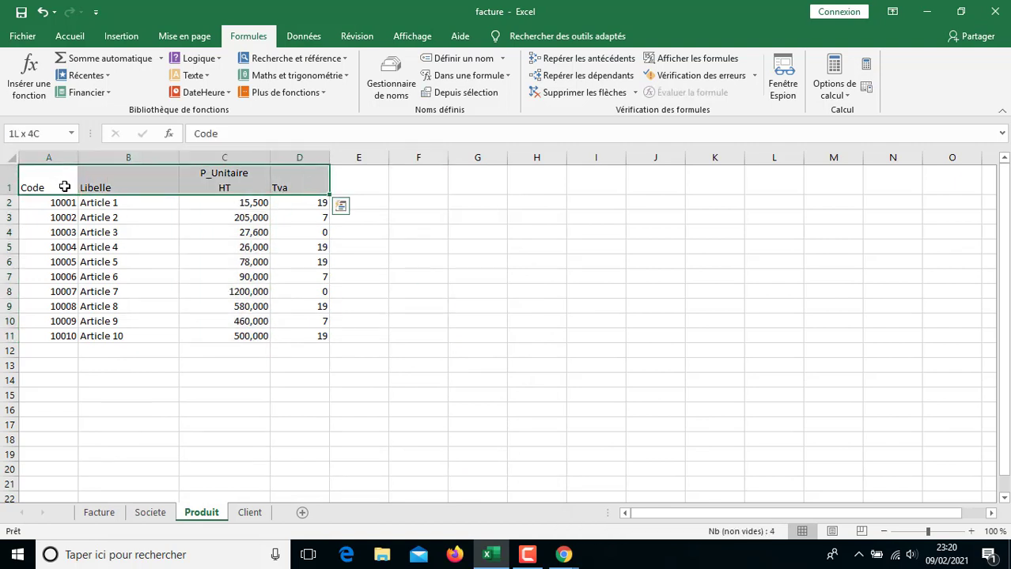
left_click(64, 186)
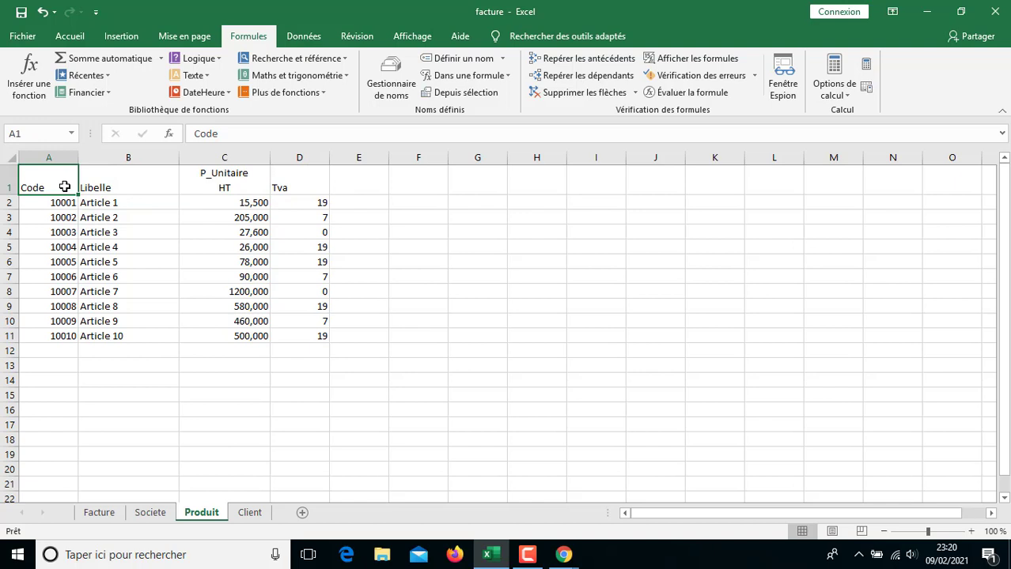
key("ctrl+shift+Down")
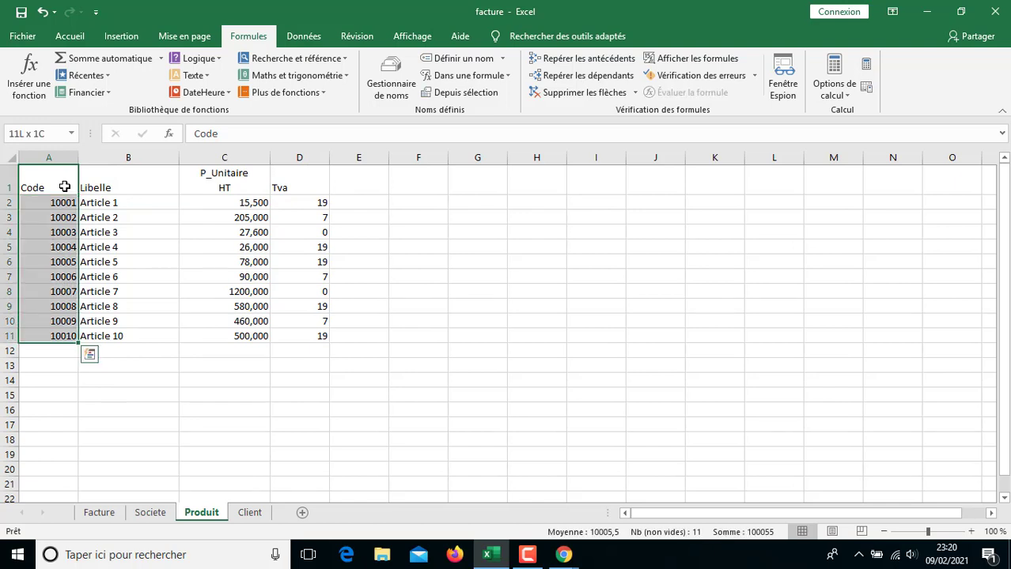
left_click(64, 187)
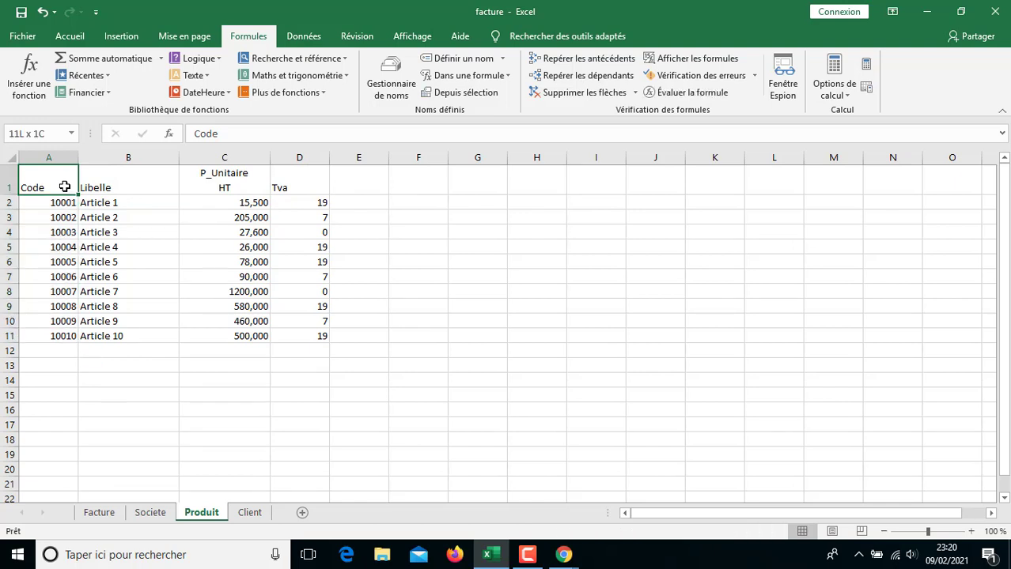
key("ctrl+shift+Right")
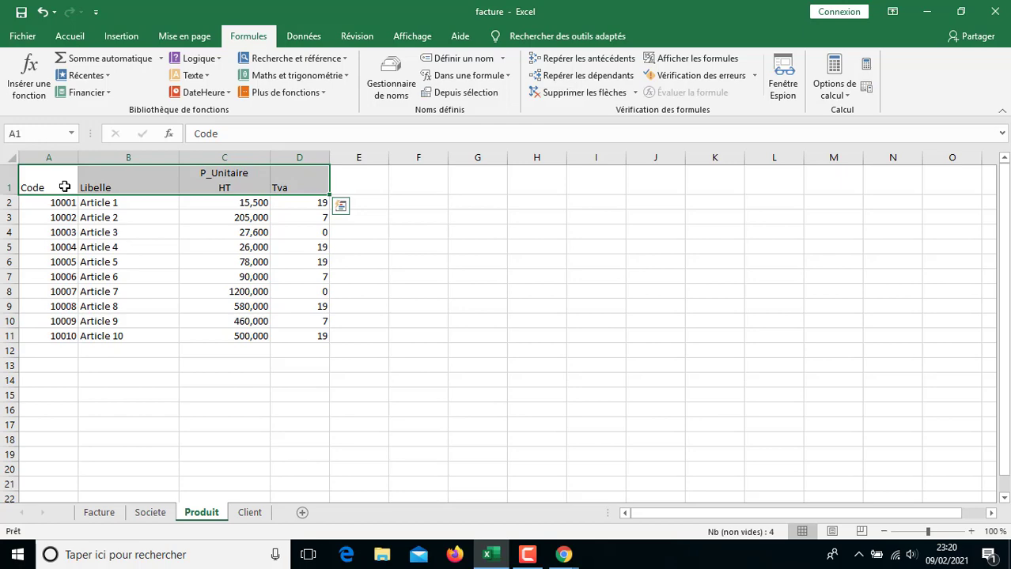
right_click(152, 176)
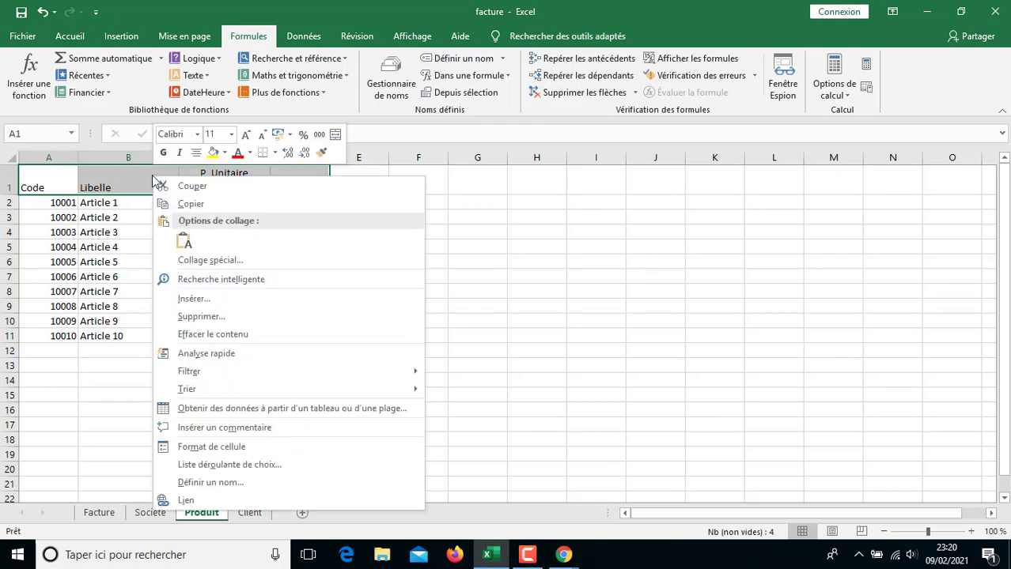
left_click(261, 447)
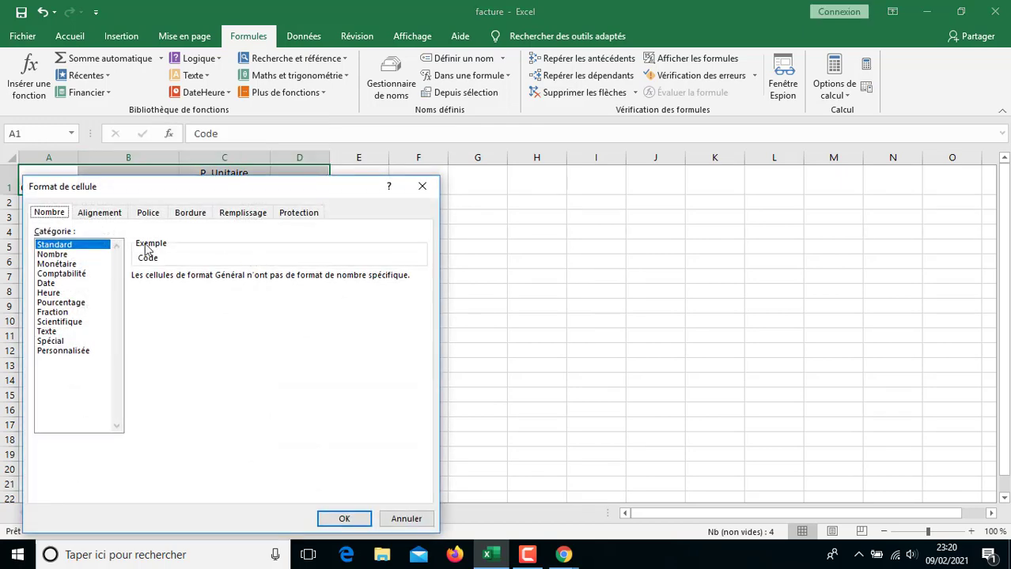
left_click(117, 216)
left_click(168, 264)
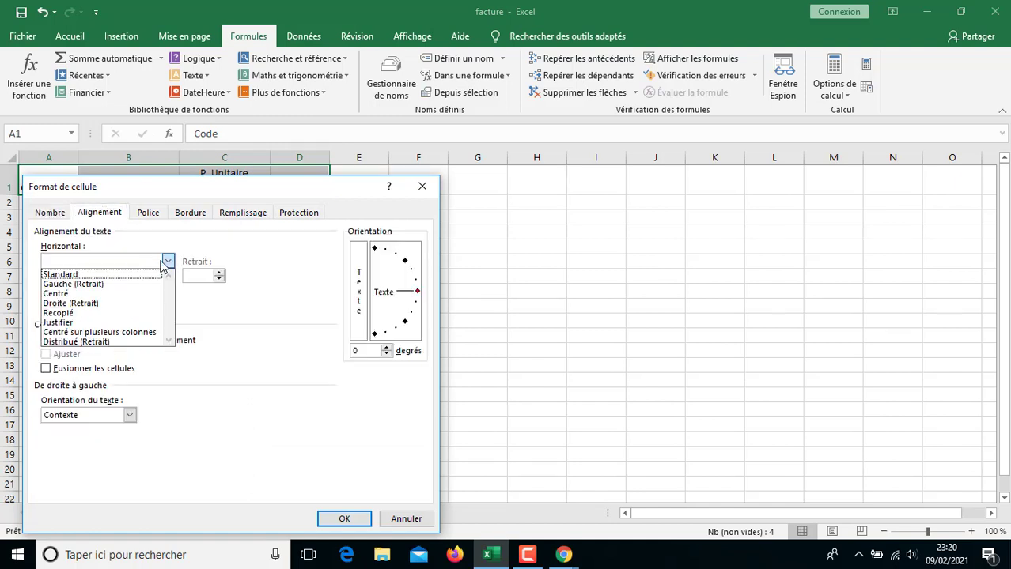
left_click(158, 291)
left_click(169, 292)
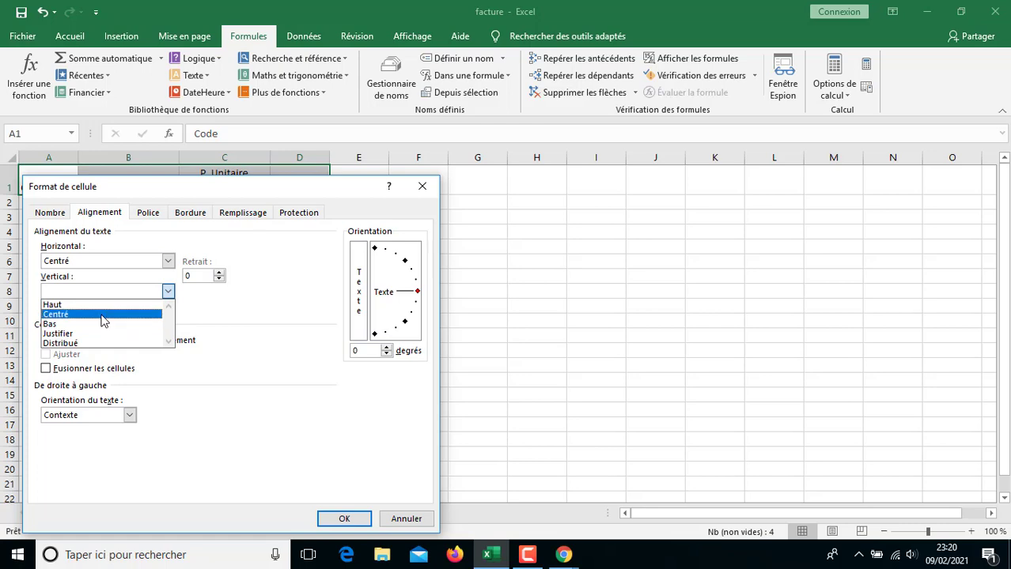
left_click(101, 315)
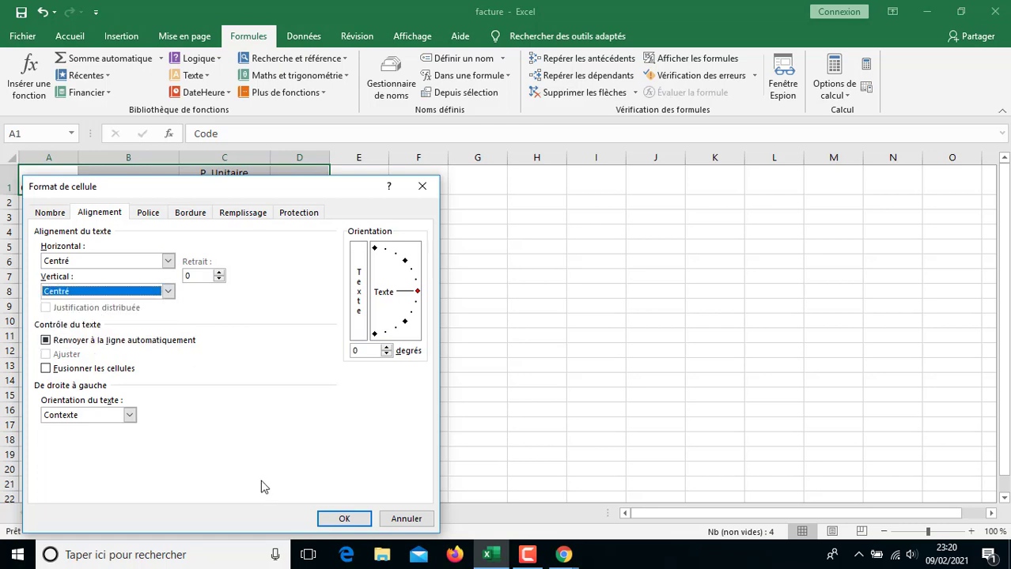
left_click(342, 518)
left_click_drag(348, 276, 413, 296)
left_click(417, 306)
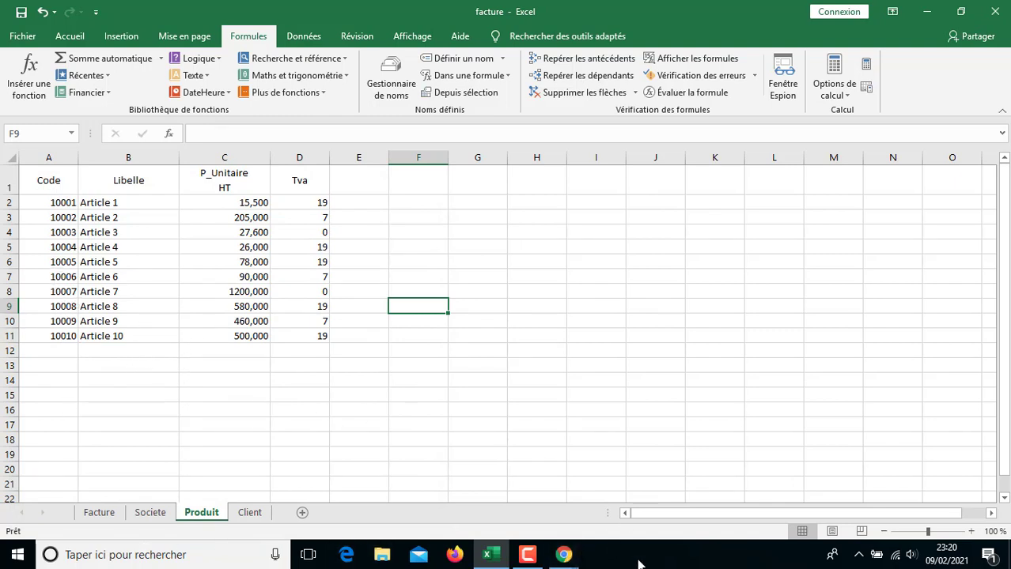
mouse_move(498, 561)
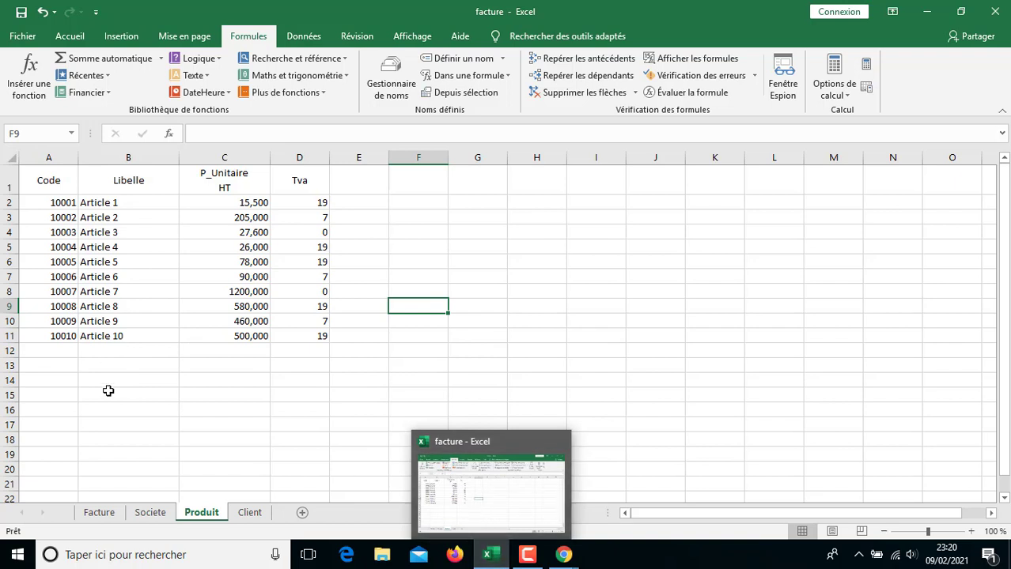
- Go to the Facture sheet and select cell B14, the first cell under Libelle
left_click(101, 514)
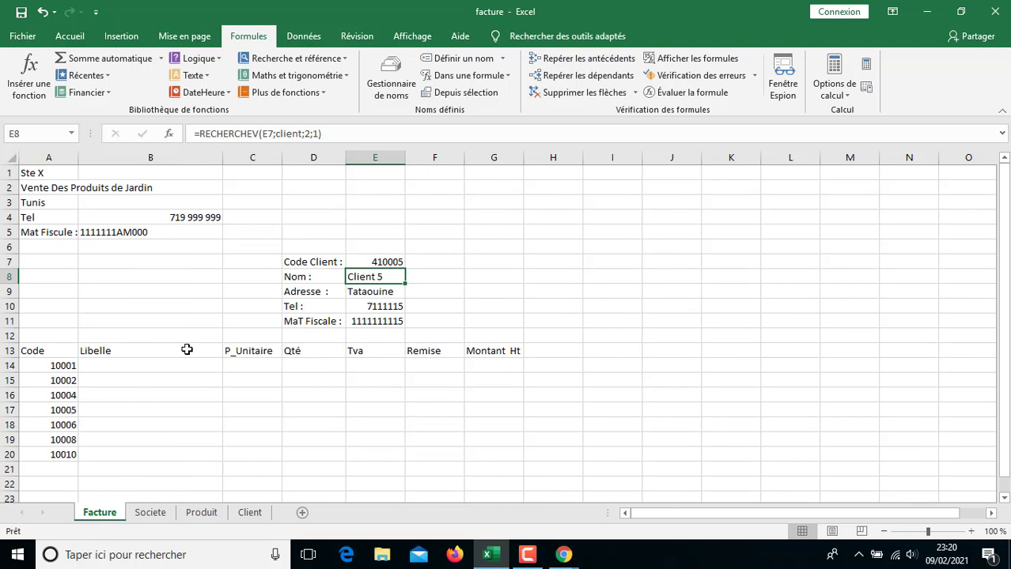
left_click(136, 365)
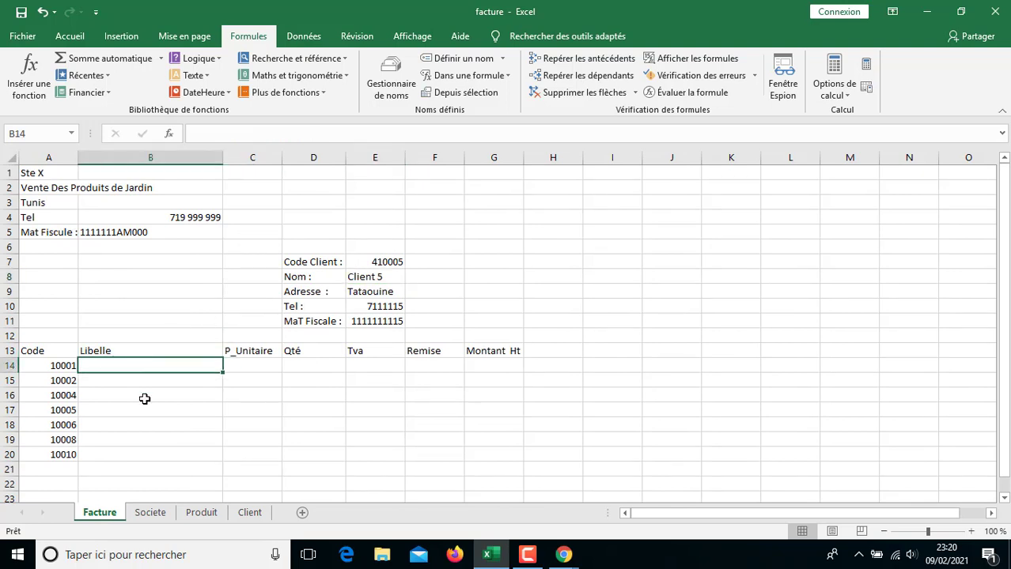
left_click(28, 75)
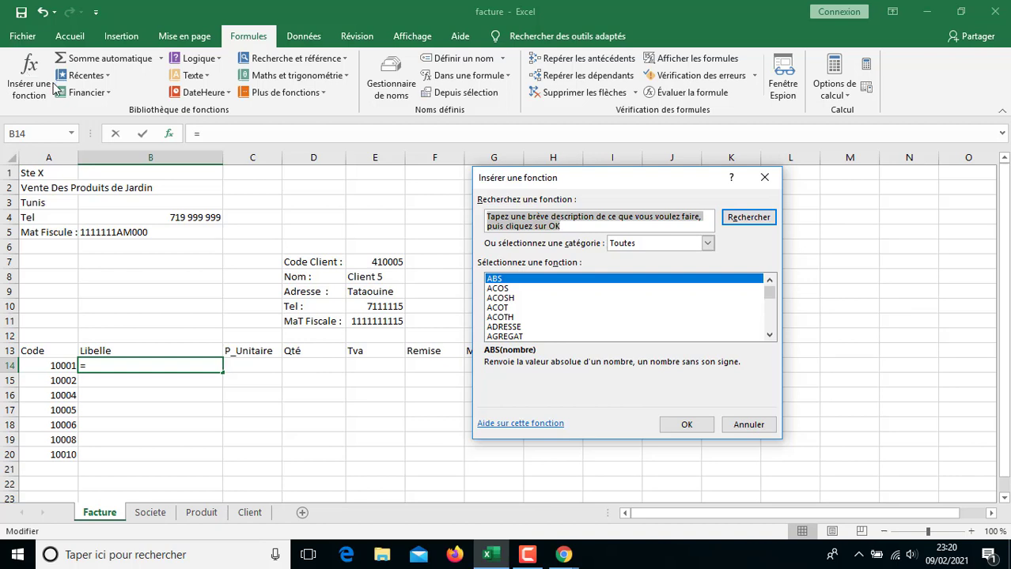
left_click(499, 337)
key("r")
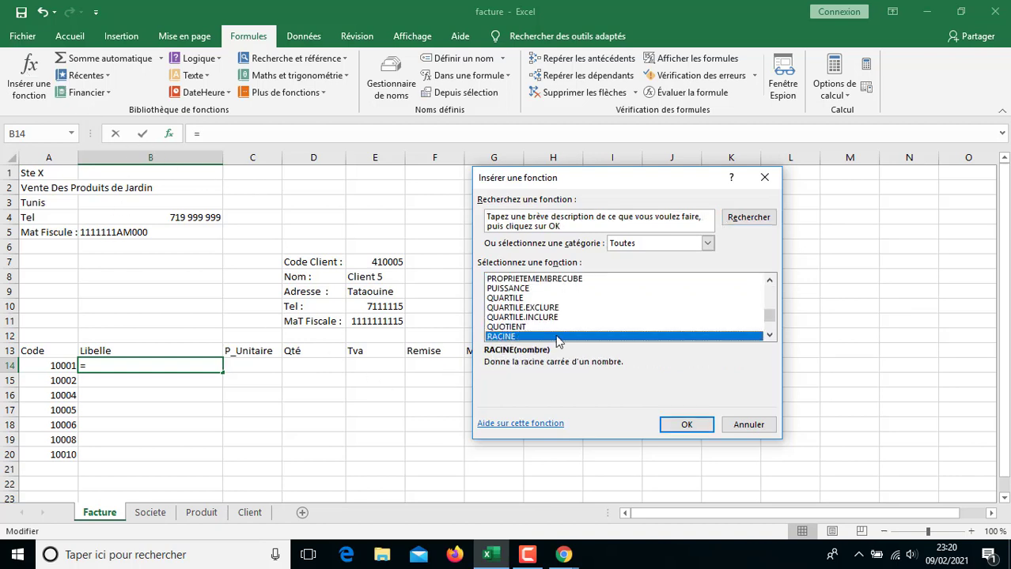
left_click(768, 335)
left_click(769, 335)
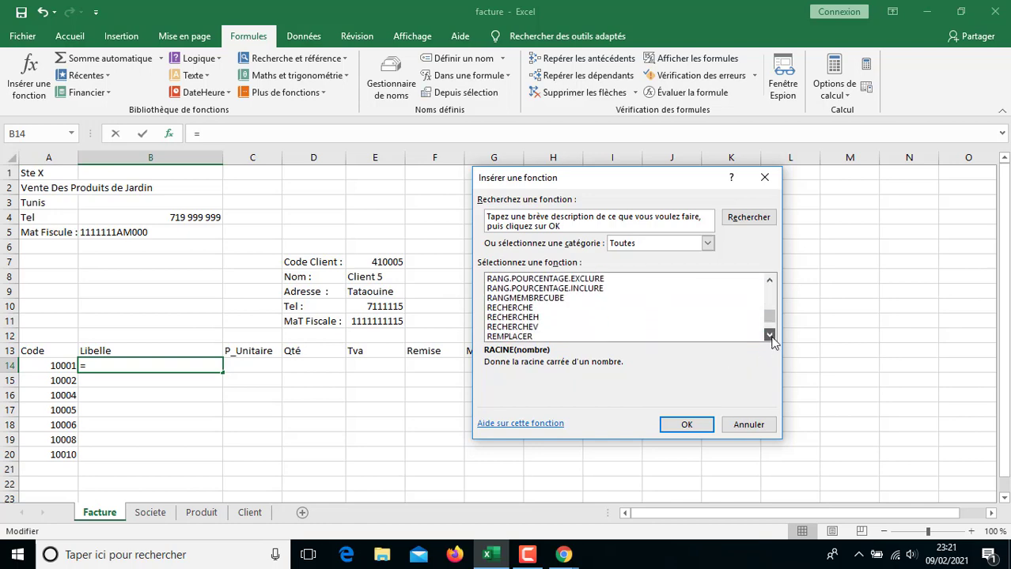
left_click(770, 335)
left_click(510, 308)
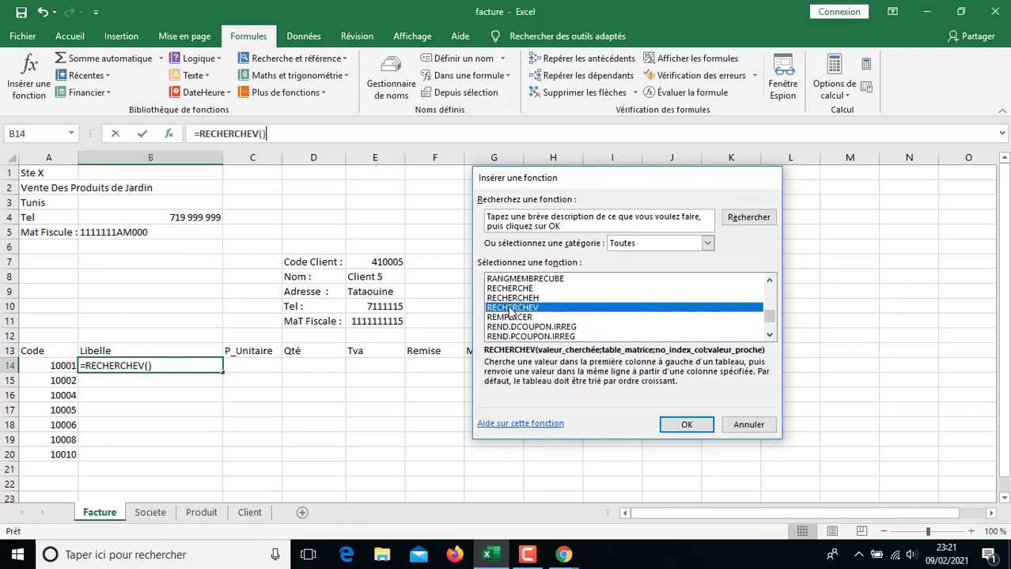
double_click(510, 307)
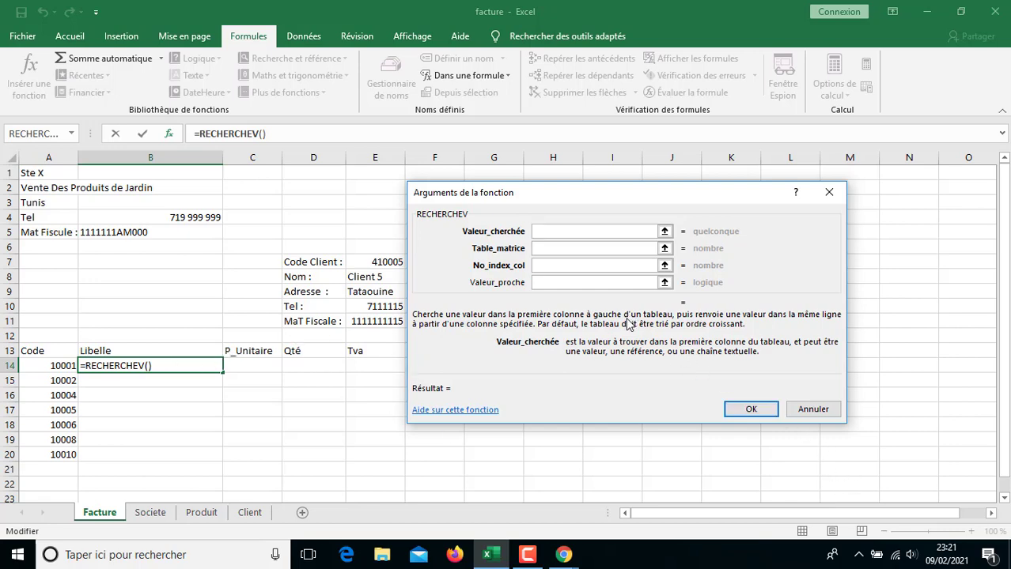
left_click(811, 409)
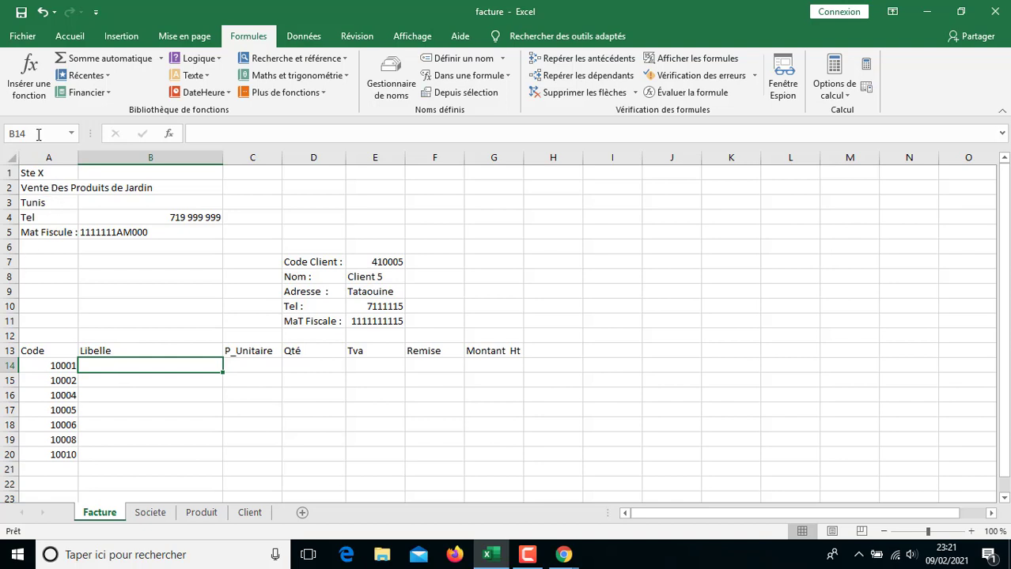
- Insert the RECHERCHEV function into cell B14 from the list of all functions
left_click(32, 94)
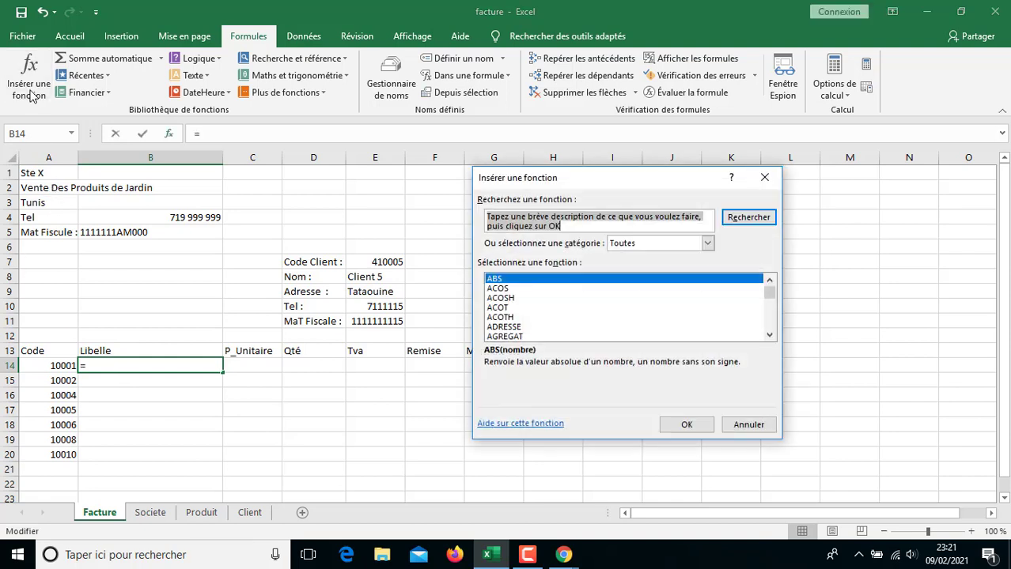
left_click(494, 328)
key("r")
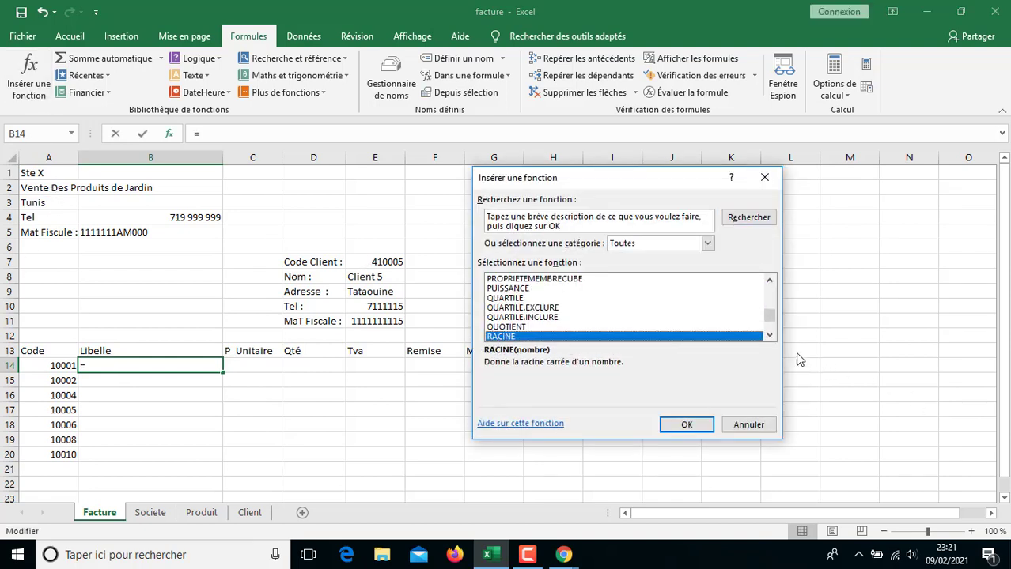
left_click(769, 335)
left_click(769, 335)
left_click(769, 335)
left_click(769, 335)
left_click(770, 335)
left_click(770, 335)
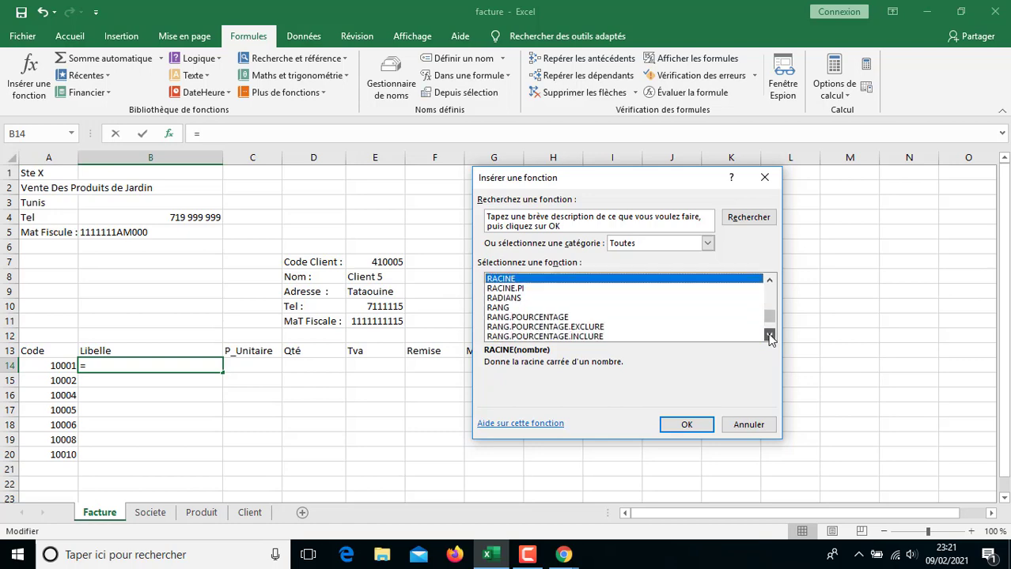
left_click(770, 335)
left_click(769, 335)
left_click(770, 335)
left_click(769, 336)
left_click(769, 335)
left_click(769, 335)
left_click(769, 335)
left_click(770, 335)
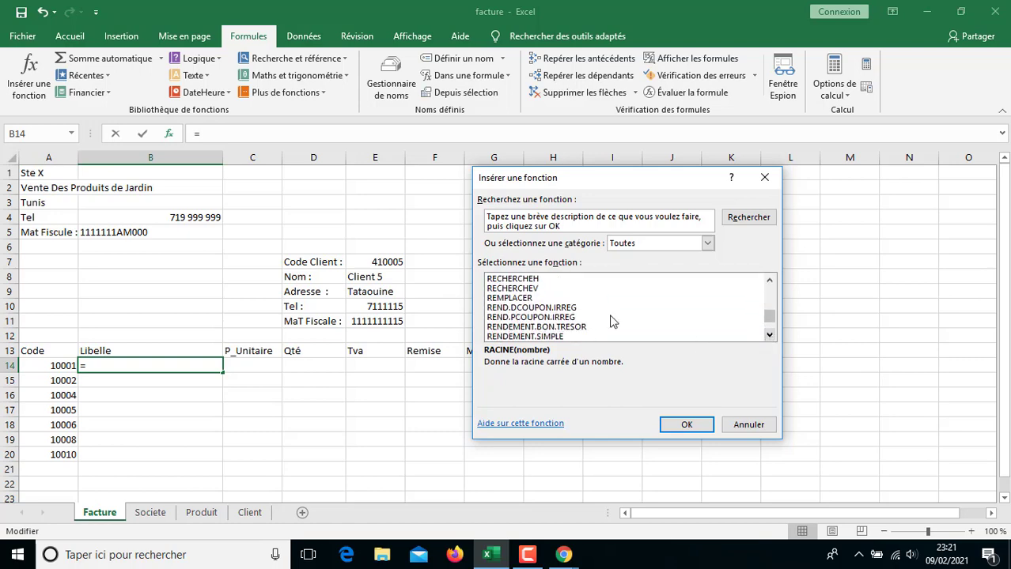
left_click(543, 289)
left_click(685, 424)
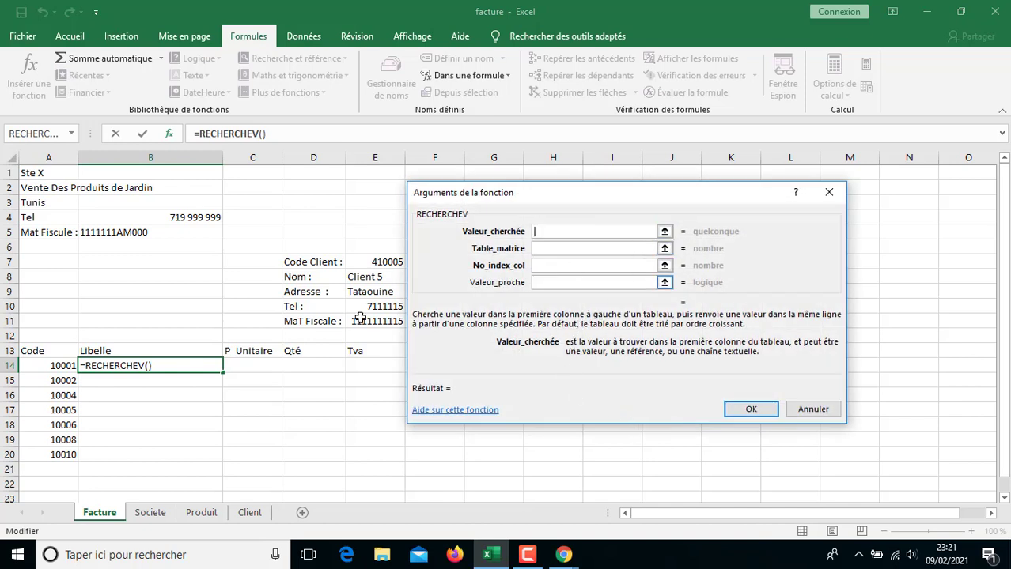
- Set the lookup value to A14 and the lookup table to Produit!A2:D11 in the RECHERCHEV arguments
left_click(664, 232)
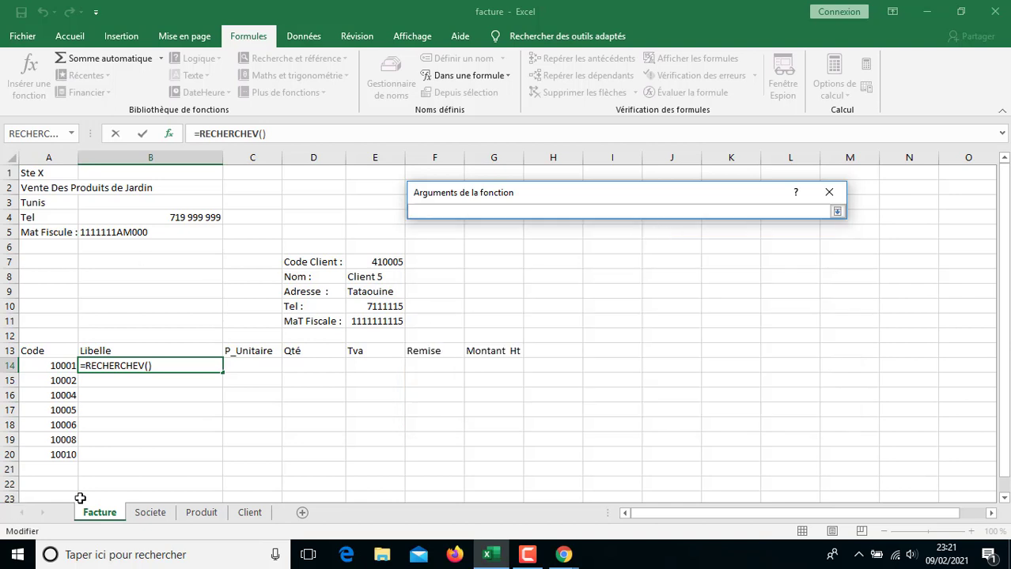
left_click(60, 369)
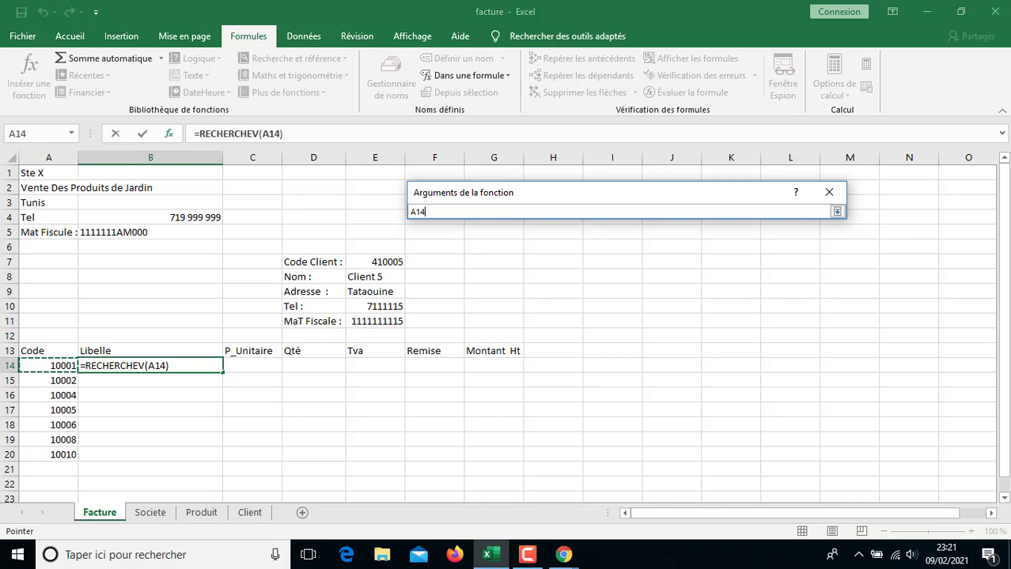
left_click(828, 195)
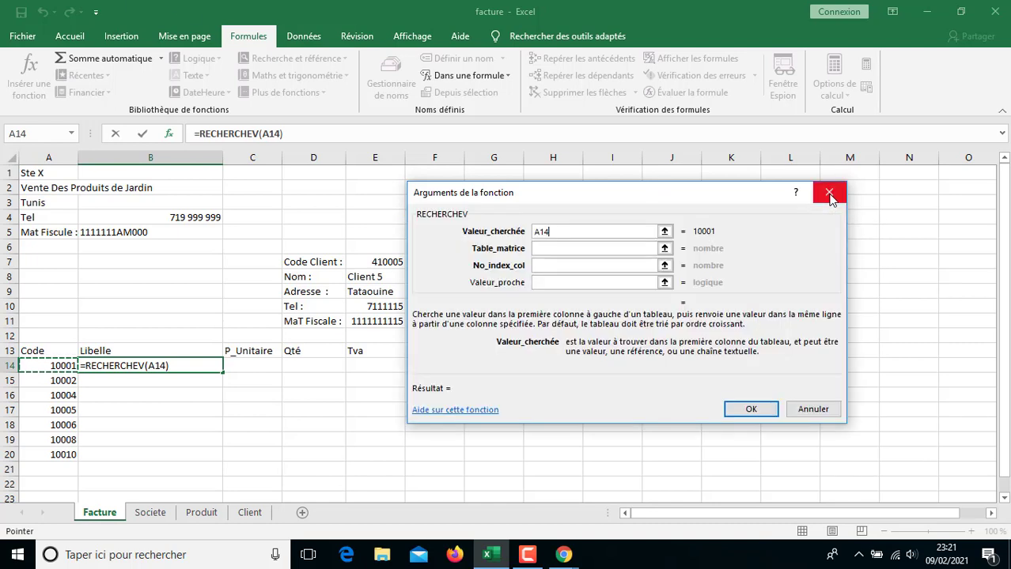
left_click(665, 249)
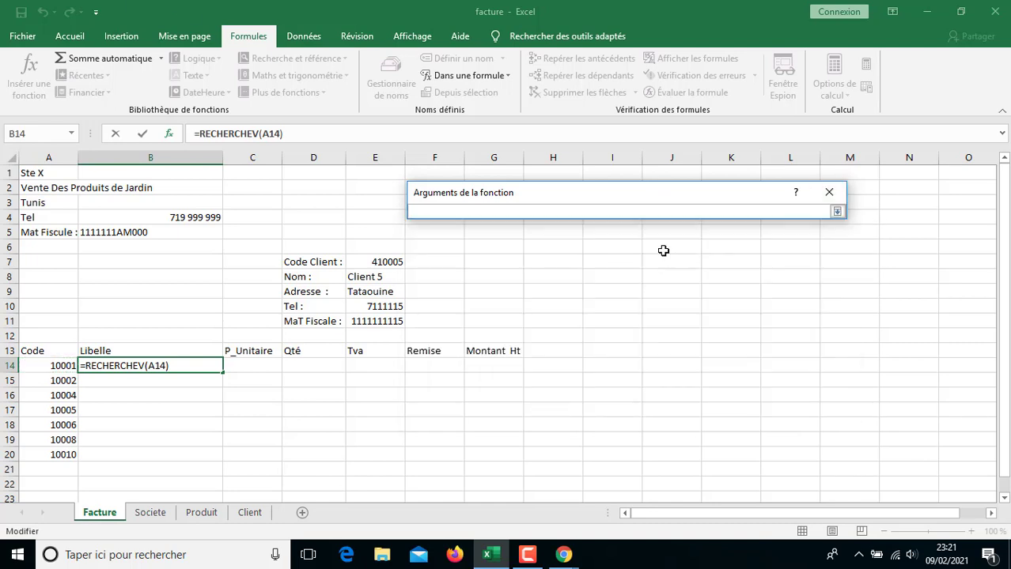
left_click(197, 514)
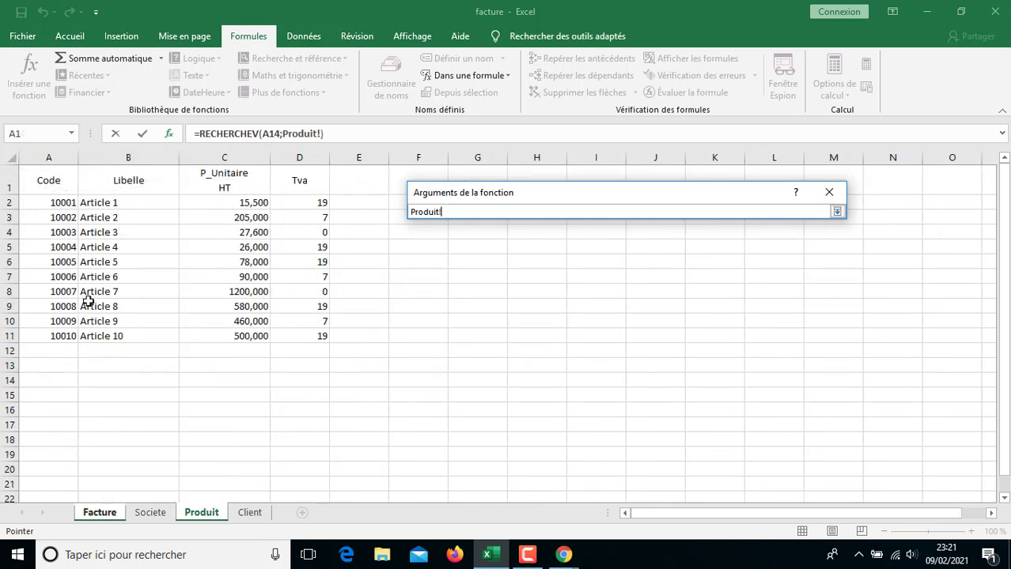
left_click_drag(49, 203, 296, 337)
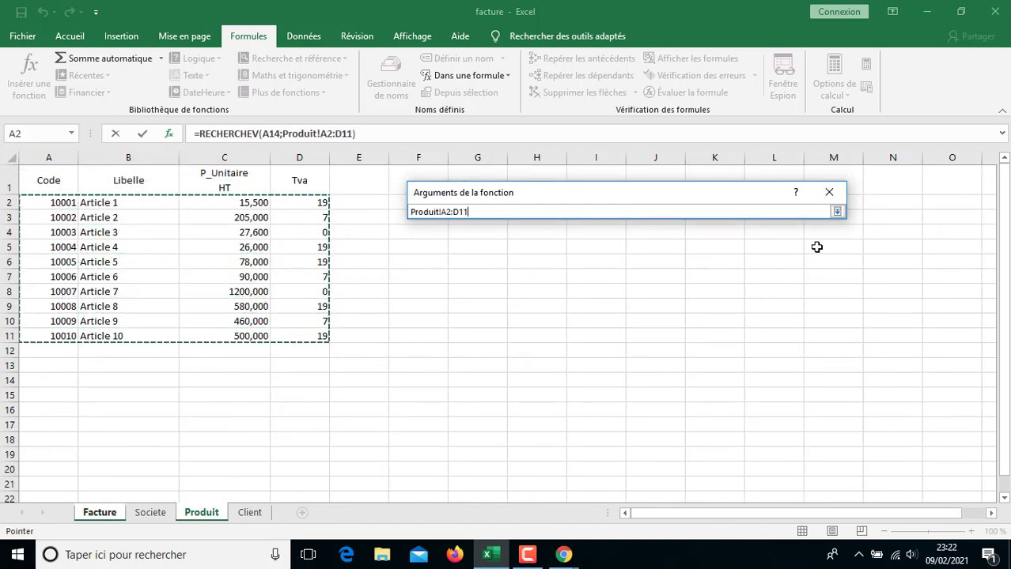
left_click(830, 194)
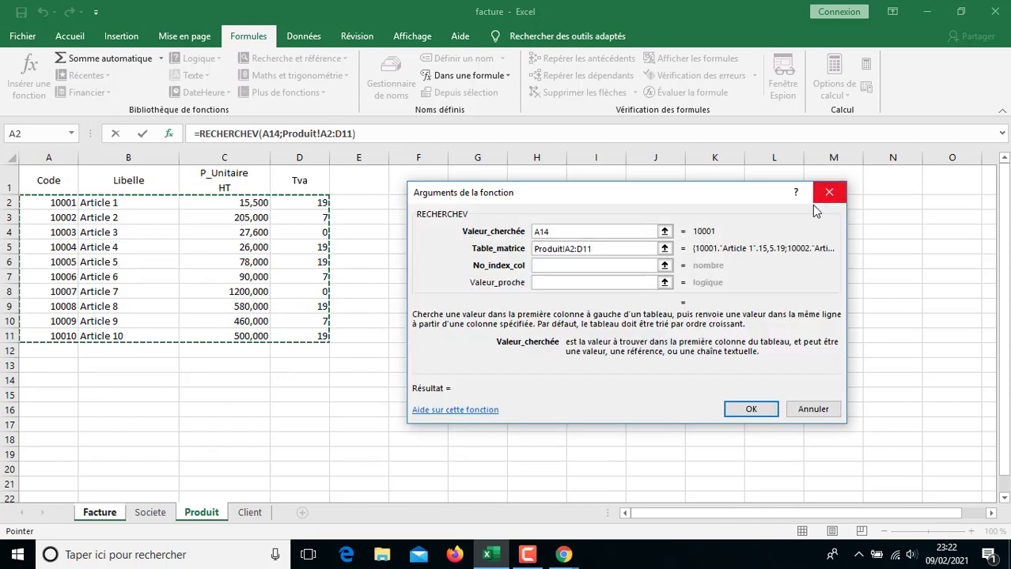
- Set the column index to 2 and Valeur_proche to 1, and accept the formula as =RECHERCHEV(A14;Produit!A2:D11;2;1)
left_click(543, 266)
type("2")
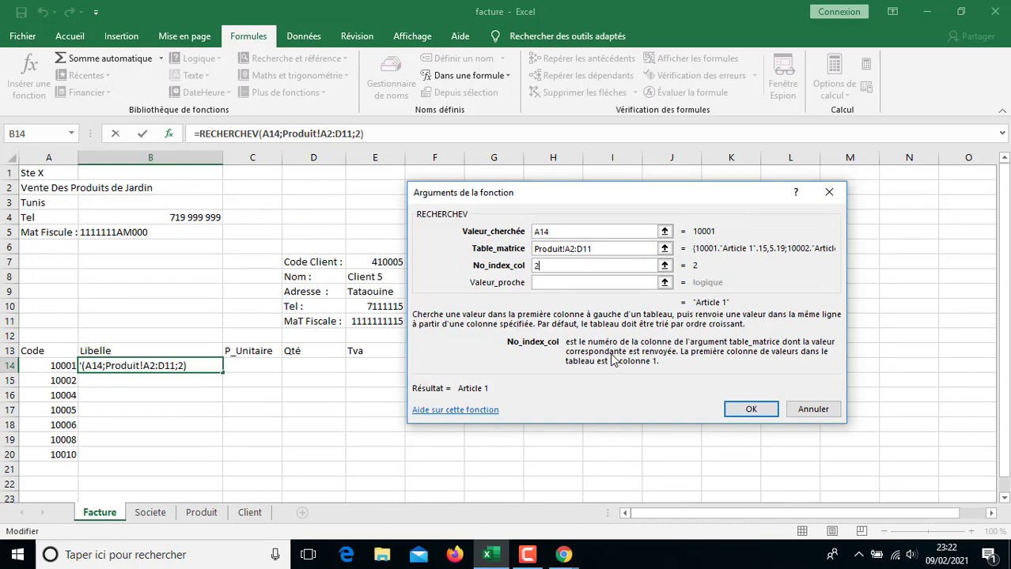
key("Tab")
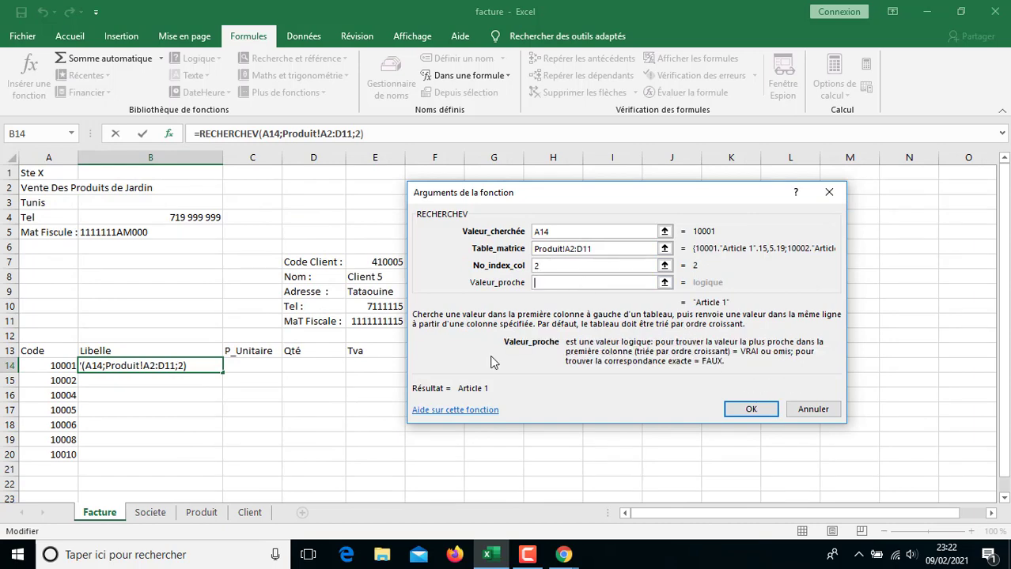
type("1)")
key("Return")
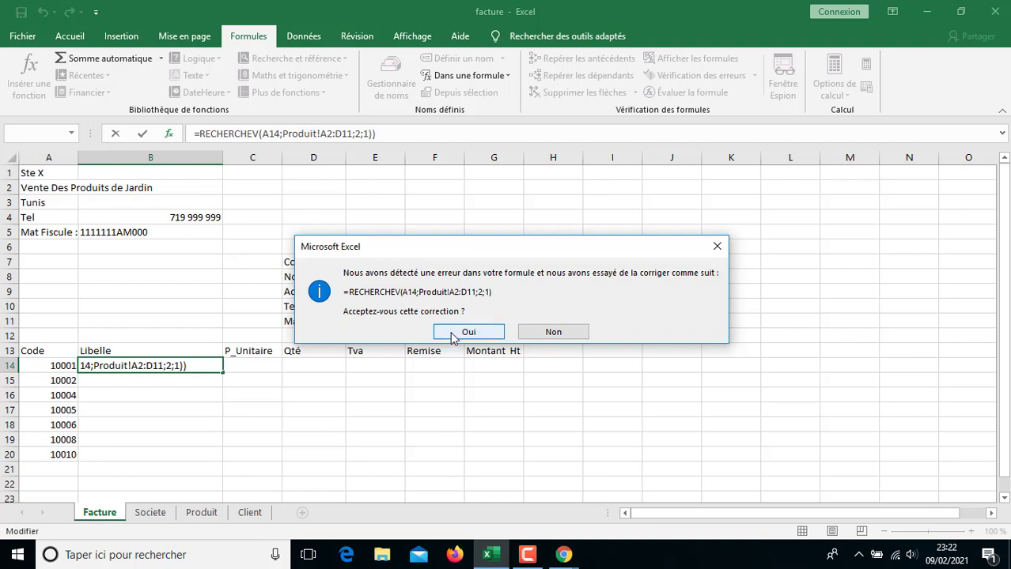
left_click(452, 334)
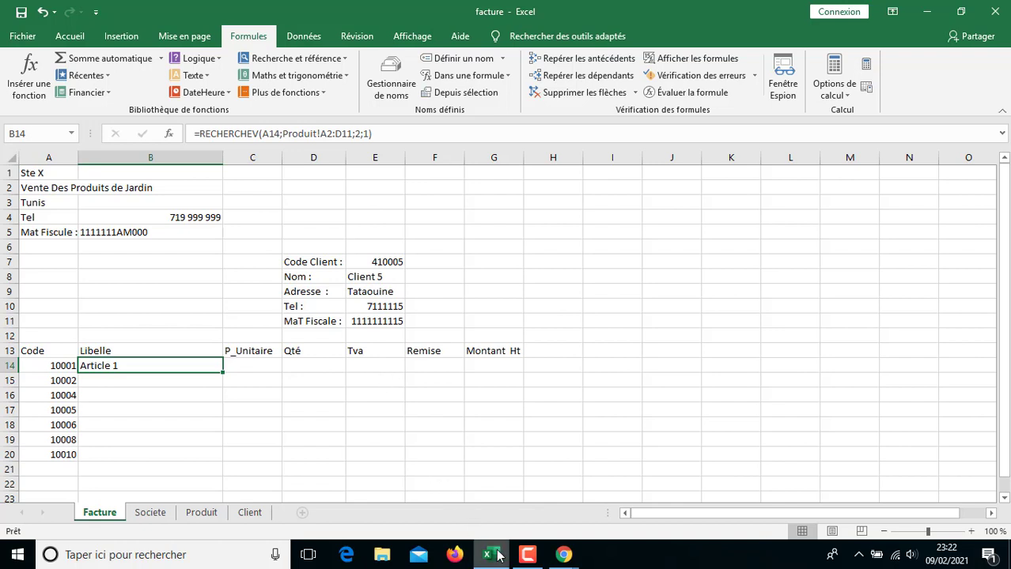
mouse_move(498, 556)
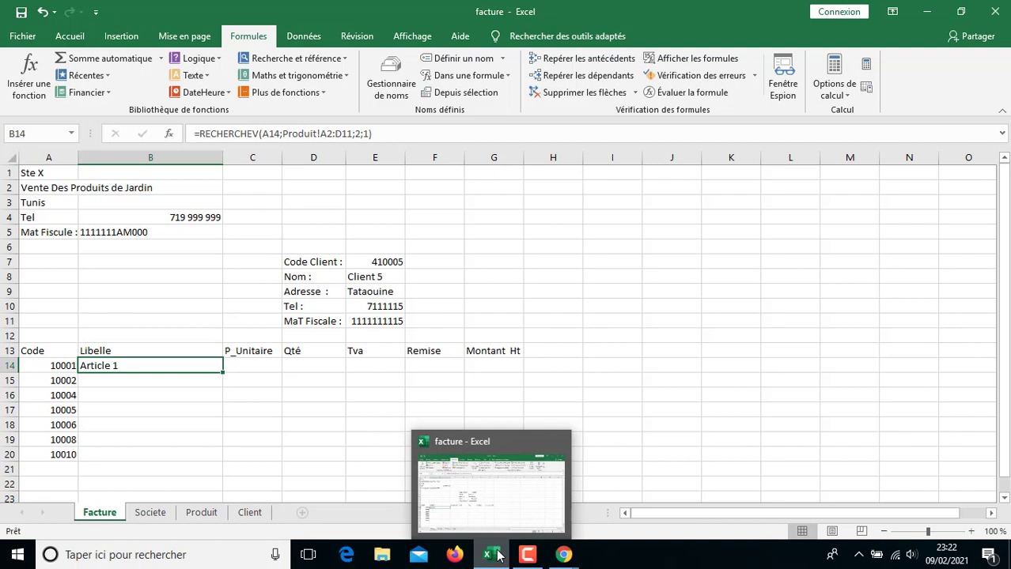
mouse_move(563, 554)
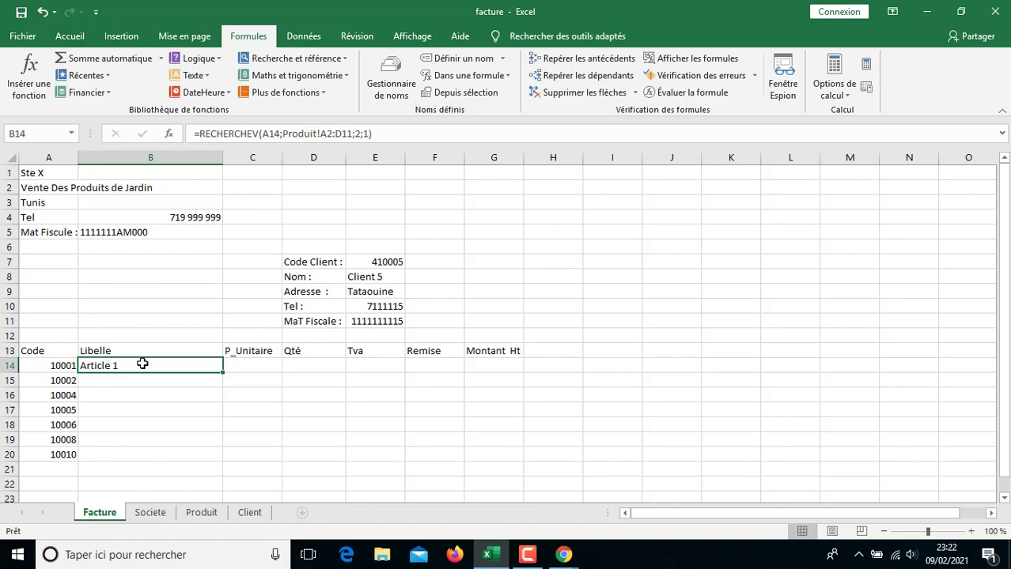
left_click(530, 556)
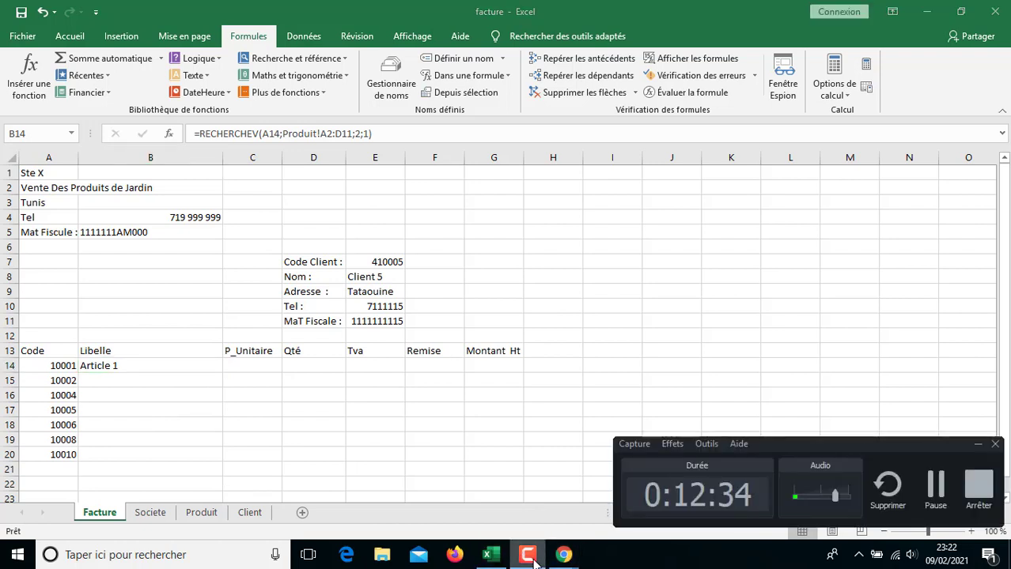
left_click(935, 486)
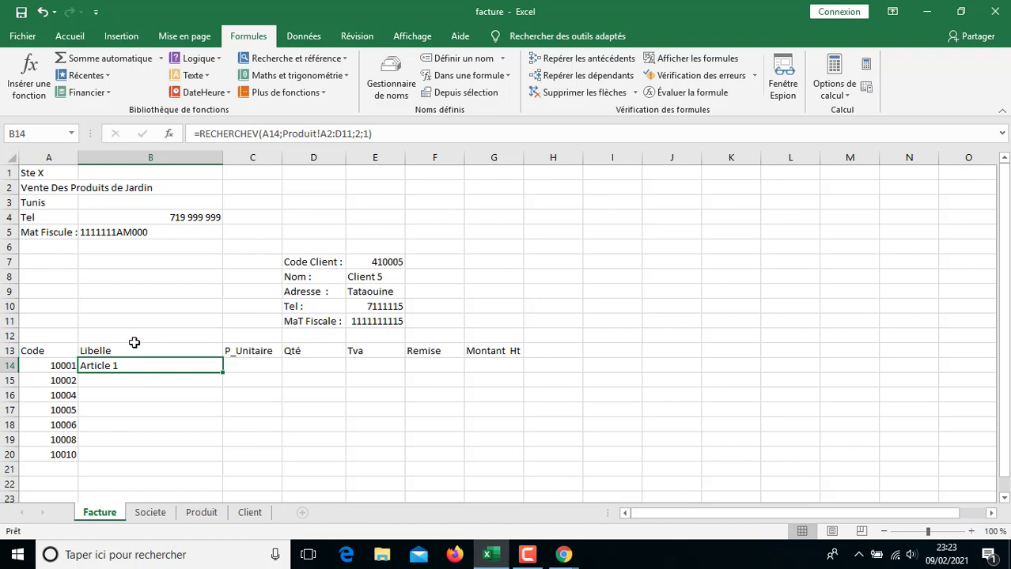
- Fill the Libelle formula from B14 down to B20 on the Facture sheet
key("shift+Down")
key("shift+Down")
key("shift+Down")
key("shift+Down")
key("shift+Down")
key("shift+Down")
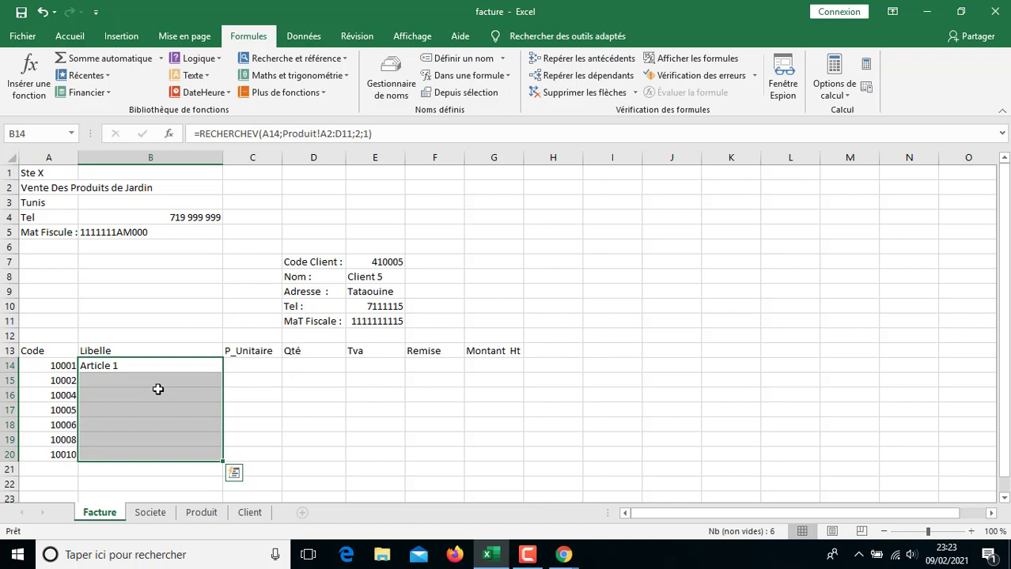
key("ctrl+d")
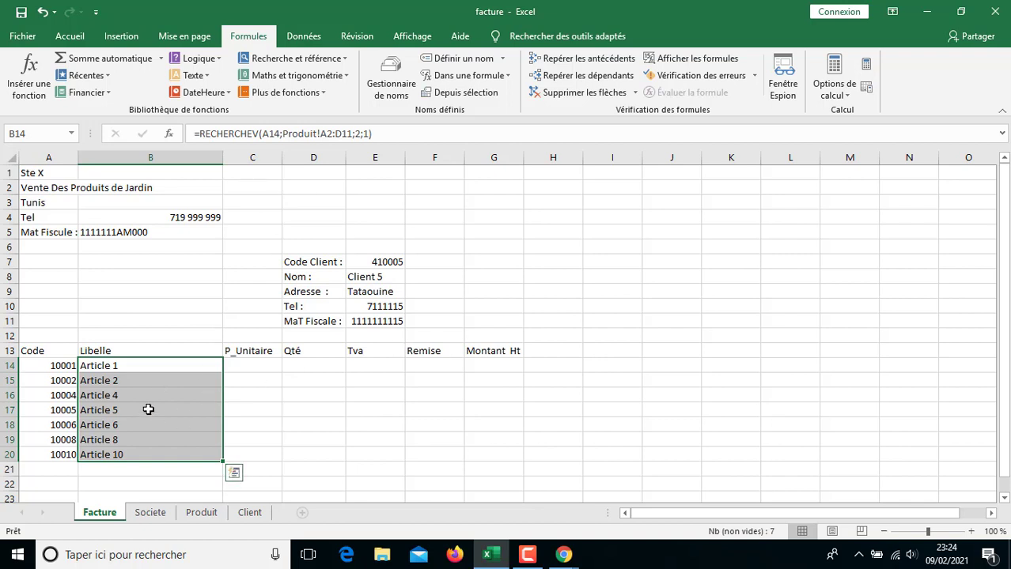
- Check which table range the copied RECHERCHEV formulas in B14, B15 and B16 refer to
left_click(105, 371)
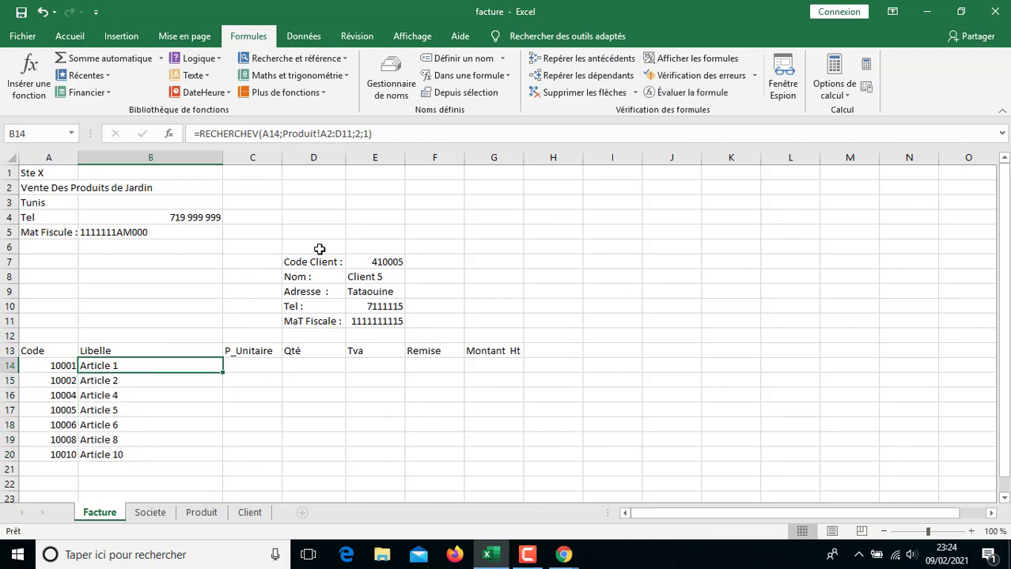
left_click(130, 391)
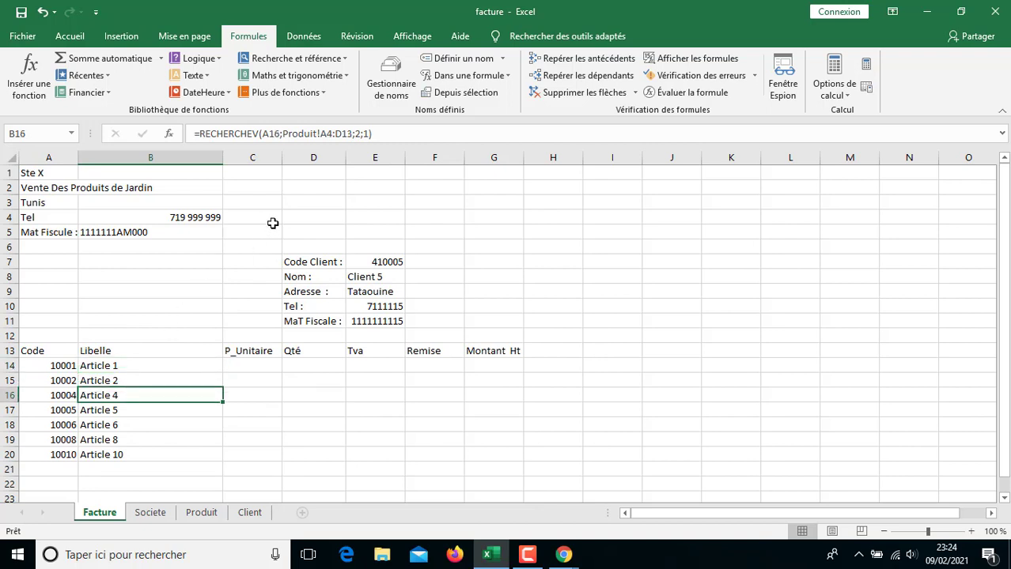
left_click(112, 380)
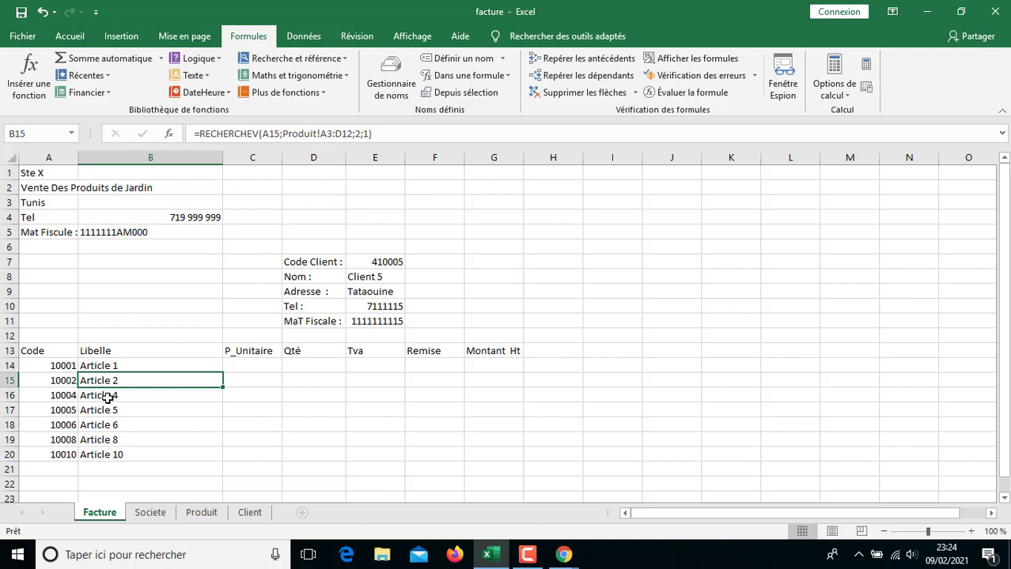
left_click(107, 398)
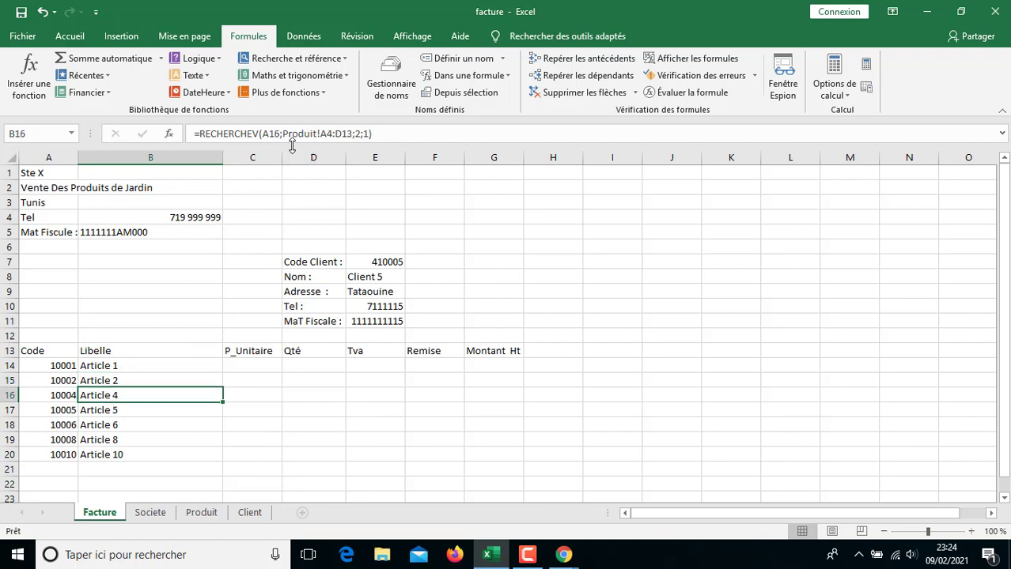
- Name the range A2:D11 on the Produit sheet "produit"
left_click(201, 513)
left_click(49, 203)
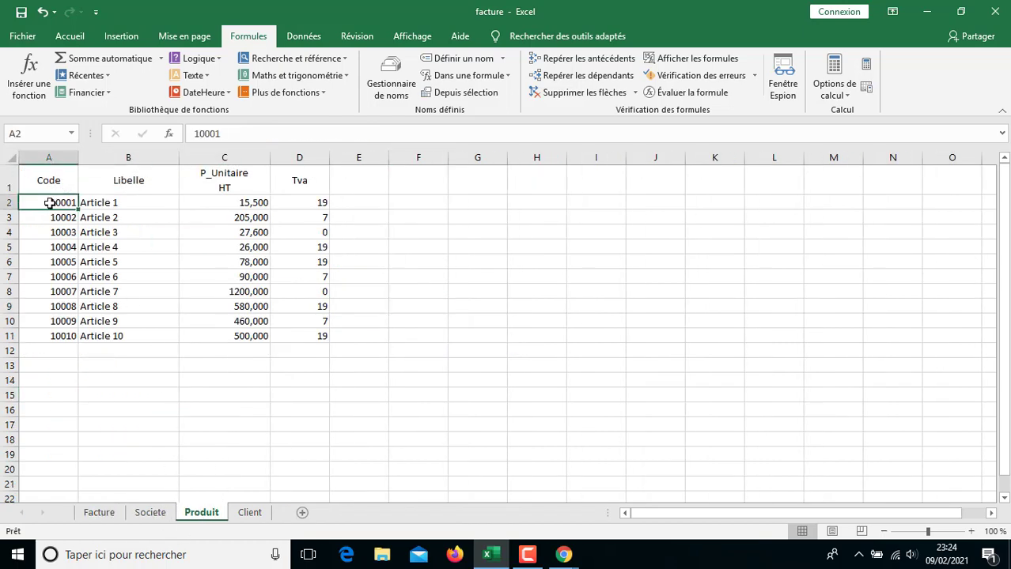
key("shift+Down")
key("shift+Down")
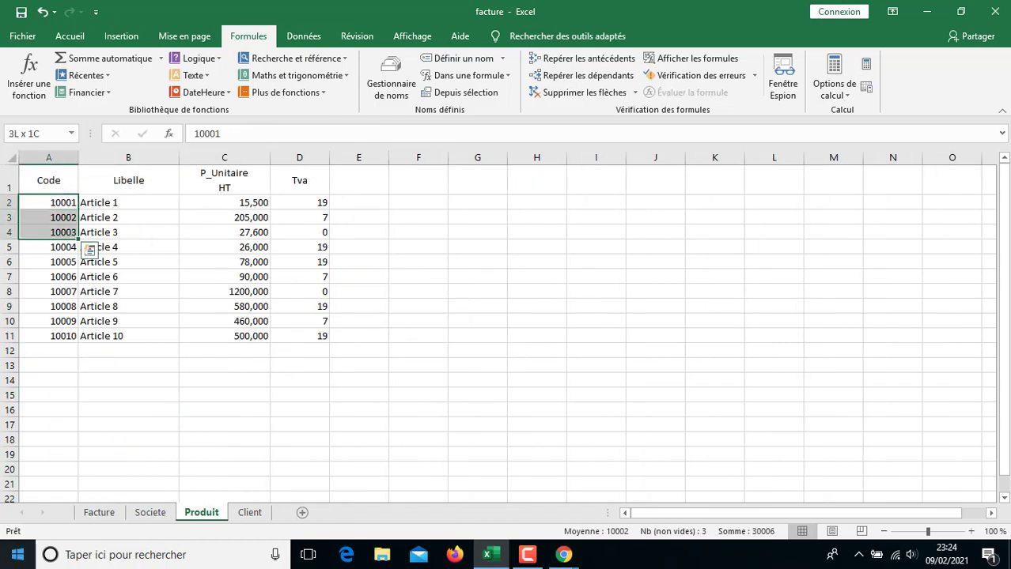
key("ctrl+shift+Down")
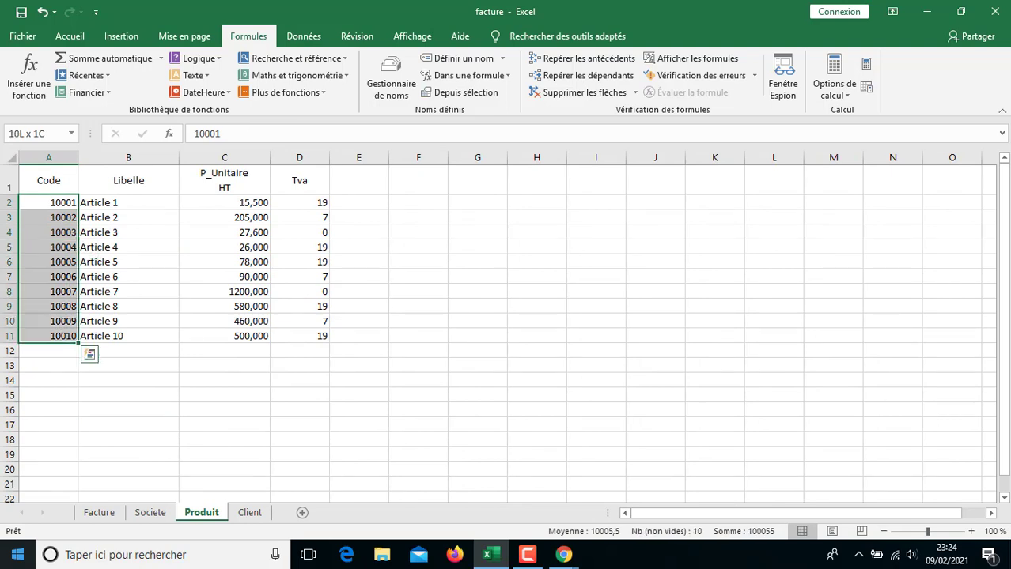
key("ctrl+shift+Right")
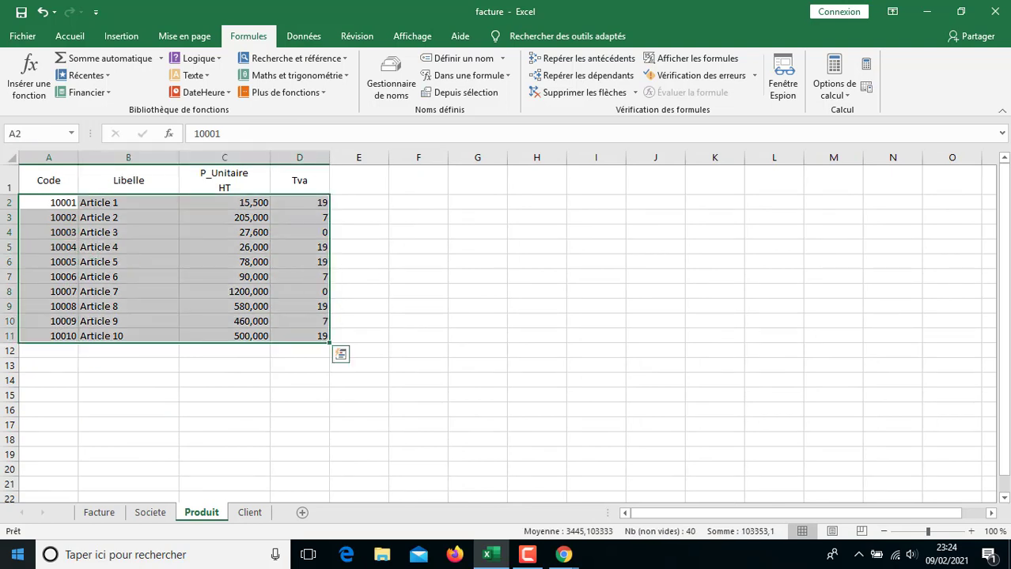
left_click(33, 132)
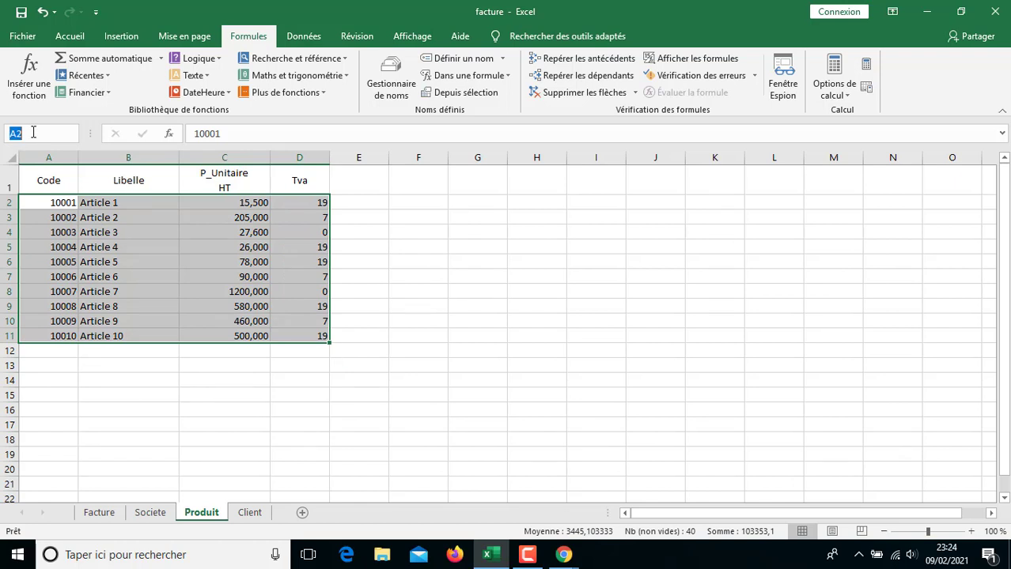
type("produit")
key("Return")
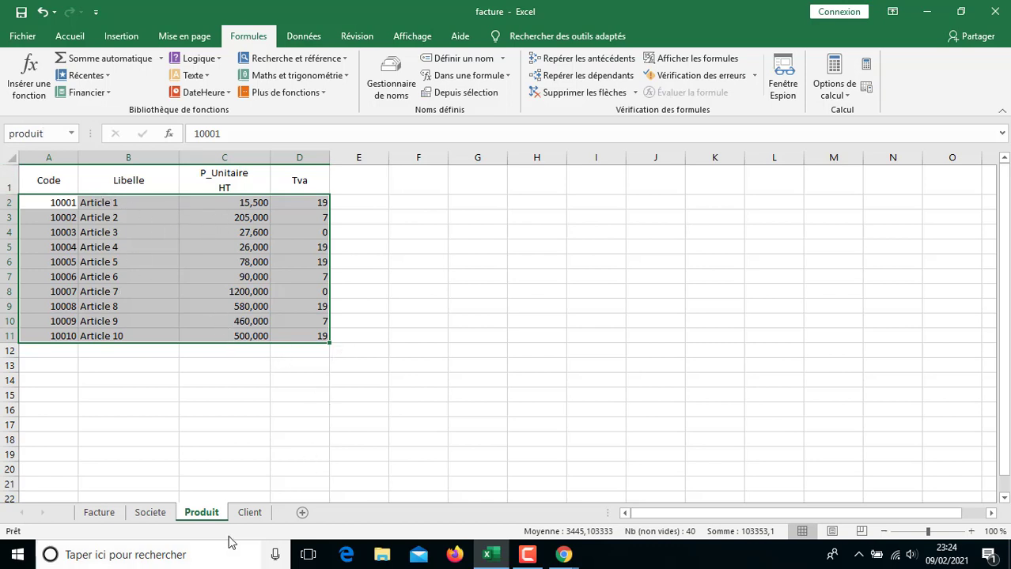
- Clear the Libelle formulas in B14:B20 on the Facture sheet
left_click(98, 512)
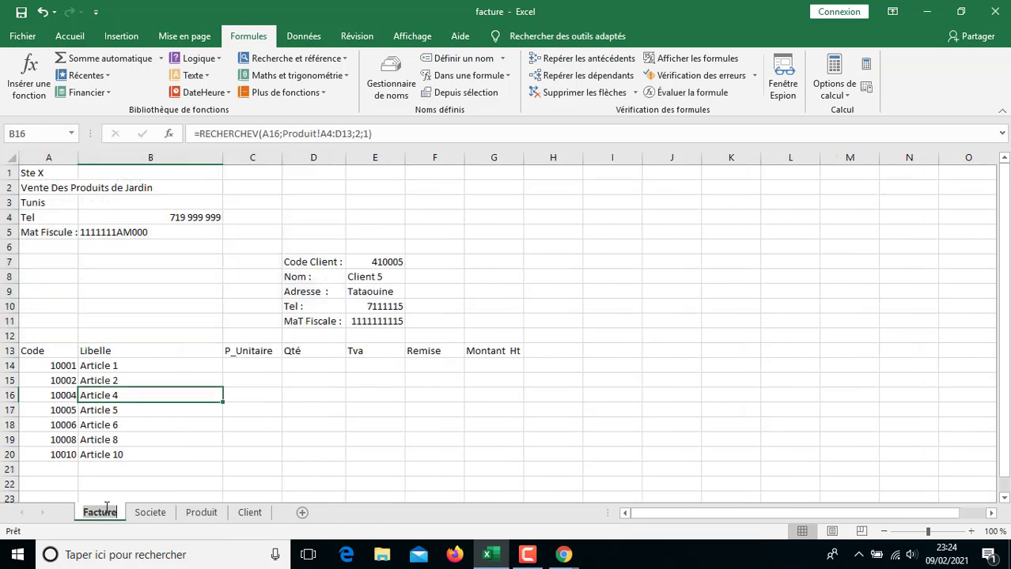
left_click(154, 372)
key("shift+Down")
key("shift+Down")
key("shift+Down")
key("shift+Down")
key("shift+Down")
key("shift+Down")
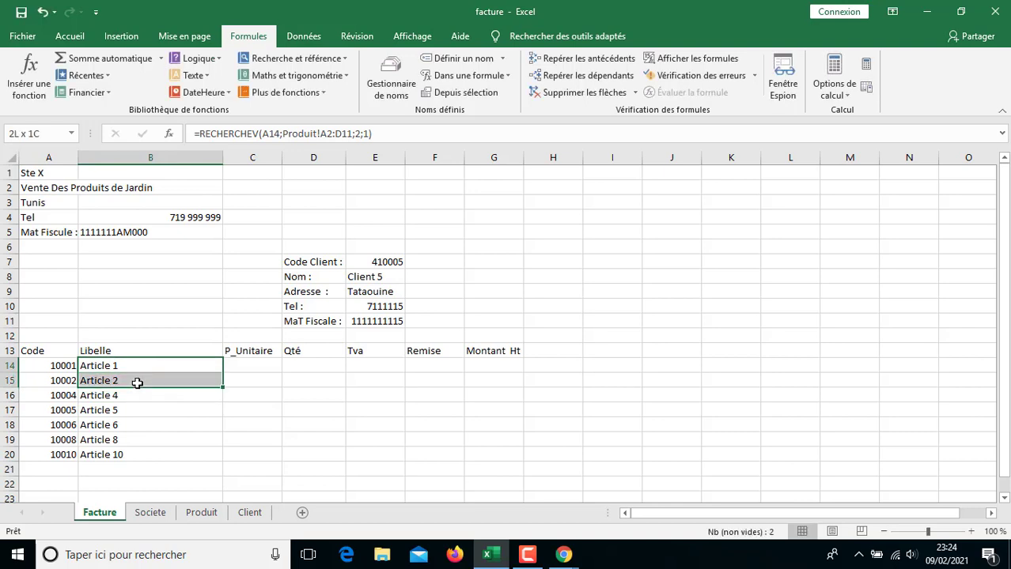
key("BackSpace")
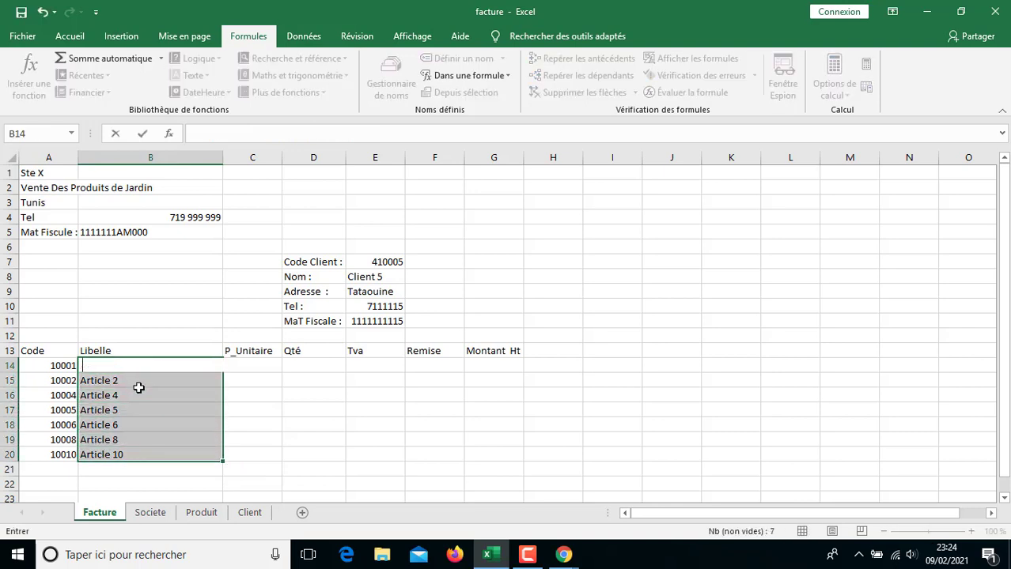
left_click_drag(138, 386, 139, 389)
key("Delete")
key("Down")
key("Delete")
key("Down")
key("Delete")
key("Down")
key("Delete")
key("Down")
key("Delete")
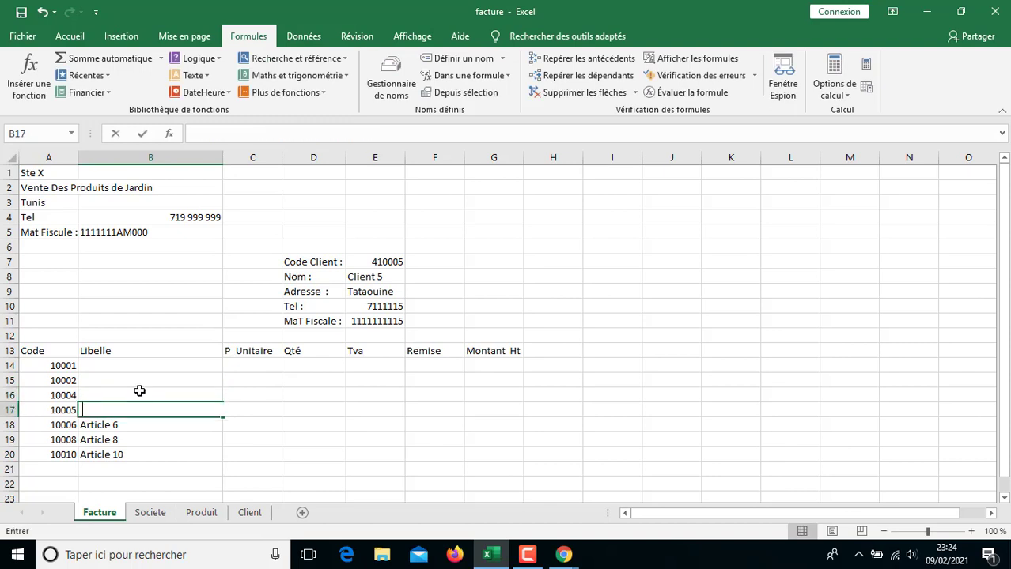
key("Up")
key("Up")
key("Up")
key("Up")
key("Up")
key("Up")
key("Up")
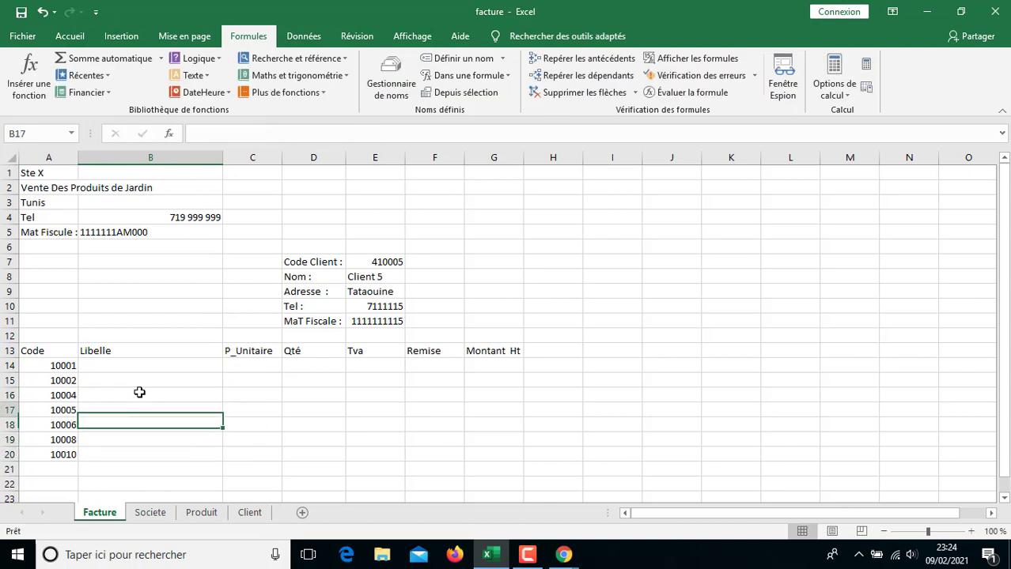
key("Down")
type("=")
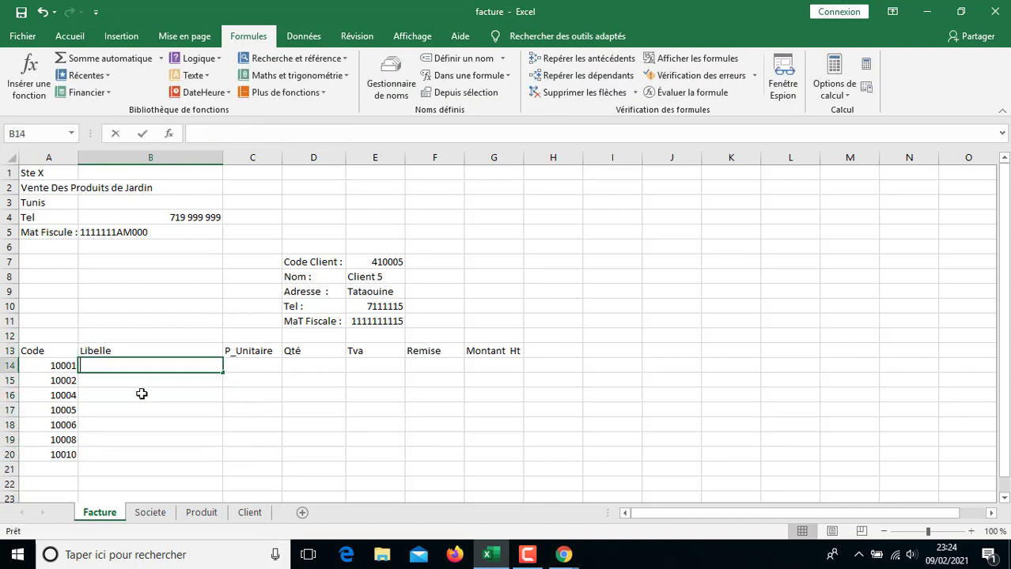
type("re")
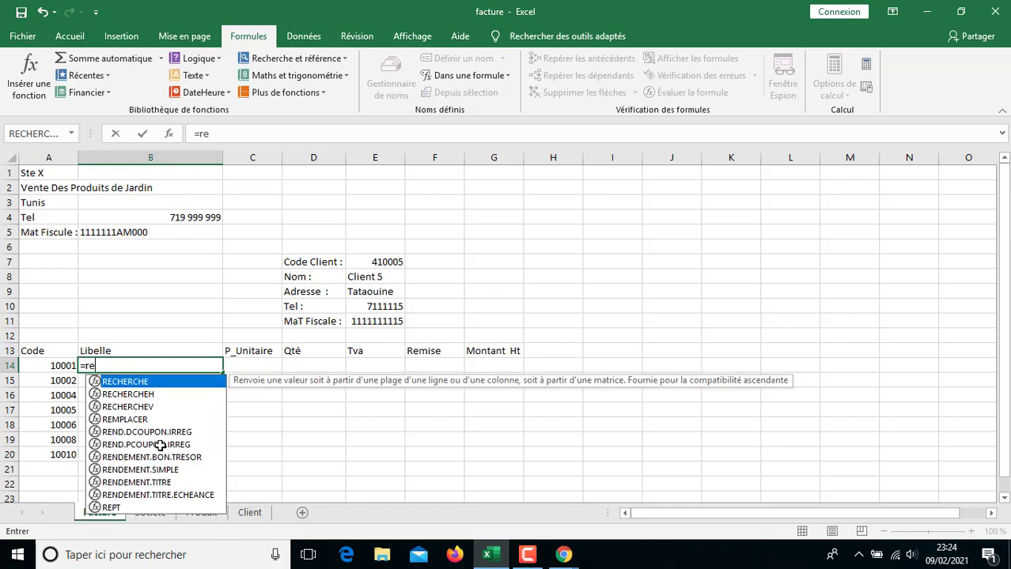
key("Down")
key("Down")
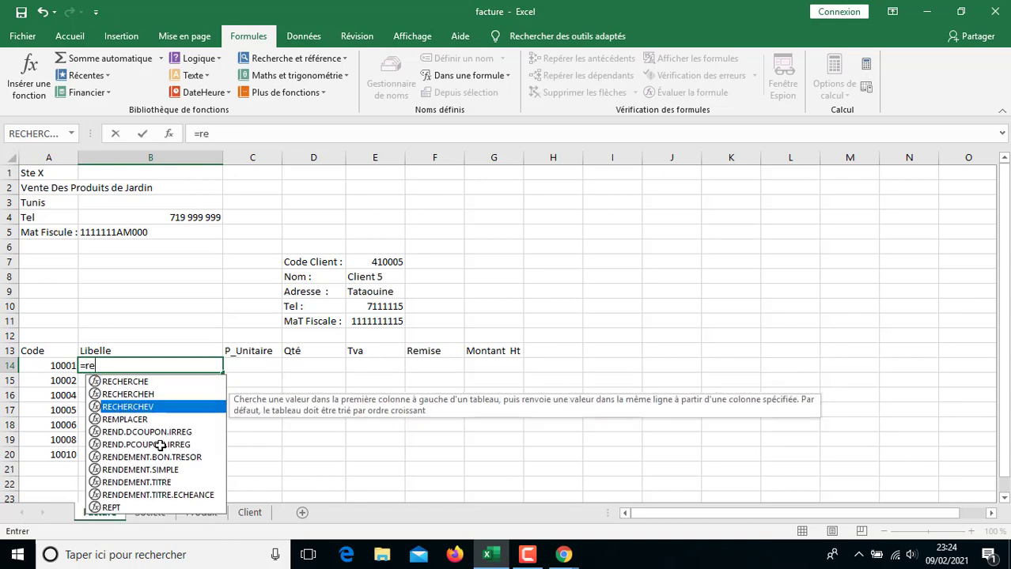
key("Escape")
key("Return")
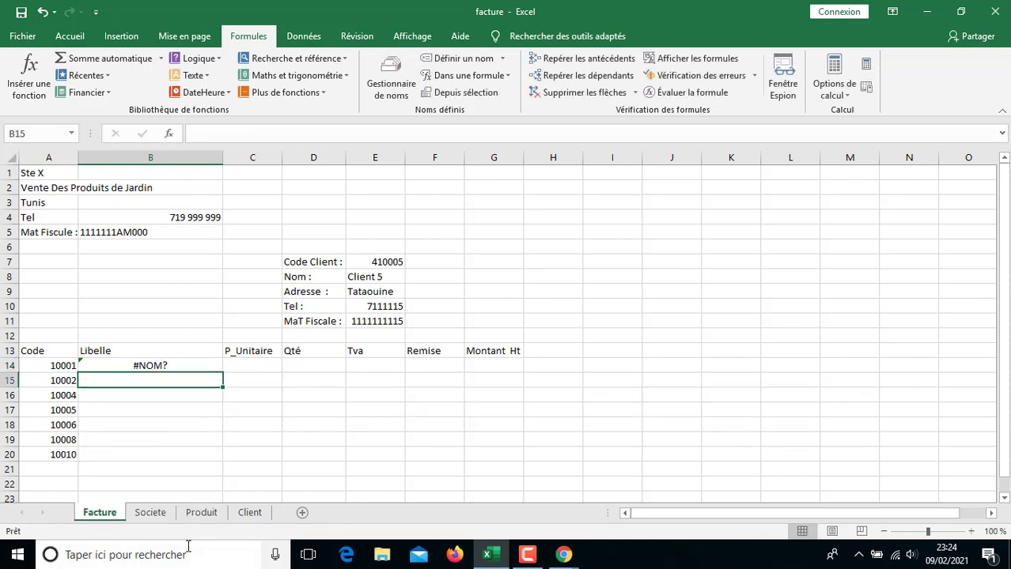
- Enter =RECHERCHEV(A14;produit;2,1) in B14, picking the named product range on the Produit sheet as the lookup table
left_click(208, 363)
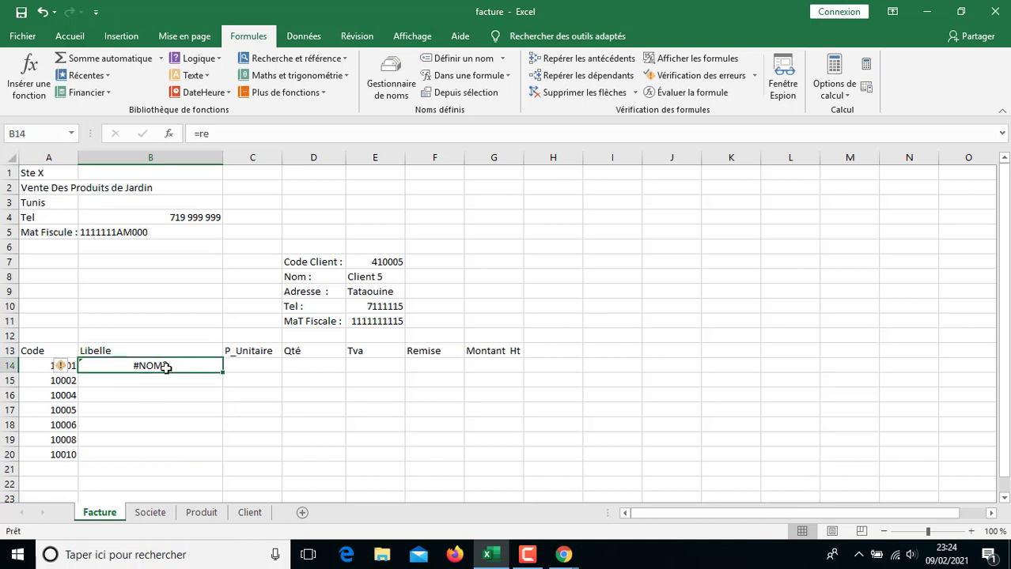
type("=rec")
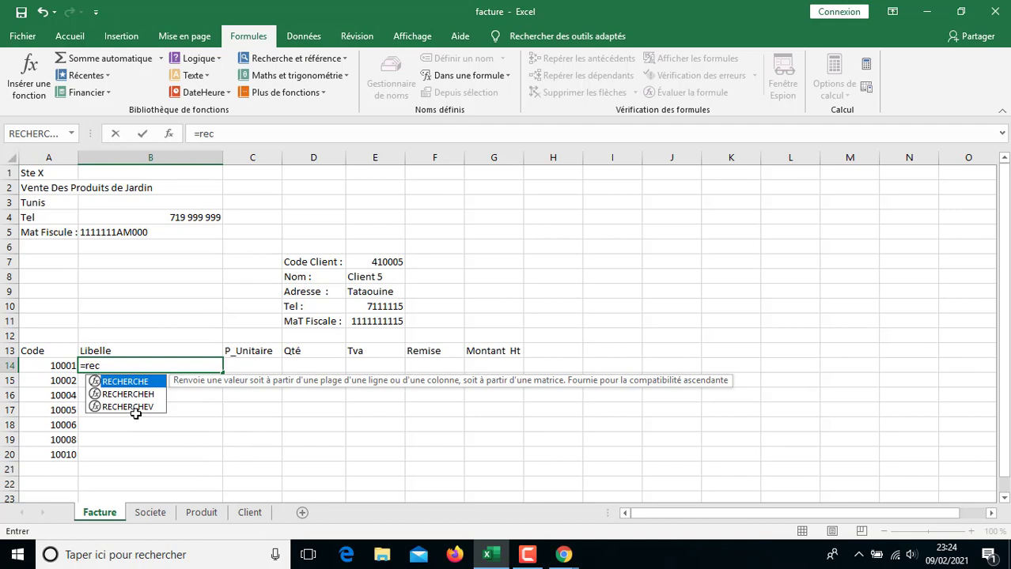
double_click(138, 409)
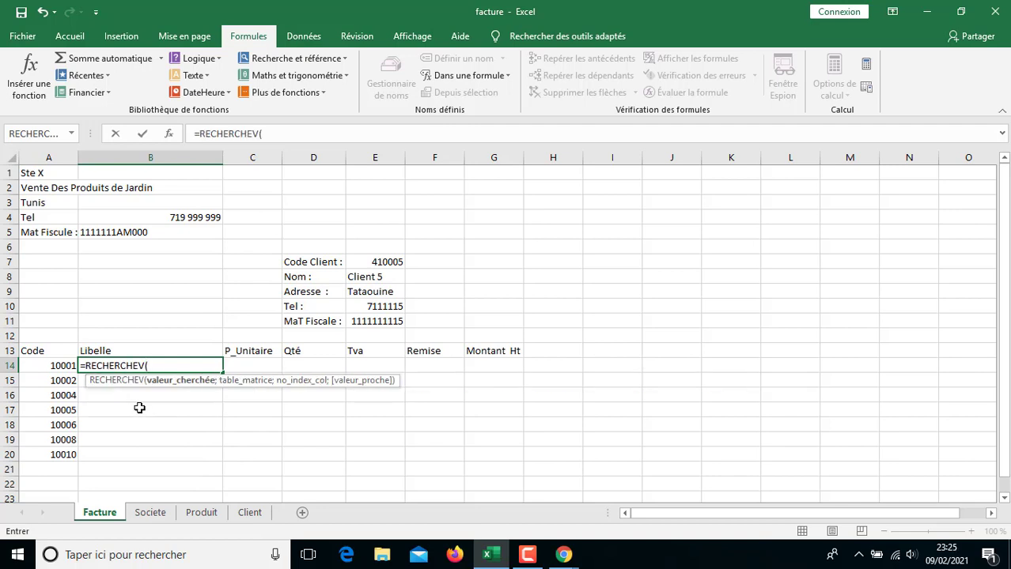
left_click(64, 366)
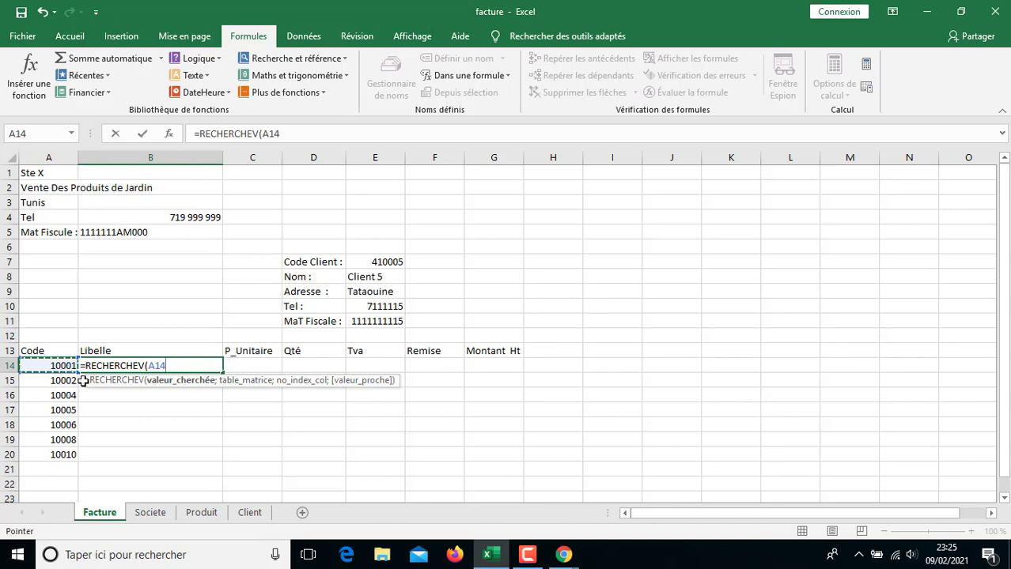
type(";")
left_click(190, 514)
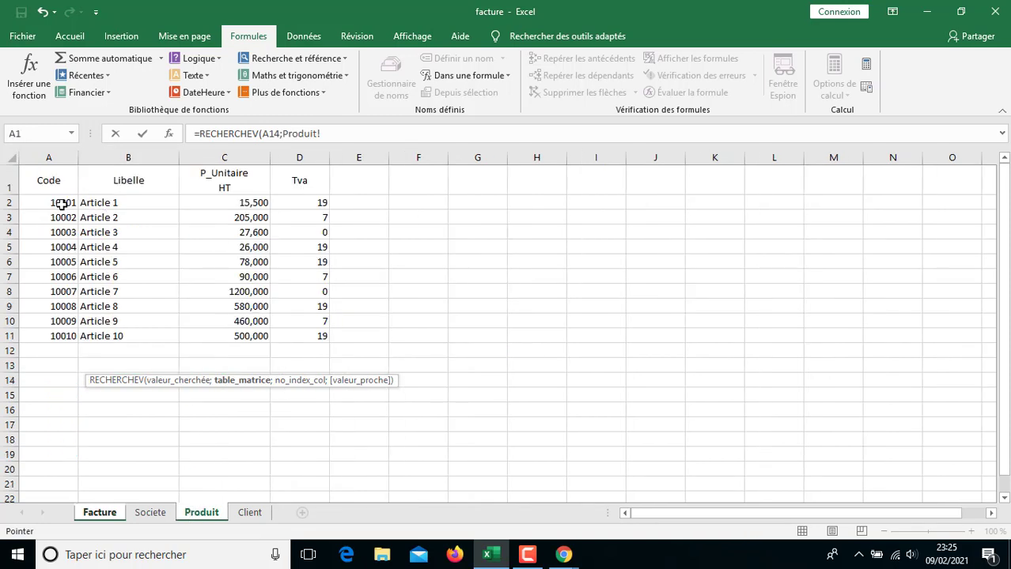
left_click_drag(62, 203, 301, 334)
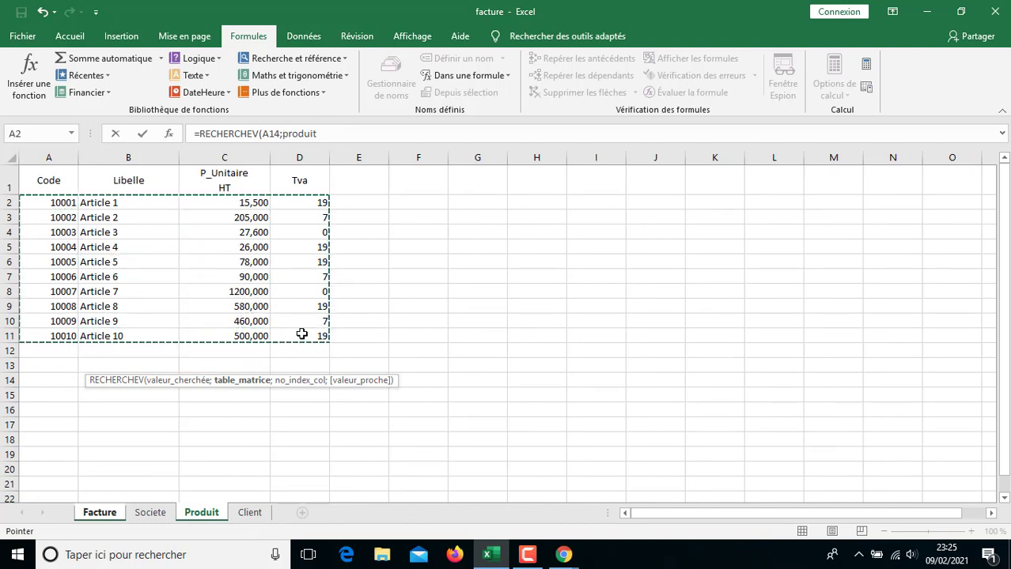
left_click(333, 136)
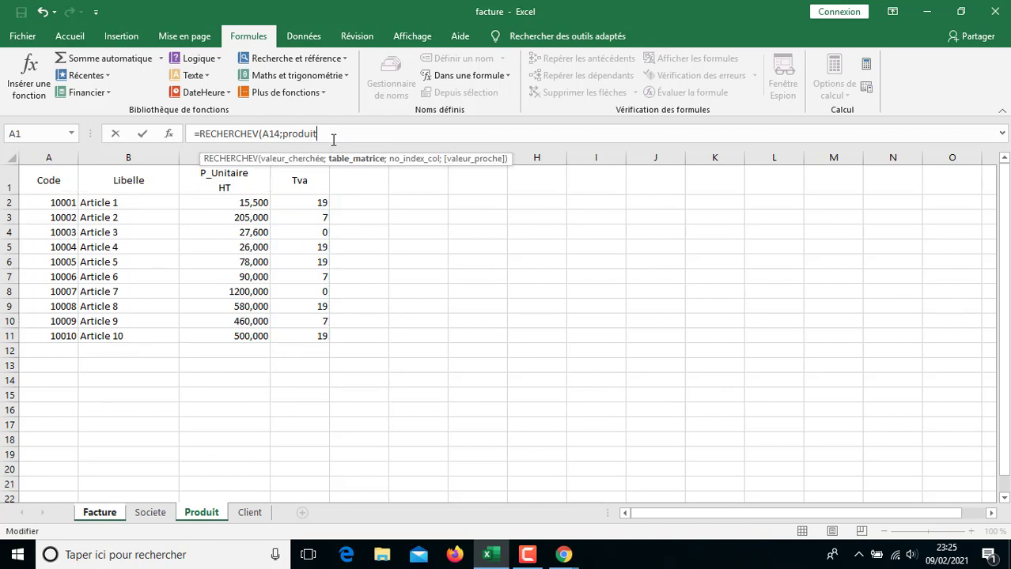
type(";")
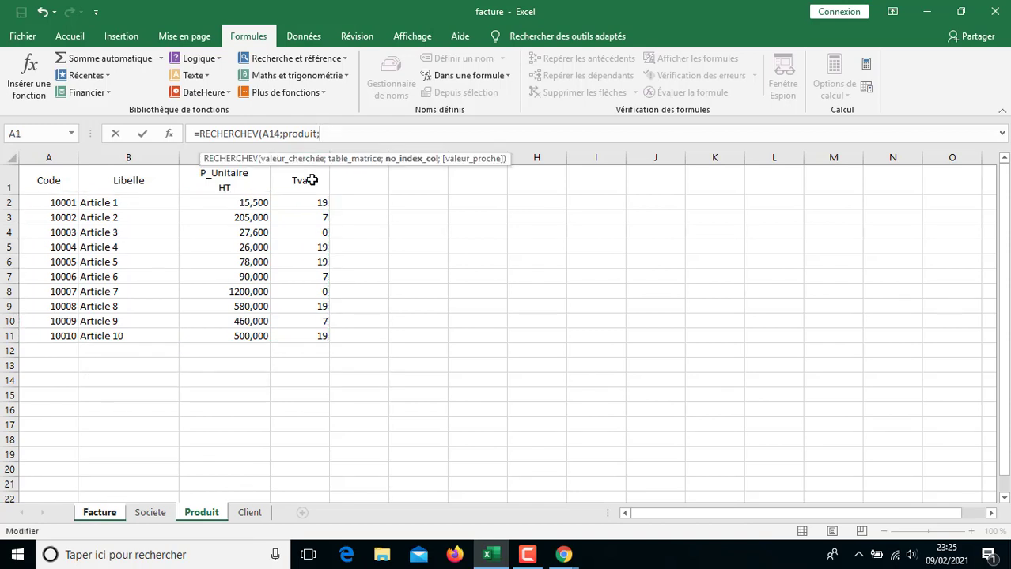
type("2,1)")
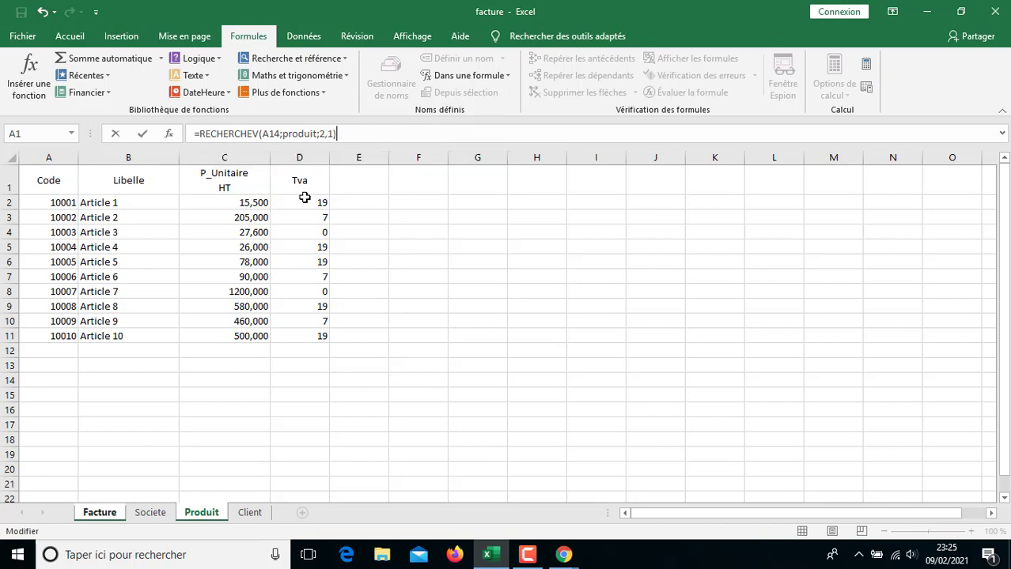
key("Return")
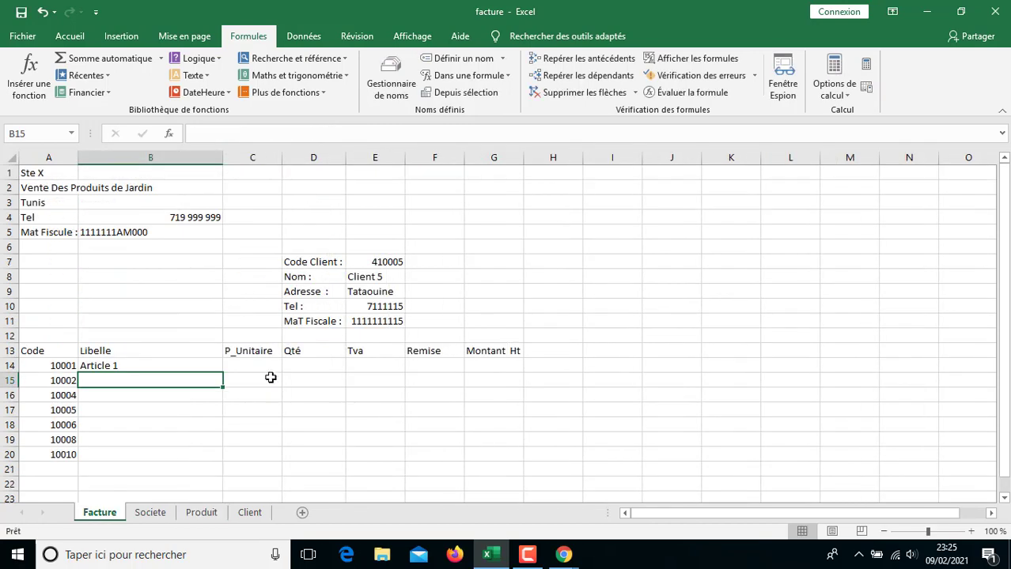
- Fill the RECHERCHEV formula based on the produit range from B14 down through B20
double_click(214, 368)
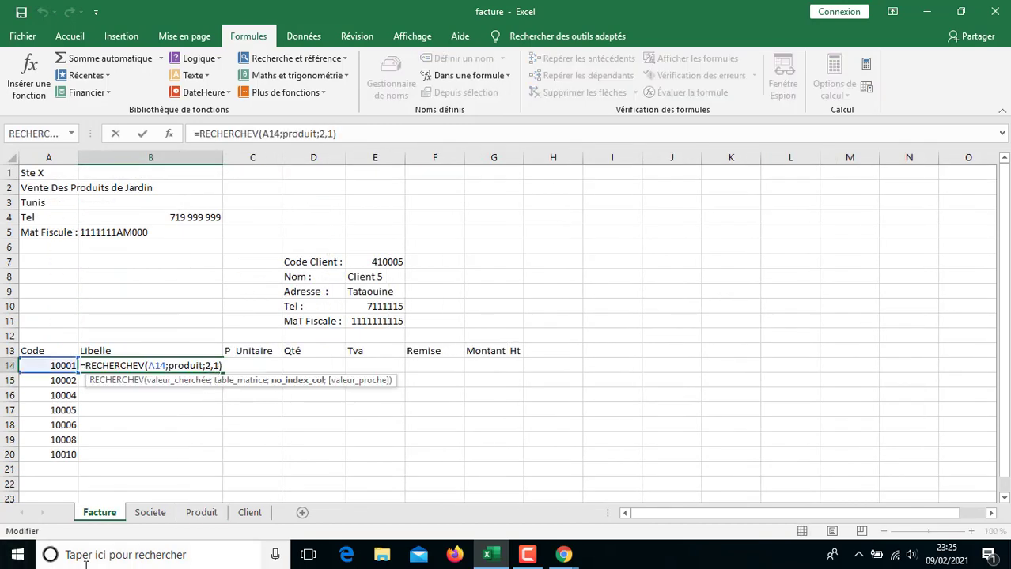
key("Escape")
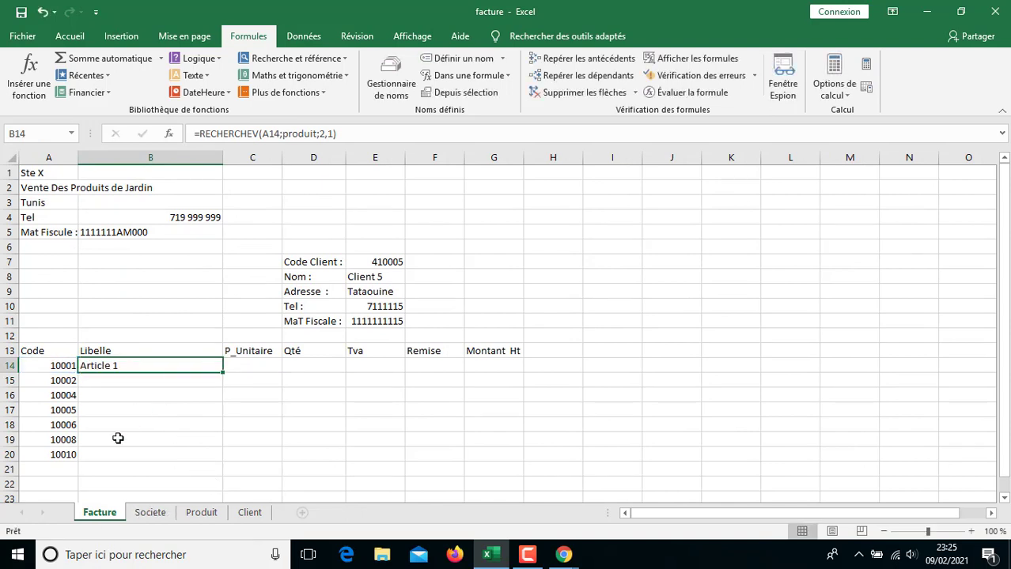
key("shift+Down")
key("shift+Down")
key("shift+Down")
key("shift+Down")
key("shift+Down")
key("shift+Down")
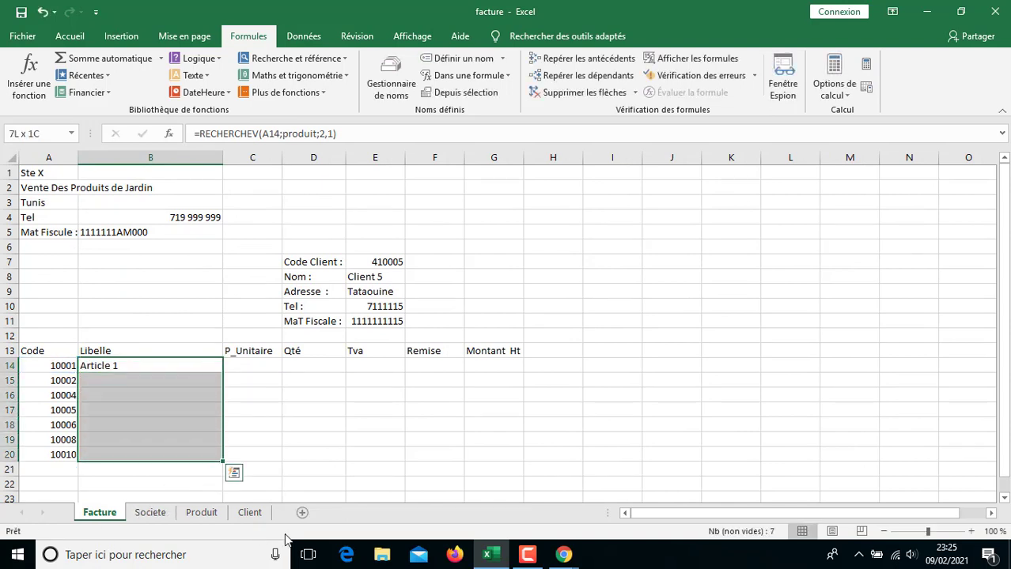
key("ctrl+d")
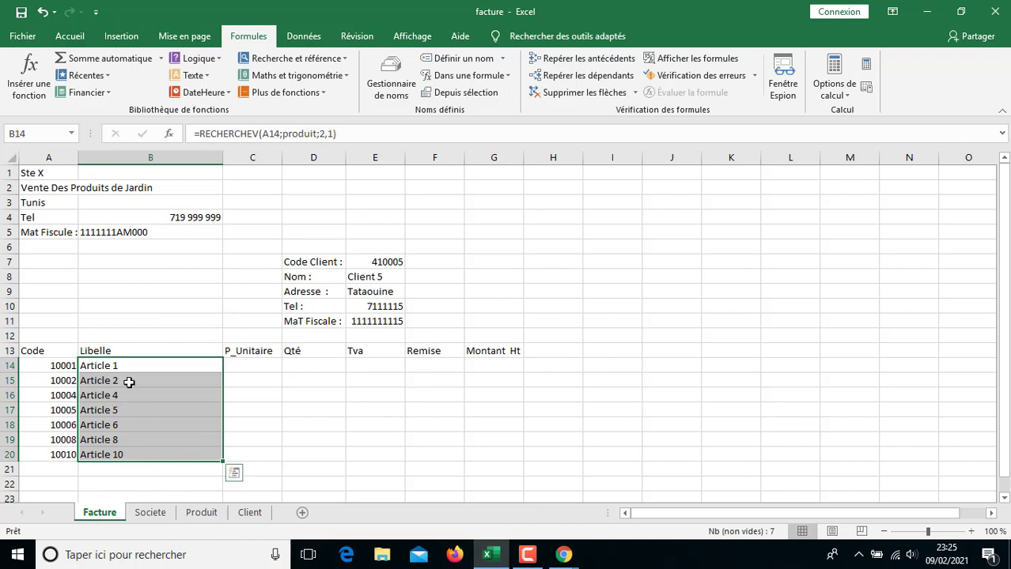
- Check the lookup value and table reference in the copied Libelle formulas from B15 to B20
left_click(105, 383)
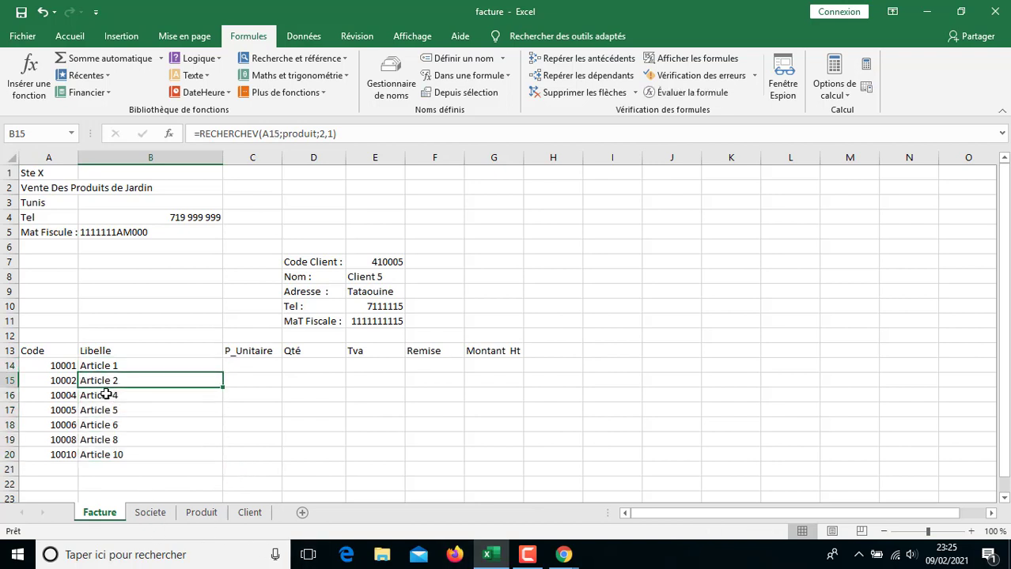
left_click(109, 398)
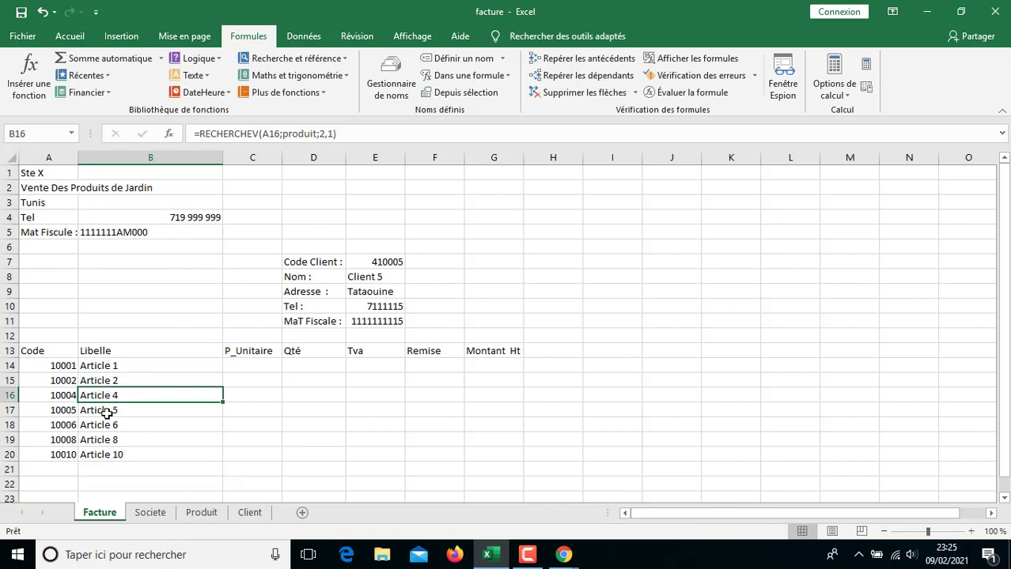
left_click(106, 412)
left_click(125, 429)
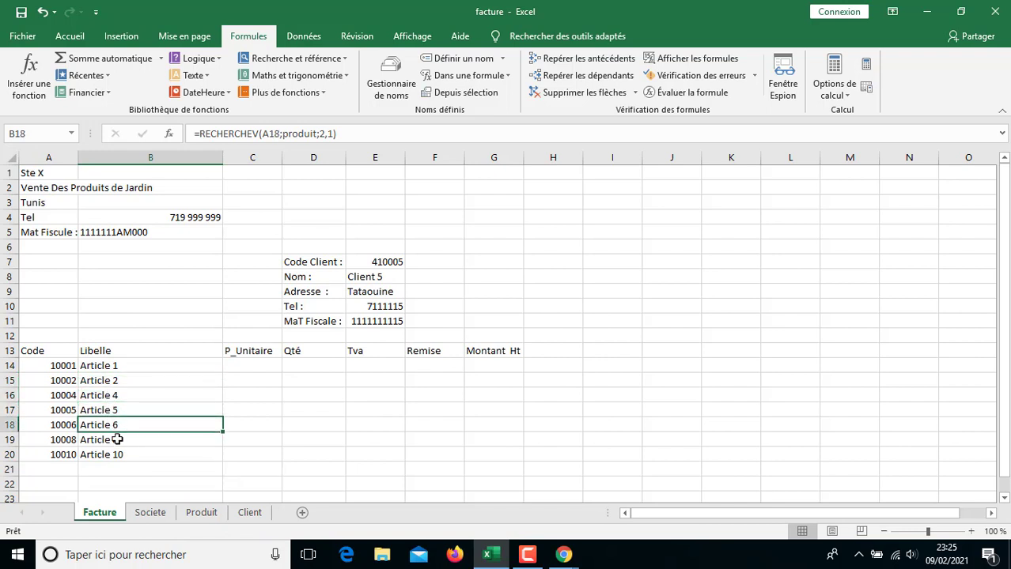
left_click(122, 441)
left_click(109, 455)
left_click(253, 367)
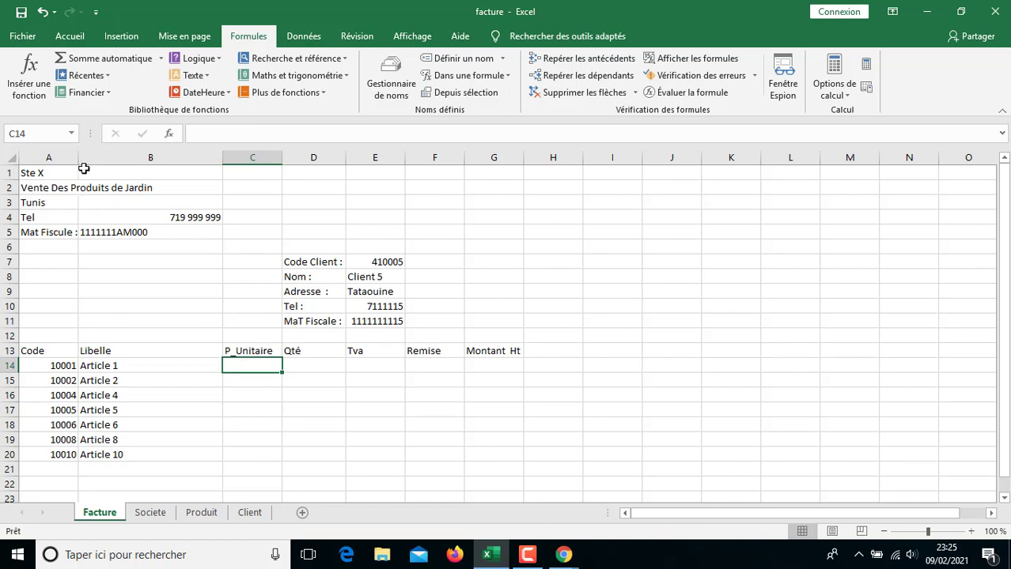
left_click(35, 85)
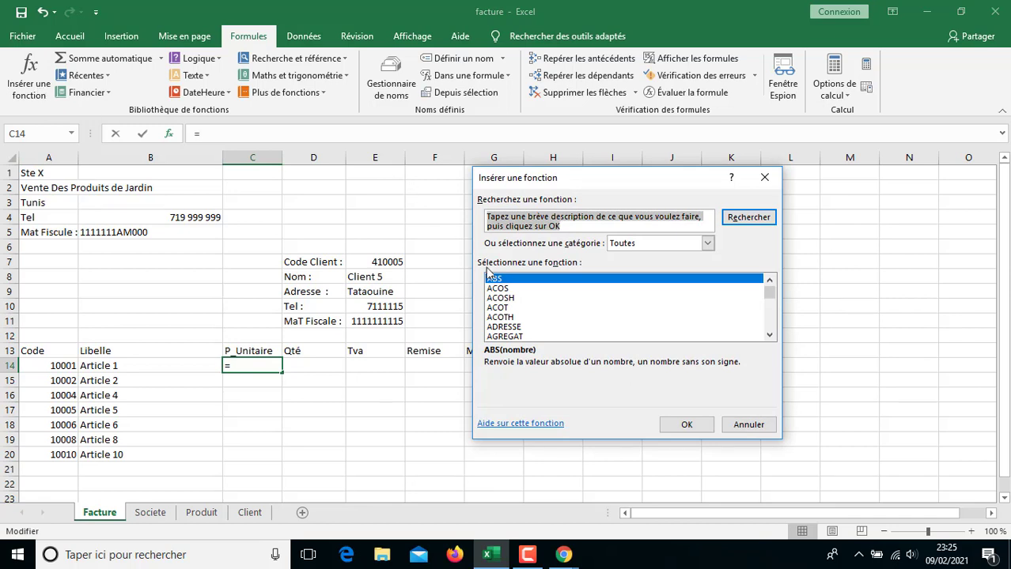
left_click(515, 317)
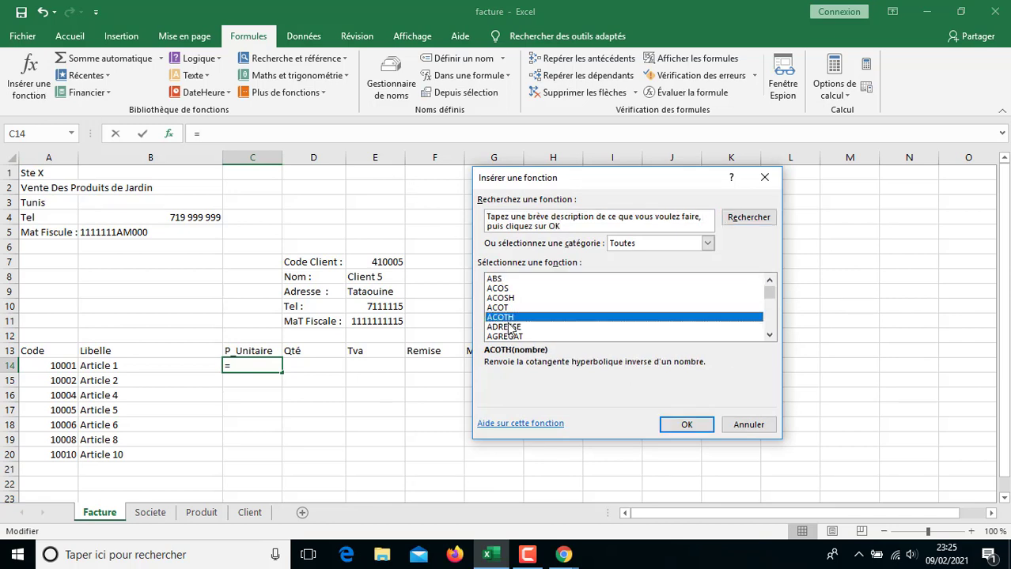
key("r")
left_click_drag(768, 336, 768, 336)
left_click(510, 336)
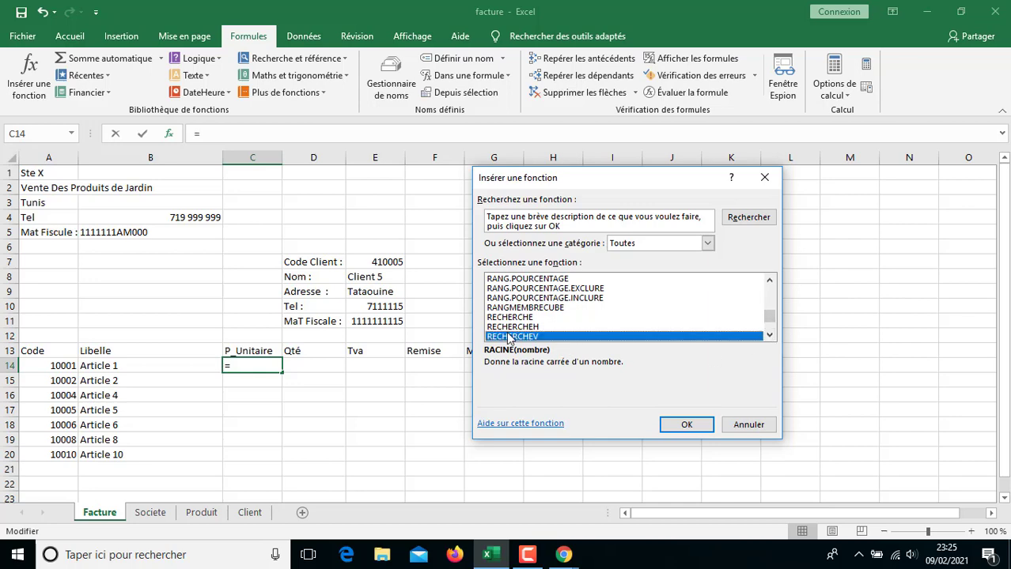
left_click(685, 424)
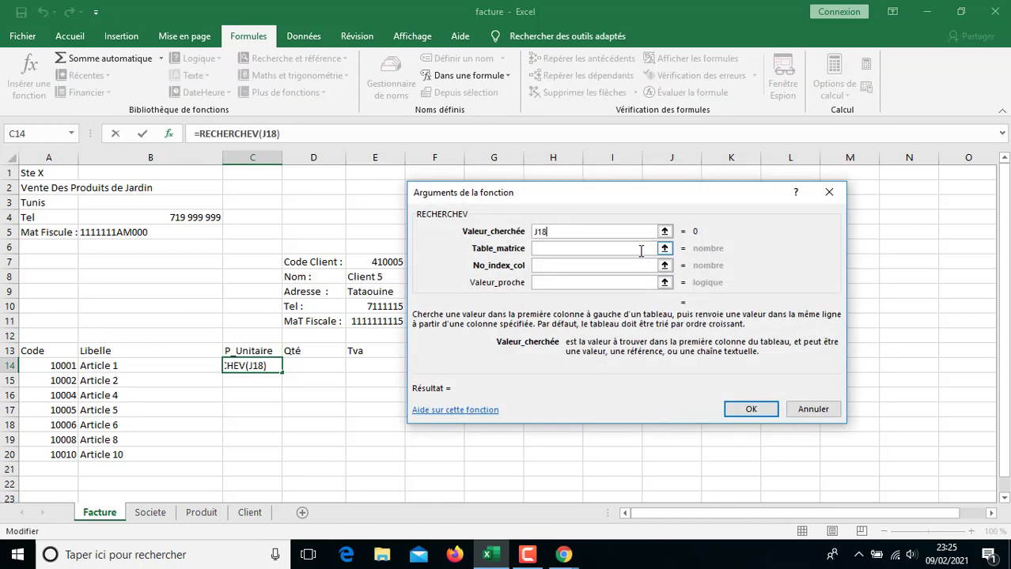
key("BackSpace")
key("BackSpace")
key("BackSpace")
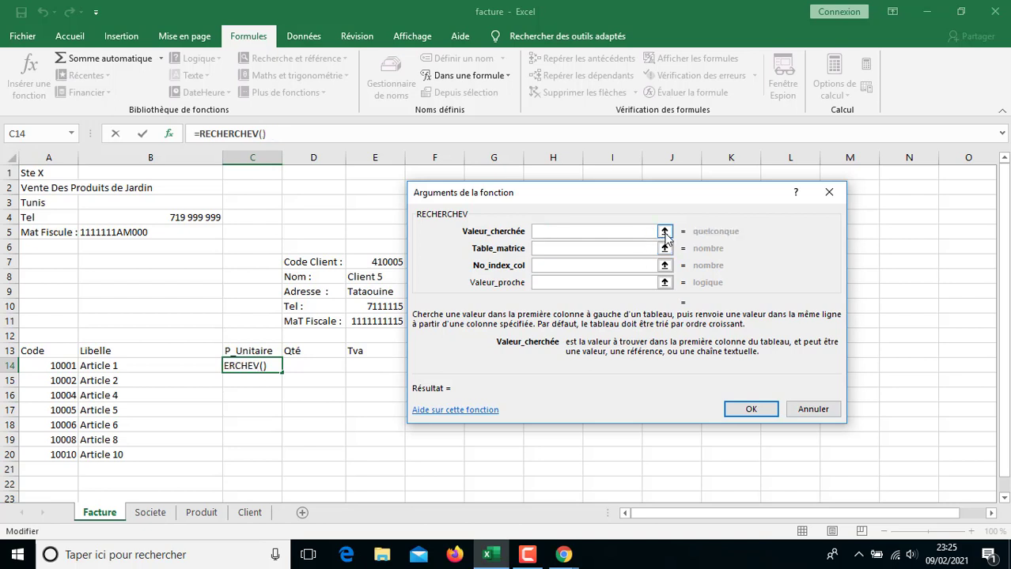
left_click(665, 234)
left_click(70, 368)
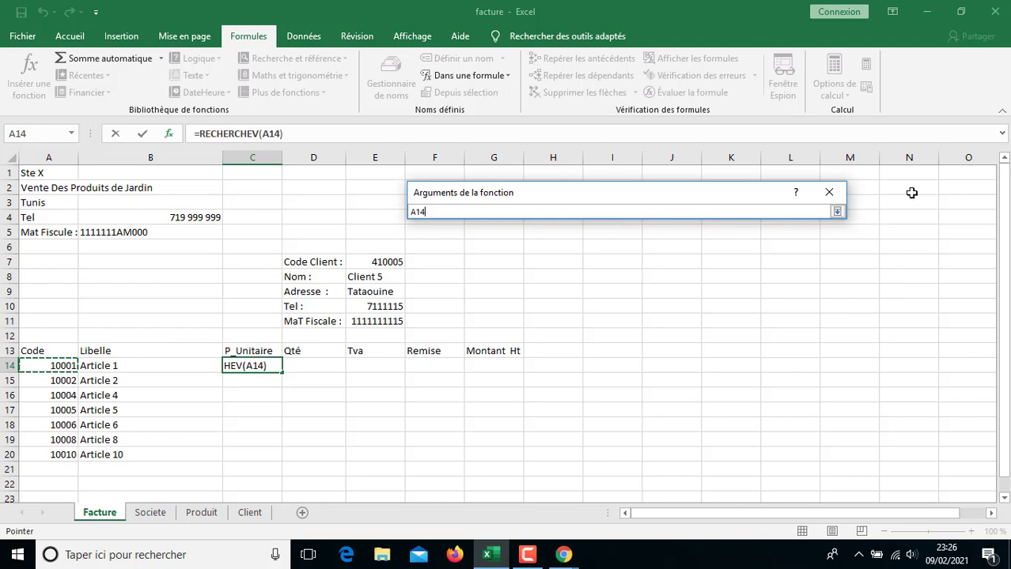
left_click(836, 211)
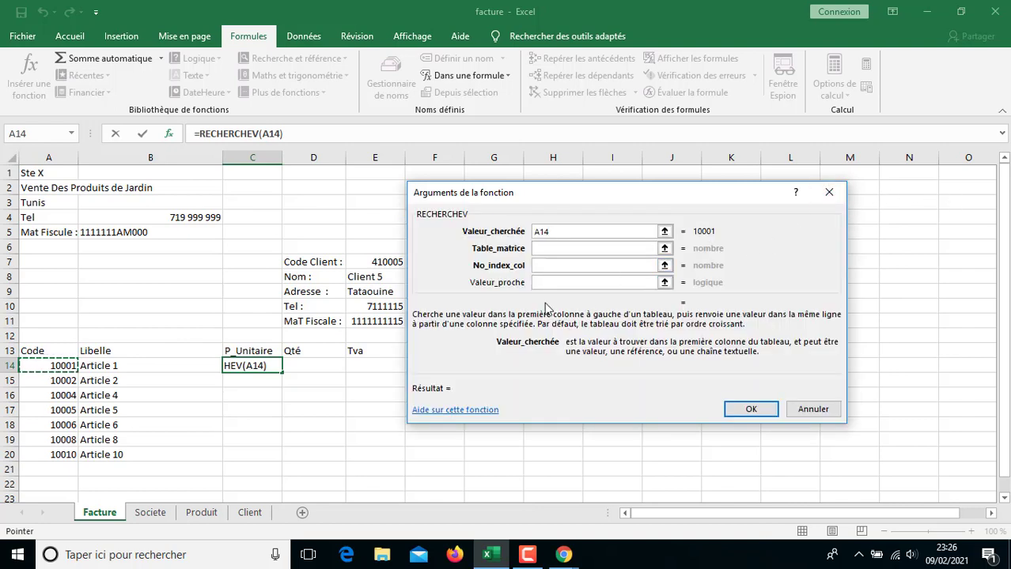
left_click(664, 249)
left_click(669, 246)
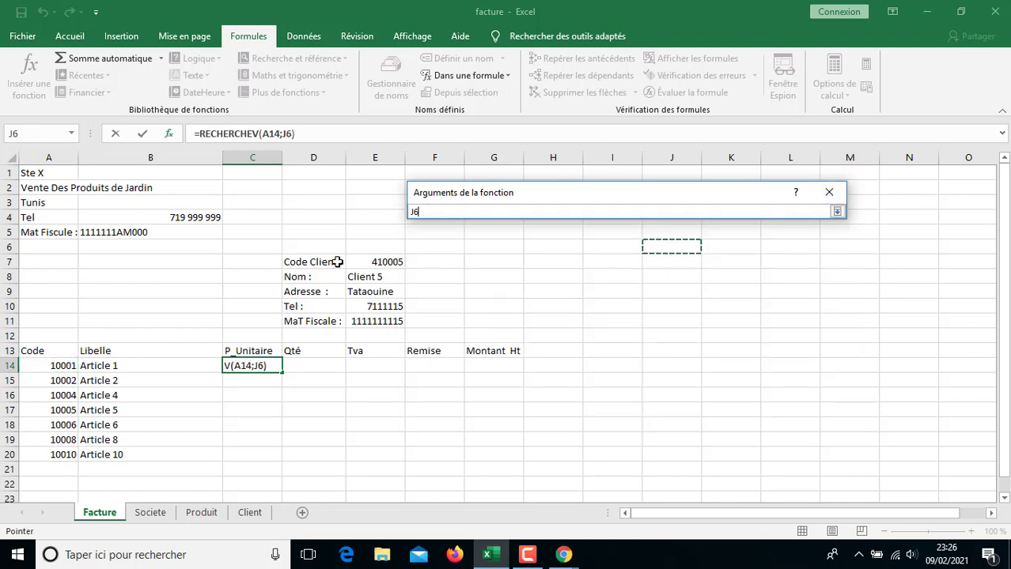
left_click(201, 514)
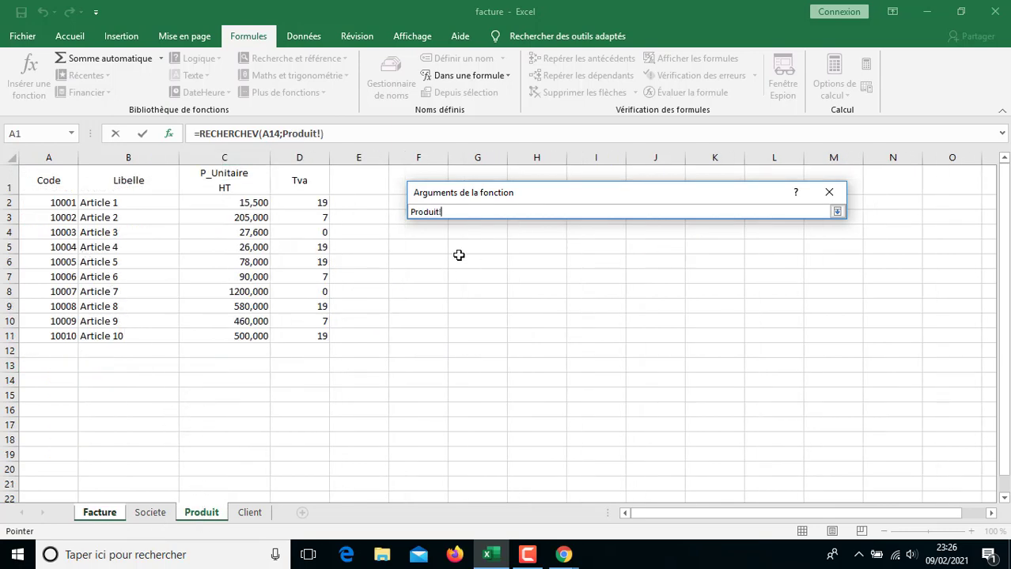
left_click(836, 211)
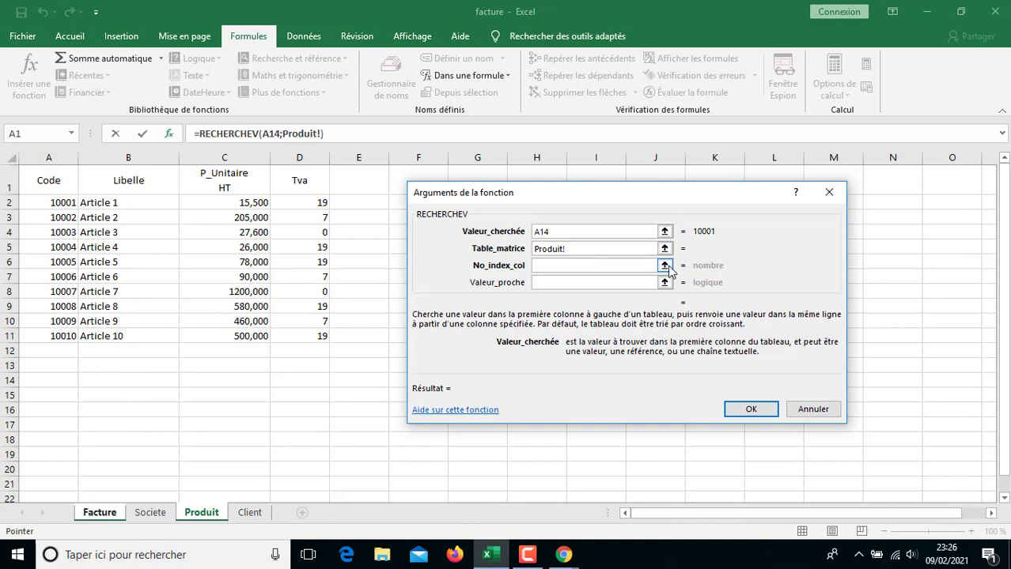
left_click(613, 265)
type("3")
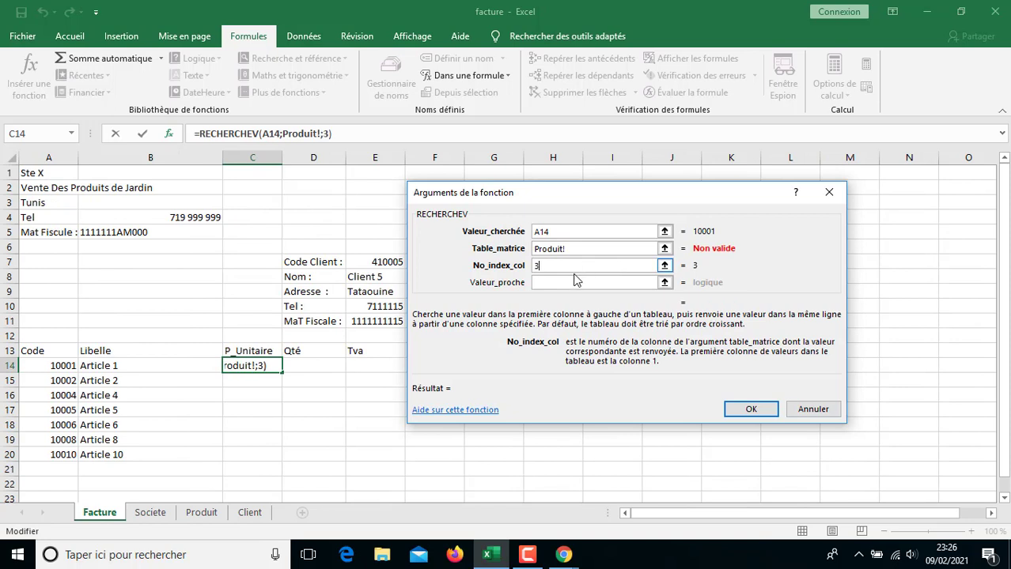
left_click(569, 284)
type("1")
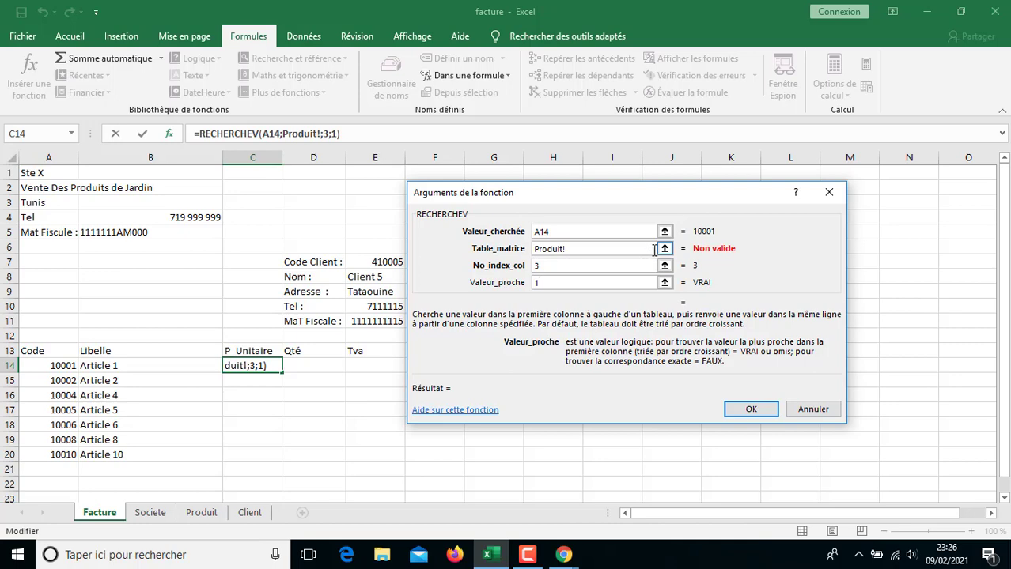
key("Return")
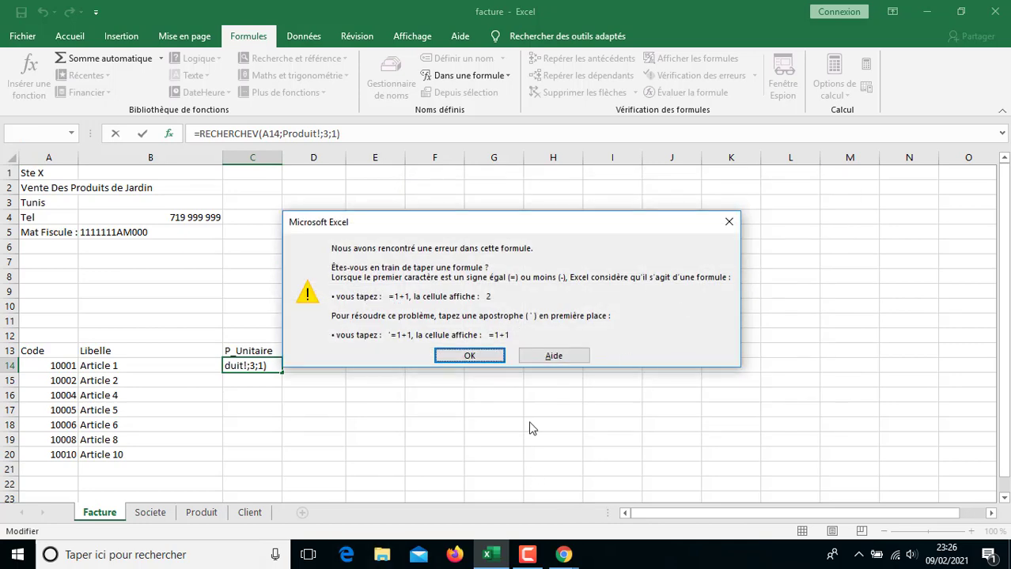
left_click(478, 355)
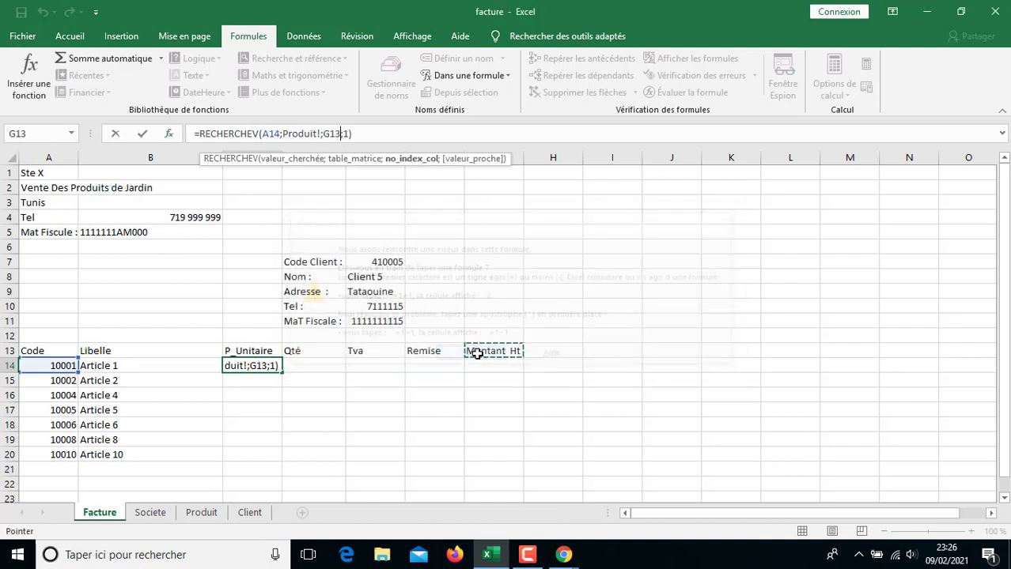
left_click(245, 393)
left_click(265, 367)
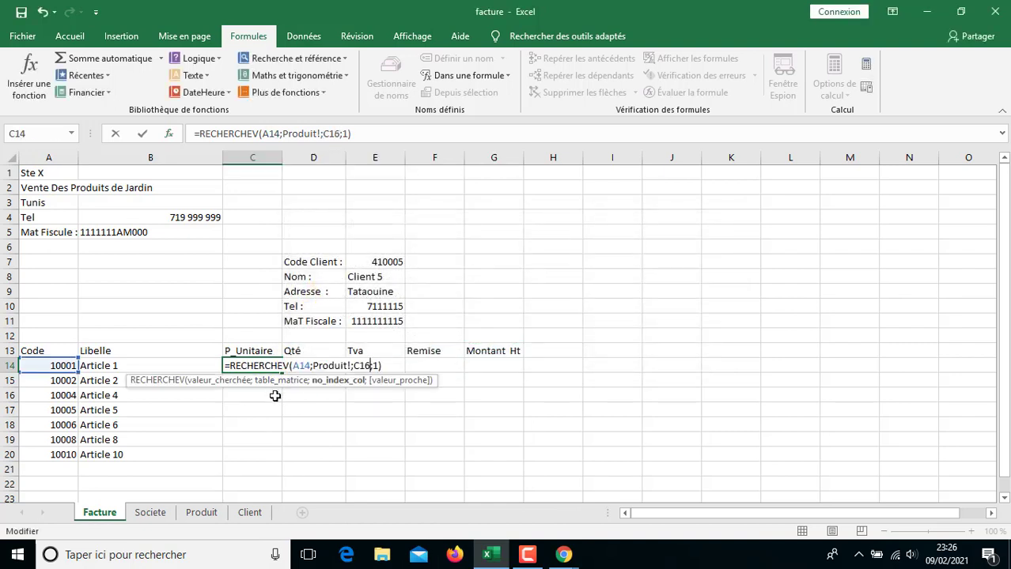
key("Escape")
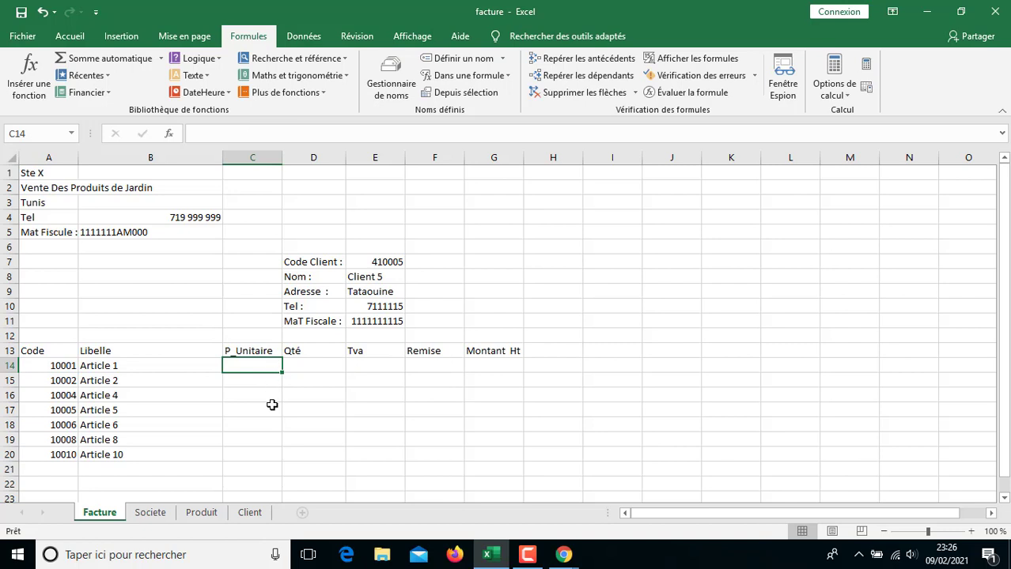
- Enter =RECHERCHEV(A14;produit;3;1) in C14 on the Facture sheet, selecting A2:D11 on the Produit sheet as the lookup table
type("=recher")
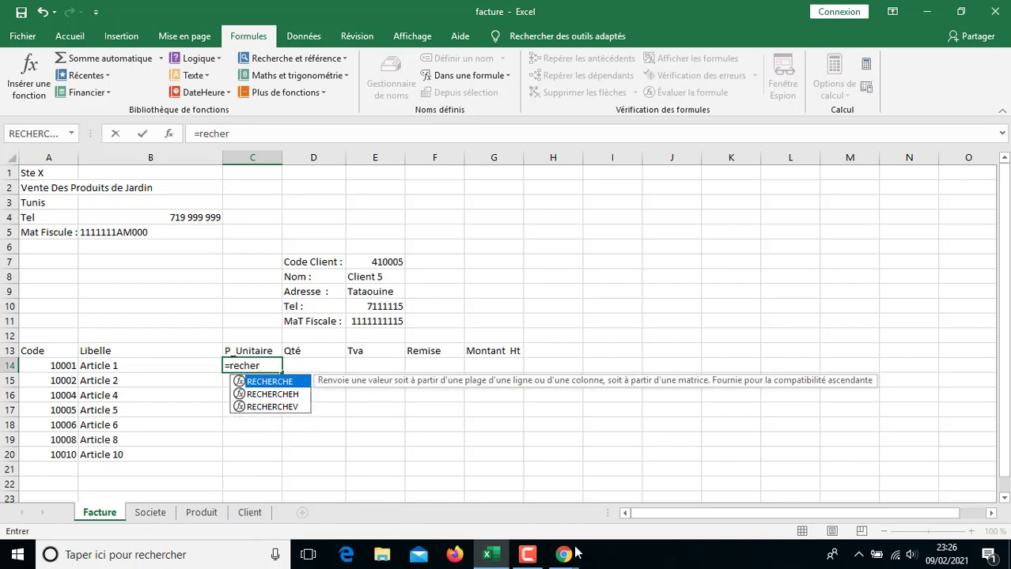
left_click(264, 408)
double_click(260, 404)
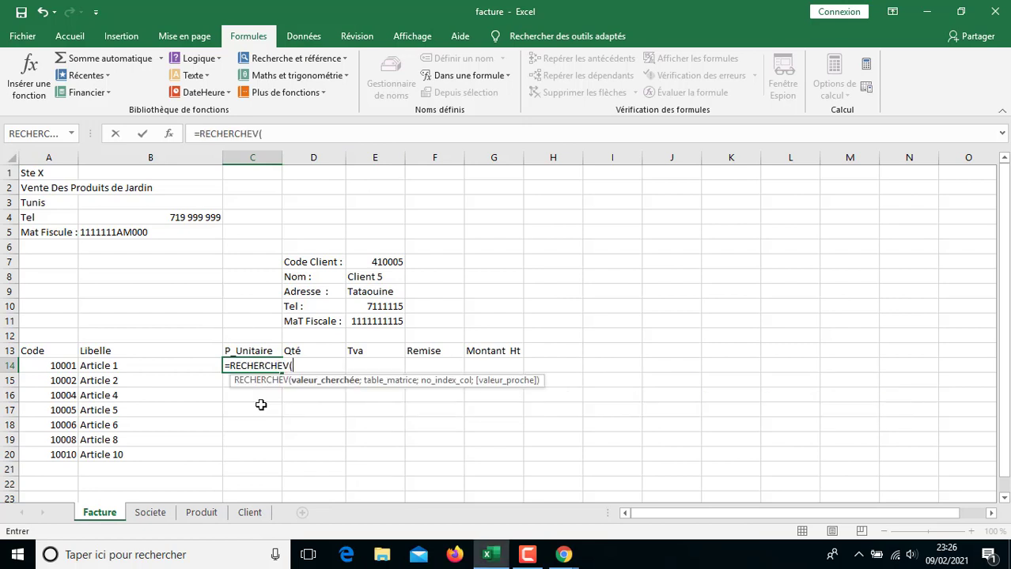
left_click(67, 367)
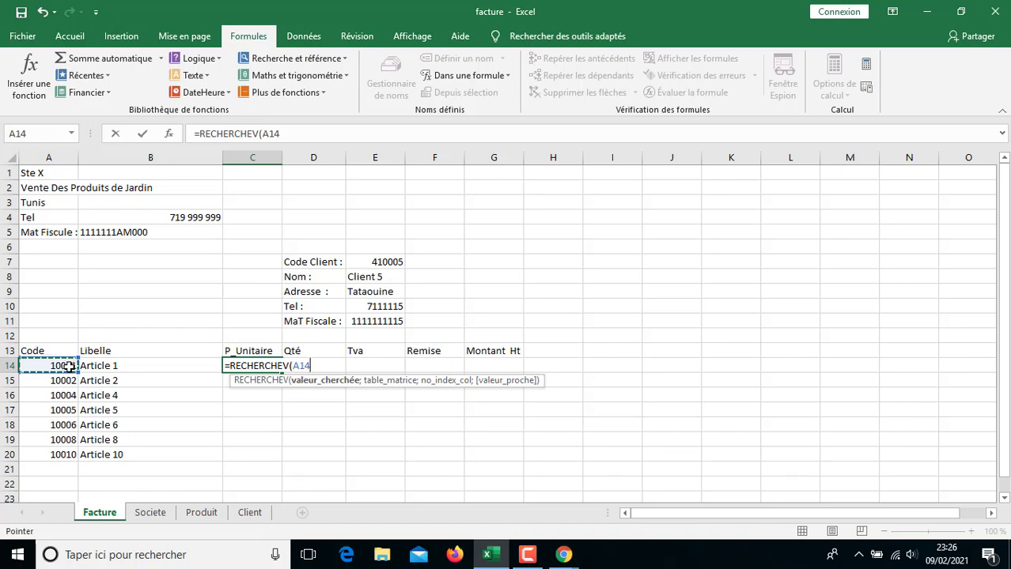
type(";")
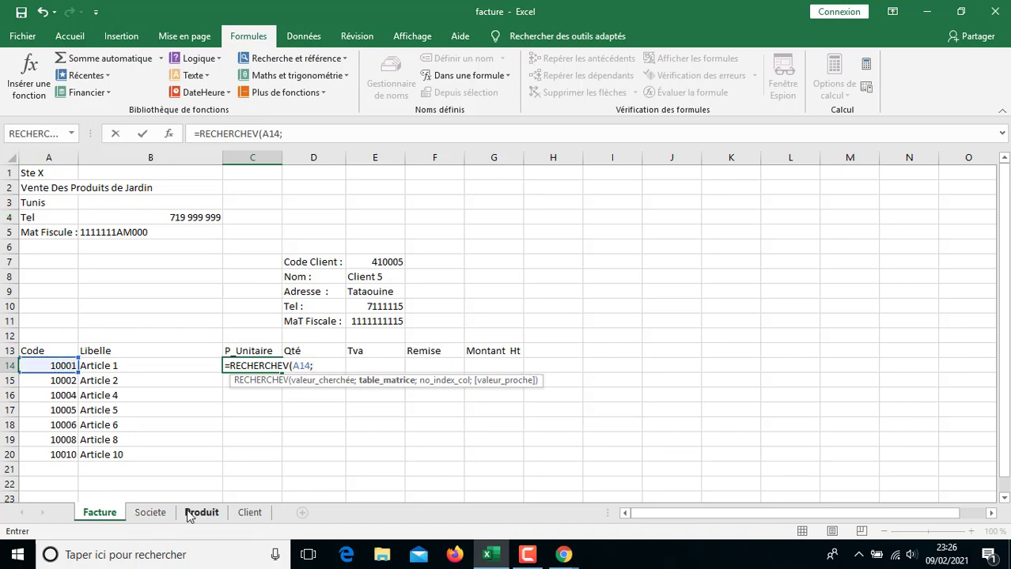
left_click(201, 513)
left_click_drag(32, 199, 288, 338)
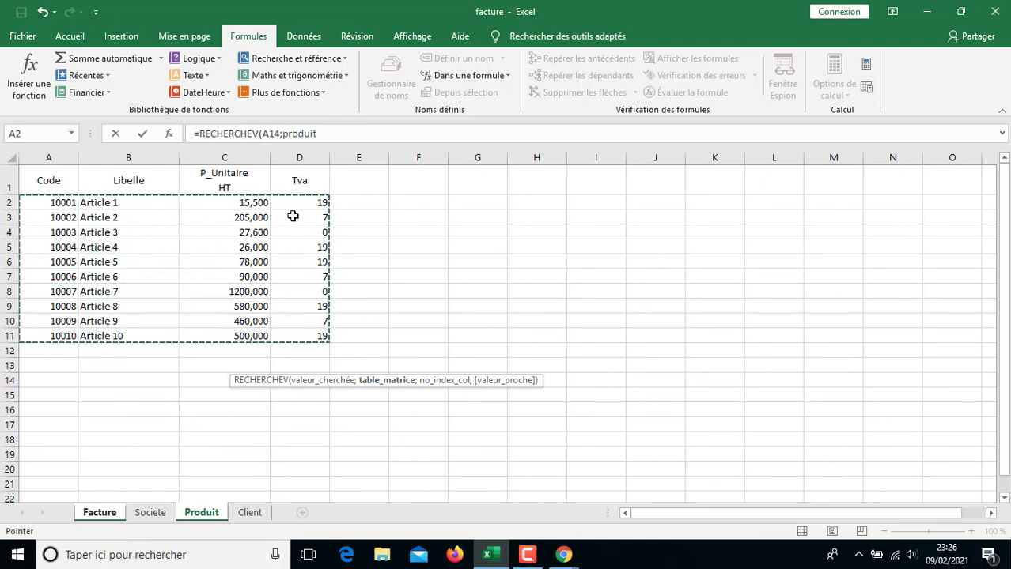
left_click(337, 134)
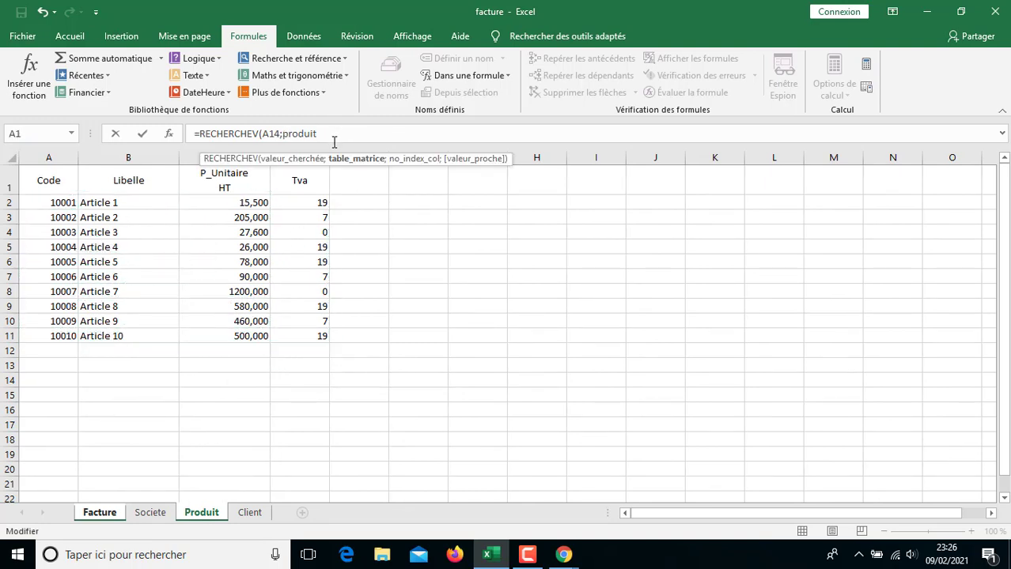
type(";")
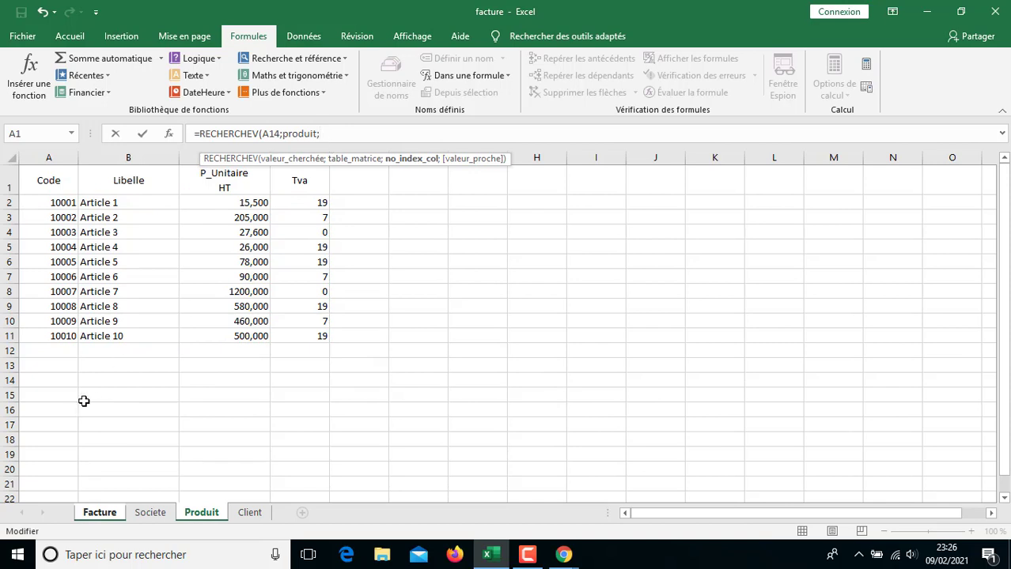
type("3;1)")
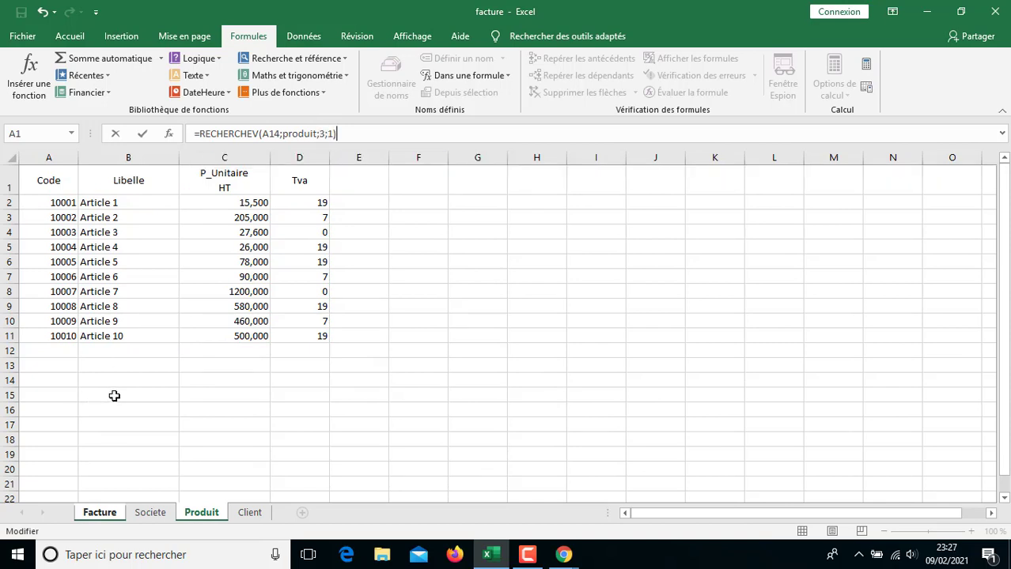
key("Return")
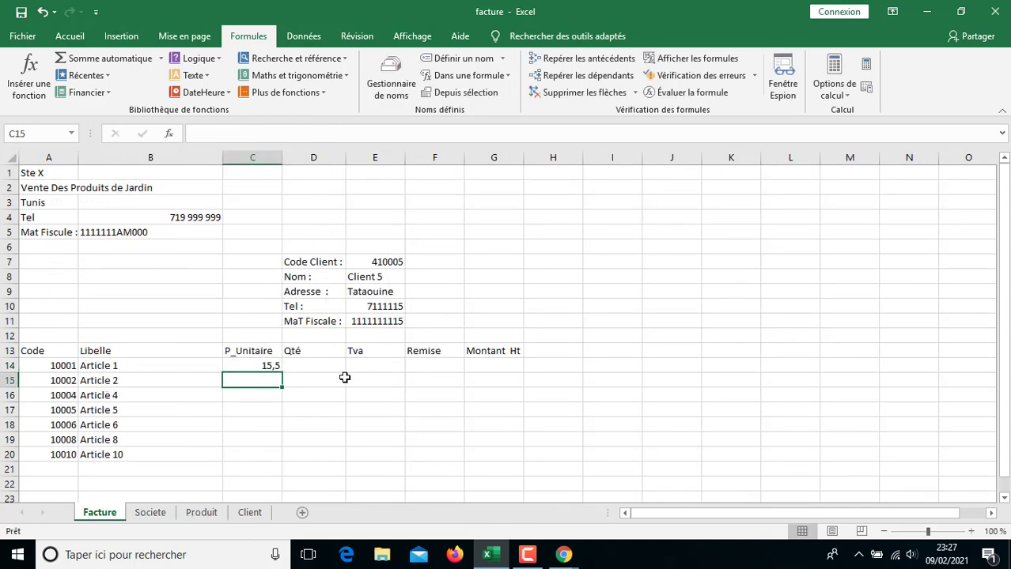
- Fill the P_Unitaire lookup formula from C14 down through C20
left_click(261, 366)
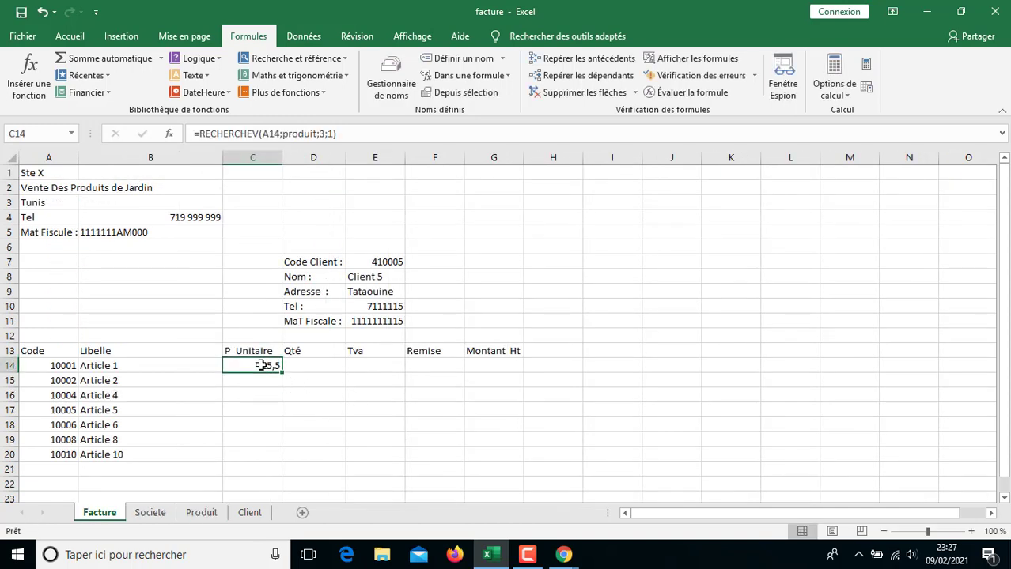
left_click_drag(261, 365, 255, 454)
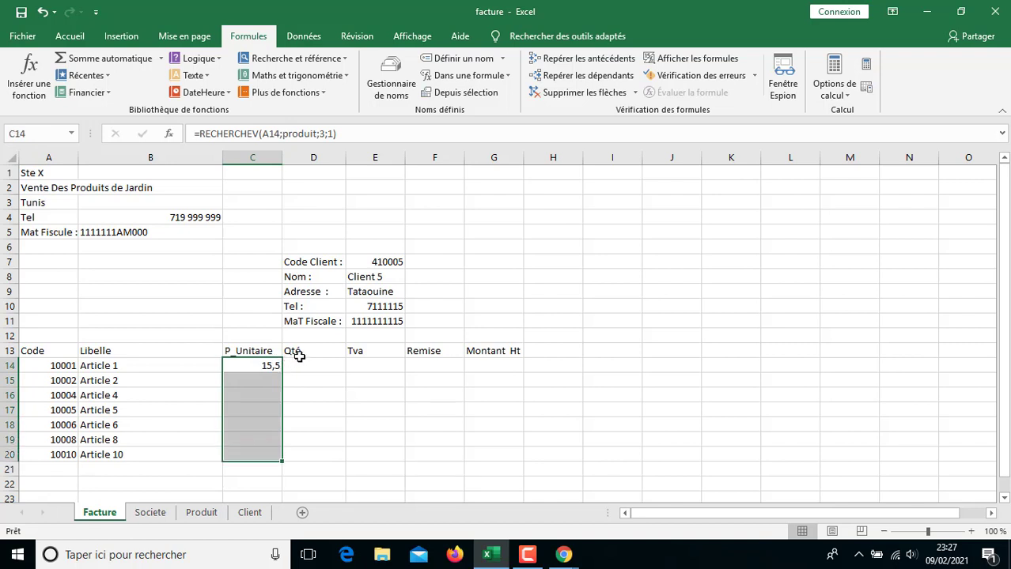
key("ctrl+d")
- Enter the quantities 10, 15, 5, 100, 5, 7 and 20 in the Qté column from D14 to D20
left_click(313, 367)
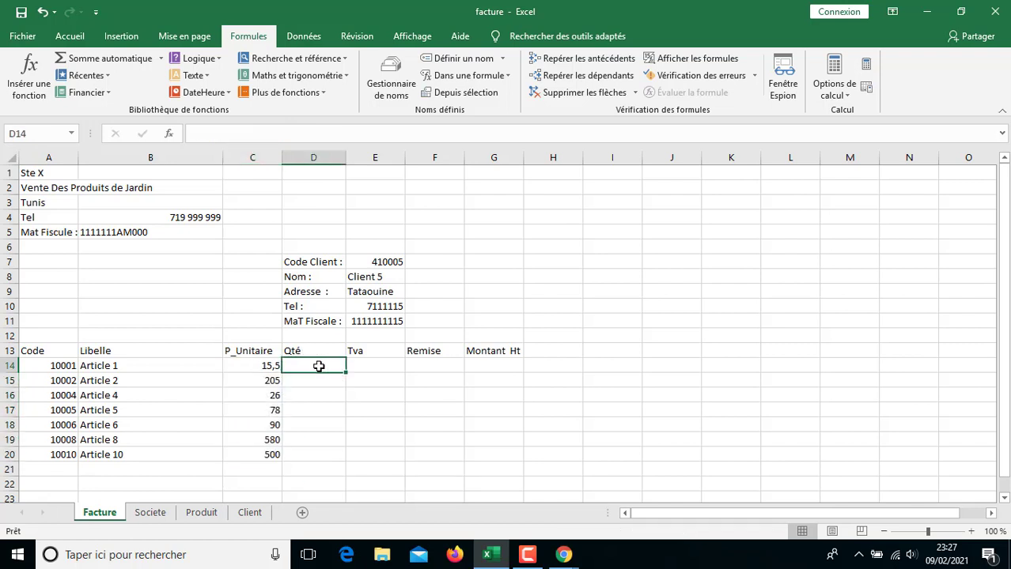
type("10")
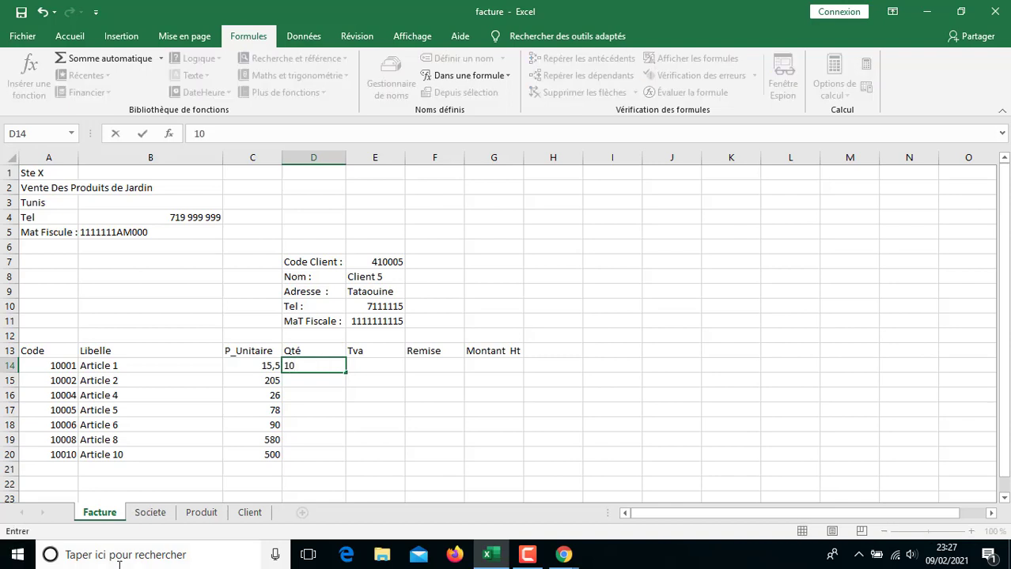
key("Return")
type("15")
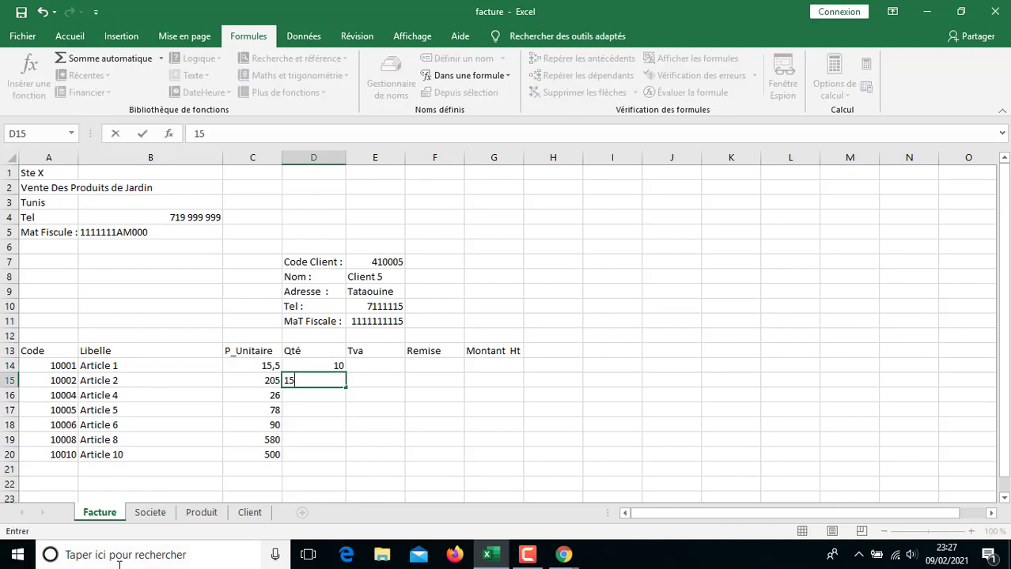
key("Return")
type("5")
key("Return")
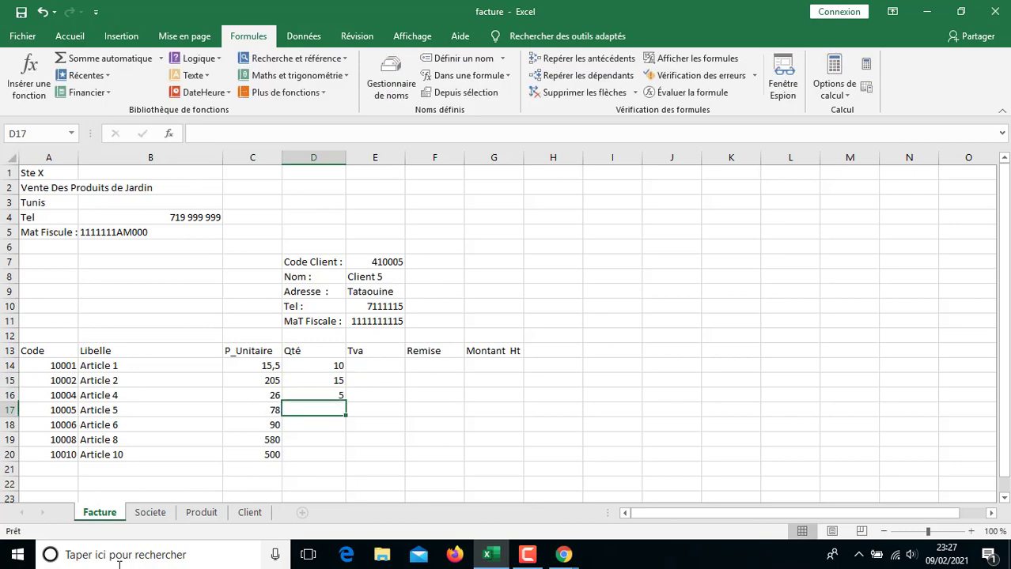
type("100")
key("Return")
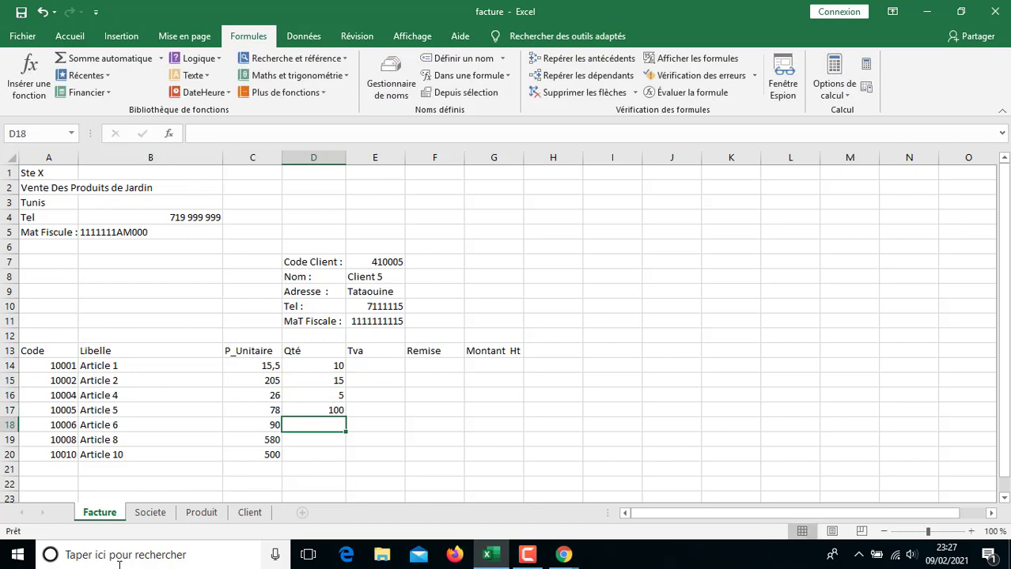
type("5")
key("Return")
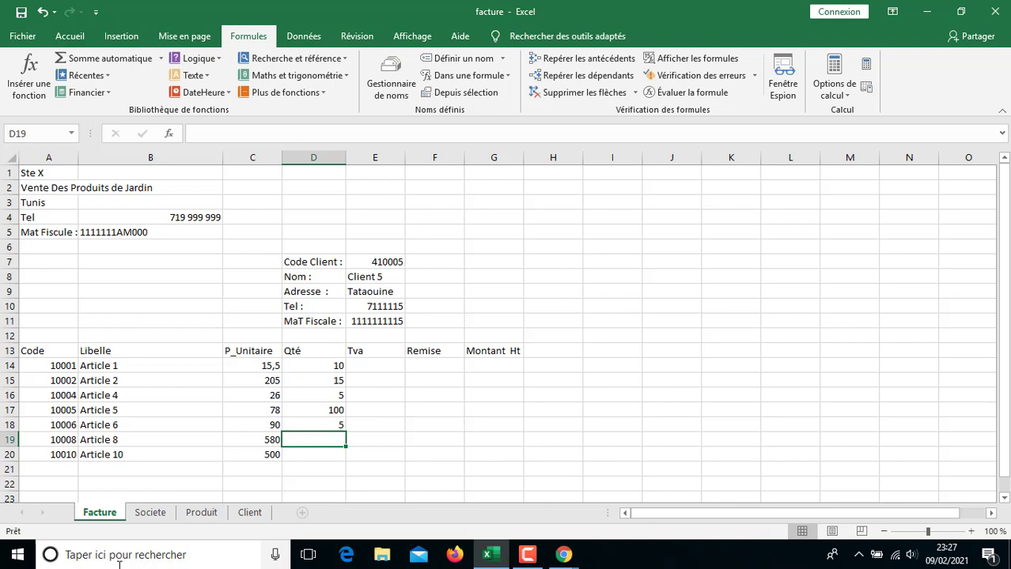
type("7")
key("Return")
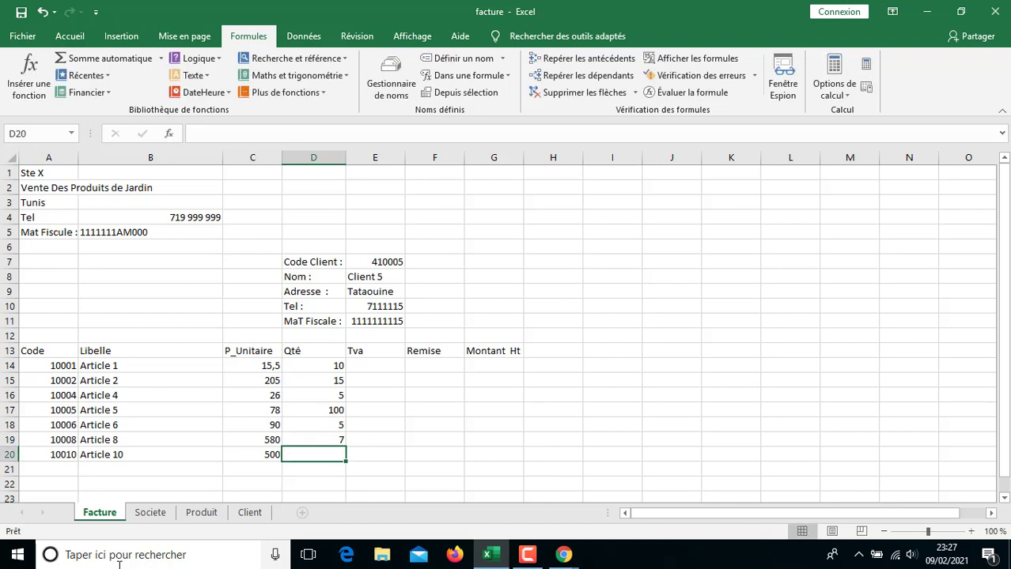
type("20")
key("Return")
- Insert the RECHERCHEV function in E14, the first cell under Tva
key("Up")
key("Up")
key("Up")
key("Up")
key("Up")
key("Up")
key("Up")
key("Right")
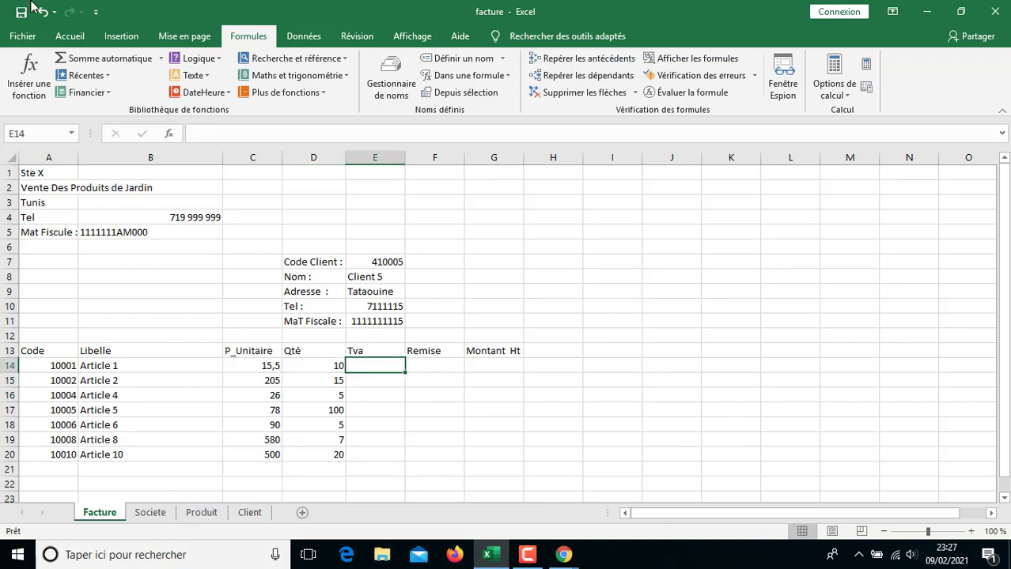
left_click(28, 76)
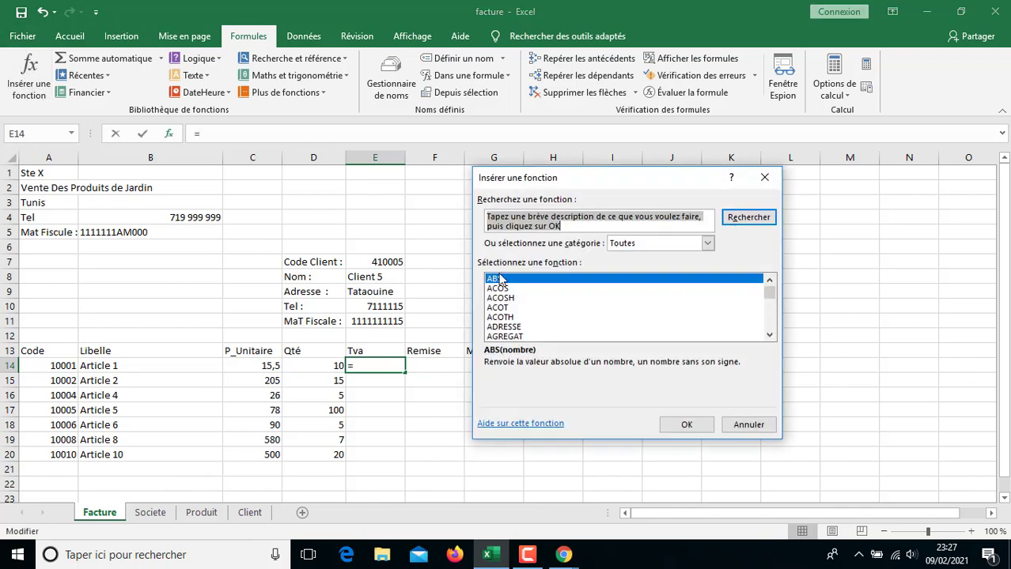
type("r")
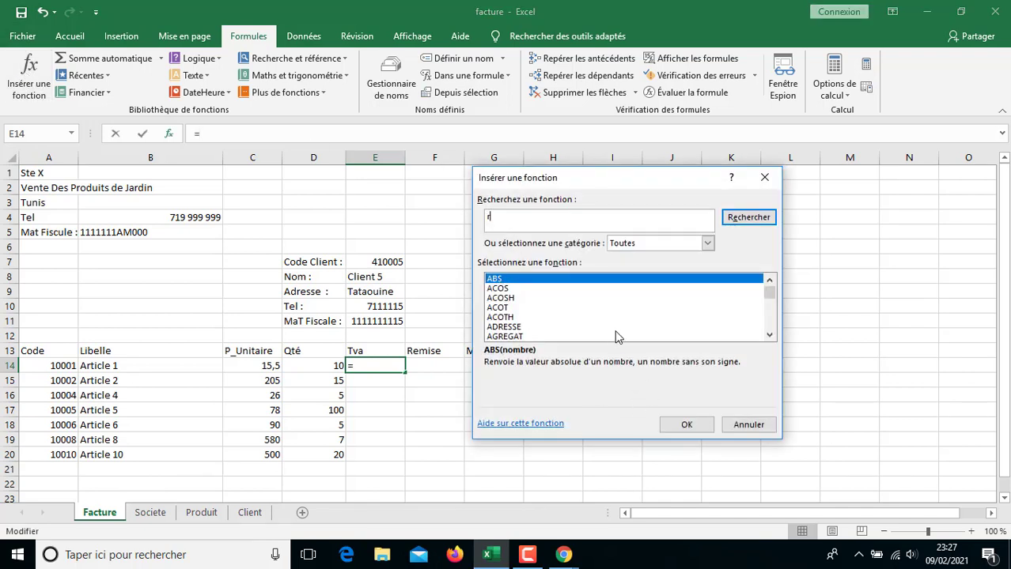
left_click(500, 327)
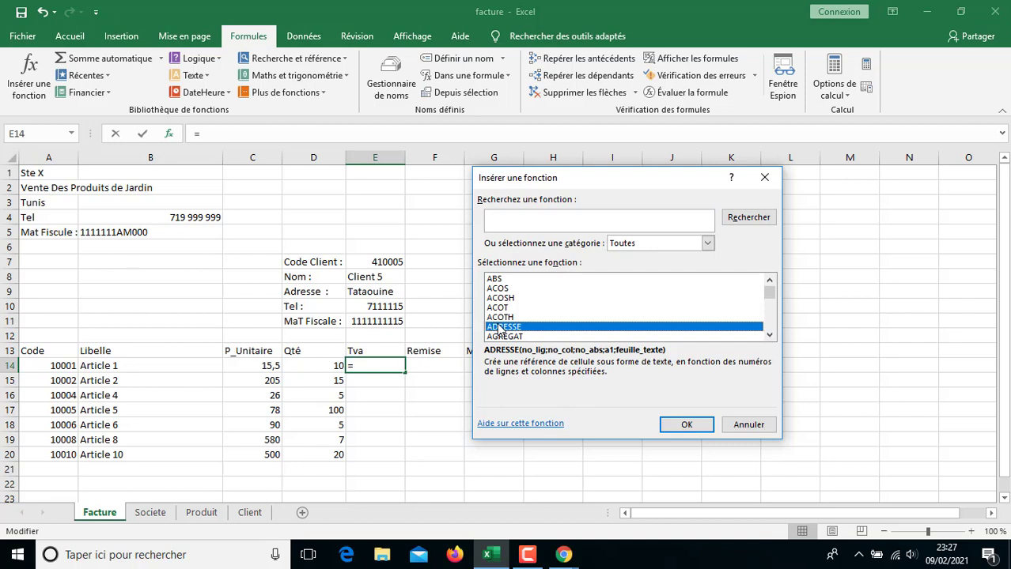
key("r")
left_click_drag(768, 335, 772, 340)
left_click(534, 336)
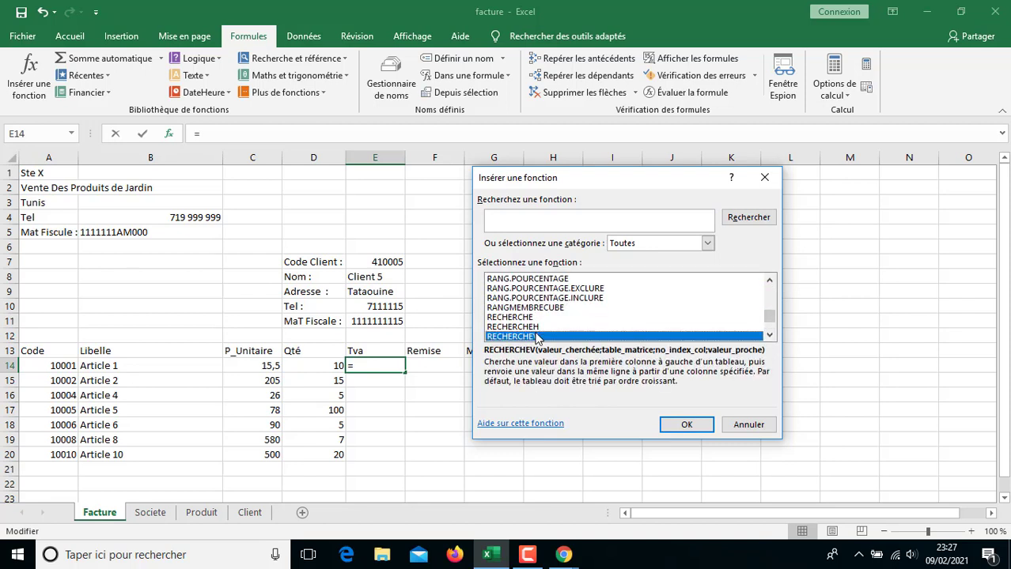
left_click(685, 425)
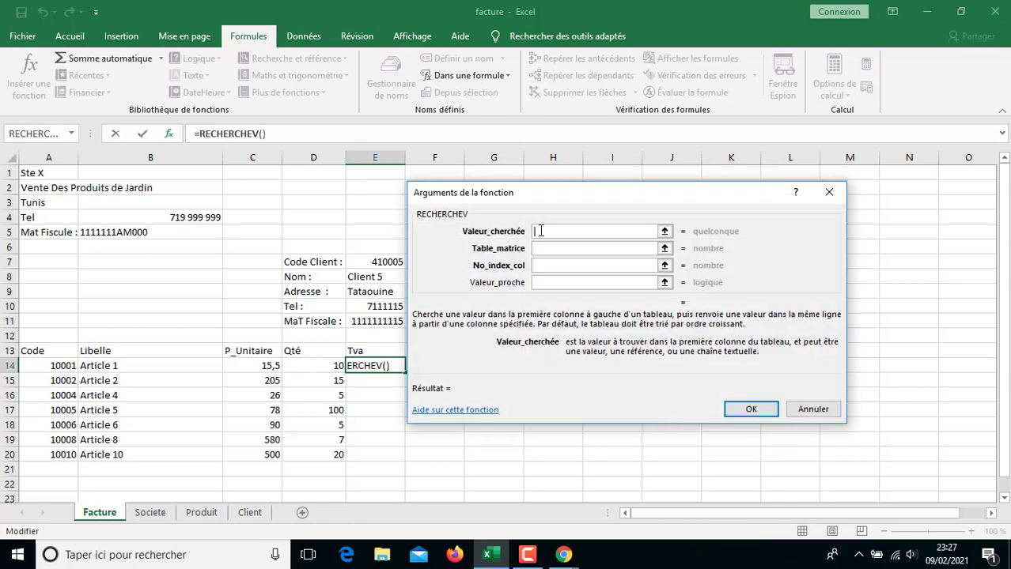
- Set the lookup value to A14 and the lookup table to A2:D11 on the Produit sheet
left_click(665, 231)
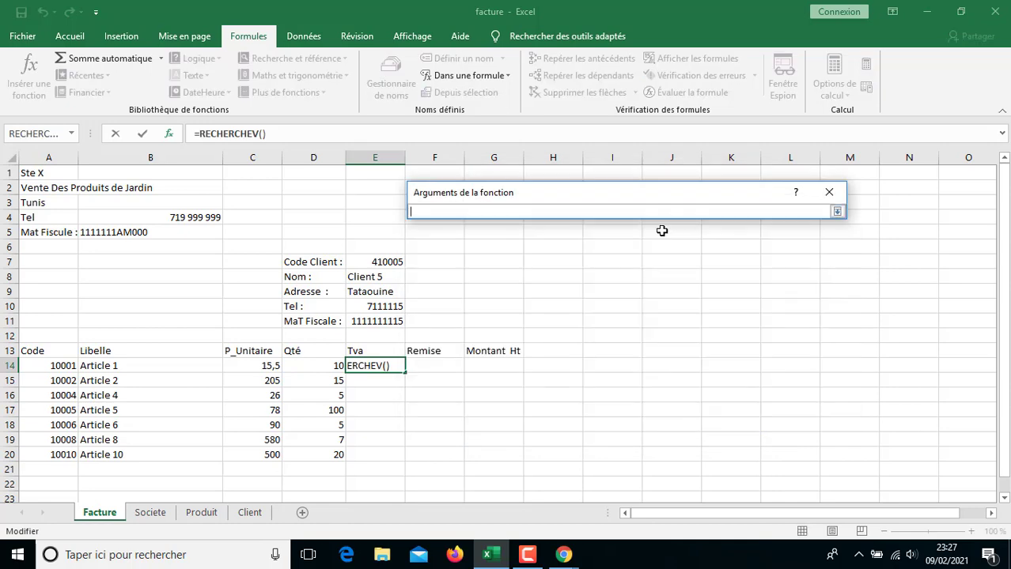
left_click(62, 365)
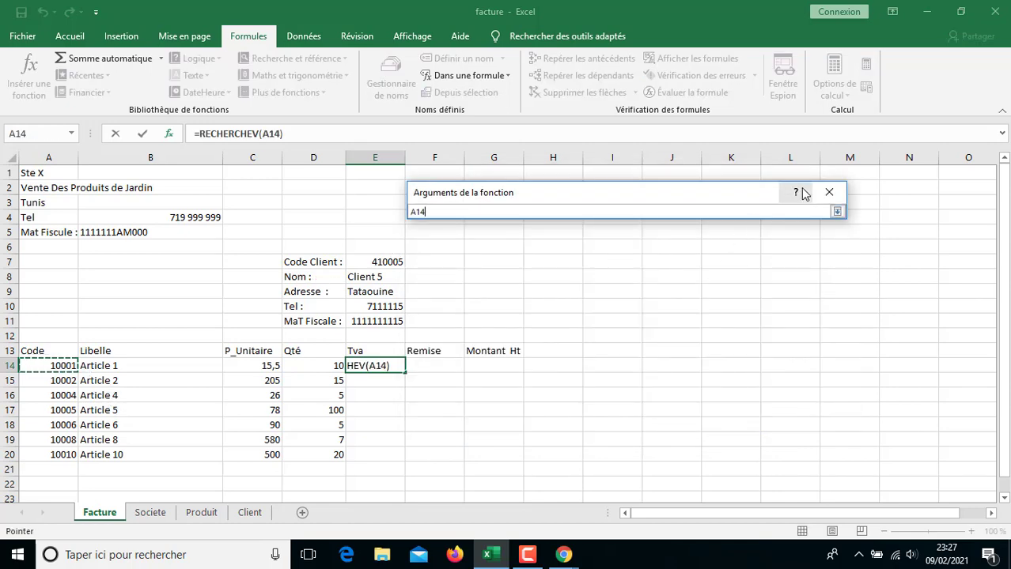
left_click(828, 193)
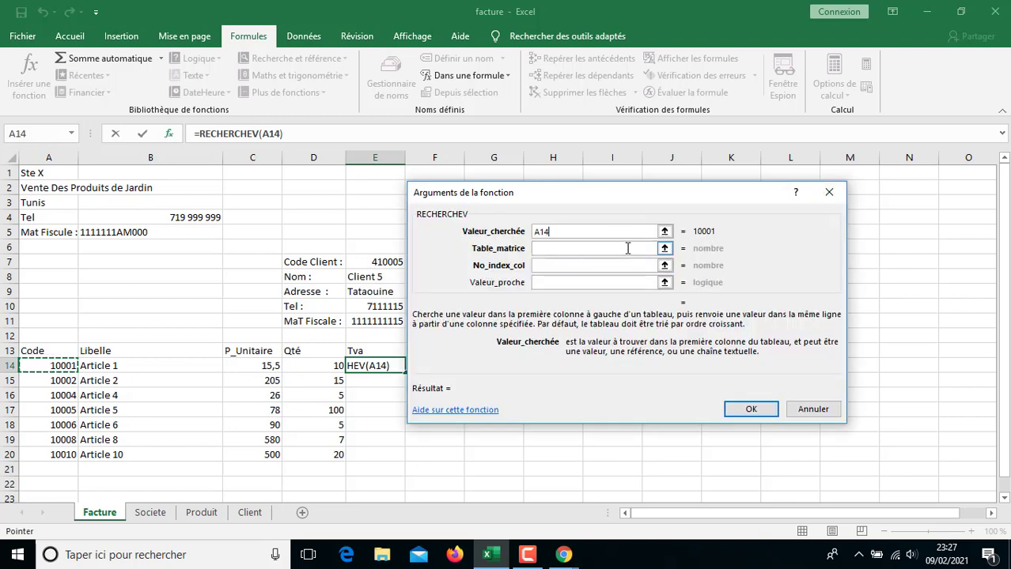
left_click(666, 250)
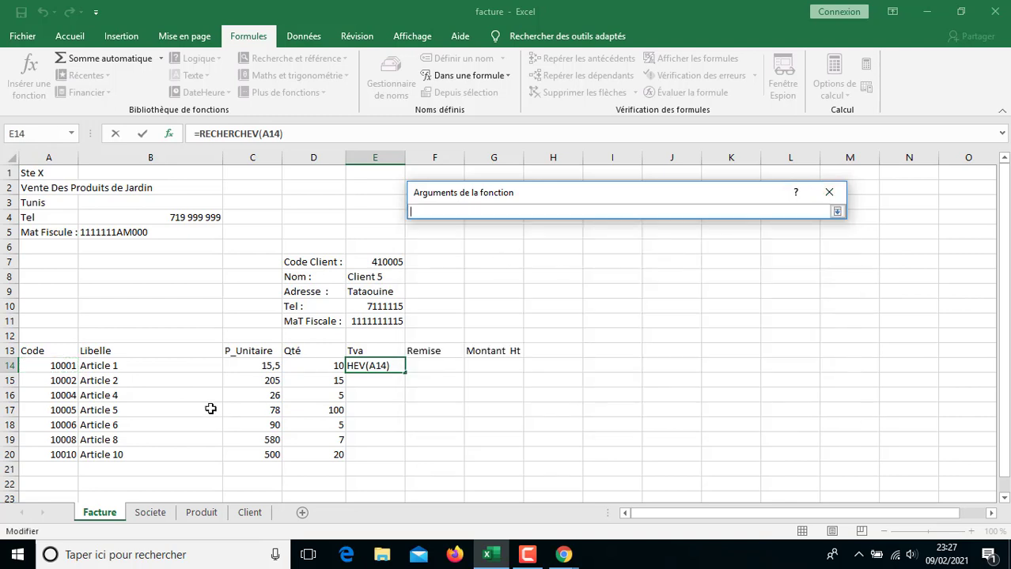
left_click(212, 514)
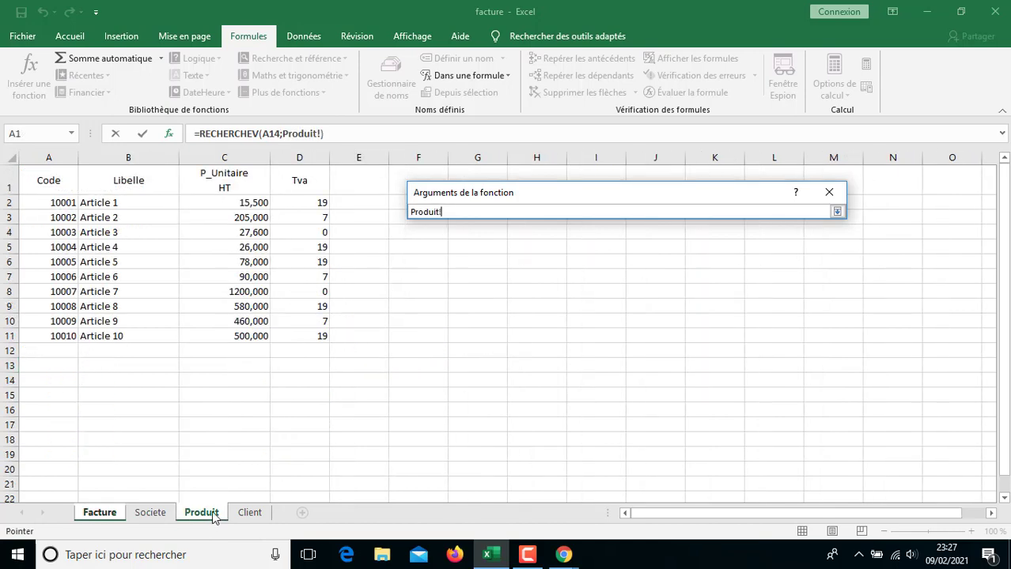
left_click_drag(57, 204, 308, 339)
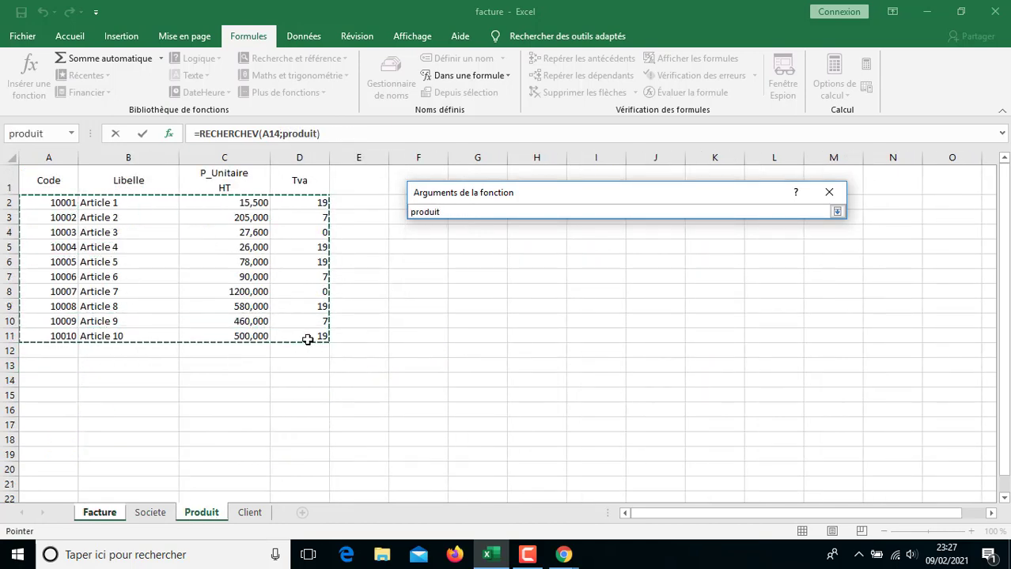
left_click(837, 198)
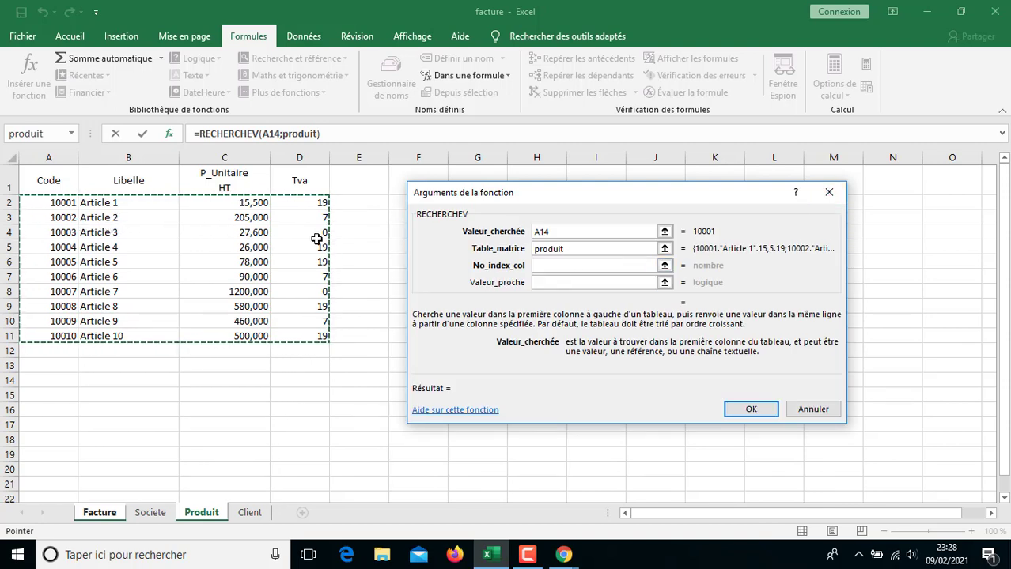
- Set the column index to 4 and Valeur_proche to 1, completing =RECHERCHEV(A14;produit;4;1) in E14
left_click(550, 266)
type("4")
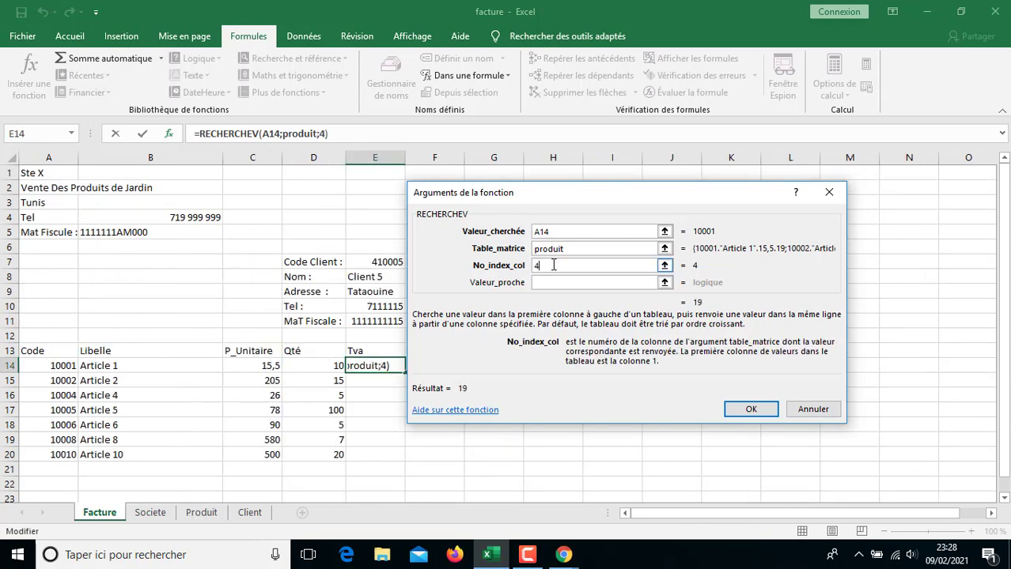
left_click(543, 284)
left_click(543, 282)
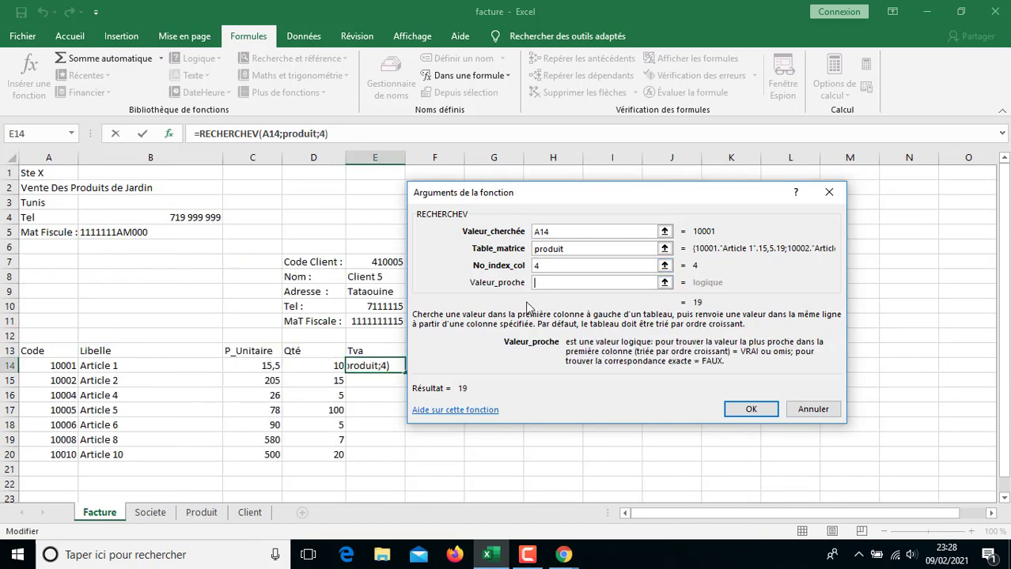
type("1")
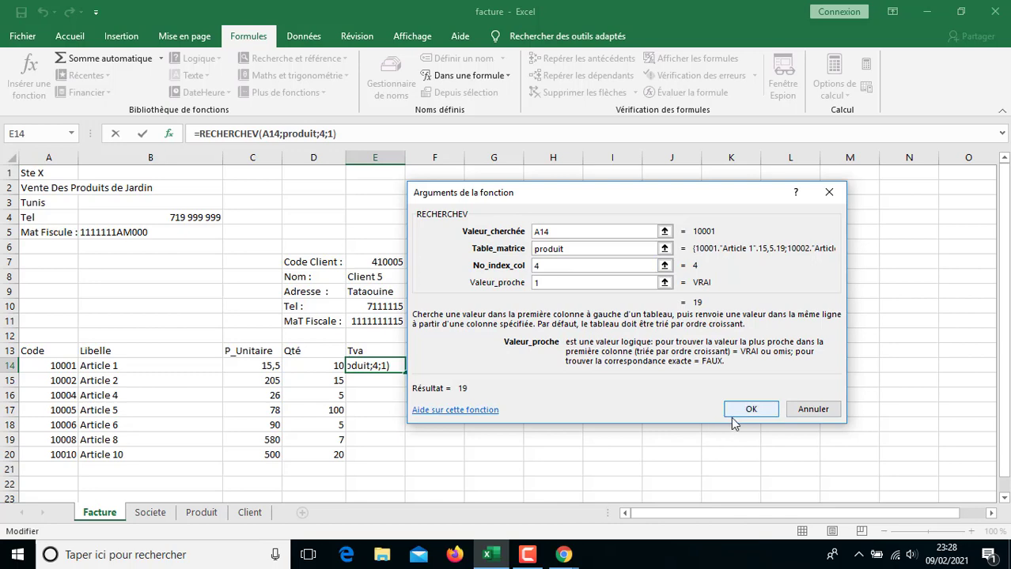
left_click(744, 410)
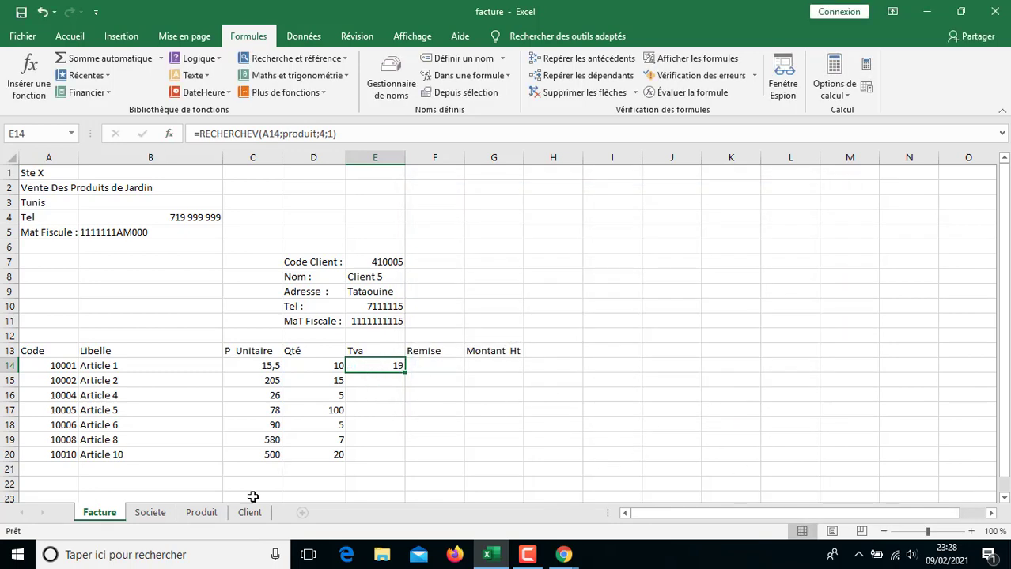
- Fill the Tva lookup formula from E14 down through E20
left_click_drag(375, 366, 494, 365)
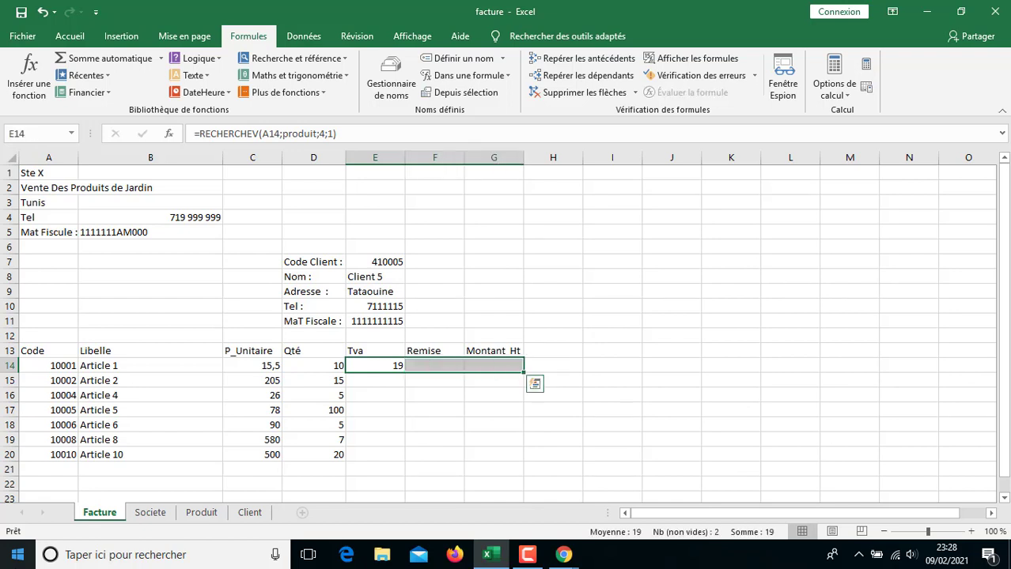
left_click(253, 365)
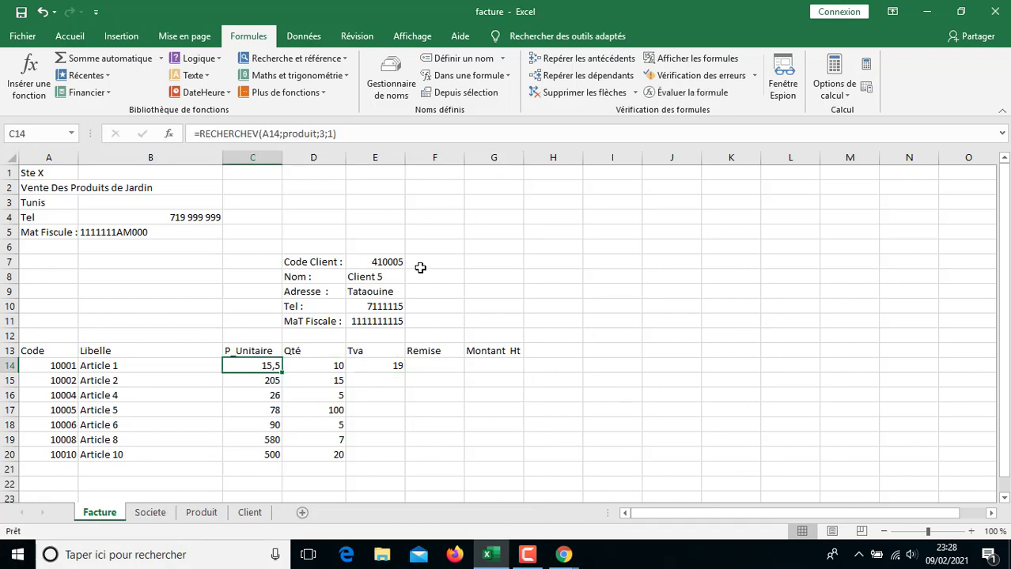
left_click(373, 366)
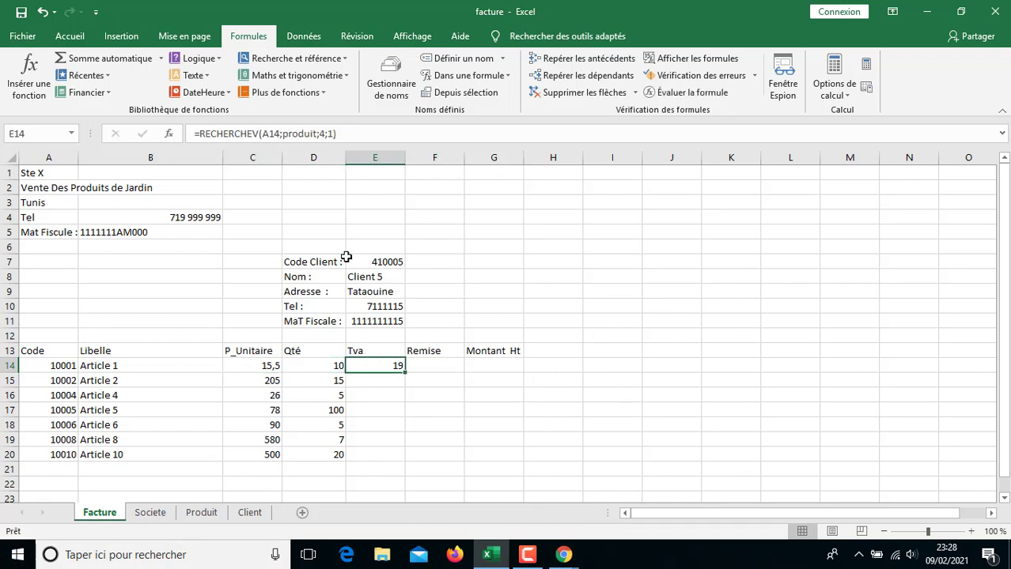
key("shift+Down")
key("shift+Down")
key("shift+Down")
key("shift+Down")
key("shift+Down")
key("shift+Down")
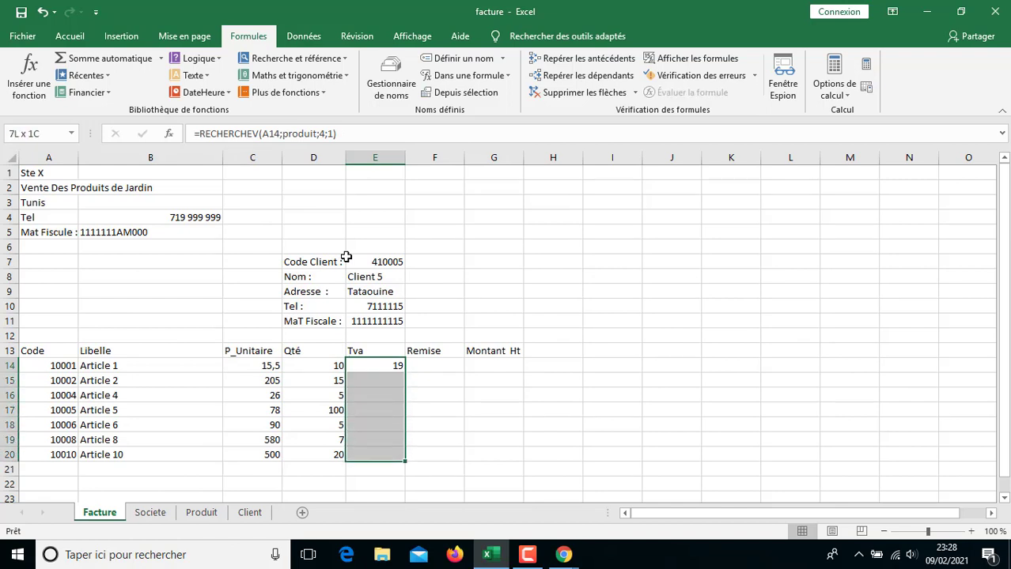
key("ctrl+b")
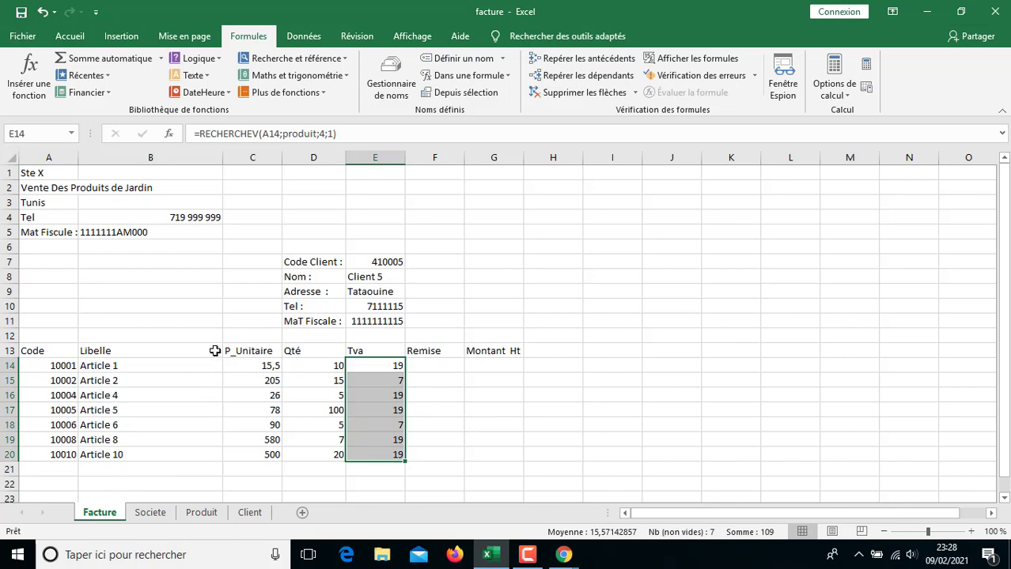
- Change the Tva of Article 2 to 0 on the Produit sheet and return to Facture to check the linked rate
left_click(202, 517)
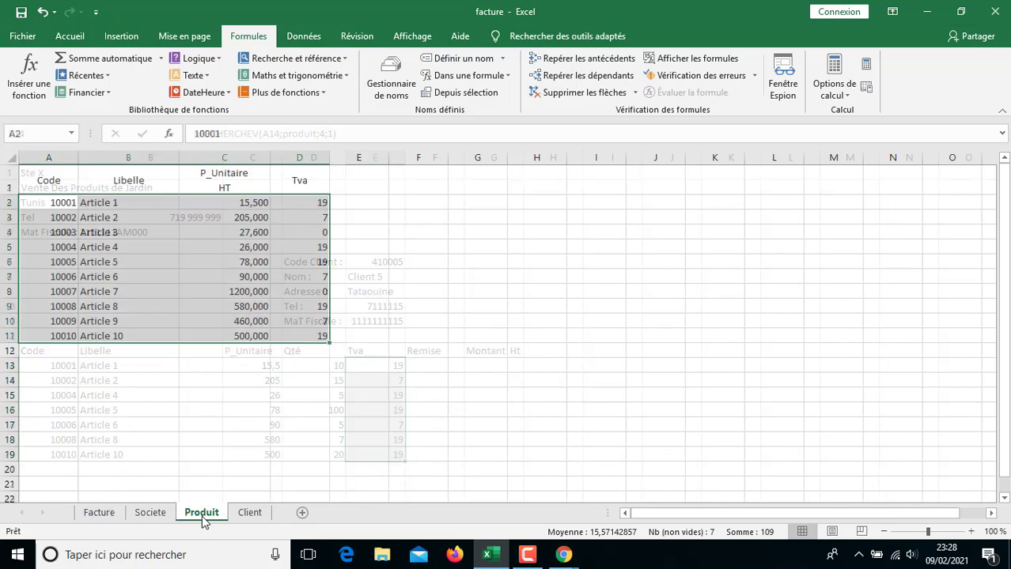
left_click(321, 217)
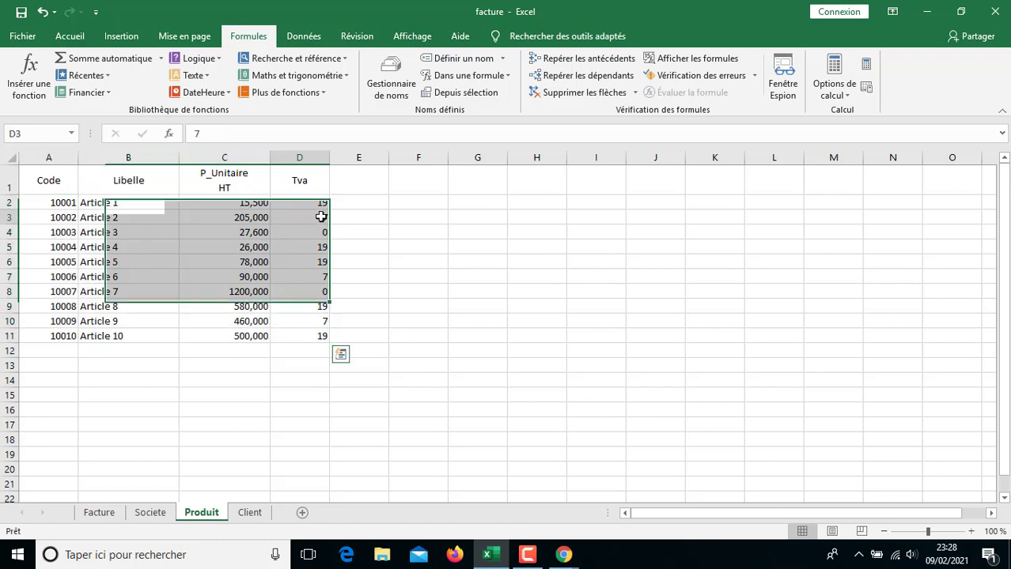
type("0")
key("Return")
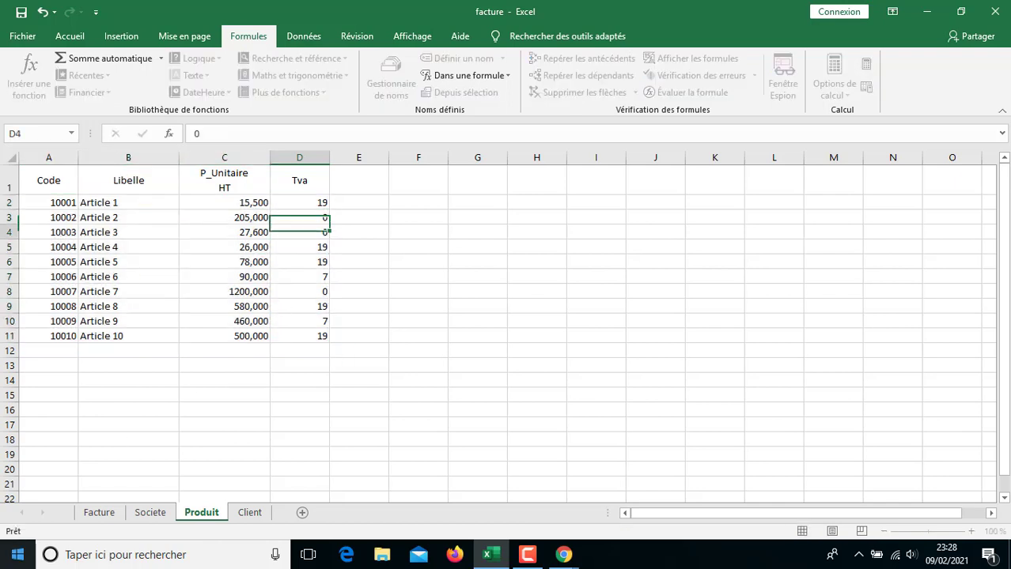
left_click(101, 512)
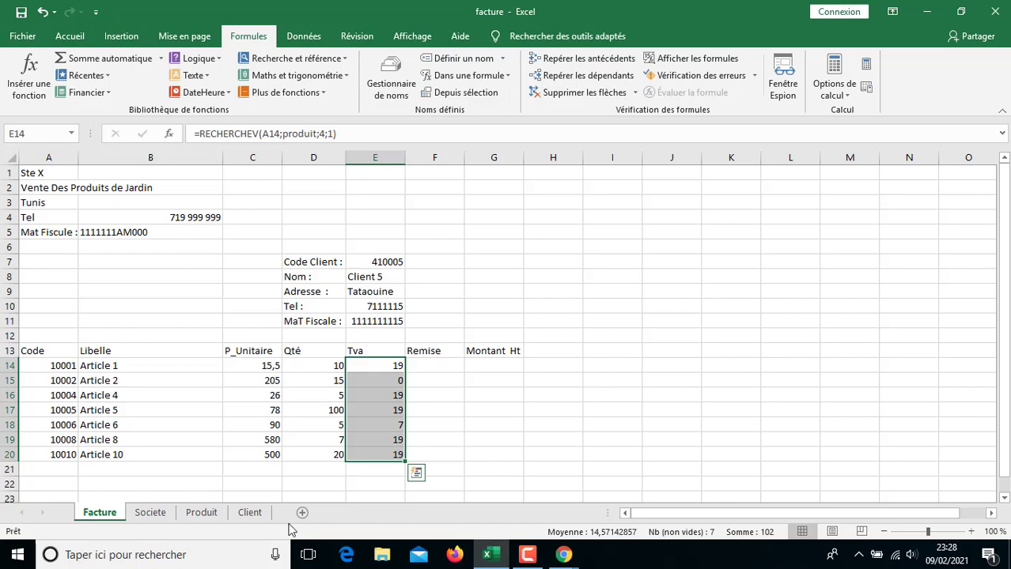
- Review the client table's Smvtva and Type Client columns on the Client sheet, and return to Facture
left_click(247, 514)
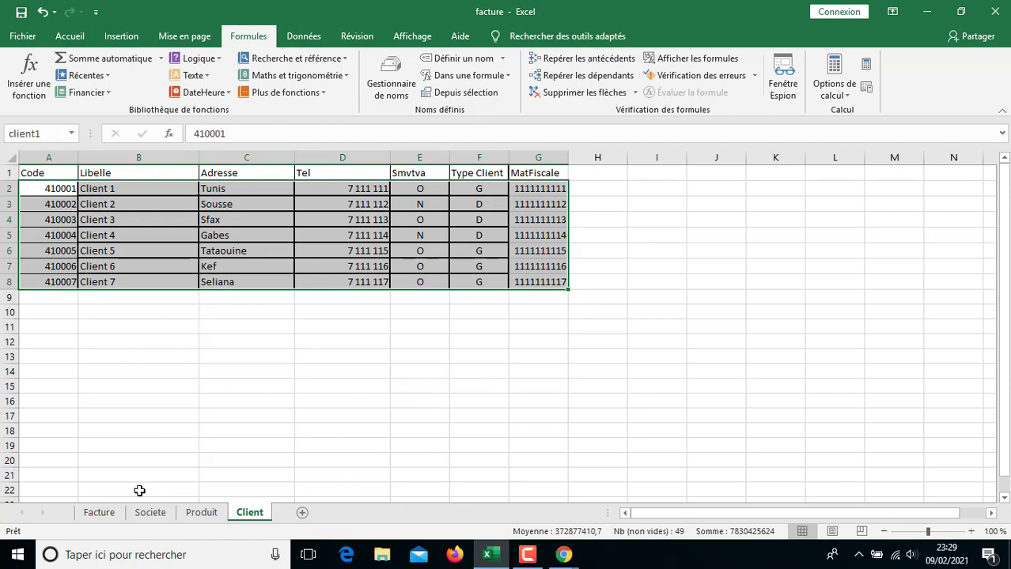
left_click(100, 512)
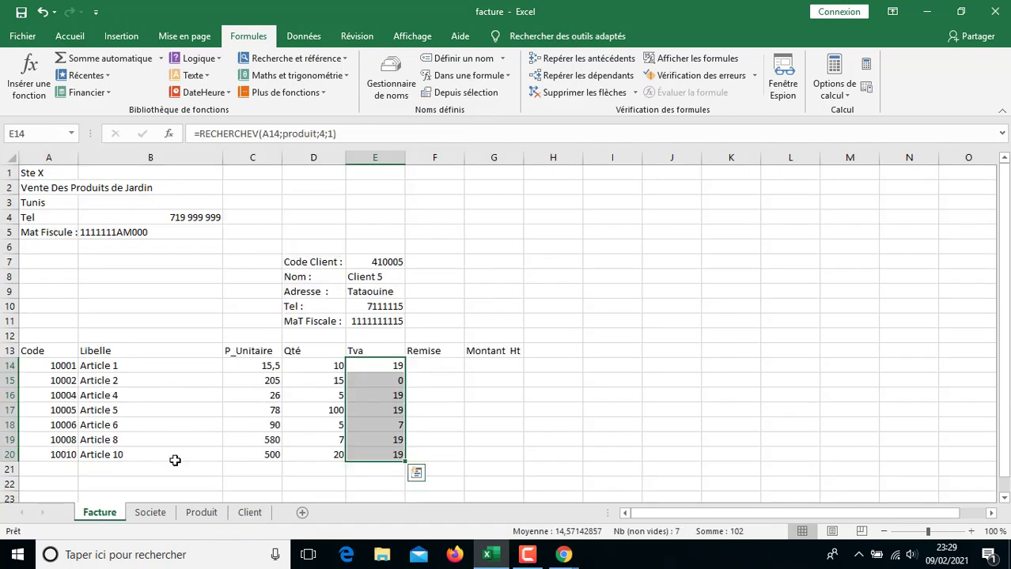
- Write the formula =SI(Client!F2="G3";5;0) for the first invoice line's Remise in F14
double_click(444, 369)
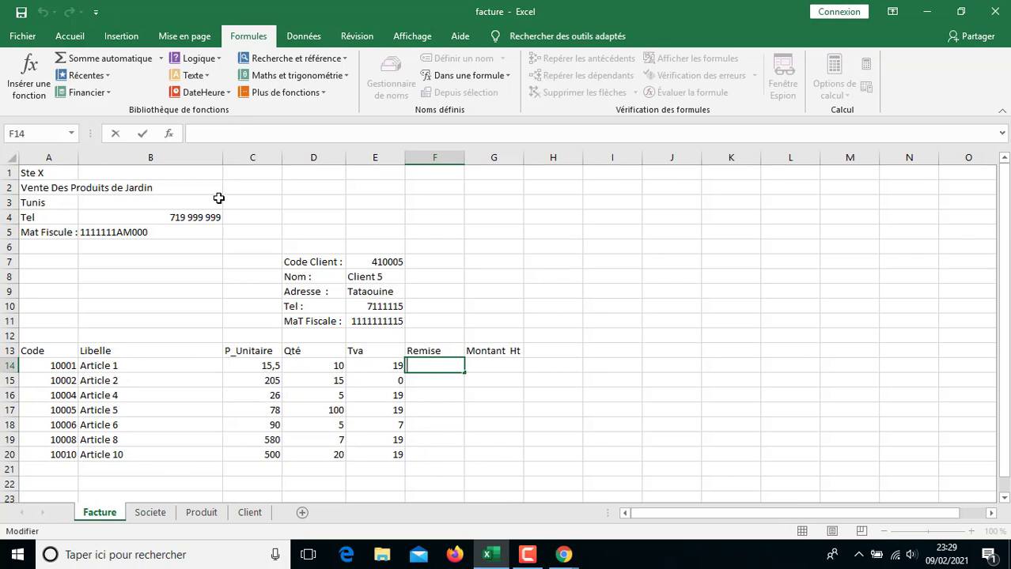
type("=si(")
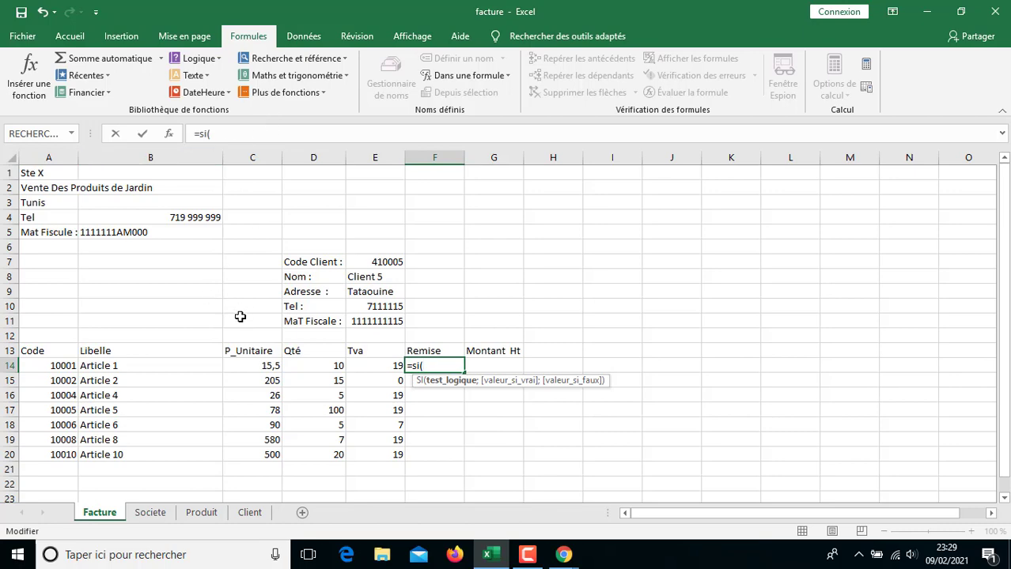
left_click(248, 513)
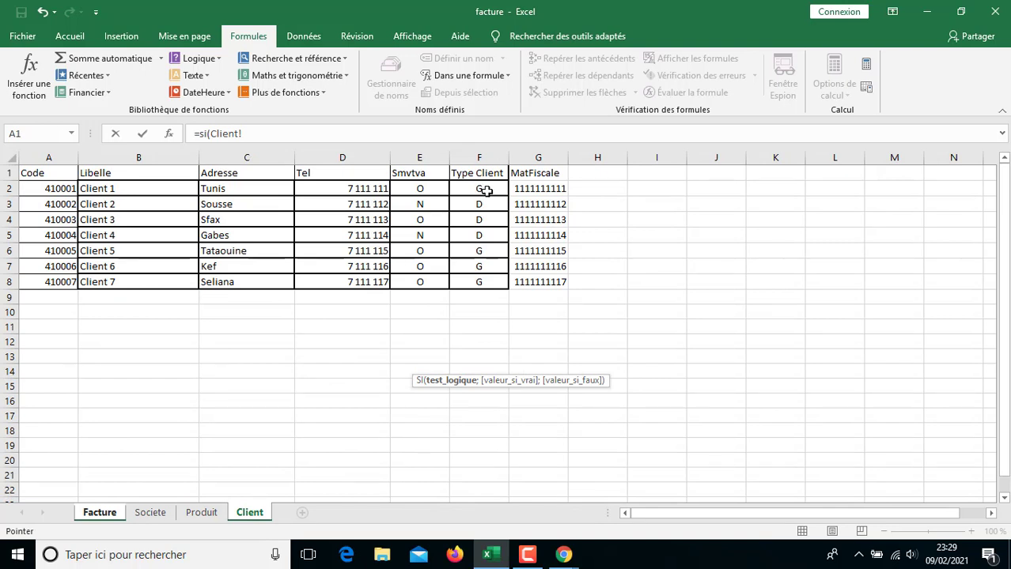
left_click(485, 191)
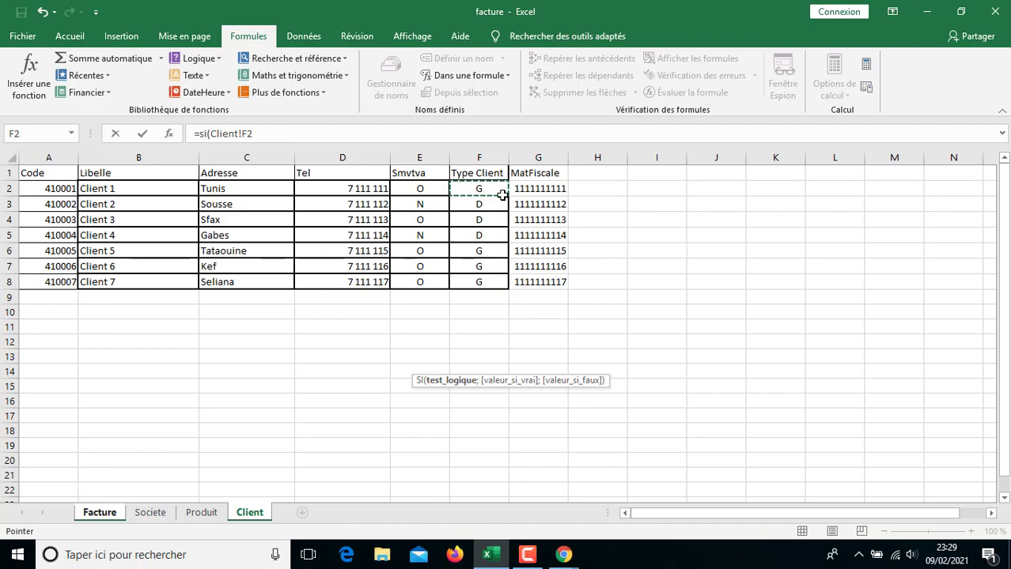
type("=")
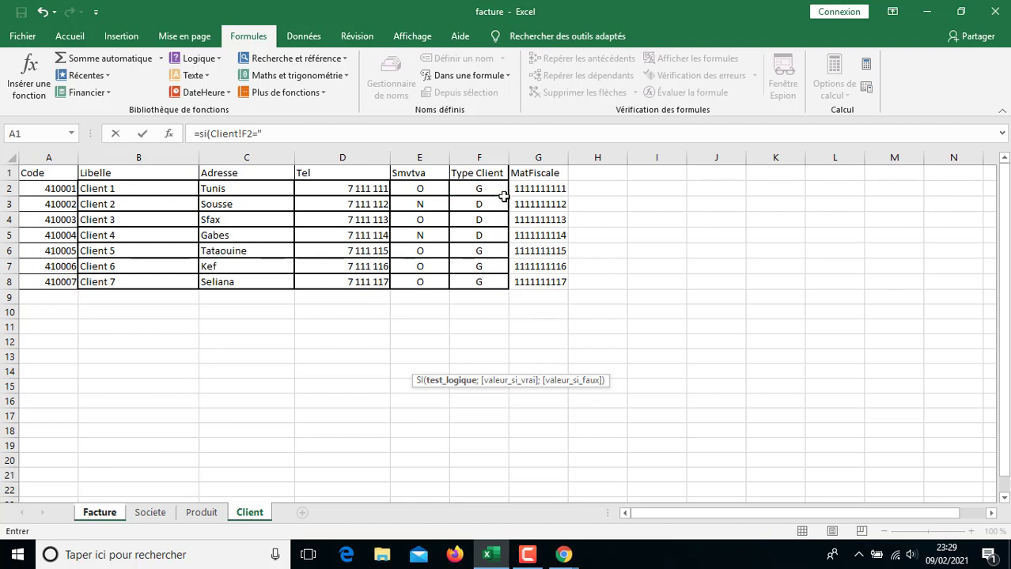
type("\"G3")
left_click(283, 133)
type("\"")
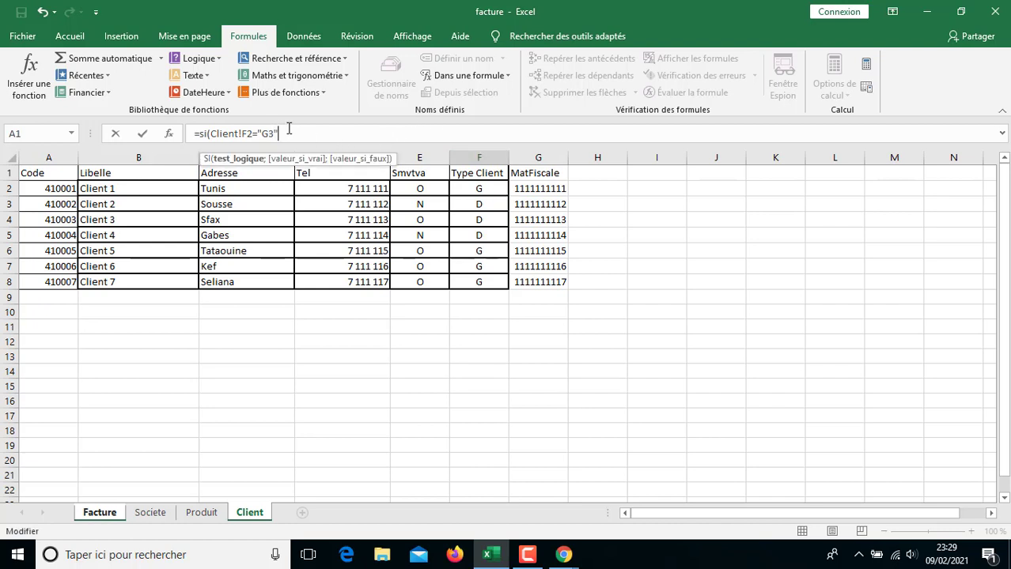
type(";5")
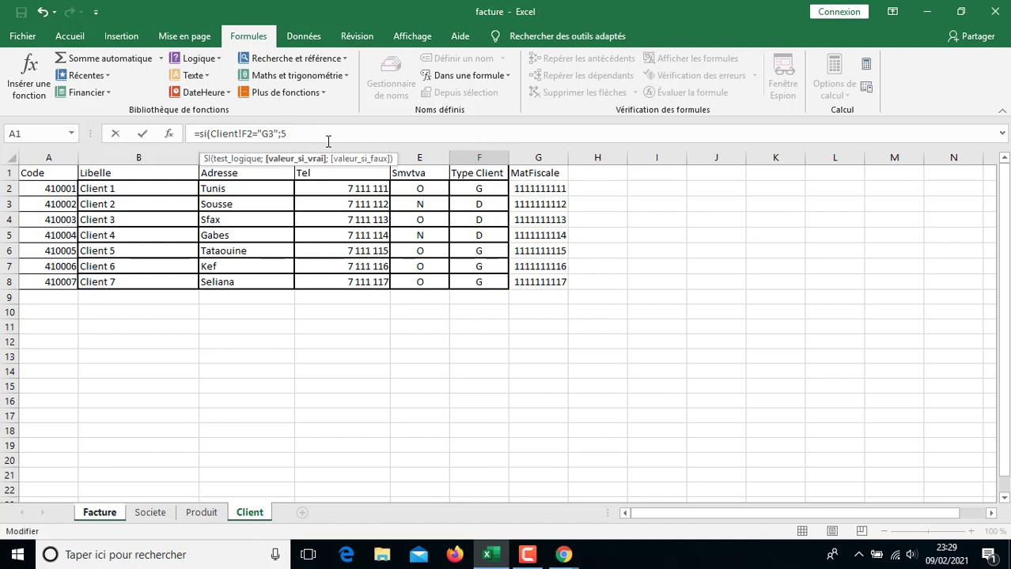
type(";")
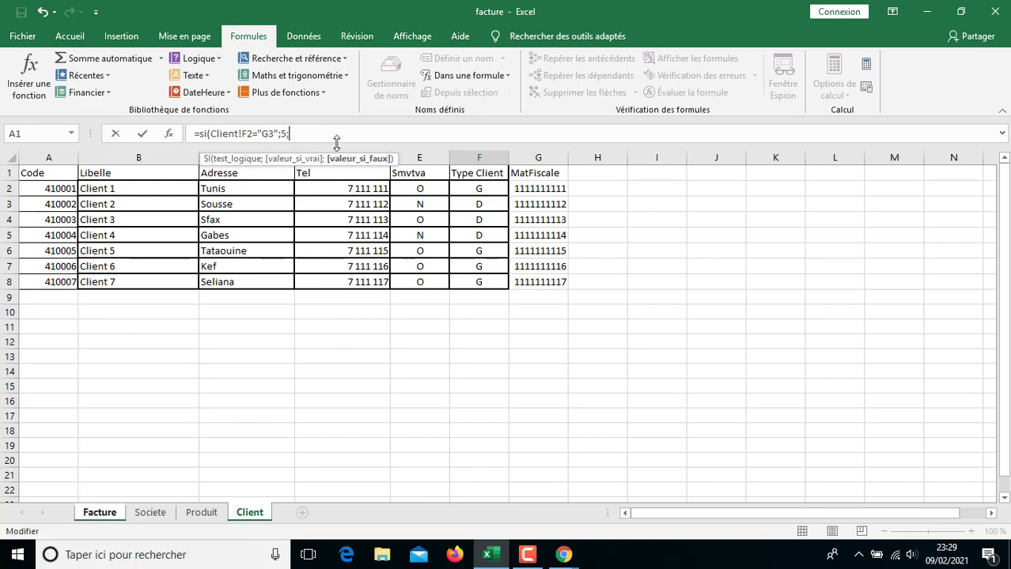
type("0)")
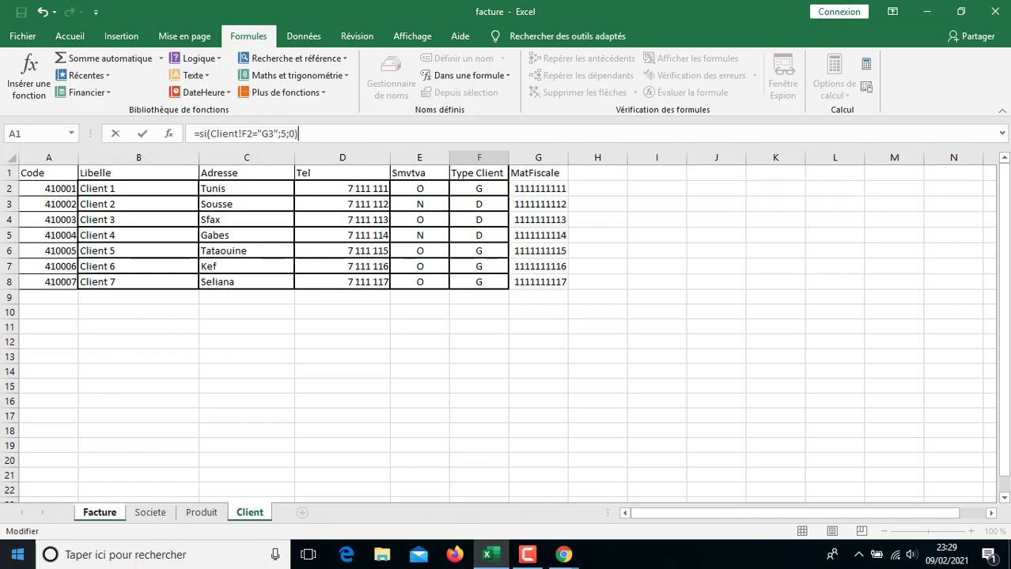
- Correct the Remise formula's criterion to "G" and validate it as =SI(Client!F2="G";5;0)
key("Left")
key("Left")
key("Left")
key("Left")
key("Left")
key("Left")
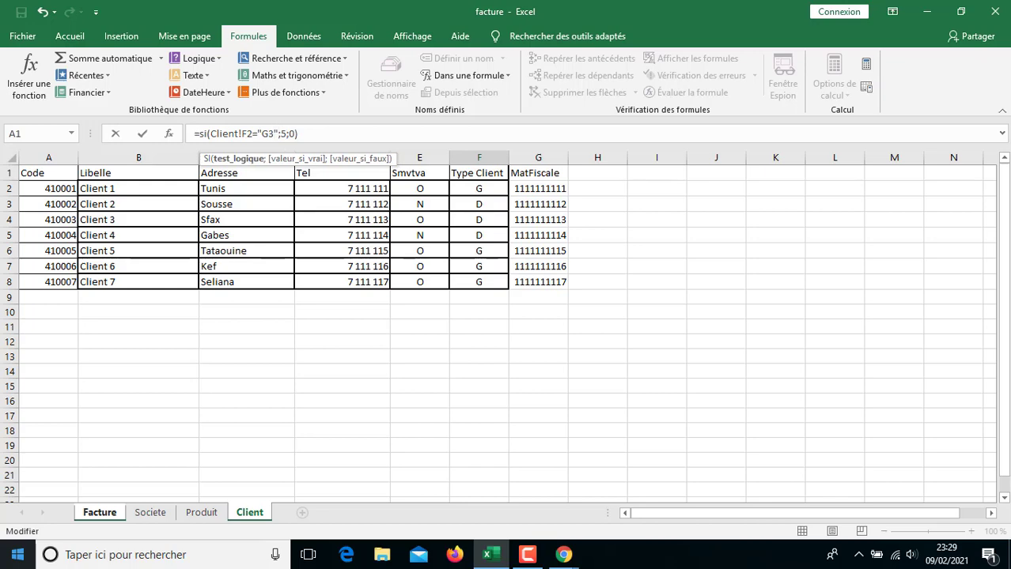
key("BackSpace")
key("Right")
key("Right")
key("Right")
key("Right")
key("Right")
key("Right")
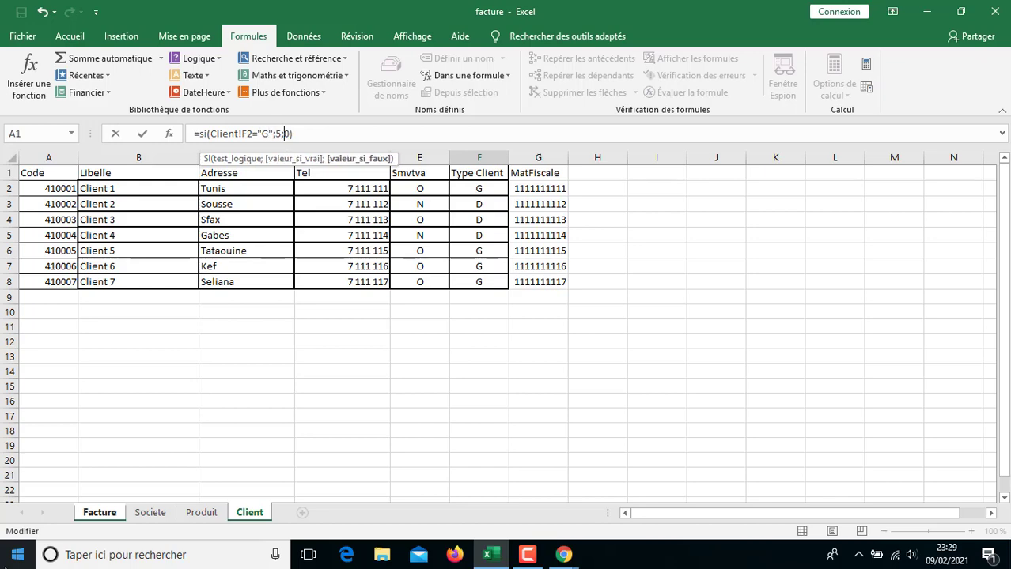
key("Return")
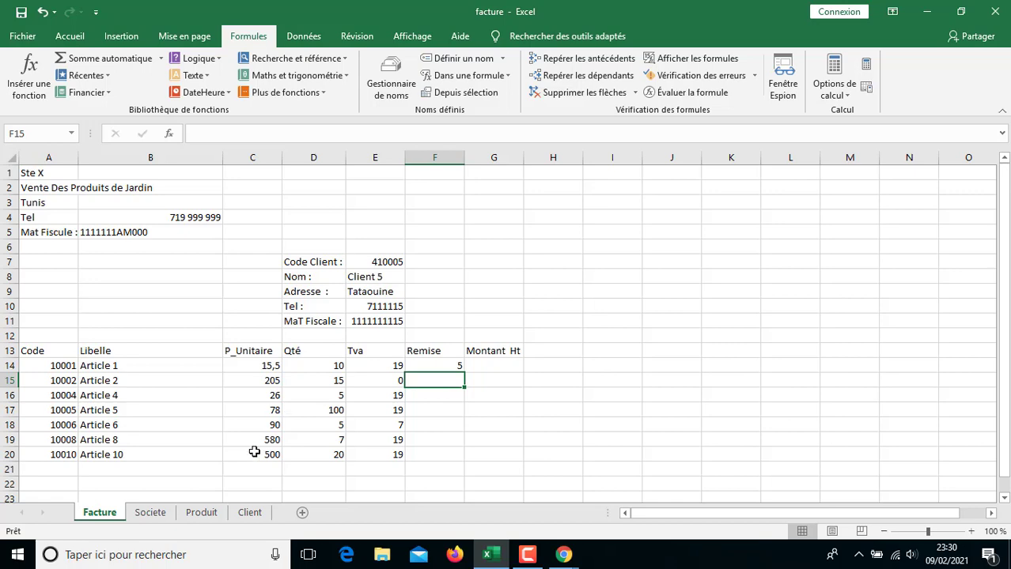
- Change the invoice's client code in E7 to Client 2's code and check the Remise formula in F14
left_click(250, 513)
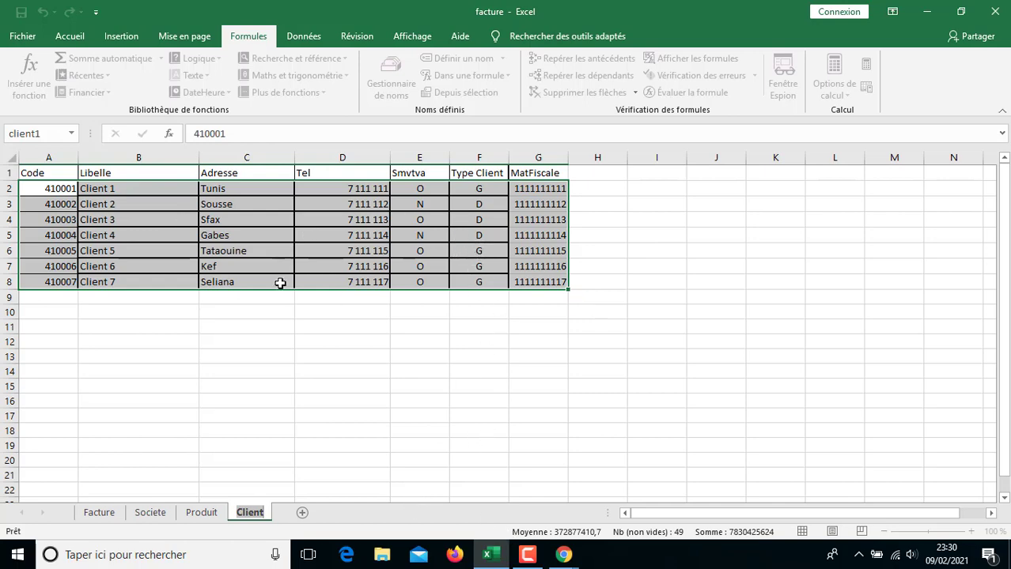
left_click(98, 514)
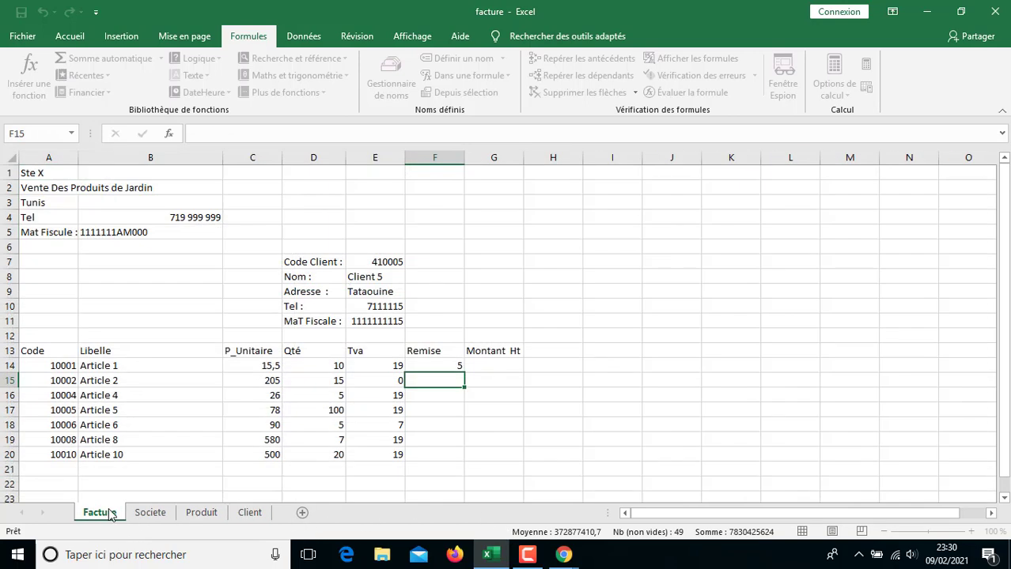
double_click(382, 261)
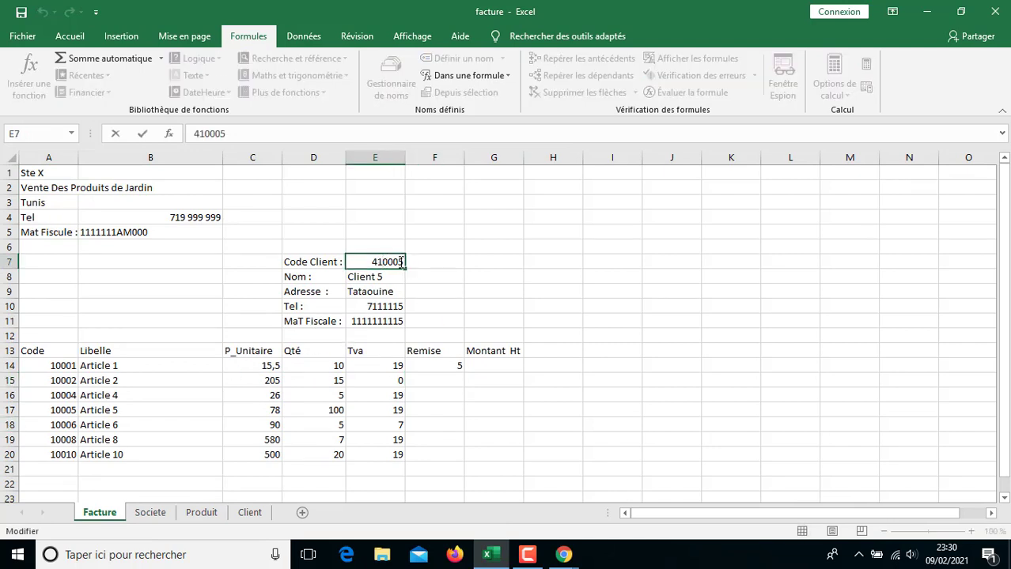
key("BackSpace")
type("2")
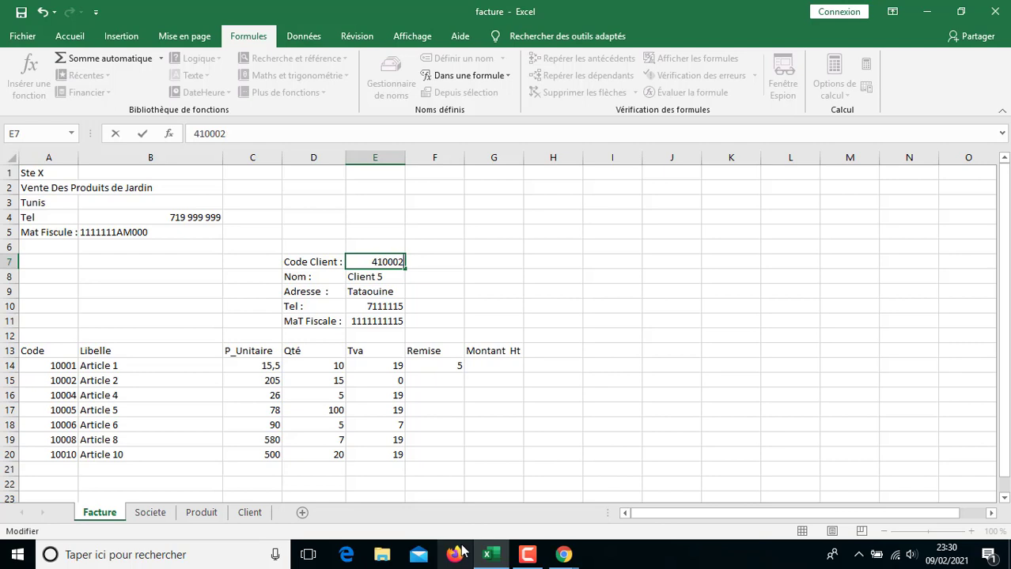
key("Return")
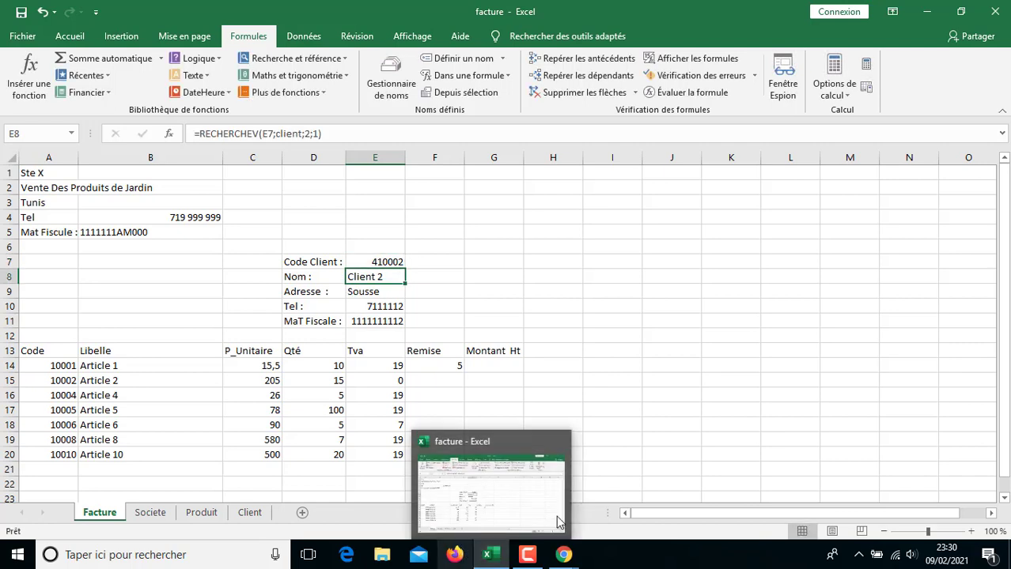
left_click(383, 262)
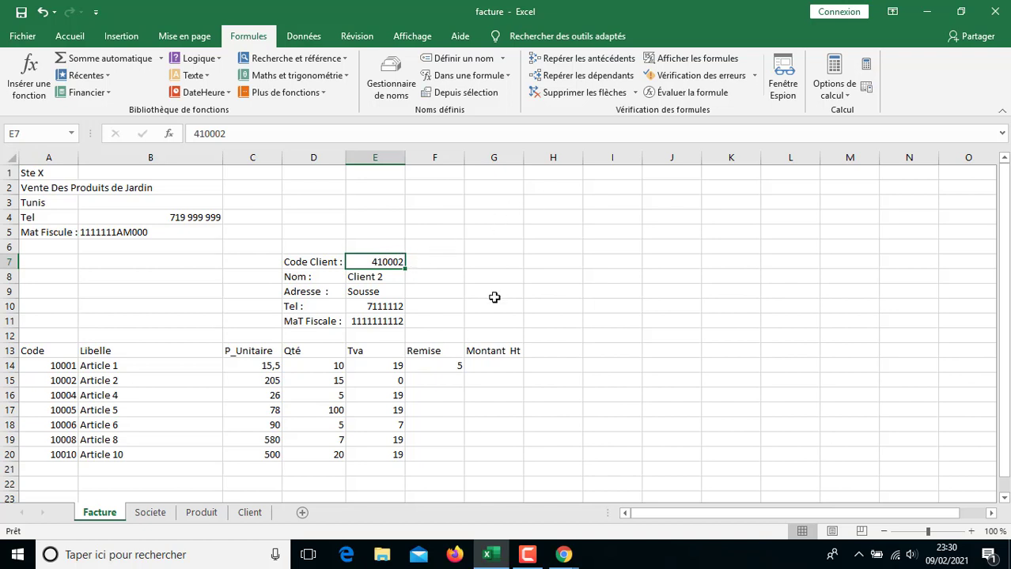
left_click(450, 370)
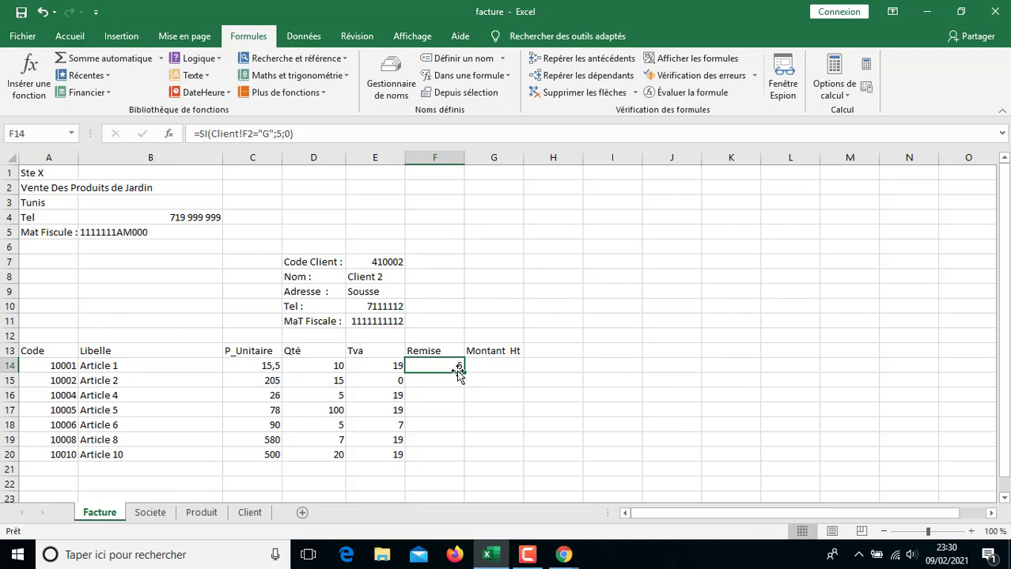
left_click(628, 245)
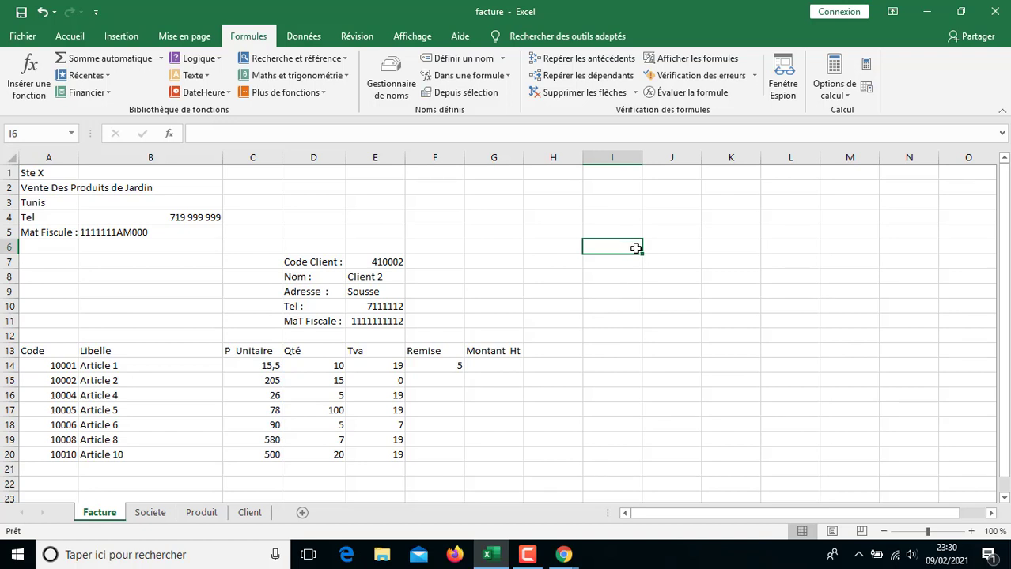
type("=")
key("BackSpace")
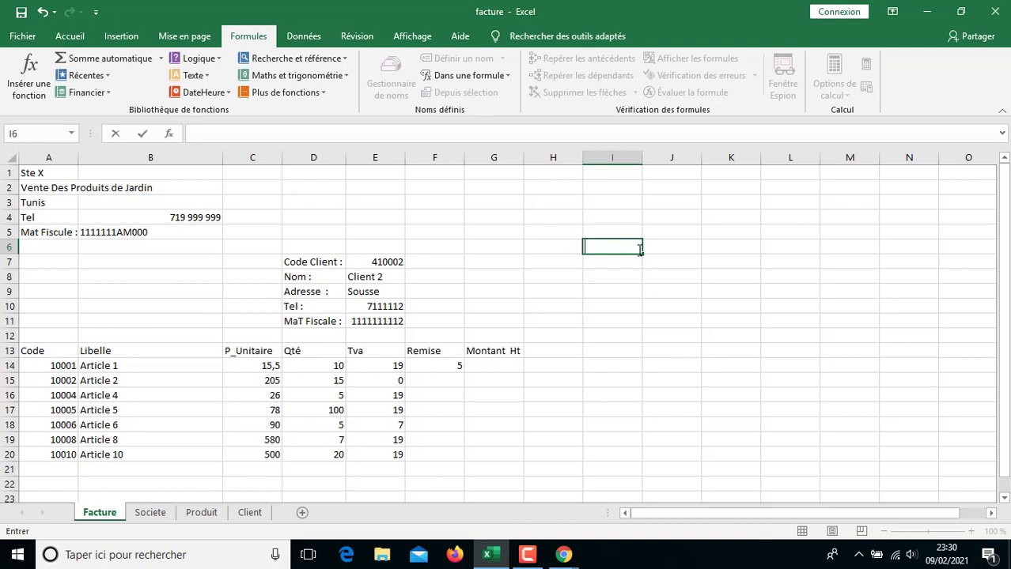
left_click(33, 87)
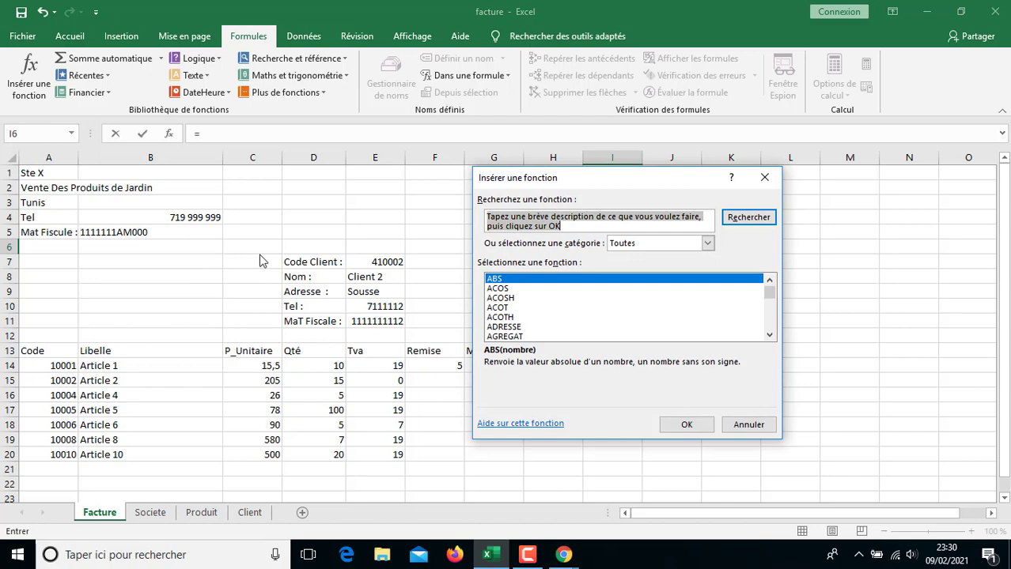
double_click(506, 317)
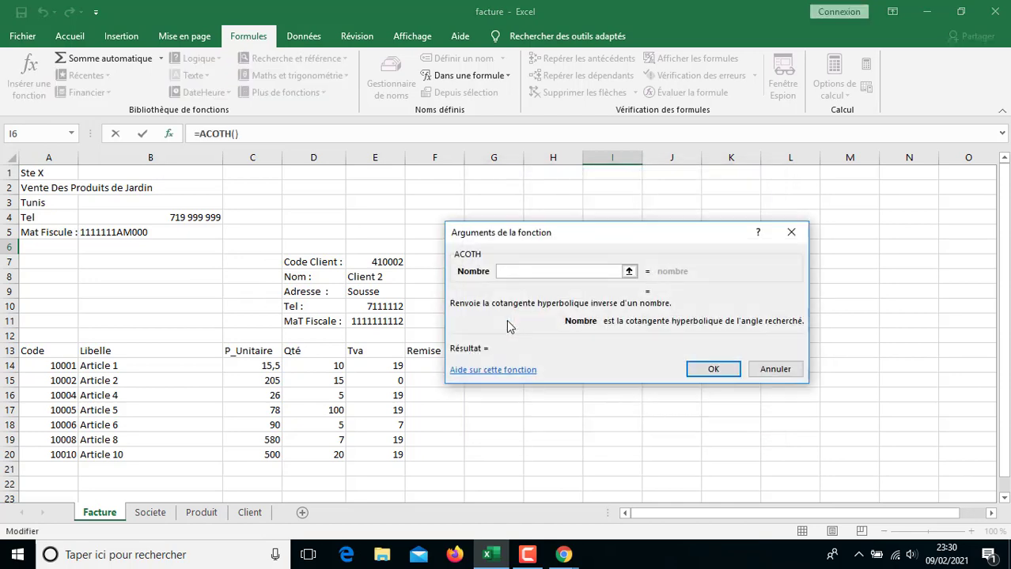
type("r")
key("BackSpace")
left_click(775, 369)
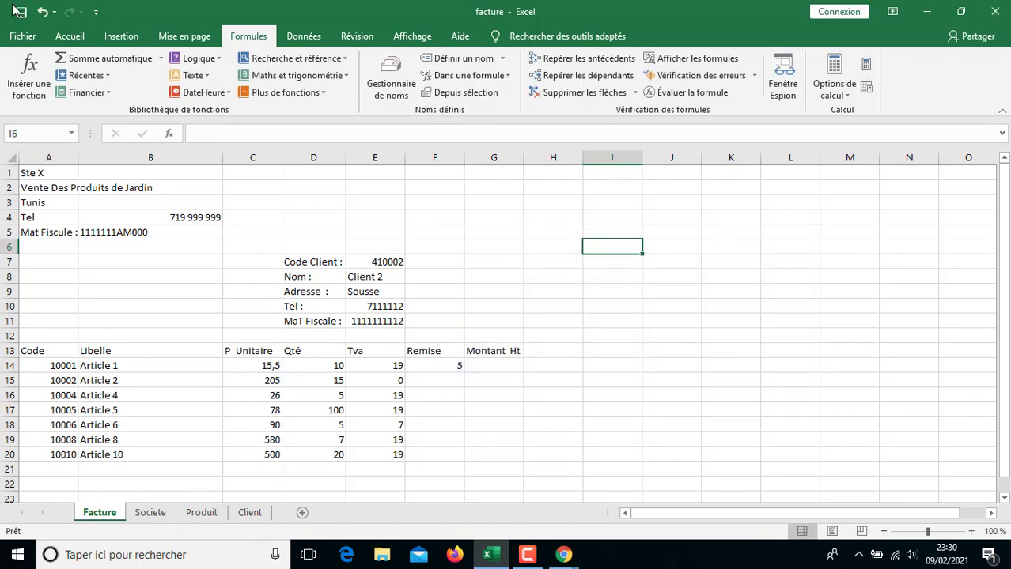
left_click(28, 75)
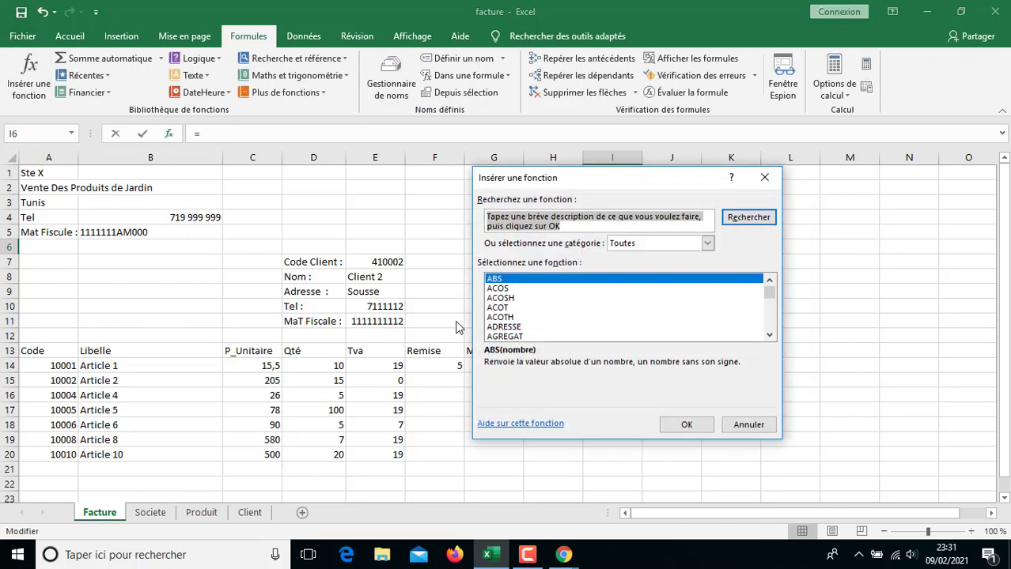
double_click(497, 317)
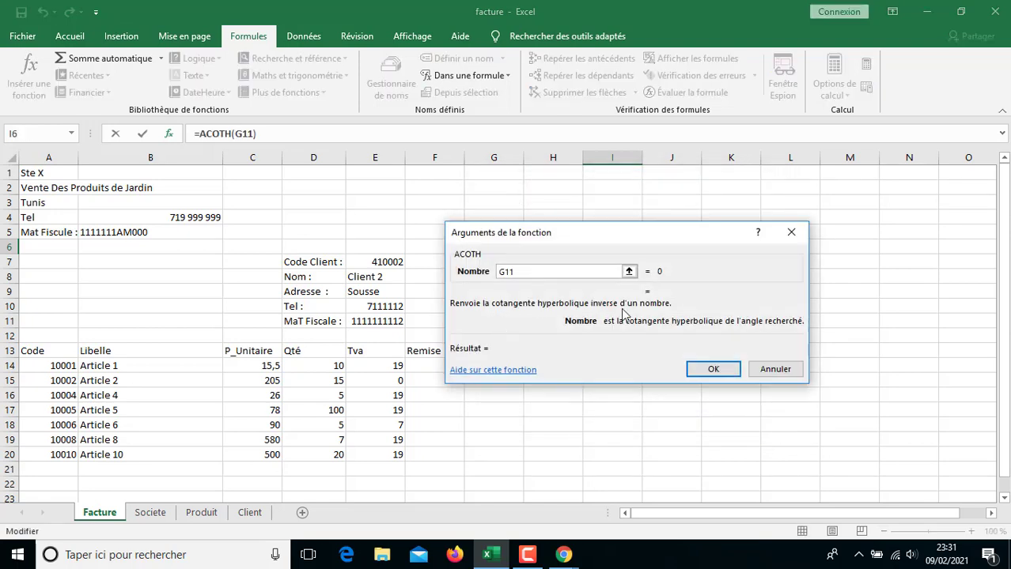
left_click(793, 375)
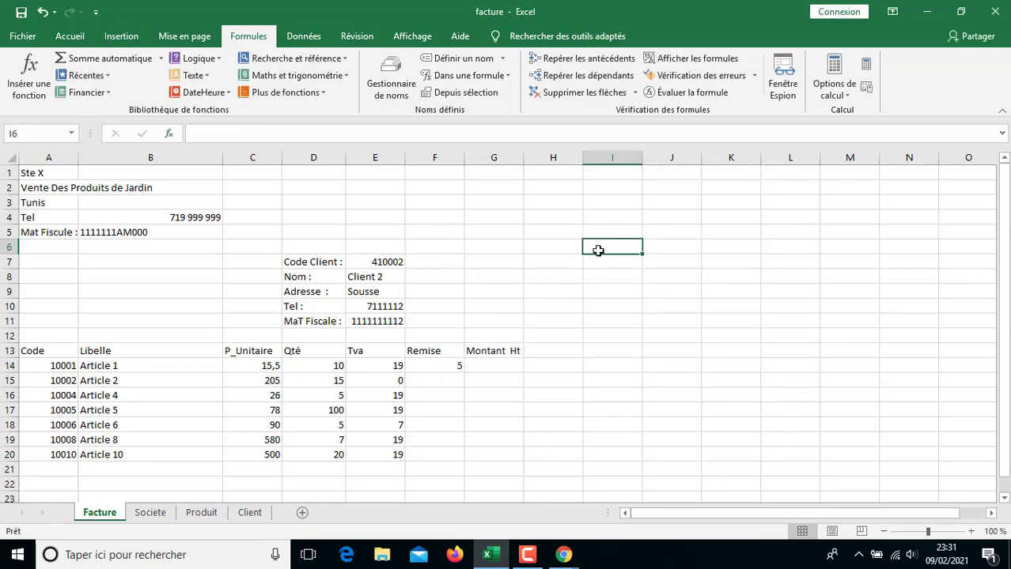
left_click(29, 76)
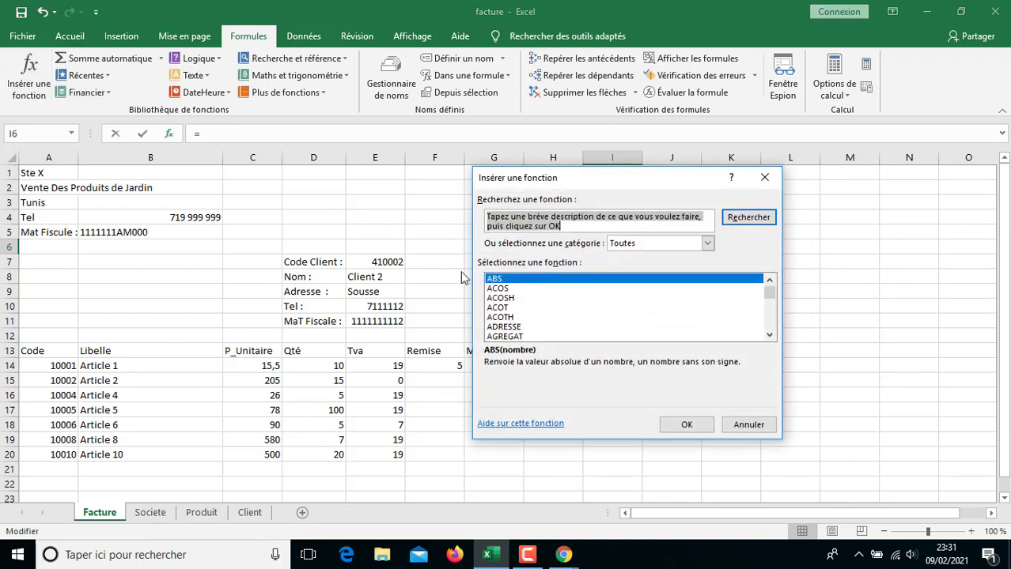
left_click(498, 318)
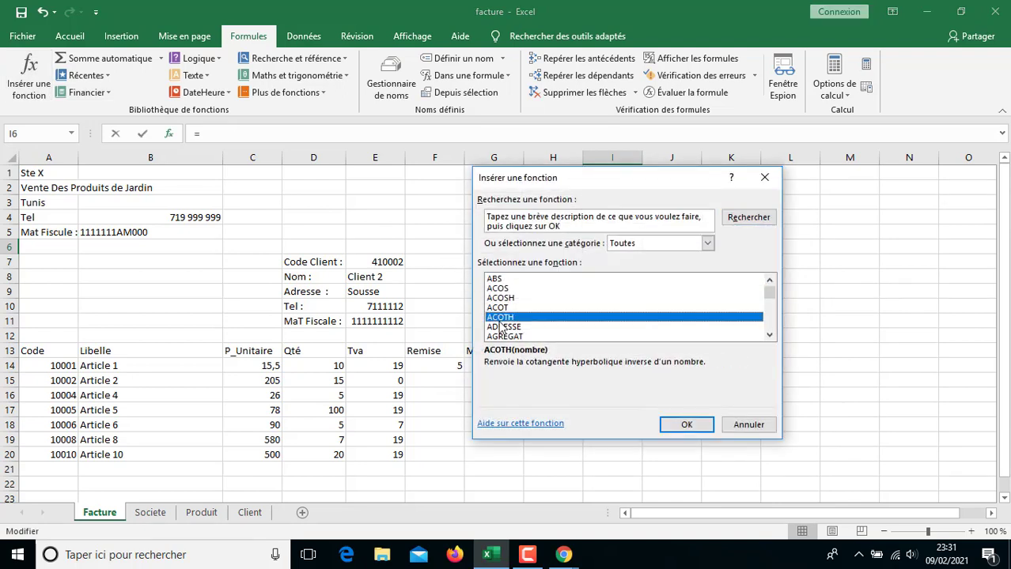
key("r")
left_click(771, 336)
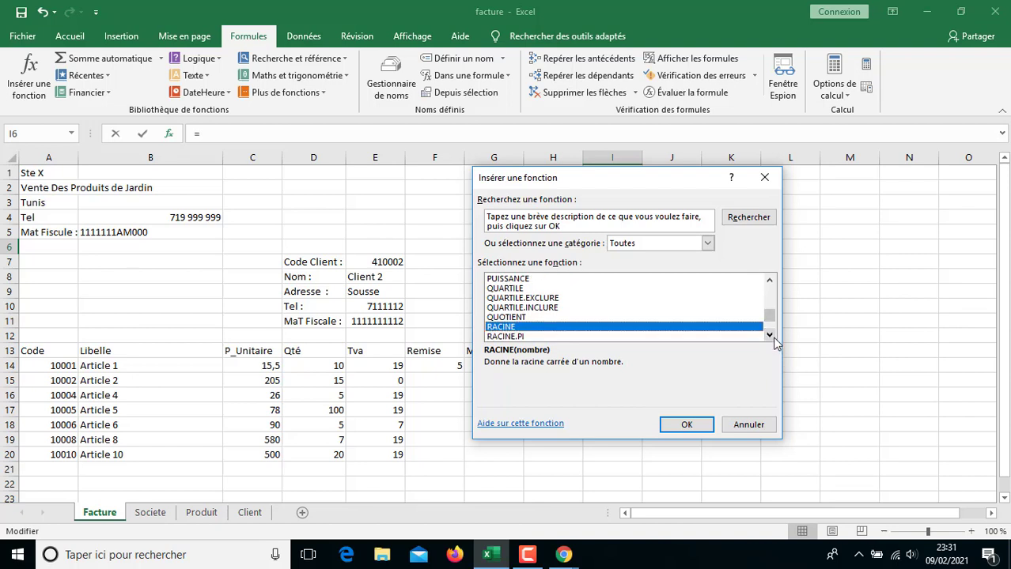
left_click(771, 336)
left_click(771, 336)
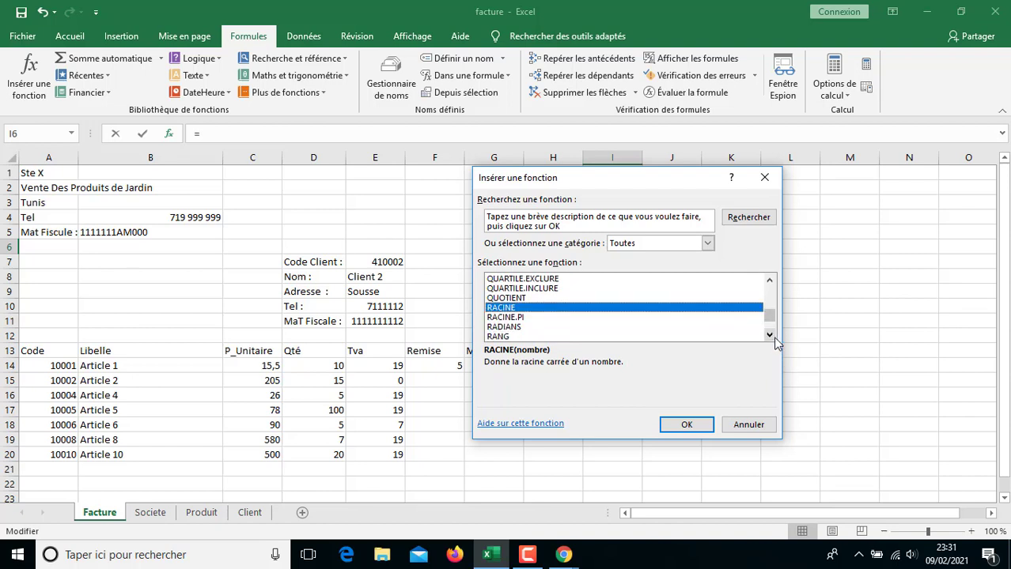
left_click(772, 336)
left_click(771, 337)
left_click(771, 337)
left_click(771, 337)
left_click(771, 337)
left_click(771, 337)
left_click(771, 337)
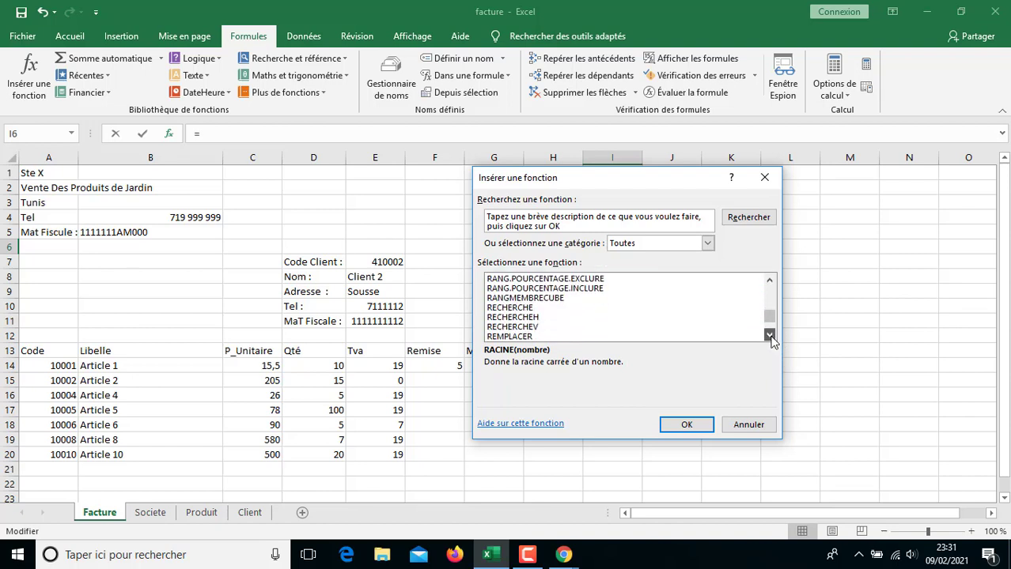
left_click(771, 336)
left_click(541, 317)
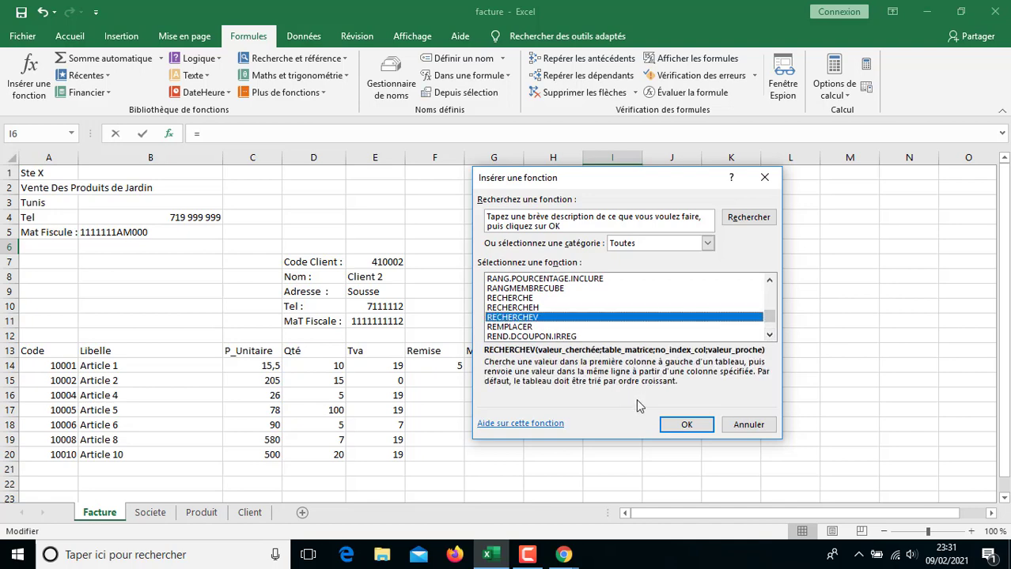
left_click(678, 425)
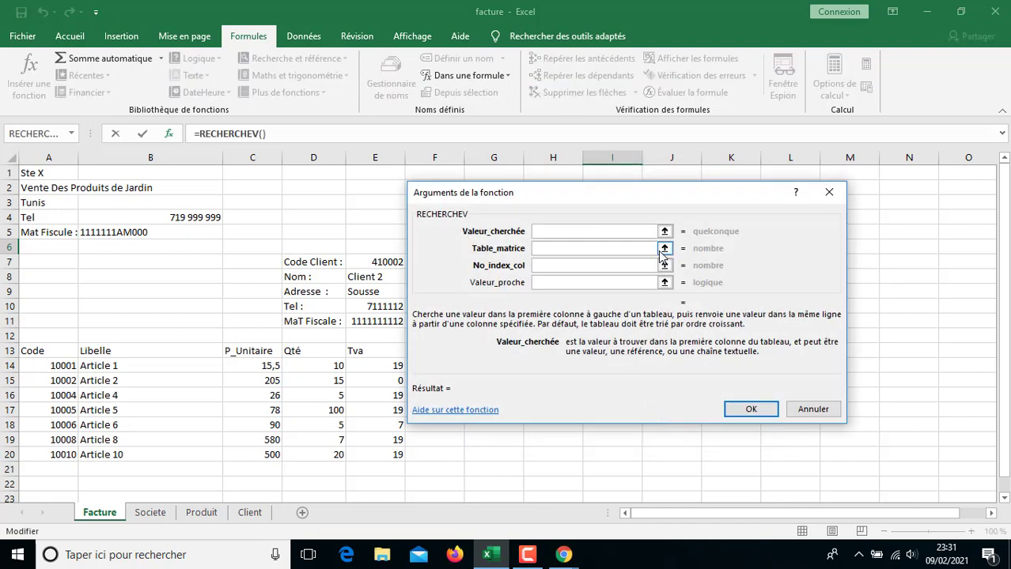
left_click(377, 264)
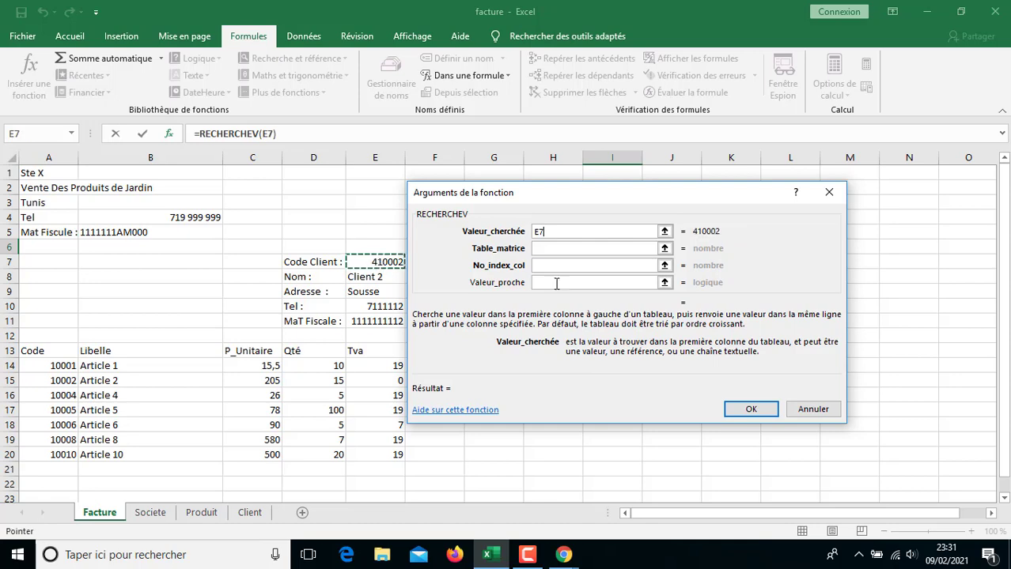
left_click(550, 249)
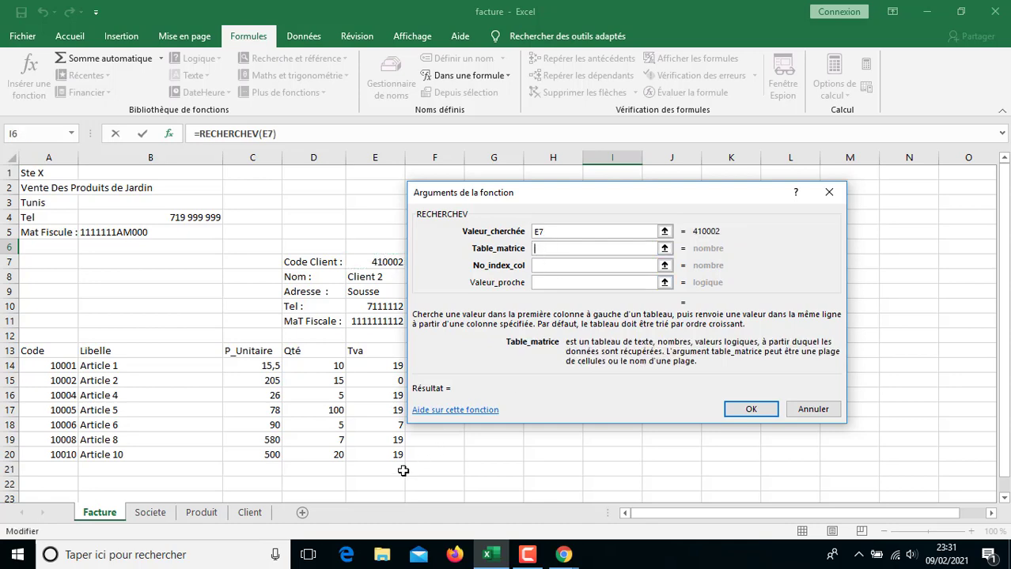
left_click(253, 513)
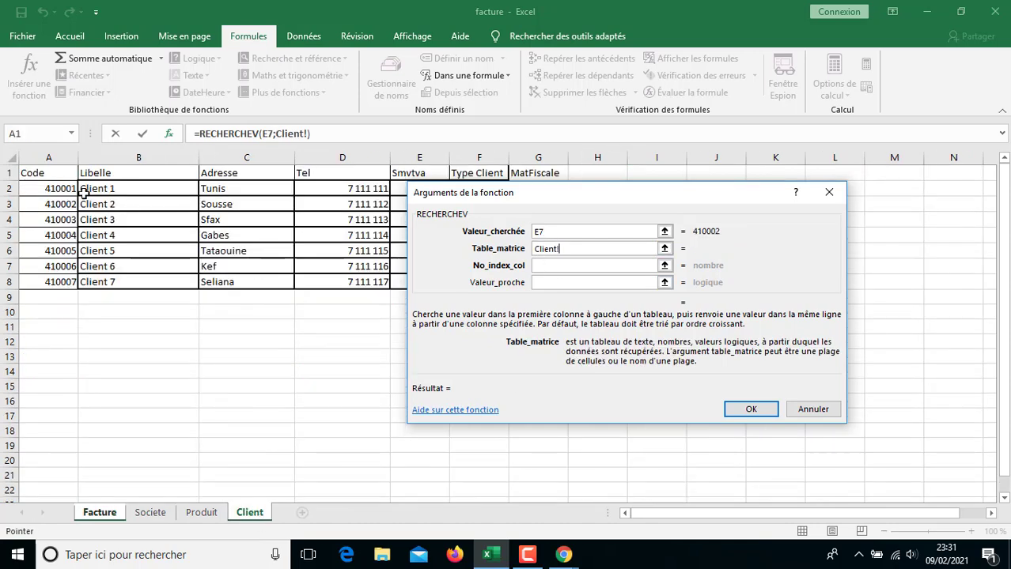
left_click_drag(83, 220, 480, 285)
left_click(828, 416)
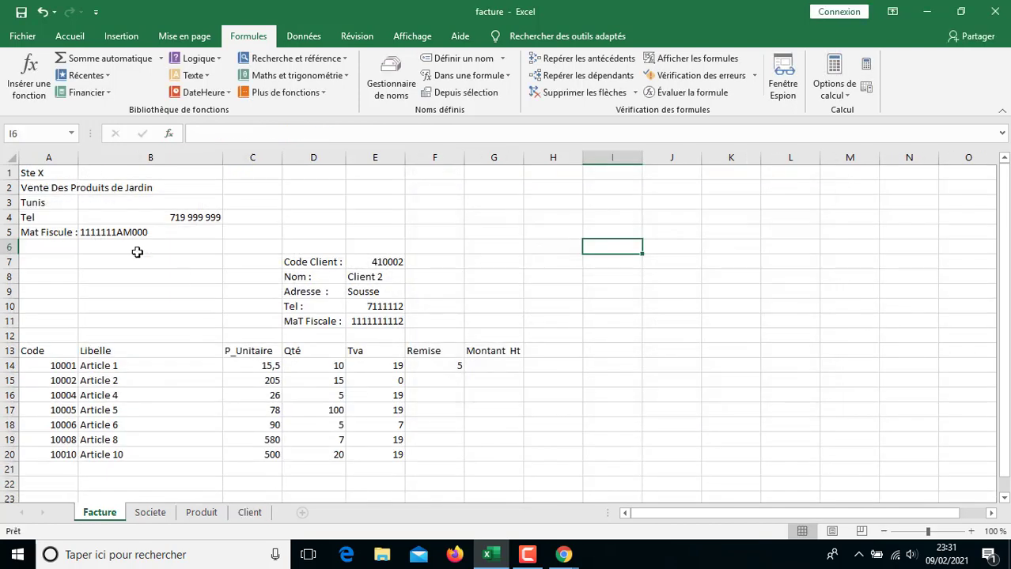
- Insert the RECHERCHEV function in cell I6 of the Facture sheet
left_click(621, 250)
double_click(619, 247)
type("=")
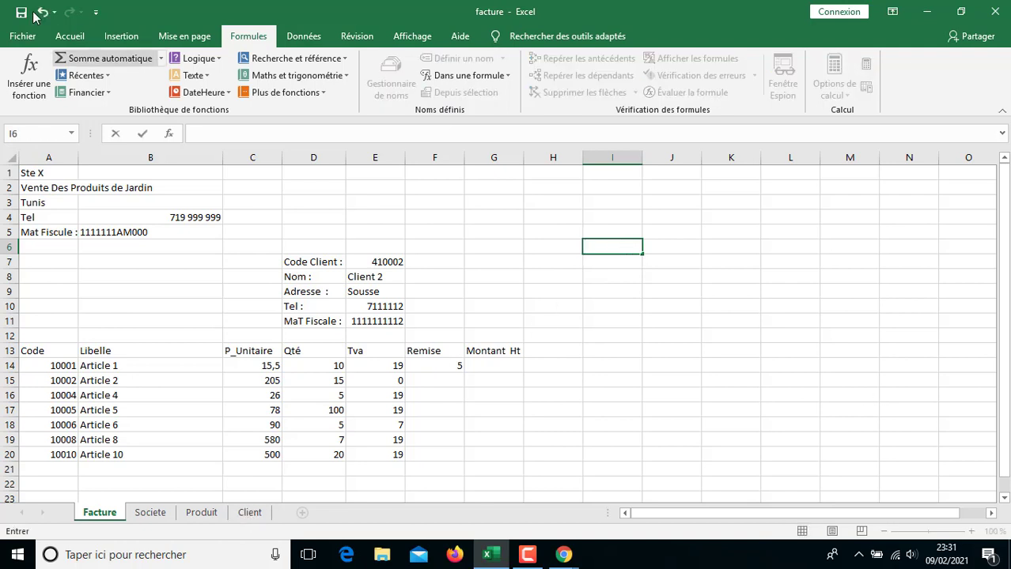
left_click(31, 73)
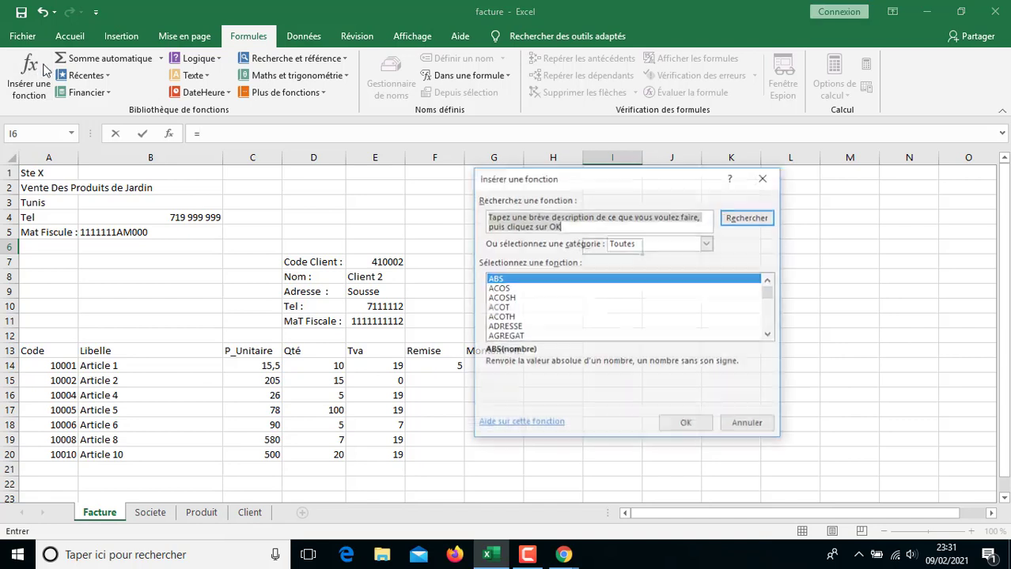
left_click(514, 328)
key("r")
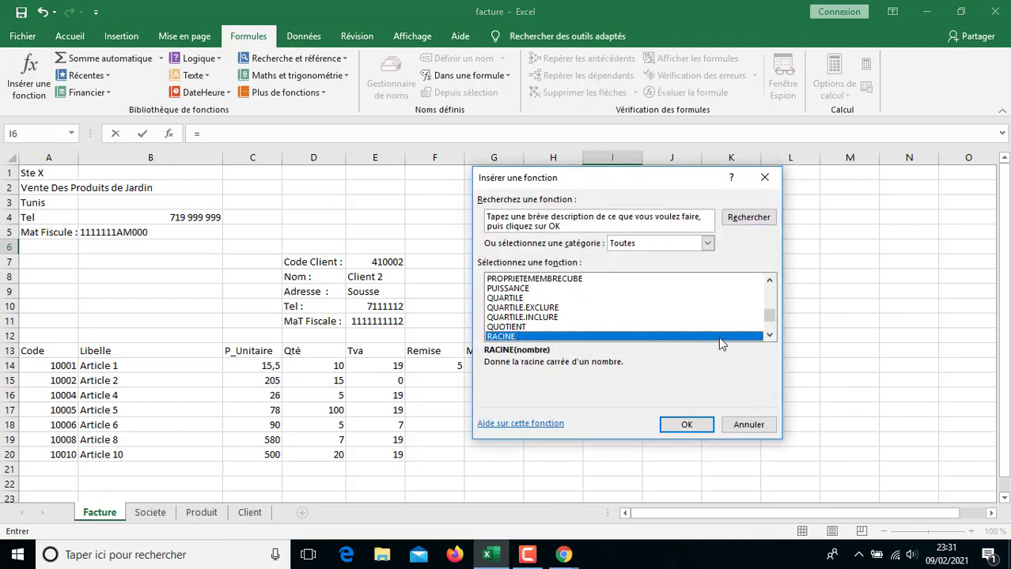
left_click(769, 335)
left_click(769, 336)
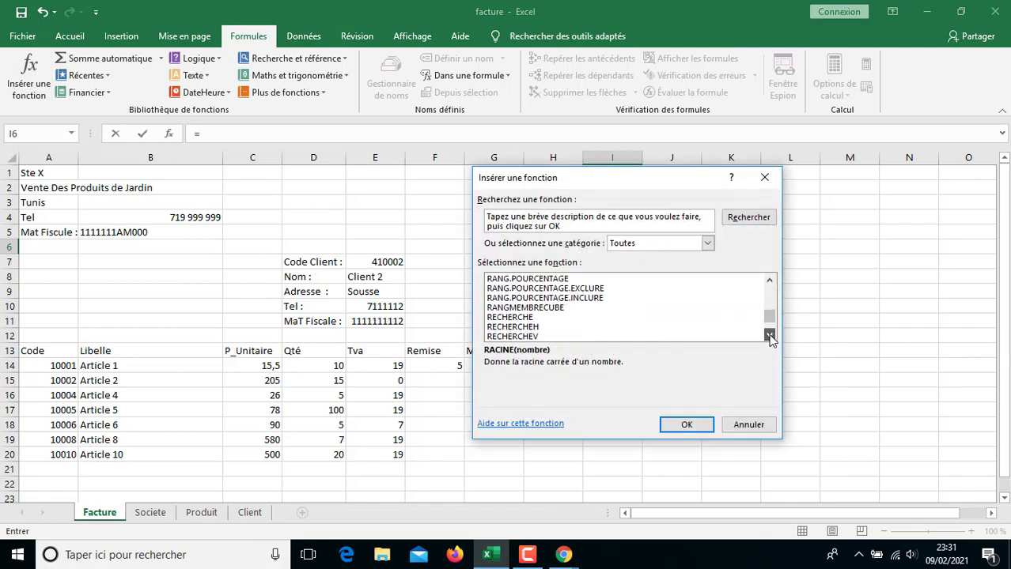
left_click(769, 280)
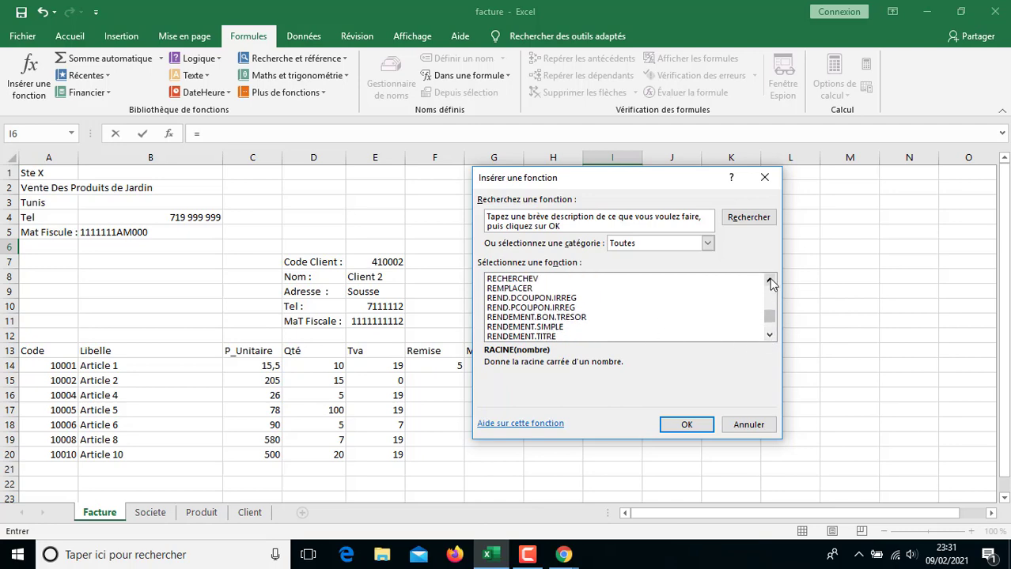
left_click(543, 298)
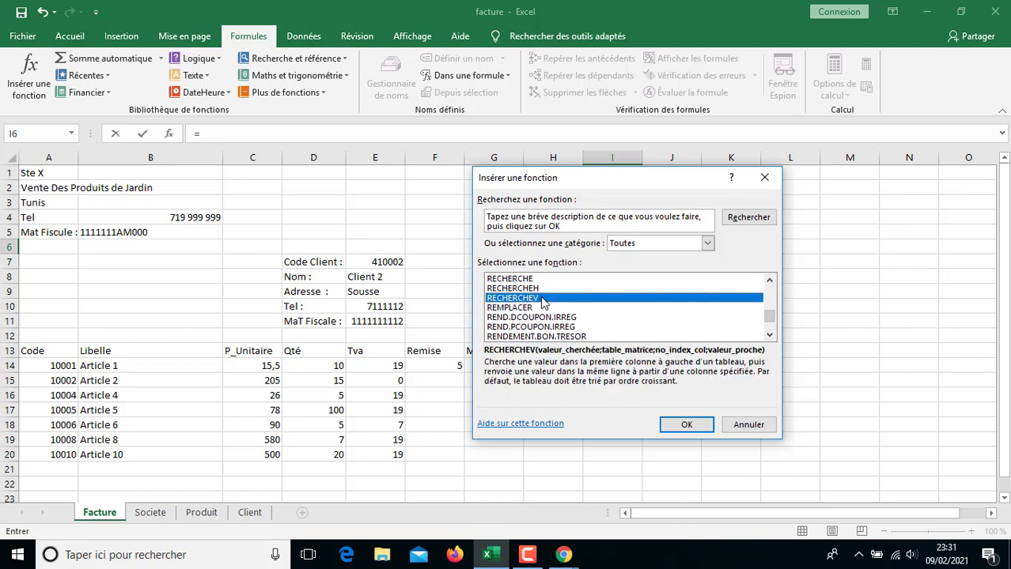
left_click(687, 425)
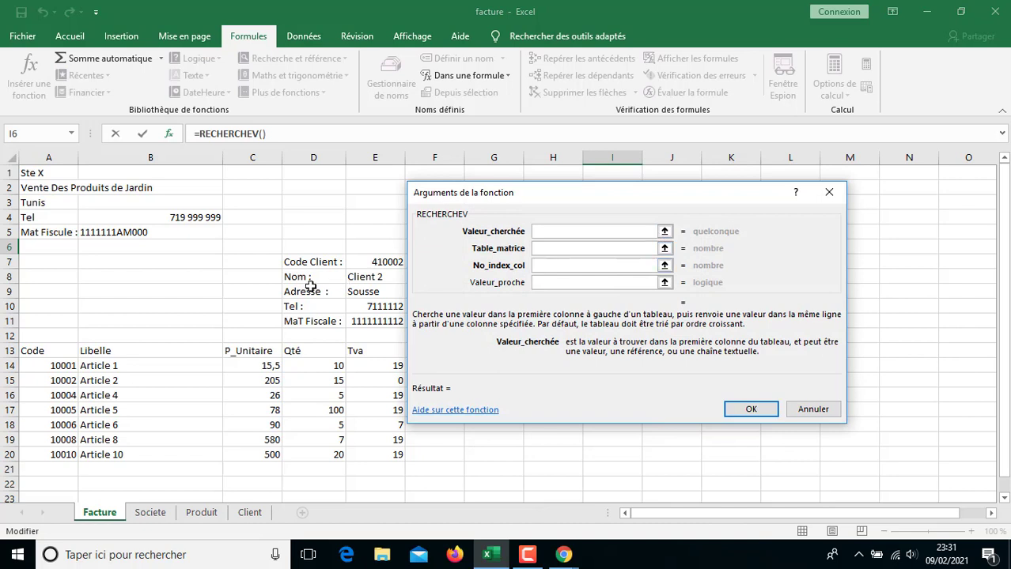
- Set RECHERCHEV's lookup value to E7 and its table to the named range client, covering A2:F8 on the Client sheet
left_click(372, 264)
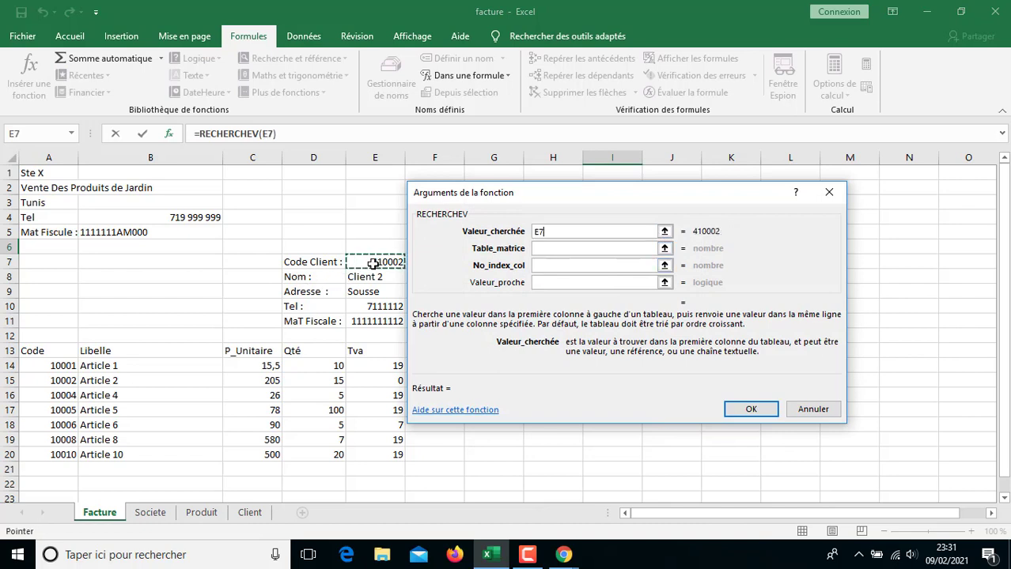
left_click(665, 249)
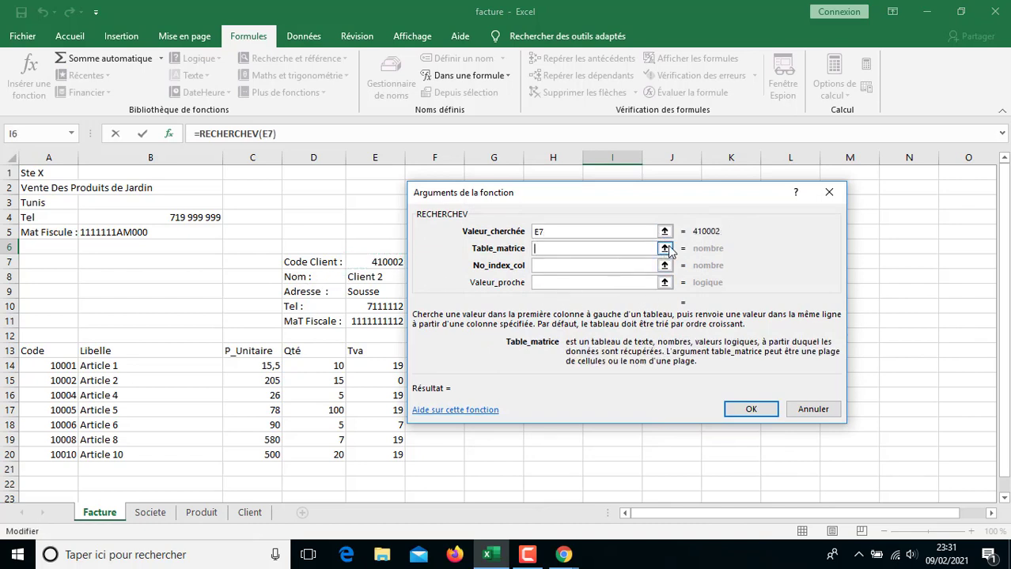
left_click(249, 512)
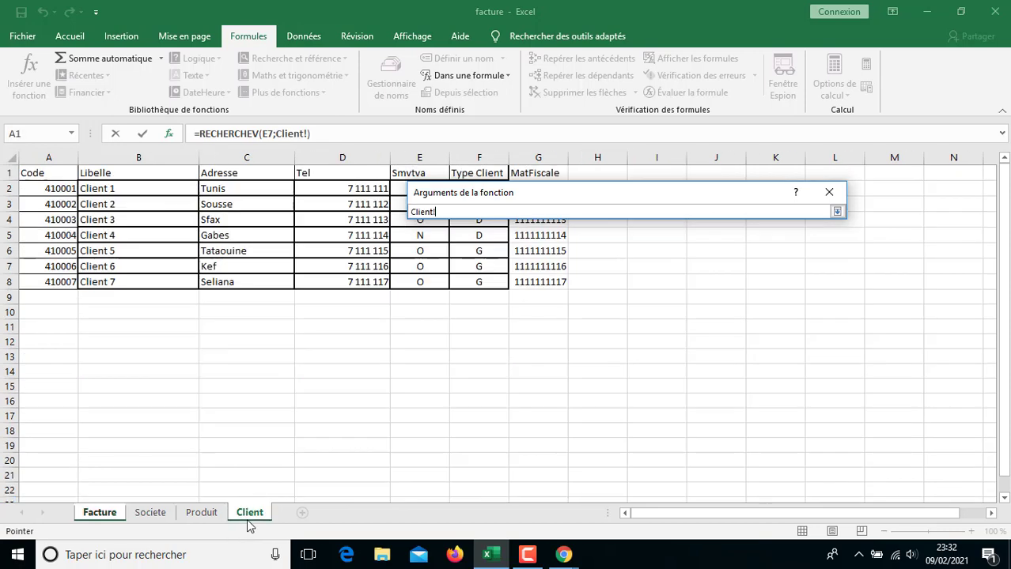
left_click_drag(52, 188, 476, 278)
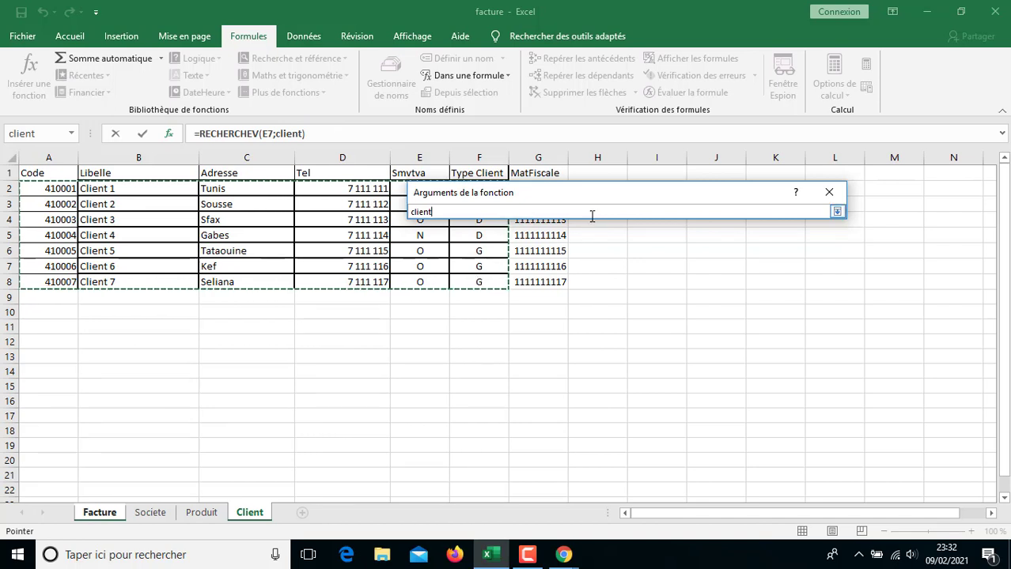
left_click(836, 194)
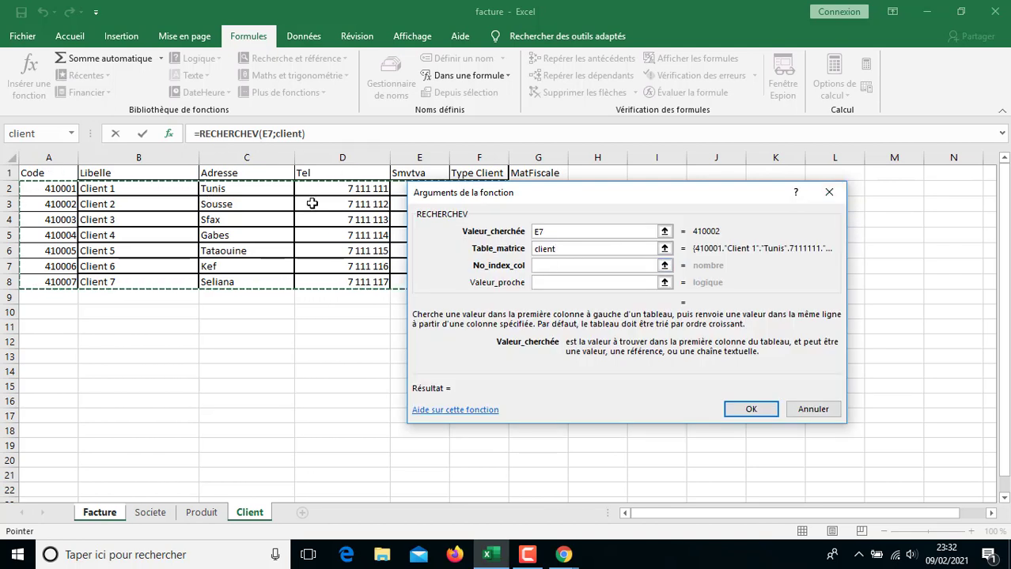
- Set RECHERCHEV's column index to 6 and Valeur_proche to 1, and validate the formula
left_click(562, 269)
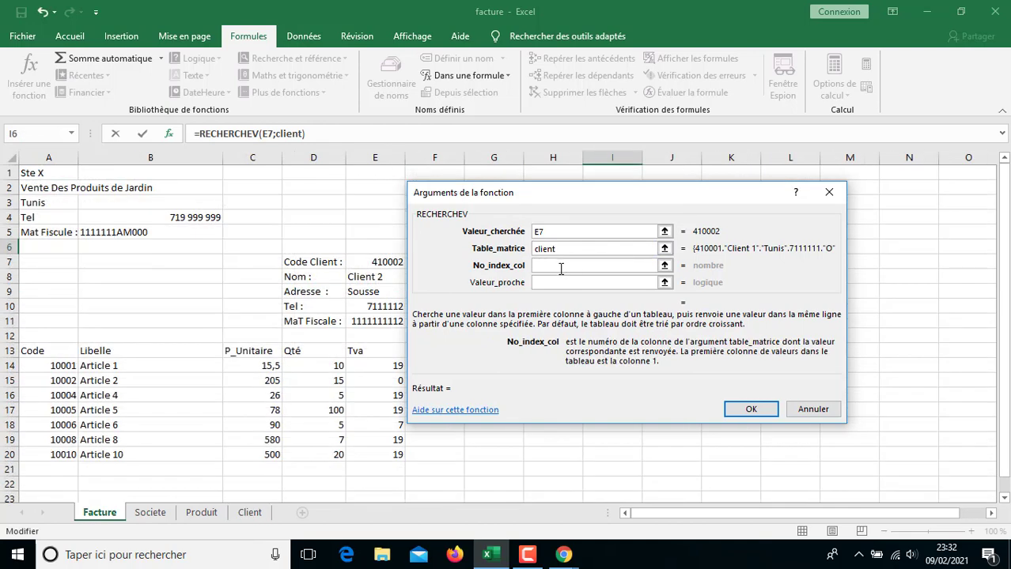
type("6")
left_click(543, 283)
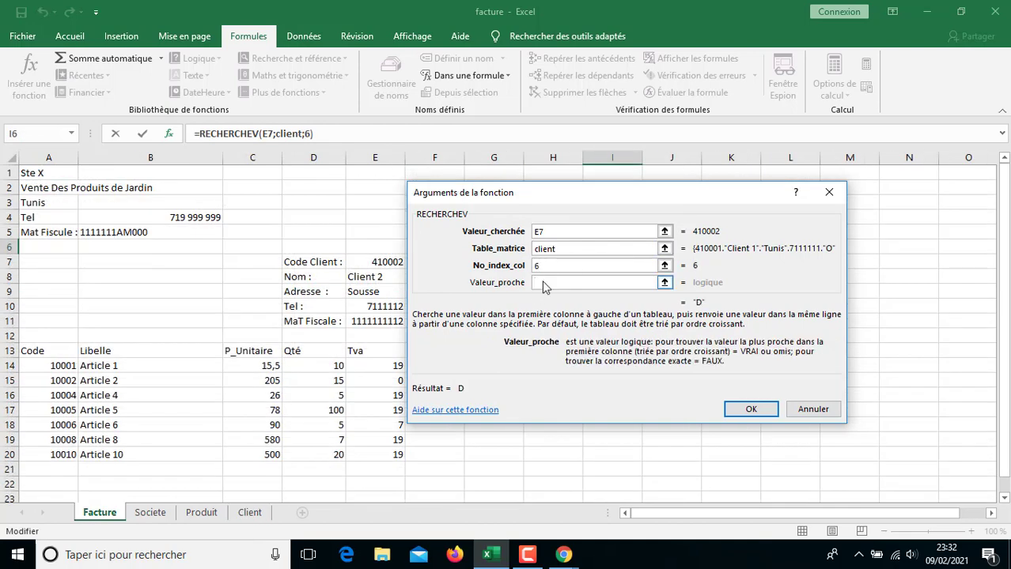
type("1")
key("Return")
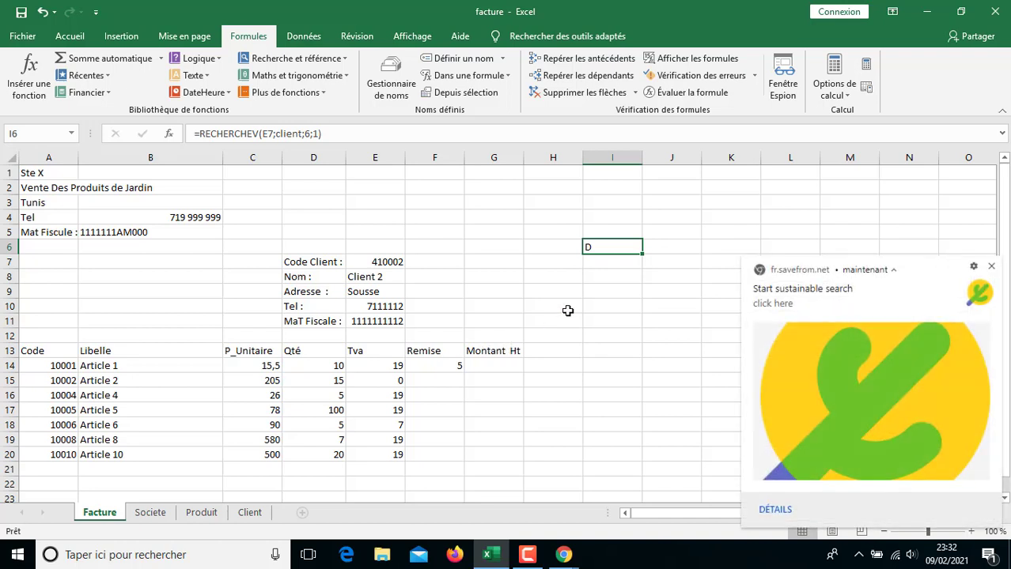
- Change the invoice's client code in E7 to Client 5's code and check the looked-up type against the Client sheet
left_click(991, 265)
left_click(389, 265)
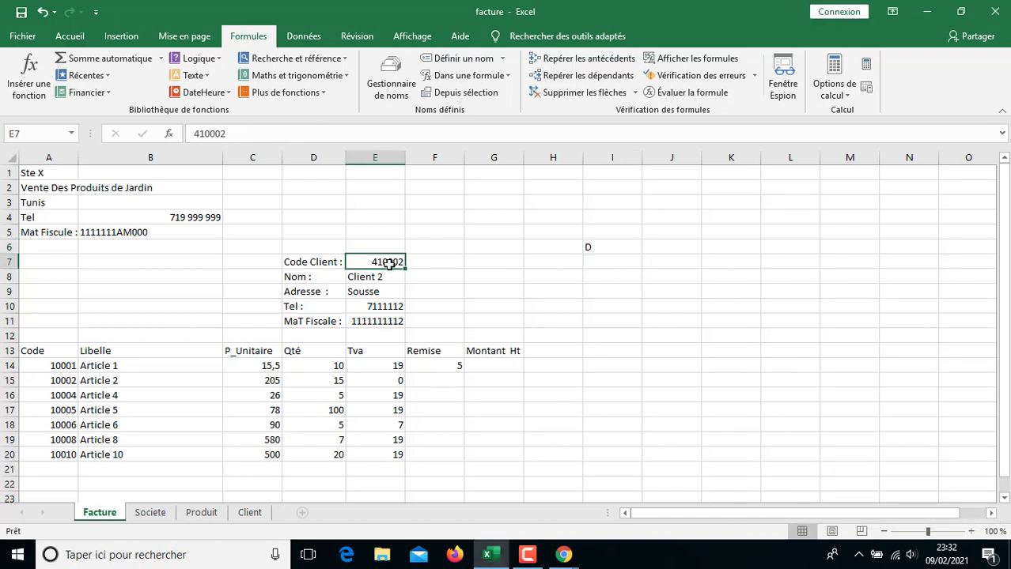
type("410005")
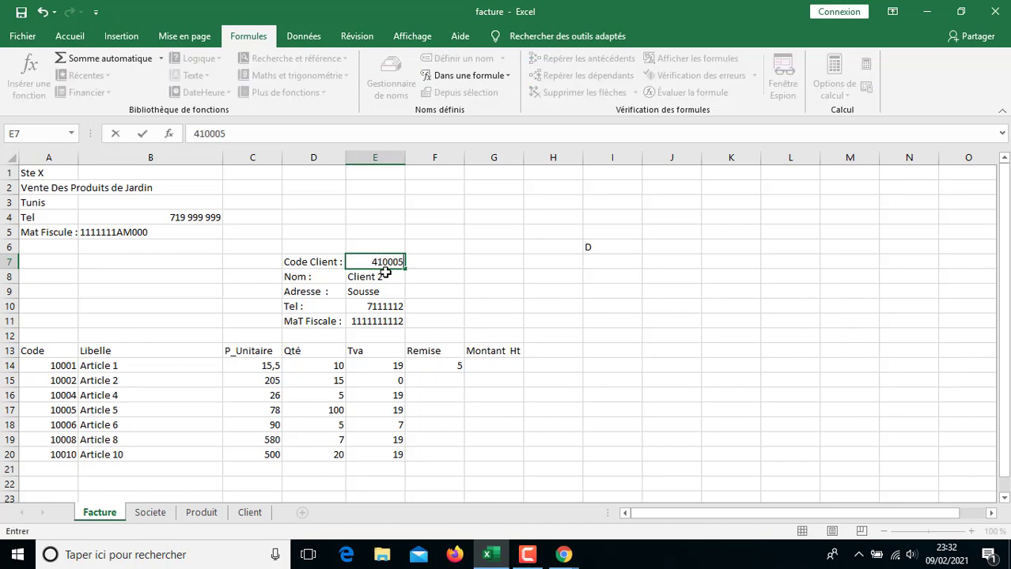
key("Return")
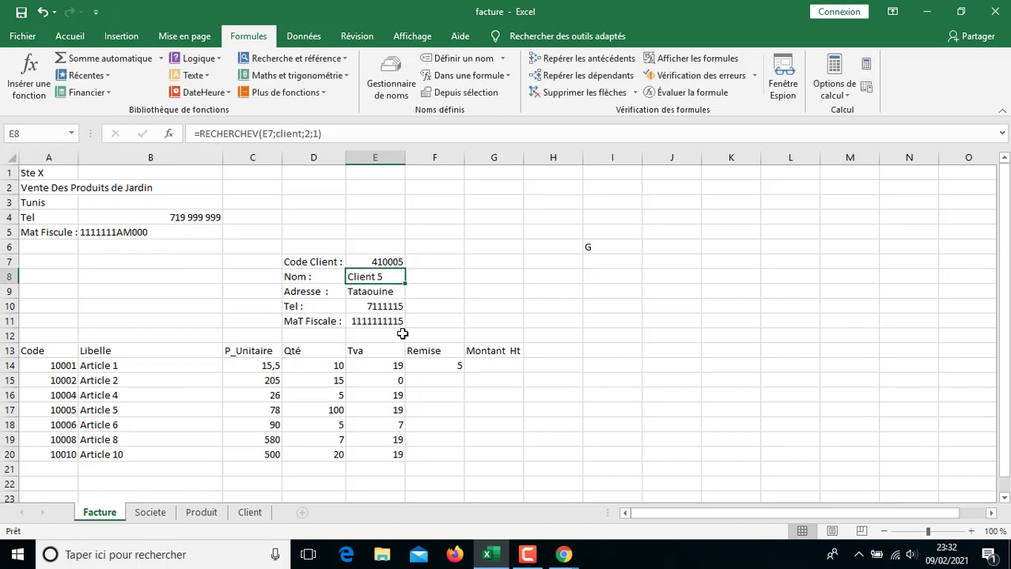
left_click(264, 514)
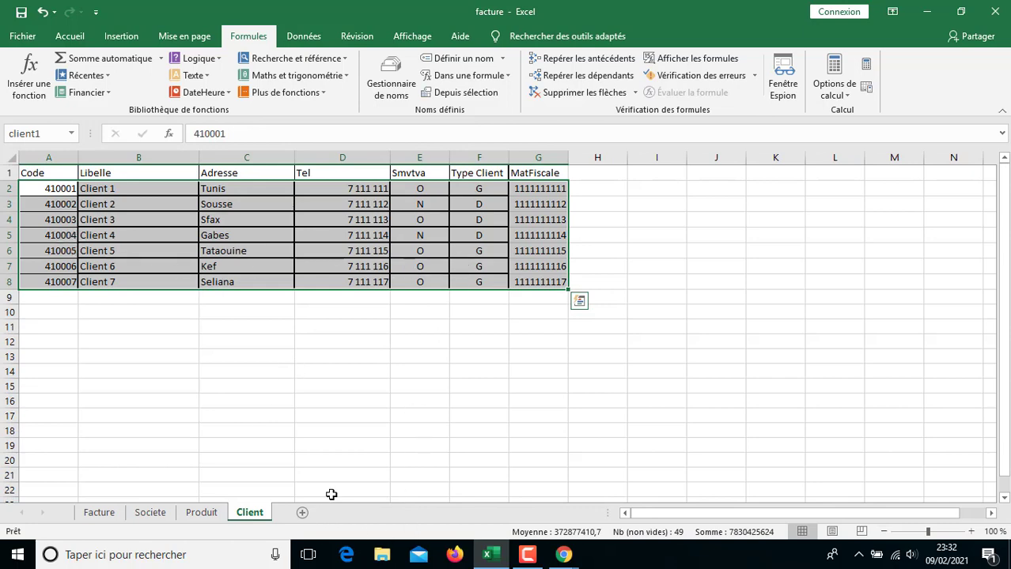
left_click(99, 512)
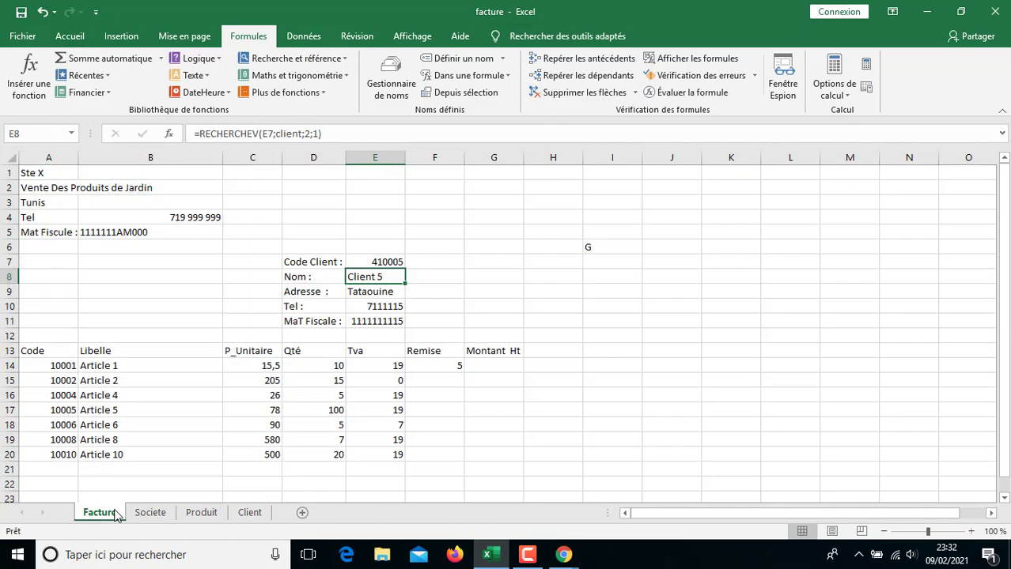
- Replace the Remise formula in F14 with =SI(I6="G";5;0), testing the looked-up client type, and review it
left_click(437, 367)
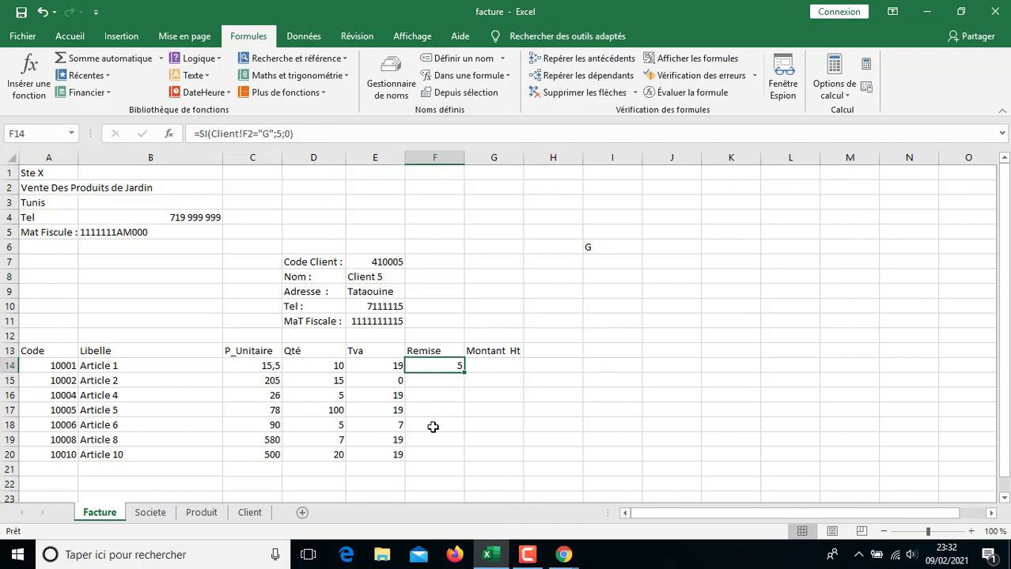
type("=s")
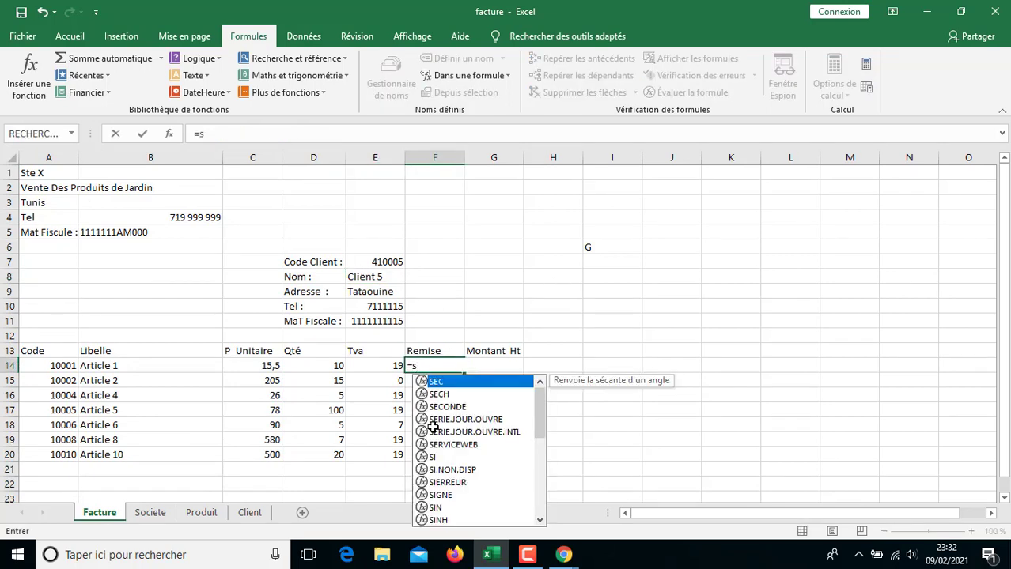
type("i(")
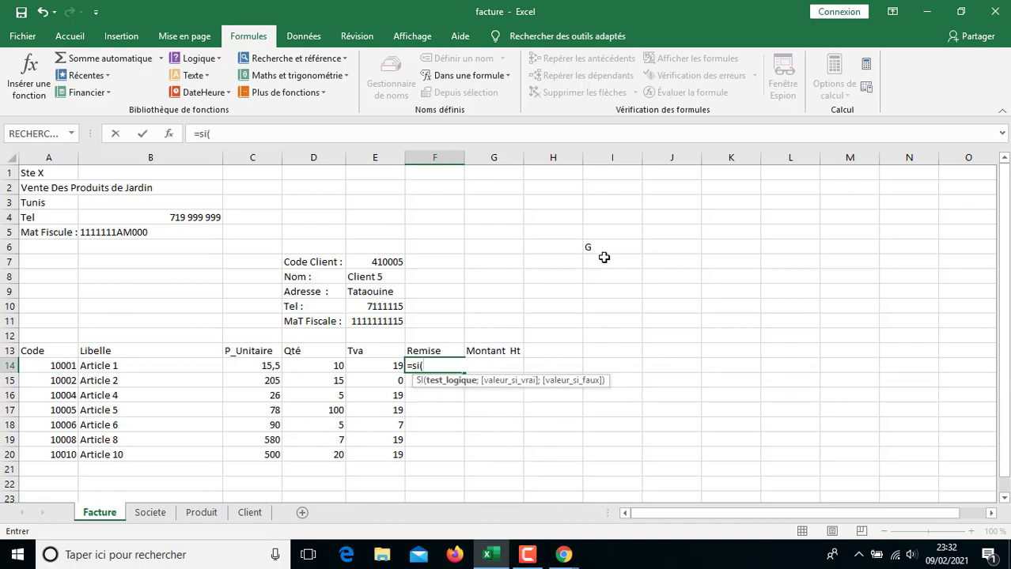
left_click(602, 251)
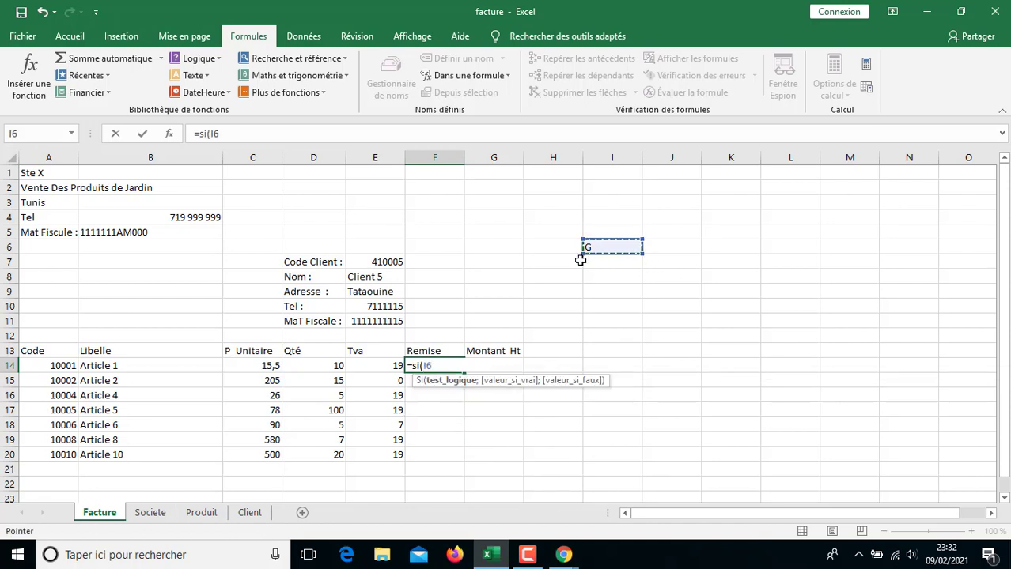
type("=\"G")
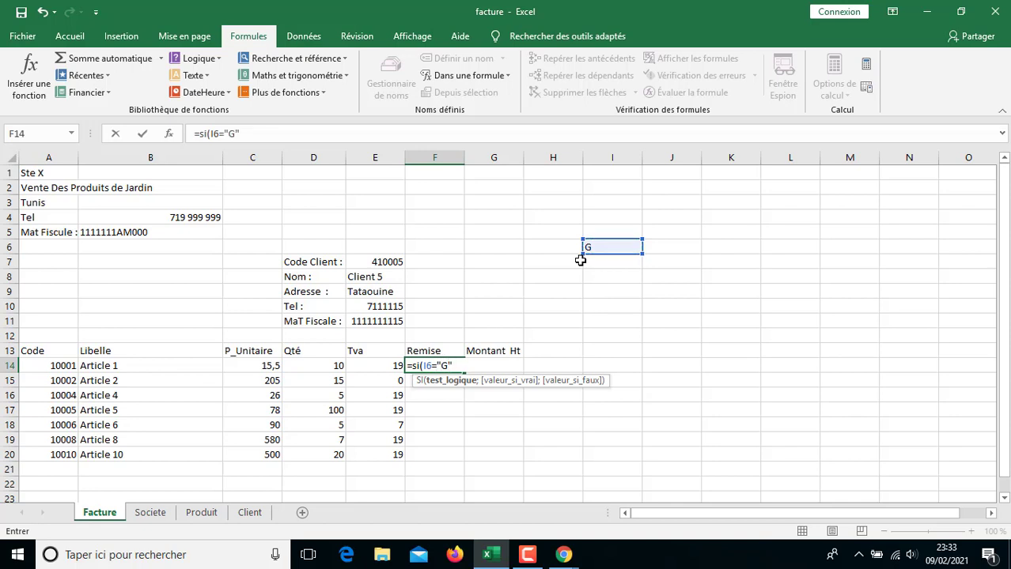
type("\";")
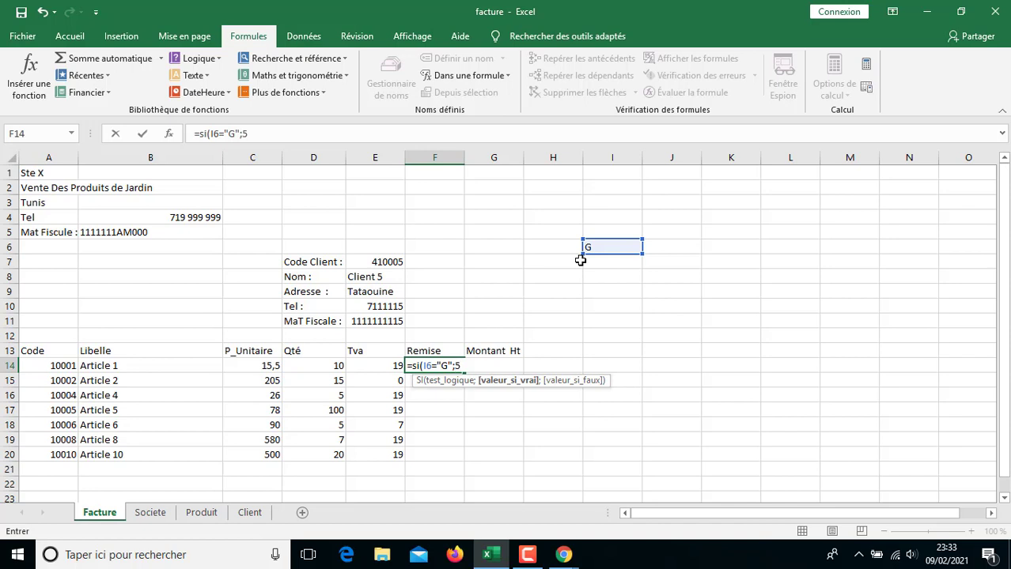
type("5;")
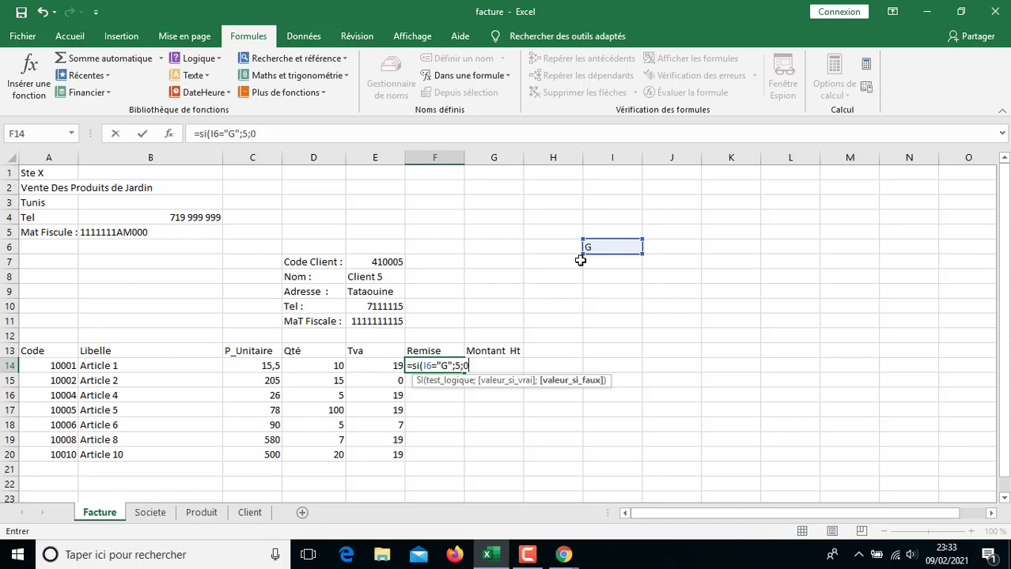
type("0)")
key("Return")
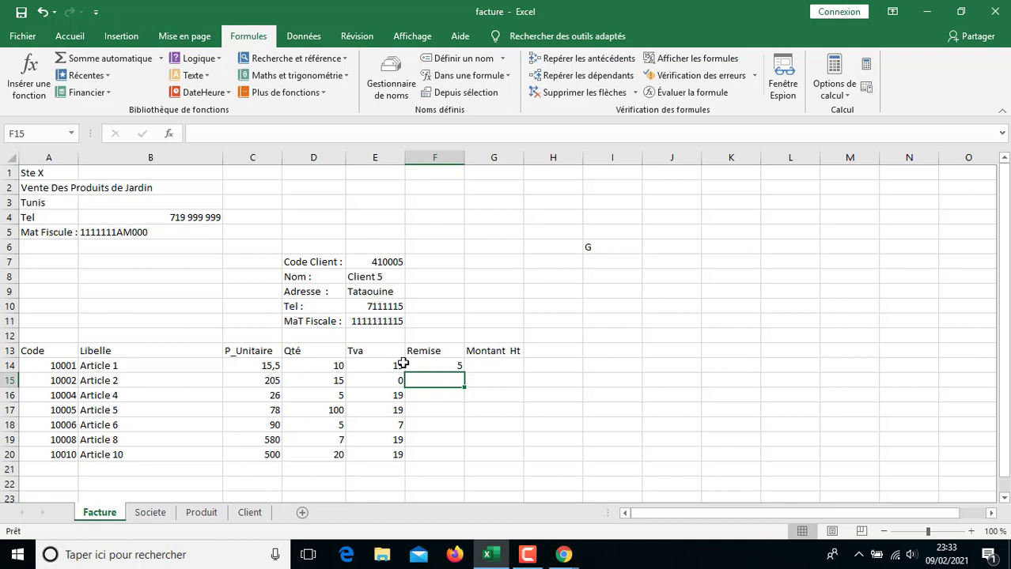
double_click(446, 366)
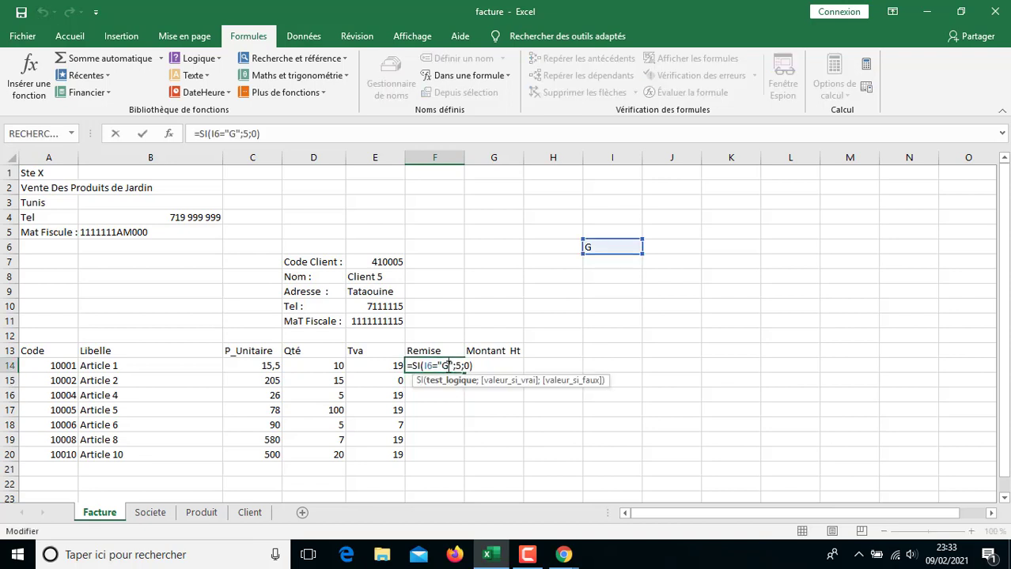
left_click(464, 408)
- Fill the Remise formula from F14 down through F20 for all the invoice's article rows
left_click(456, 369)
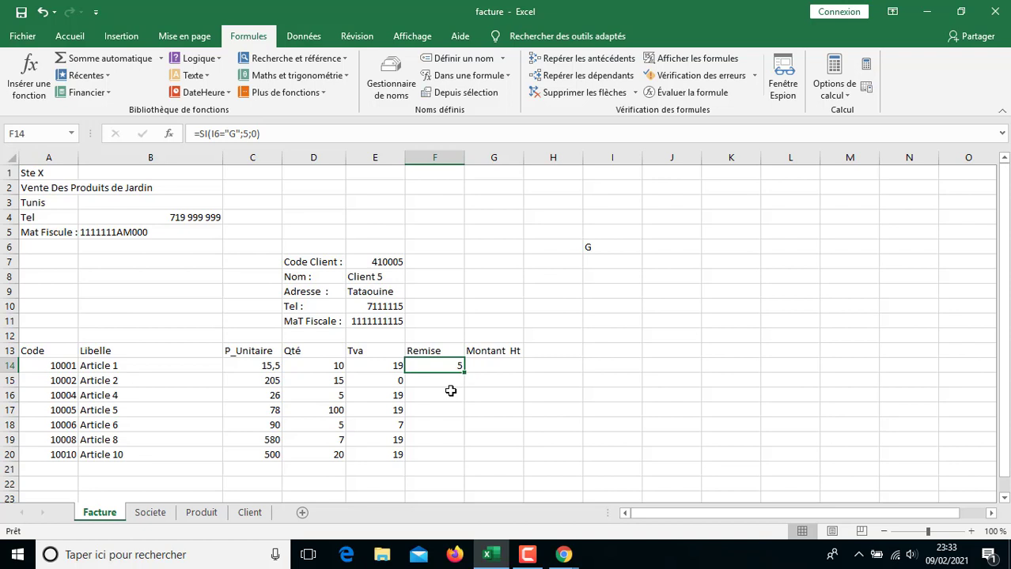
key("ctrl+Down")
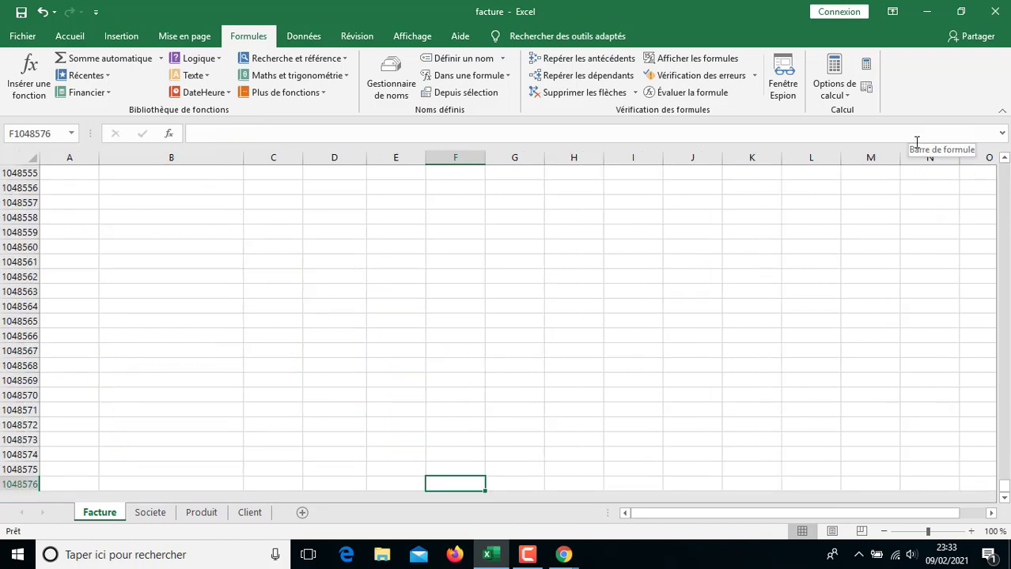
key("ctrl+Home")
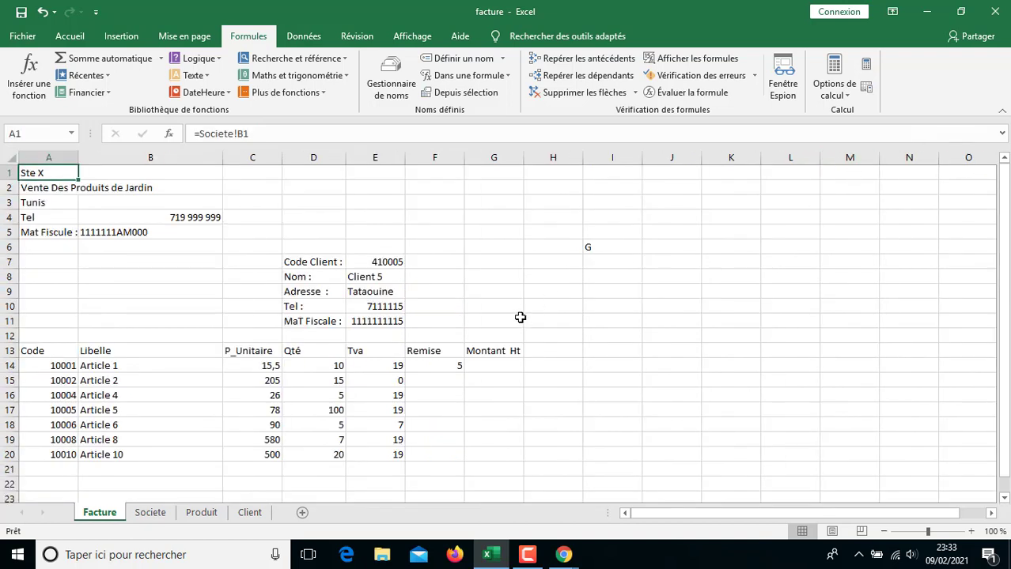
left_click(456, 366)
key("shift+Left")
key("shift+Left")
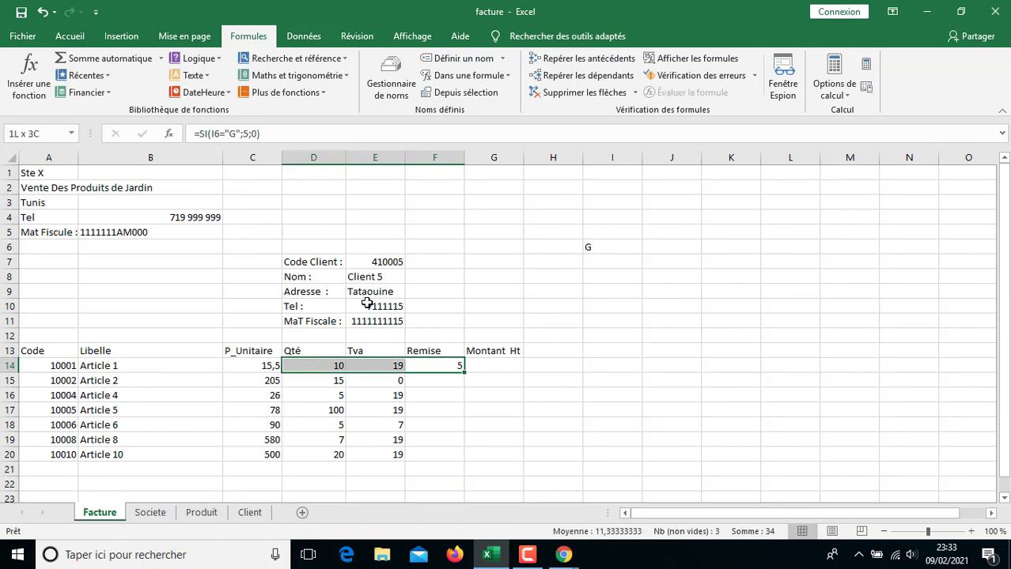
key("shift+Right")
key("shift+Right")
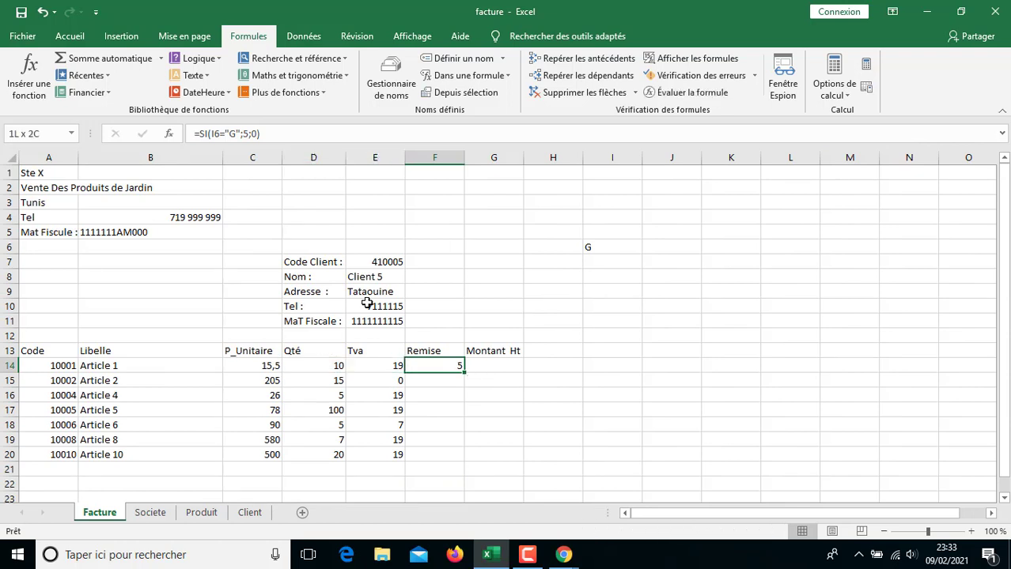
key("shift+Down")
key("shift+Down")
key("shift+Down")
key("shift+Down")
key("shift+Down")
key("shift+Down")
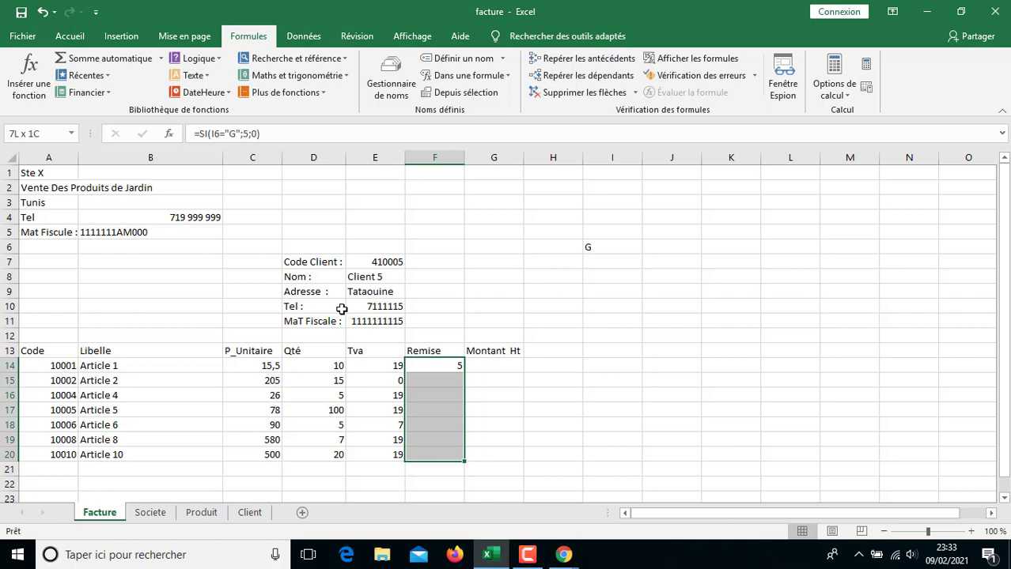
key("ctrl+d")
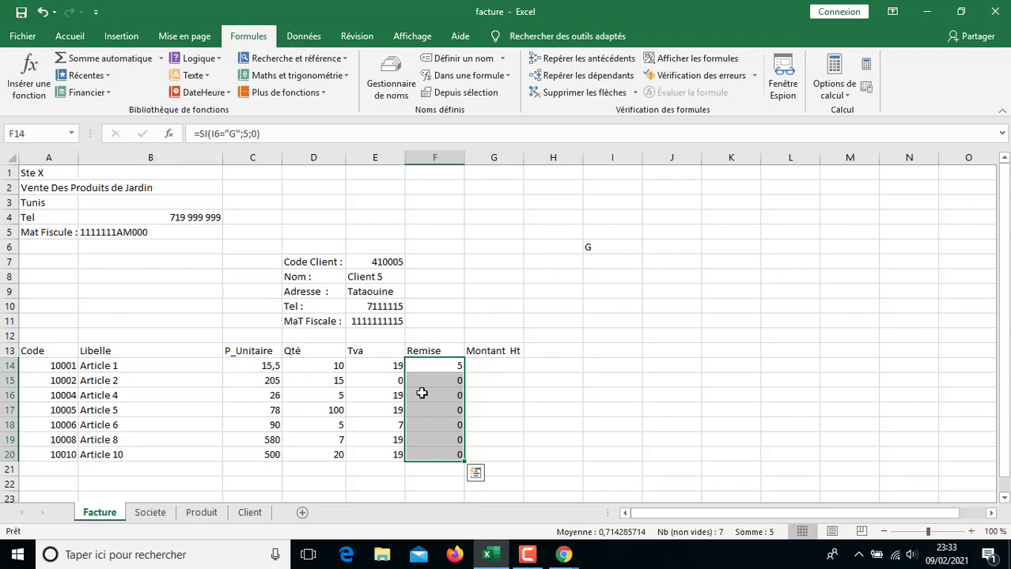
- Compare the Remise formulas in F14 and F15, checking which client-type cell each one references
left_click(449, 380)
left_click(459, 364)
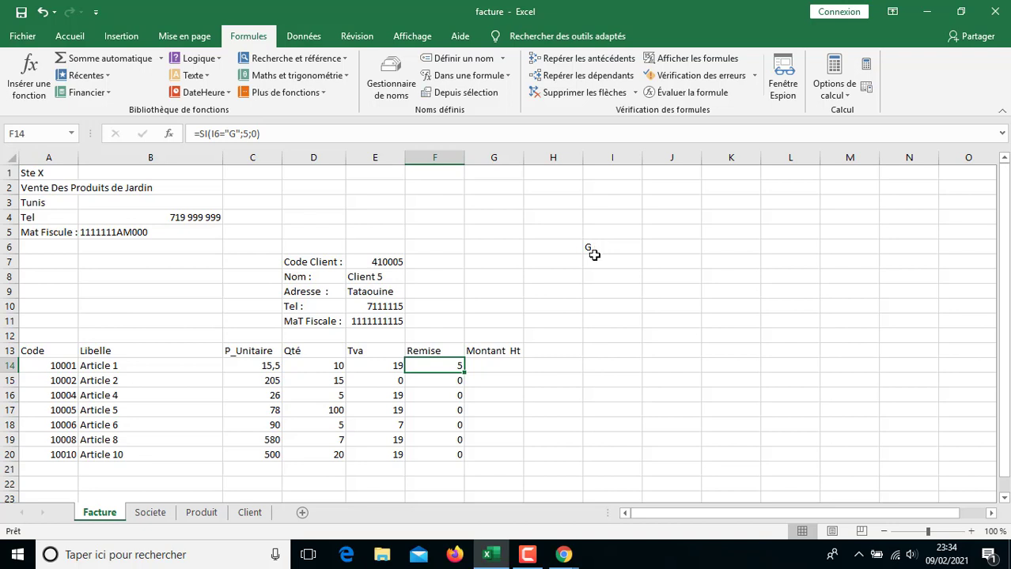
left_click(434, 381)
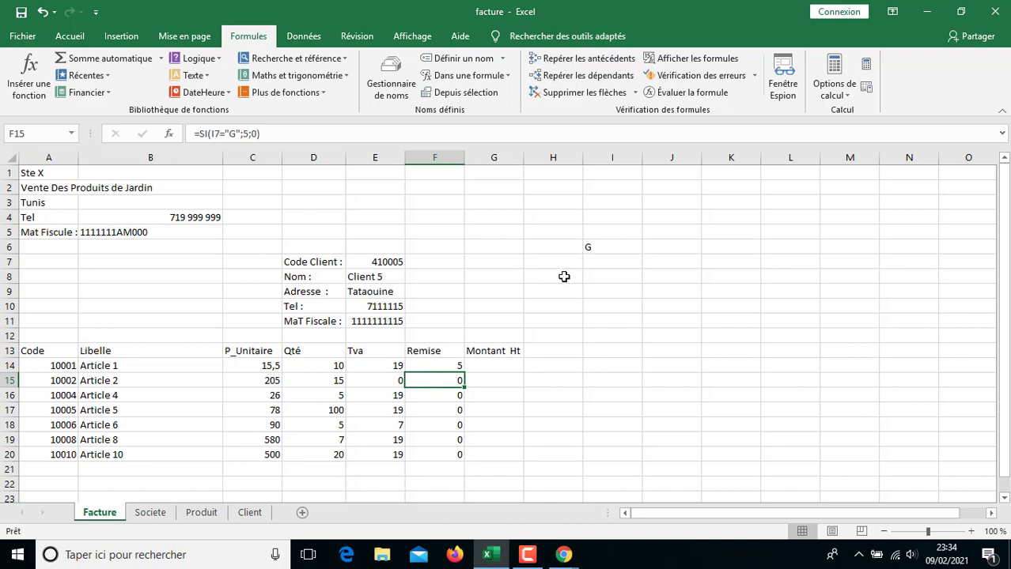
- Try making RECHERCHEV's lookup value in cell I6 the absolute reference $E$7
left_click(592, 250)
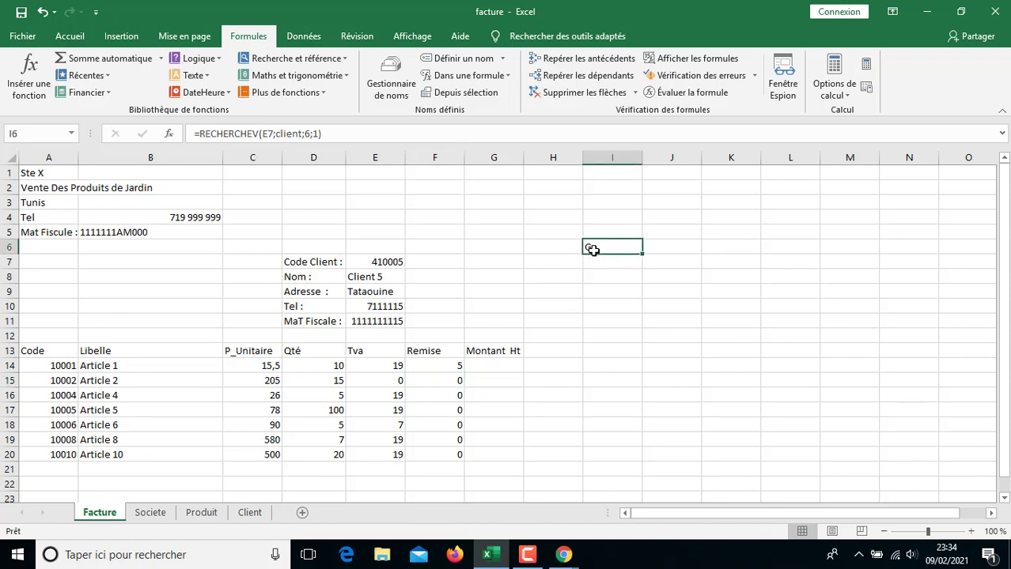
left_click(271, 134)
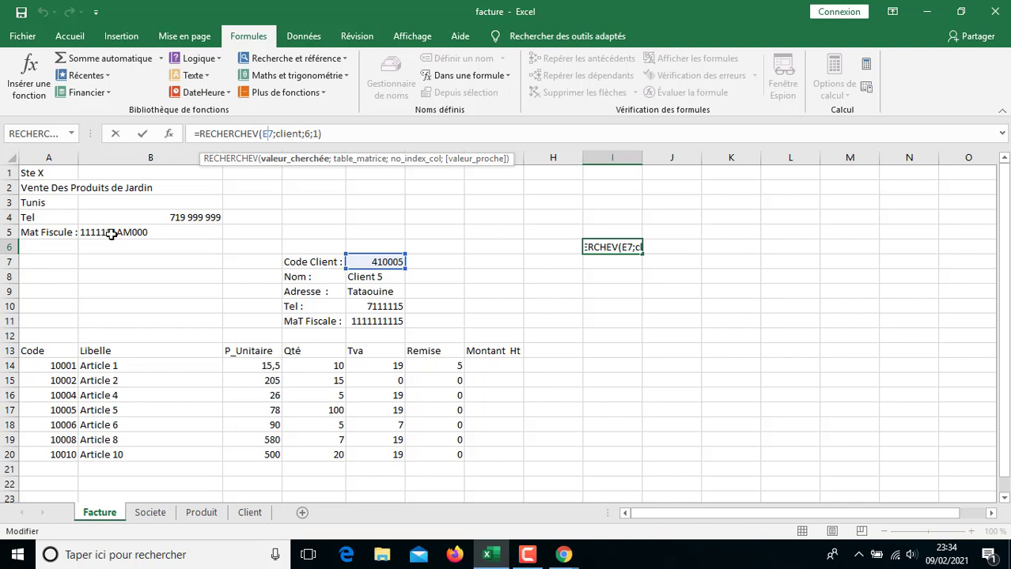
key("F4")
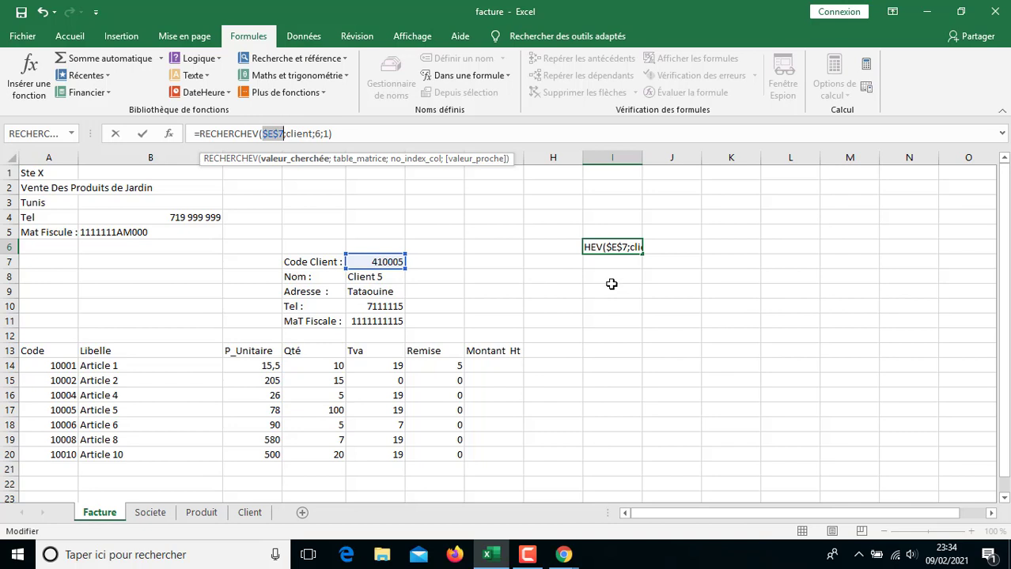
key("F4")
key("F4")
key("F4")
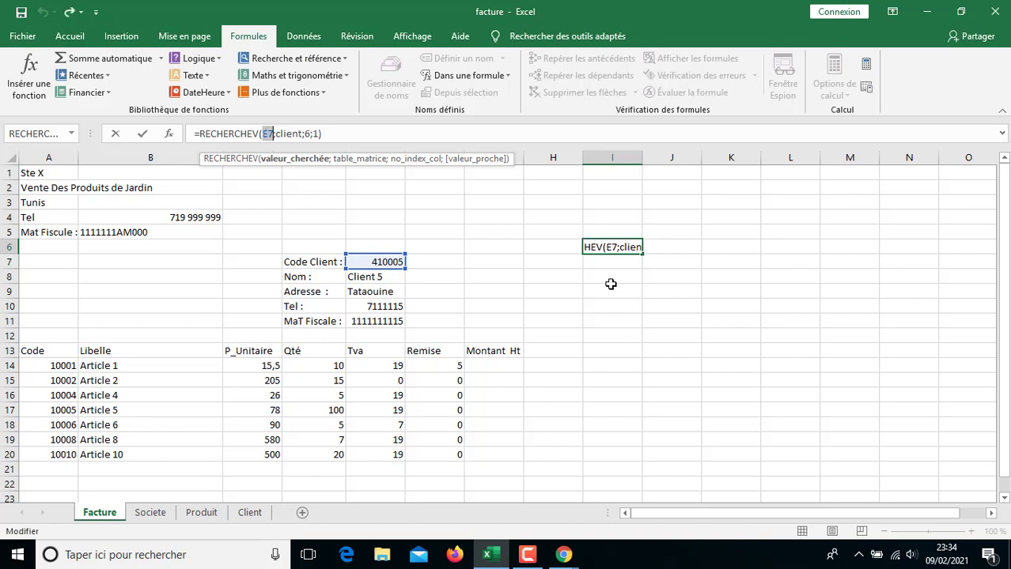
- Change RECHERCHEV's lookup value in cell I6 to F14 and validate the formula
left_click(454, 365)
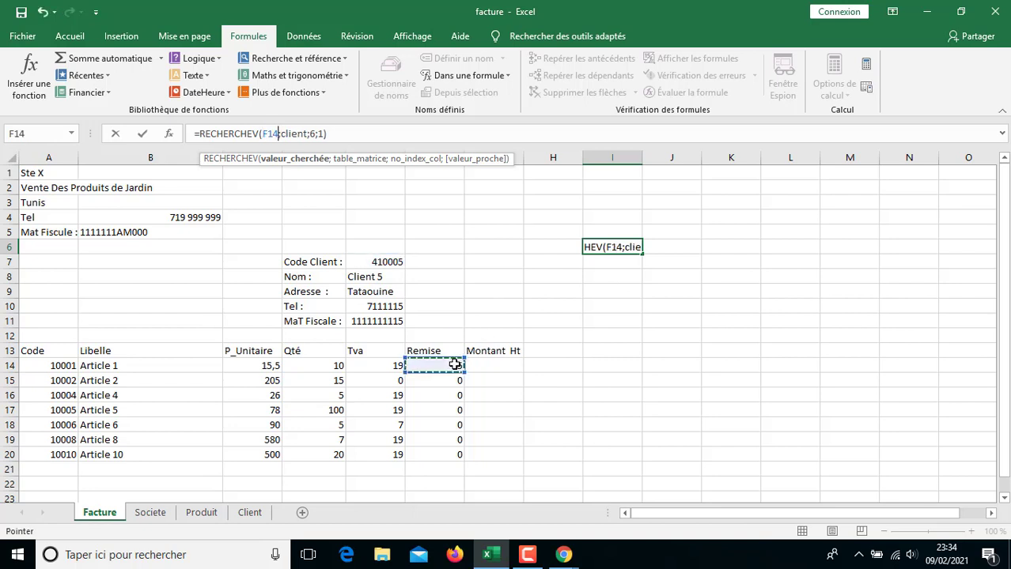
left_click(270, 135)
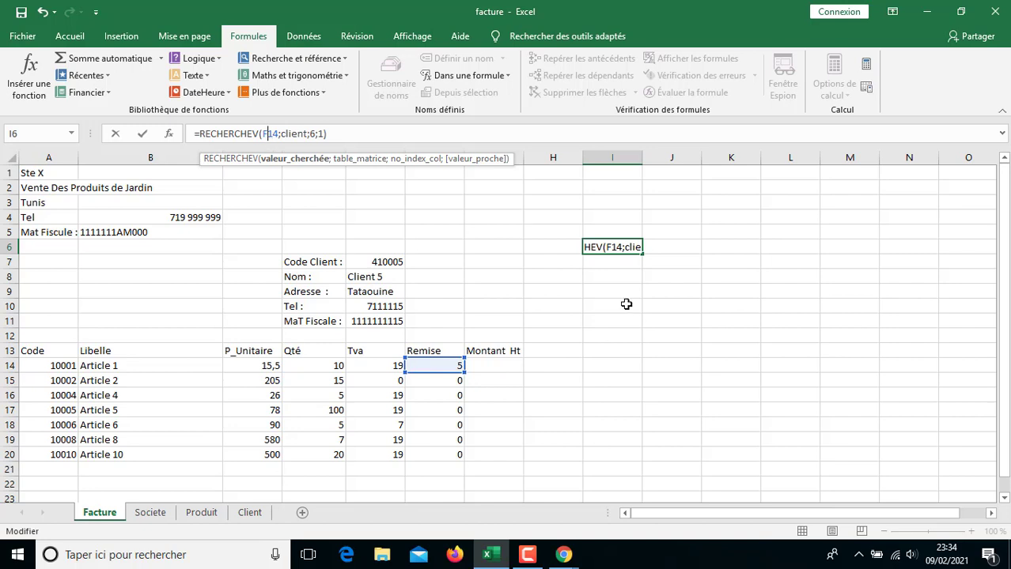
key("Return")
left_click(471, 323)
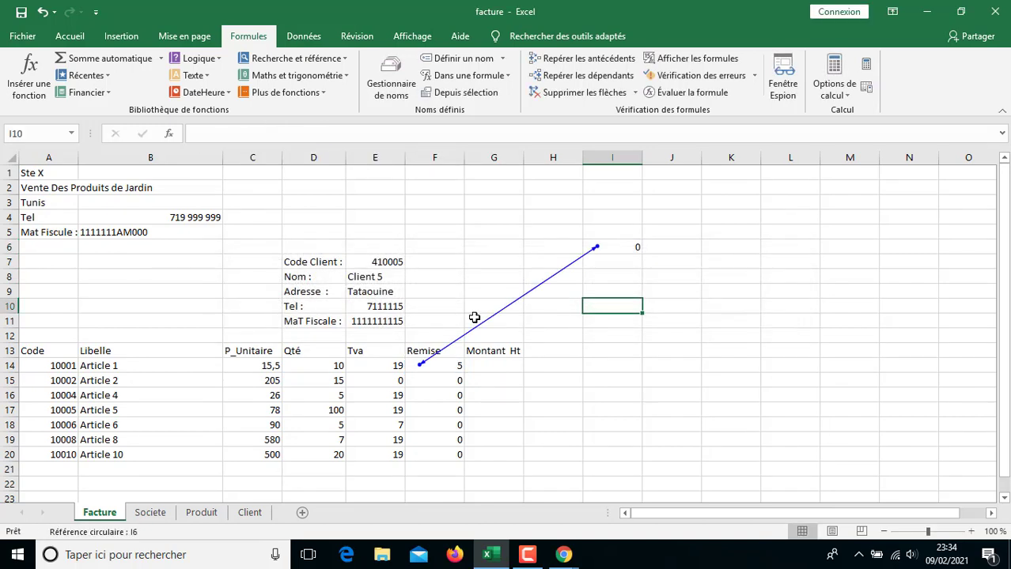
left_click(557, 359)
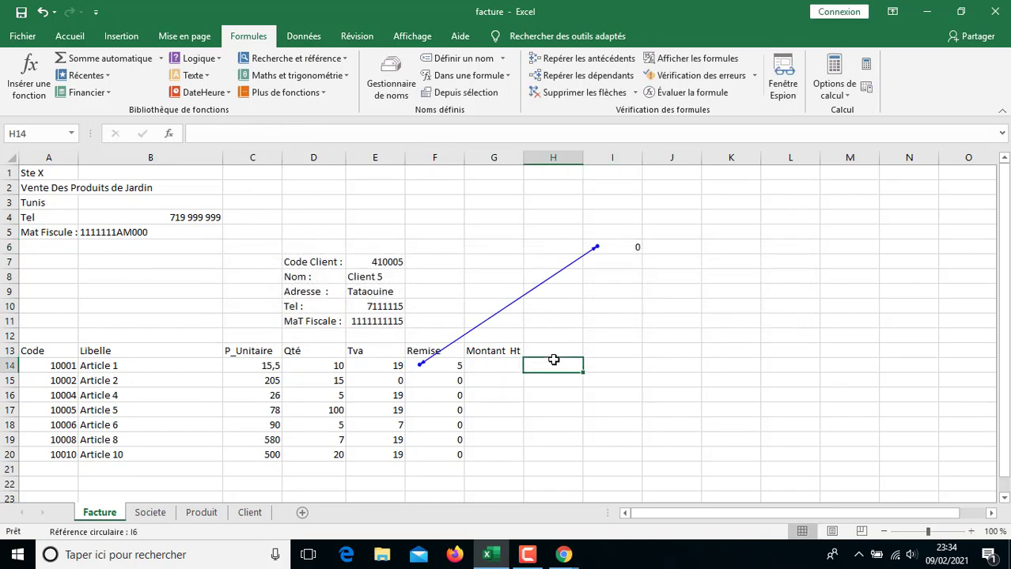
left_click(594, 256)
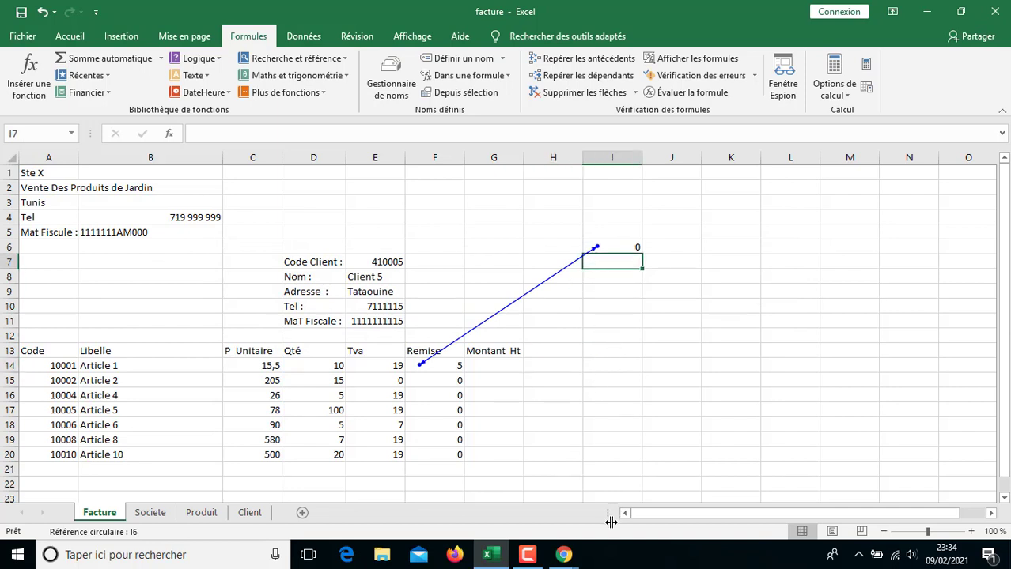
left_click(529, 554)
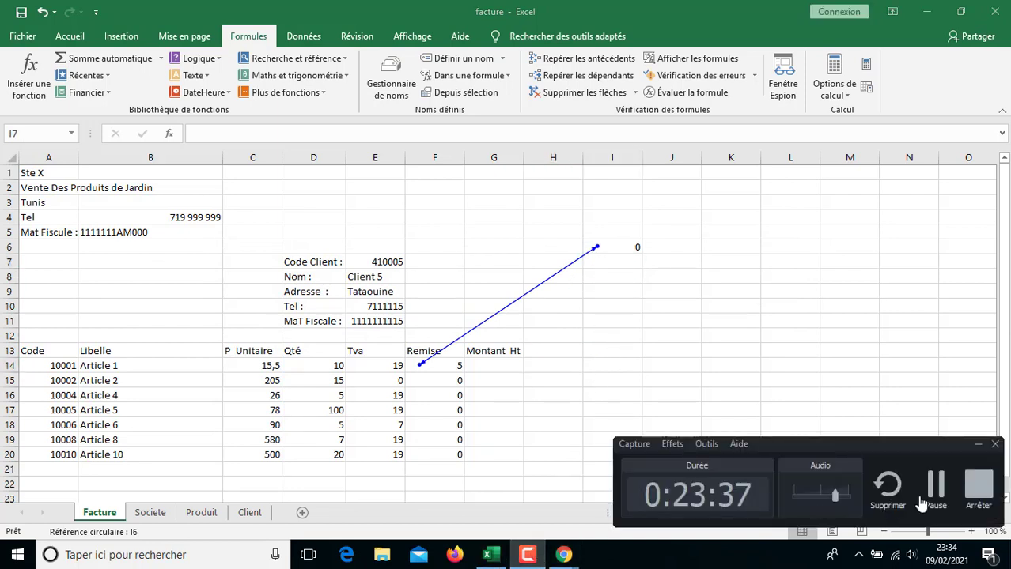
left_click(936, 486)
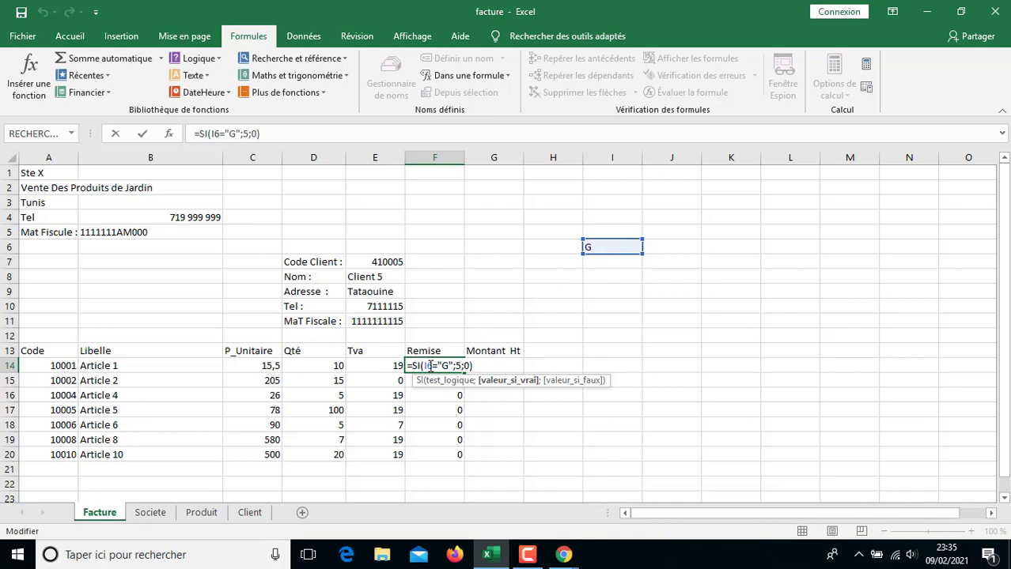
- Make the I6 reference absolute in cell F14's discount formula, giving =SI($I$6="G";5;0)
double_click(431, 366)
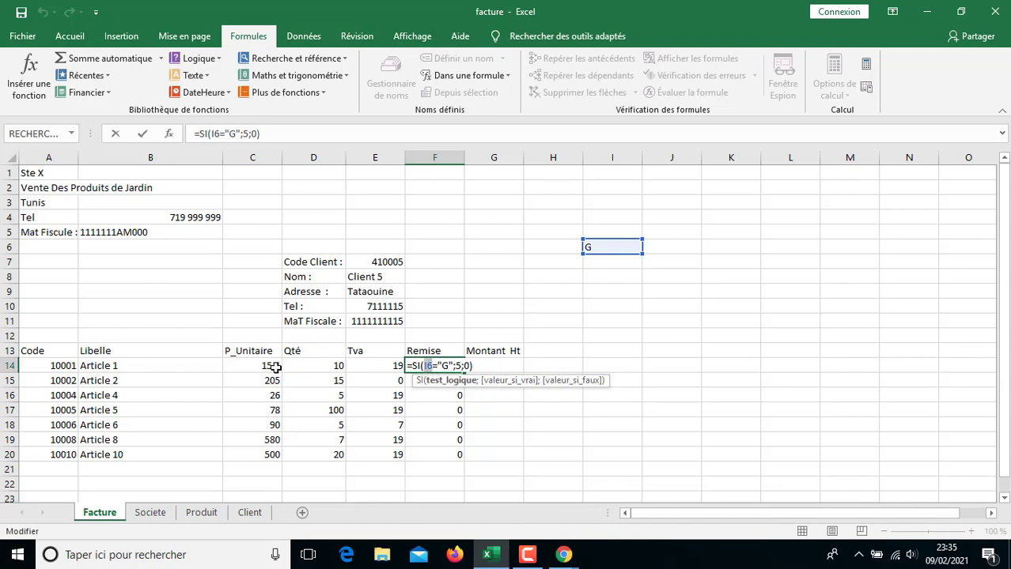
key("F4")
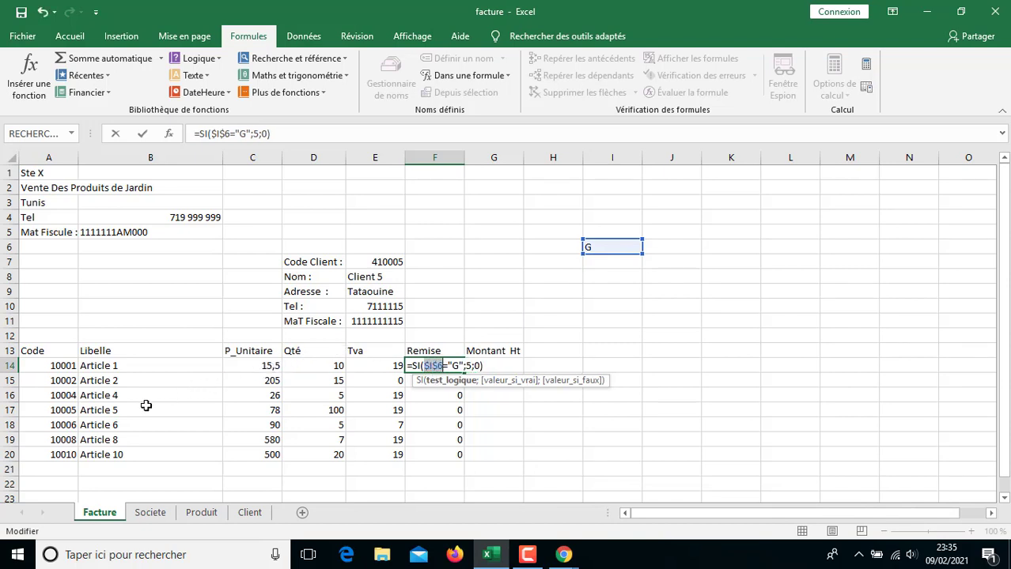
key("Return")
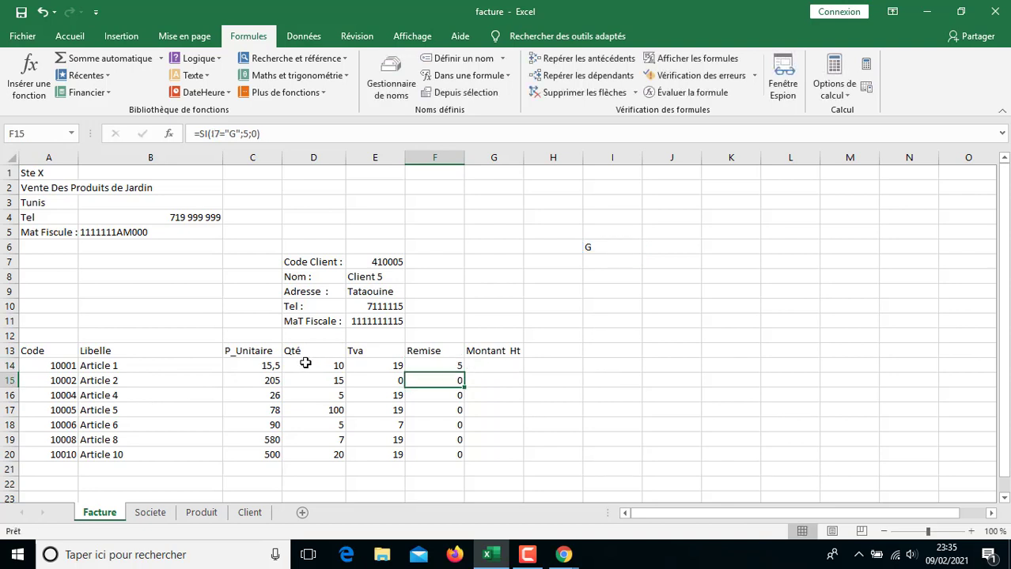
- Fill the Remise formula in F14 down through F20
left_click(451, 365)
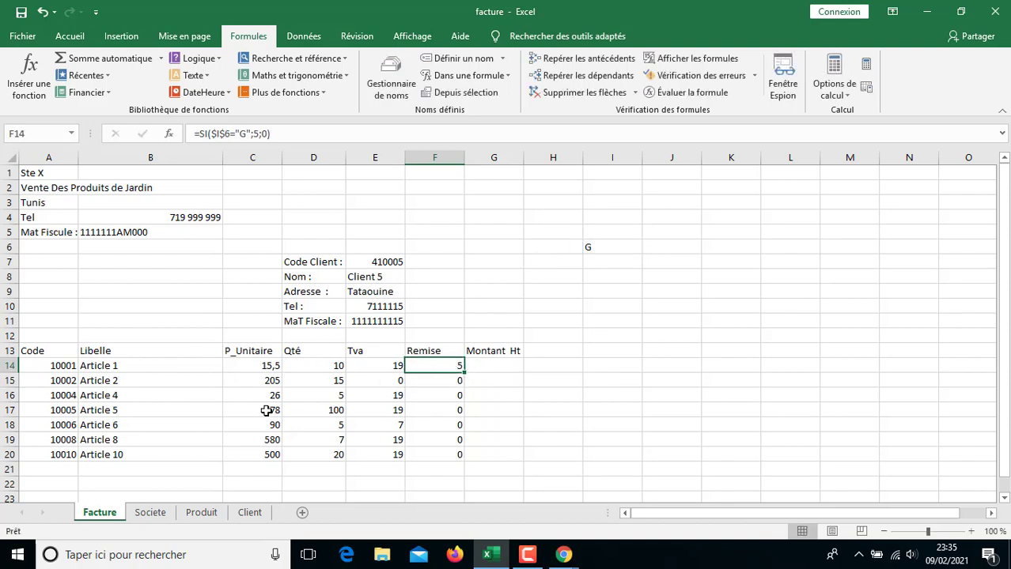
key("shift+Down")
key("shift+Down")
key("shift+Down")
key("shift+Down")
key("shift+Down")
key("shift+Down")
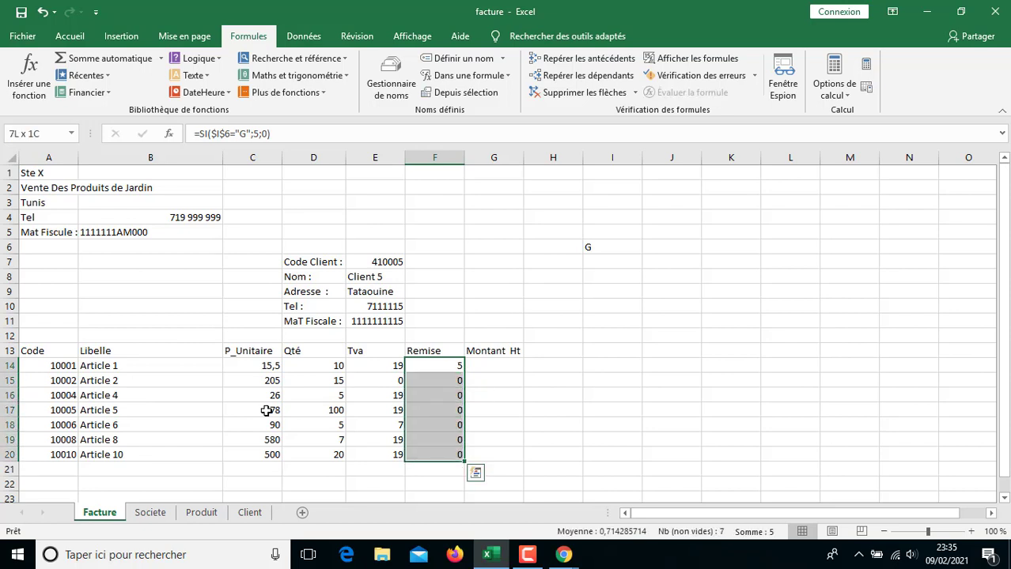
key("ctrl+d")
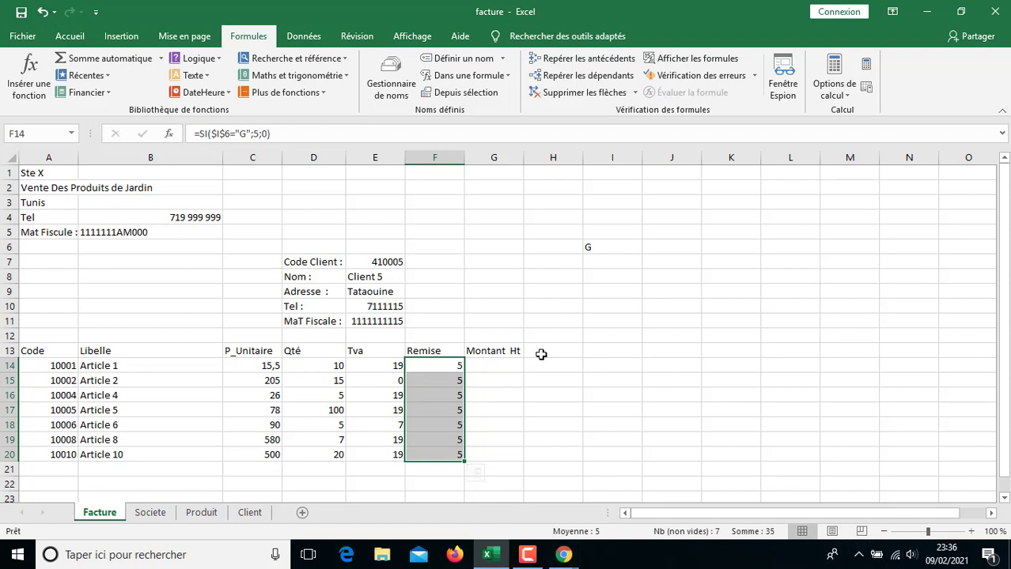
left_click(564, 556)
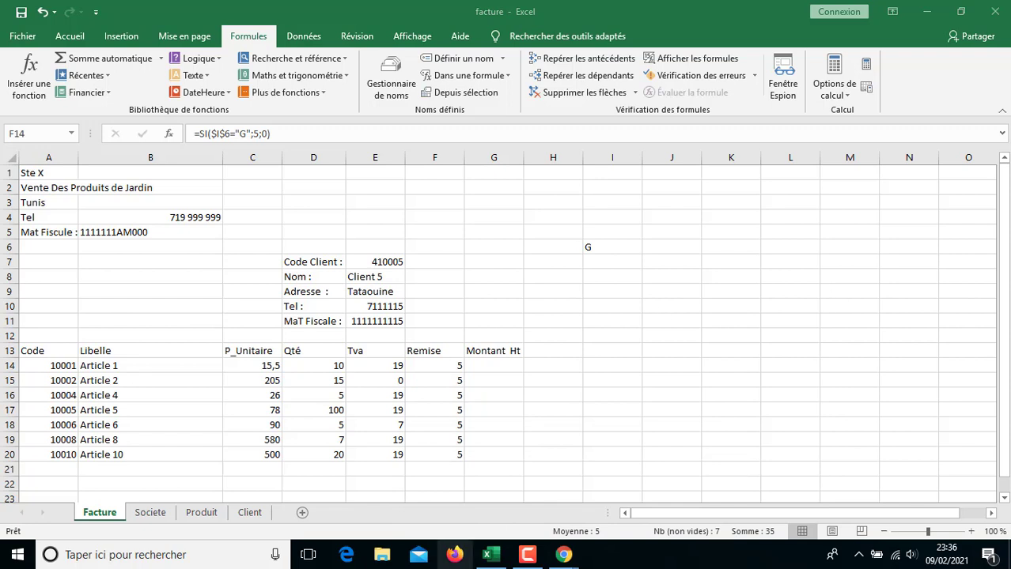
left_click(535, 556)
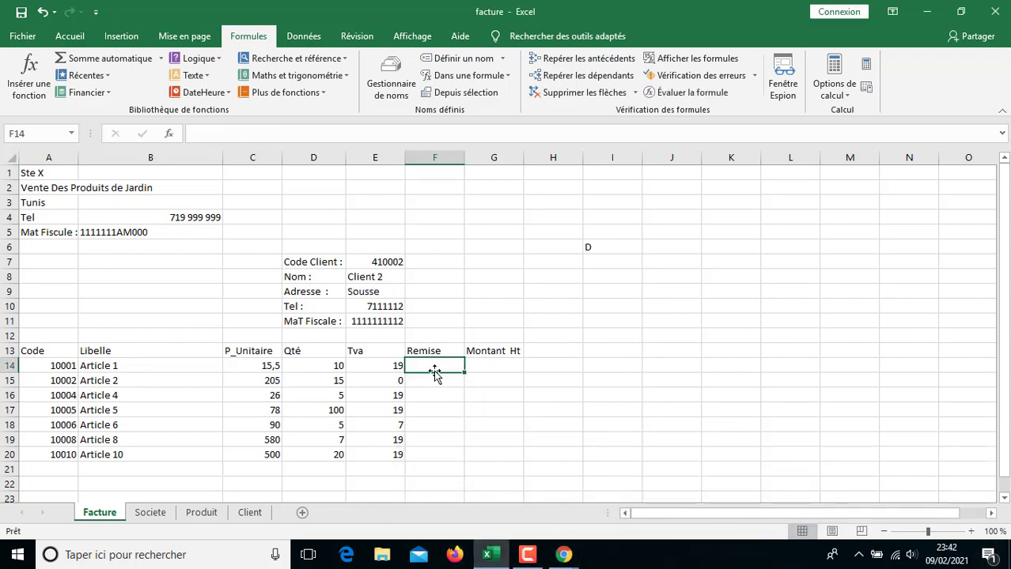
left_click(528, 555)
left_click(937, 486)
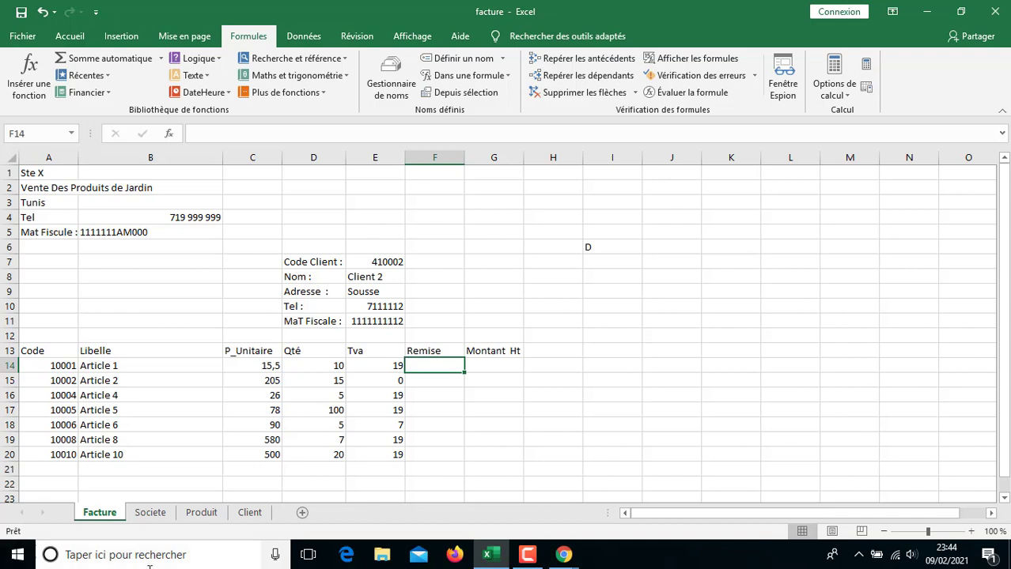
- Start a SI formula in Remise cell F14 with the absolute-reference condition $I$6="G"
type("=s")
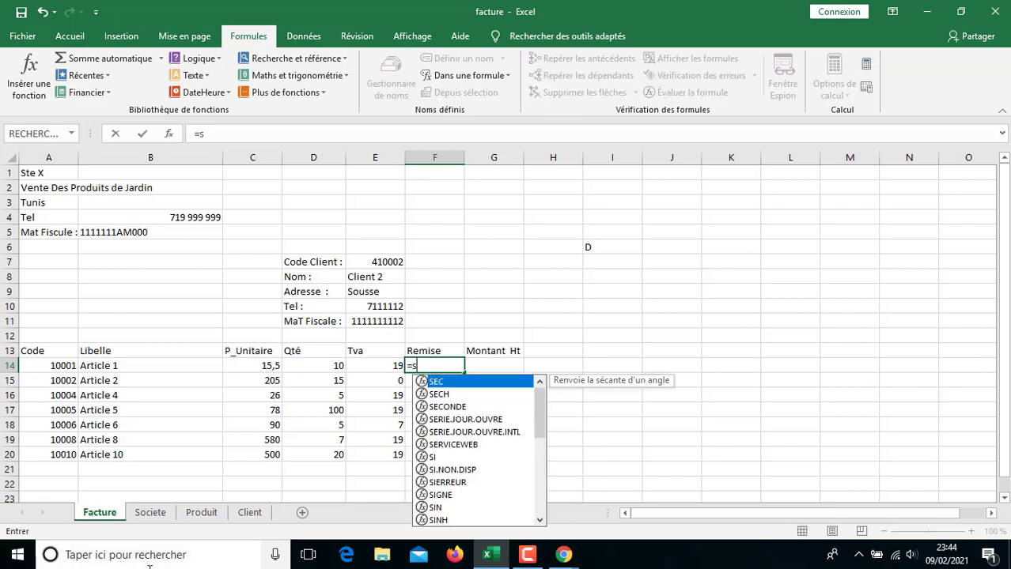
type("i(")
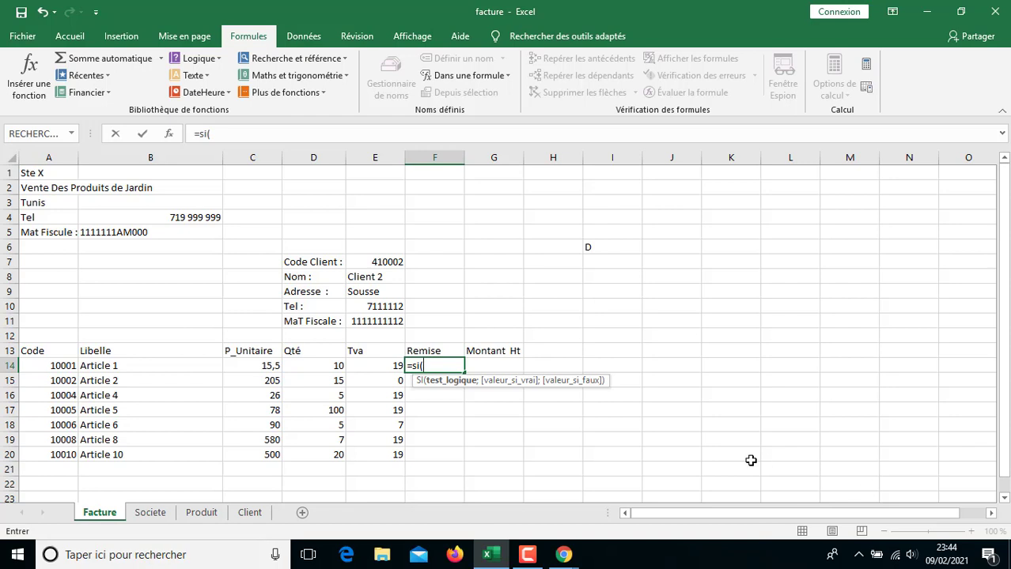
left_click(625, 245)
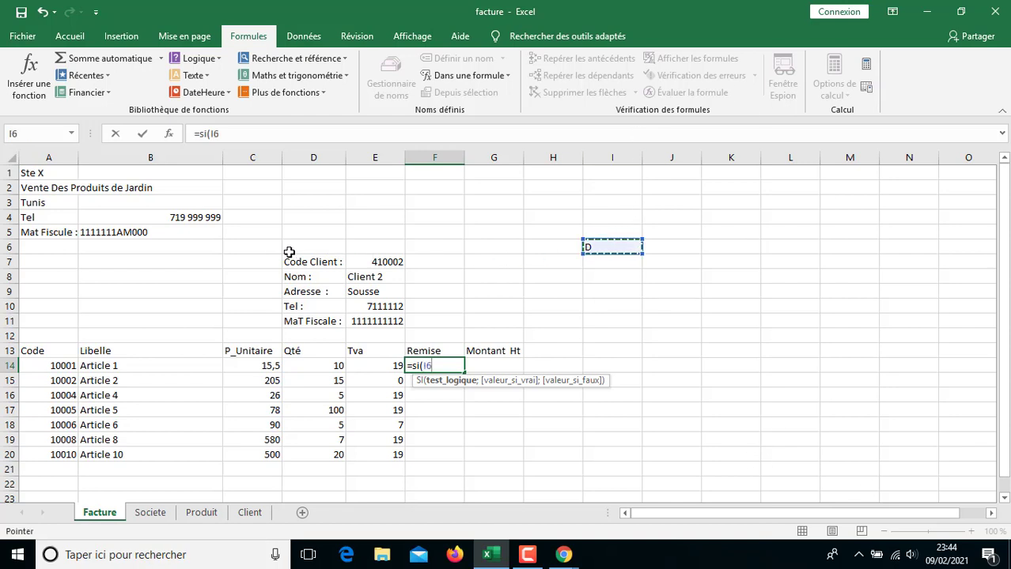
key("F4")
type(";")
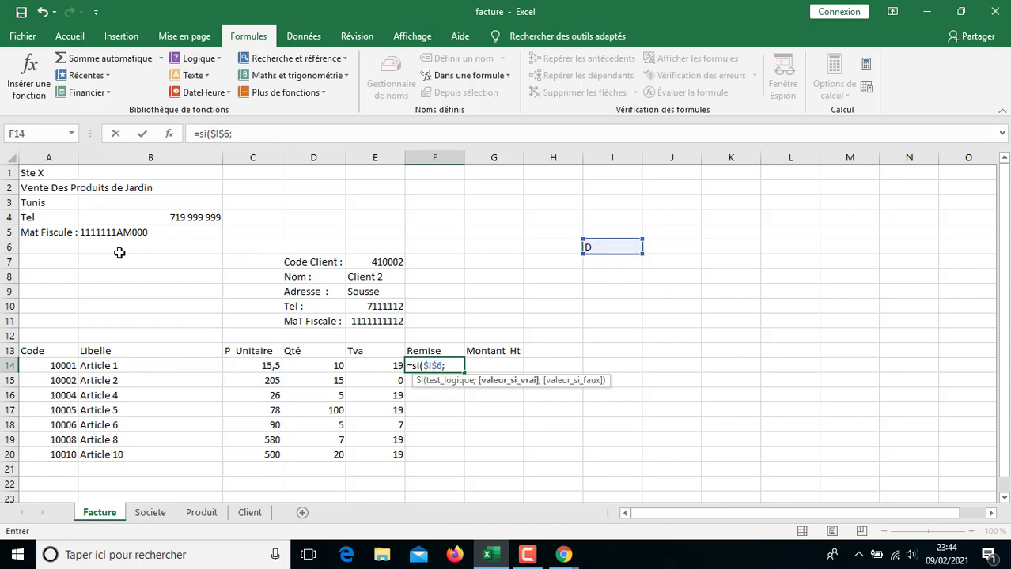
key("BackSpace")
type("=\"")
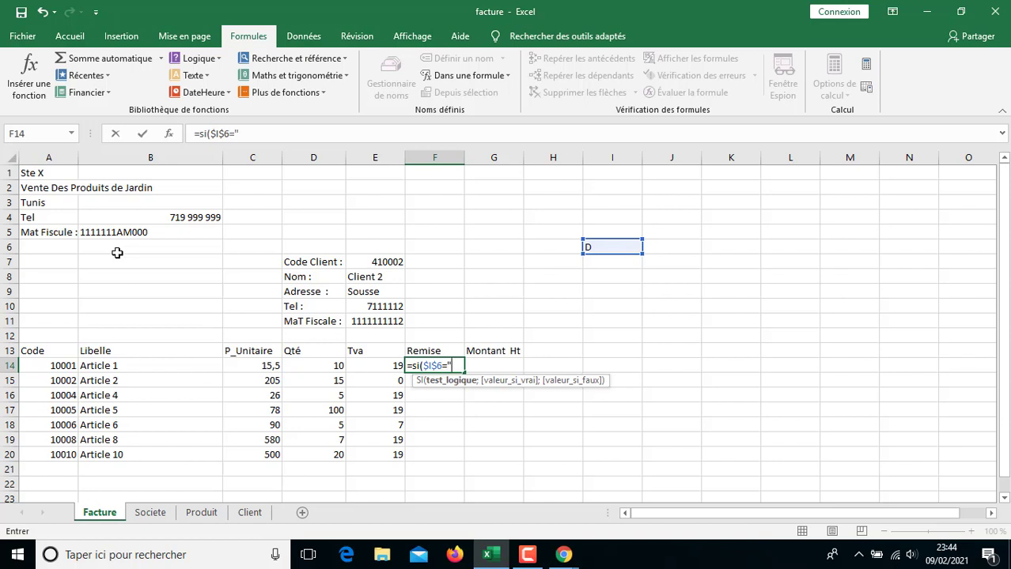
type("G\";")
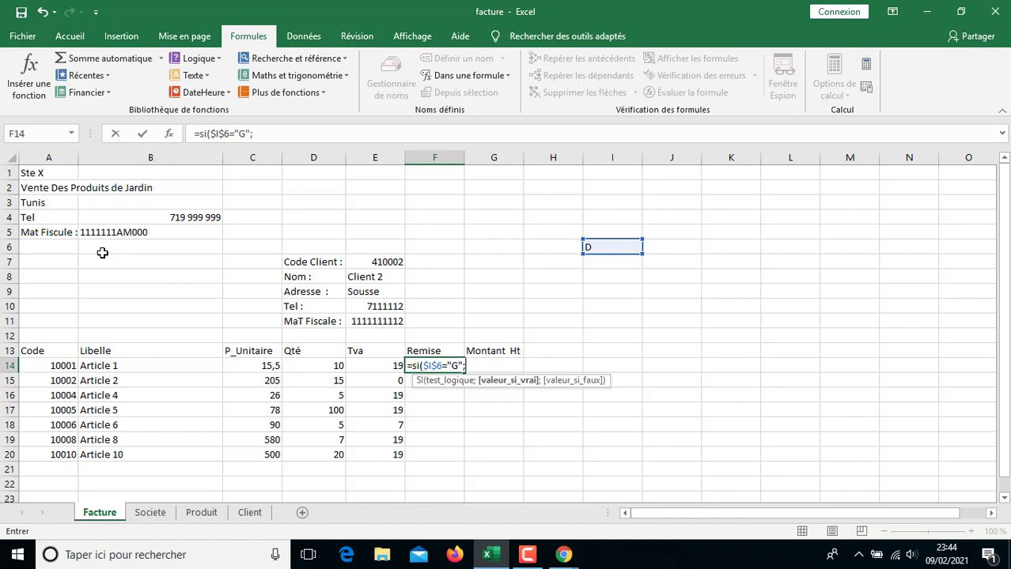
- As the value if true, nest si(D14<100;5%;10%) in the F14 formula to set the discount by quantity
type("si(")
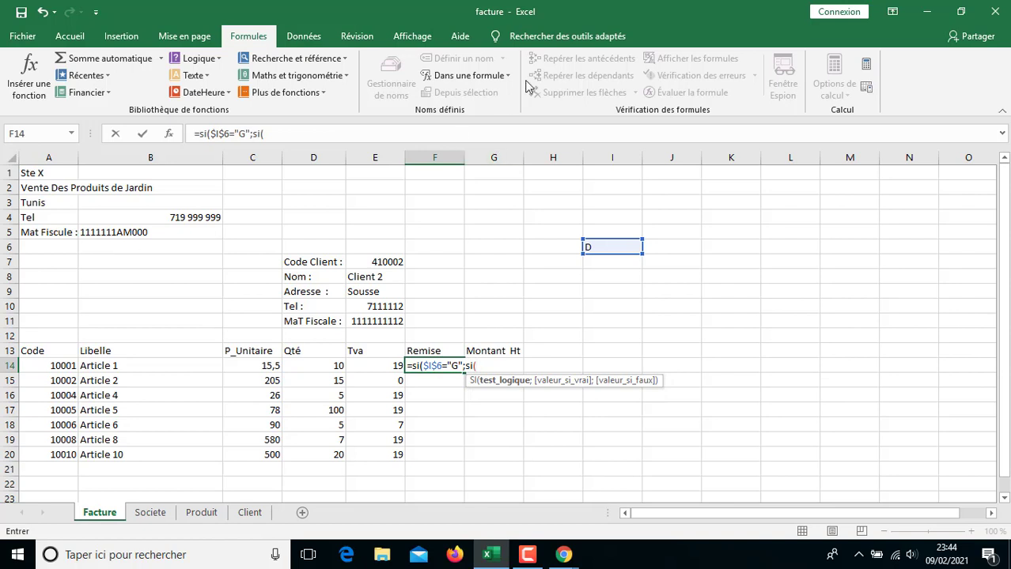
left_click(325, 363)
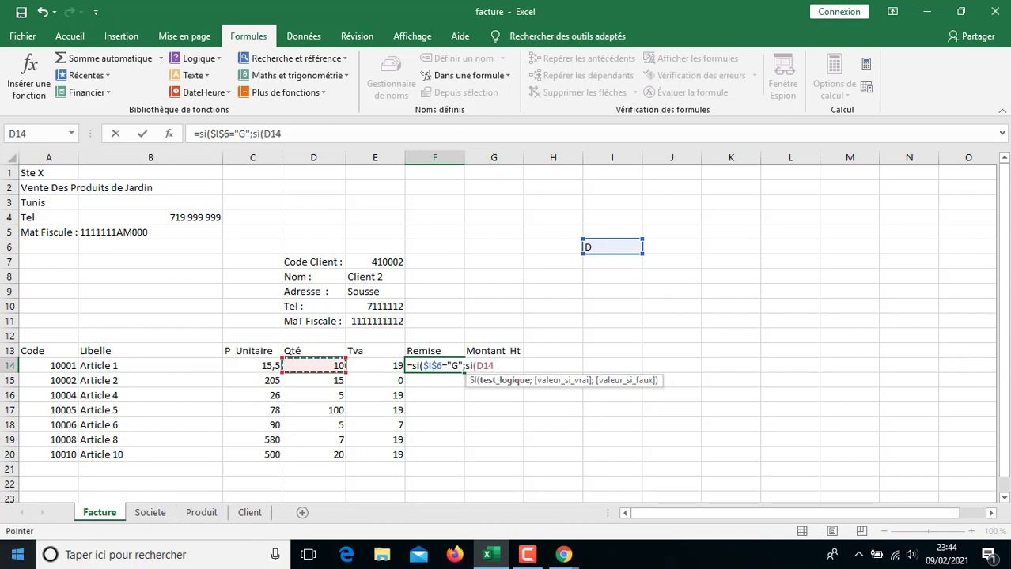
type("<")
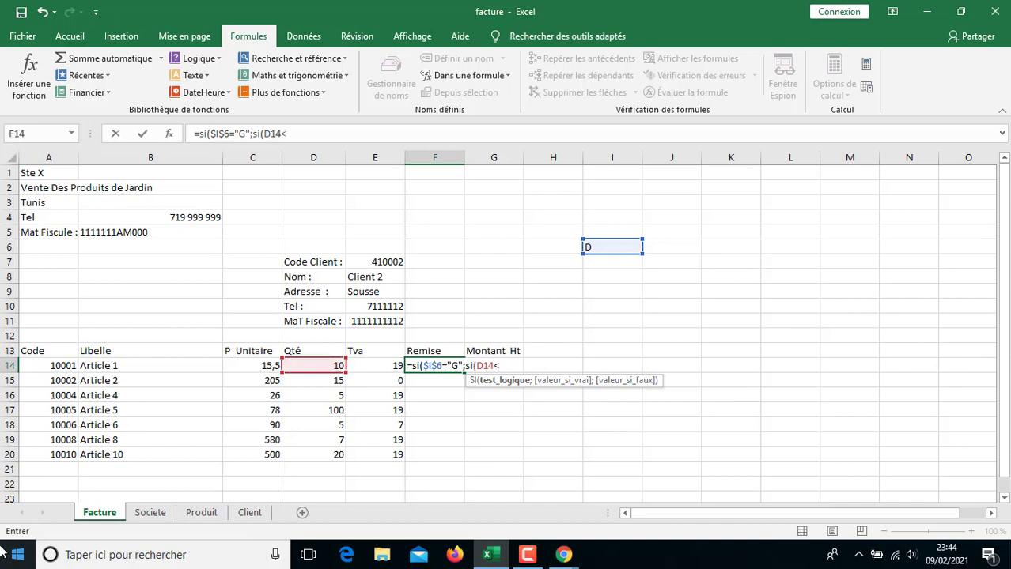
type("100;5")
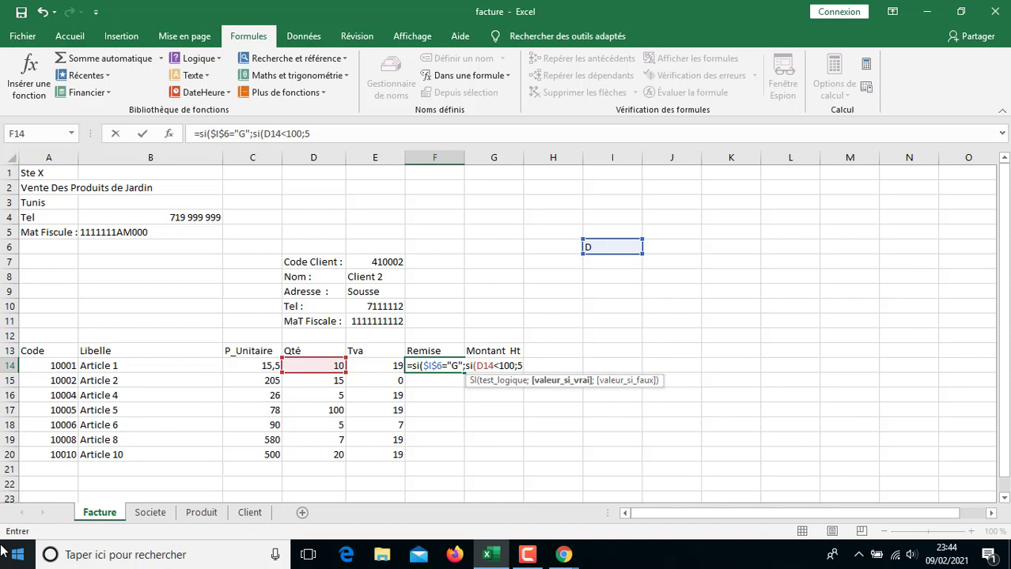
type("%;")
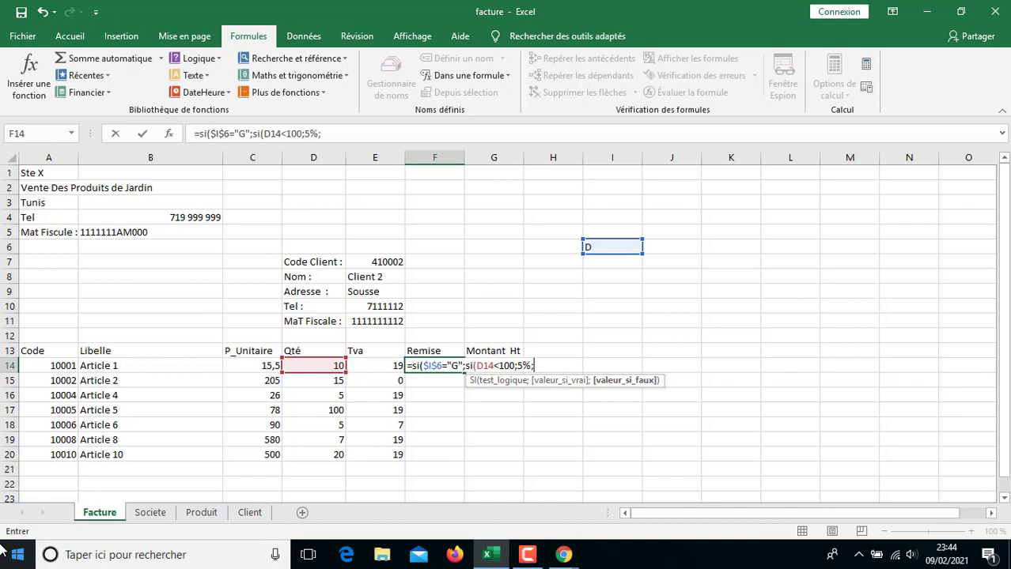
type("10%)")
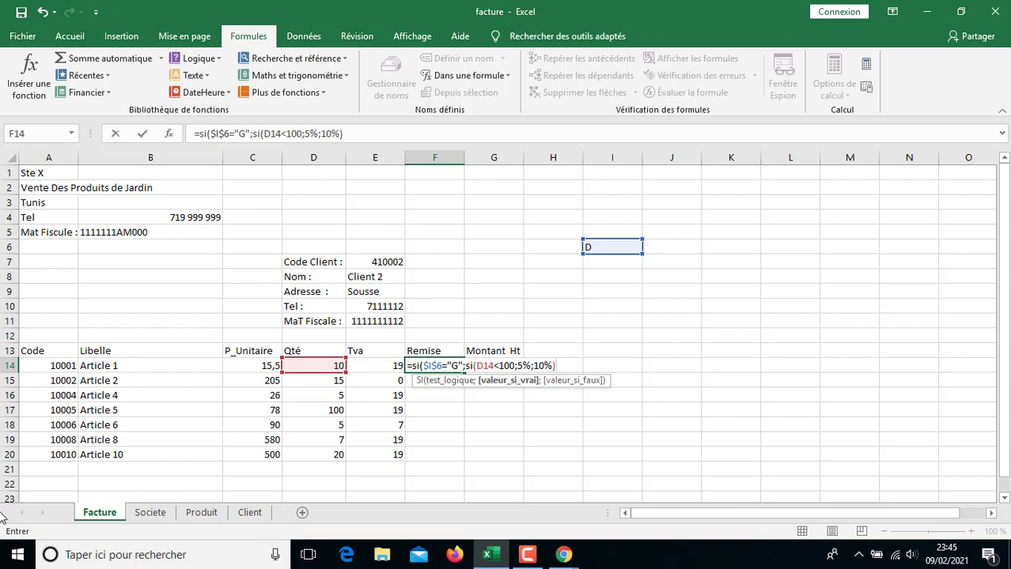
type(";")
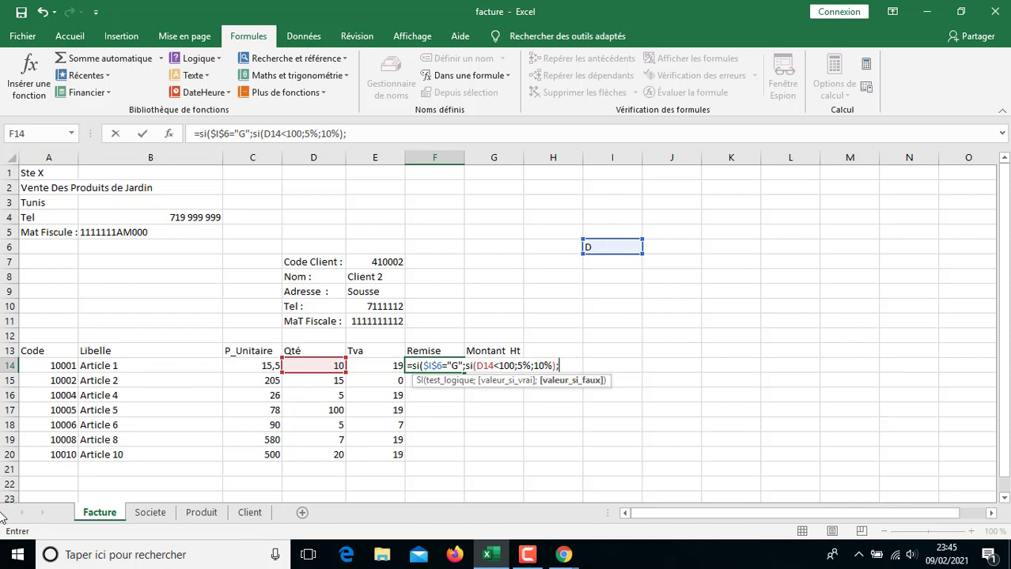
- As the value if false of the outer test, nest a second SI in F14 with the condition $I$6="D"
type("si(")
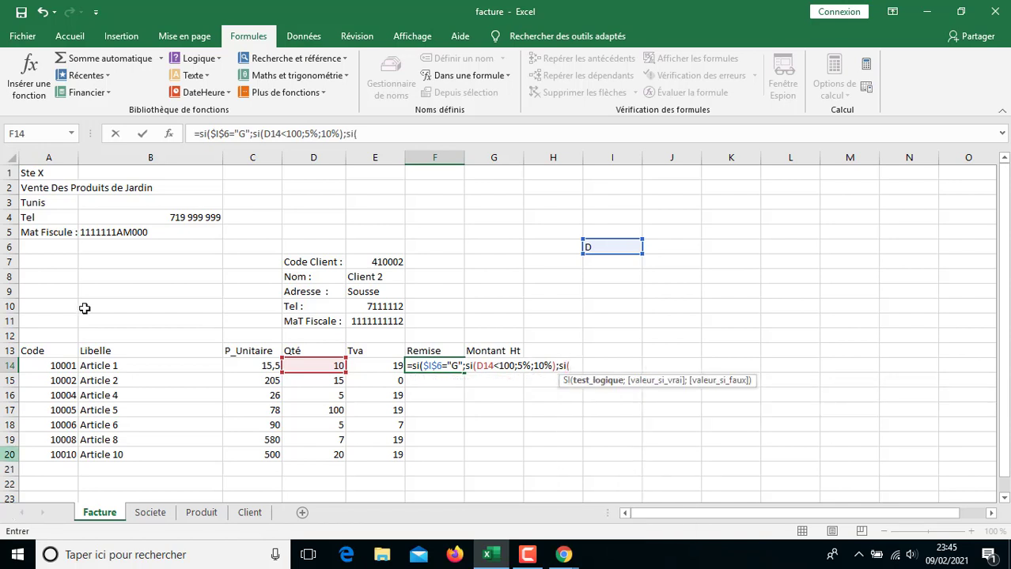
left_click(621, 243)
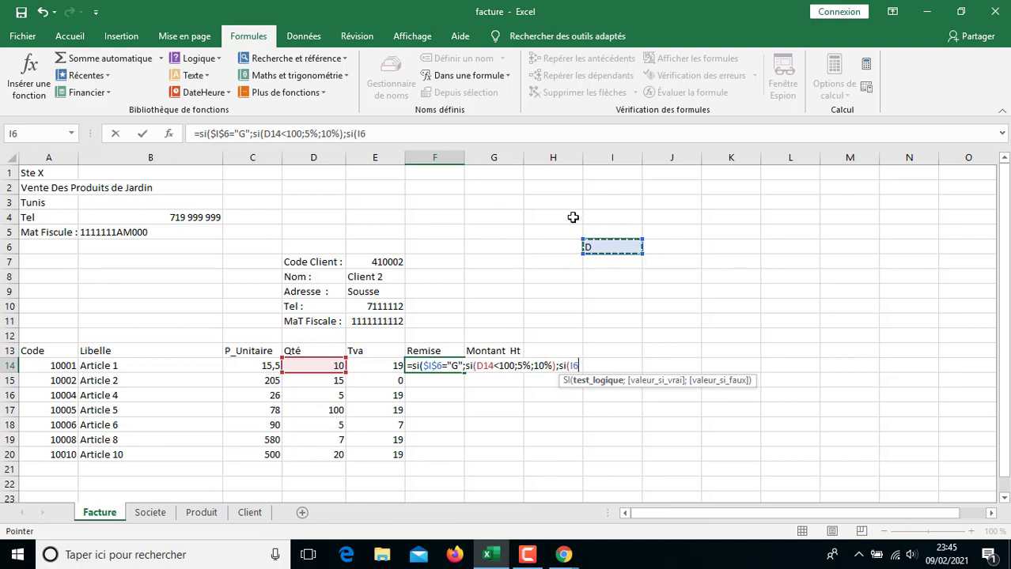
key("F4")
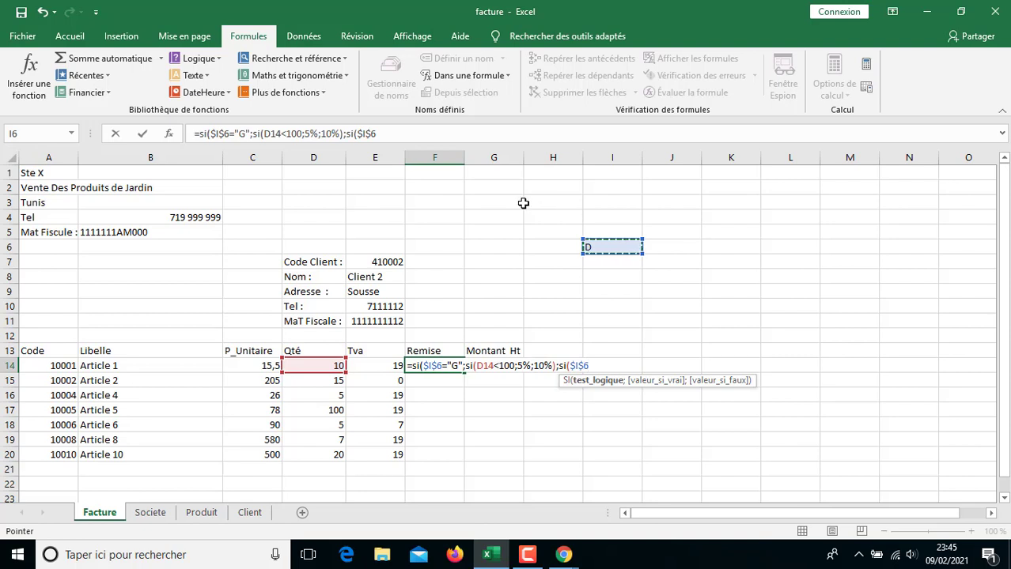
type("=")
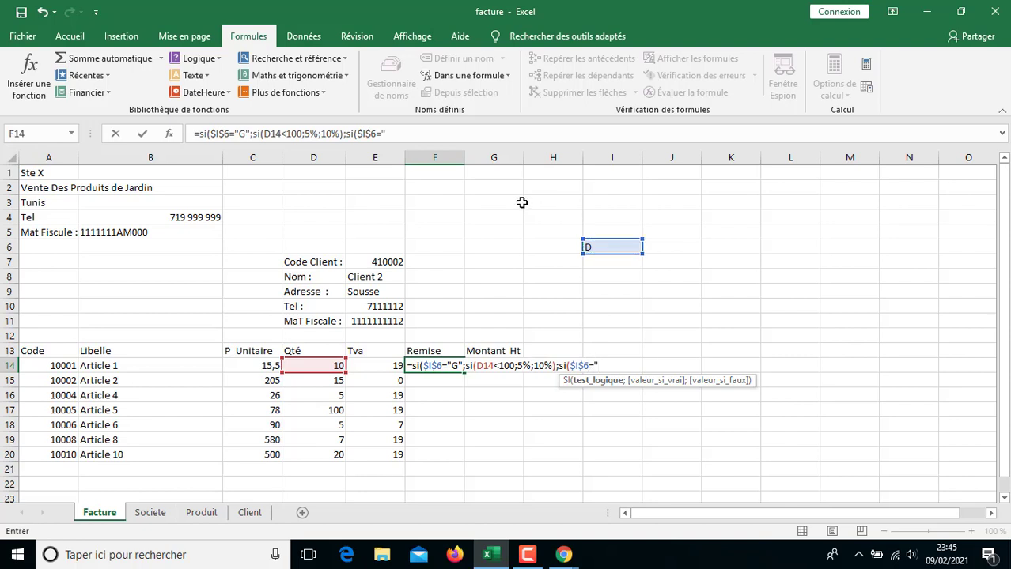
type("\"D\";")
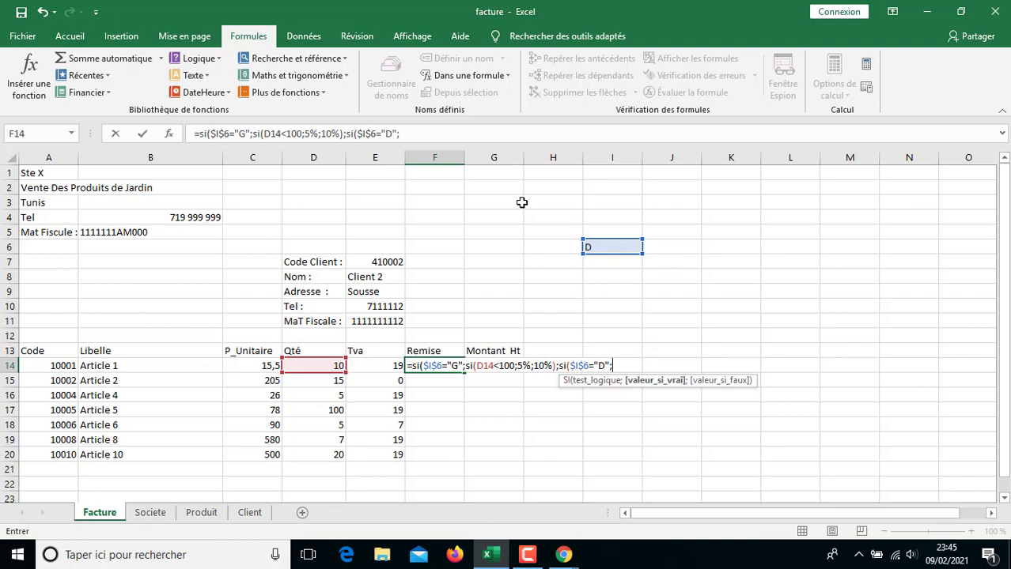
- As the value if true of the "D" test in F14, nest si(D14<100;0%;5%) to set the discount by quantity
type("si(")
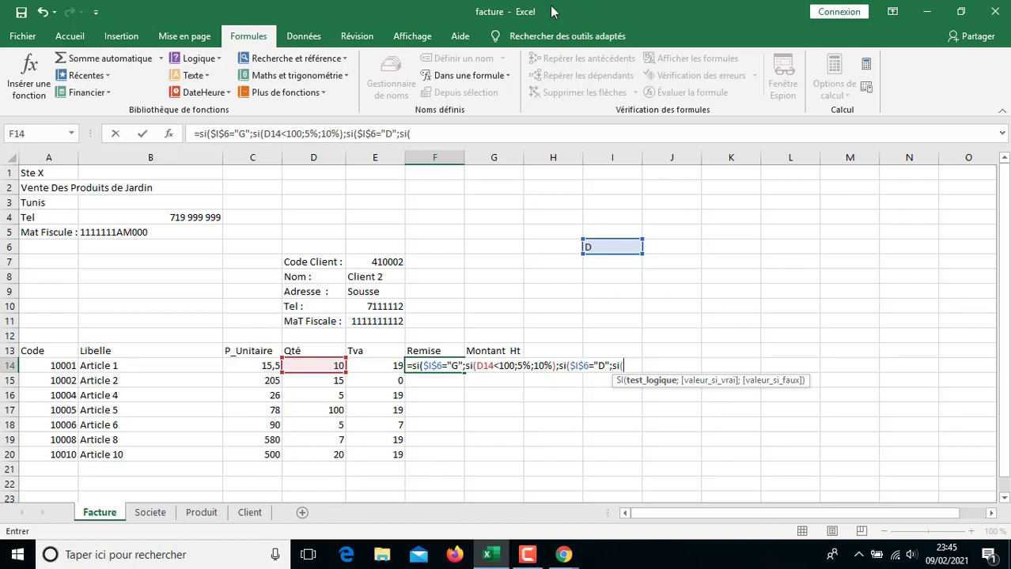
left_click(314, 364)
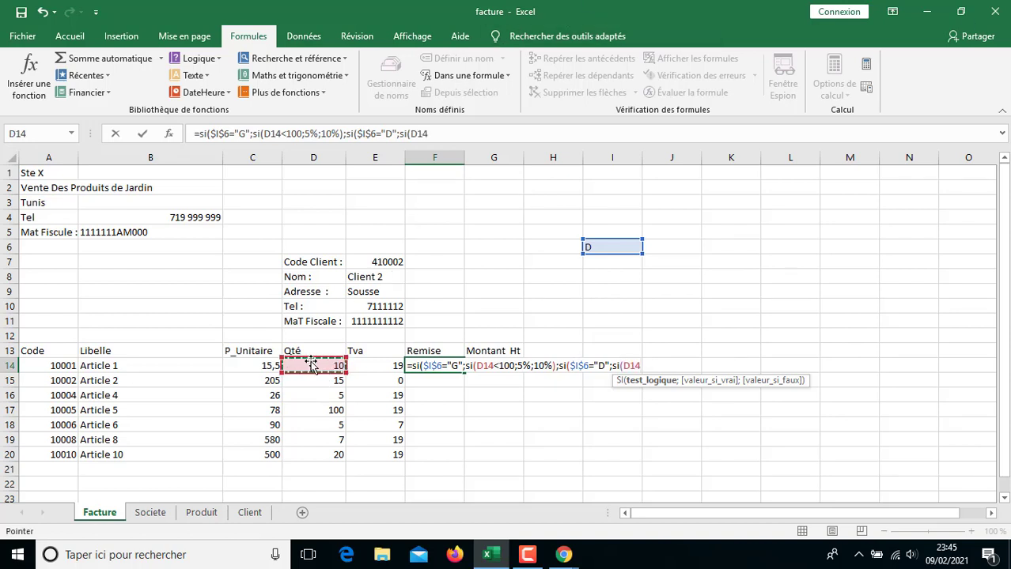
type("<100;")
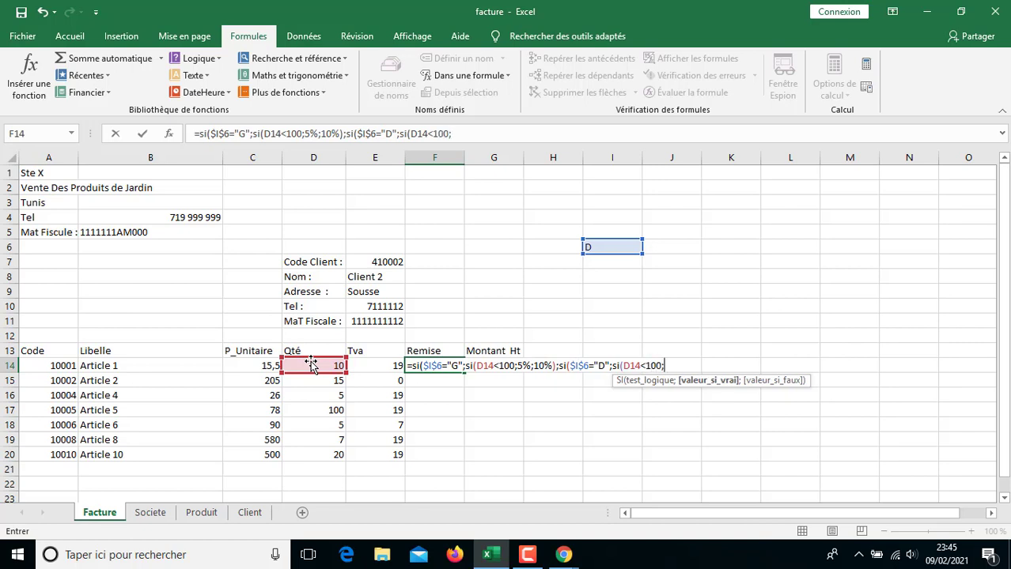
type("0")
type("%")
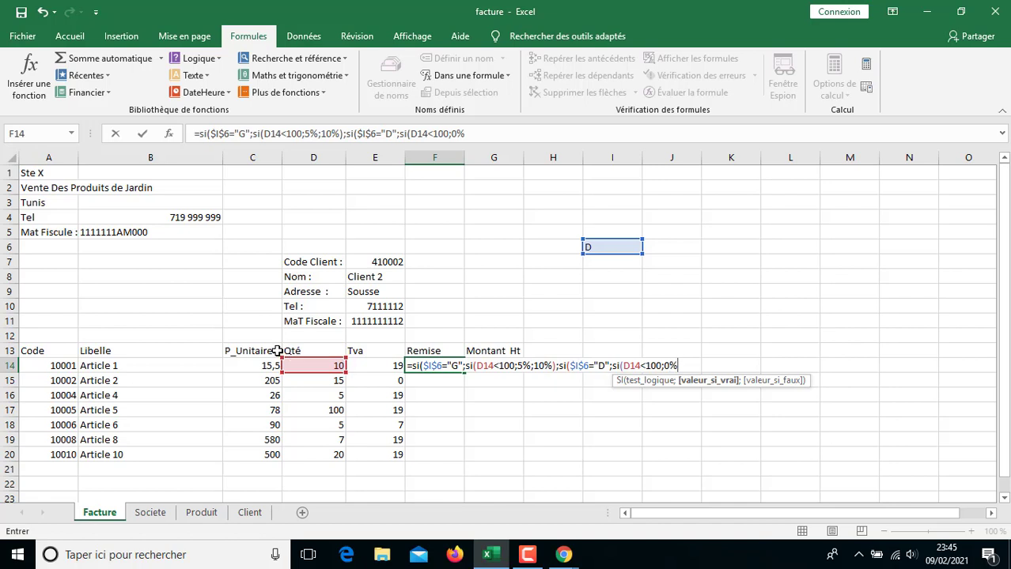
type(";")
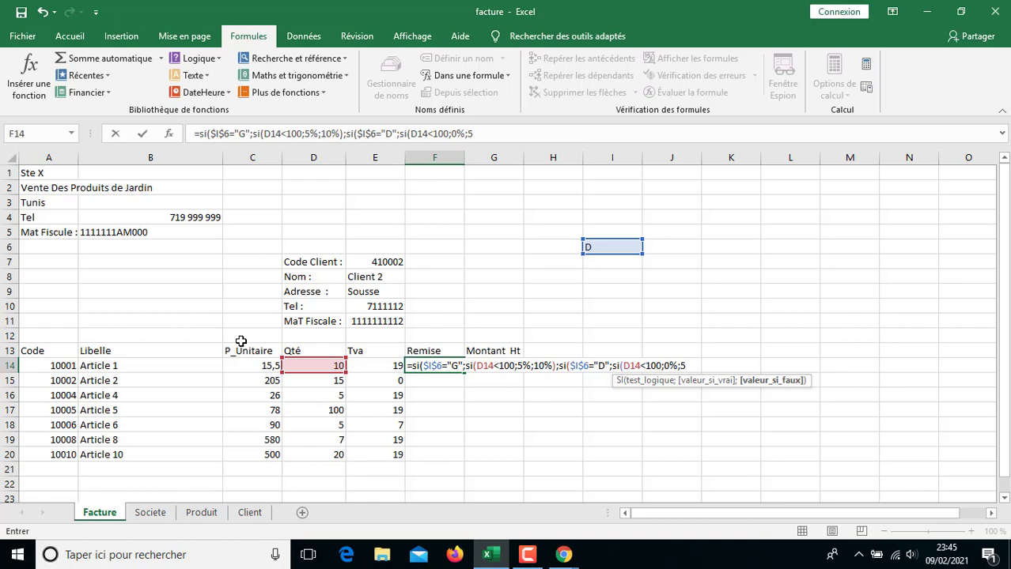
type("5%)")
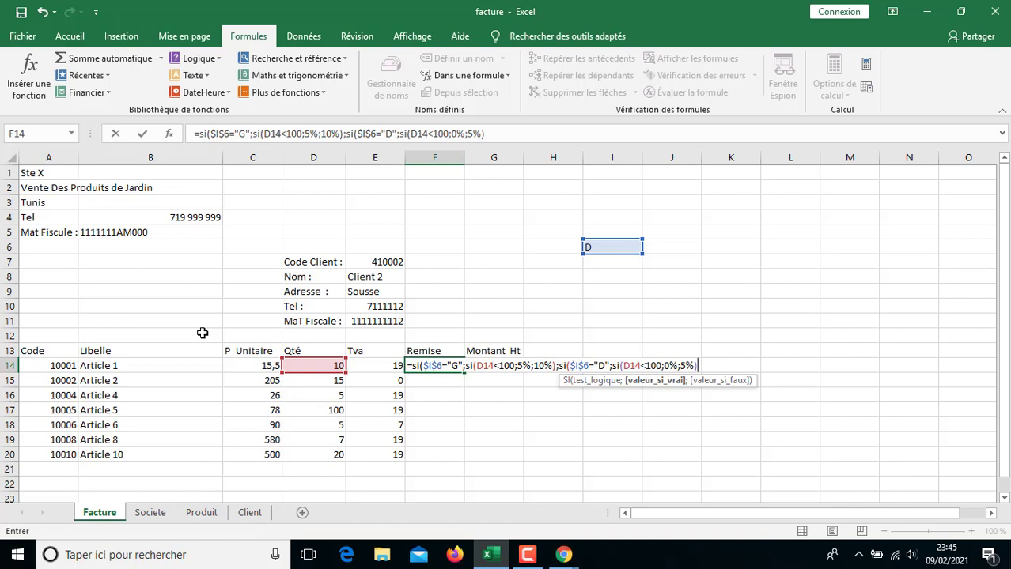
- Finish the F14 formula with 0% as the value if false and close both outer SI functions
type(";")
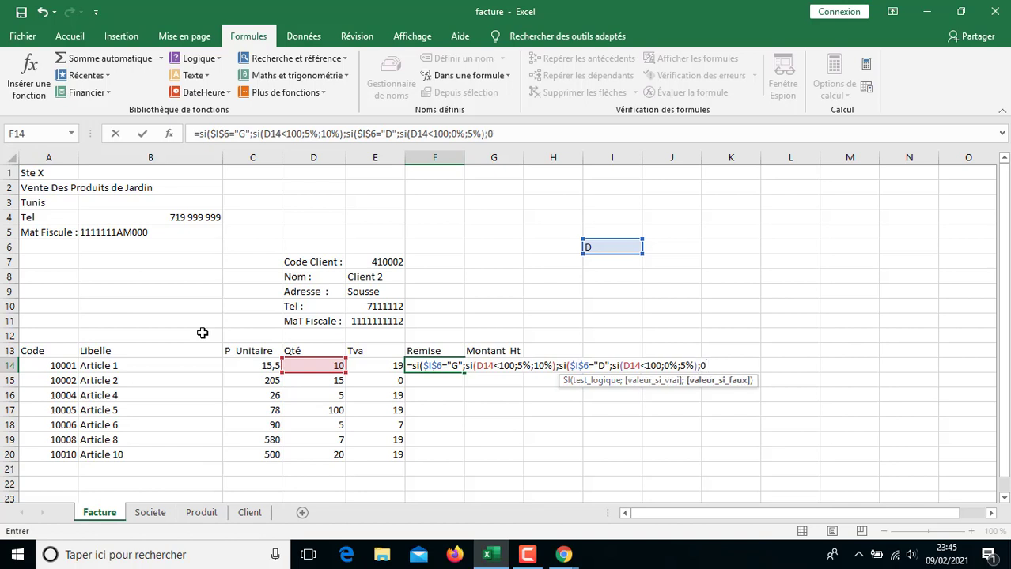
type("0%)")
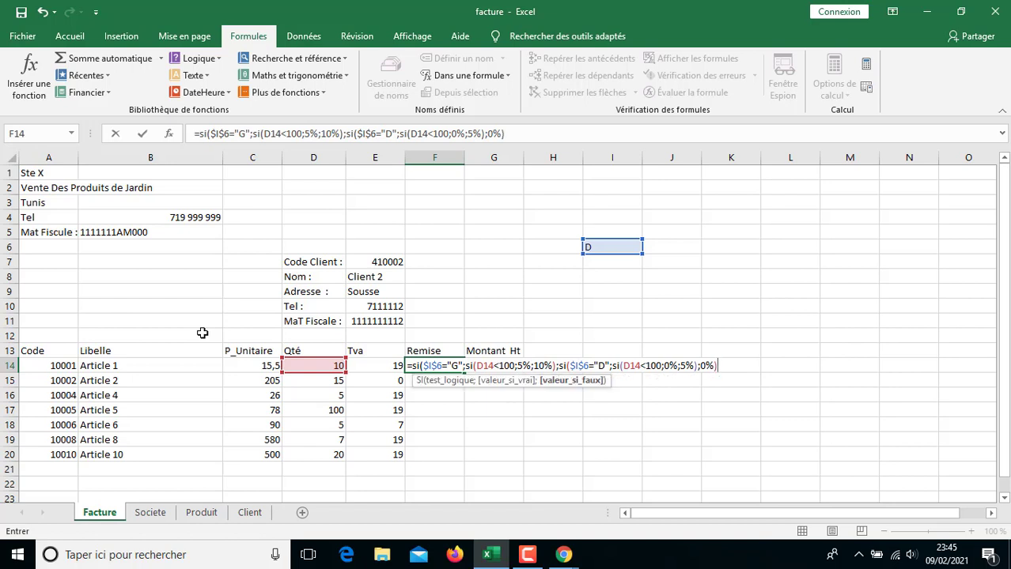
type(")")
key("Return")
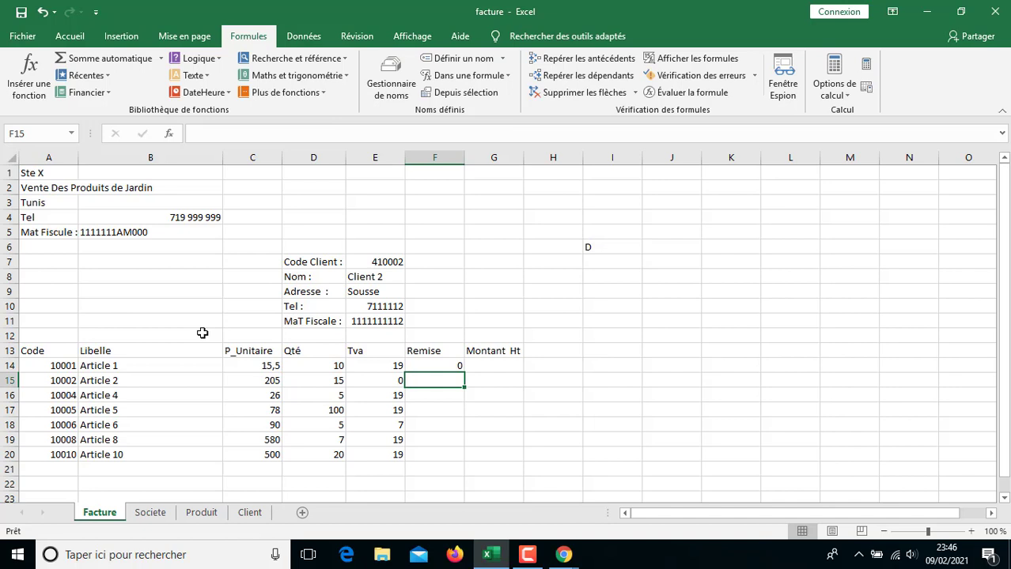
- Fill the nested SI formula from F14 down through F20
key("Up")
key("shift+Down")
key("shift+Down")
key("shift+Down")
key("shift+Down")
key("shift+Down")
key("shift+Down")
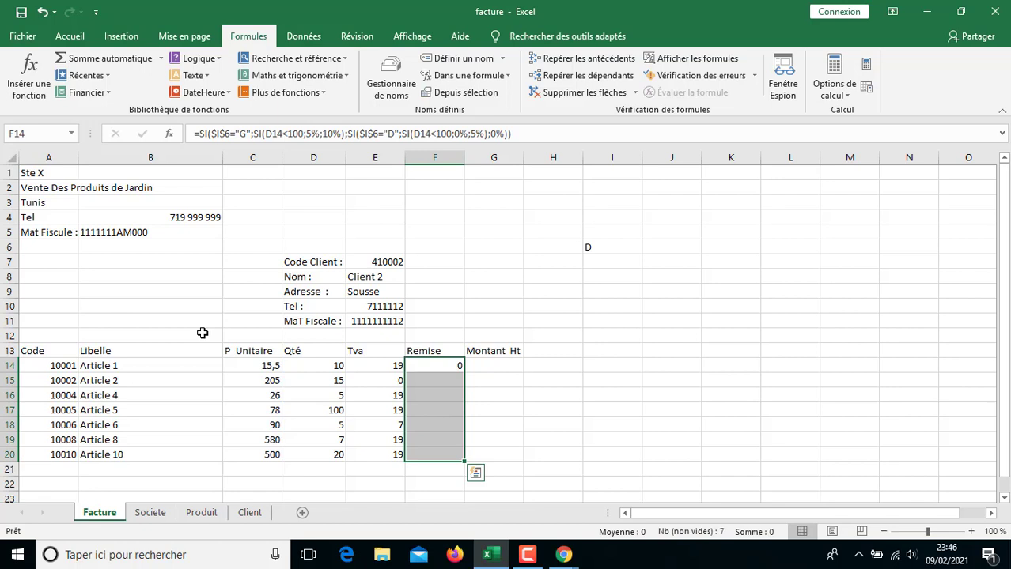
key("ctrl+b")
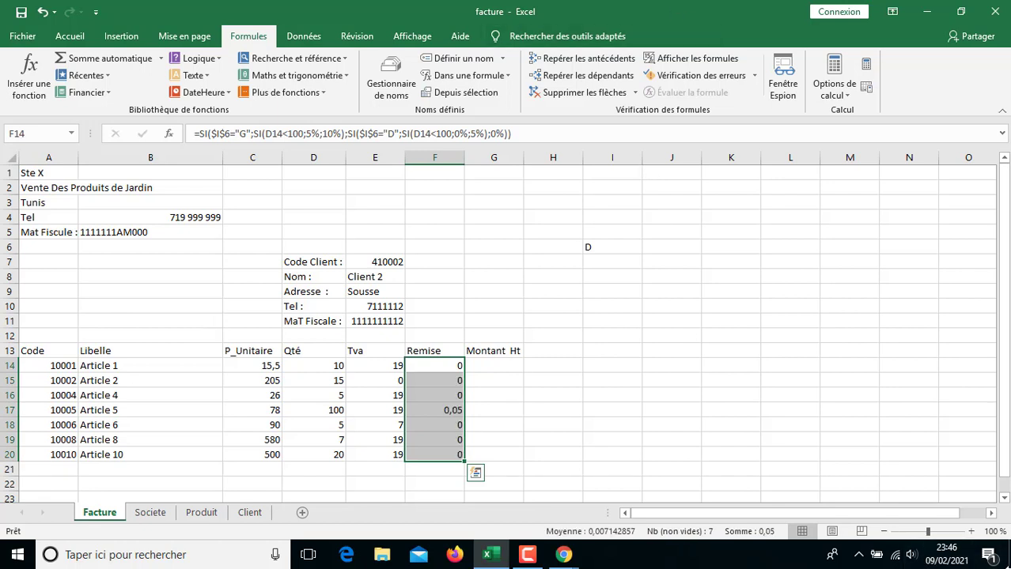
- Check the type of the invoice's current client in the Client sheet and return to the Facture sheet
double_click(402, 268)
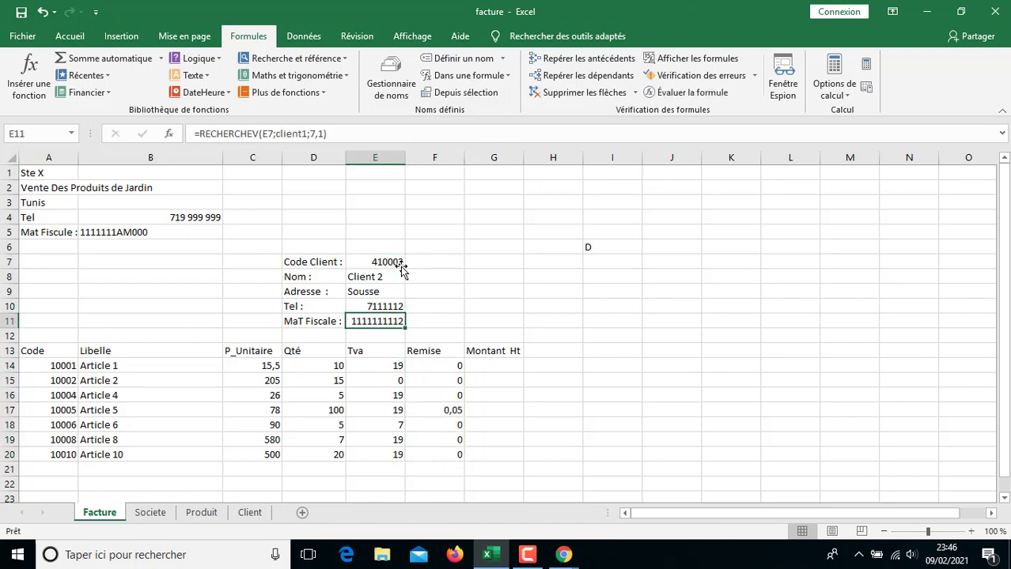
double_click(387, 262)
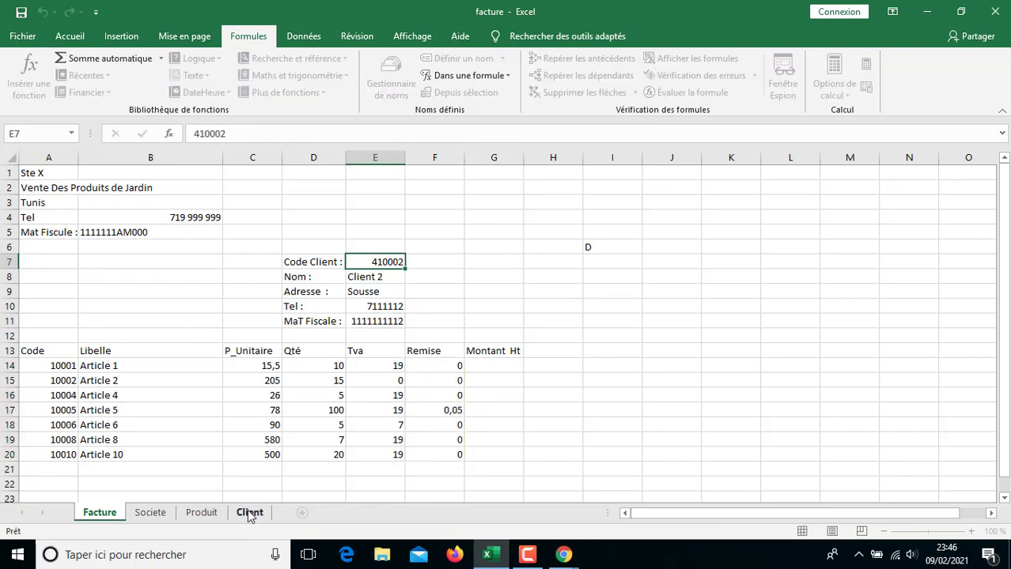
left_click(247, 511)
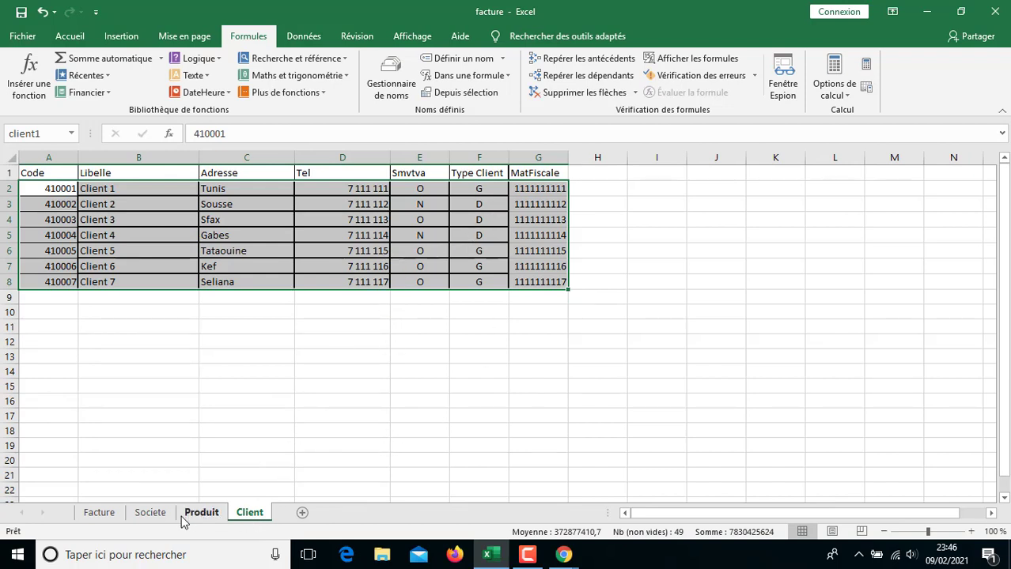
left_click(104, 514)
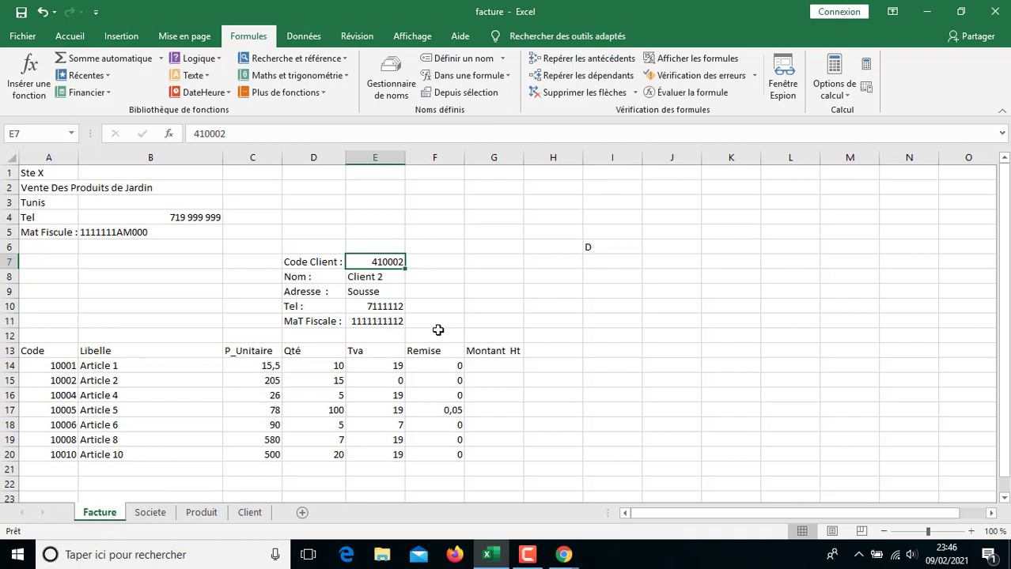
- Format the Remise cells F14:F20 as Pourcentage with 0 decimals
left_click(448, 367)
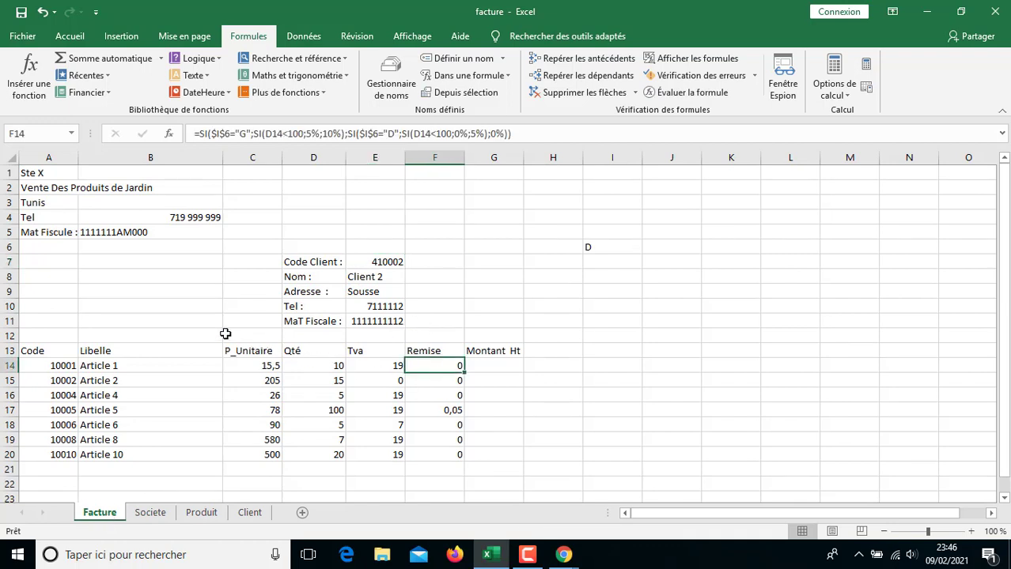
key("shift+Down")
key("shift+Down")
key("shift+Down")
key("Up")
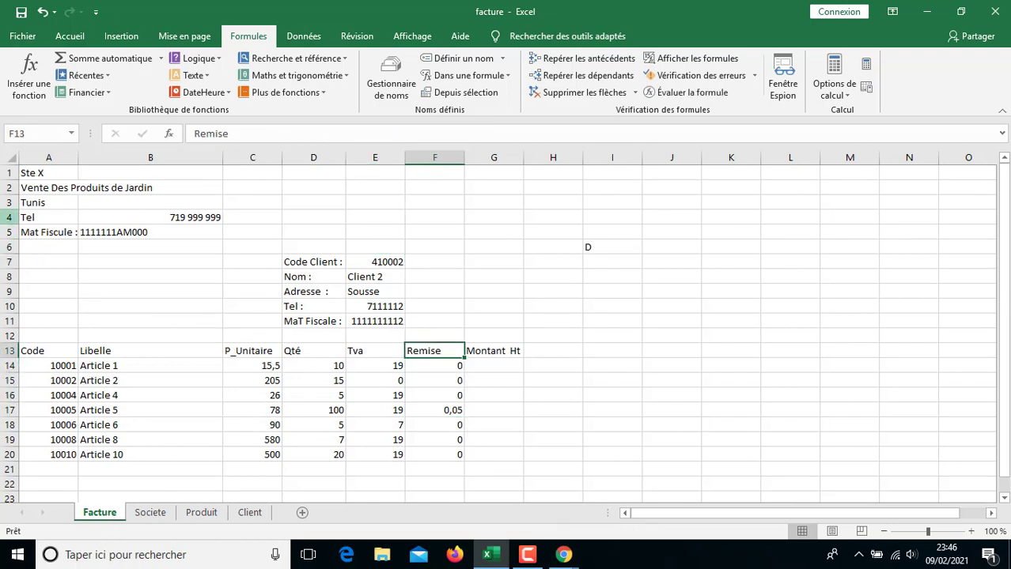
key("Down")
key("ctrl+shift+Down")
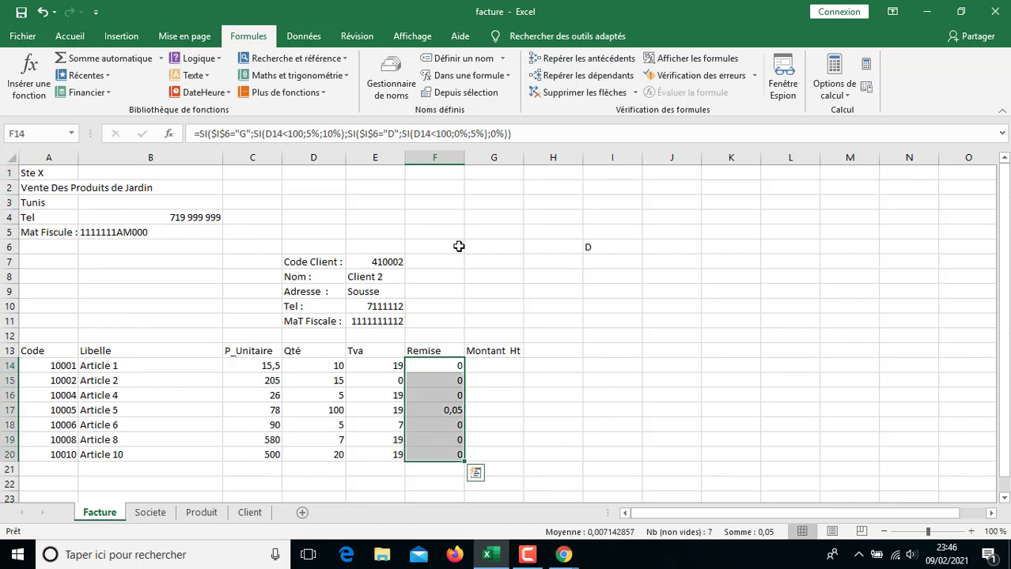
right_click(433, 370)
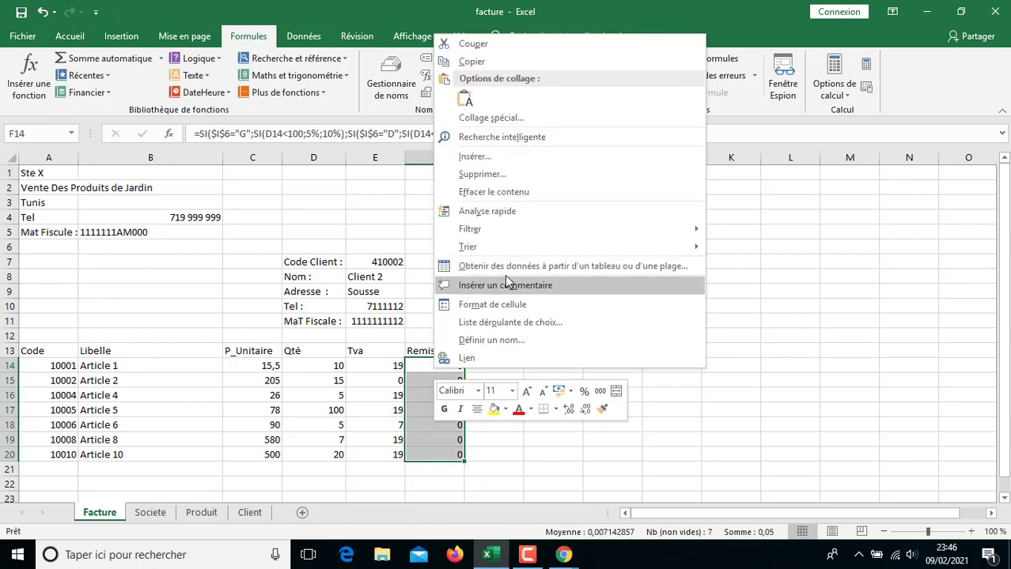
left_click(498, 306)
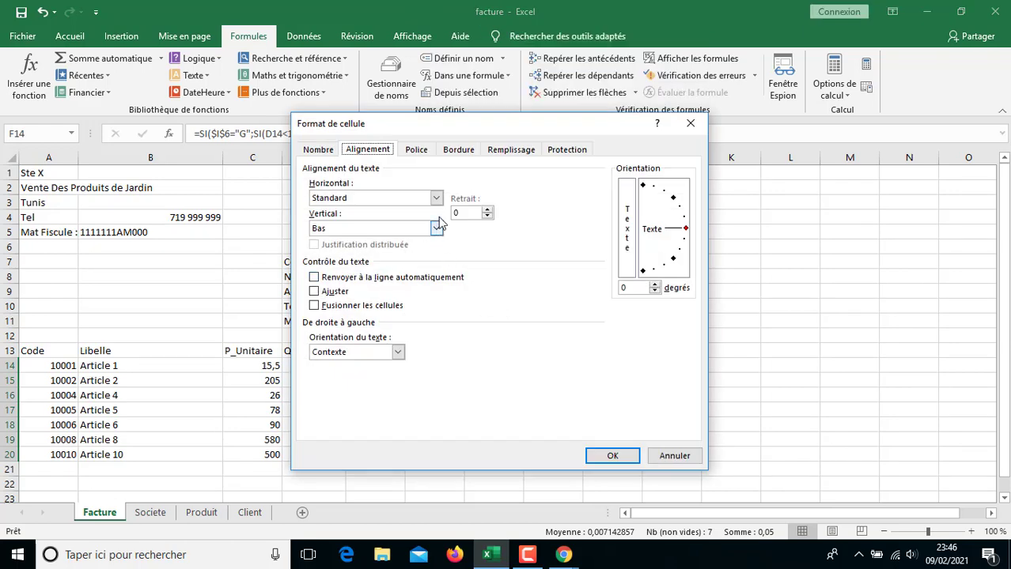
left_click(318, 150)
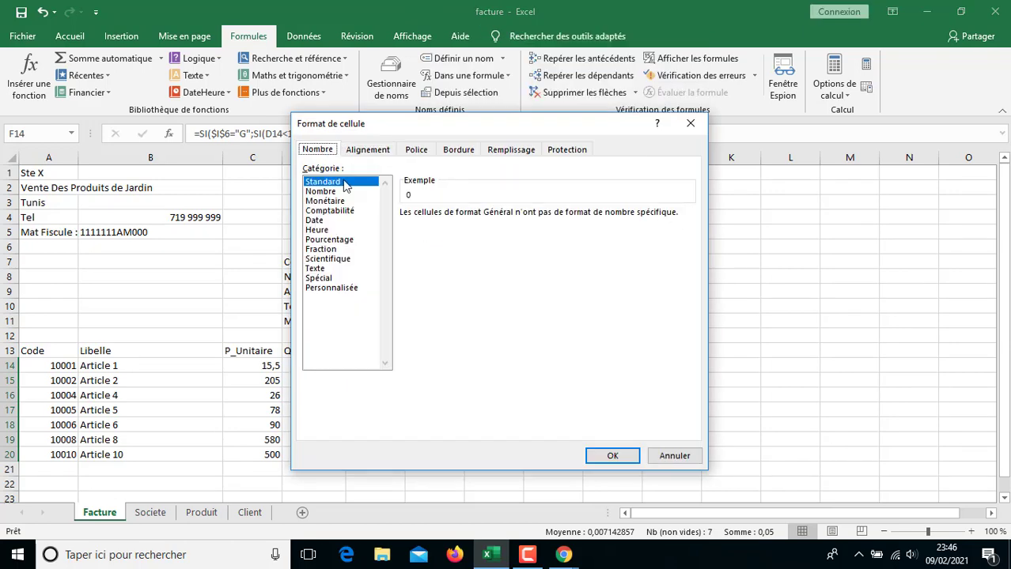
left_click(349, 239)
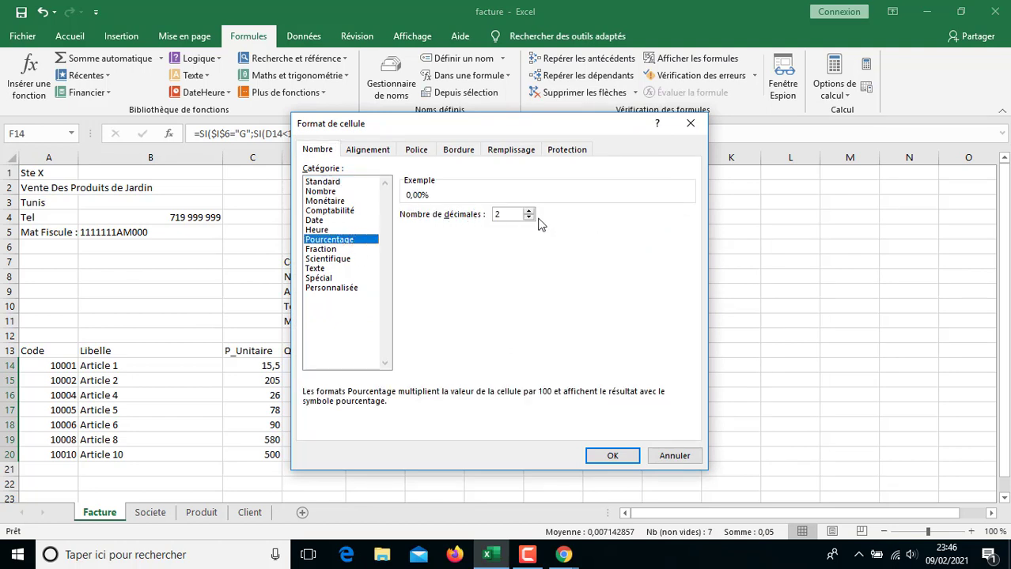
left_click(532, 217)
left_click(532, 217)
left_click(603, 457)
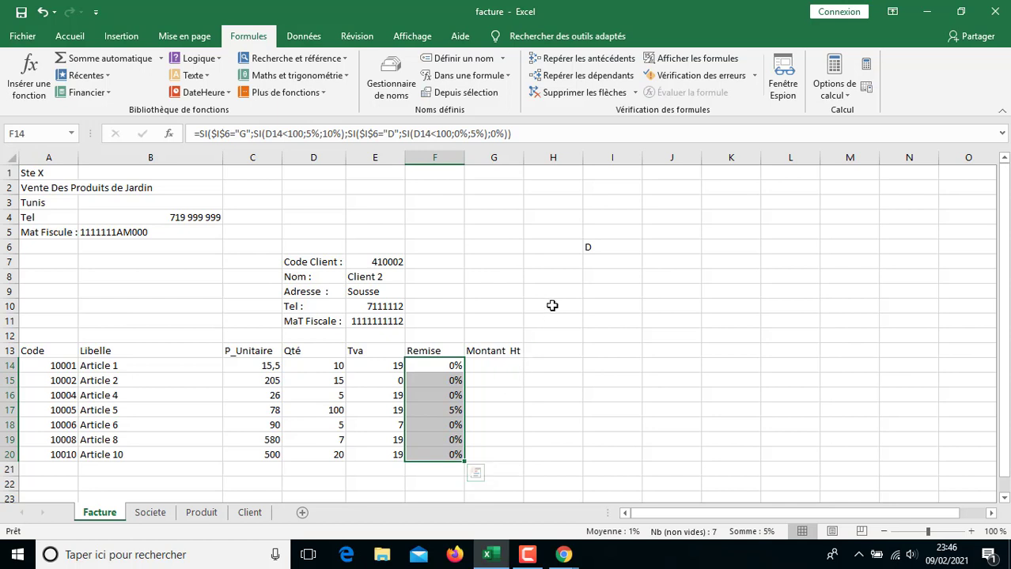
- Look up a type G client in the Client sheet and enter the code of Client 1 in cell E7 of Facture
left_click(250, 514)
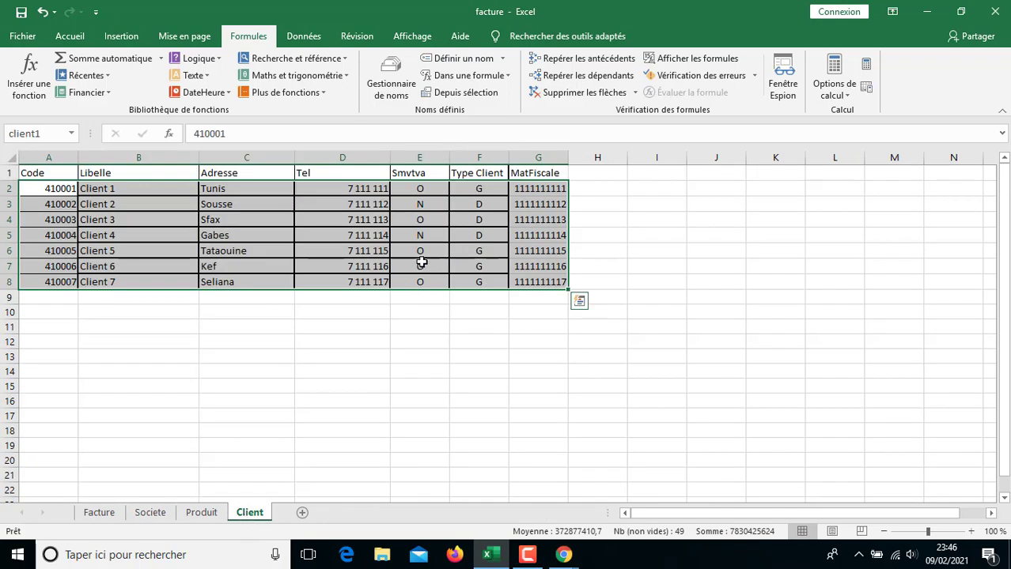
left_click(110, 514)
left_click(384, 266)
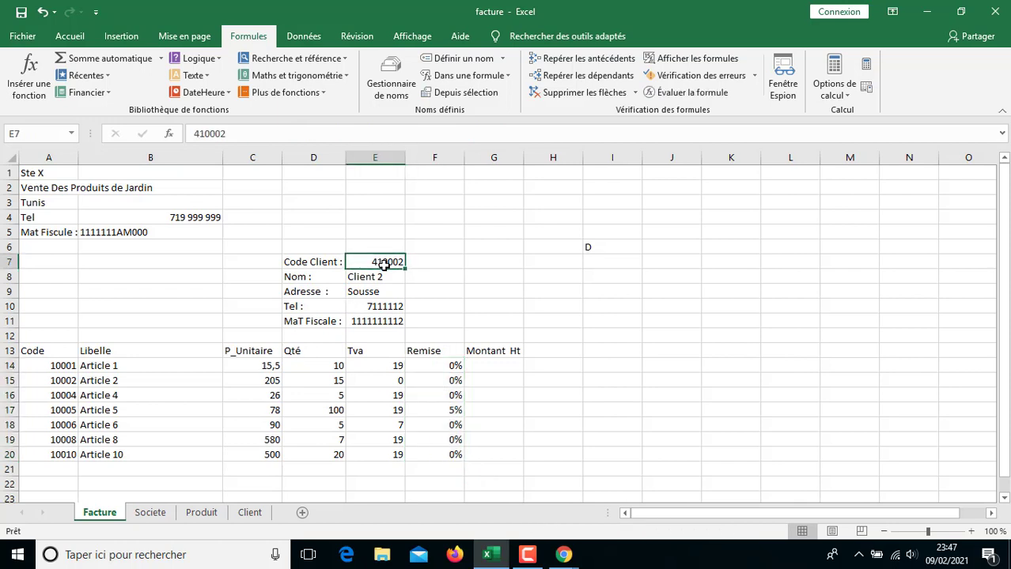
type("4100")
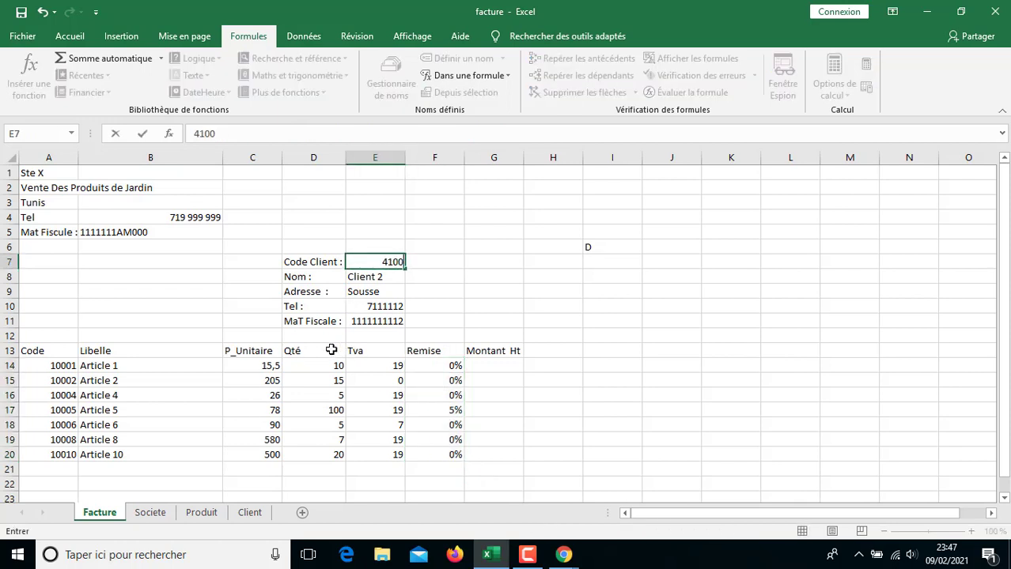
type("01")
key("Return")
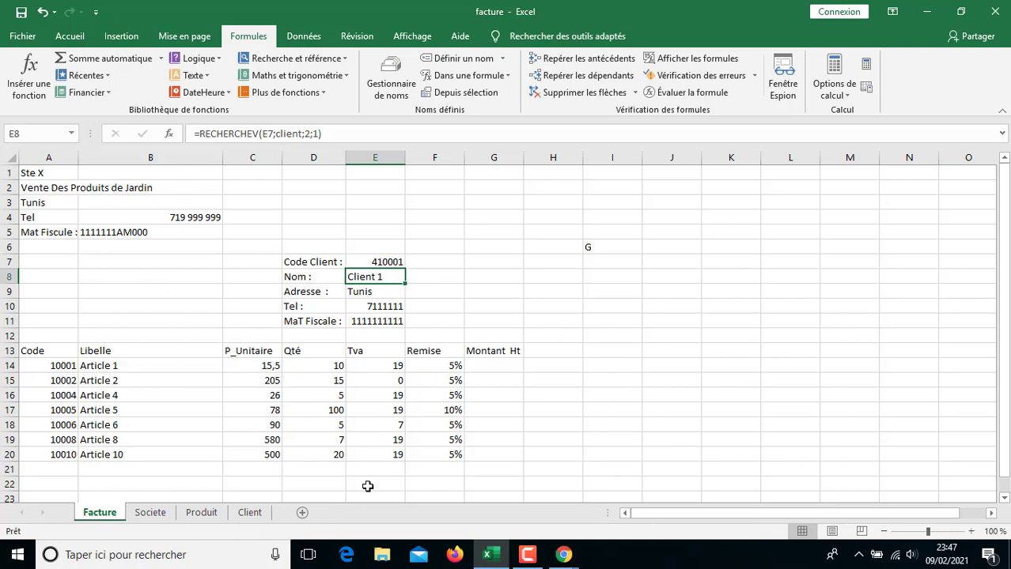
double_click(491, 366)
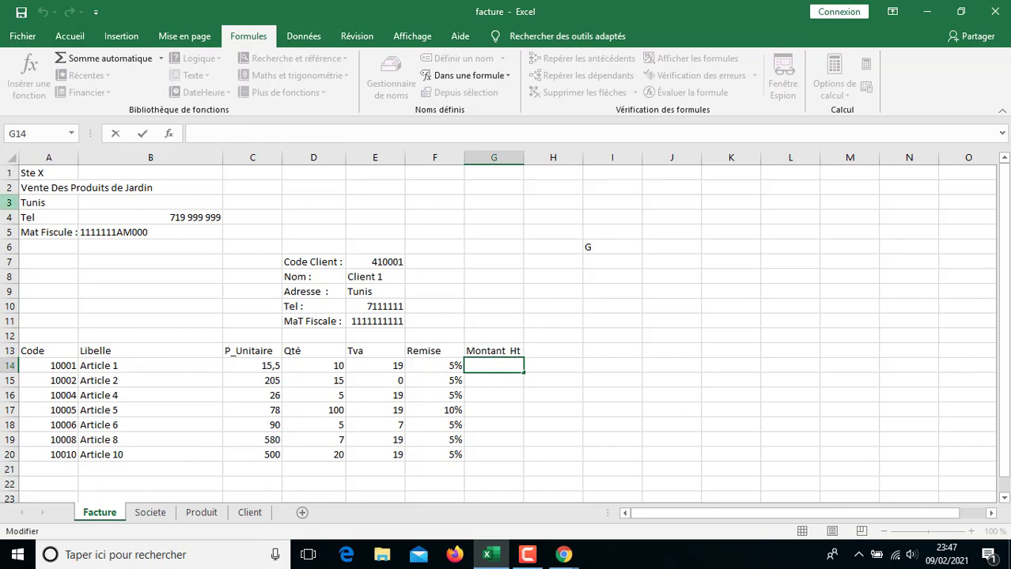
type("=")
left_click(261, 363)
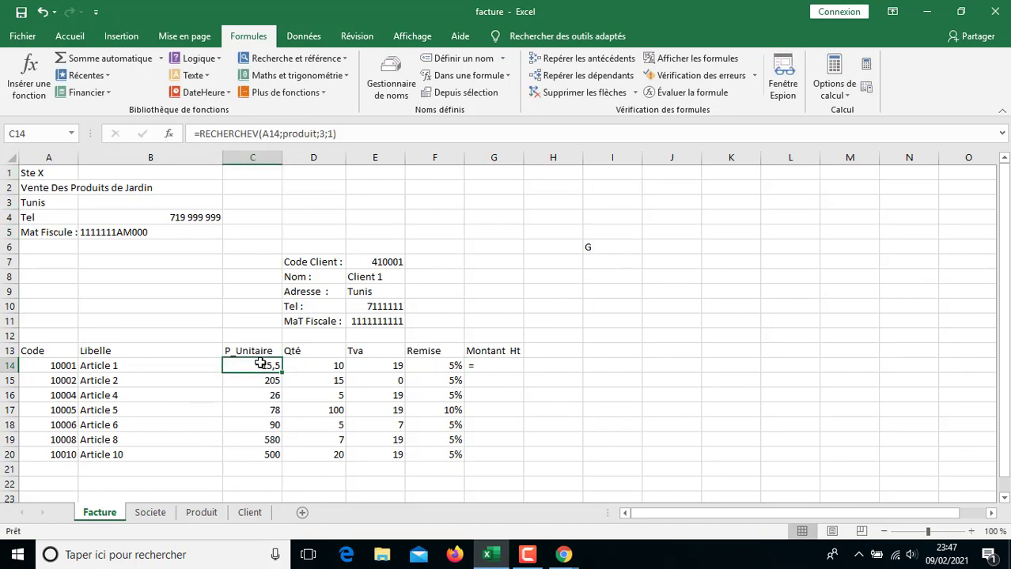
type("*")
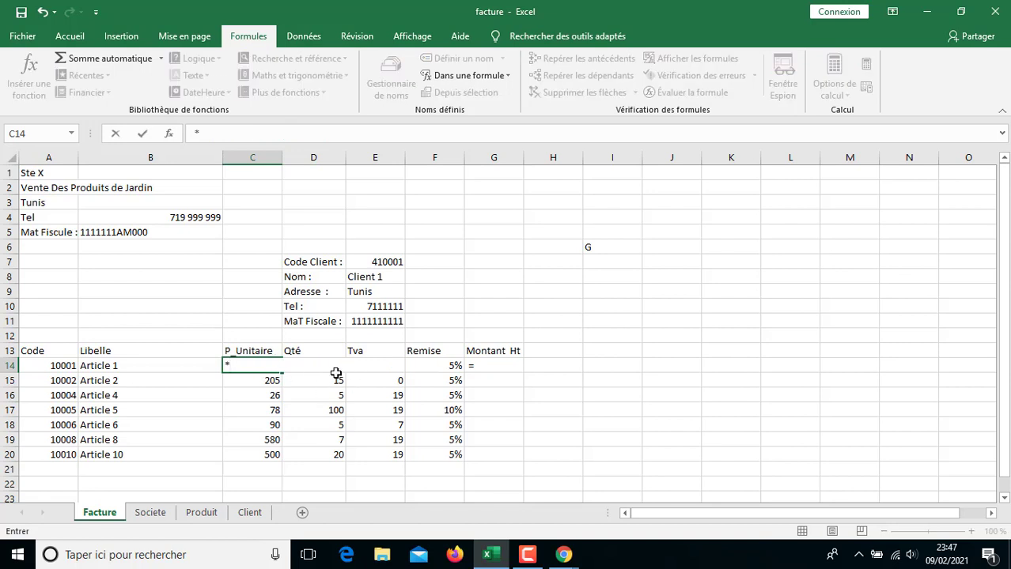
key("Escape")
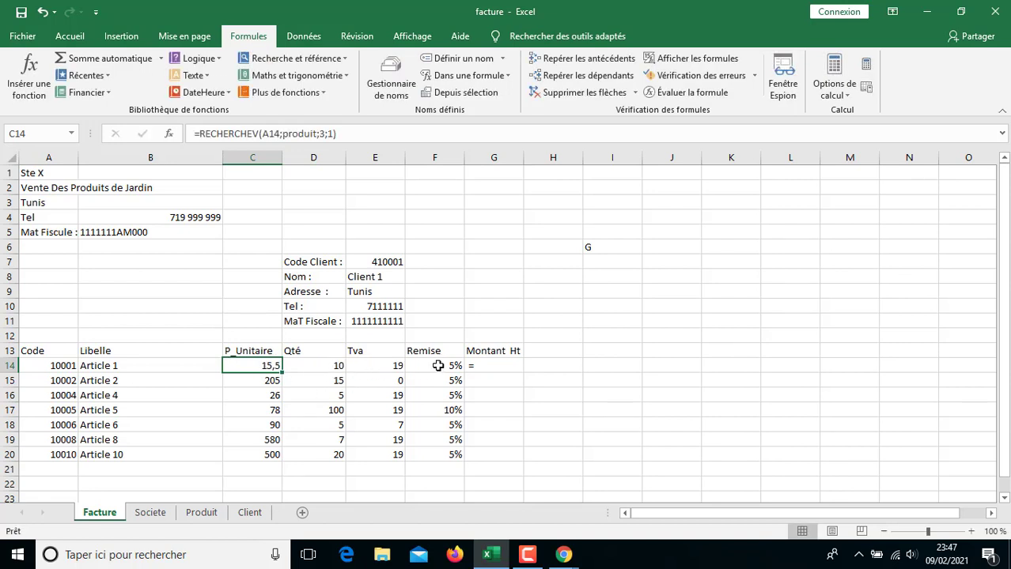
left_click(491, 370)
key("BackSpace")
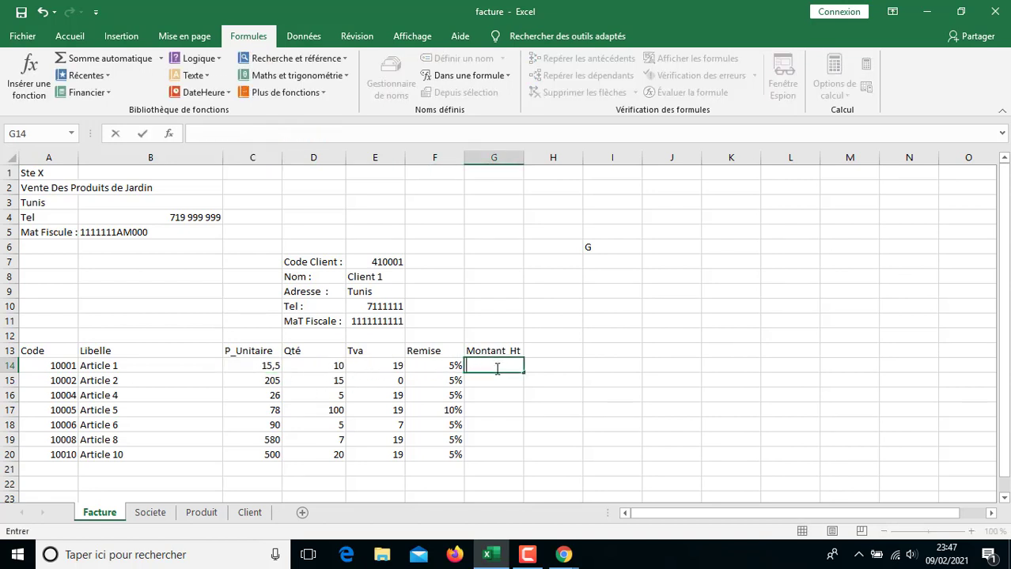
- Enter the formula =C14*D14 in Montant Ht cell G14 to multiply unit price by quantity
type("=")
left_click(248, 368)
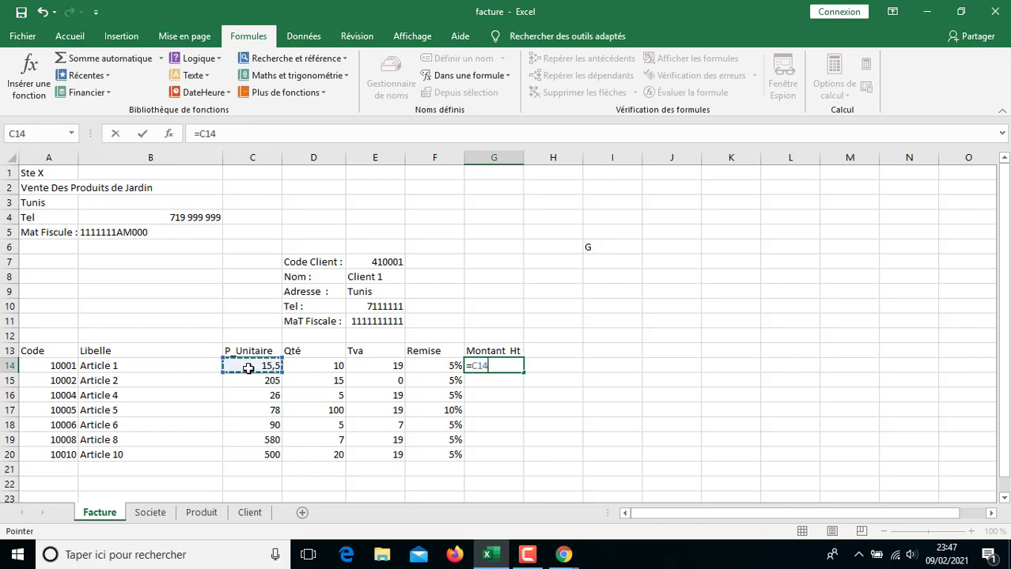
type("*")
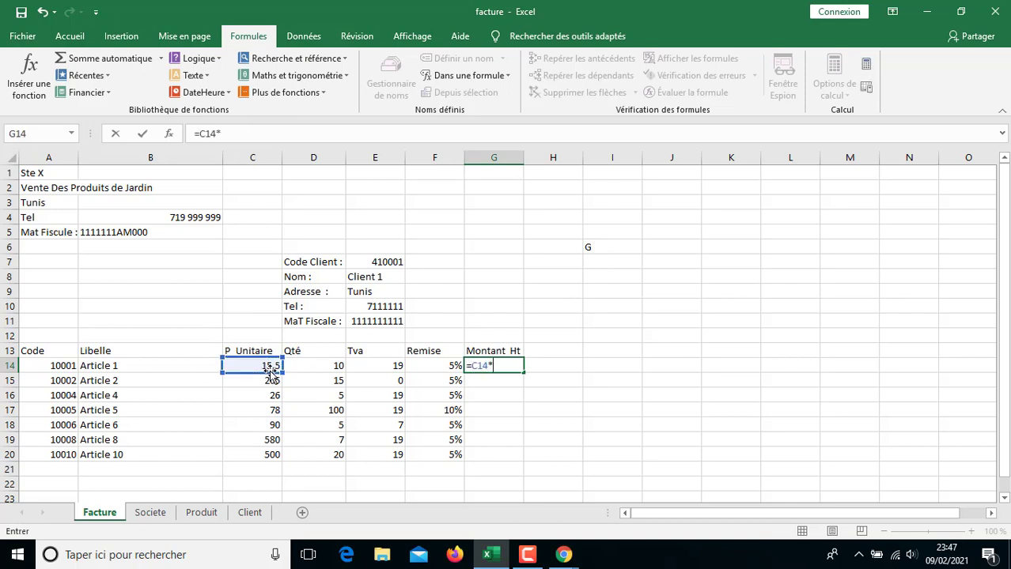
left_click(336, 370)
key("Return")
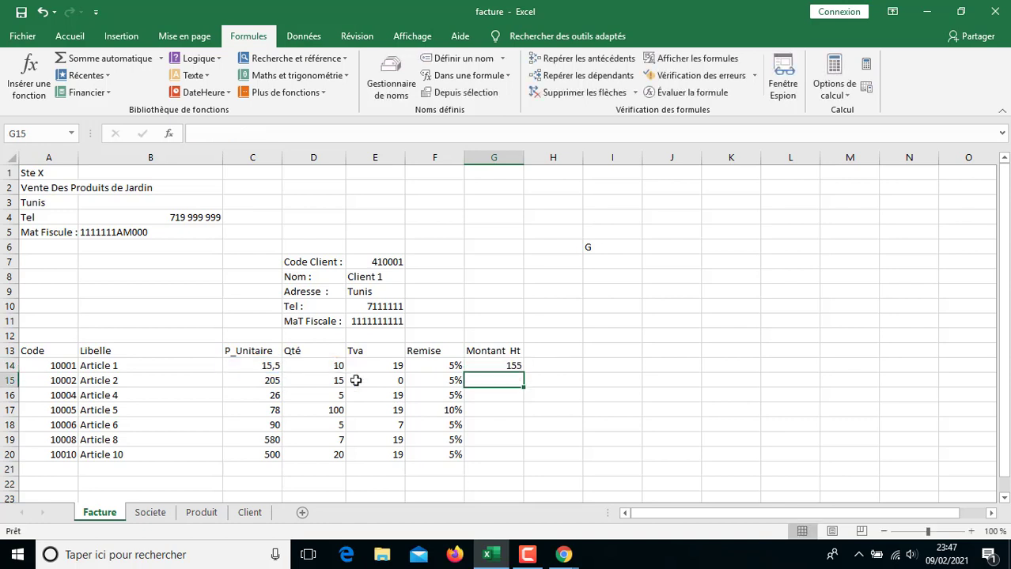
- Fill the Montant Ht formula in G14 down through G20 for all invoice lines
left_click(480, 366)
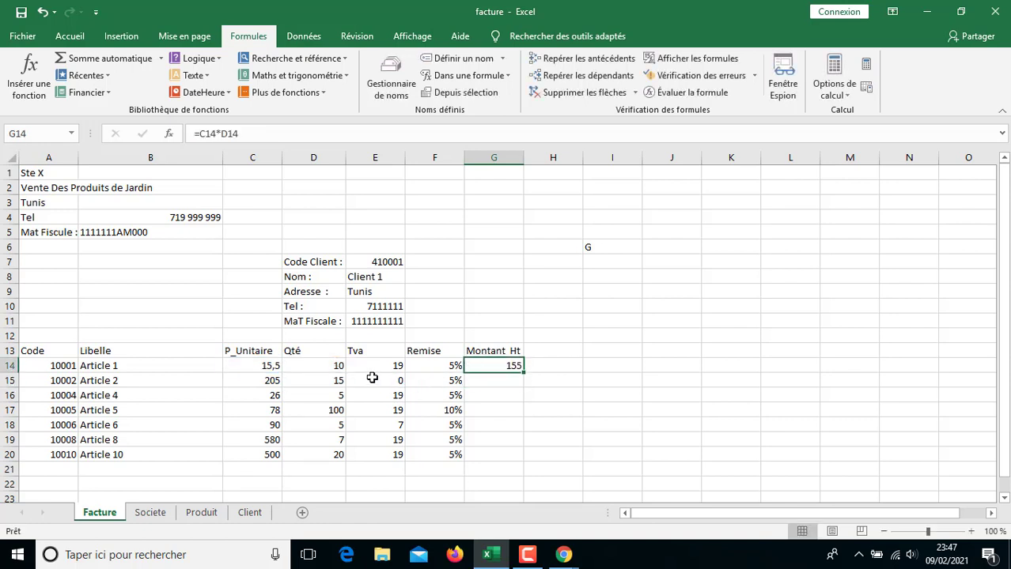
key("shift+Down")
key("shift+Down")
key("shift+Down")
key("shift+Down")
key("shift+Down")
key("shift+Down")
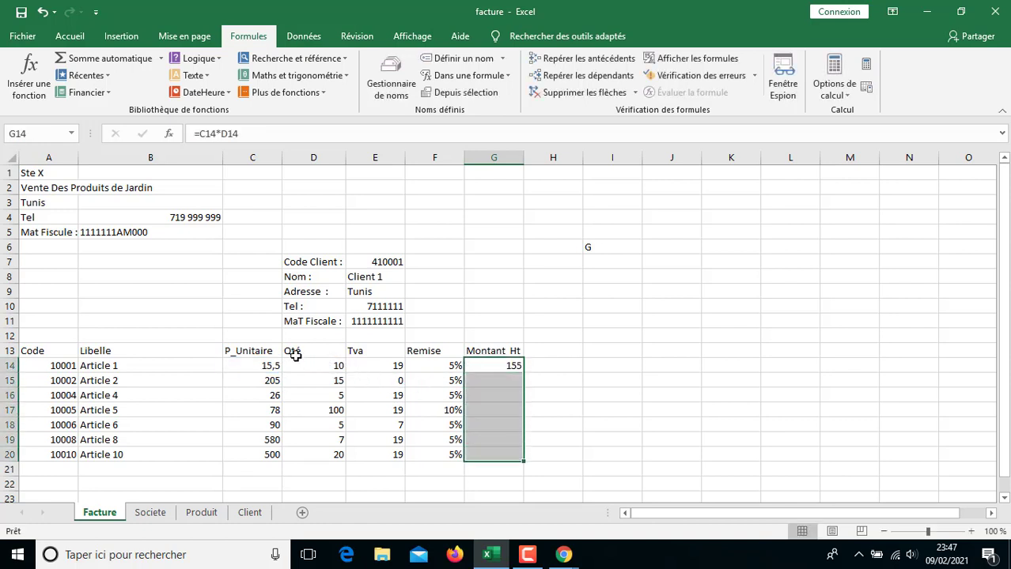
key("ctrl+d")
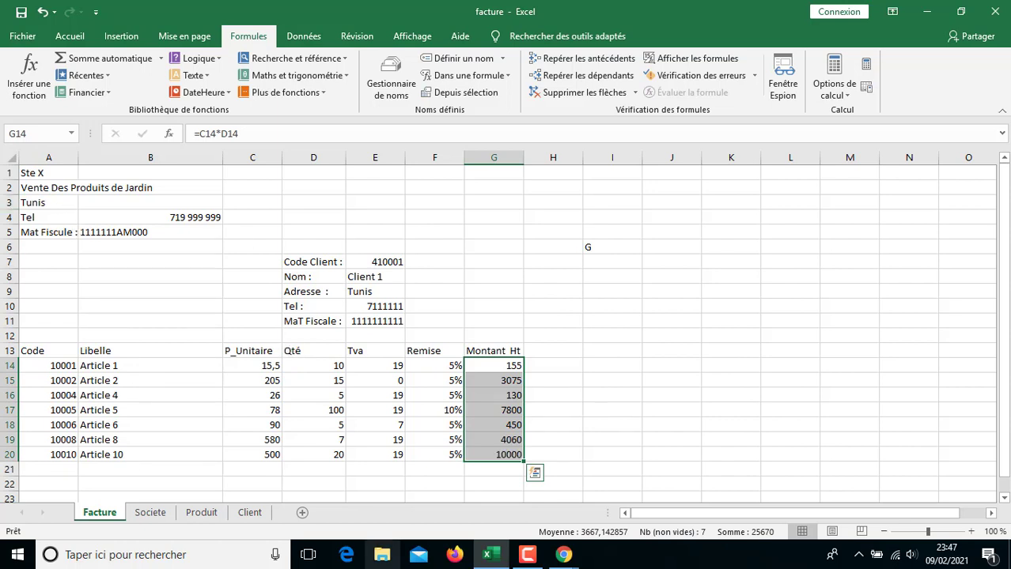
- Add the header remise in J13 and enter =G14*F14 in J14 to compute the discount amount
left_click(685, 347)
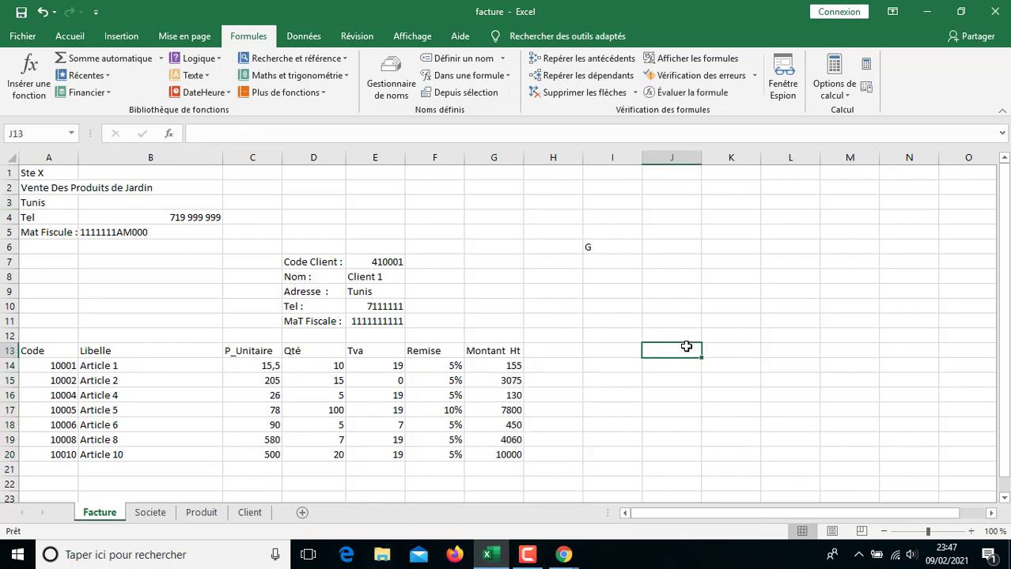
type("r")
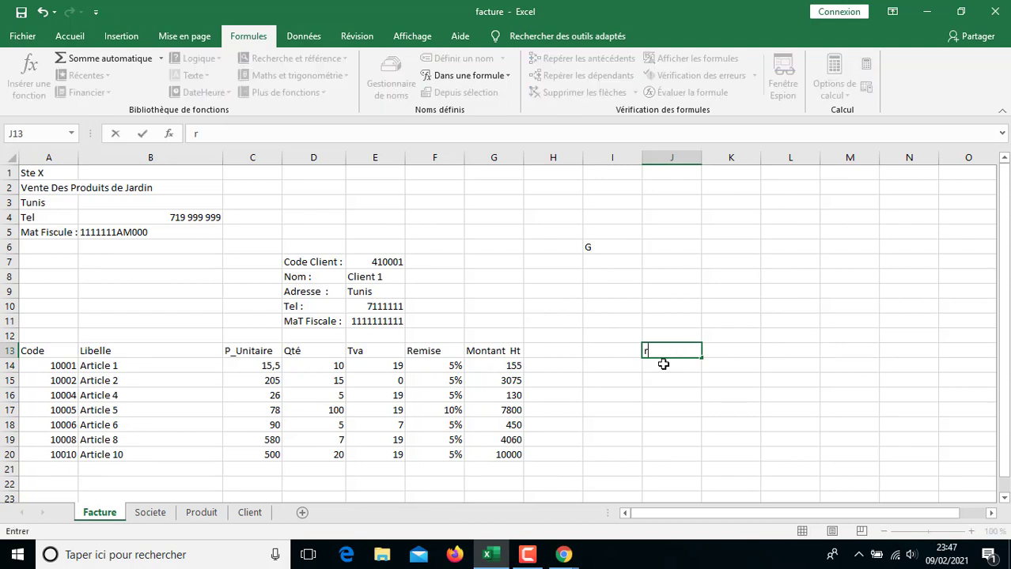
type("emise")
key("Return")
type("=")
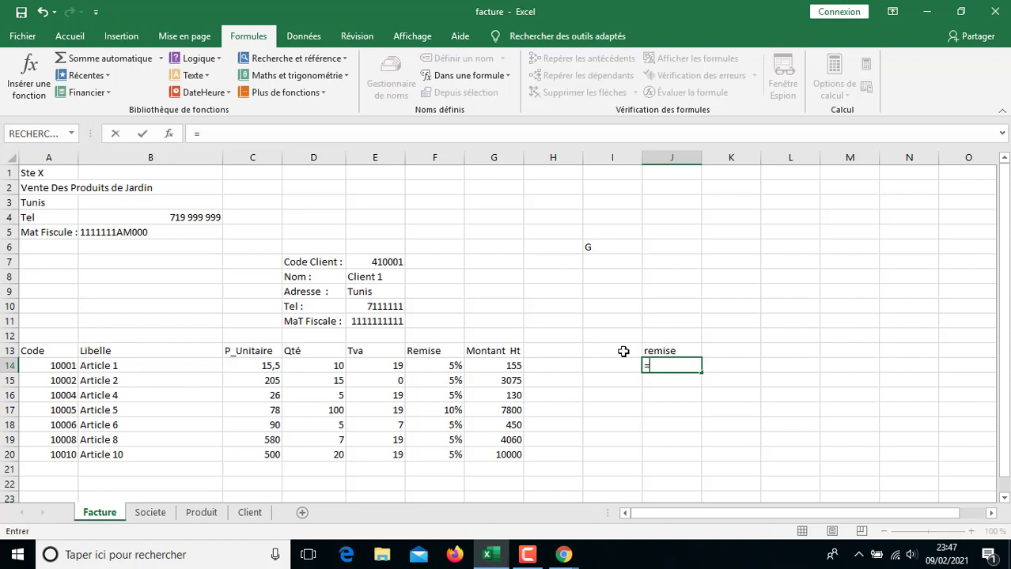
left_click(515, 366)
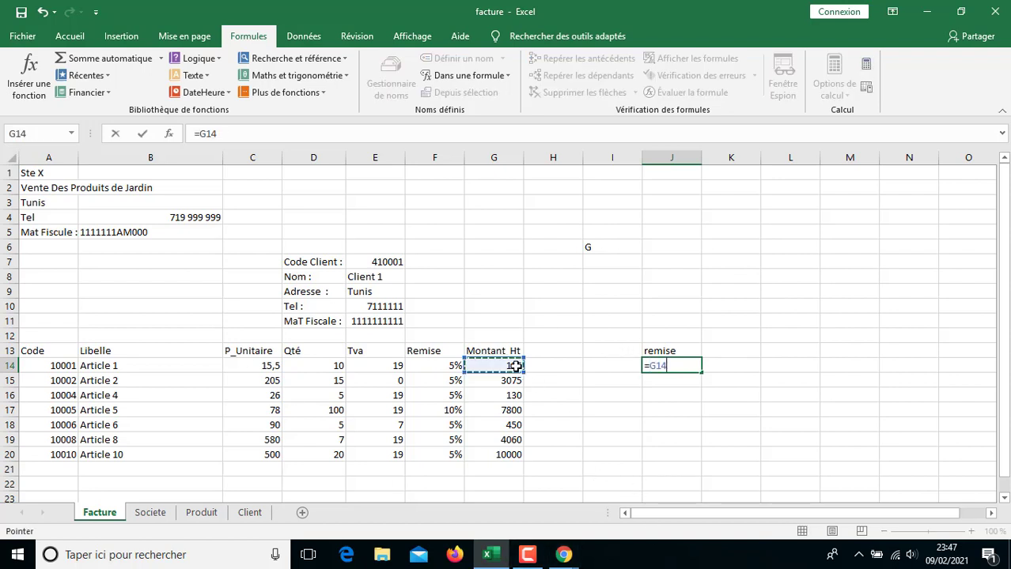
type("*")
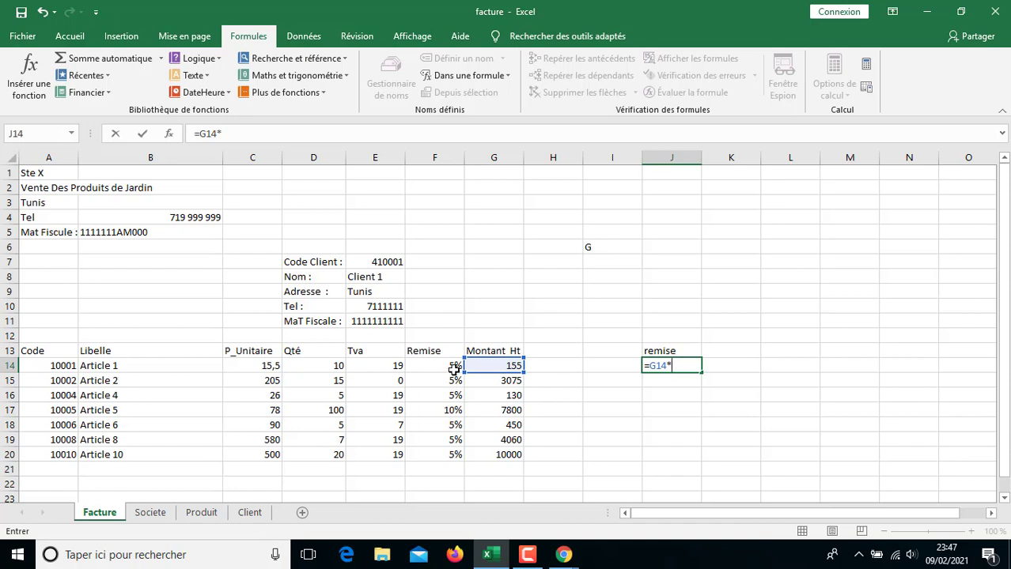
left_click(455, 369)
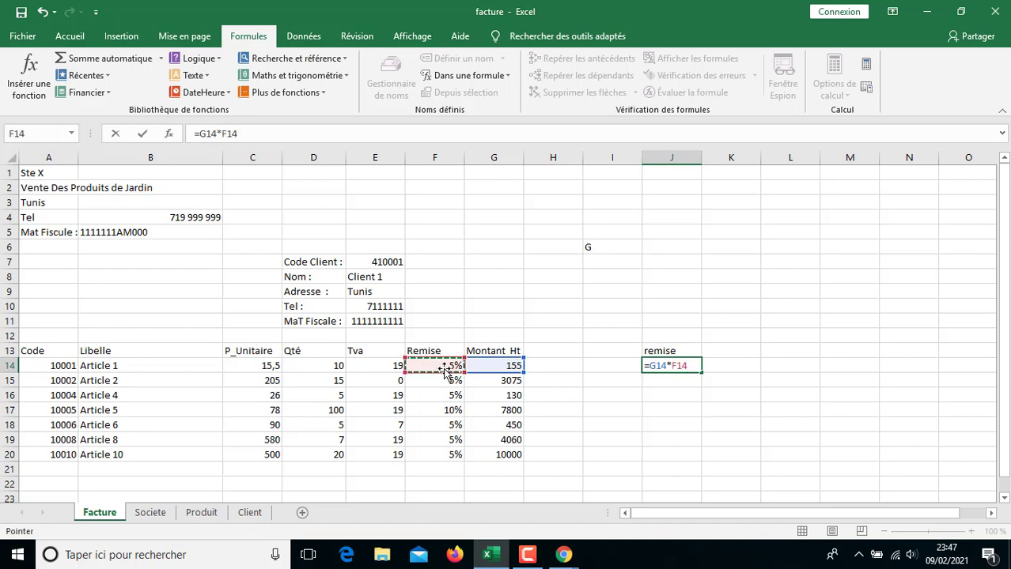
key("Return")
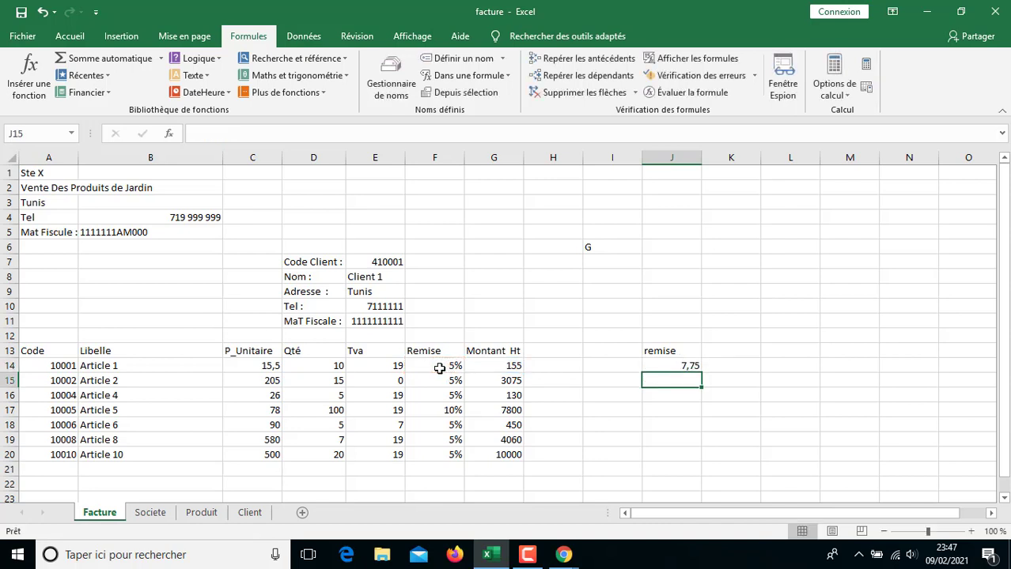
- Fill the discount amount formula in J14 down through J20
left_click(684, 367)
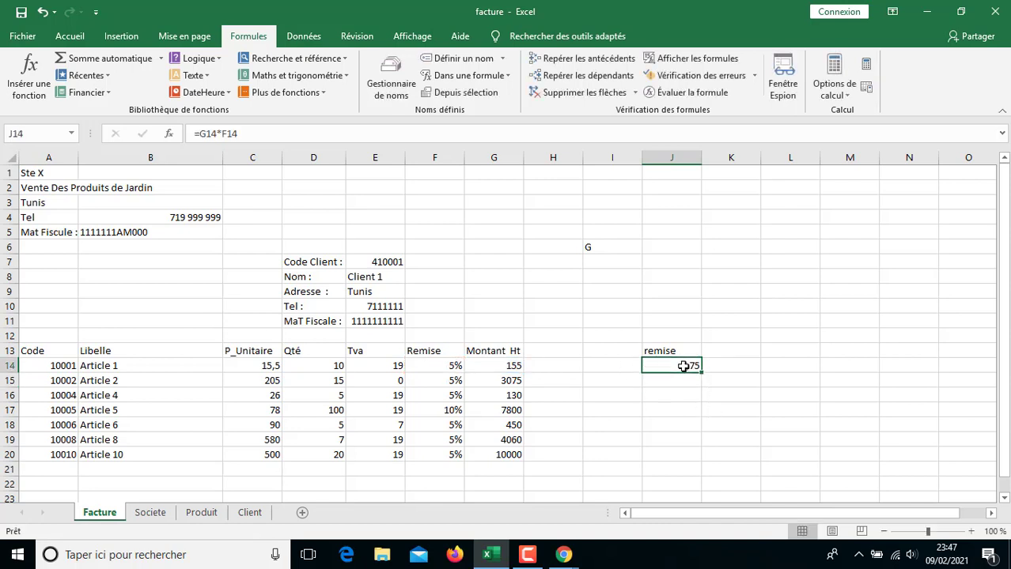
left_click_drag(684, 366, 672, 455)
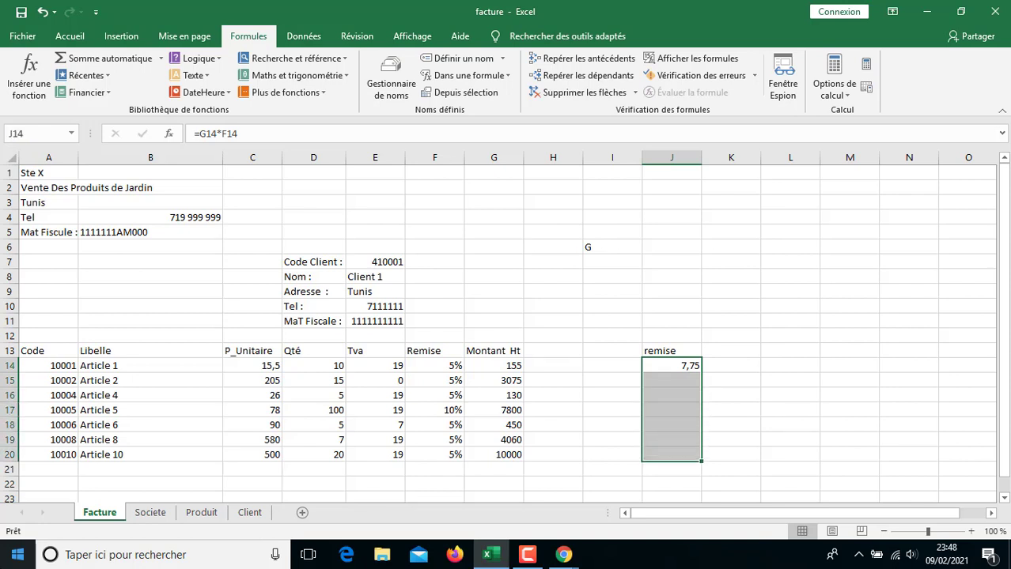
key("ctrl+d")
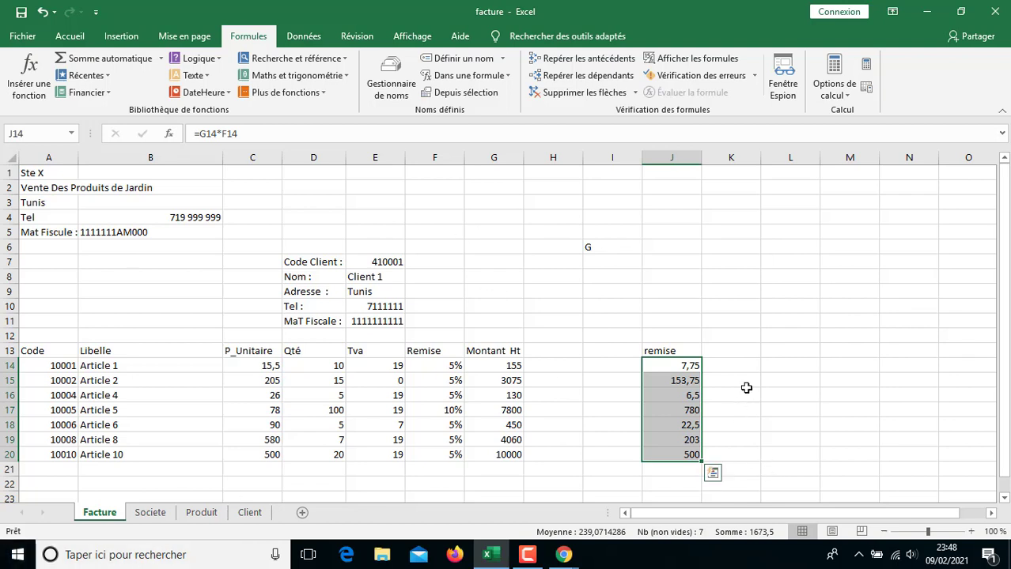
- Enter the header MontTva in cell K13, beside the remise header
left_click(744, 349)
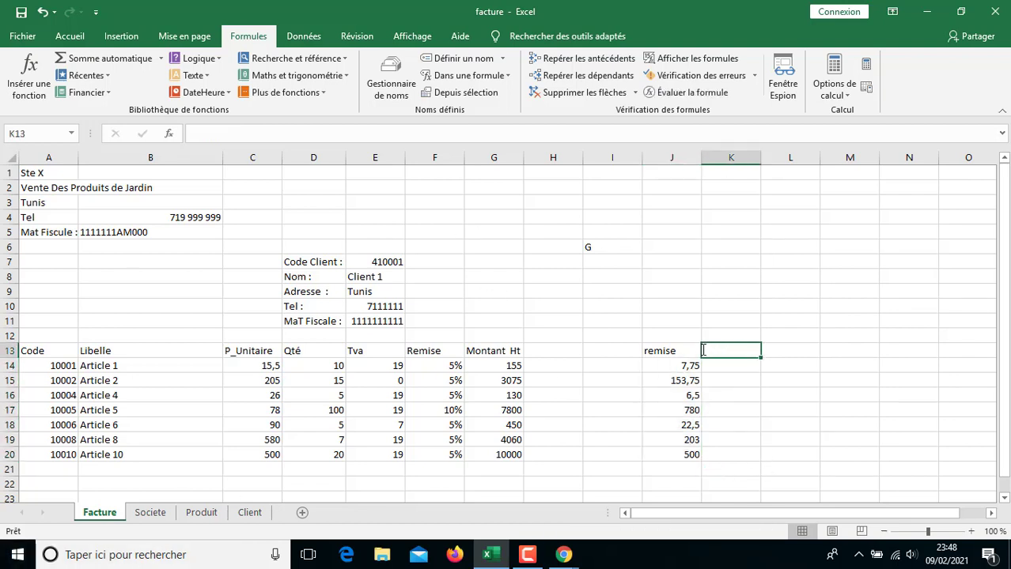
type("Montva")
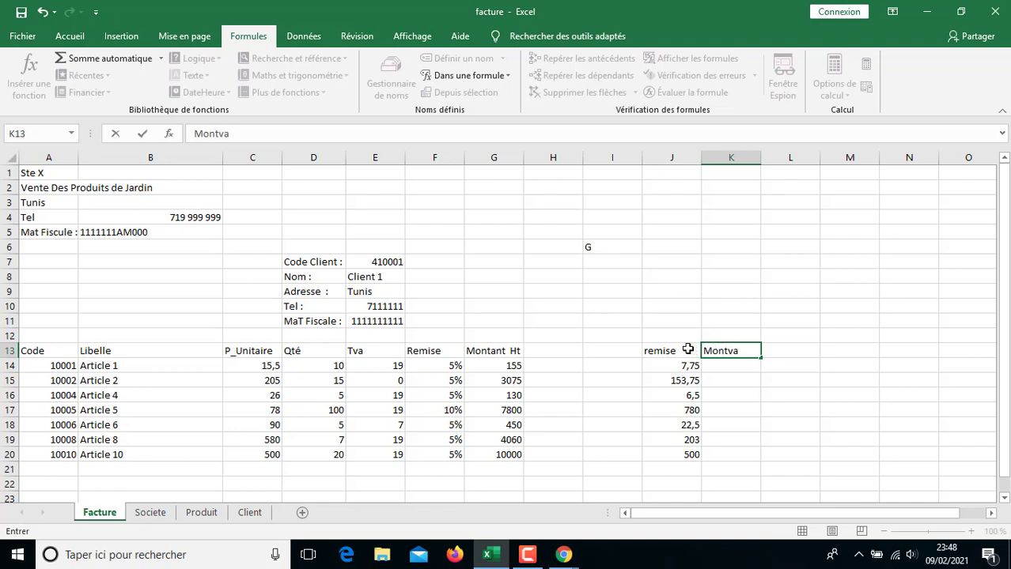
key("BackSpace")
key("BackSpace")
type("Tva")
key("Return")
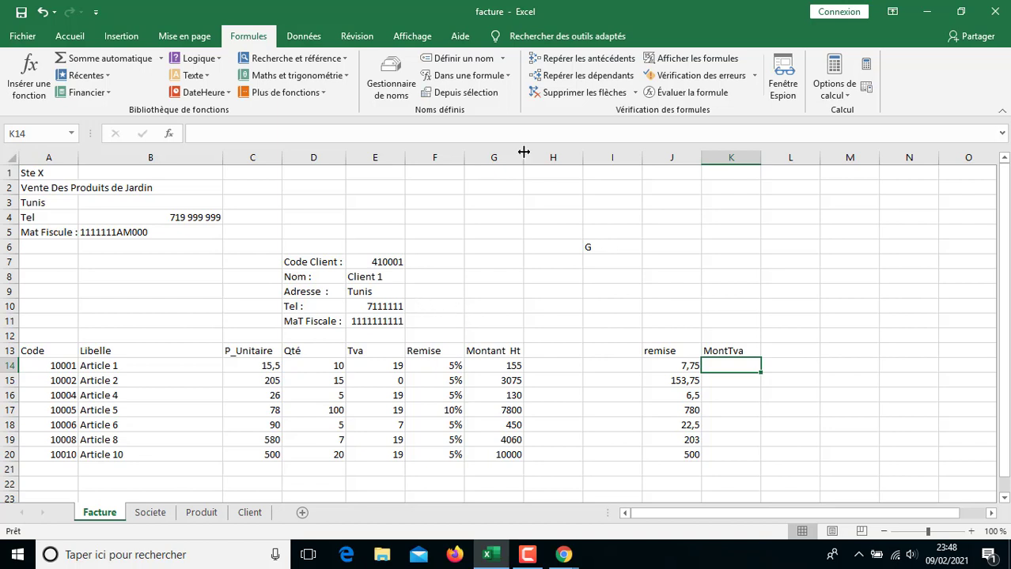
- Examine the Tva rates of the invoice lines in E14:E20
left_click(377, 370)
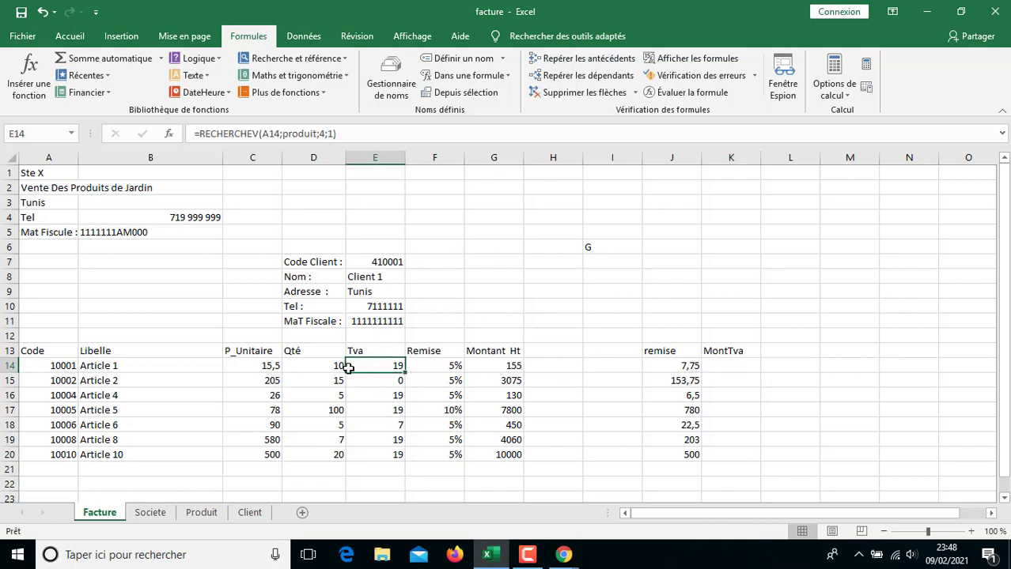
key("shift+Down")
key("shift+Down")
key("shift+Down")
key("shift+Down")
key("shift+Down")
key("shift+Down")
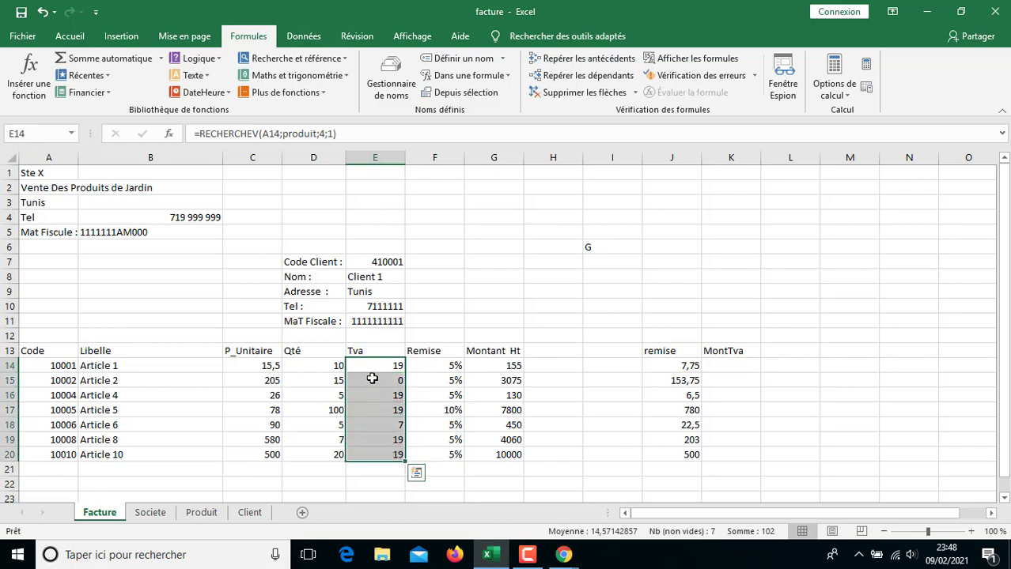
- Enter the formula =(G14-J14)*E14*0,01 in K14 to compute the VAT on the discounted amount
left_click(723, 366)
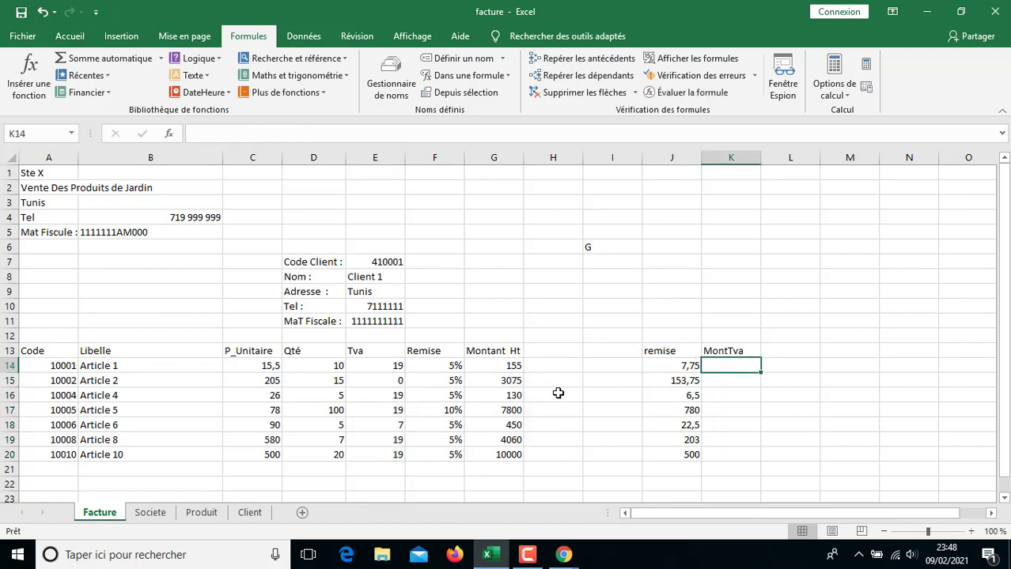
type("=")
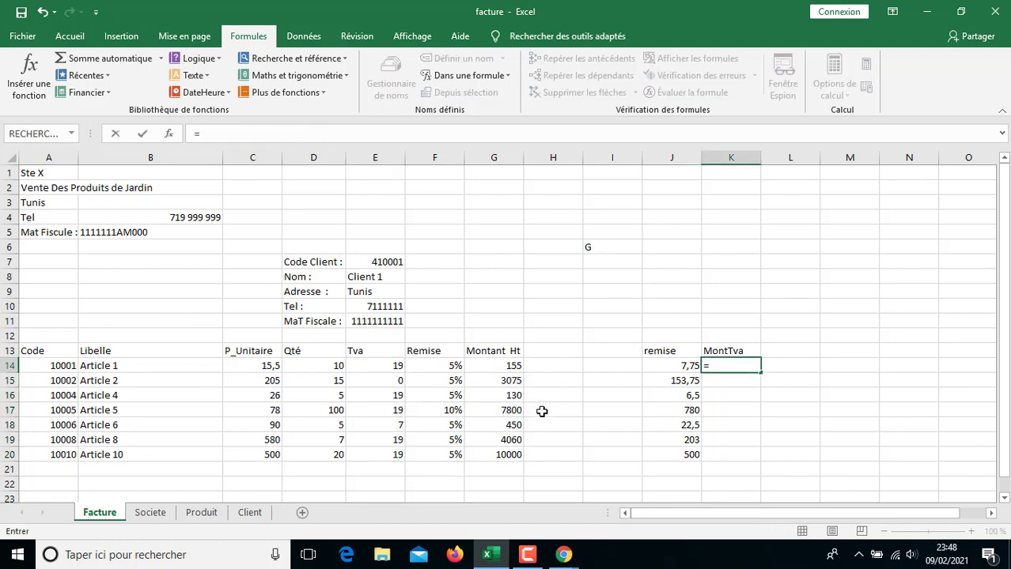
type("(")
key("Left")
key("Left")
key("Left")
key("Left")
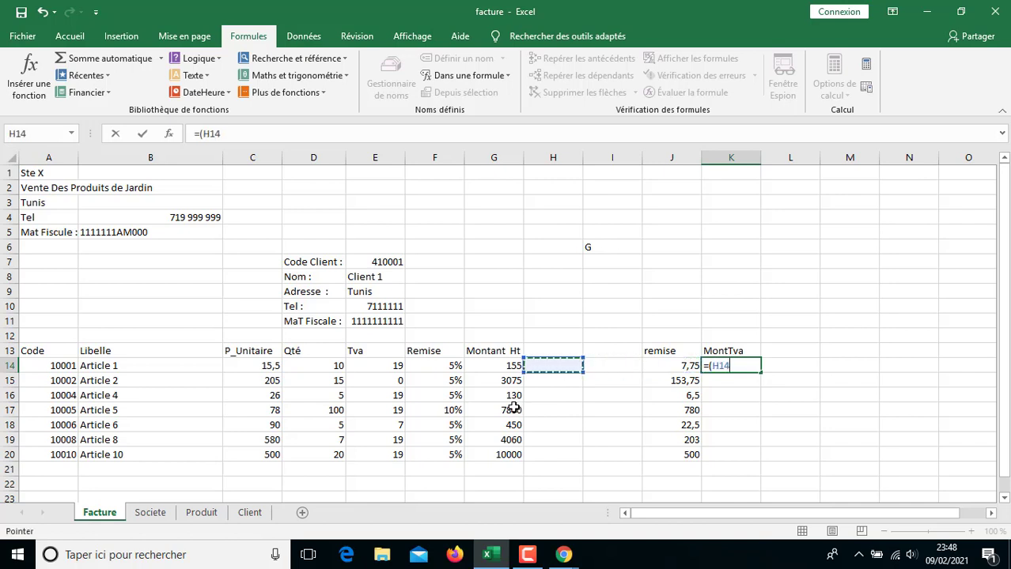
type("-")
key("Left")
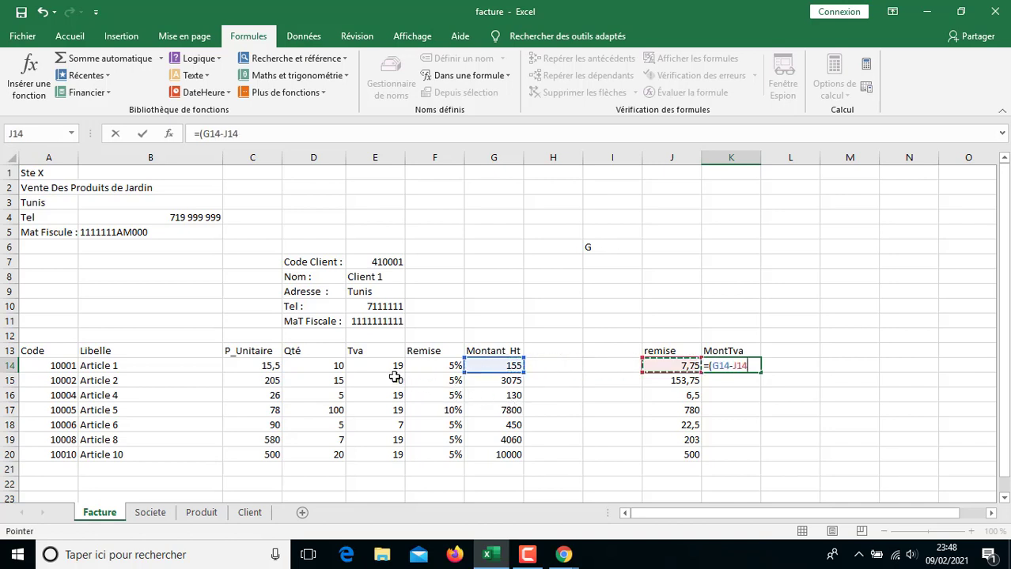
type(")")
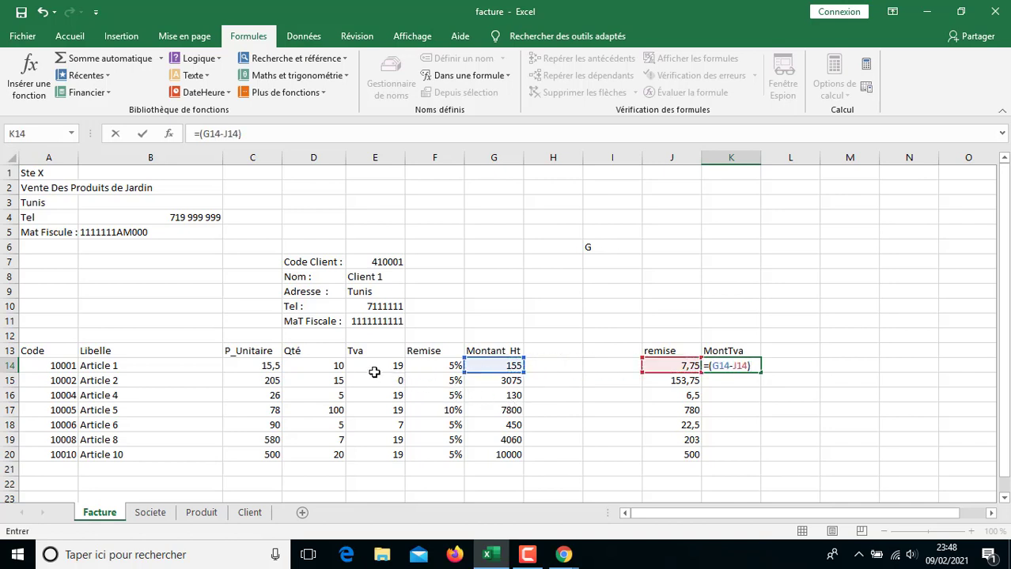
type("*")
key("Left")
key("Left")
key("Left")
key("Left")
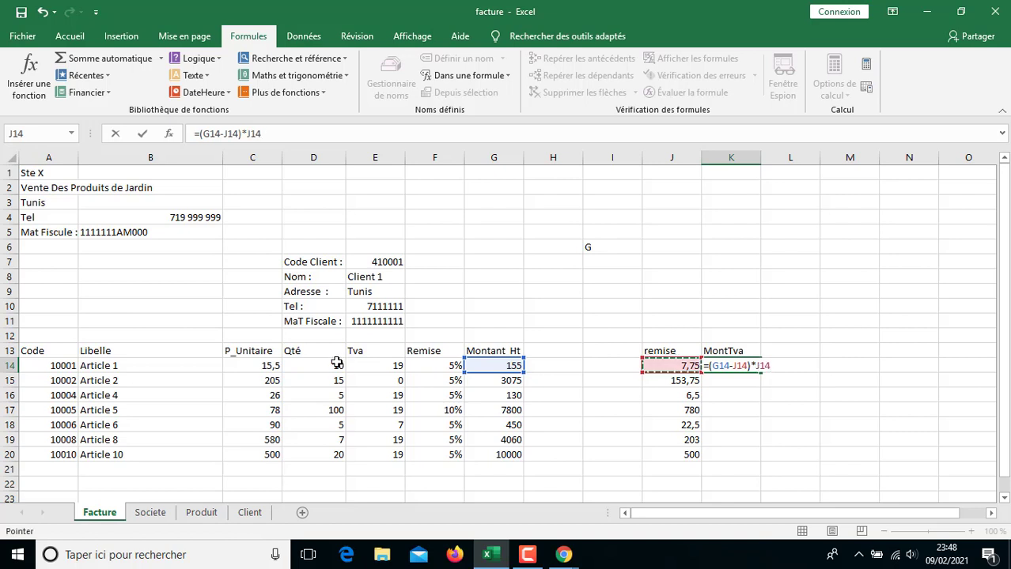
key("Left")
key("Left")
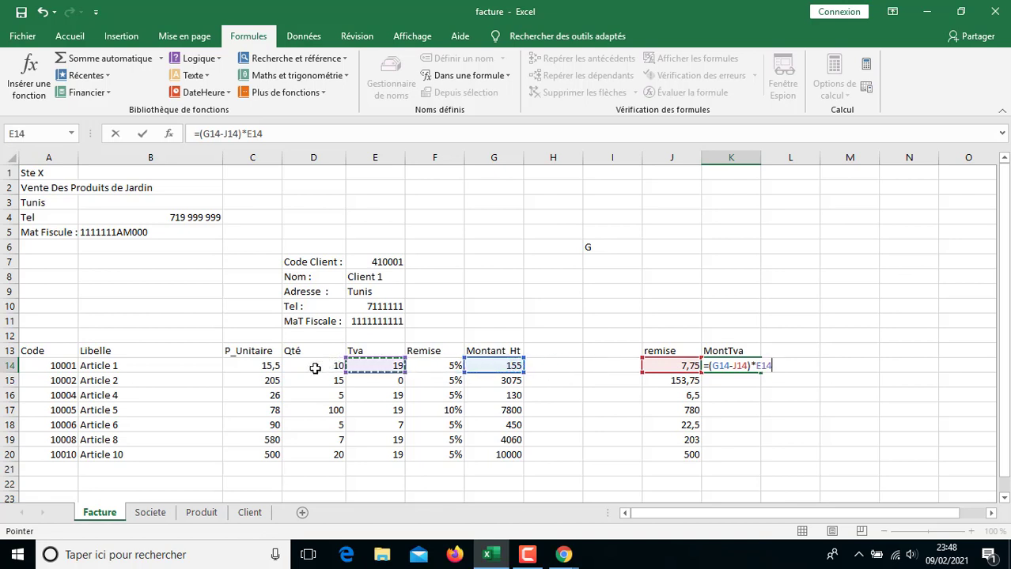
type("*0,01")
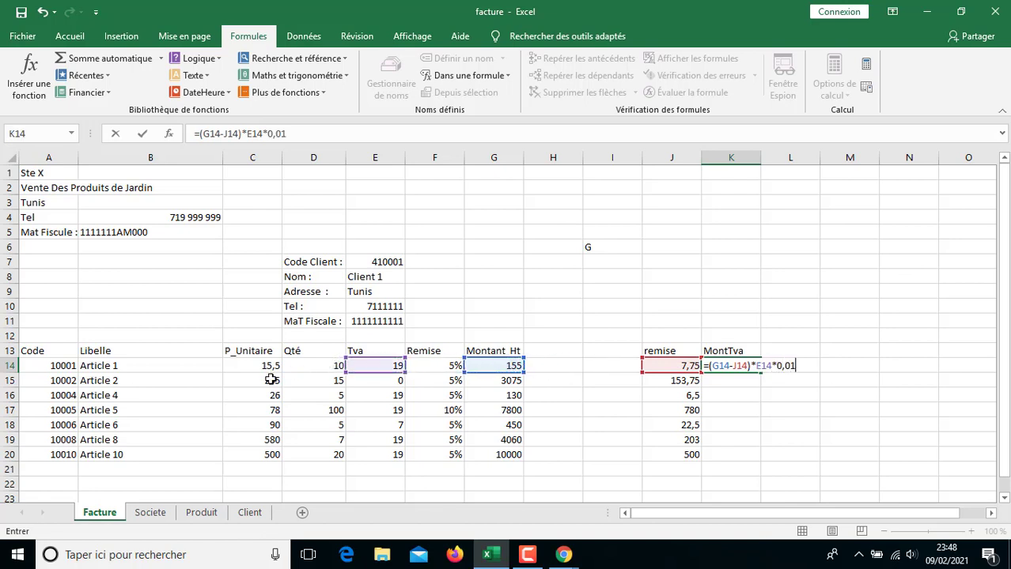
key("Return")
- Enter the header Mont TTC in cell L13, beside the MontTva header
key("Up")
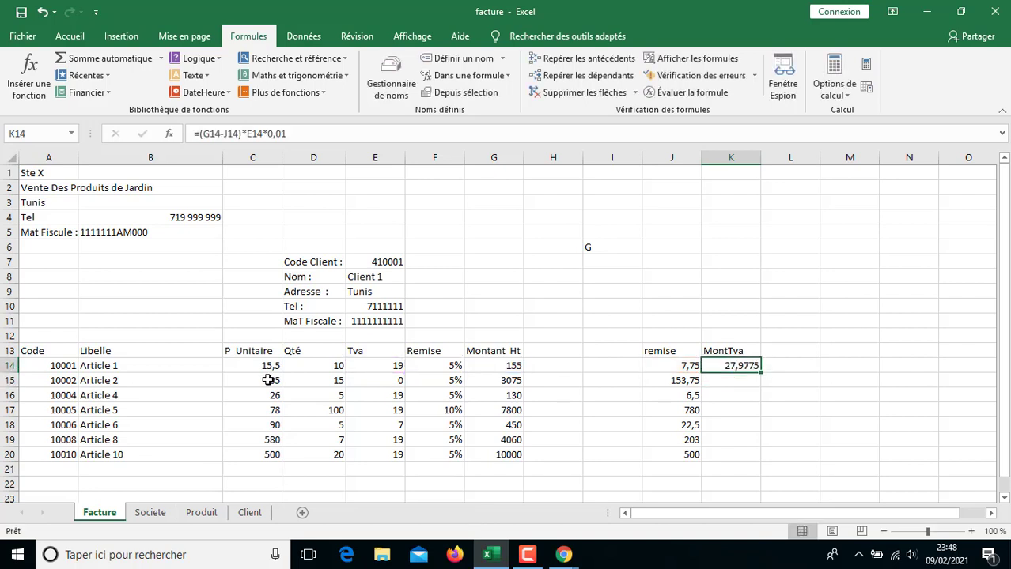
key("Up")
key("Right")
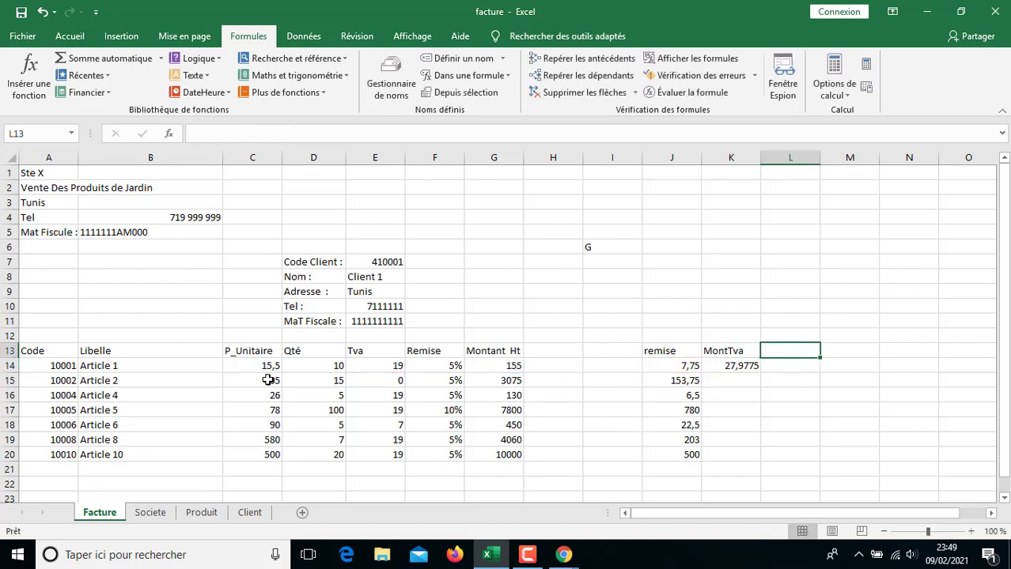
type("Mont TTC")
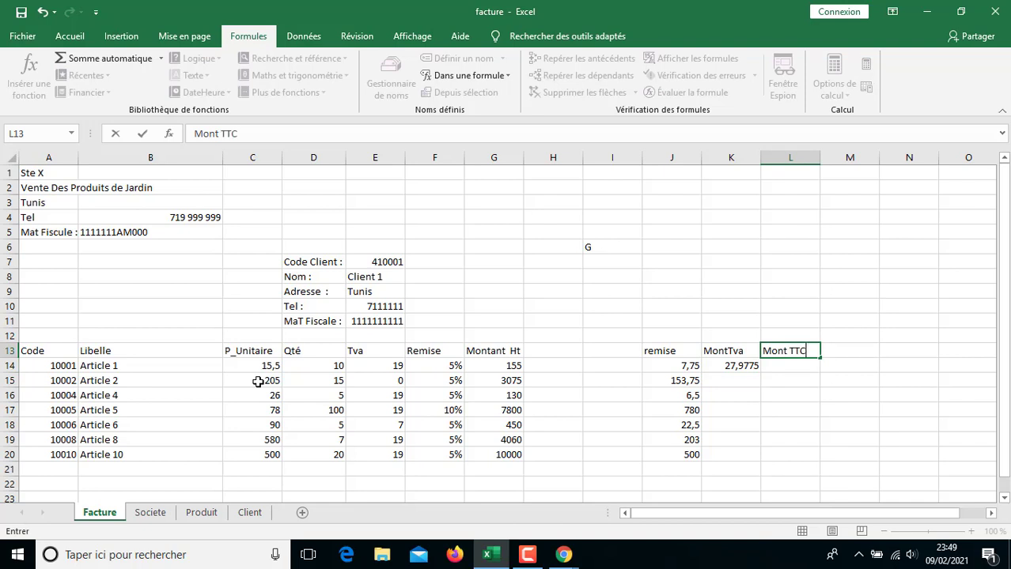
key("Return")
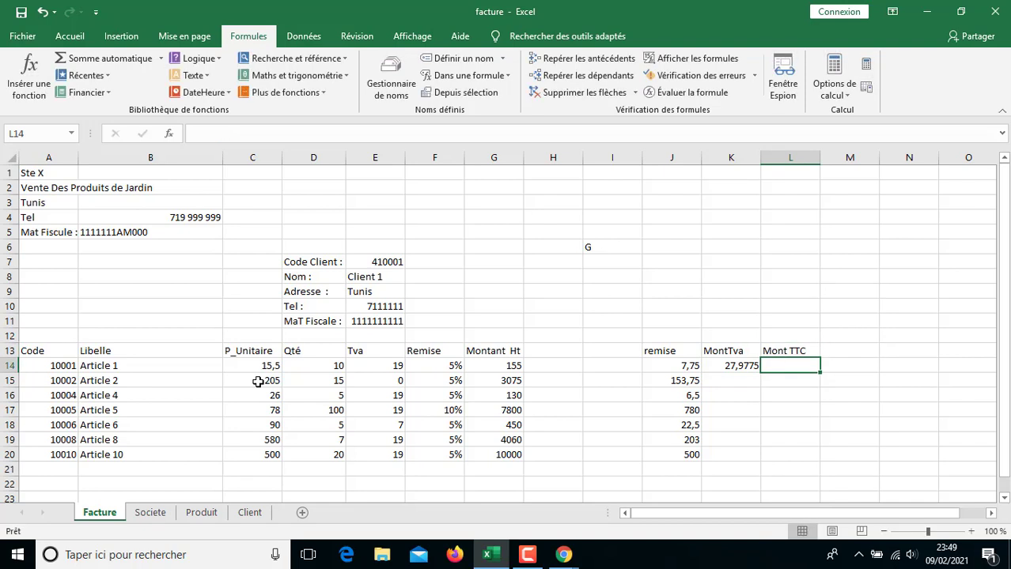
- Enter the formula =G14+K14-J14 in Mont TTC cell L14 to add VAT and subtract the discount
type("=")
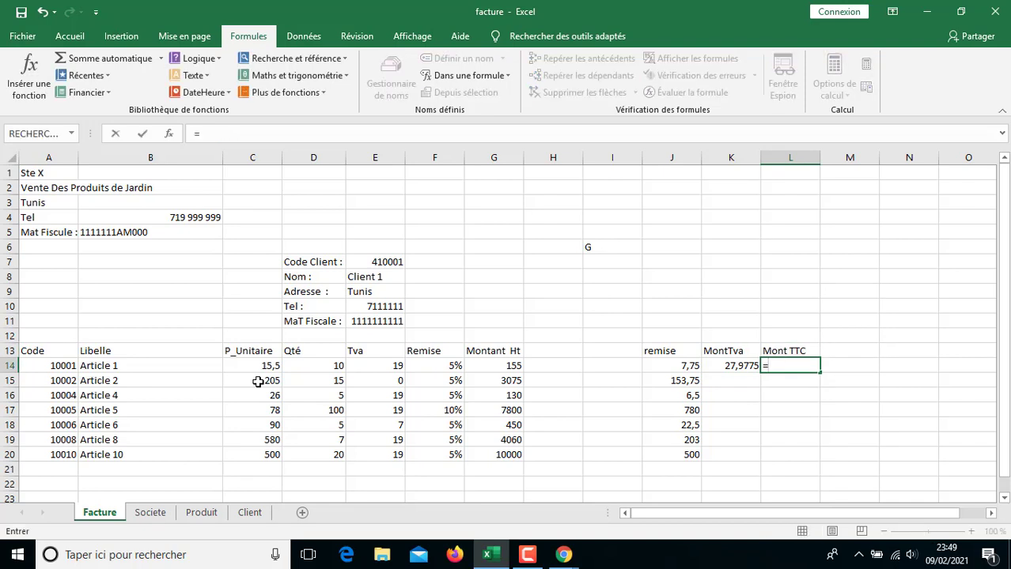
key("Left")
key("Left")
key("Left")
key("Left")
key("Left")
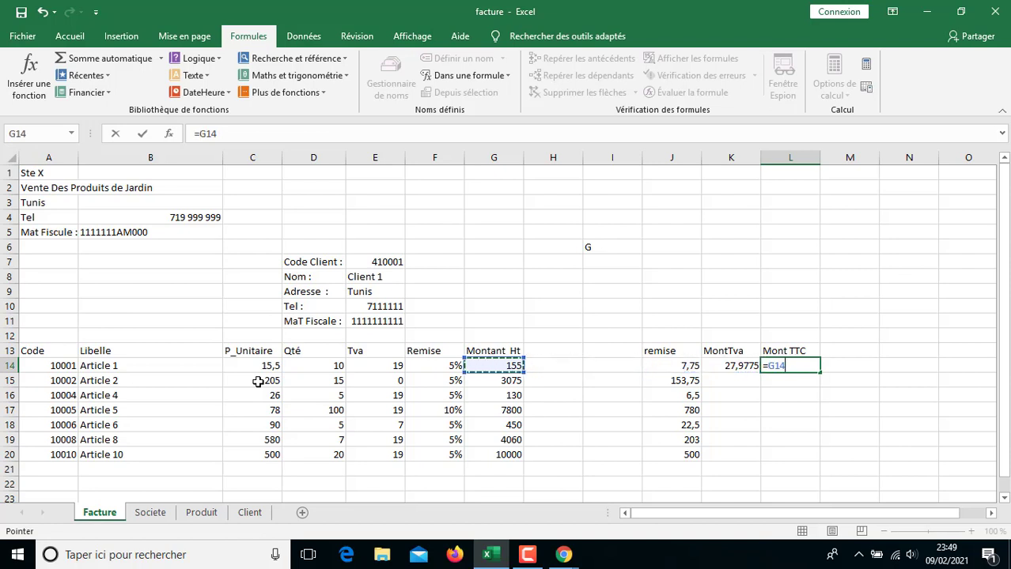
type("+")
key("Left")
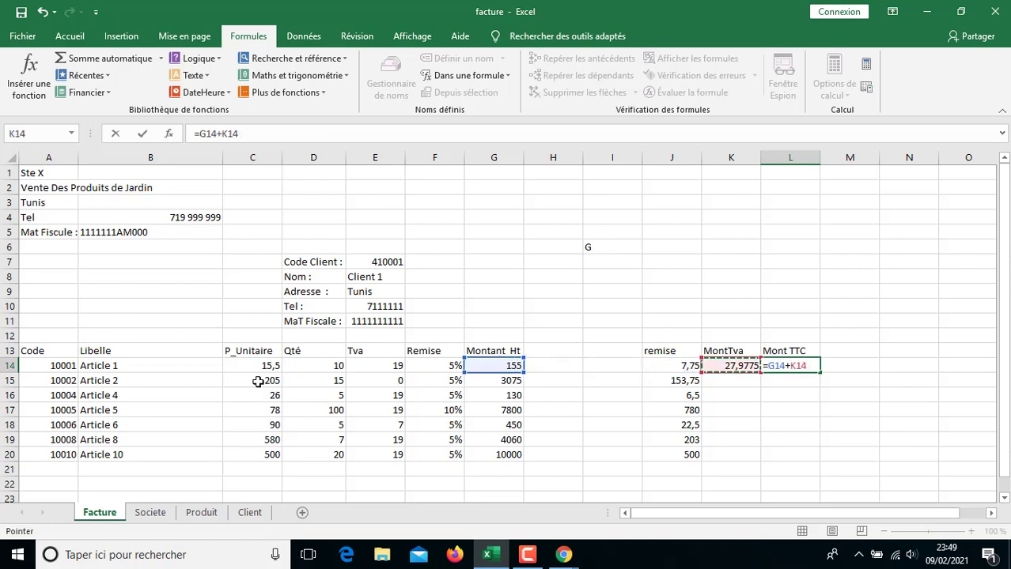
type("-")
key("Left")
key("Left")
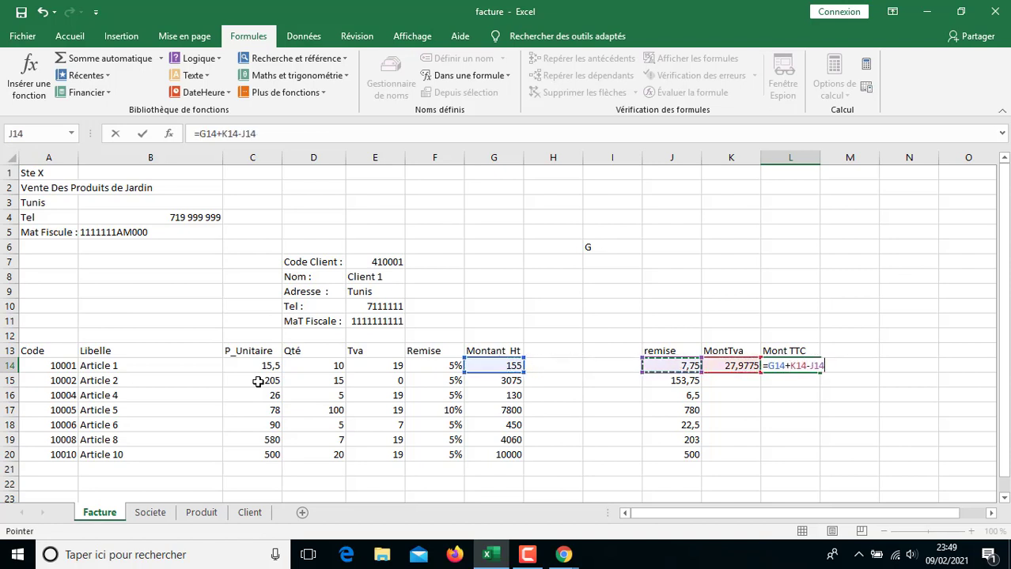
key("Return")
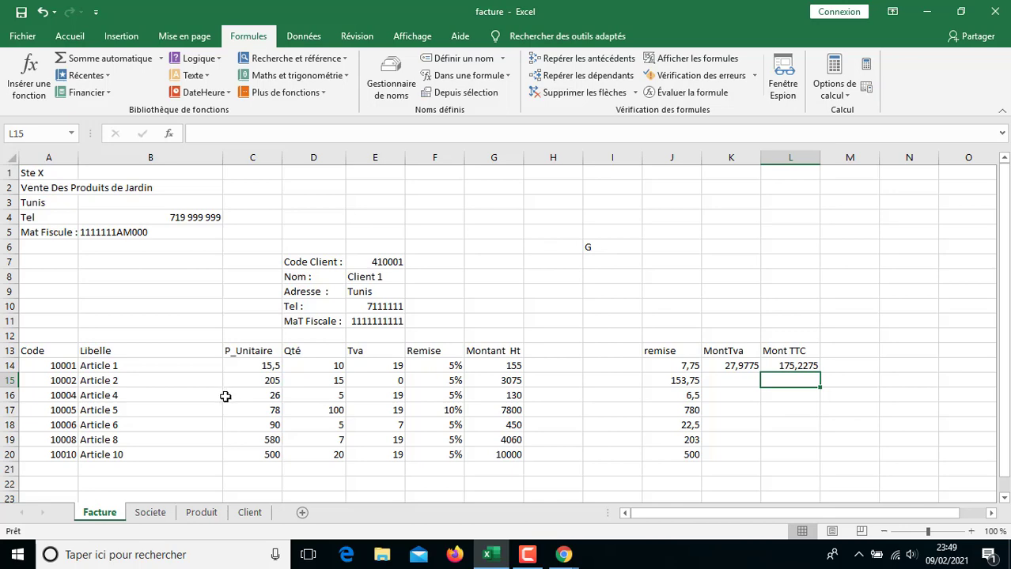
- Set the Smvtva value of Client 2 to E in cell E3 of the Client sheet
left_click(249, 513)
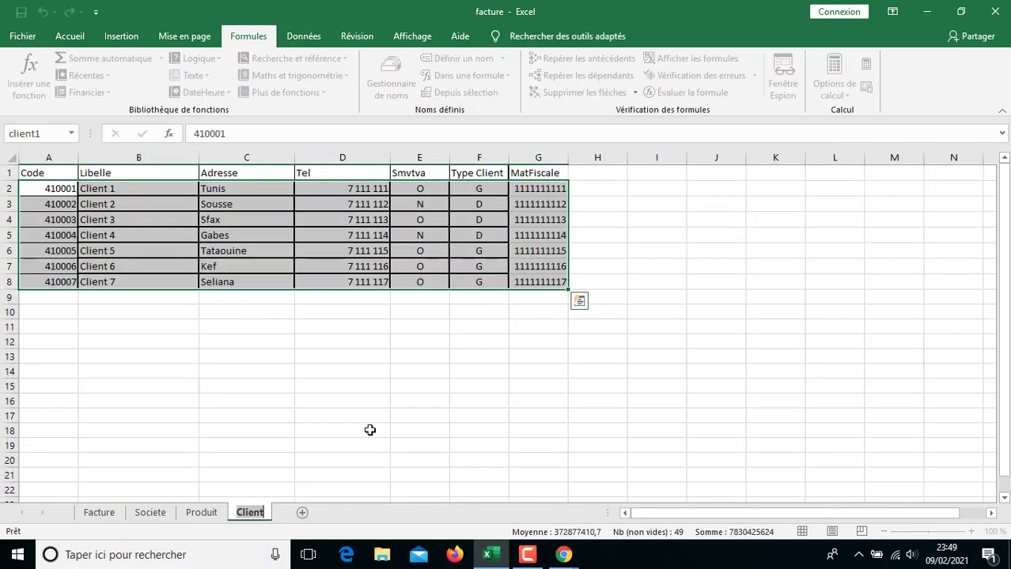
left_click(434, 207)
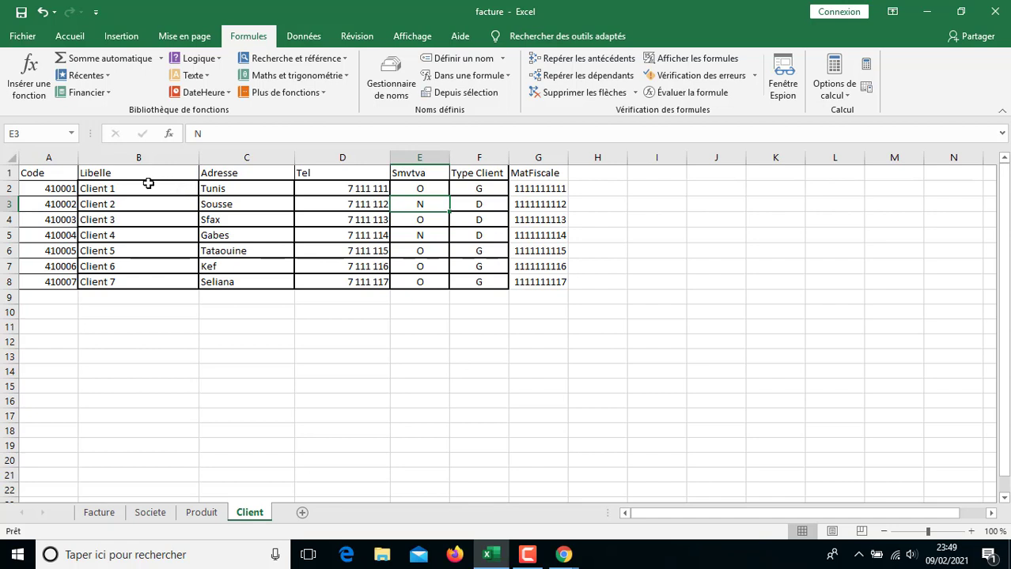
left_click(215, 134)
key("BackSpace")
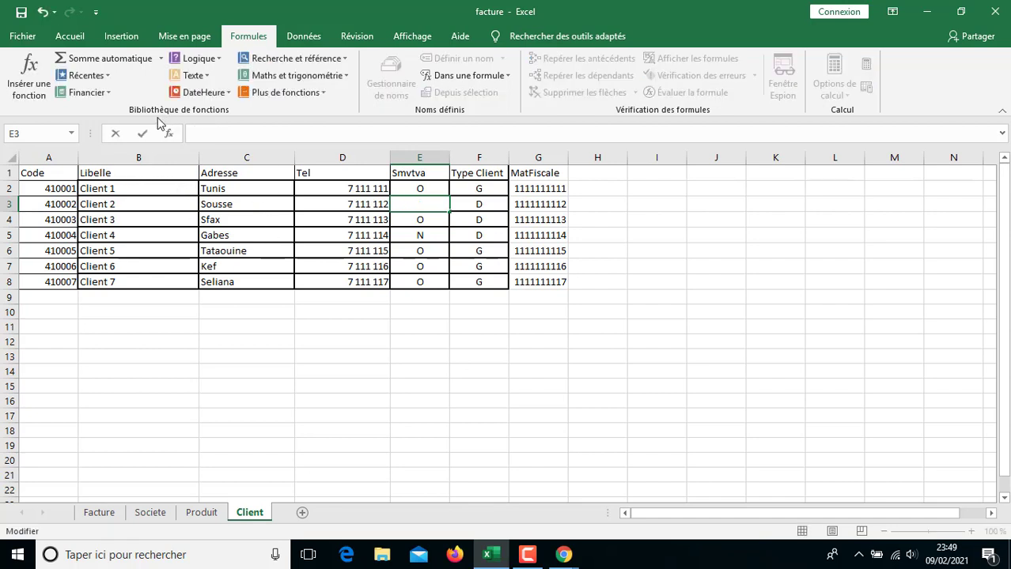
type("E")
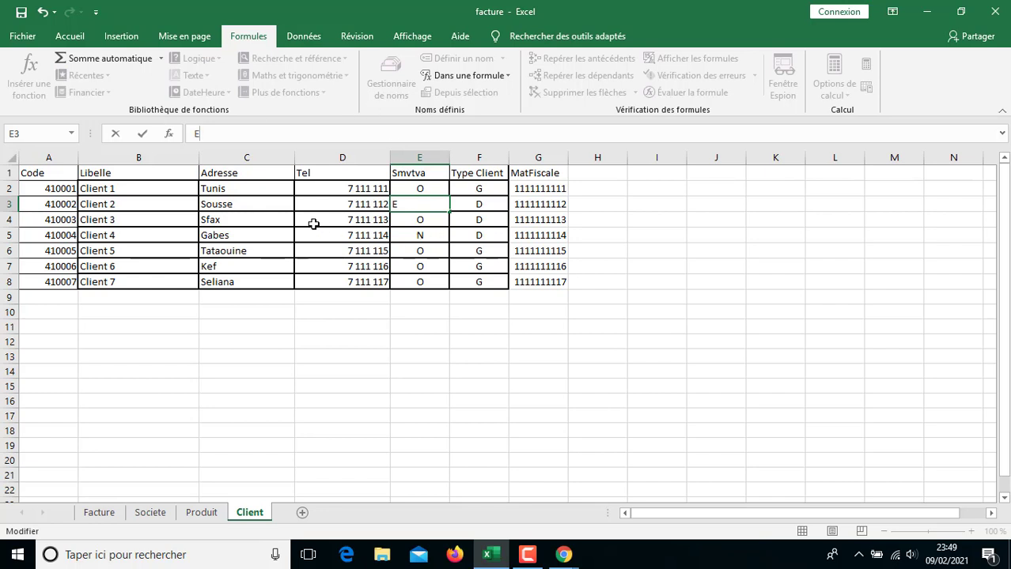
key("Return")
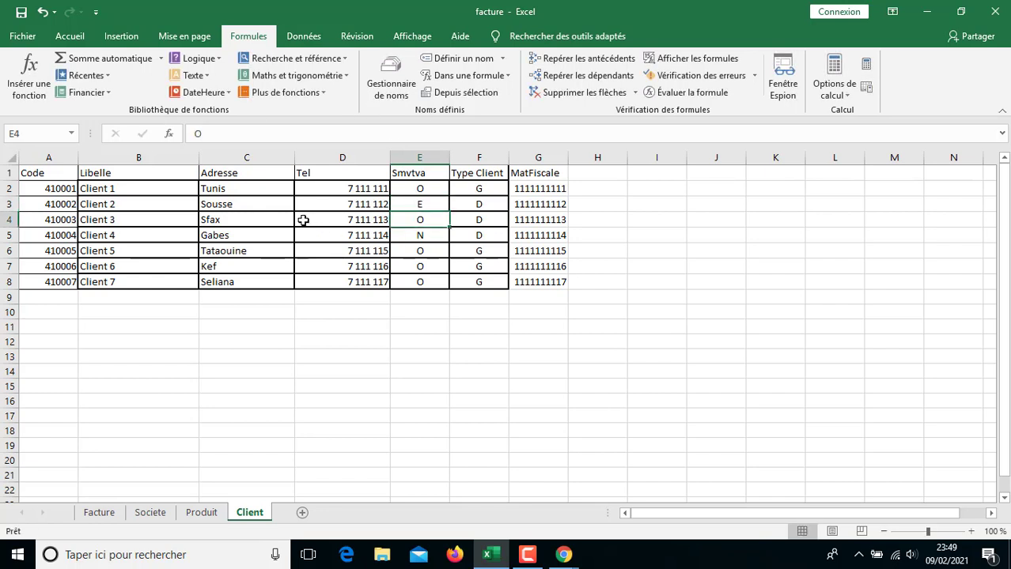
- Set the Smvtva value of Client 4 to E in cell E5
left_click(433, 236)
type("N")
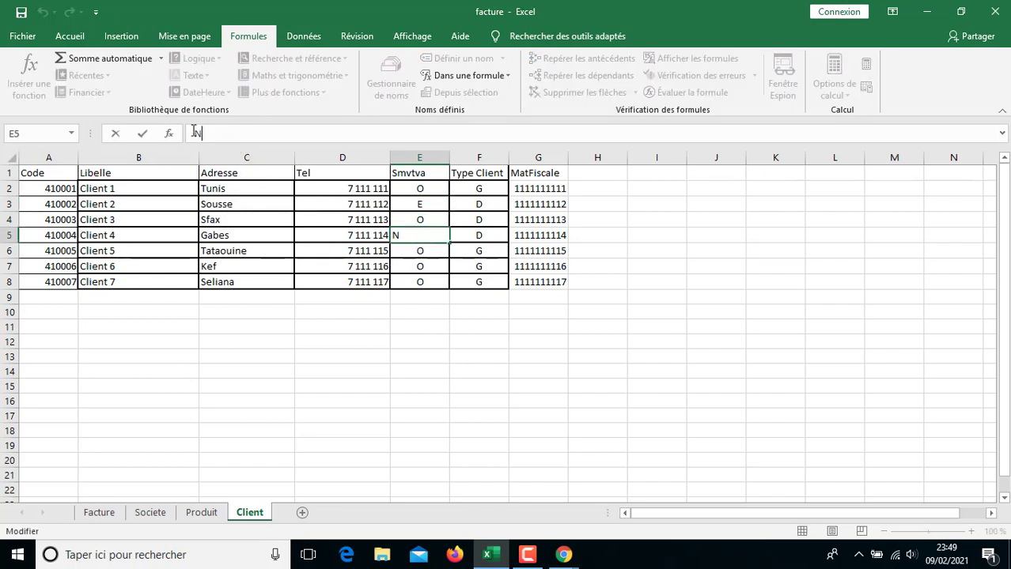
key("BackSpace")
type("E")
key("Return")
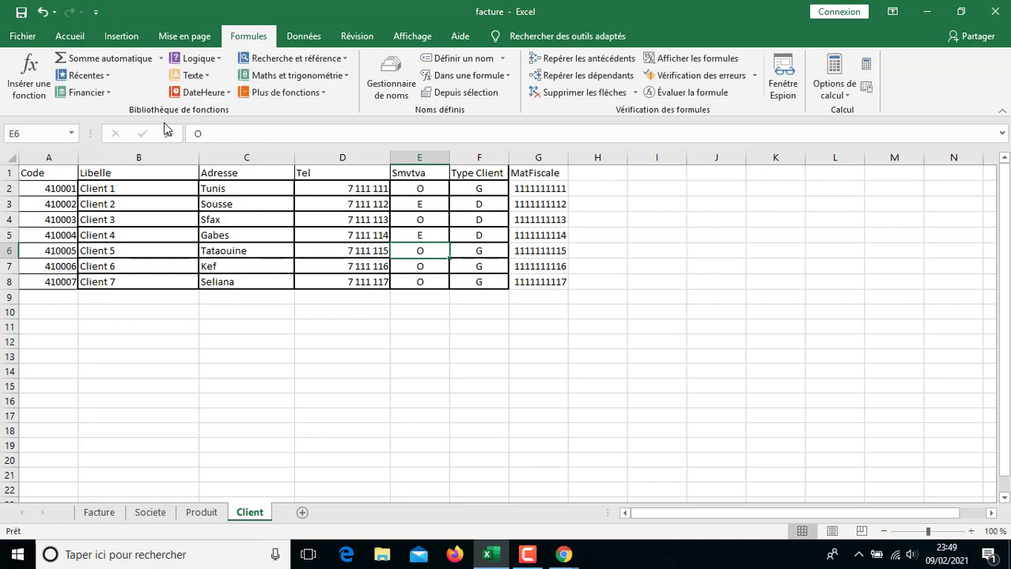
left_click(499, 557)
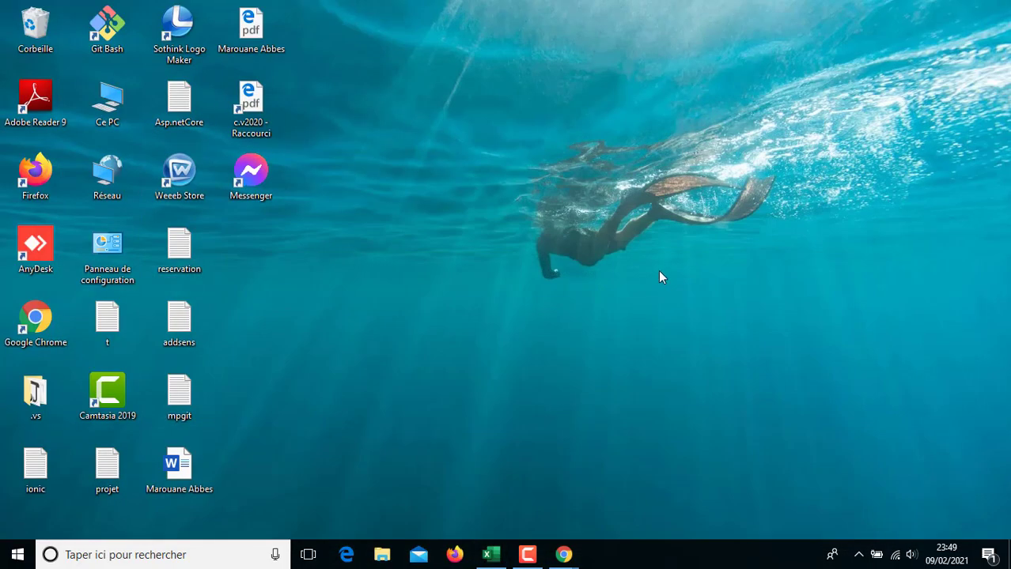
left_click(491, 554)
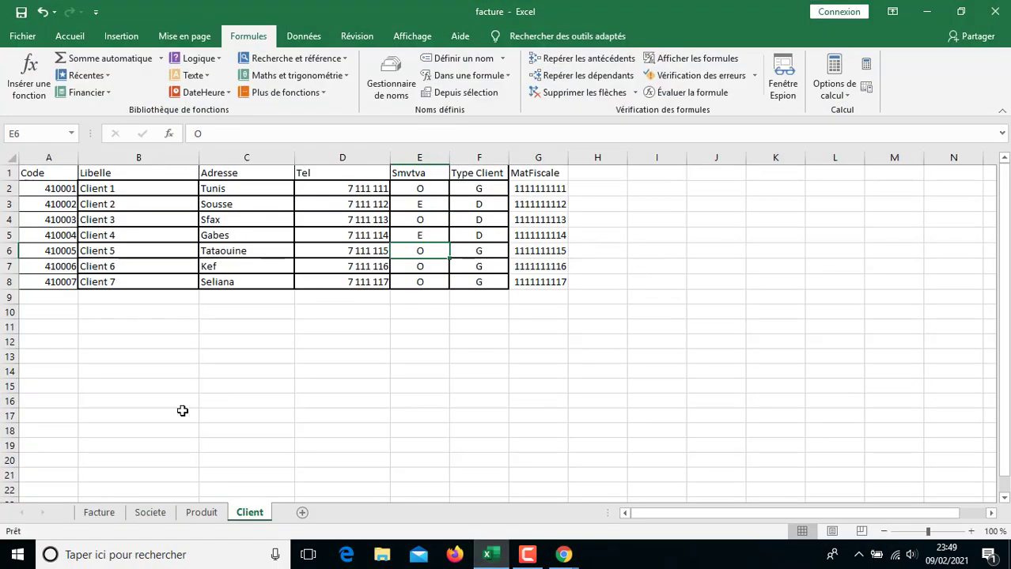
- Start a RECHERCHEV formula in cell I7 of the Facture sheet with the client code E7 as the lookup value
left_click(111, 515)
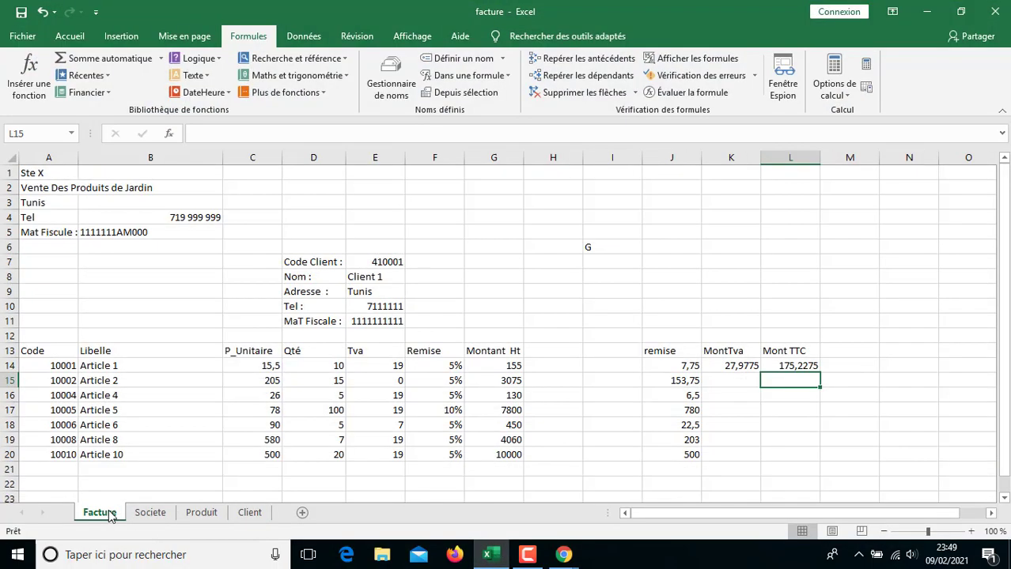
left_click(609, 259)
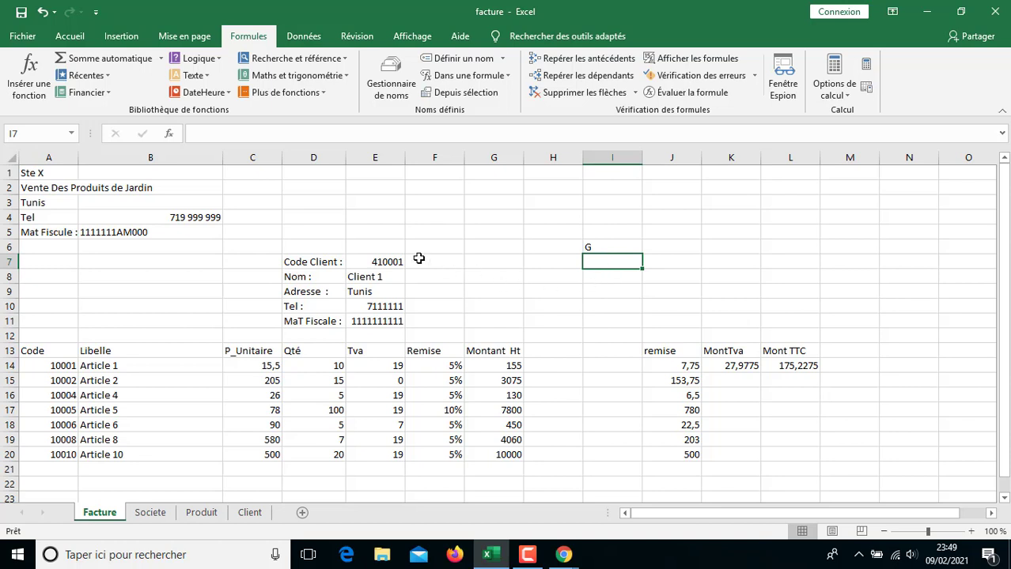
type("=")
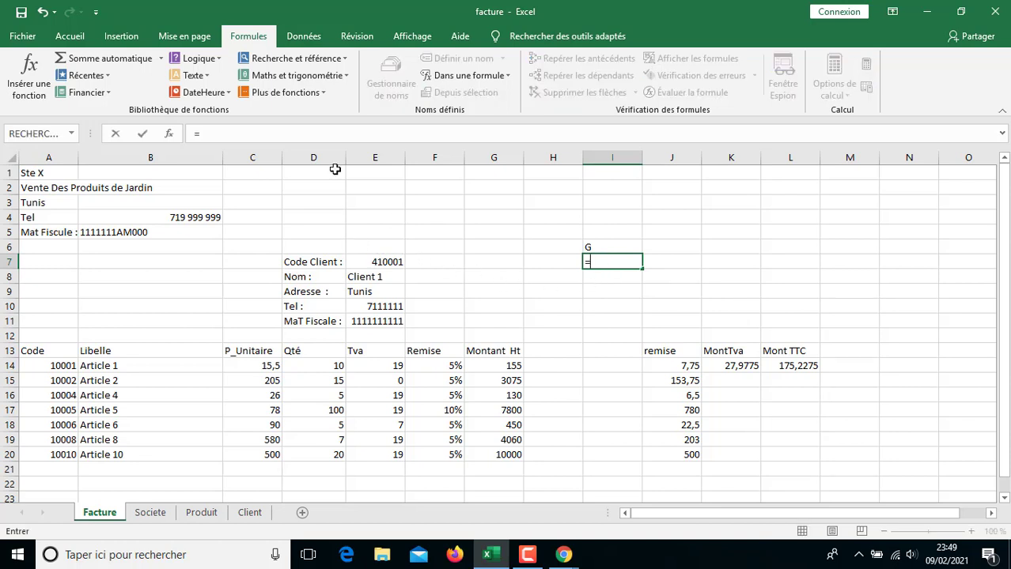
type("r")
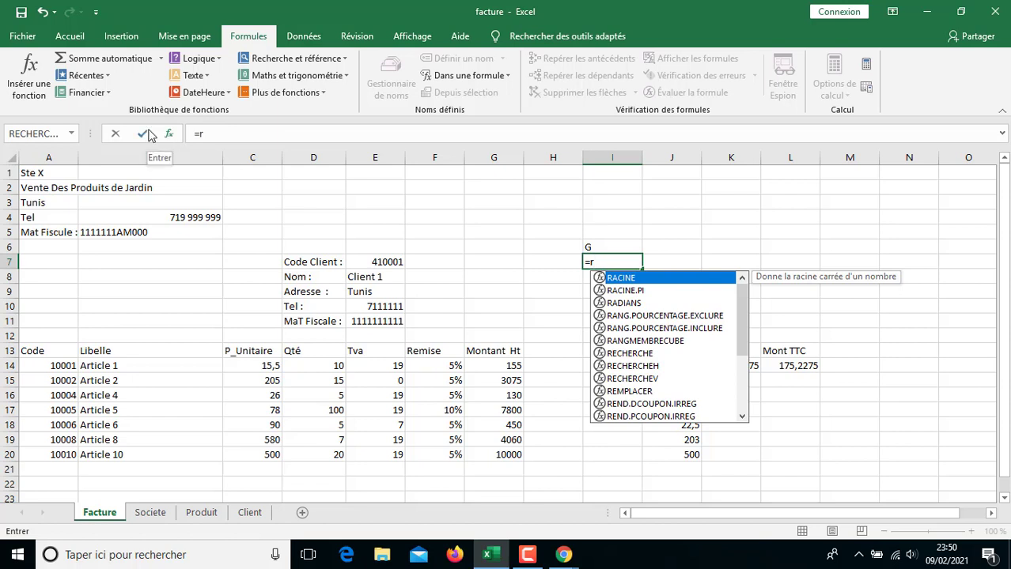
left_click(644, 380)
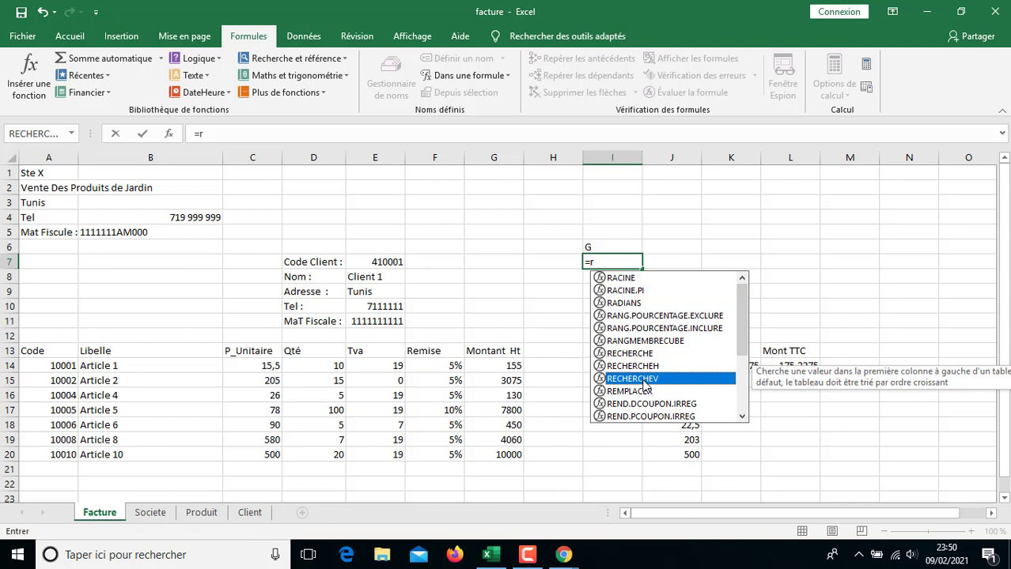
double_click(645, 380)
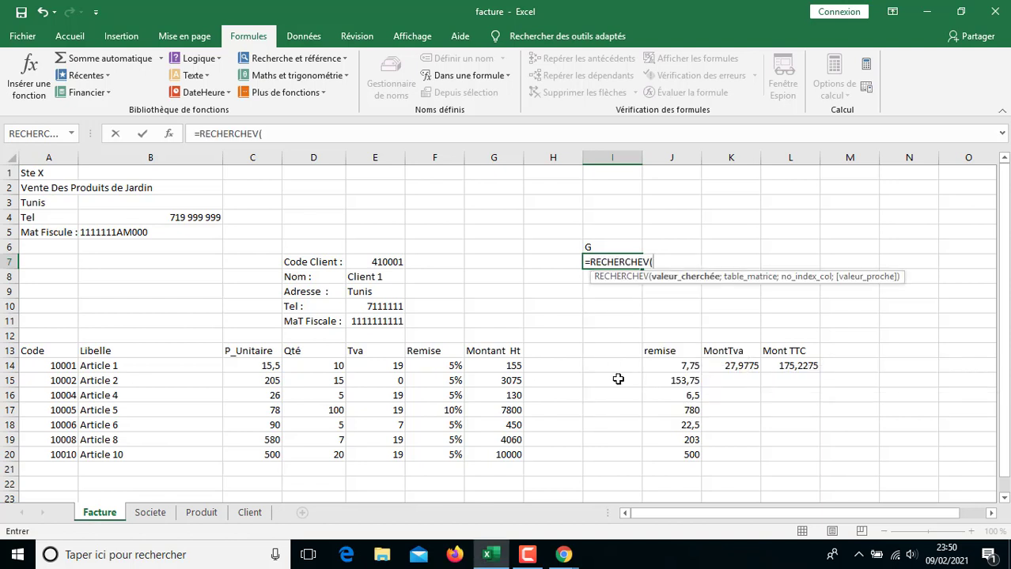
left_click(380, 262)
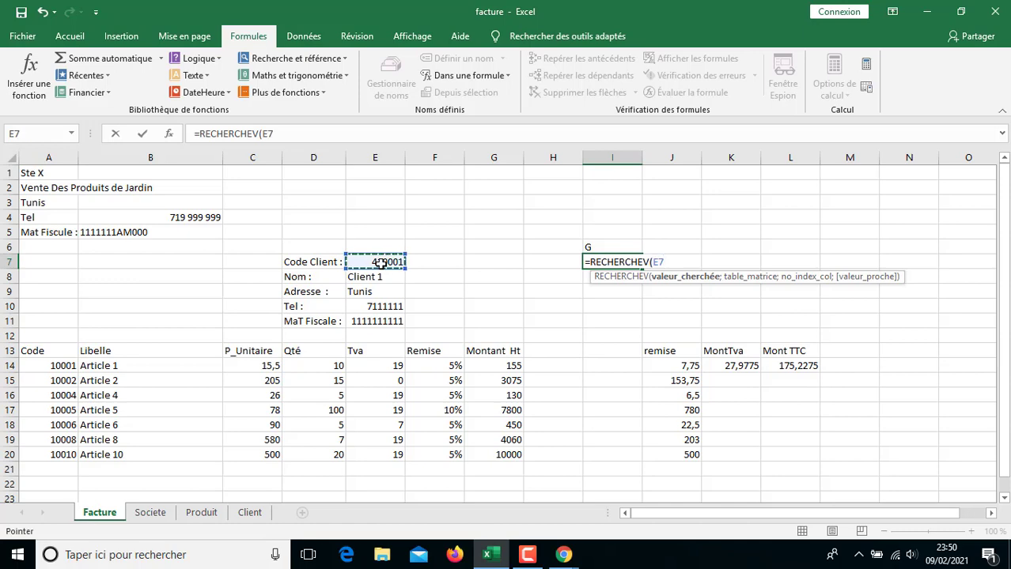
type(";")
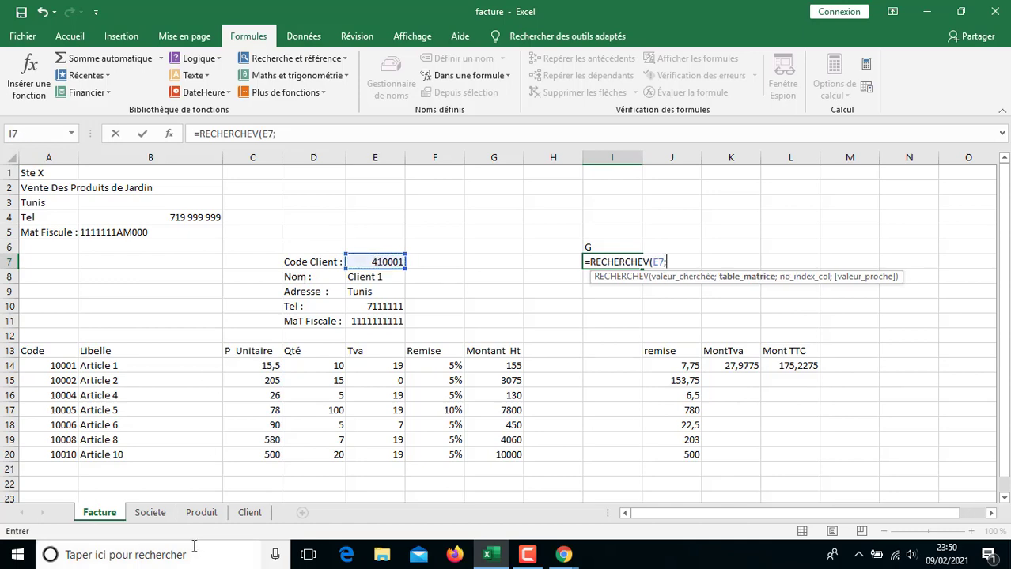
- Complete the I7 lookup as =RECHERCHEV(E7;client;5;1), using the client table to return the client's Smvtva value
left_click(249, 514)
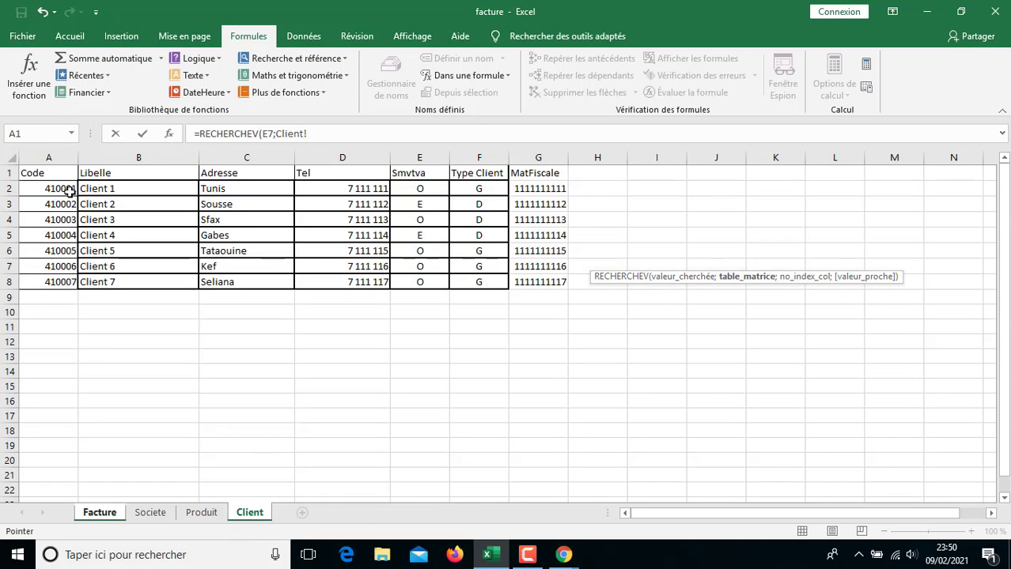
left_click_drag(67, 190, 406, 287)
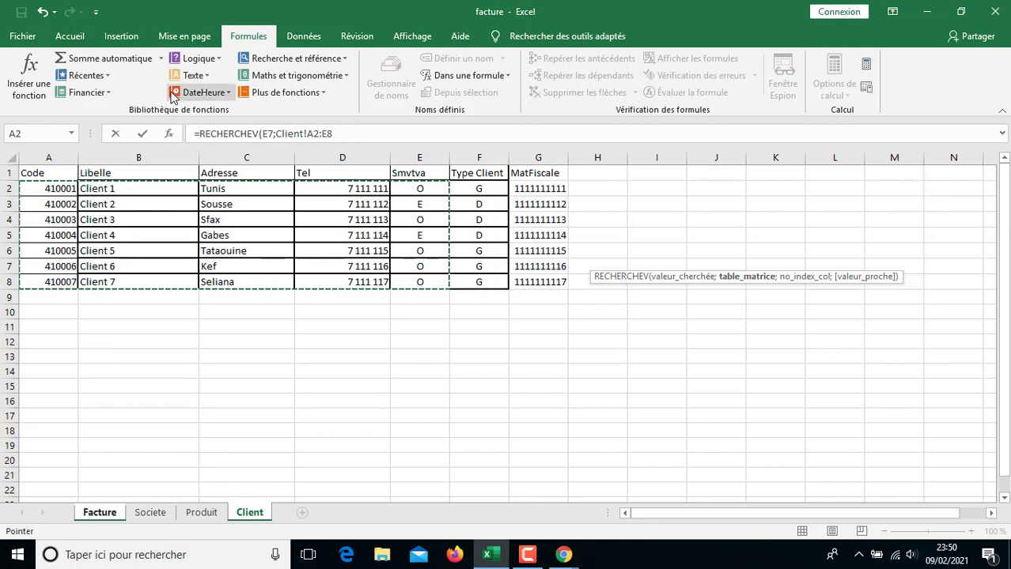
key("shift+Right")
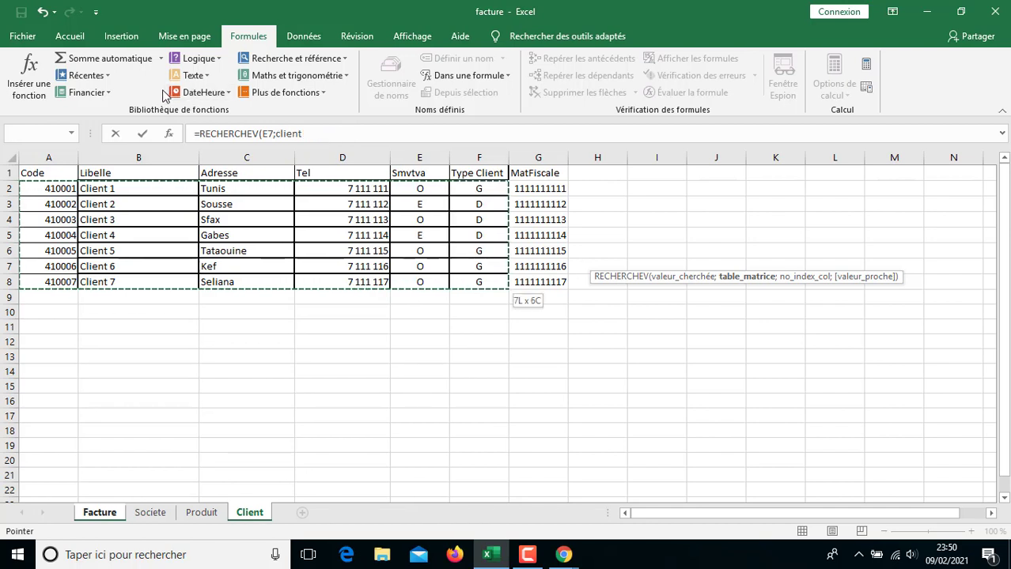
left_click(331, 132)
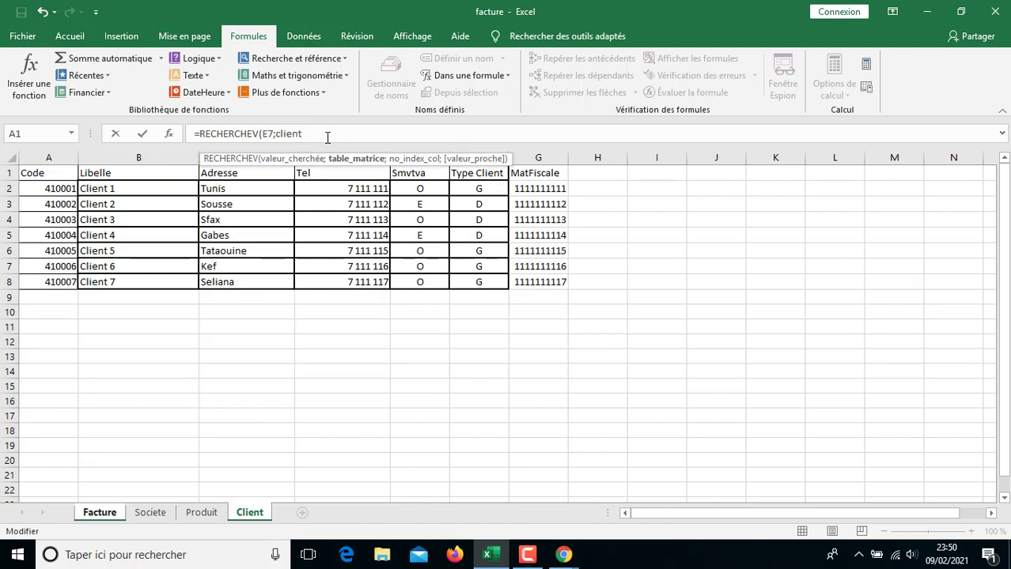
type(";")
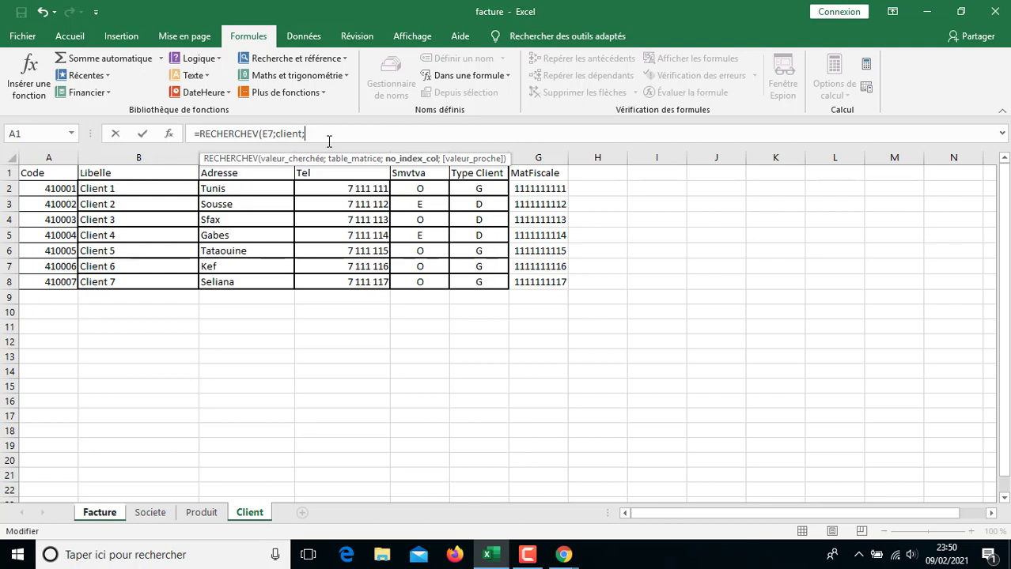
type("5;")
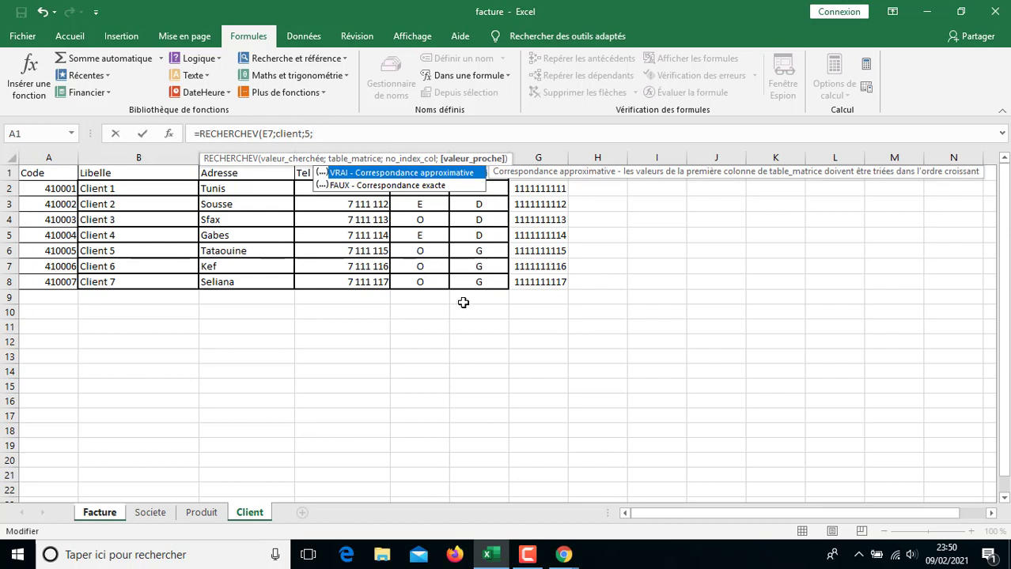
type("1)")
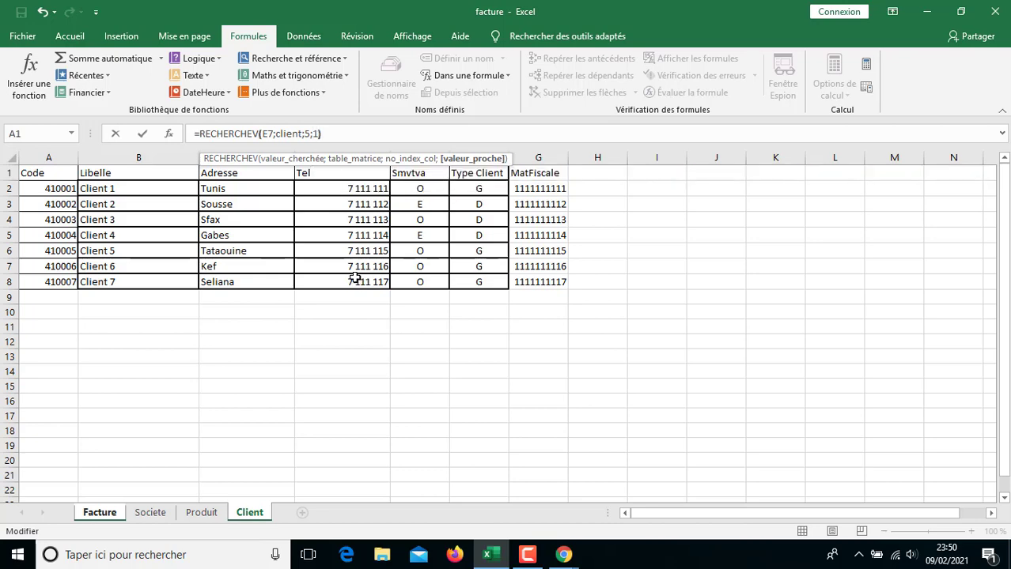
key("Return")
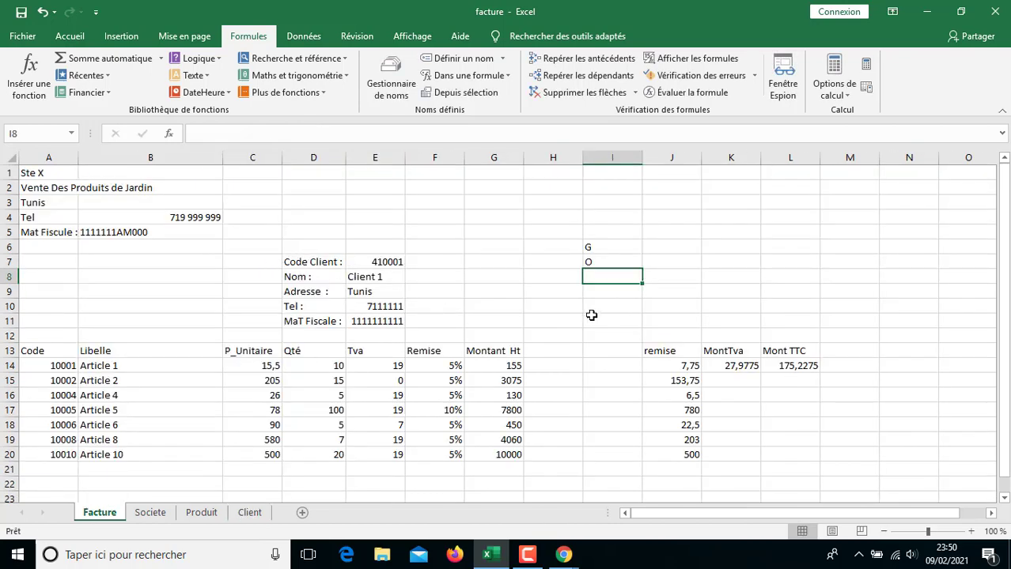
left_click(610, 262)
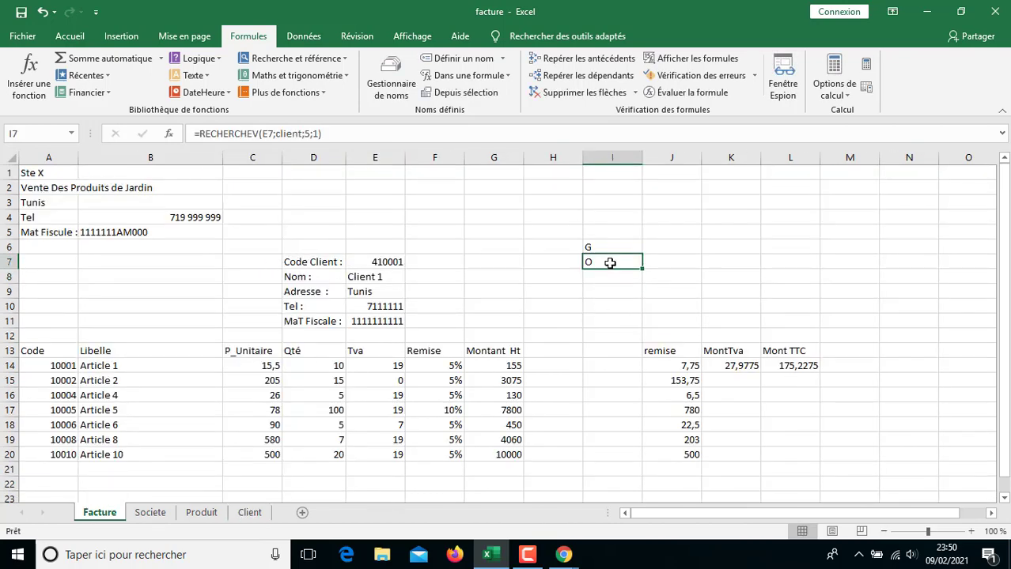
- Replace the Code Client in E7 of the Facture sheet with the code of Client 2
left_click(238, 515)
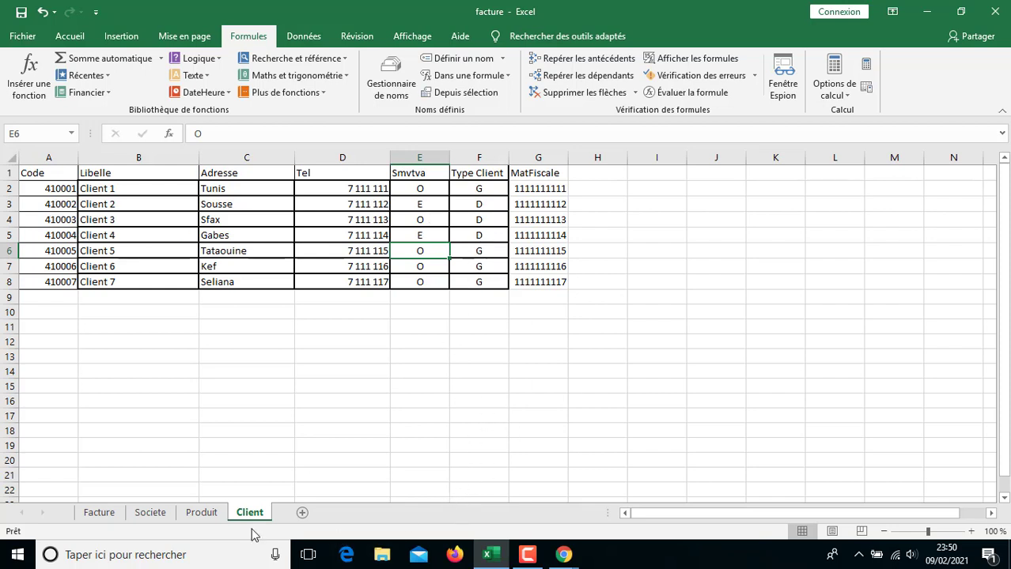
left_click(101, 513)
left_click(389, 266)
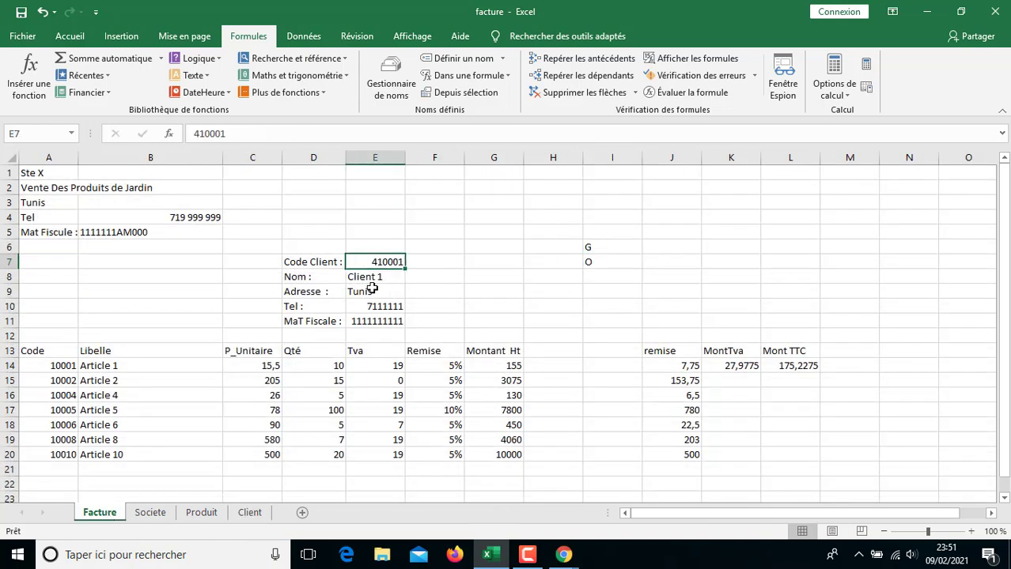
type("410002")
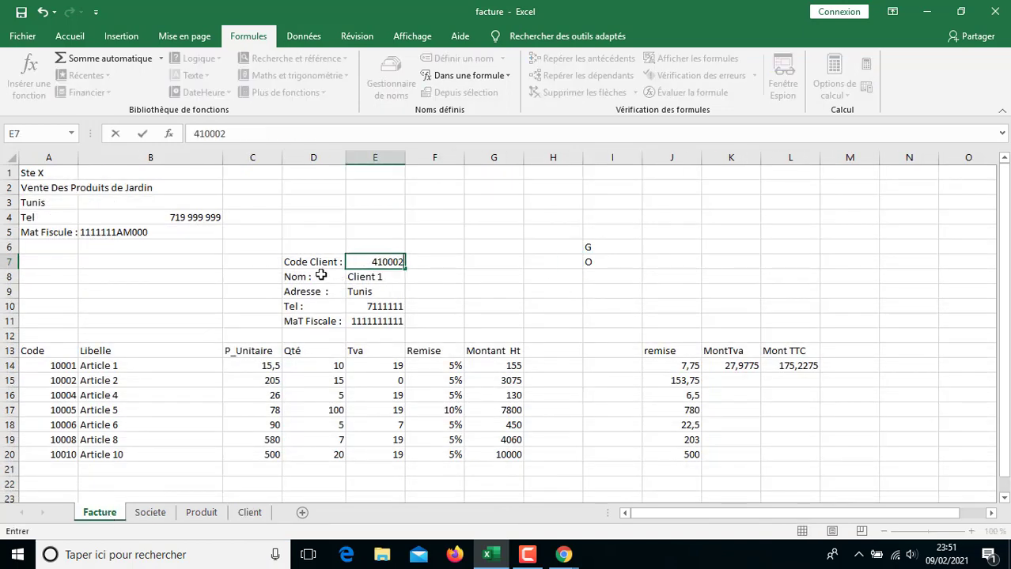
key("Return")
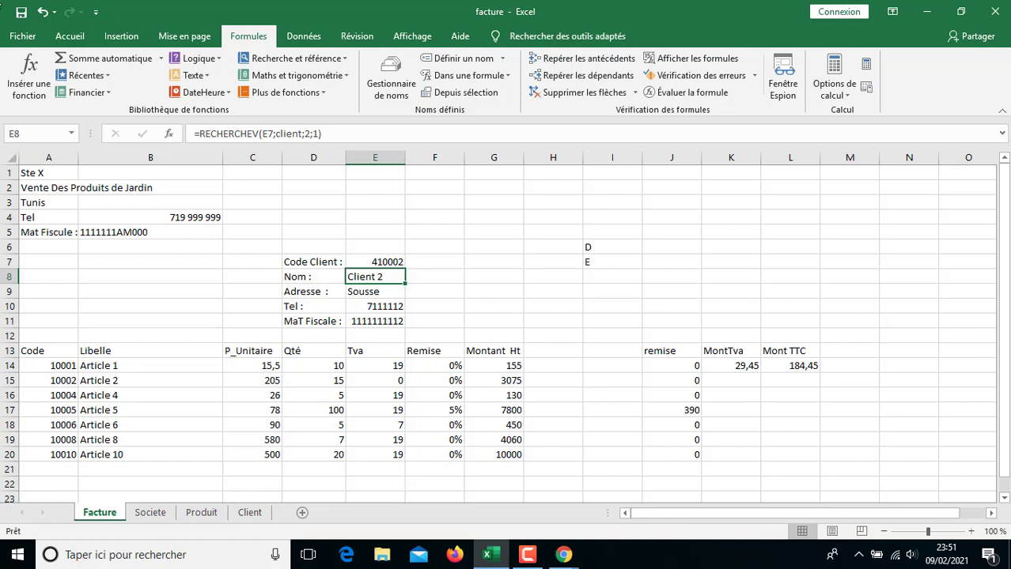
- Try to wrap the MontTva formula in K14 in a SI test that returns 0 when I7 equals "E"
double_click(729, 366)
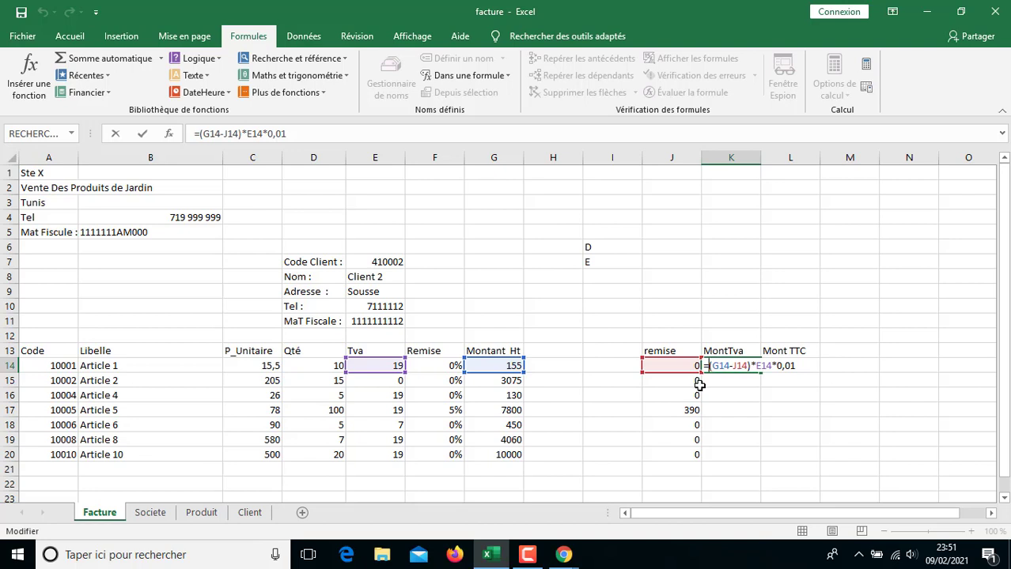
type("si(")
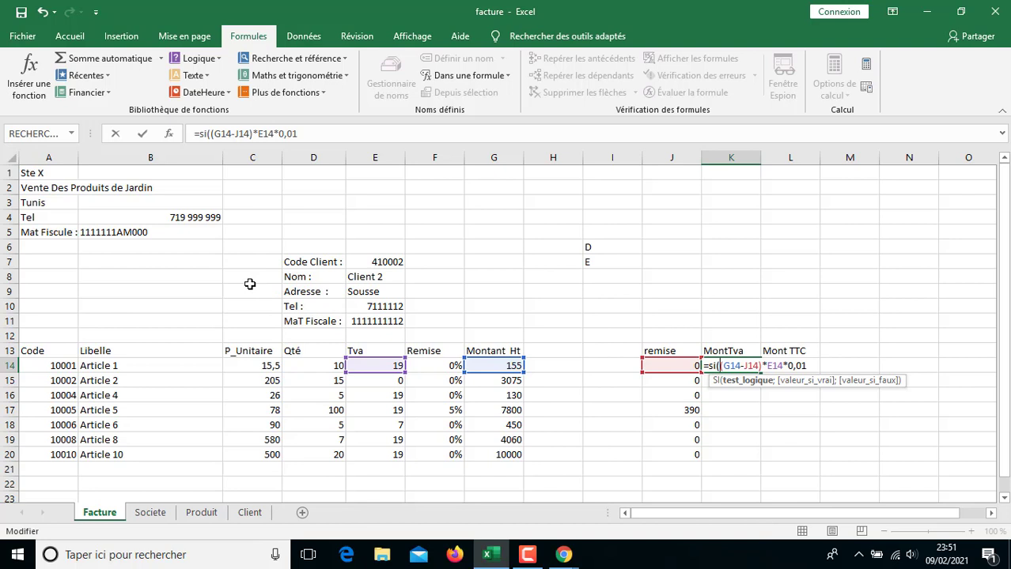
left_click(596, 266)
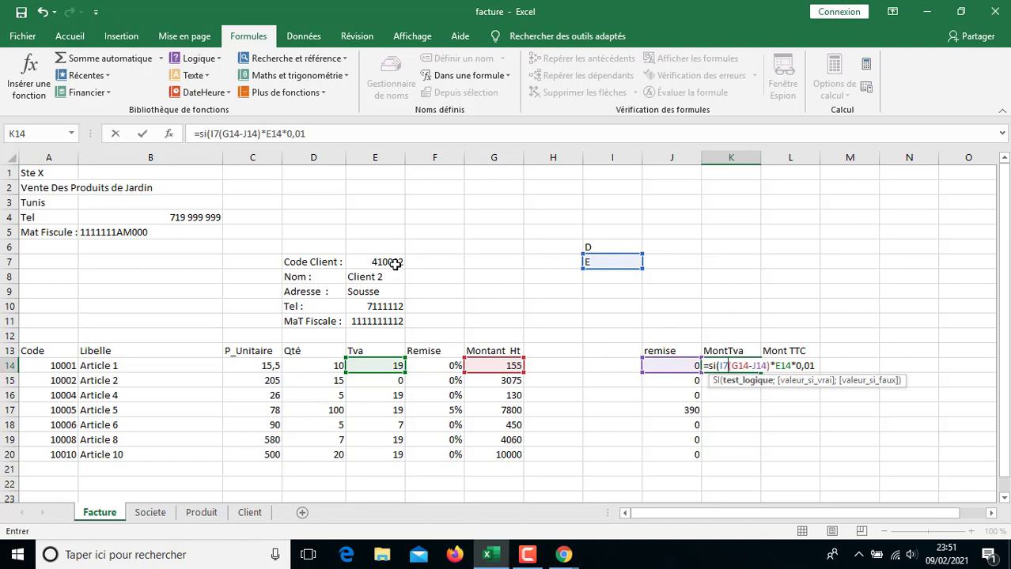
type("=\"")
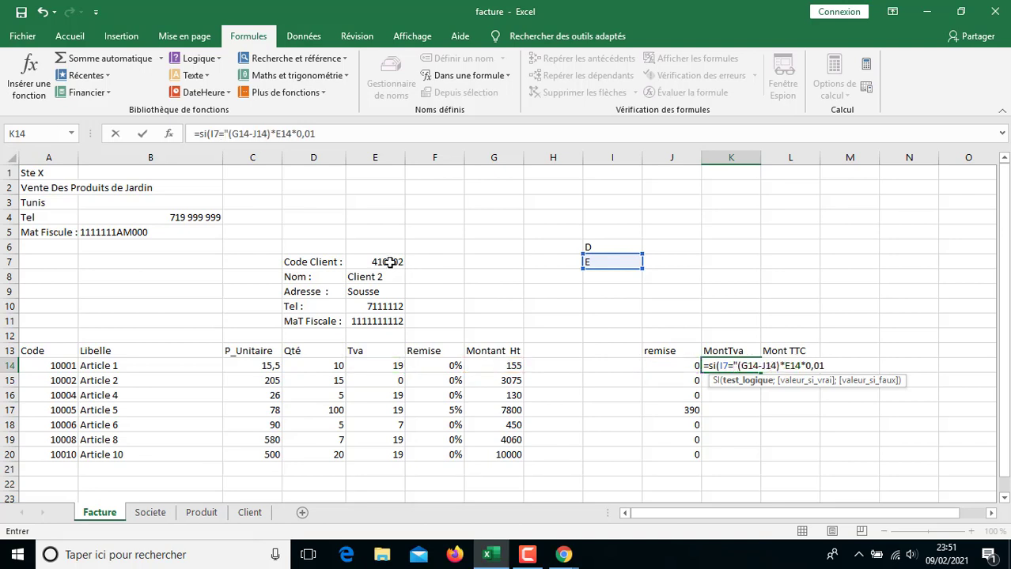
type("E\"")
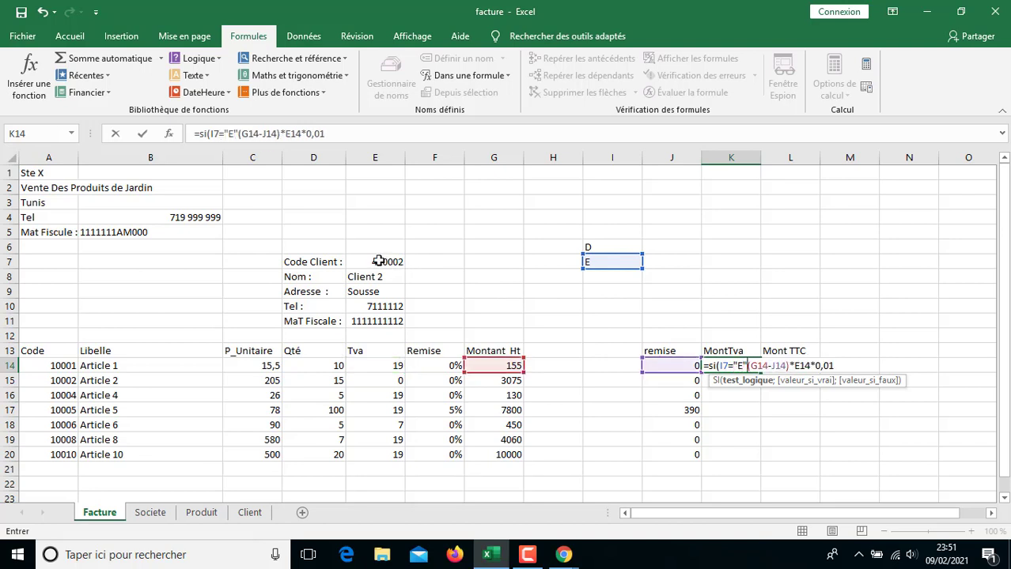
type(";")
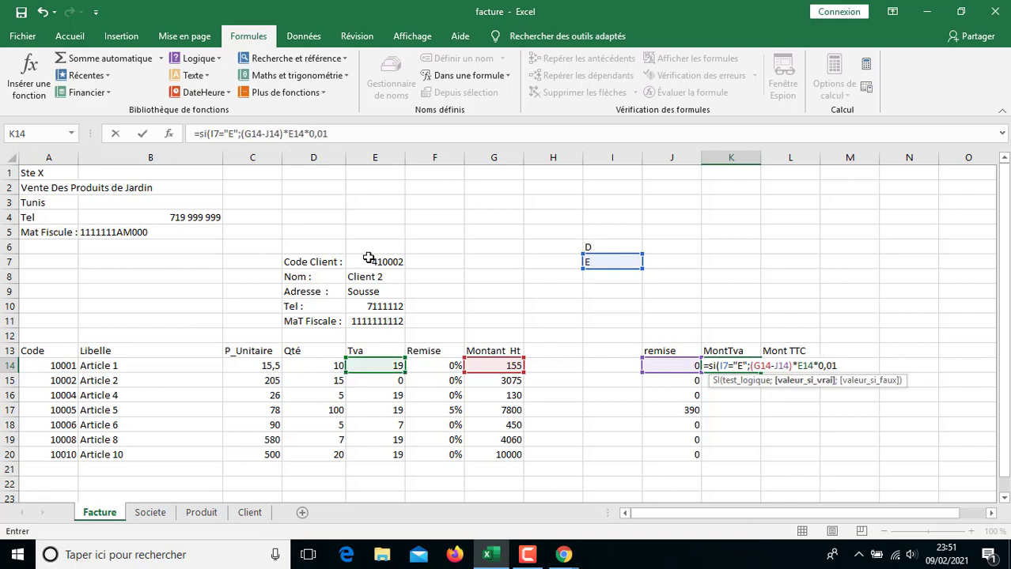
type("0")
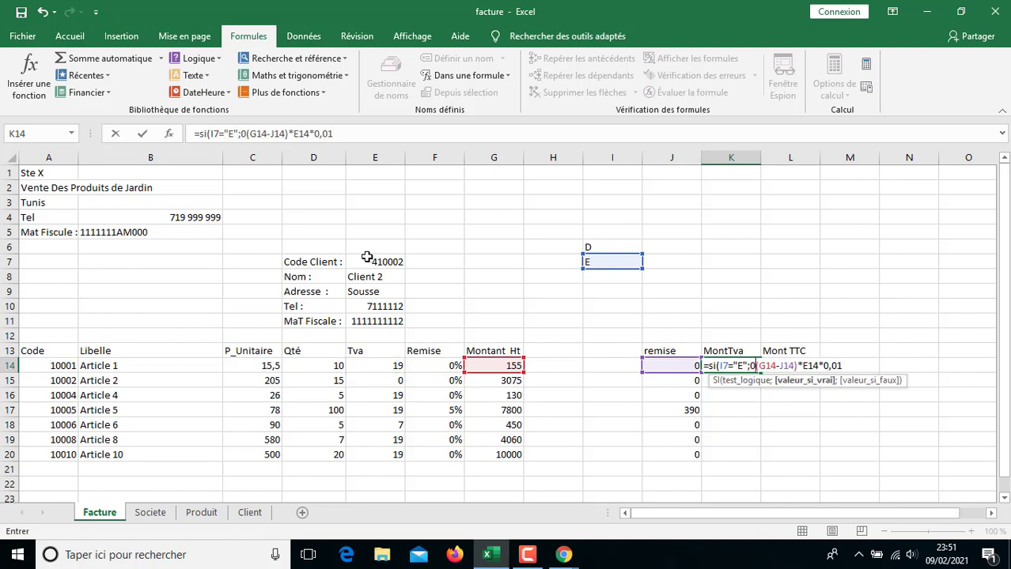
type(";")
- Enter the K14 formula with the suggested correction =SI(I7="E";0;Q14*(G14-J14)*E14*0,01)
key("Right")
key("Right")
key("Right")
key("Right")
key("Right")
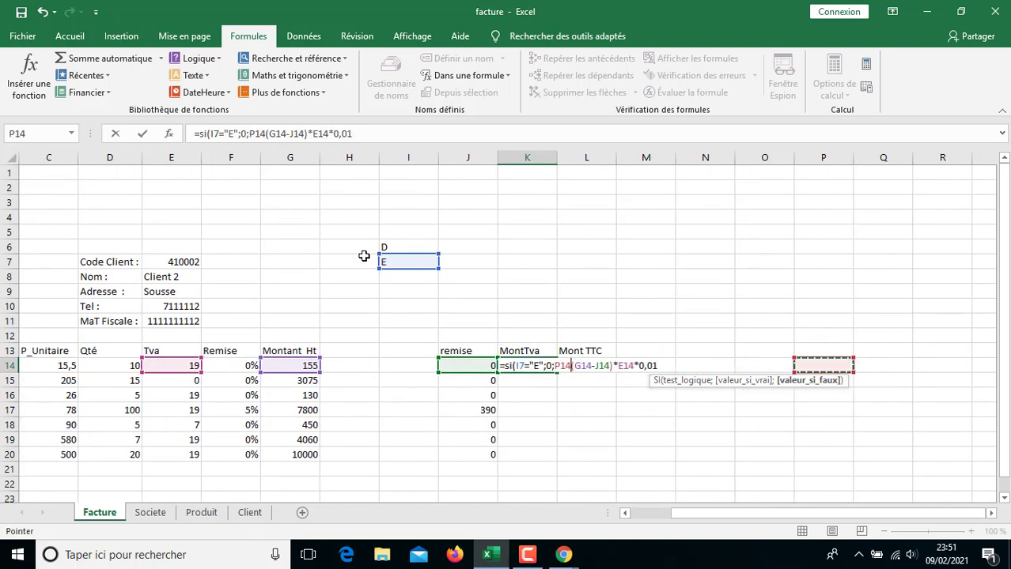
key("Right")
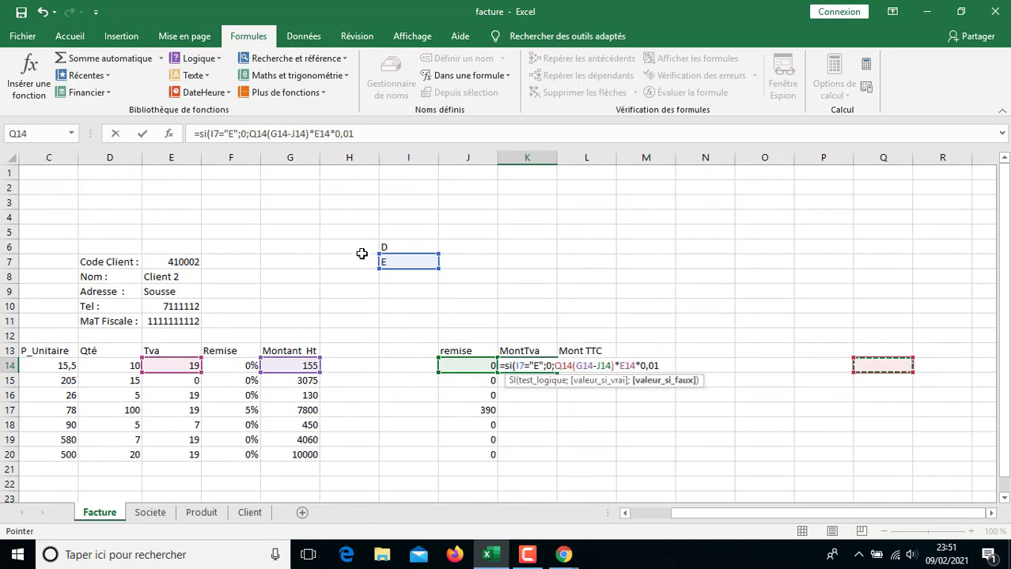
left_click(374, 135)
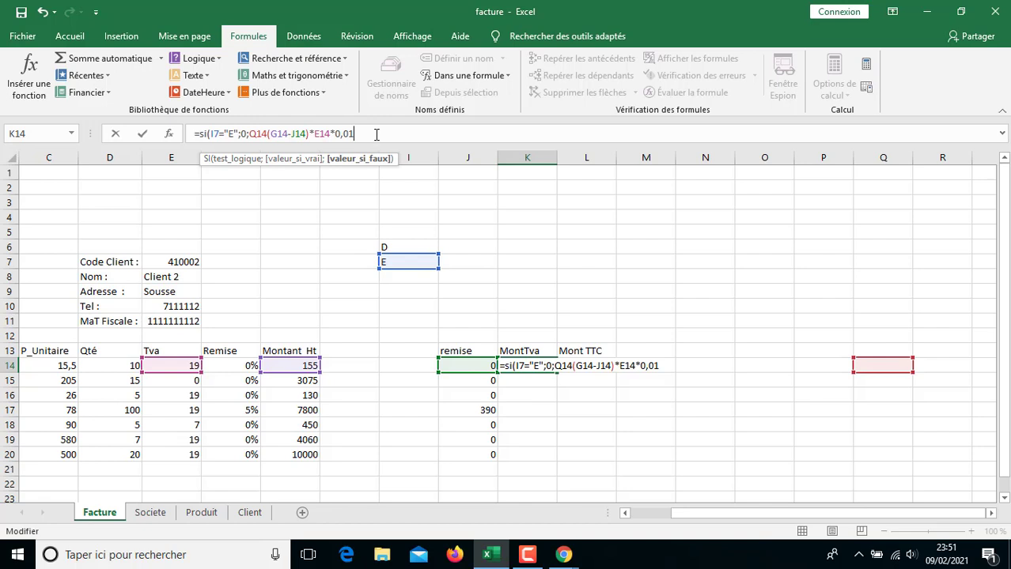
key("Return")
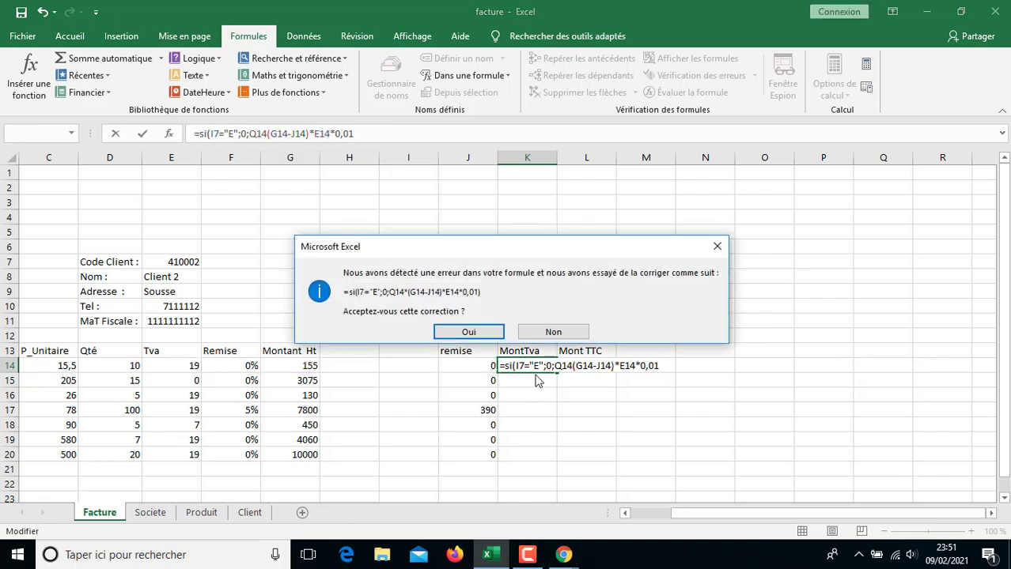
left_click(536, 333)
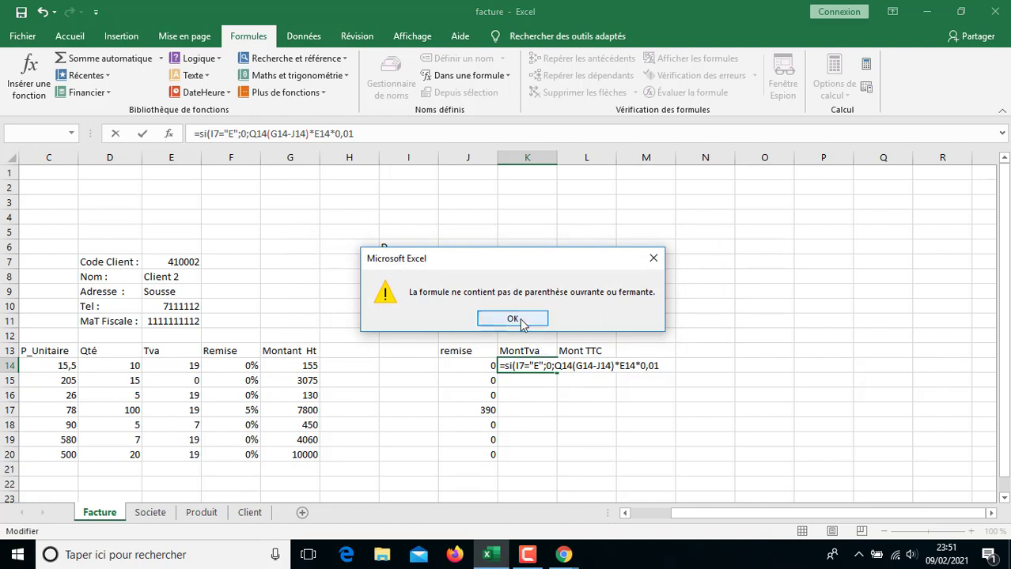
left_click(521, 324)
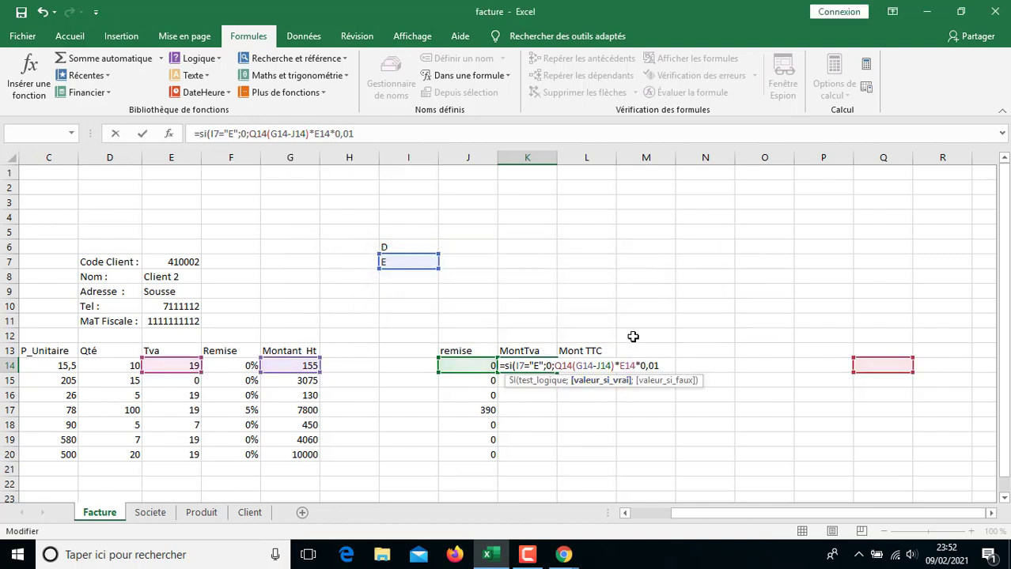
key("Return")
left_click(468, 332)
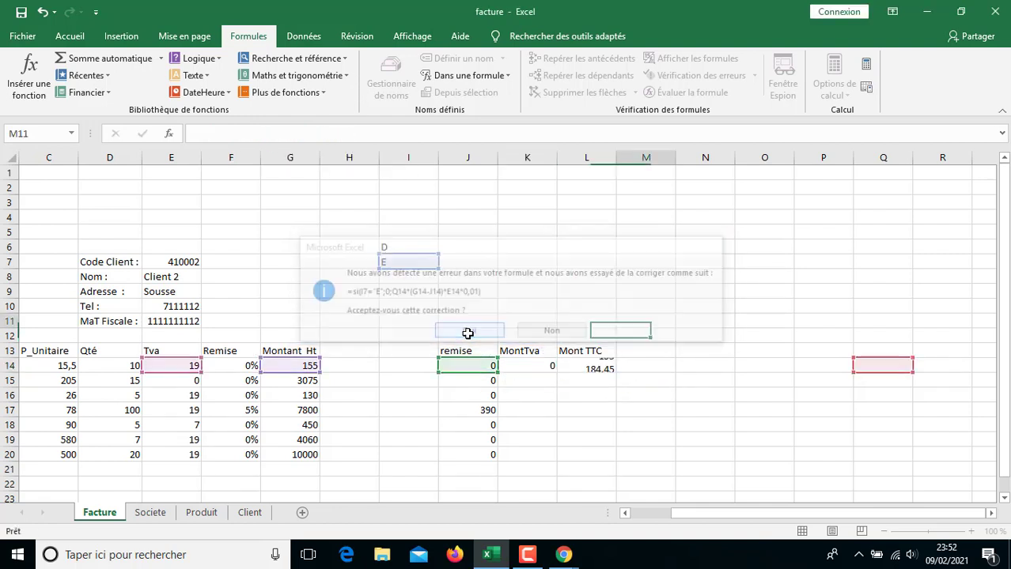
- Clear the MontTva formula in K14 and restart it as =SI($I$7="E";0 with an absolute reference to I7
left_click(535, 366)
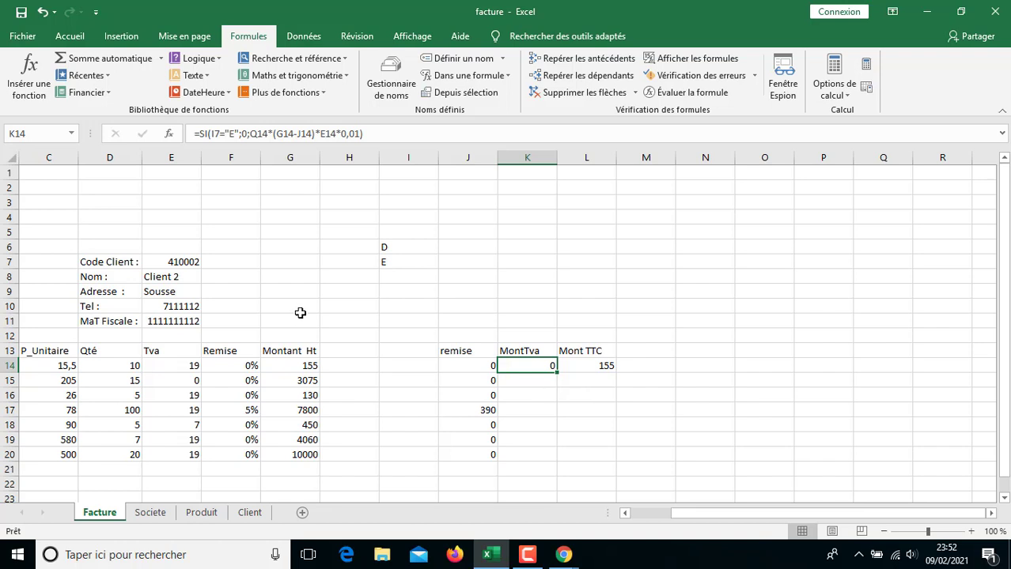
left_click(461, 367)
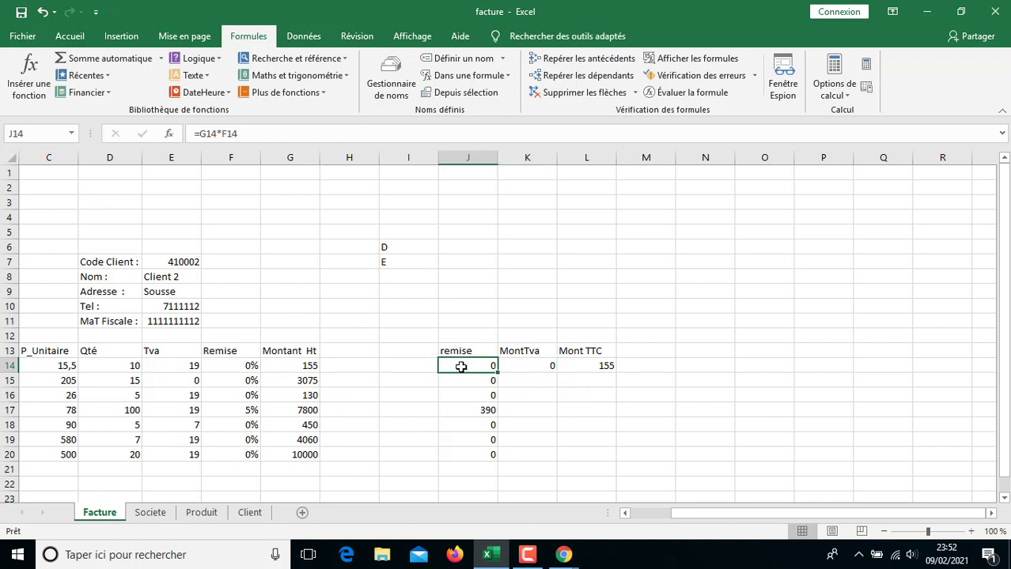
left_click(516, 367)
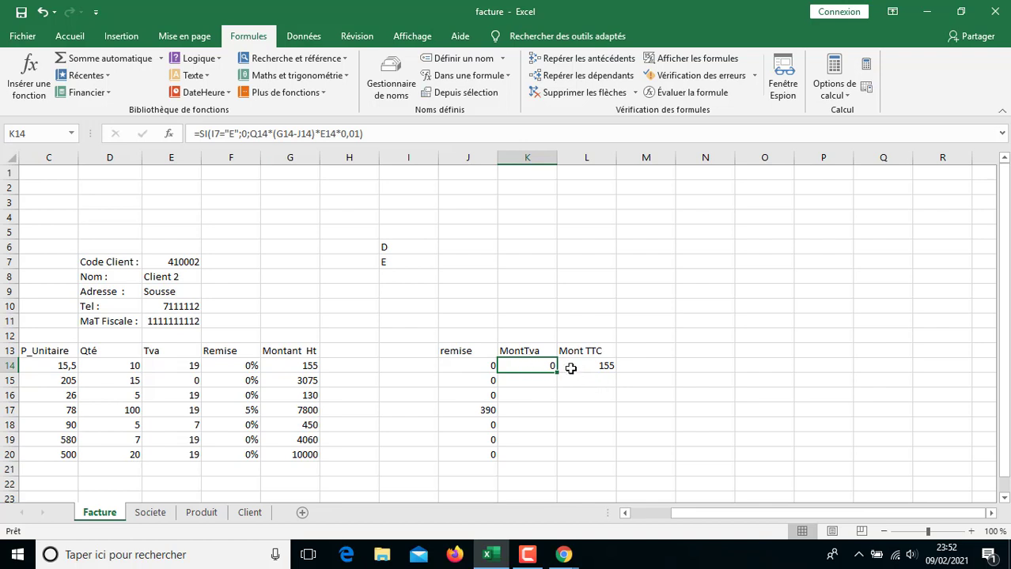
left_click_drag(378, 140, 133, 140)
key("BackSpace")
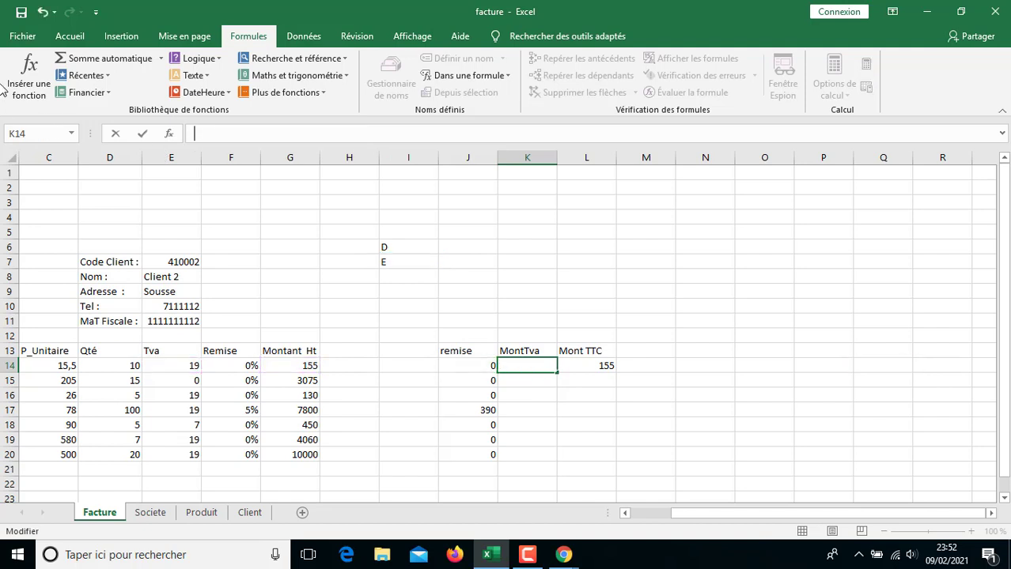
type("=si(")
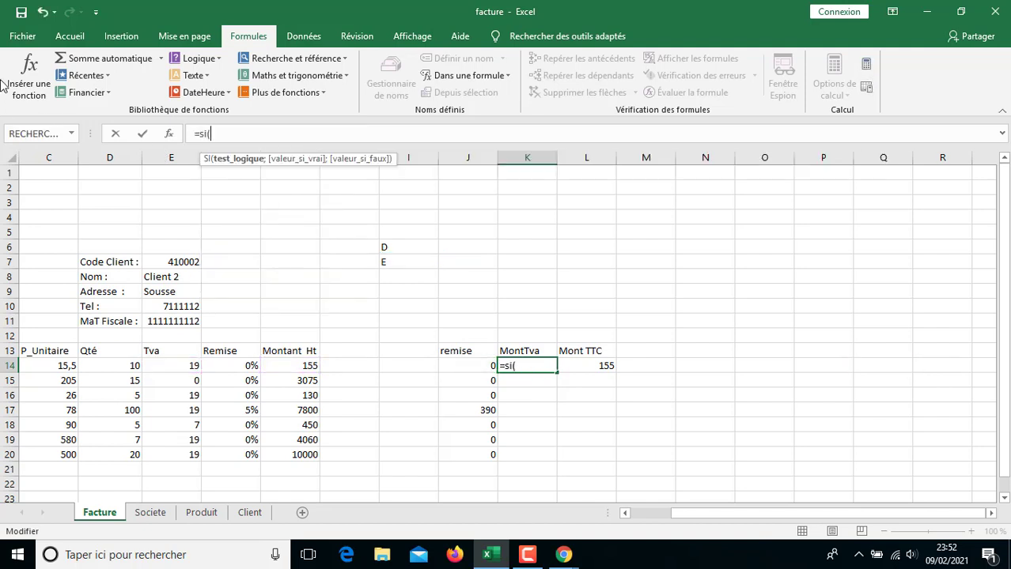
left_click(404, 265)
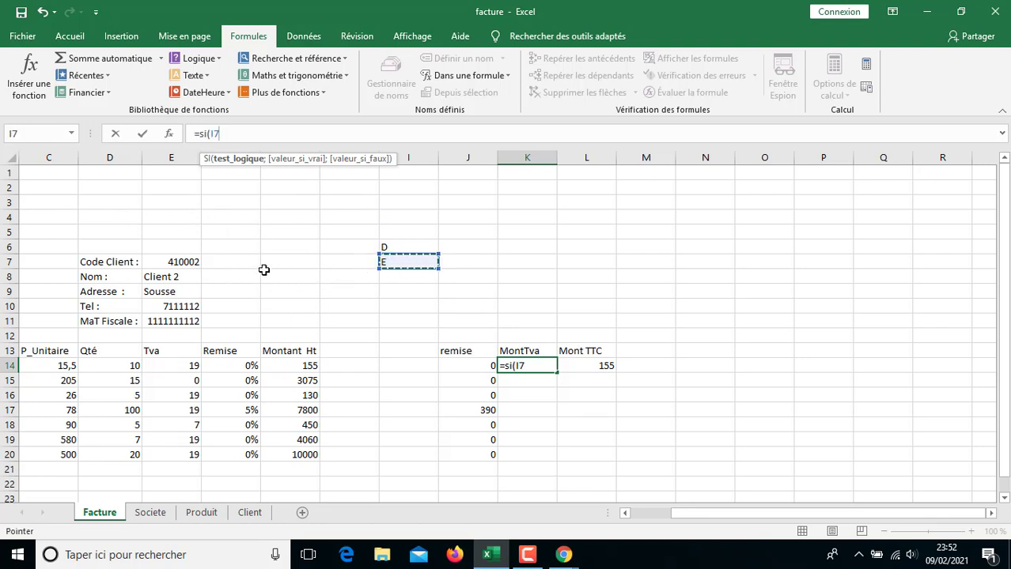
key("F4")
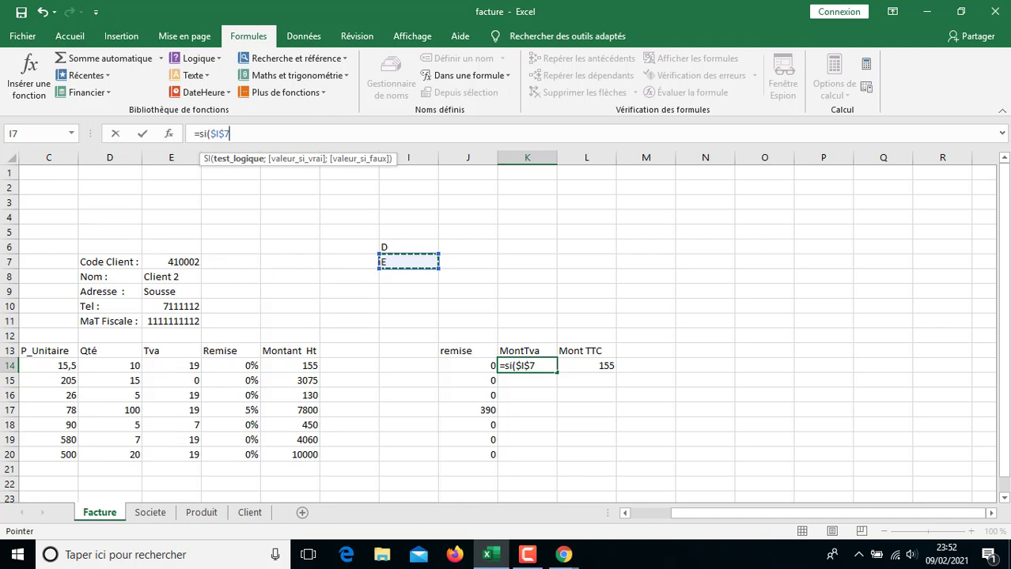
key("F2")
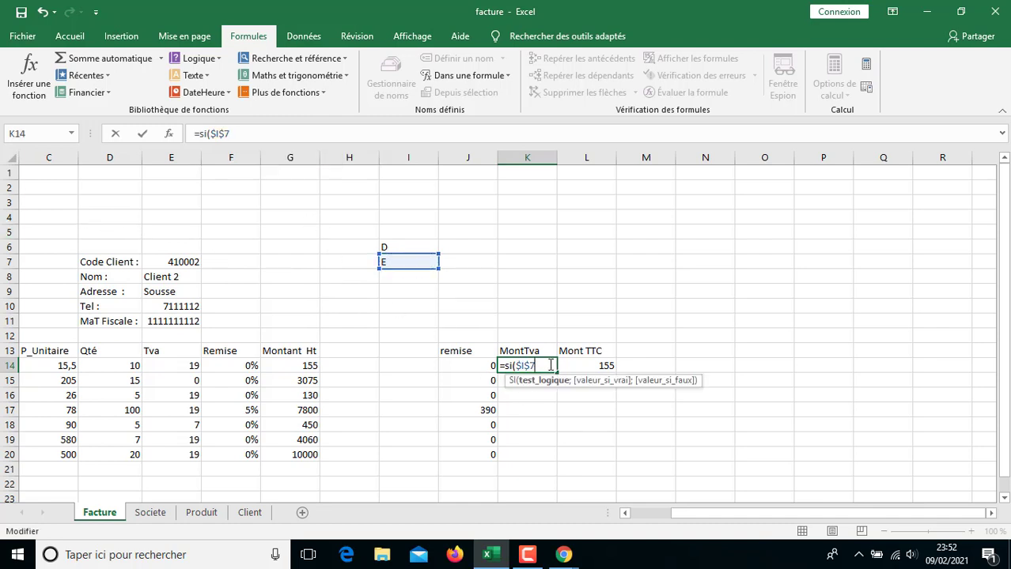
type("=\"E\";0")
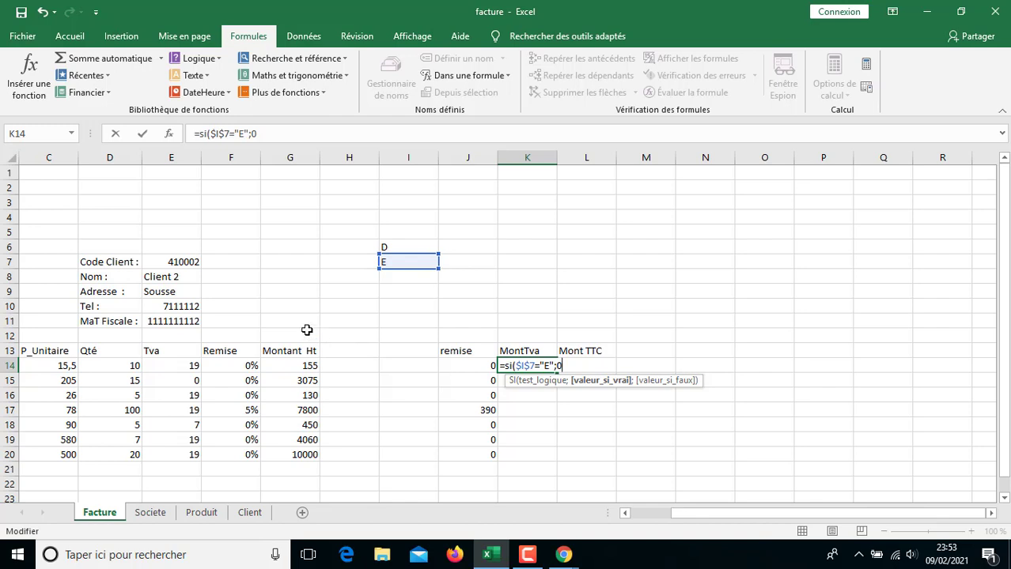
- Add (G14-J14) as the value-if-false of the K14 formula and enter it with the suggested closing parenthesis
type(";(")
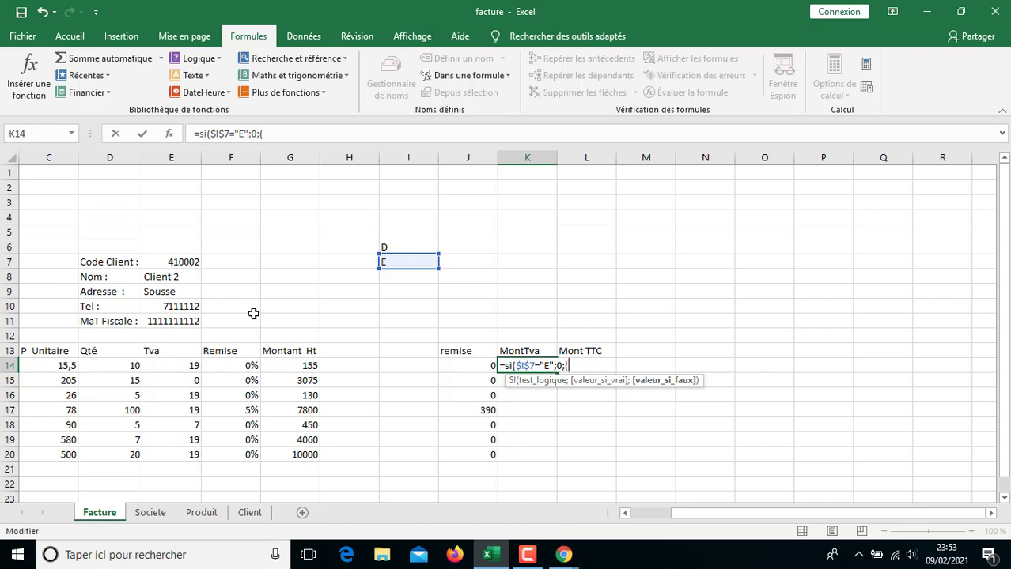
left_click(309, 368)
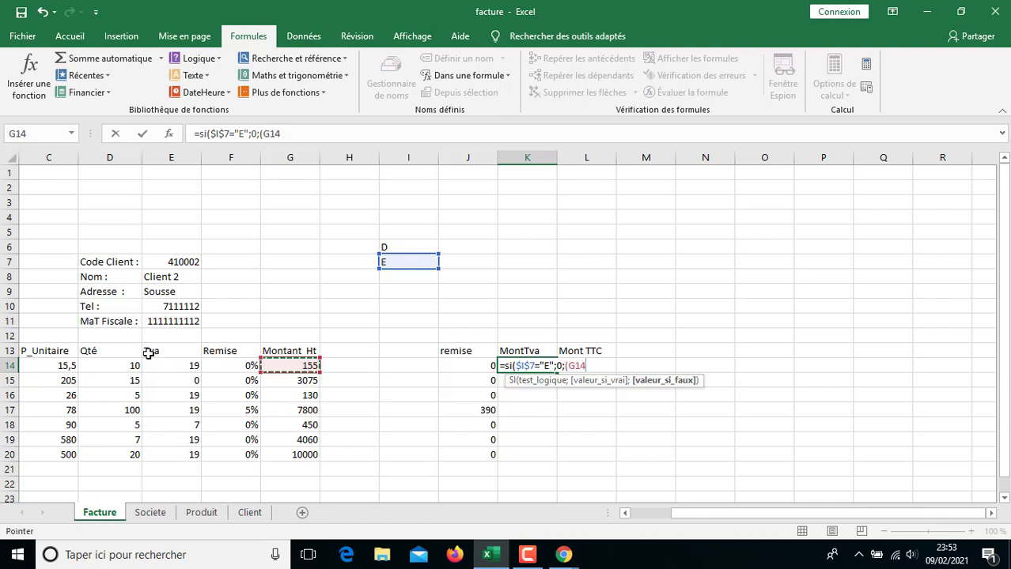
type("-")
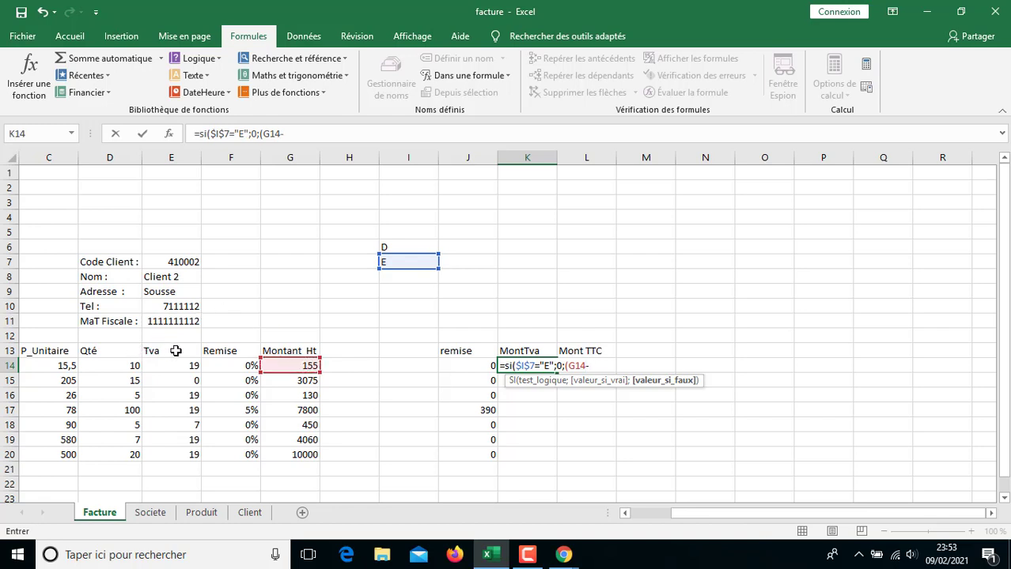
left_click(488, 368)
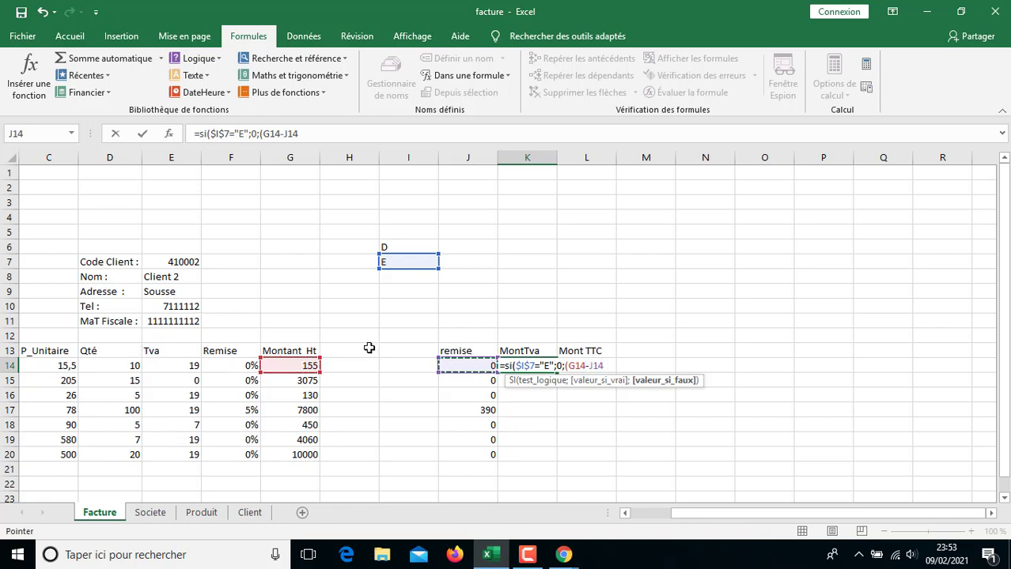
type(")")
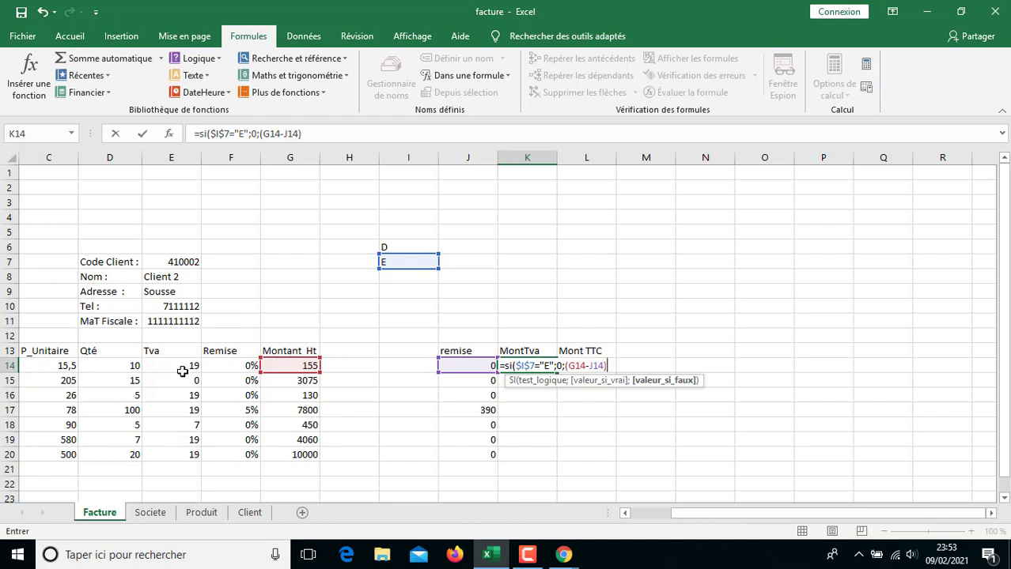
key("Return")
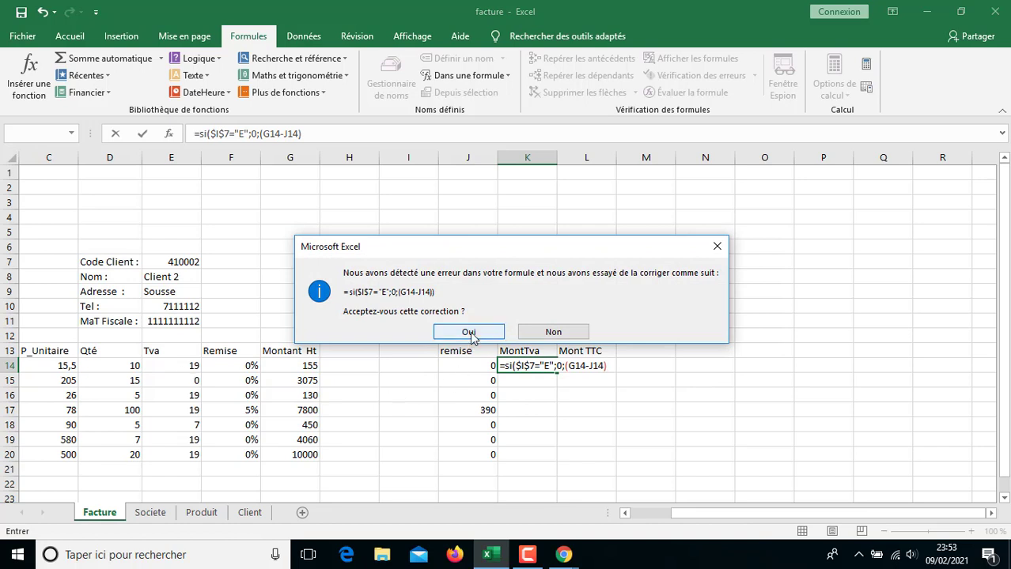
left_click(470, 334)
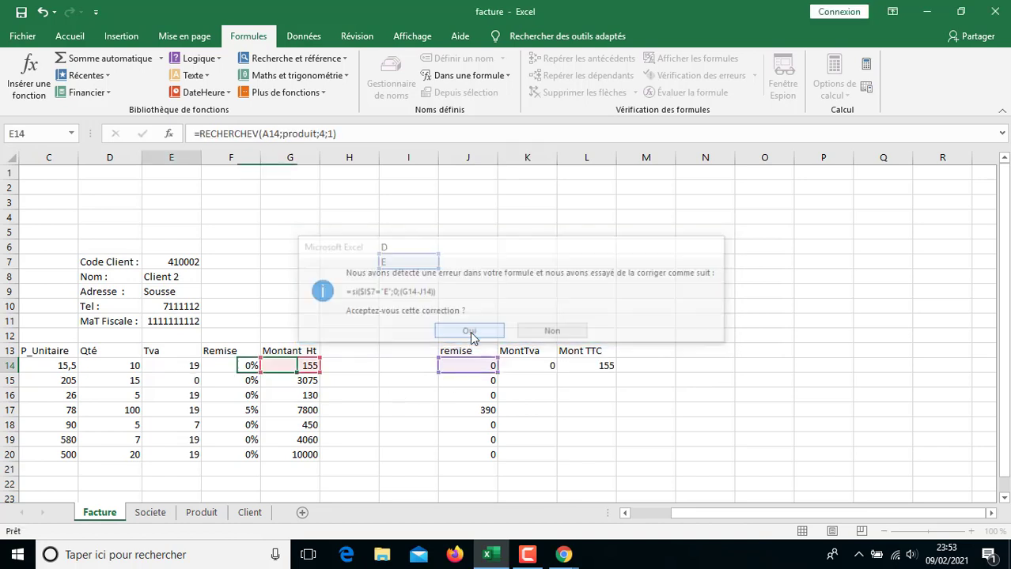
- Extend the value-if-false in K14 with the VAT rate, making the formula =SI($I$7="E";0;(G14-J14)*E14*0,01)
left_click(525, 372)
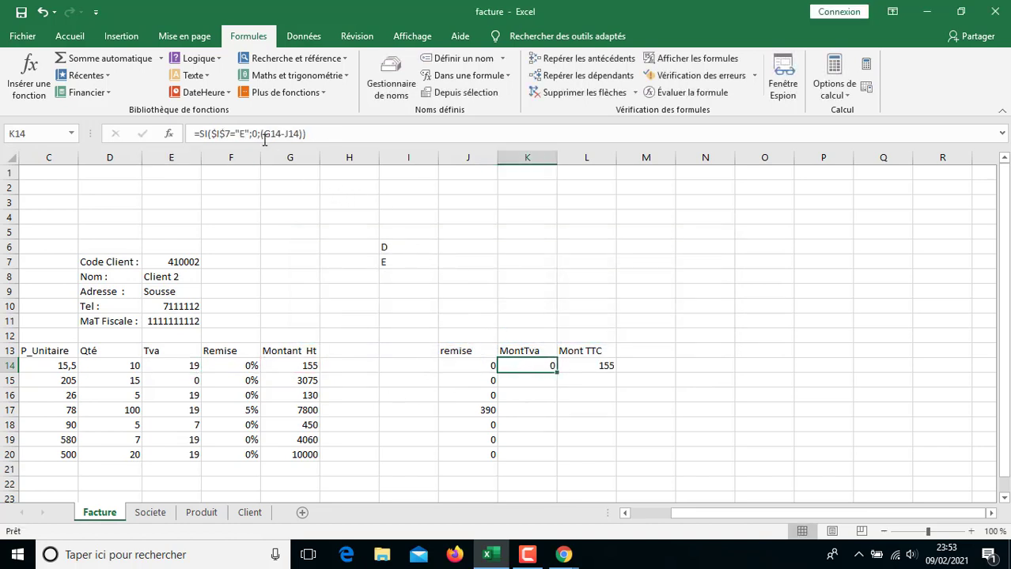
left_click(307, 134)
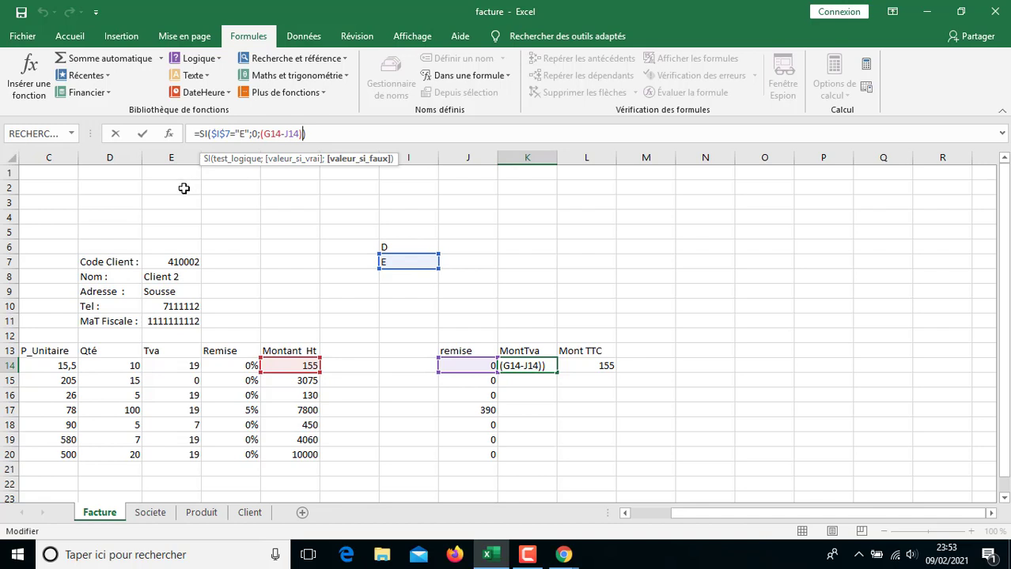
type("*")
left_click(179, 369)
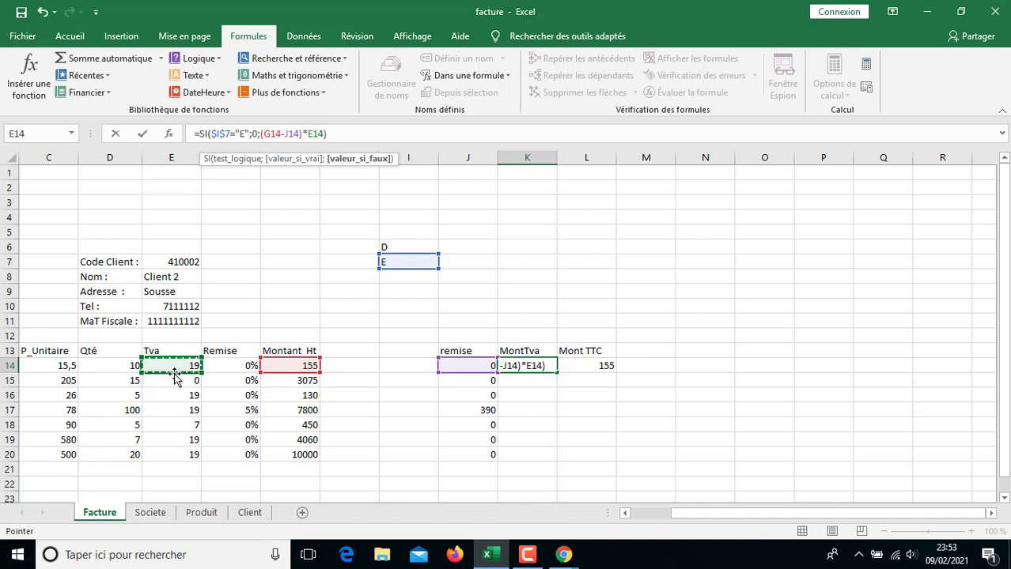
type("*0,01")
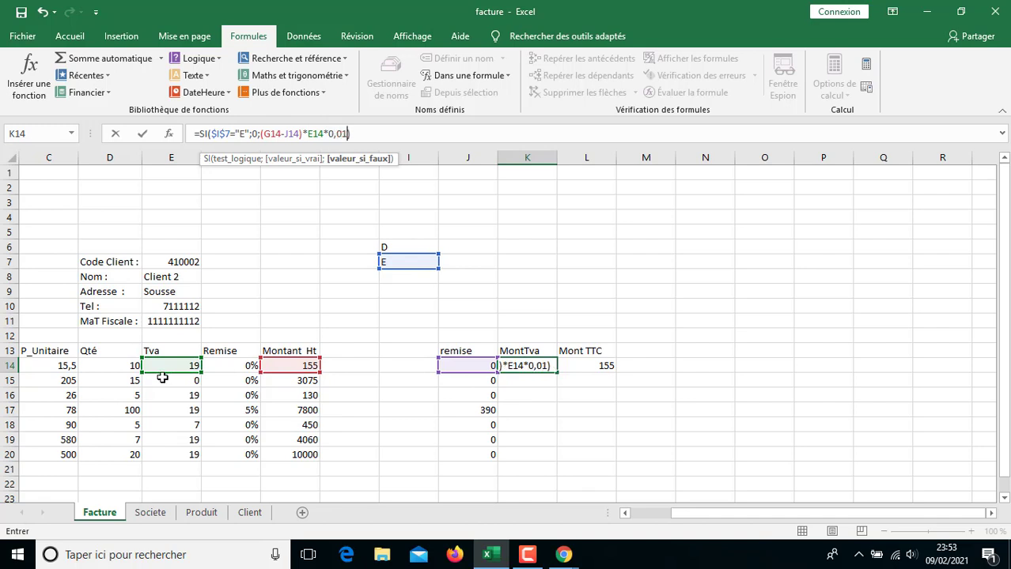
key("Return")
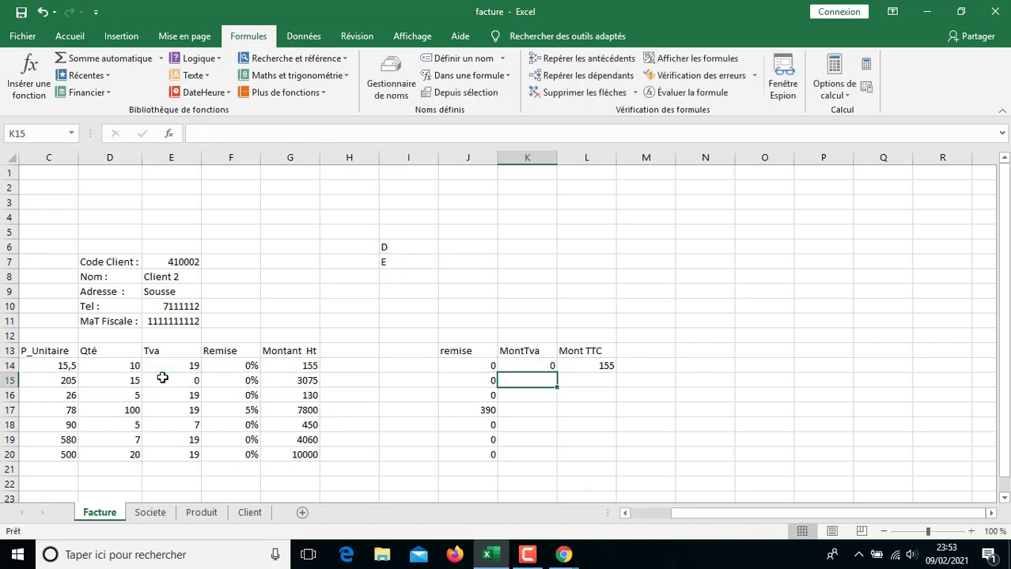
- Fill the MontTva formula from K14 down through K20 for all invoice lines
left_click(545, 367)
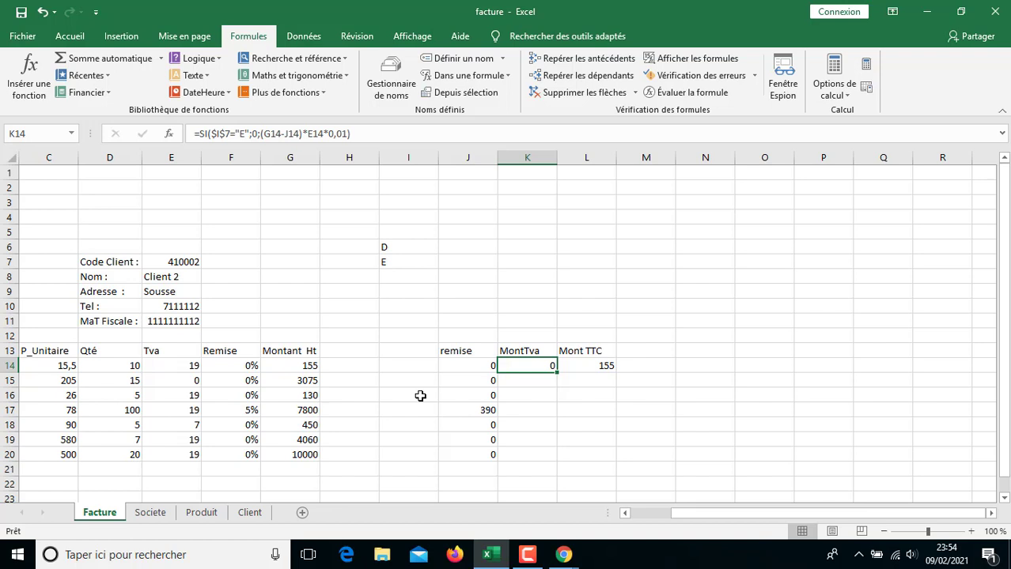
key("shift+Down")
key("shift+Down")
key("shift+Down")
key("shift+Down")
key("shift+Down")
key("shift+Down")
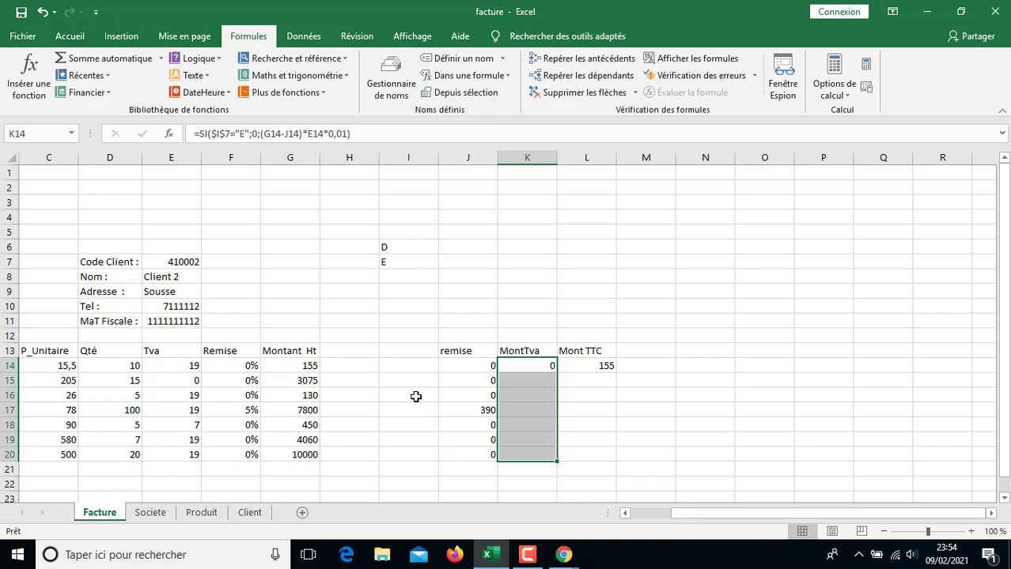
key("ctrl+d")
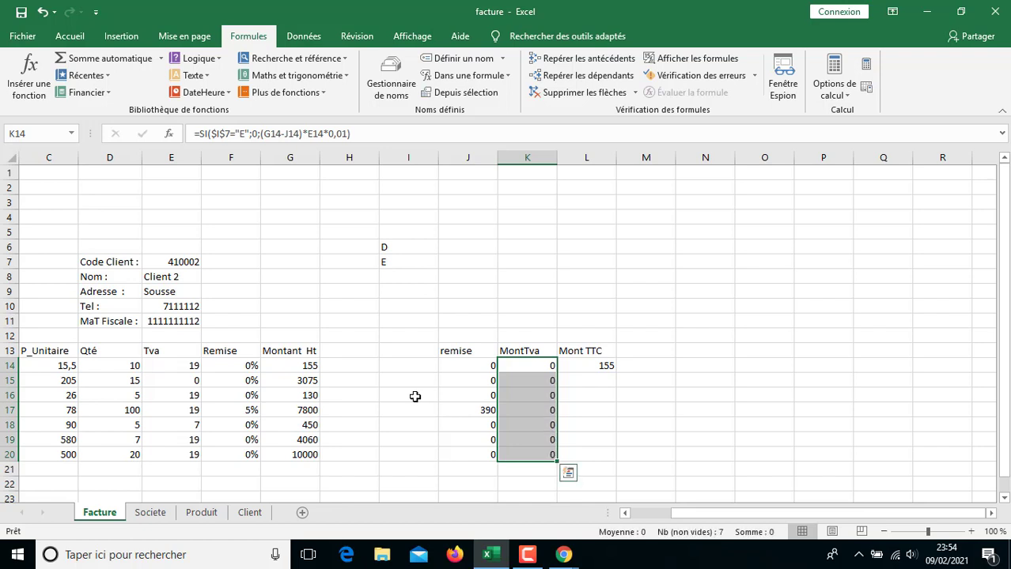
- Fill the Mont TTC formula =G14+K14-J14 from L14 down through L20
left_click(605, 366)
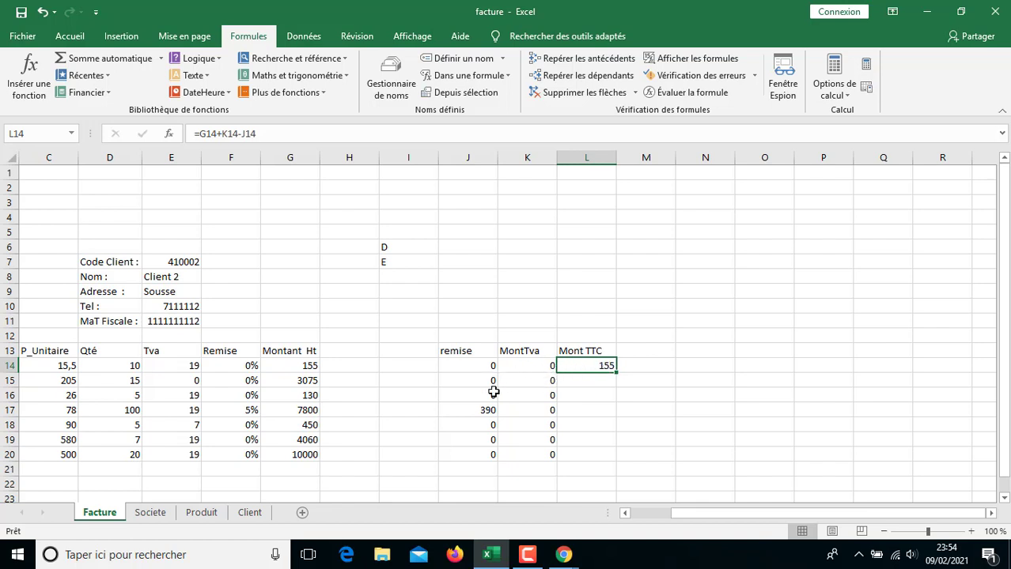
key("shift+Down")
key("shift+Down")
key("shift+Down")
key("shift+Down")
key("shift+Down")
key("shift+Down")
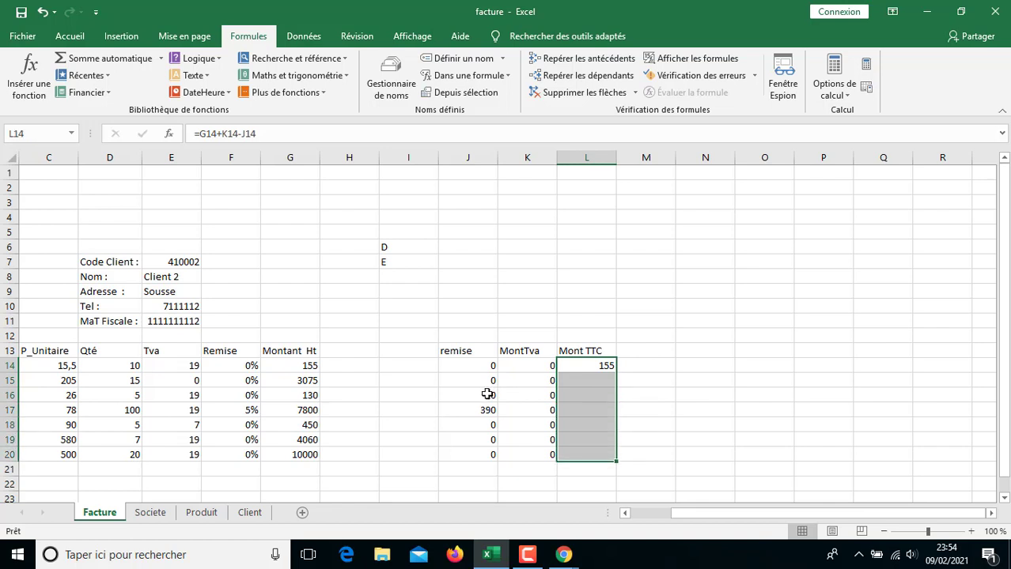
key("ctrl+d")
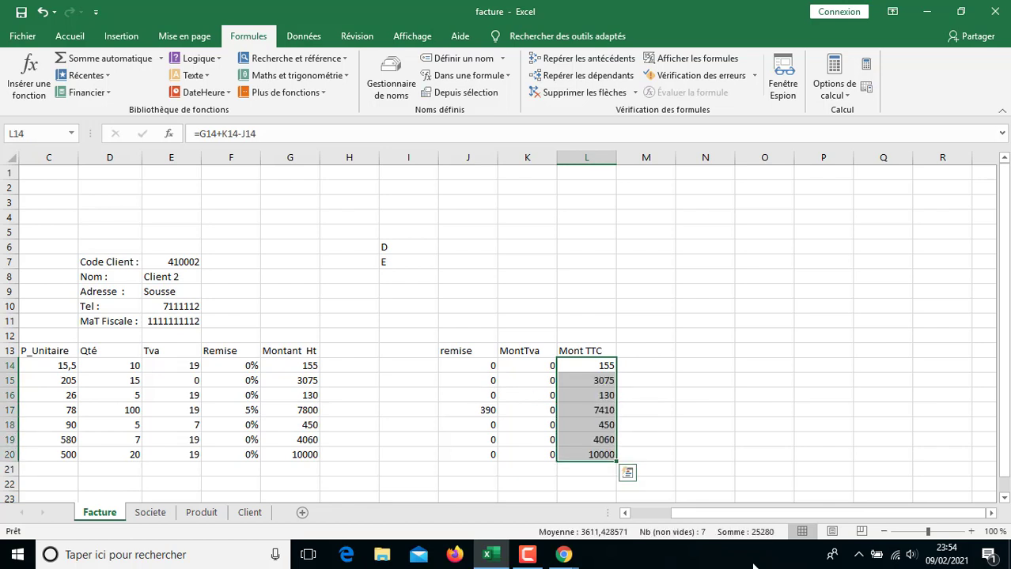
- Enter Client 1's code in the Code Client cell E7 and check the Tva rate in E15
left_click(171, 262)
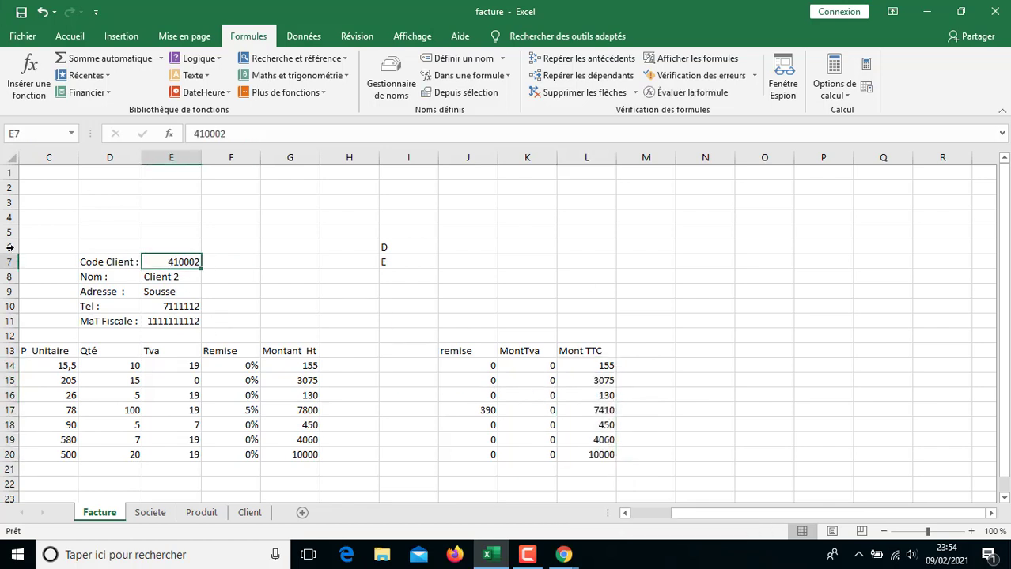
type("410001")
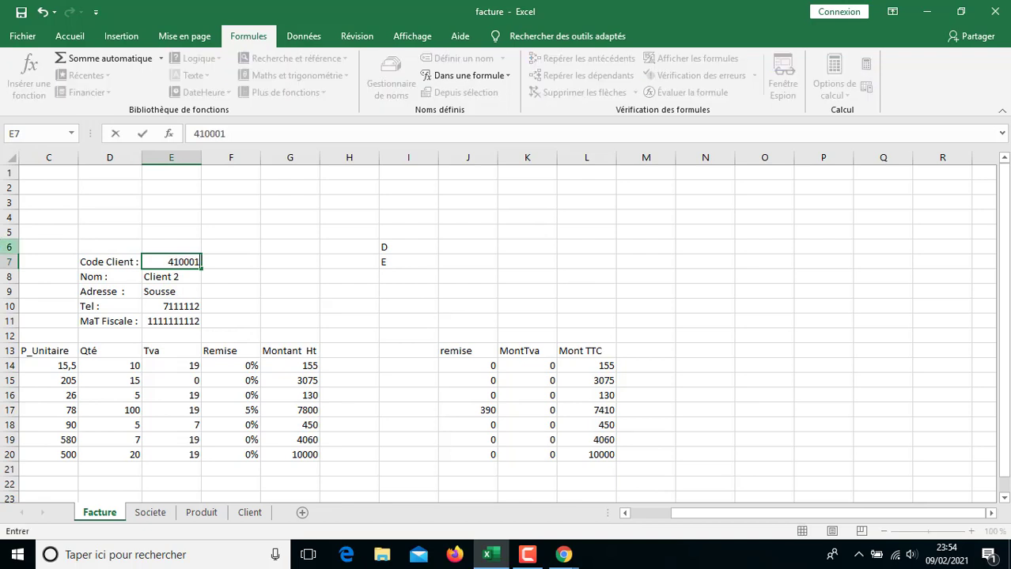
key("Return")
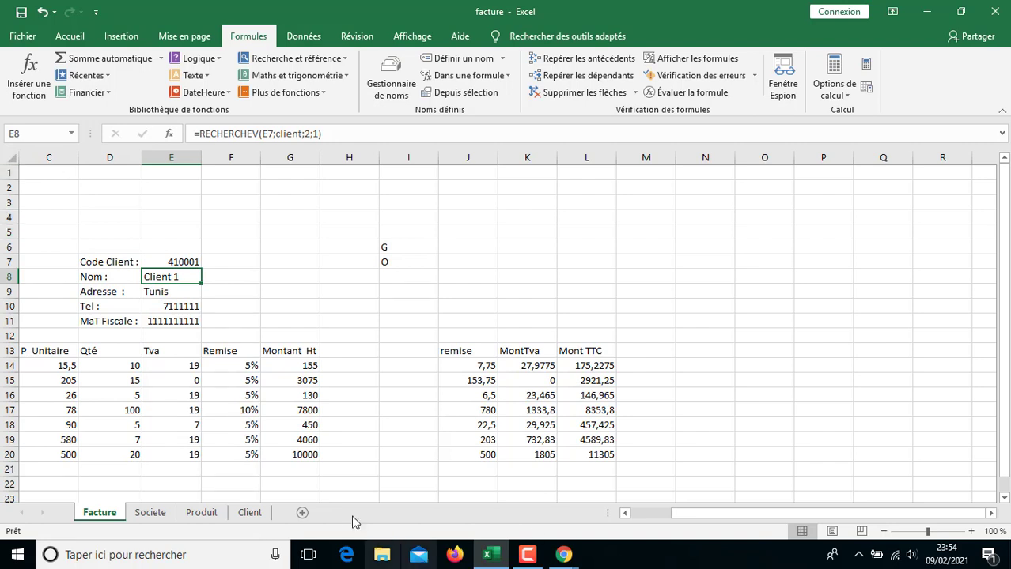
left_click(188, 380)
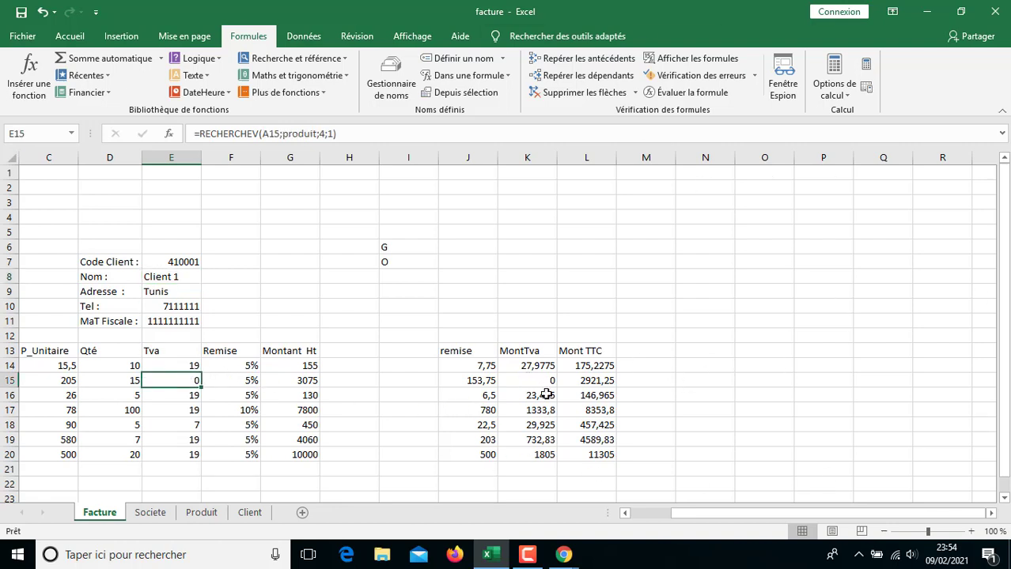
- Label E22 as "Total Ht :" and total the Montant Ht column with an automatic sum in G22
scroll(553, 403, "down", 3)
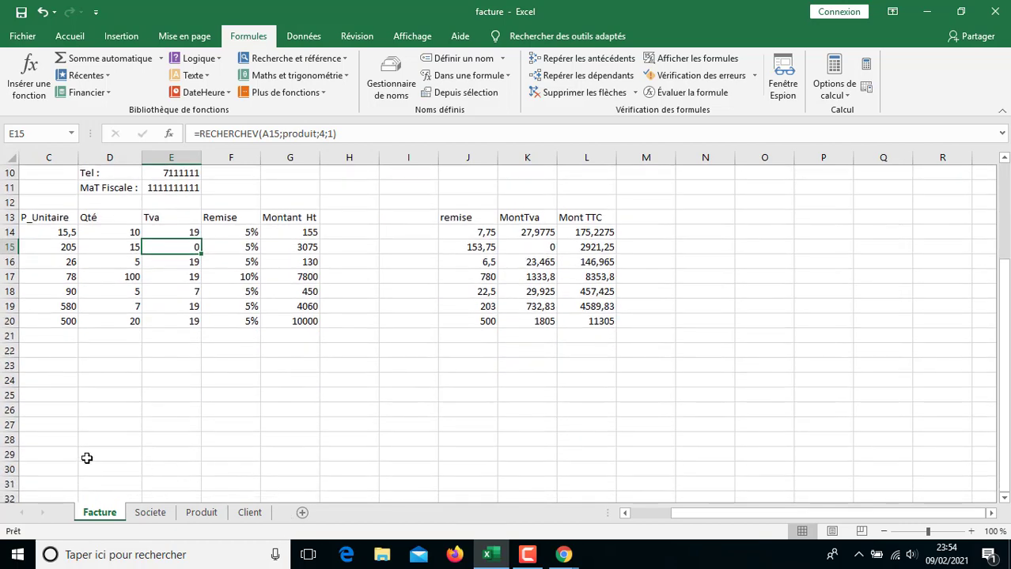
scroll(85, 362, "up", 1)
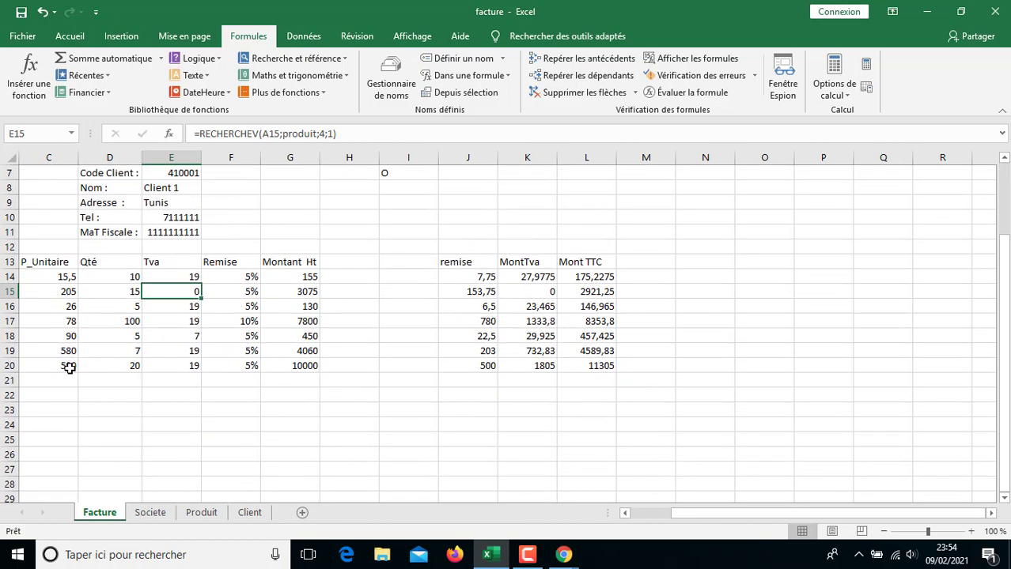
key("Left")
key("Left")
key("Left")
key("Left")
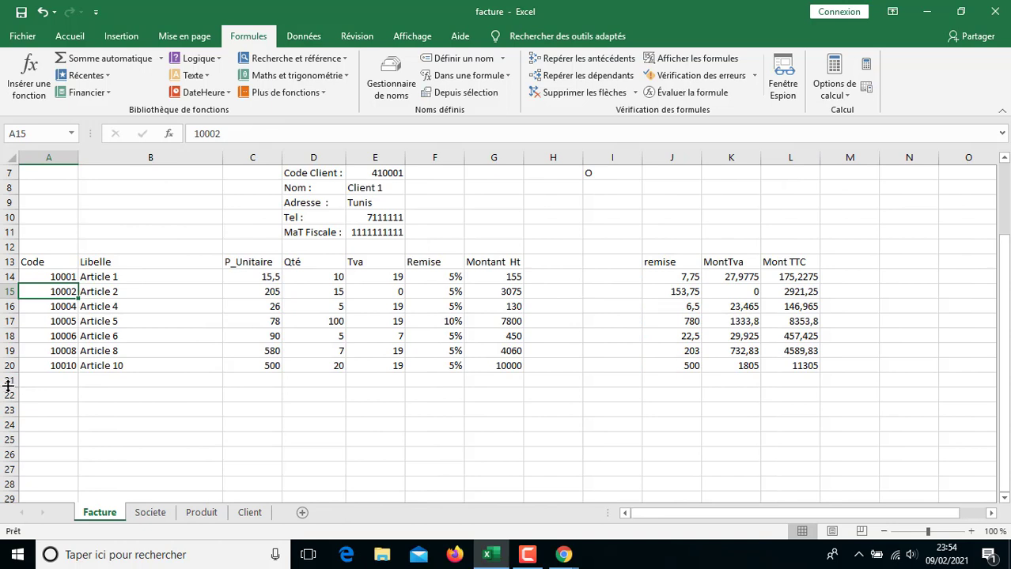
left_click(380, 398)
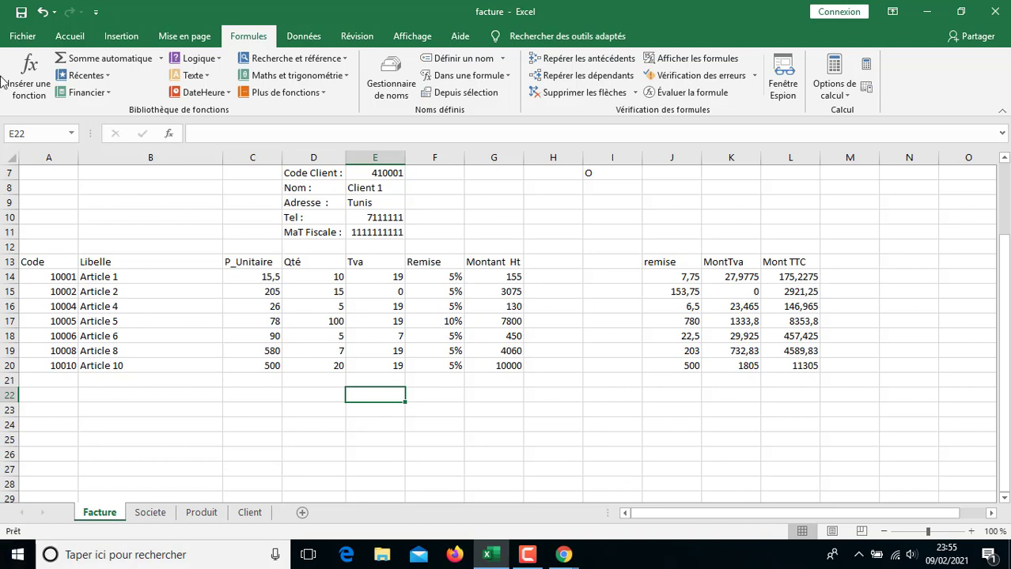
type("Tot")
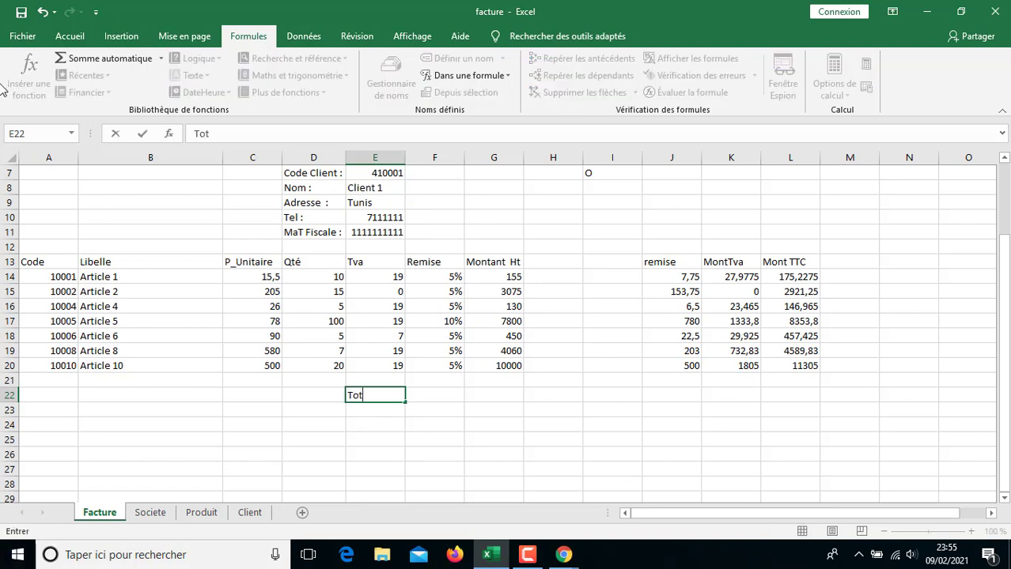
type("al Ht :")
left_click(513, 394)
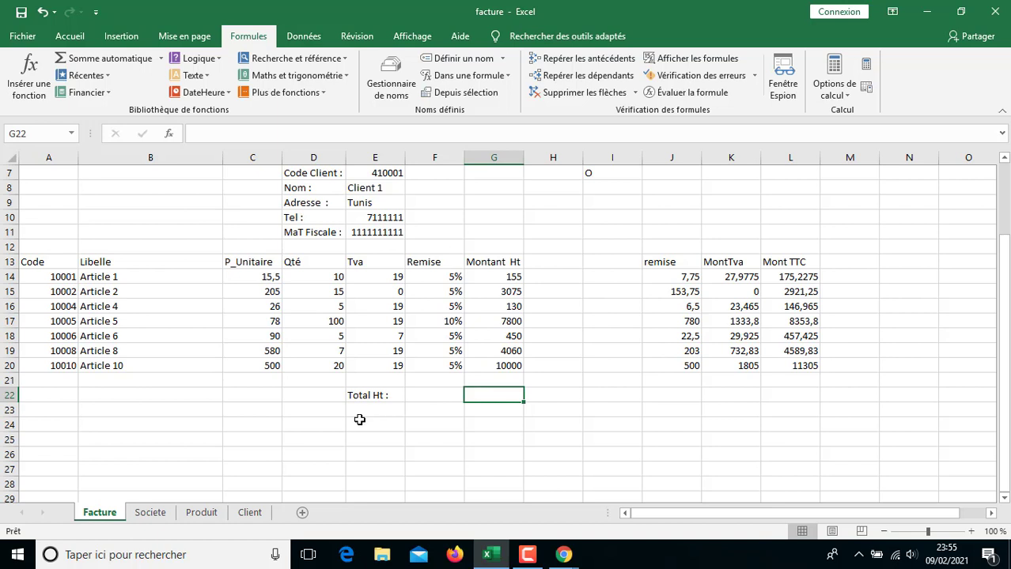
key("alt+equal")
key("Return")
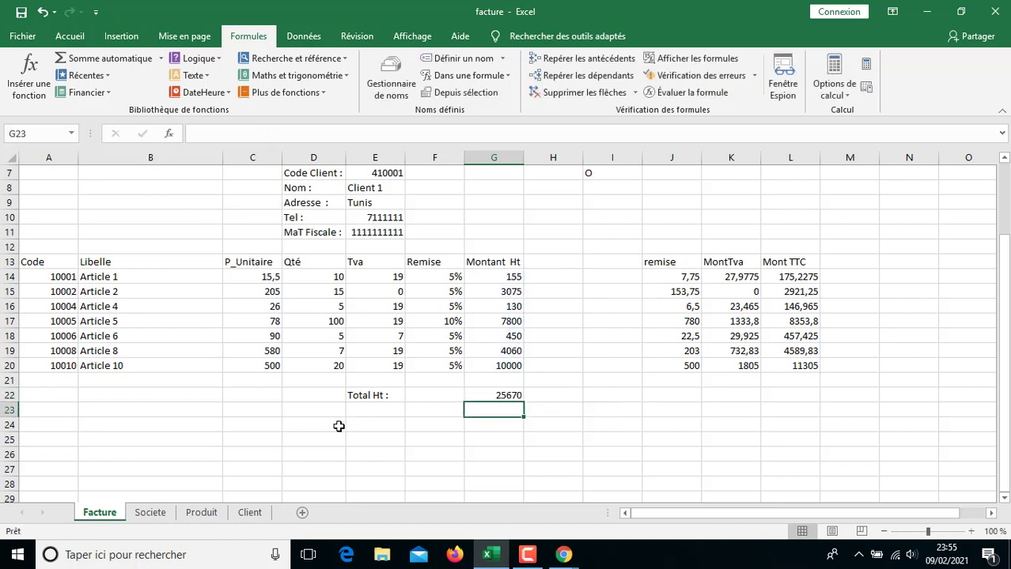
- Label cell E23 as "Tot Rem :" under the Total Ht label
key("Left")
key("Left")
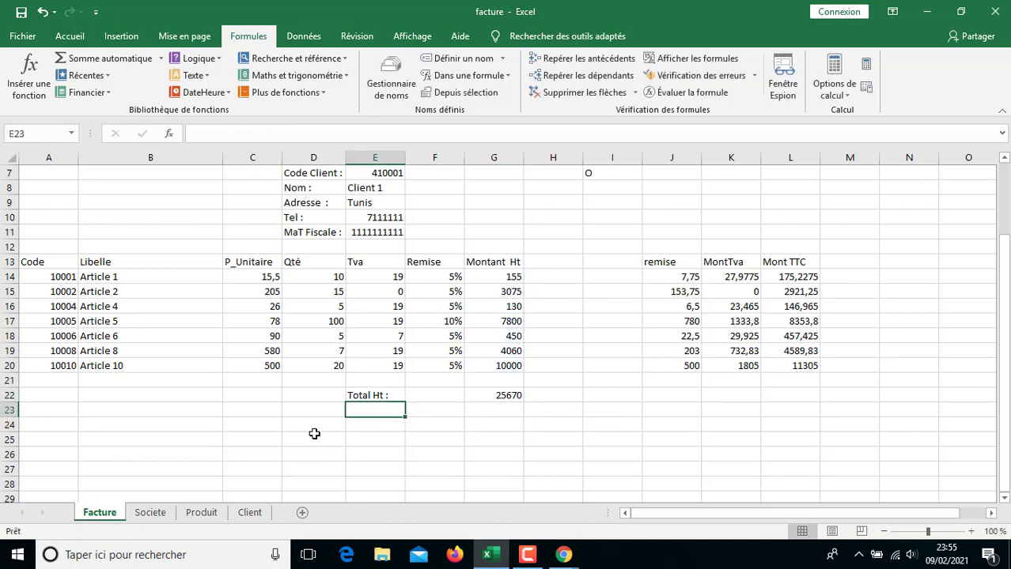
type("Tot")
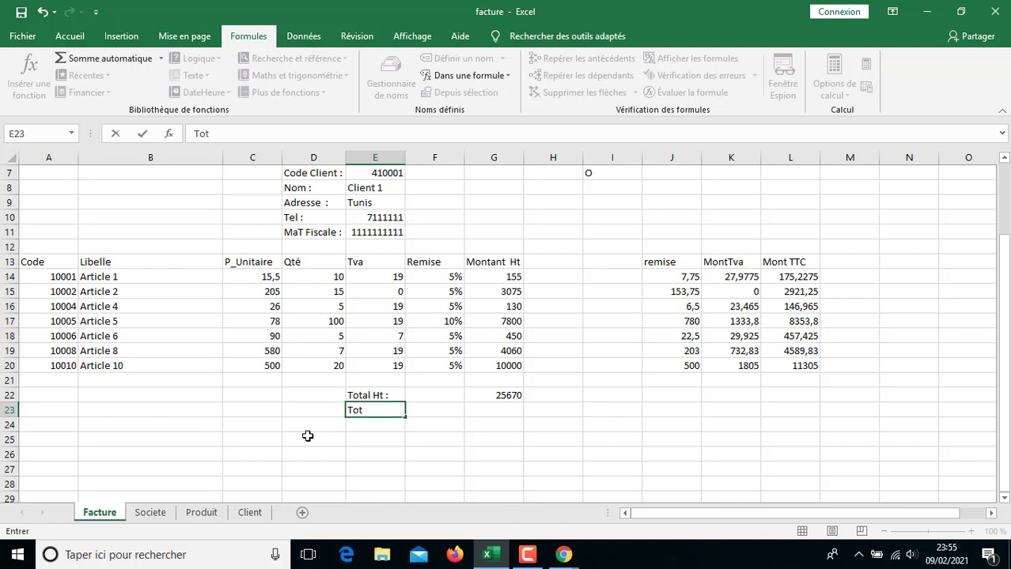
type(" Rem :")
key("Return")
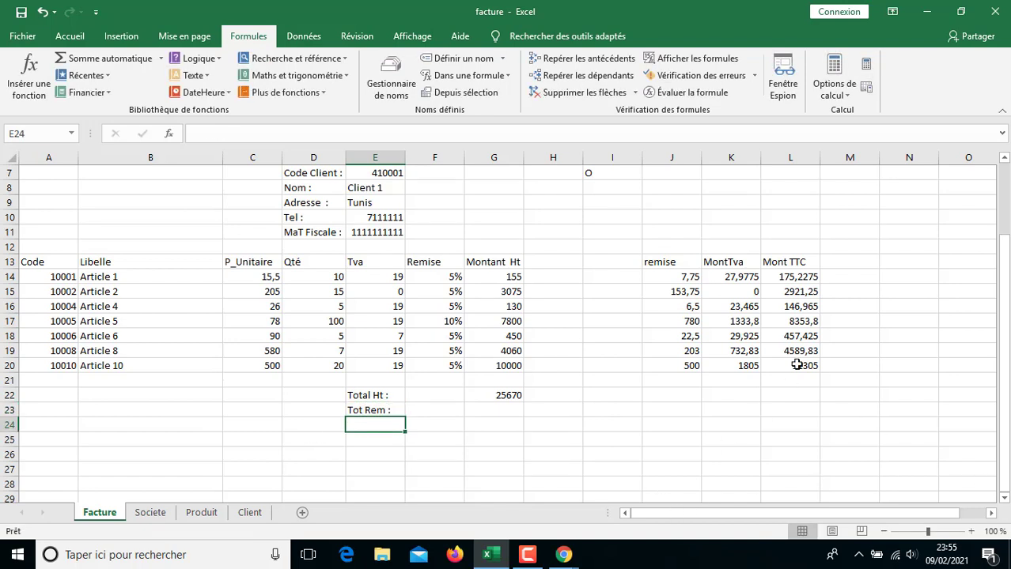
- Total the remise column in J21 with =SOMME(J14:J20) and reference J21 in G23 beside the Tot Rem label
left_click(678, 383)
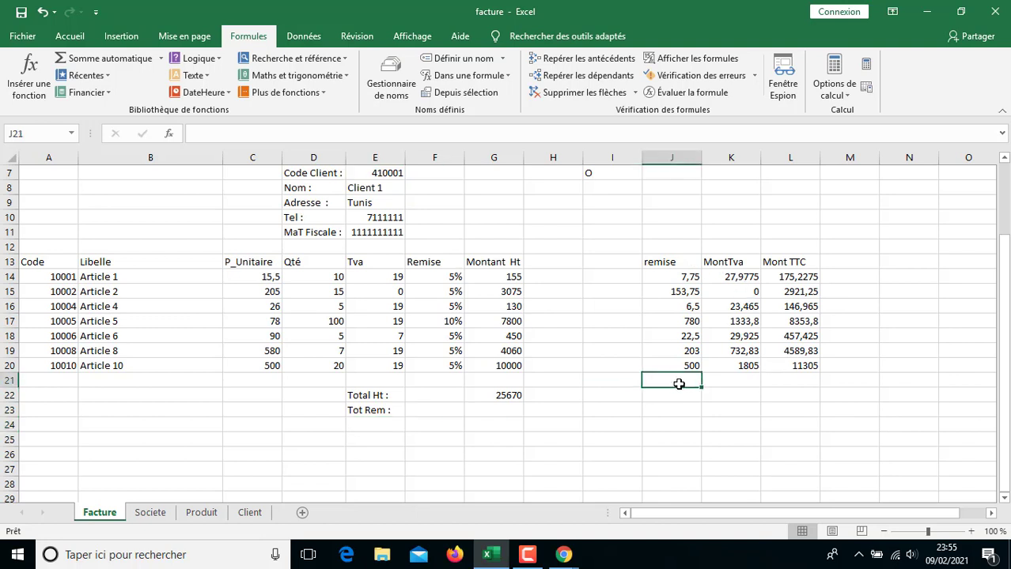
key("alt+equal")
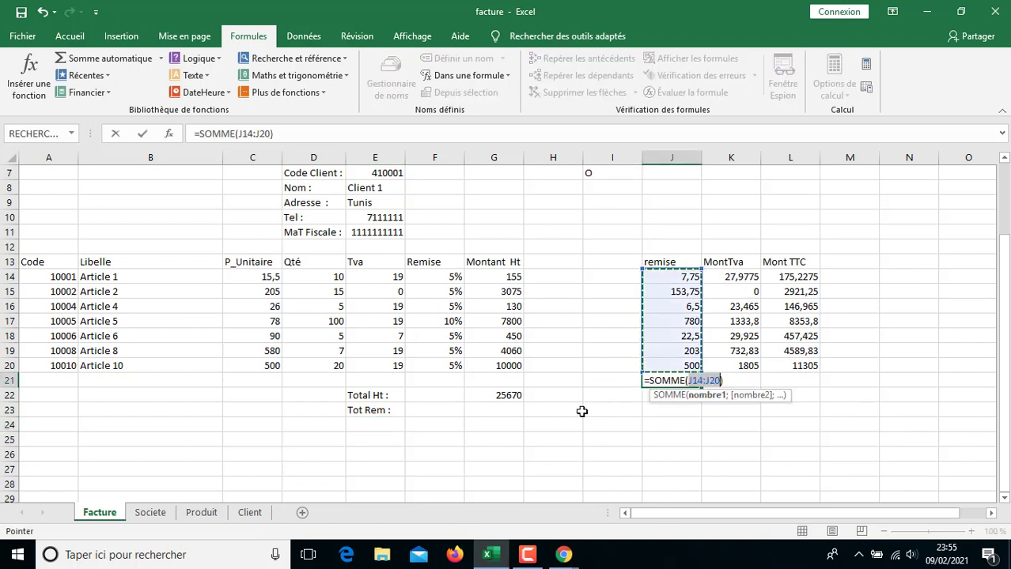
key("Return")
left_click(506, 411)
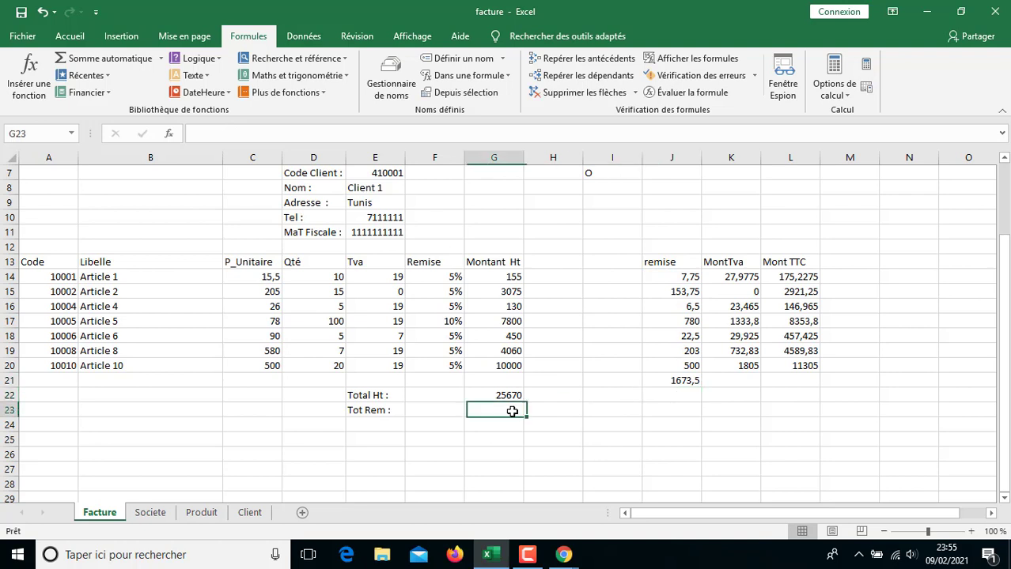
type("=")
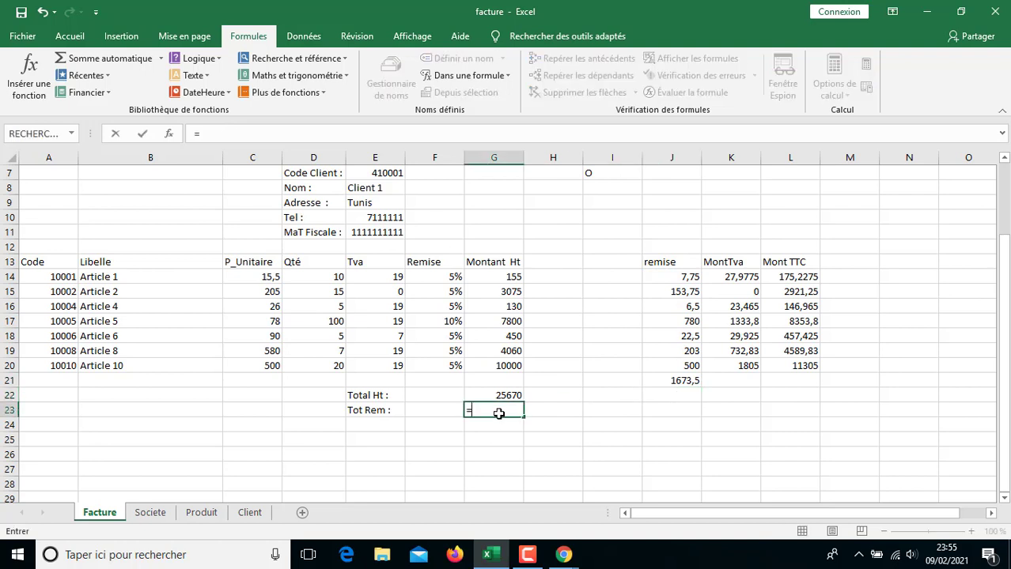
left_click(655, 385)
key("Return")
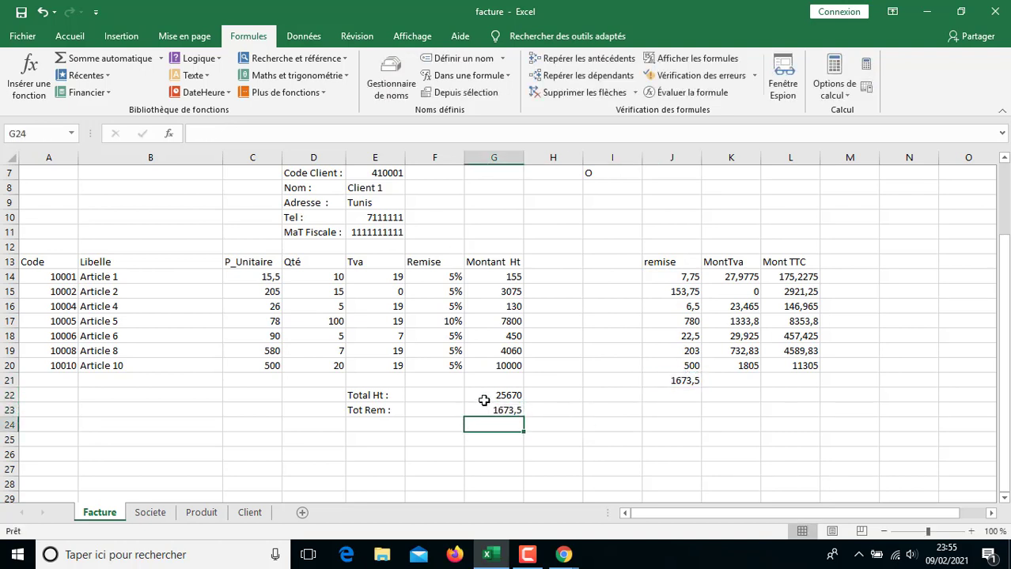
- Label cell E24 as "Tot Tva :" under the Tot Rem label
left_click(381, 422)
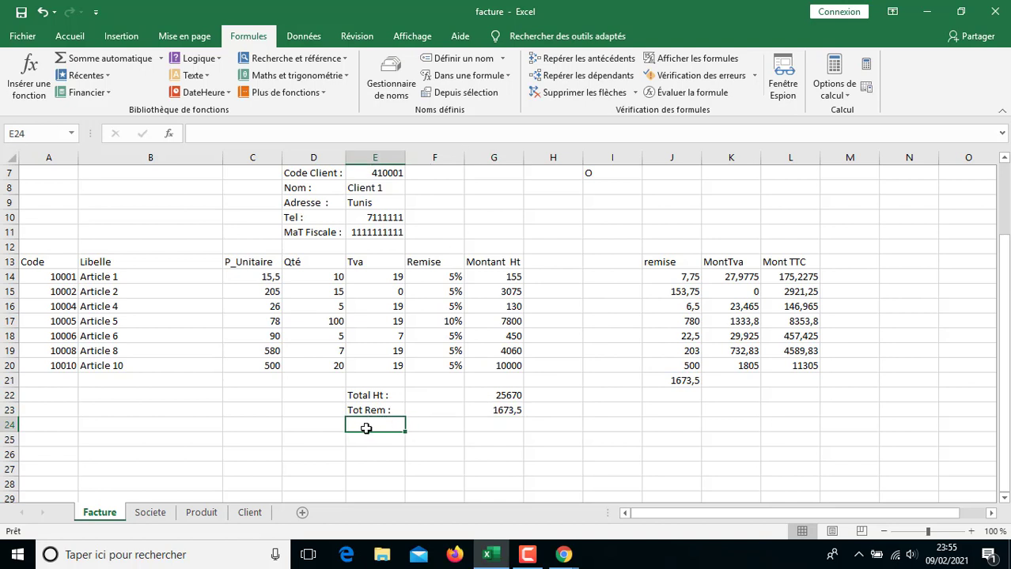
type("Tot")
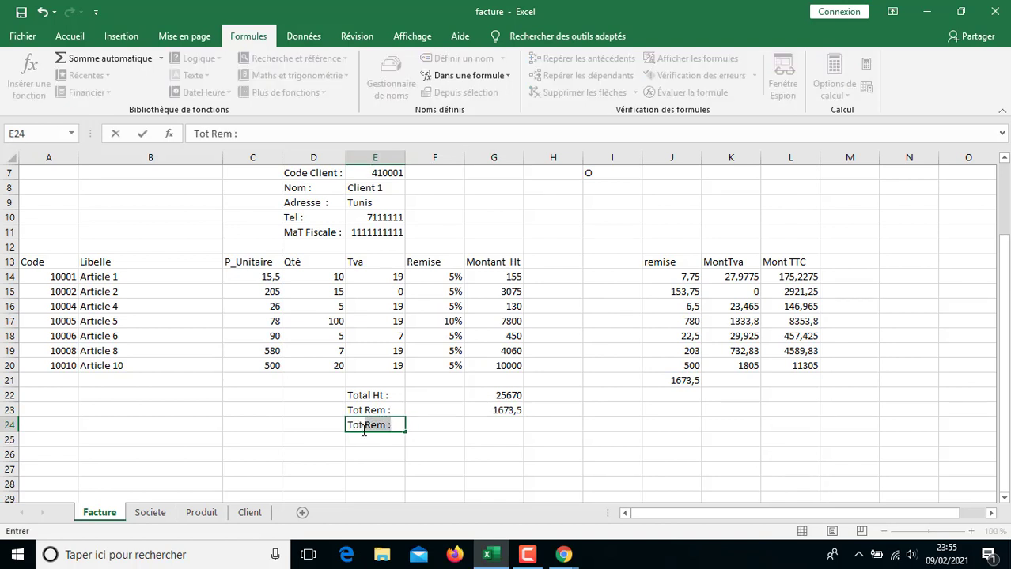
type("Tva")
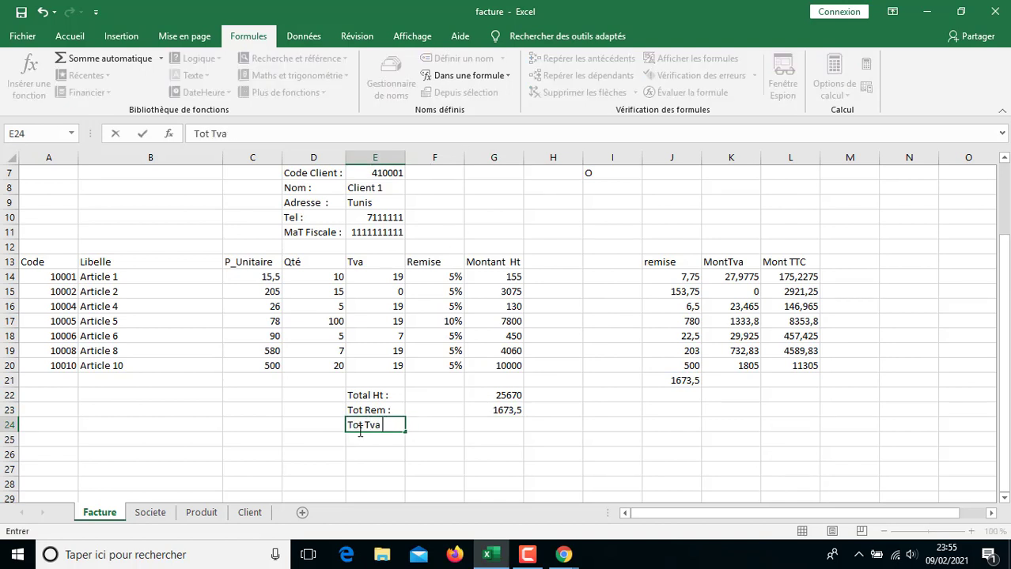
type(" :")
key("Return")
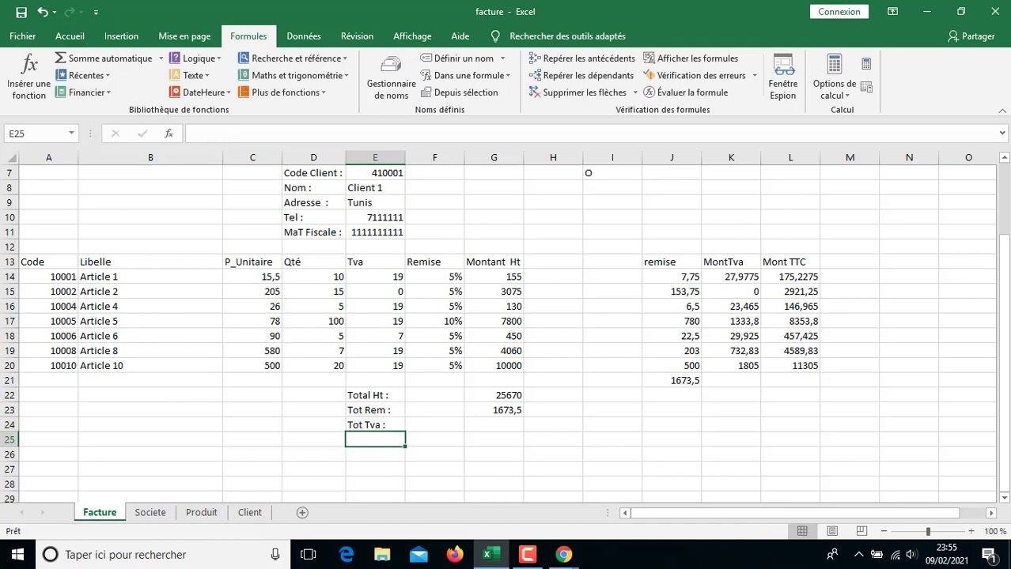
- Total the MontTva column with an automatic sum in K21 and reference K21 in G24 beside the Tot Tva label
left_click(729, 380)
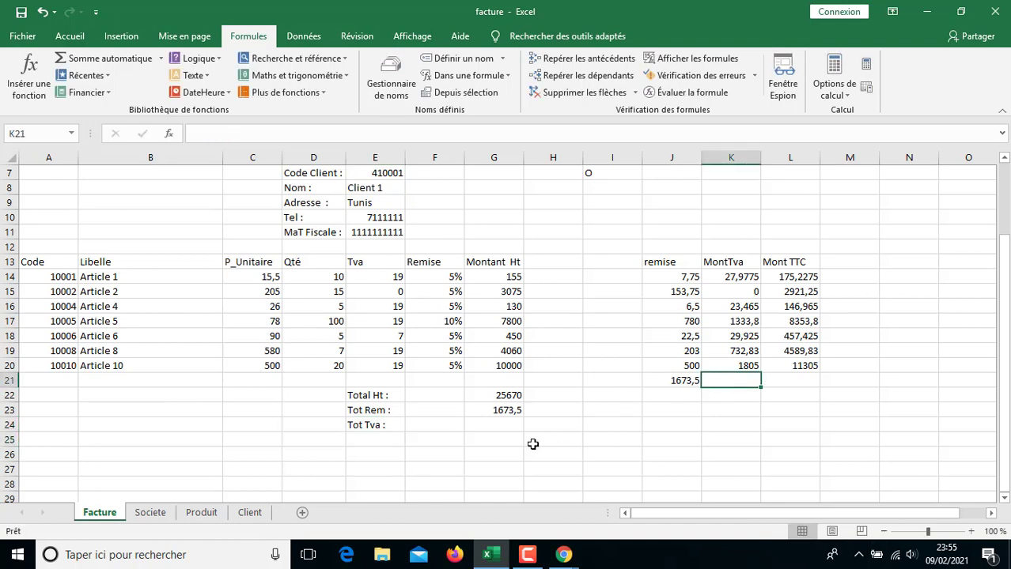
key("alt+=")
key("Return")
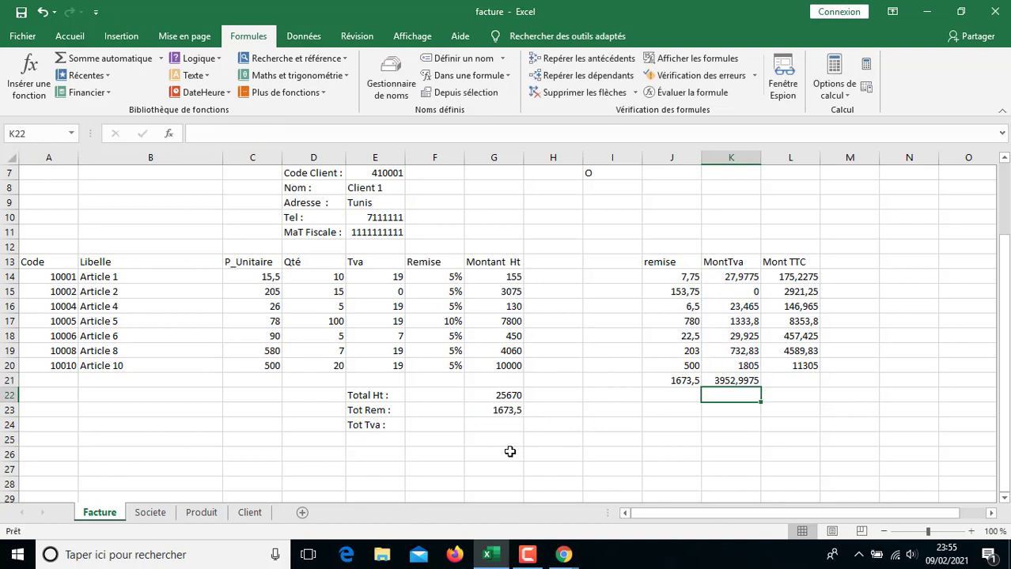
left_click(496, 424)
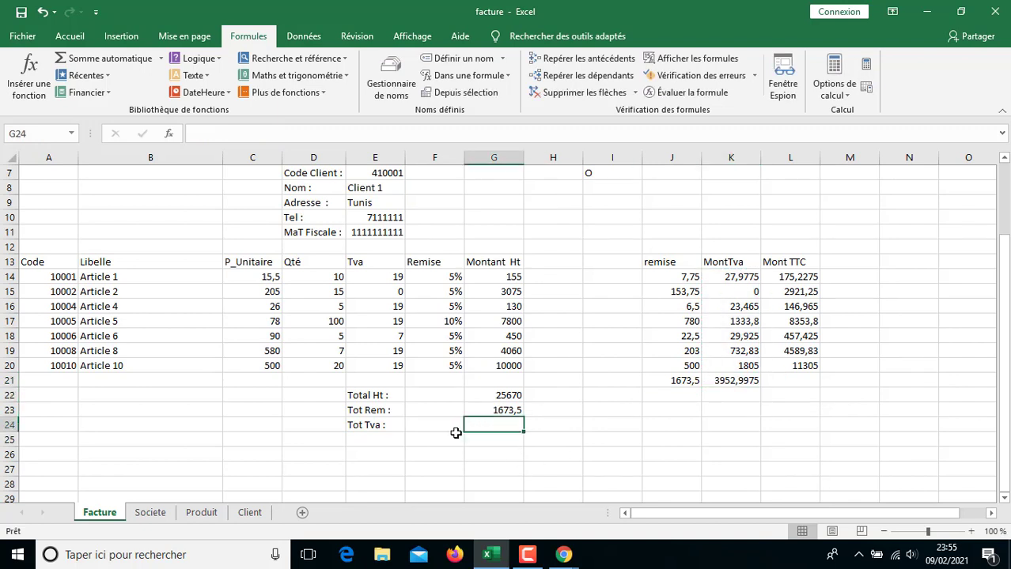
type("=")
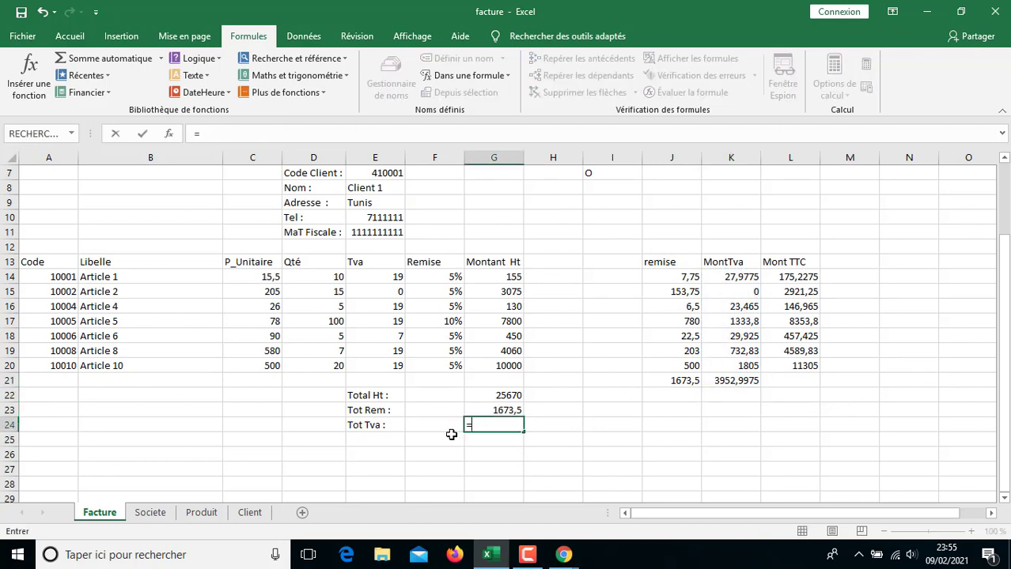
left_click(735, 381)
key("Return")
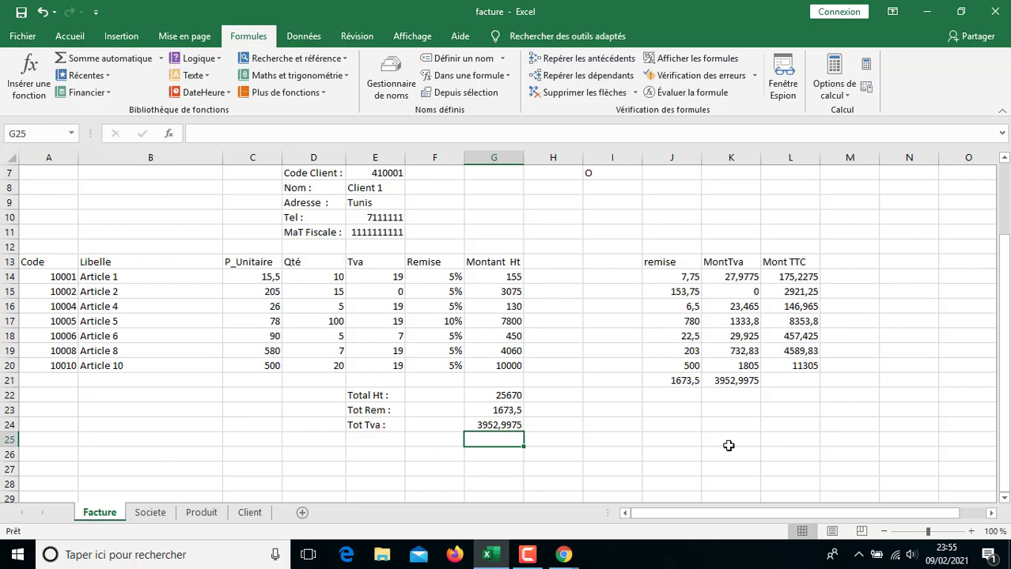
- Label cell E25 as "Timbre :" under the Tot Tva label
left_click(365, 439)
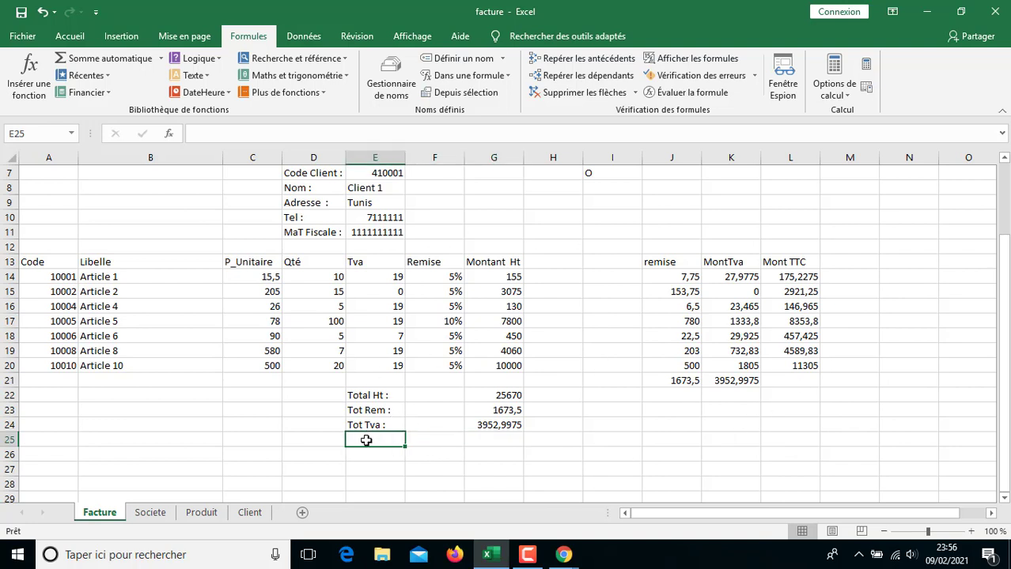
type("Tot")
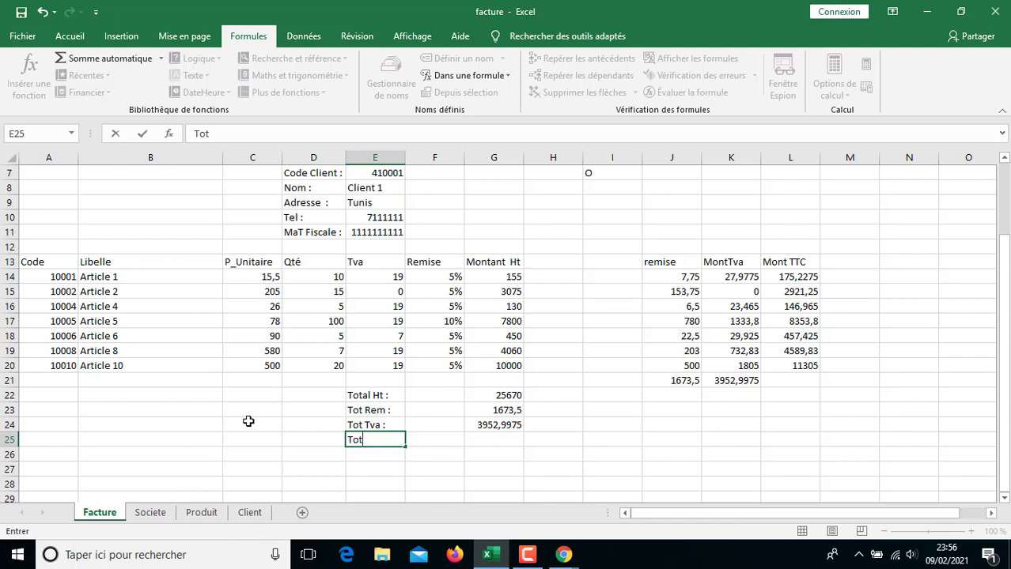
key("BackSpace")
type("imbre :")
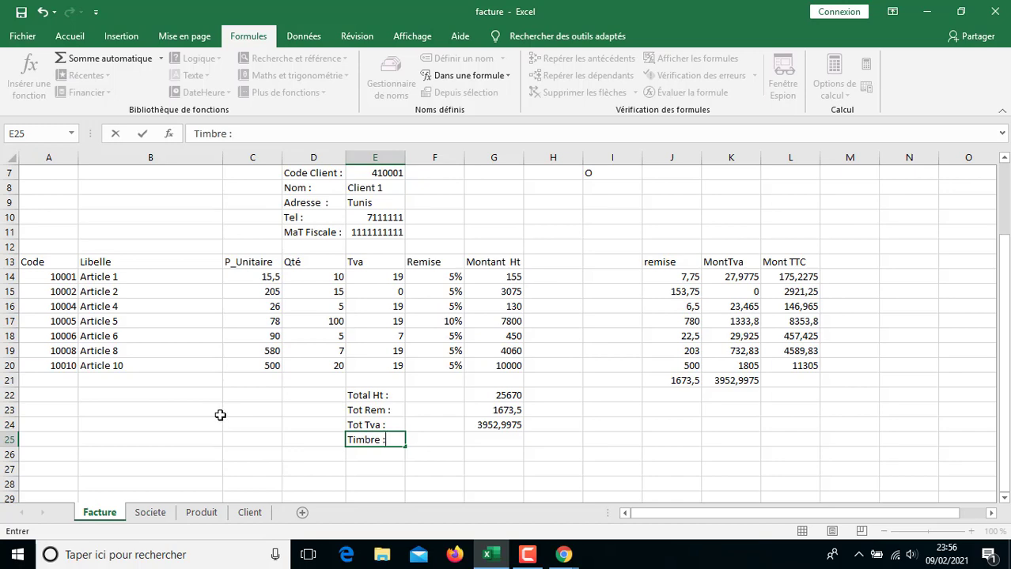
- Add a Timbre row to the Societe sheet, with the label in A6 and the value 0,60 in B6
left_click(157, 515)
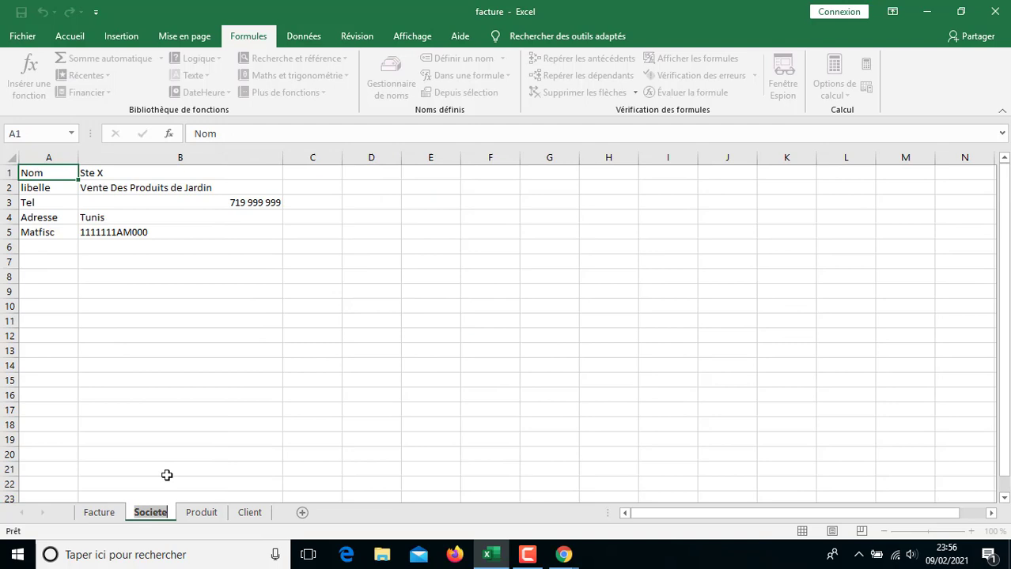
left_click(47, 249)
type("Timbre")
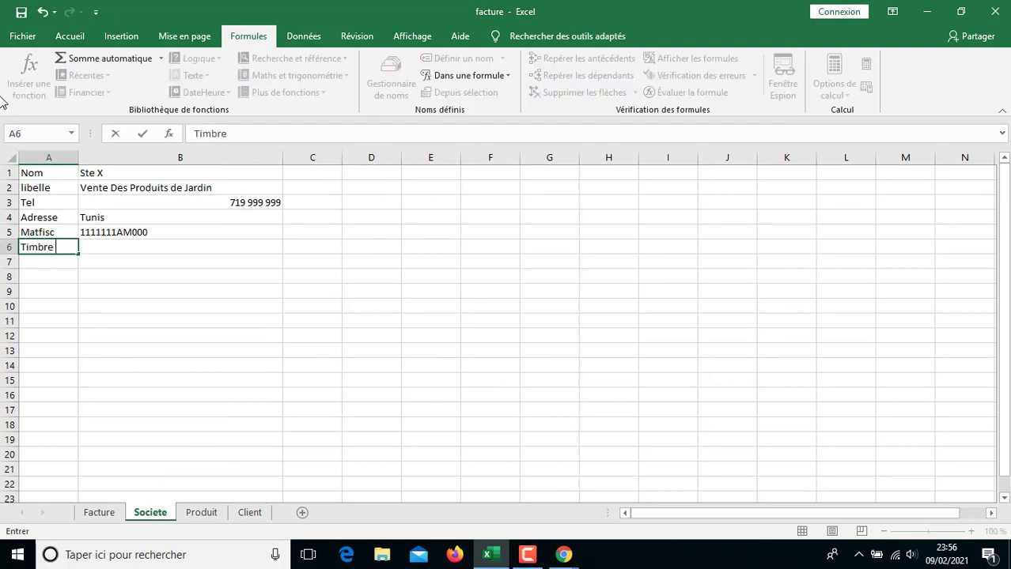
key("Return")
key("Up")
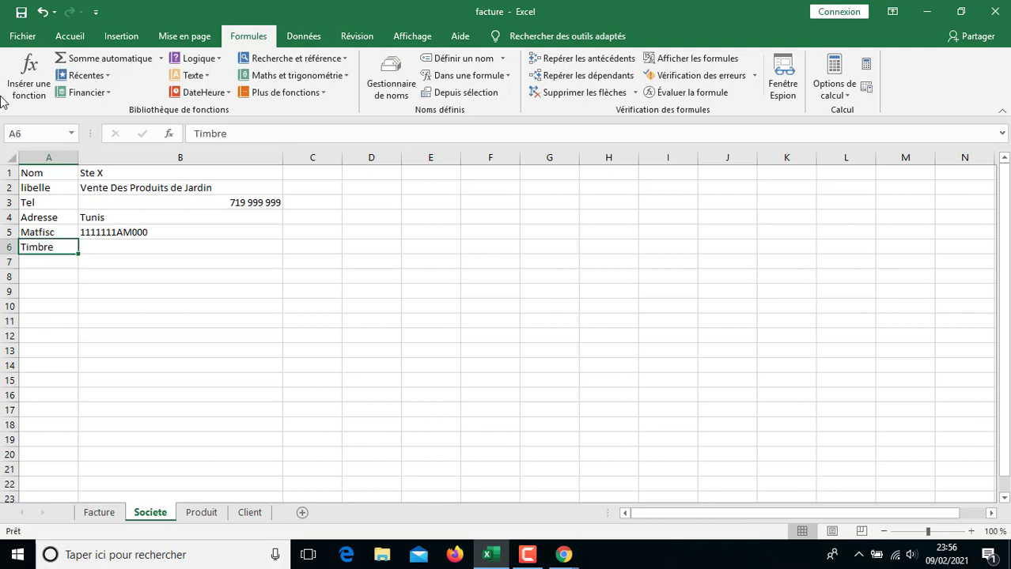
key("Right")
type("0,")
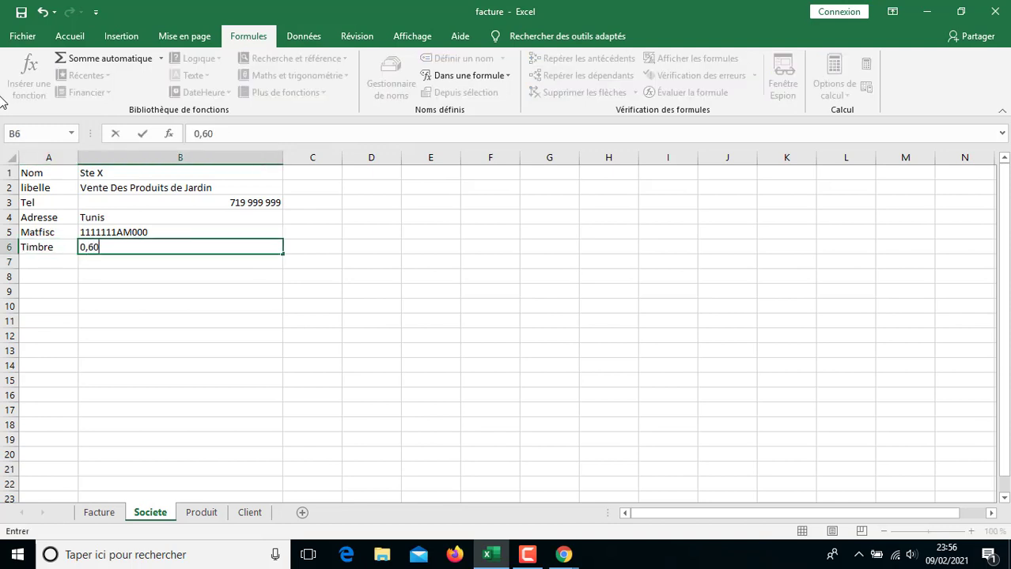
key("Return")
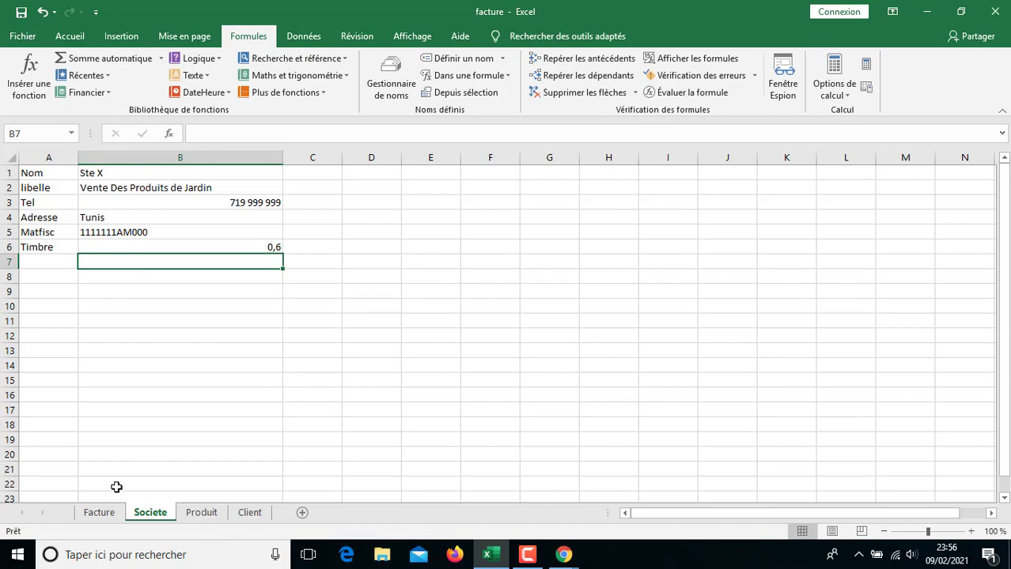
- Reference the stamp value in Facture cell G25 with =Societe!B6, beside the Timbre label
left_click(99, 513)
left_click(481, 440)
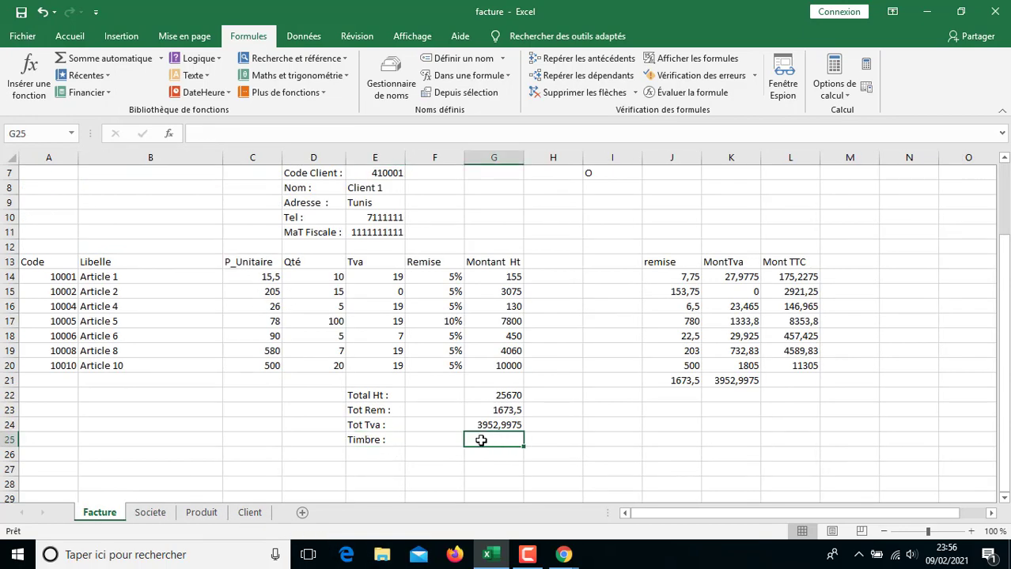
type("=")
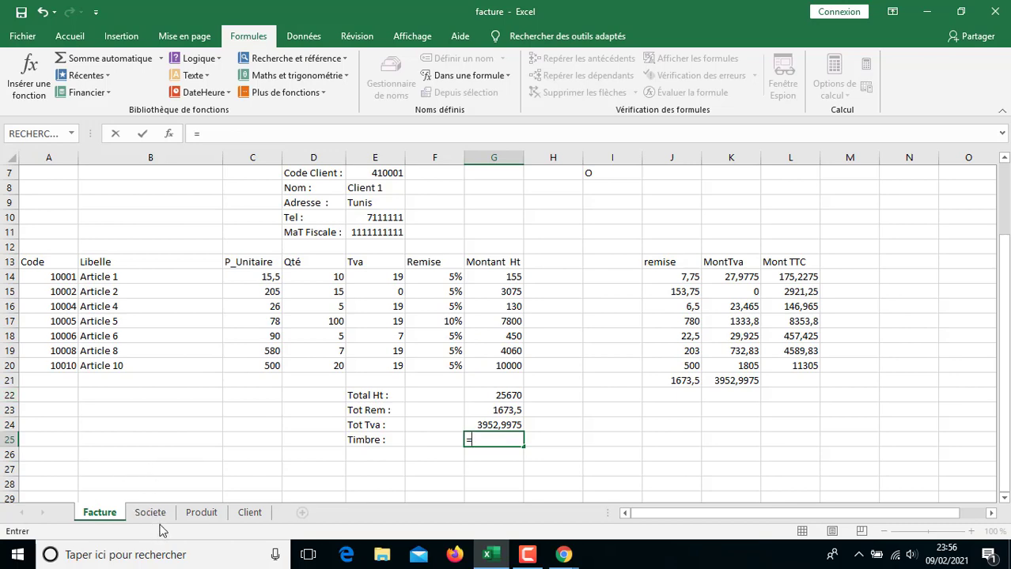
left_click(150, 513)
left_click(273, 248)
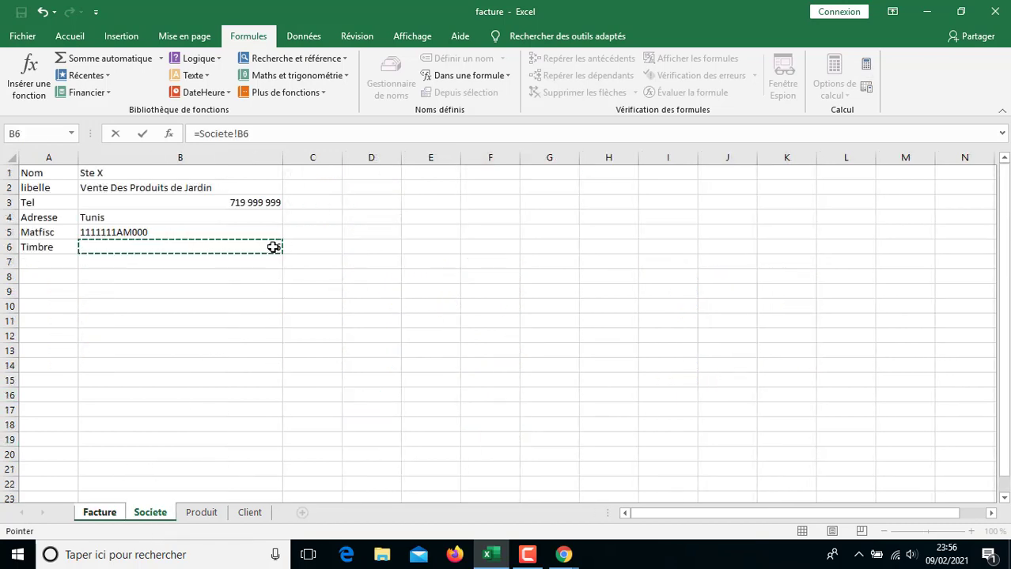
key("Return")
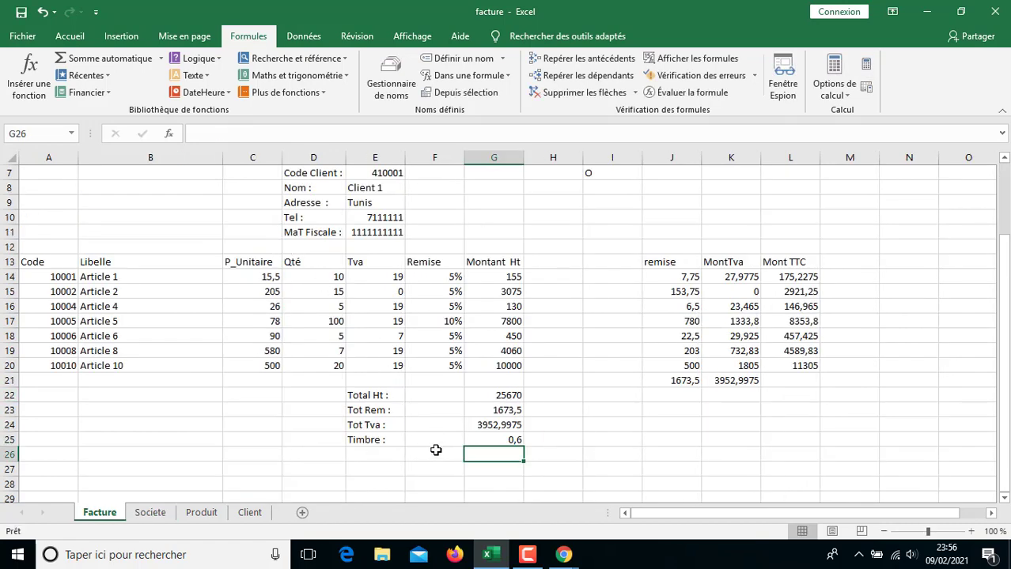
left_click(386, 456)
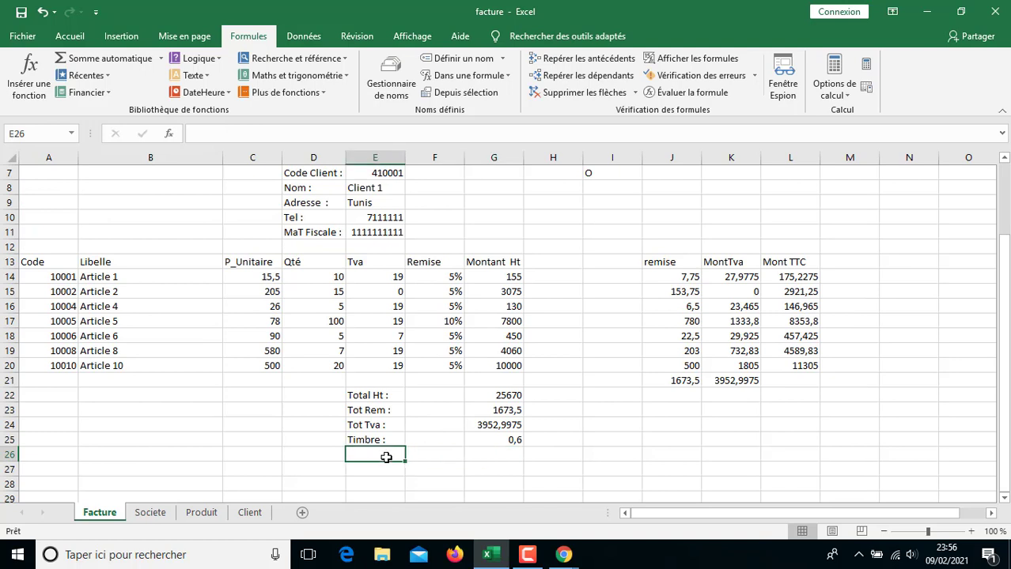
left_click(503, 457)
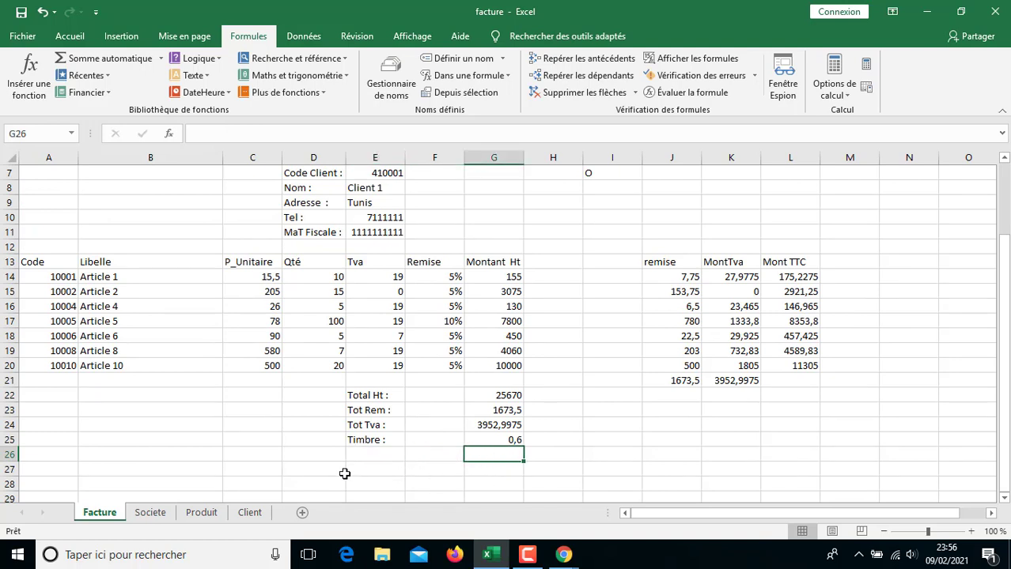
key("alt+=")
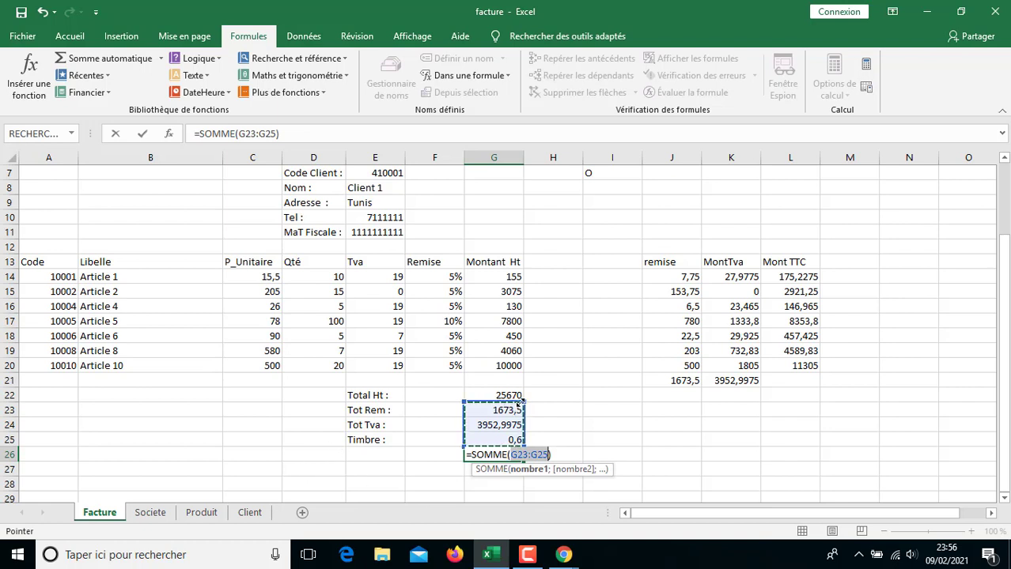
left_click(525, 396, "alt")
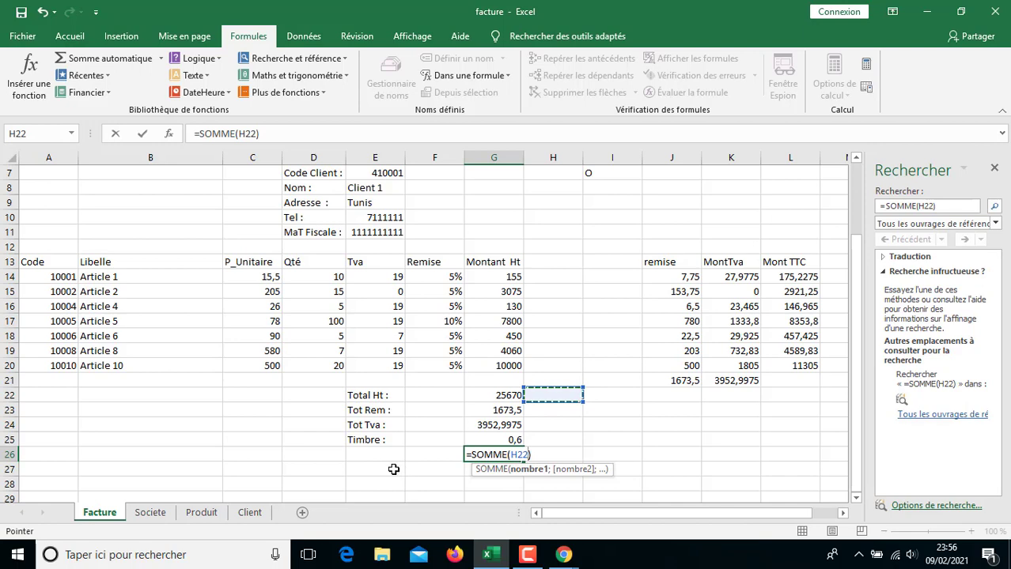
key("Escape")
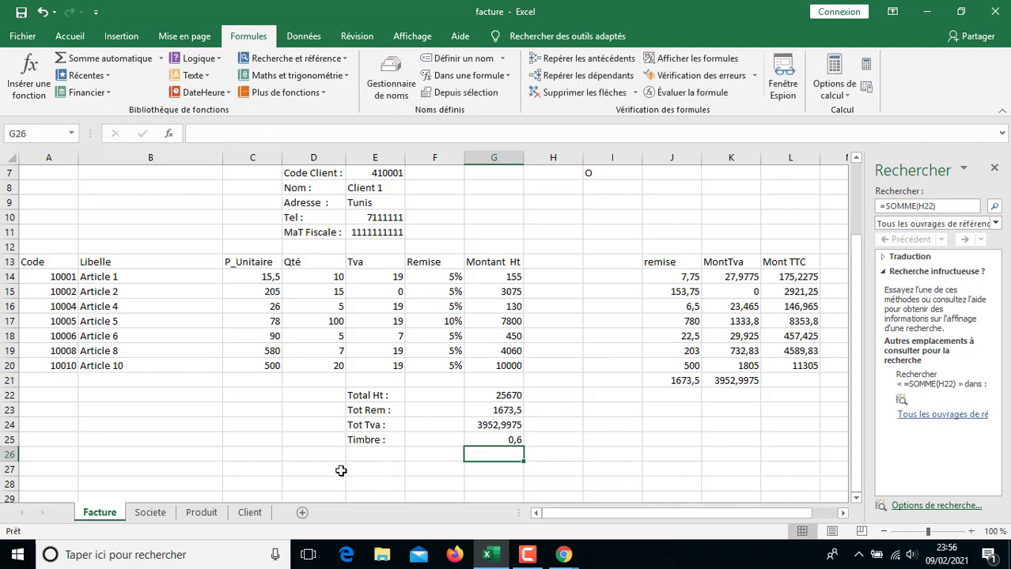
- Try totalling the invoice amounts in G26 with =somme(G22:G25)
type("=somm")
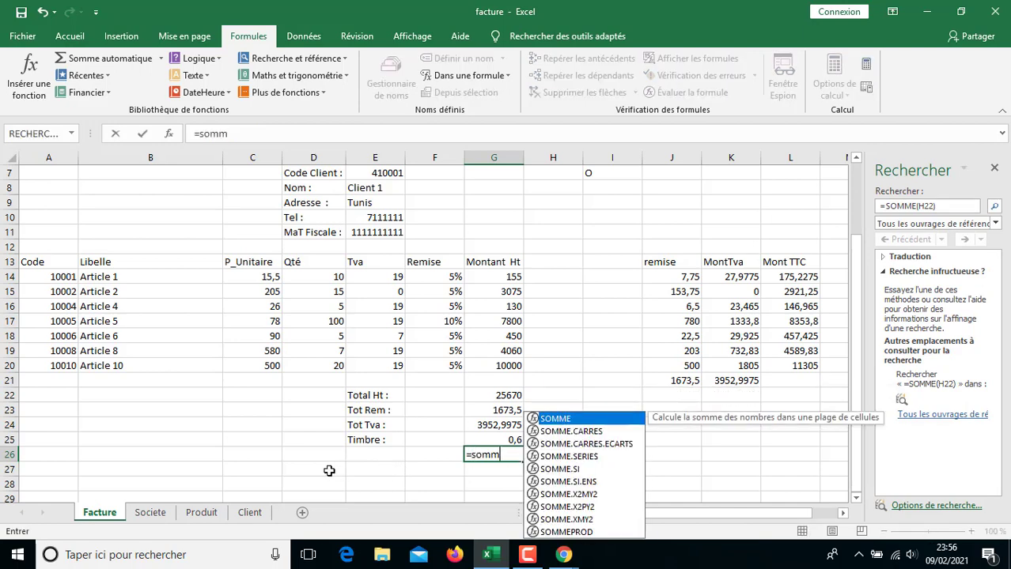
type("e(")
key("Up")
key("Up")
key("Up")
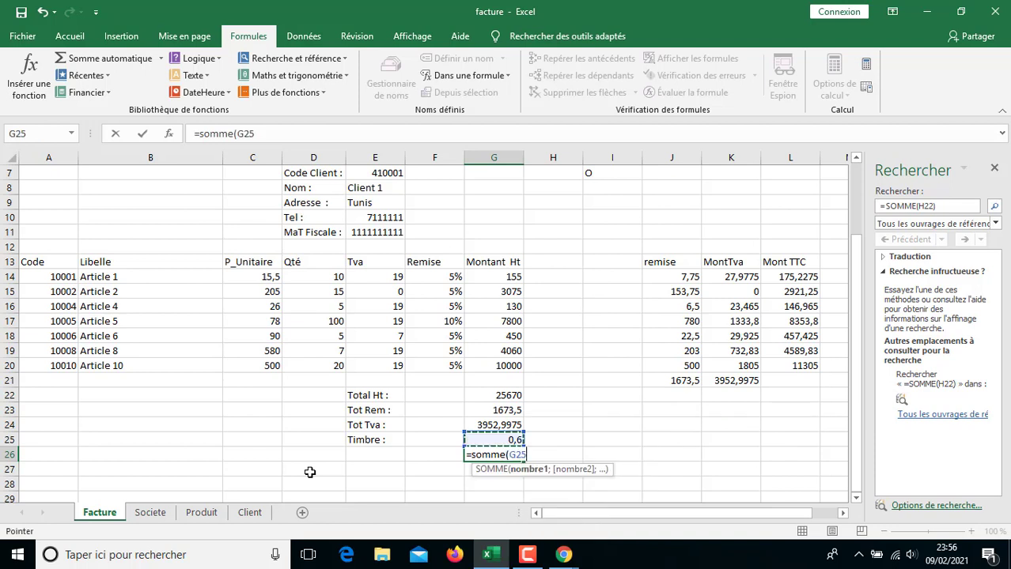
key("Up")
key("F8")
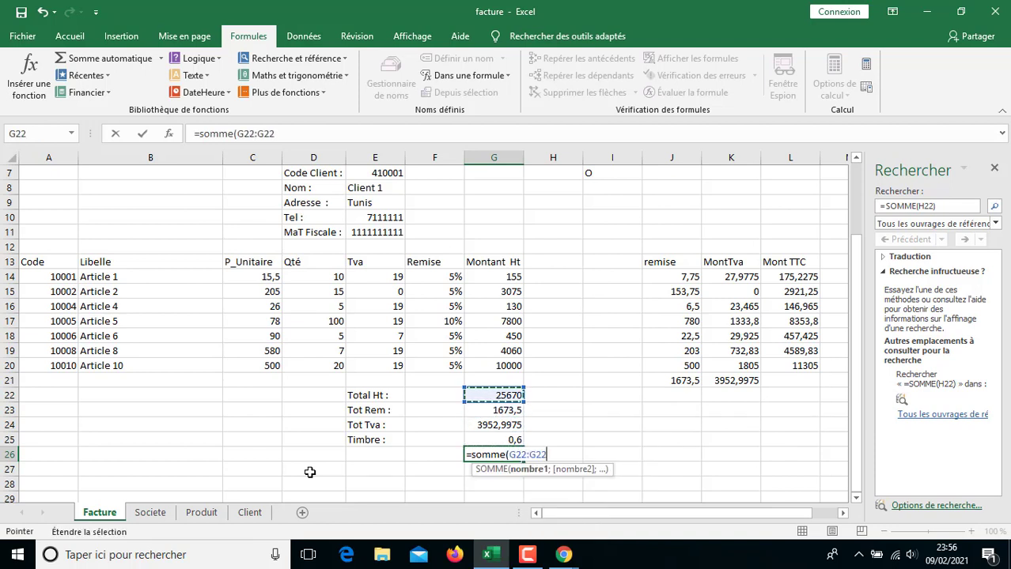
key("Down")
key("Down")
key("Down")
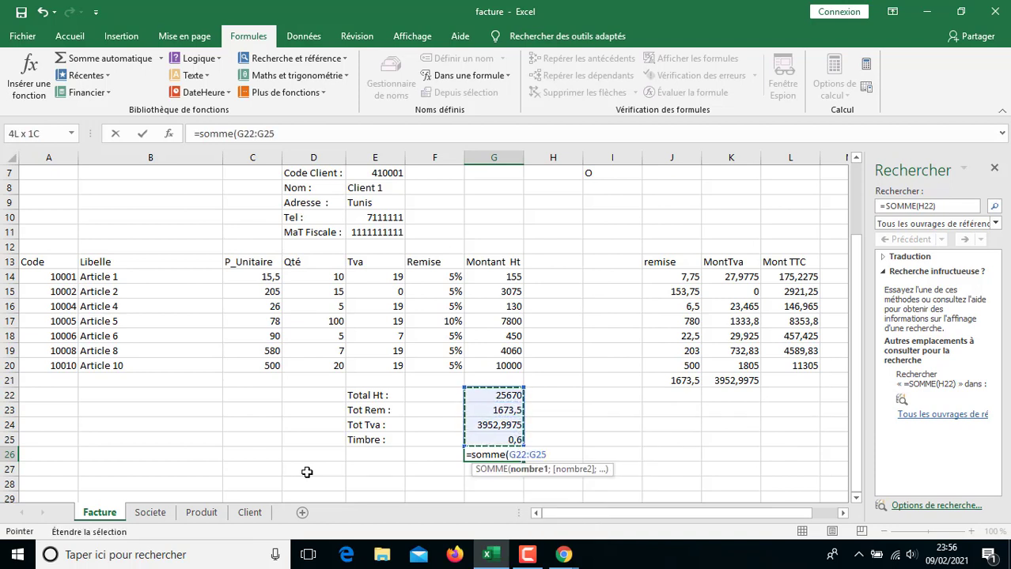
type(")")
key("Return")
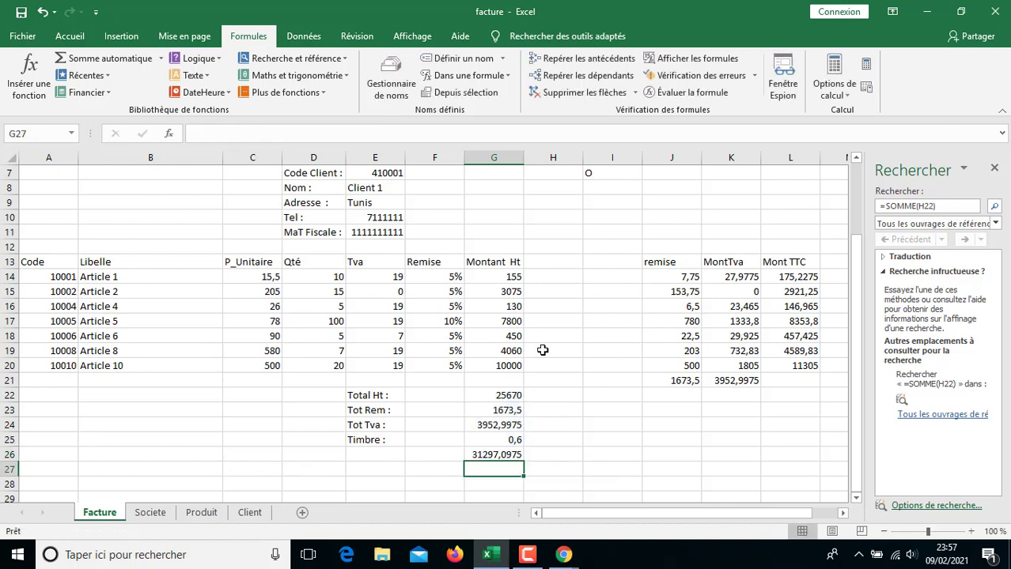
- Total the Mont TTC column with an automatic sum in L21
left_click(806, 385)
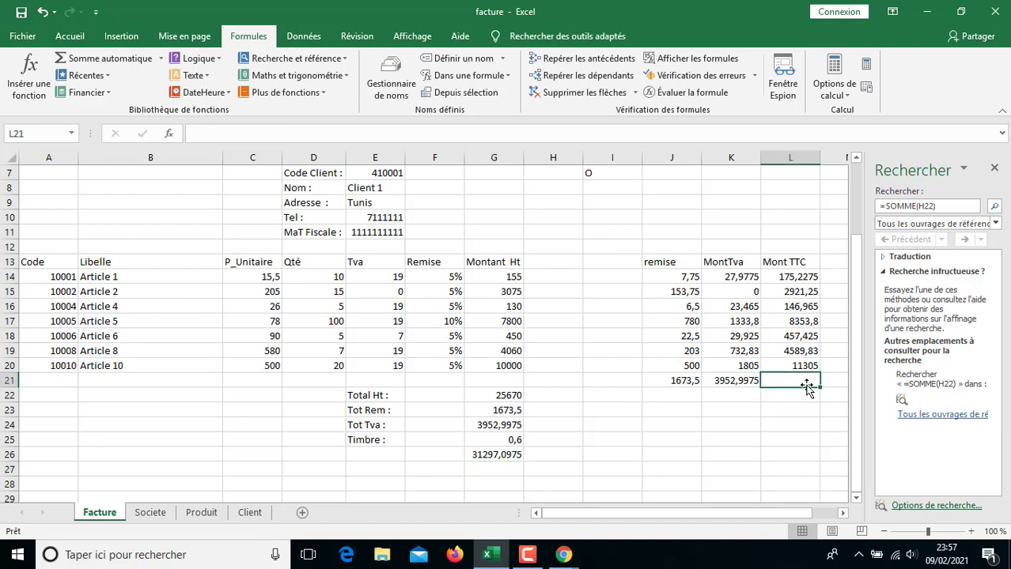
key("alt+equal")
key("Return")
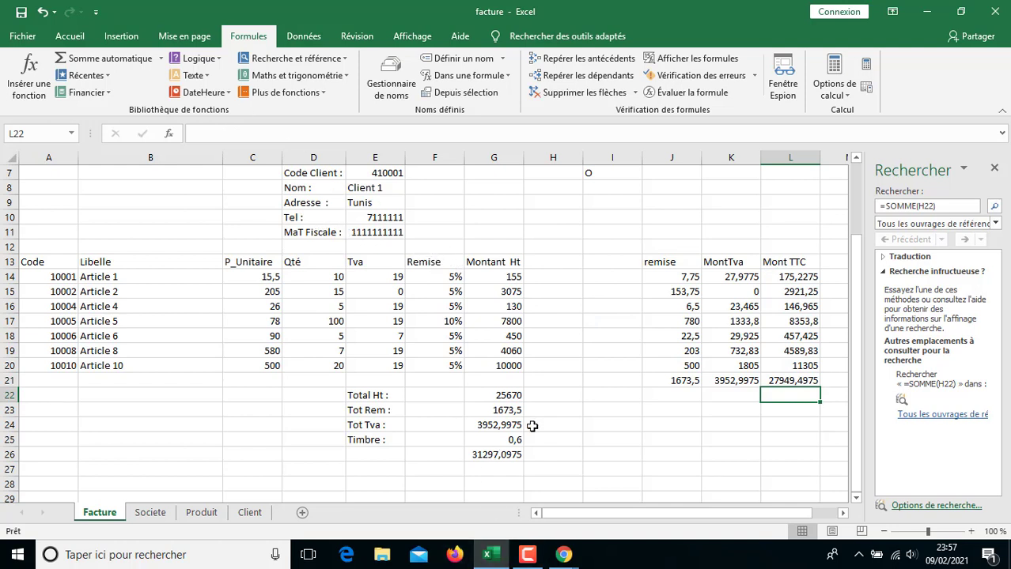
- Replace the G26 formula with =G22-G23+G24+G25, subtracting the discount and adding Tva and stamp
left_click(499, 458)
type("=")
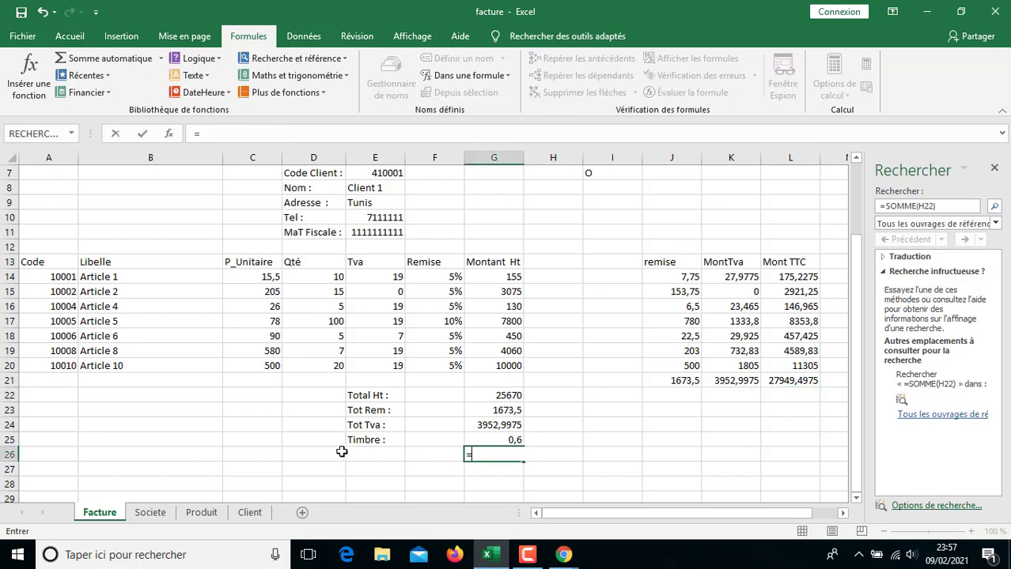
key("Up")
key("Up")
key("Up")
key("Up")
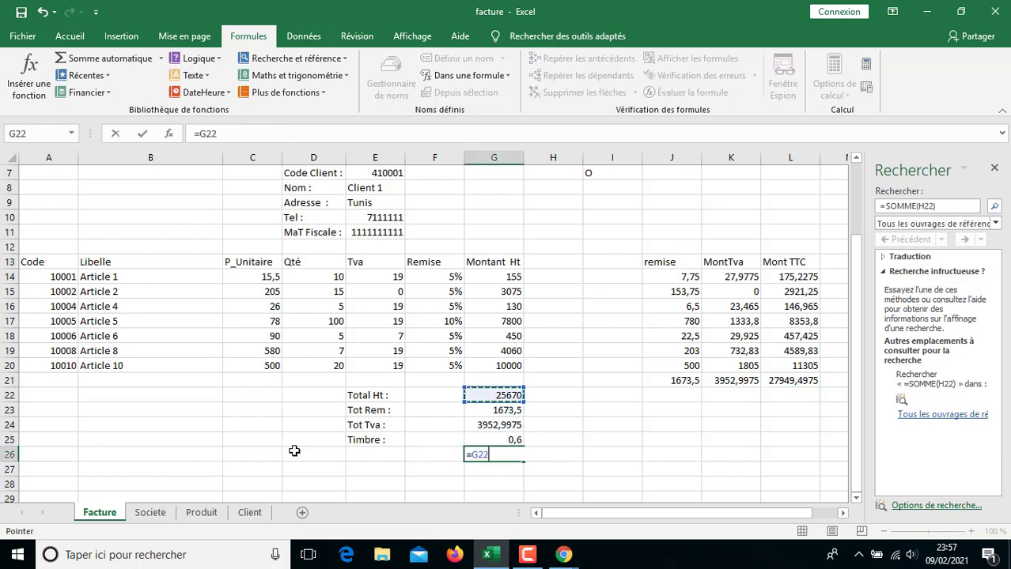
type("-")
key("Up")
key("Up")
key("Up")
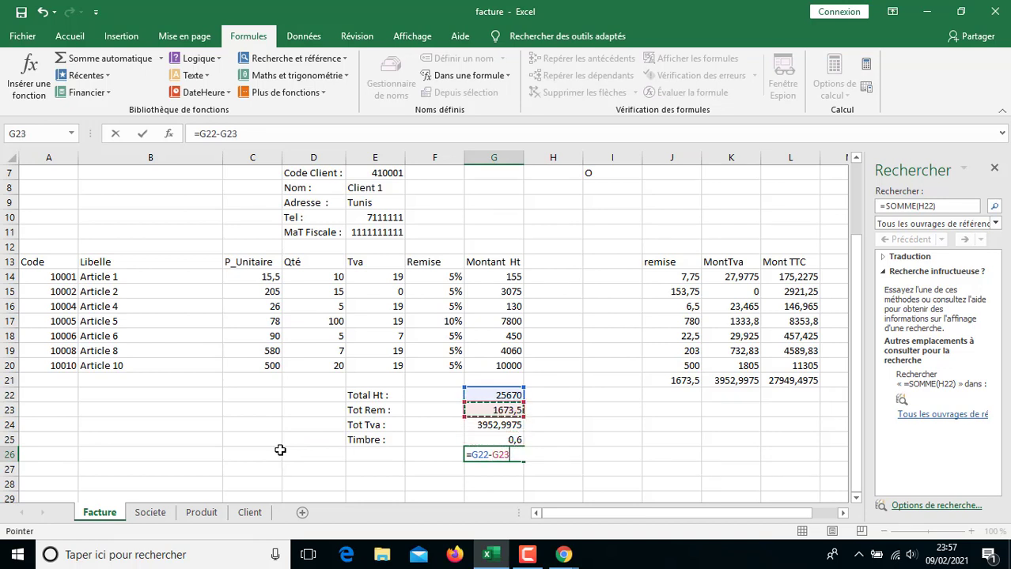
type("+1")
key("Up")
key("Up")
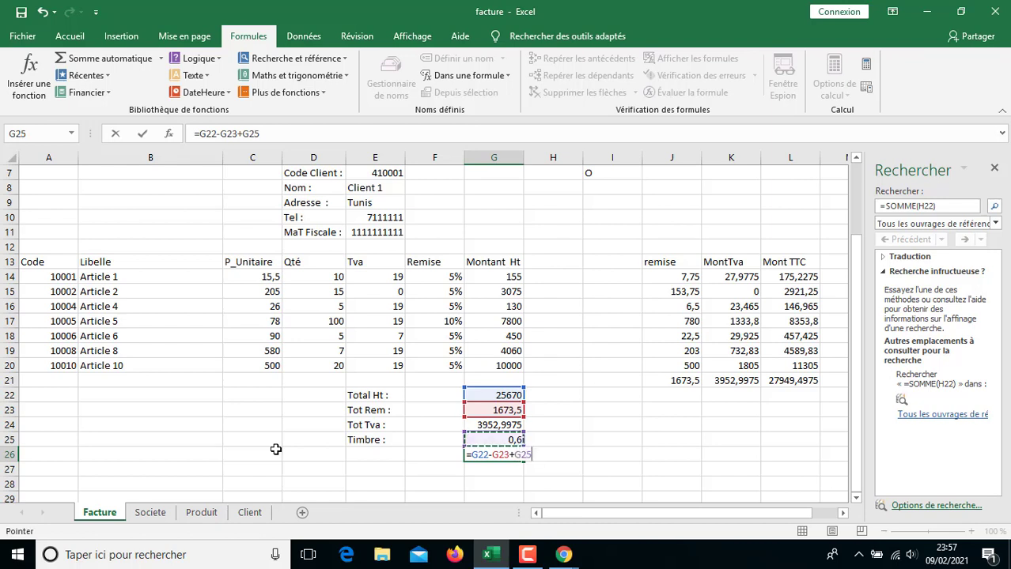
type("+")
key("Up")
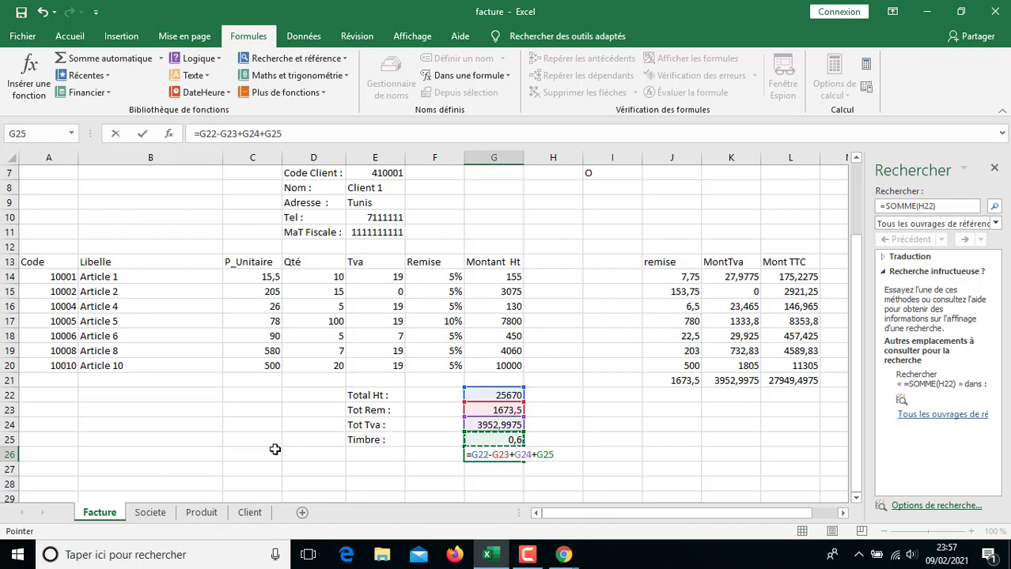
key("Return")
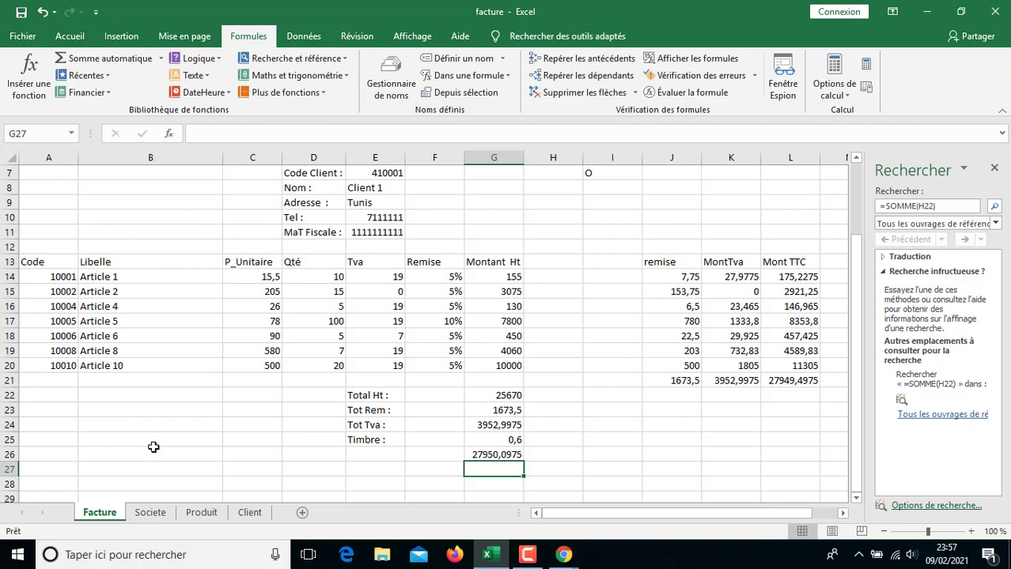
key("Up")
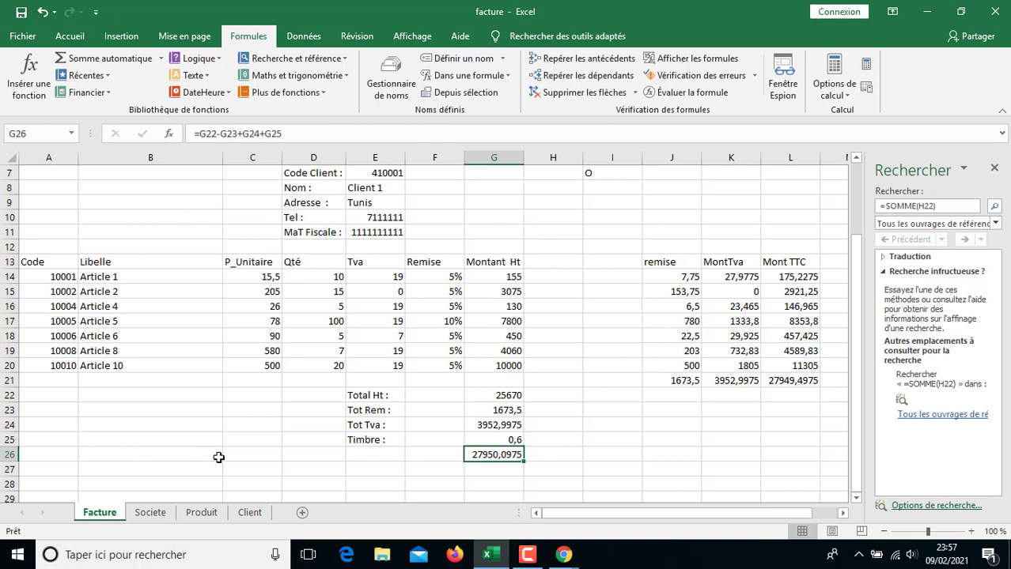
left_click(524, 555)
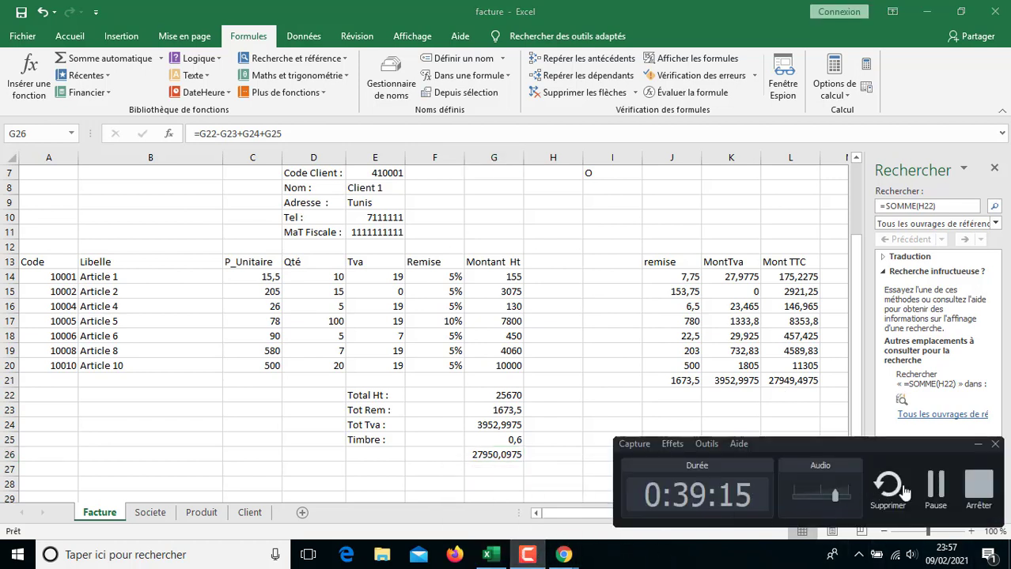
left_click(935, 486)
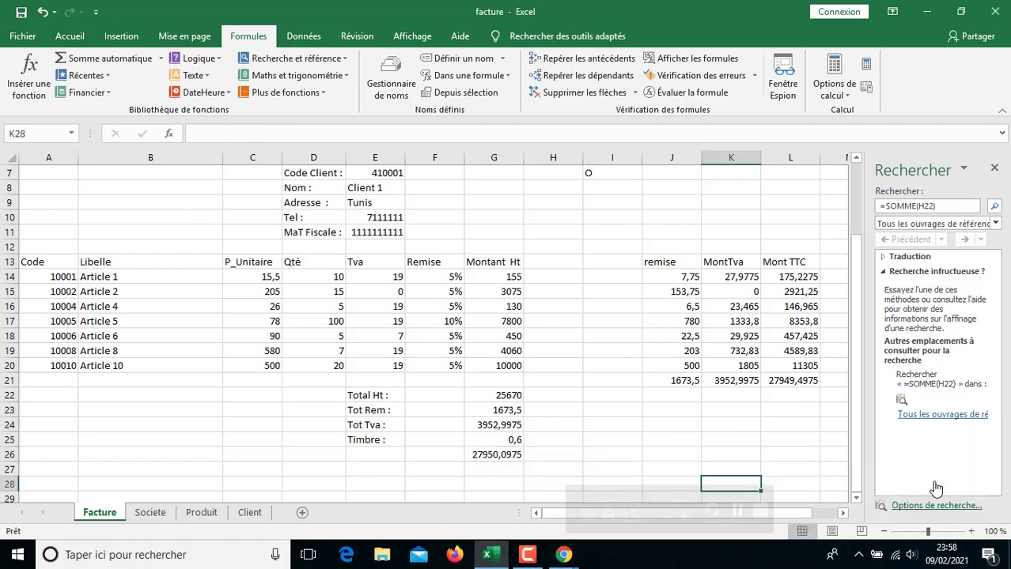
- Calculate the difference between the net total and the summed Mont TTC column in K26 with =G26-L21
left_click(720, 452)
type("=")
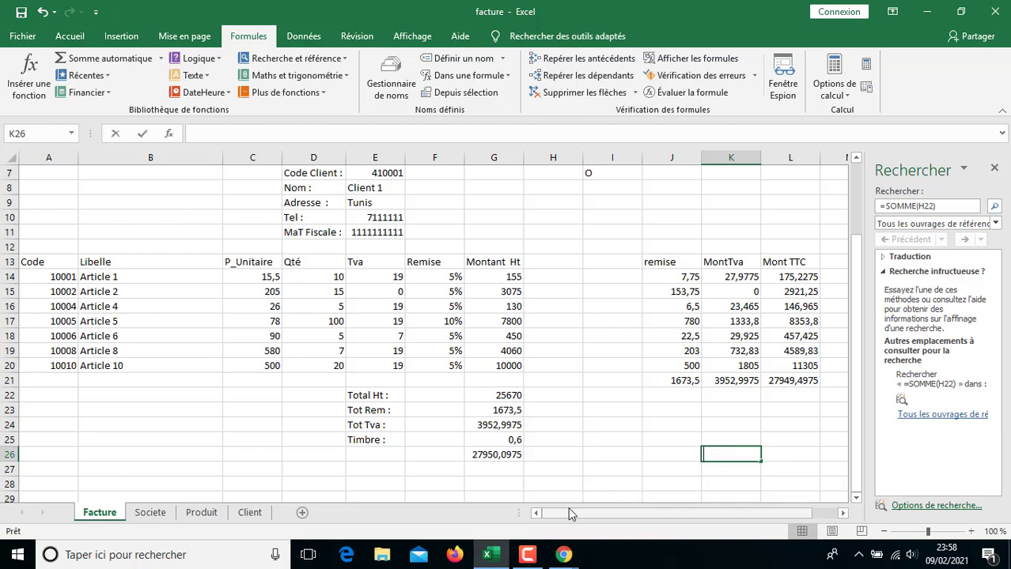
left_click(504, 456)
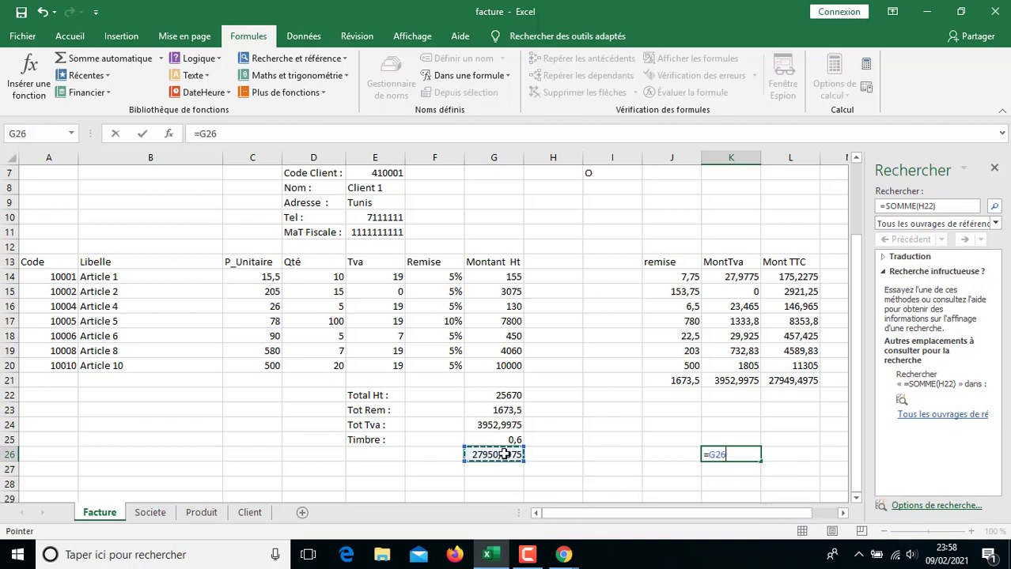
type("-")
left_click(823, 381)
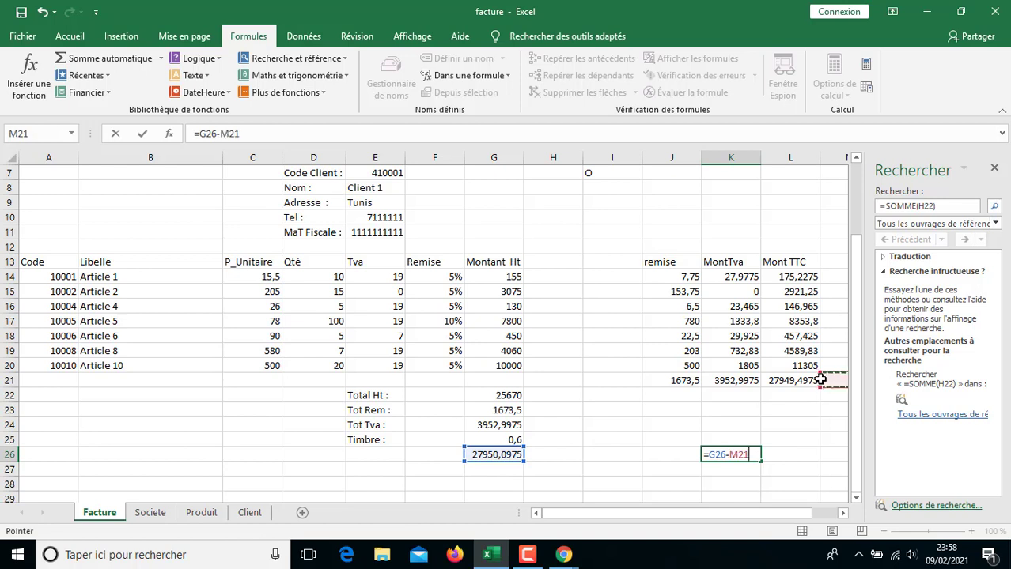
left_click(813, 382)
key("Return")
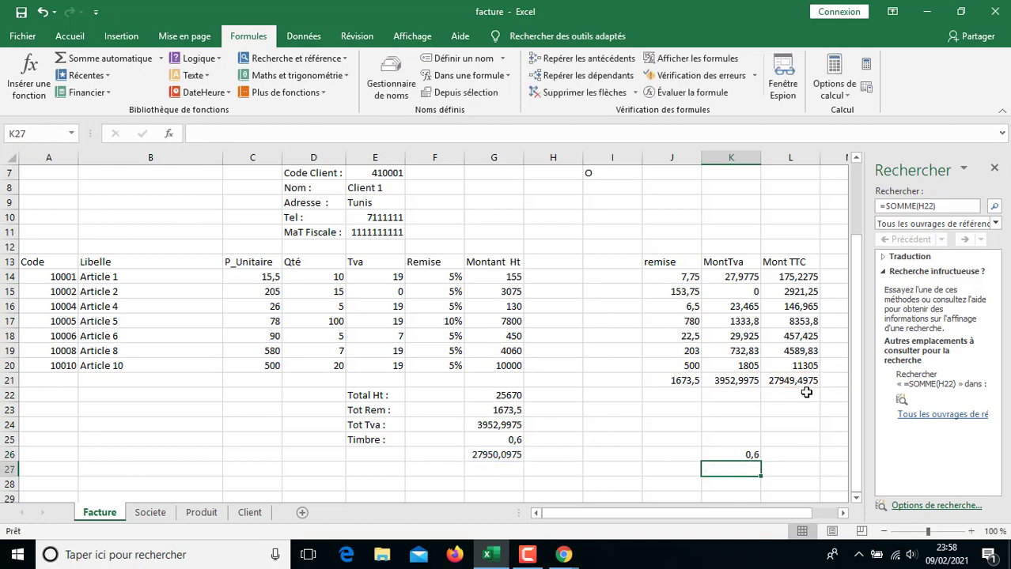
- Clear the check formula from cell K26
left_click(746, 455)
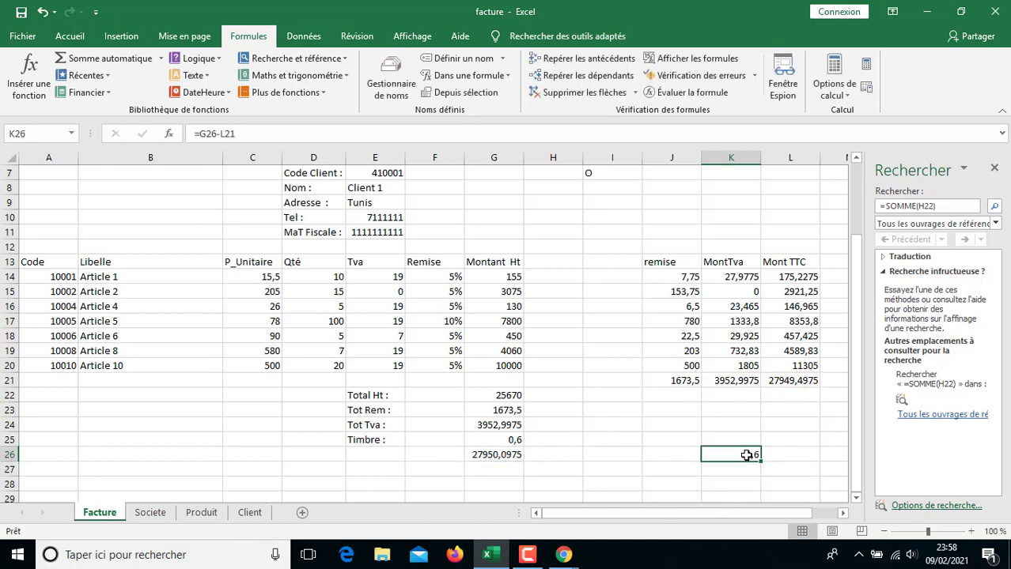
key("Delete")
left_click(746, 484)
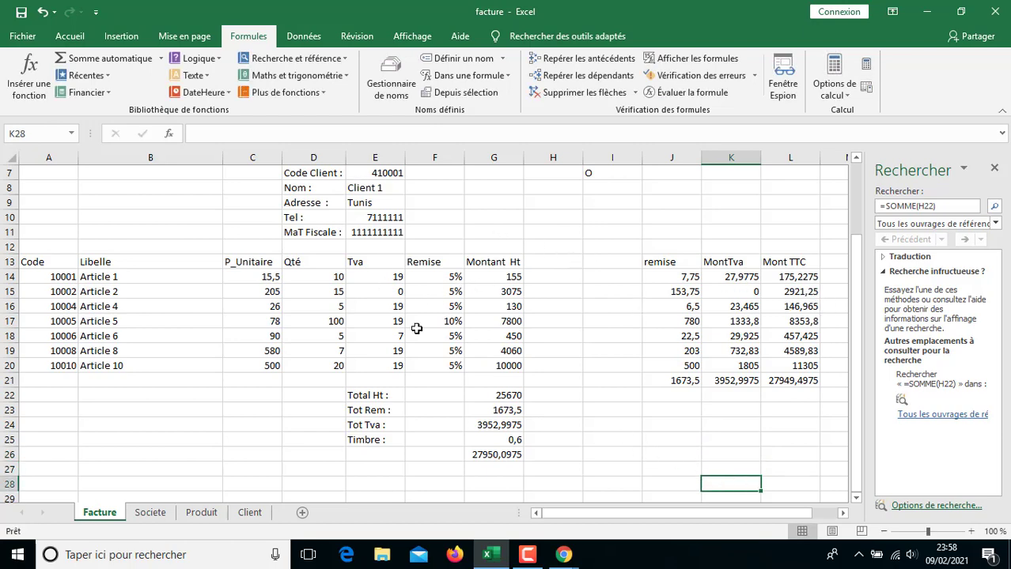
- Test the invoice with another customer by replacing the client code in E7 with the code of Client 5
scroll(661, 413, "down", 2)
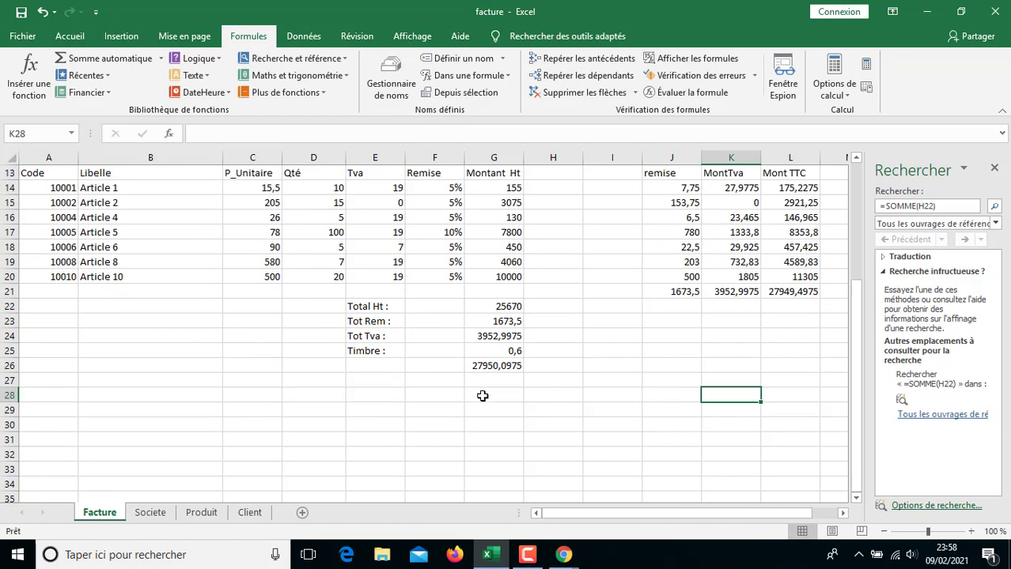
scroll(478, 412, "up", 4)
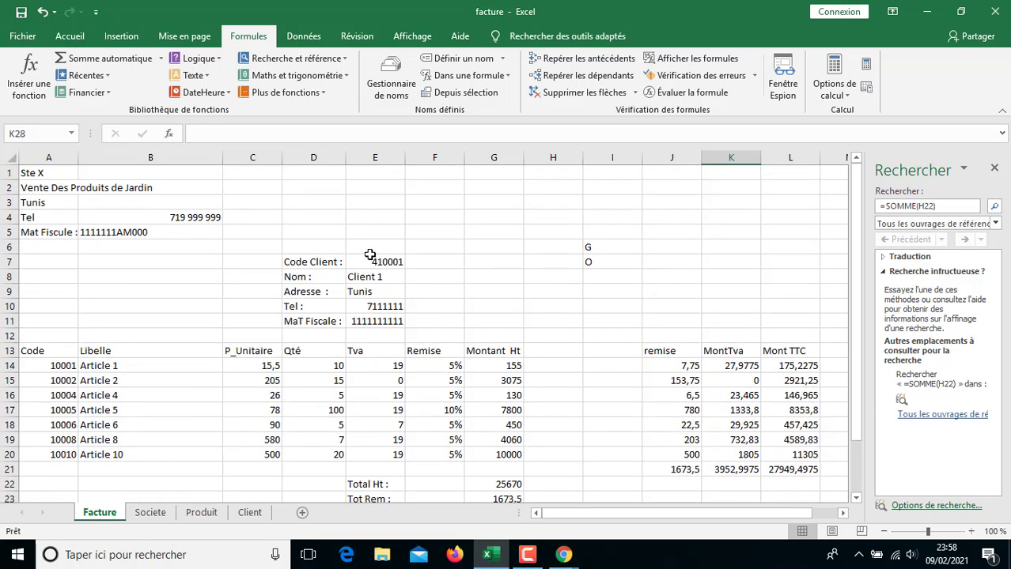
left_click(370, 261)
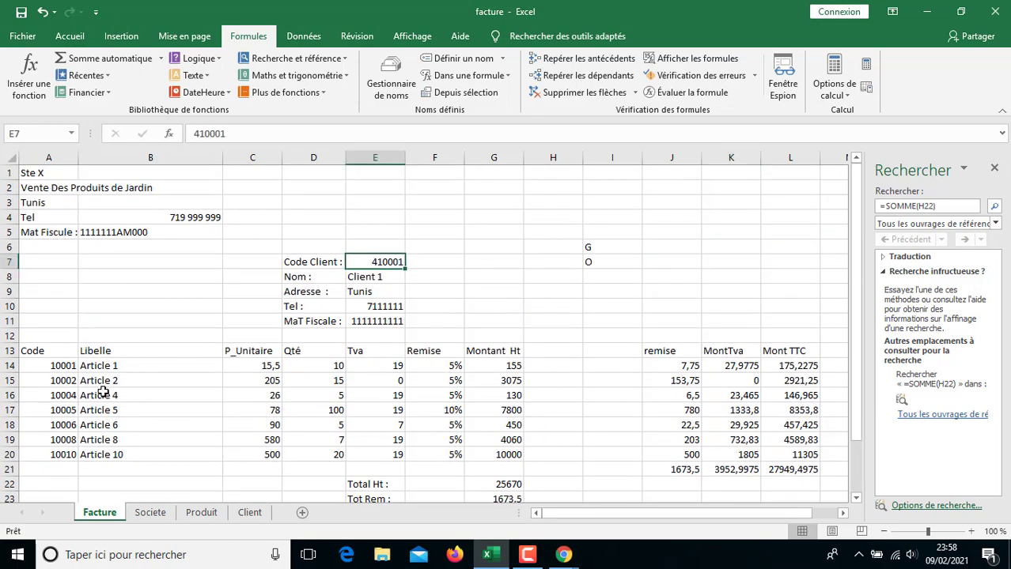
type("4100")
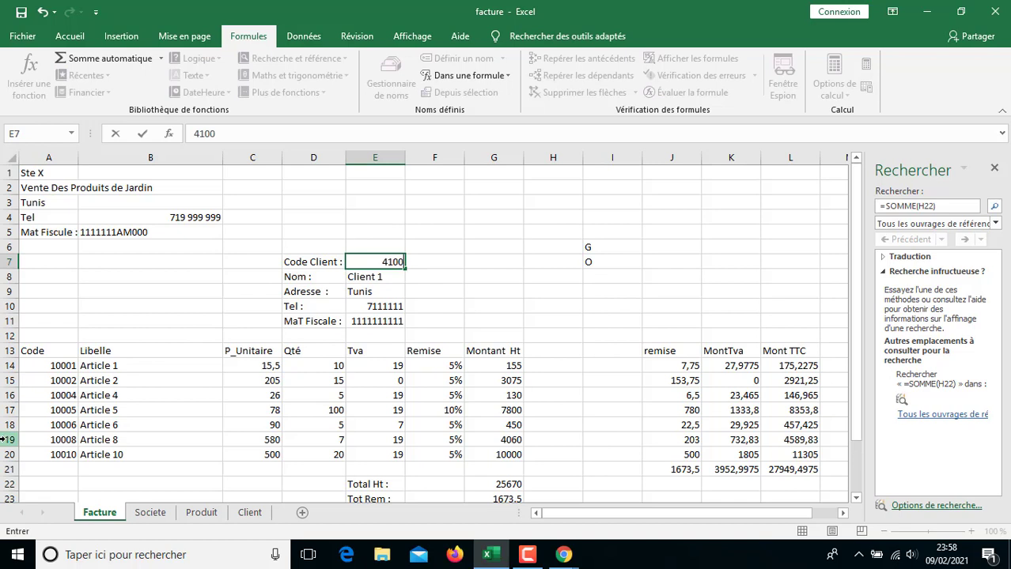
type("05")
key("Return")
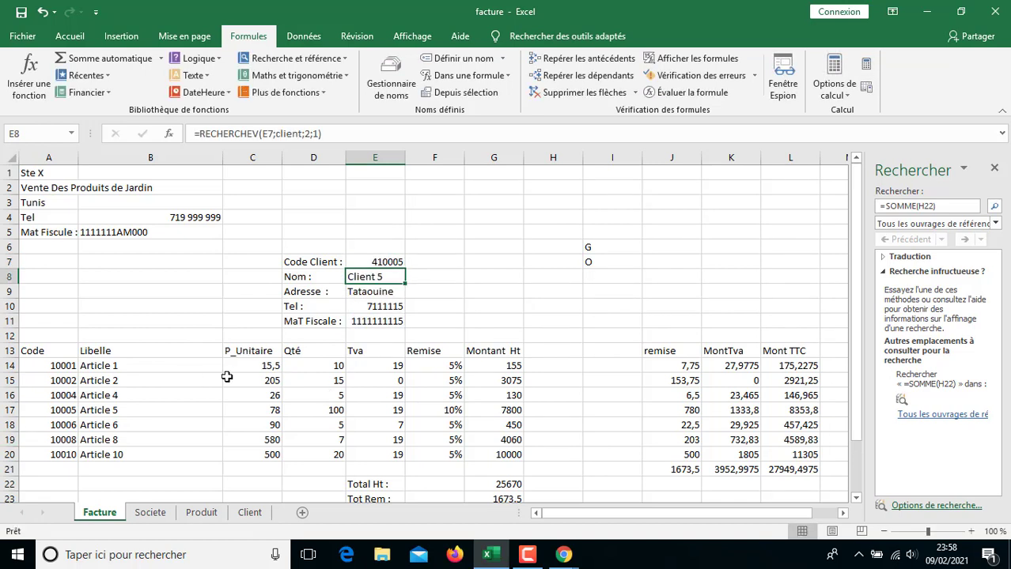
- Consult the customer list on the Client sheet and set the invoice's client code in E7 to that of Client 4
left_click(398, 263)
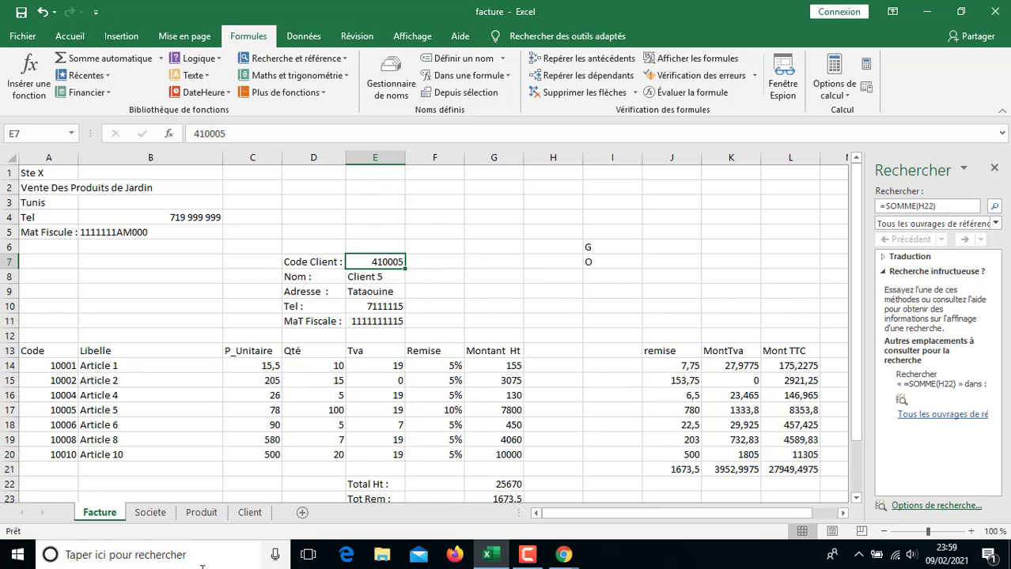
left_click(249, 514)
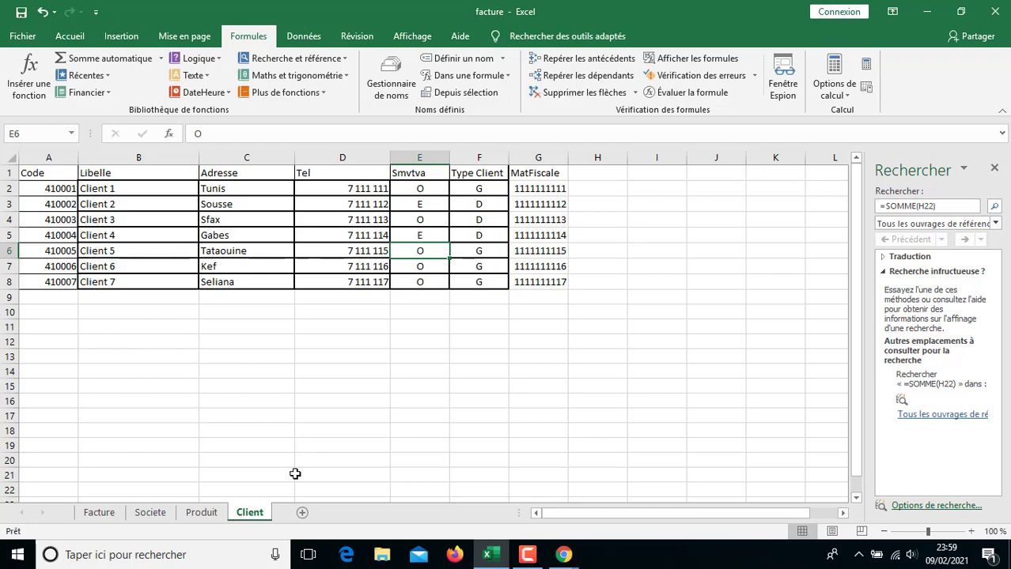
left_click(100, 513)
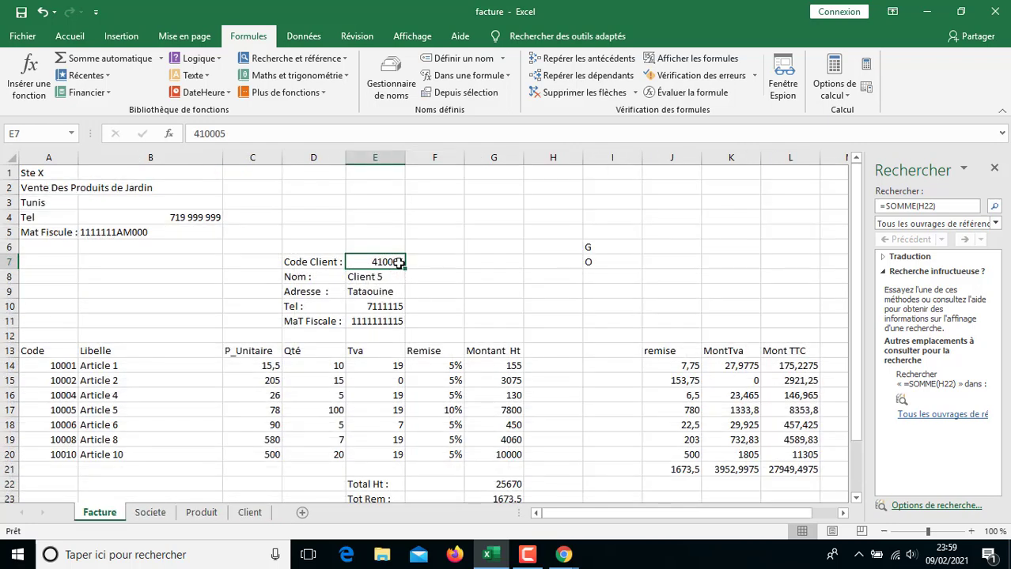
type("4100")
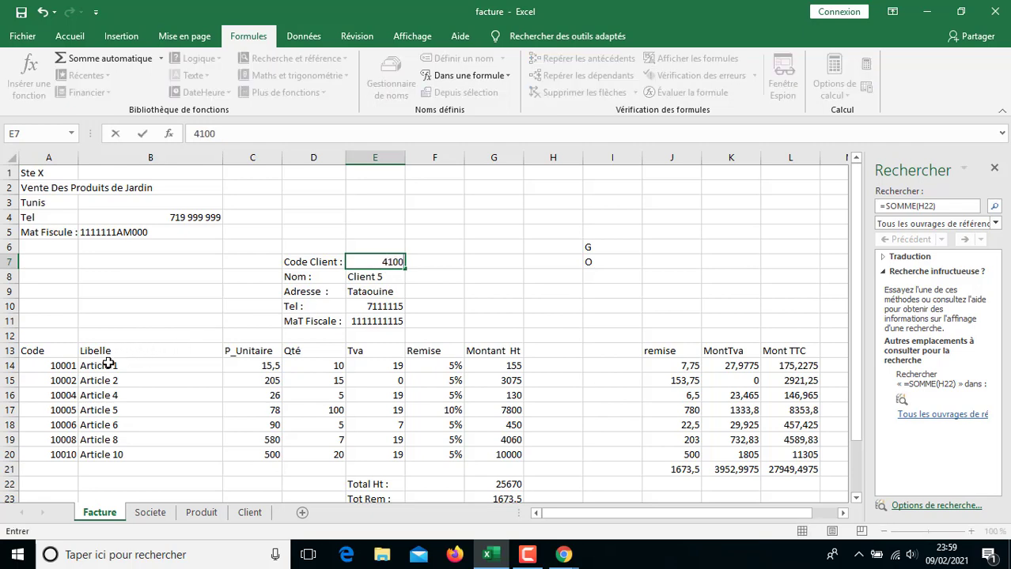
type("04")
key("Return")
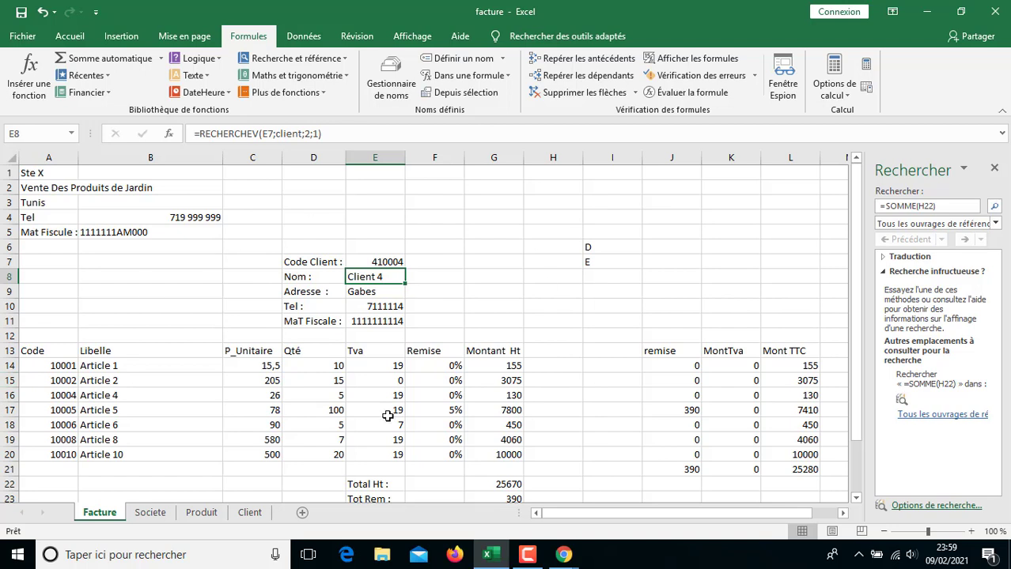
- Change the article code in A19 to 10007
scroll(155, 382, "down", 1)
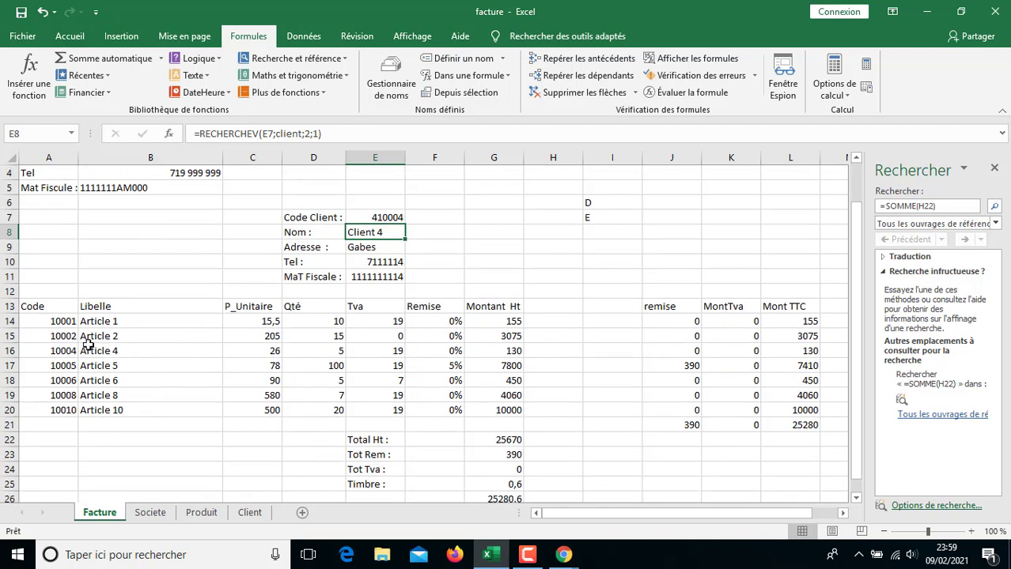
left_click(66, 367)
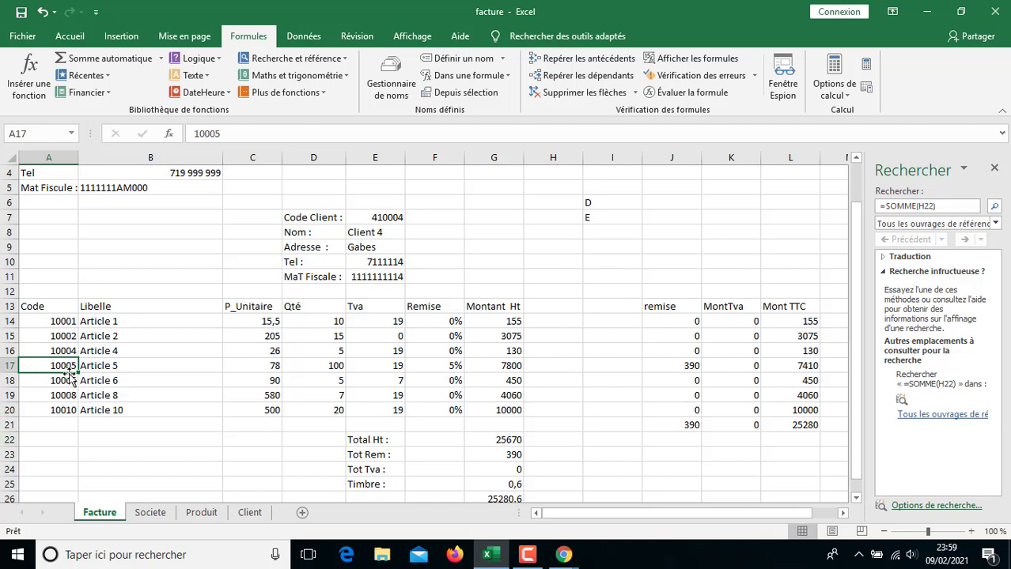
left_click(63, 397)
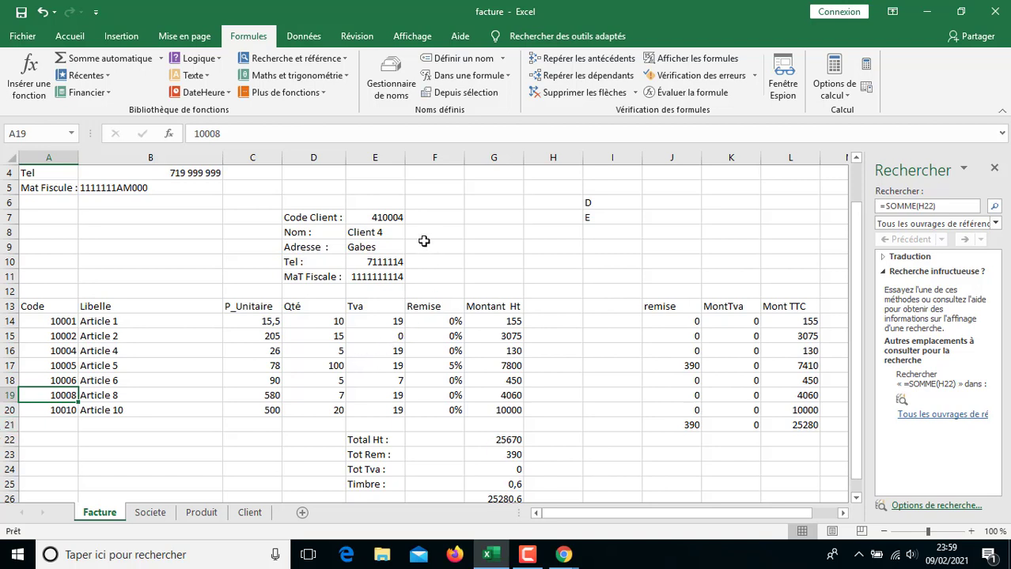
left_click(221, 133)
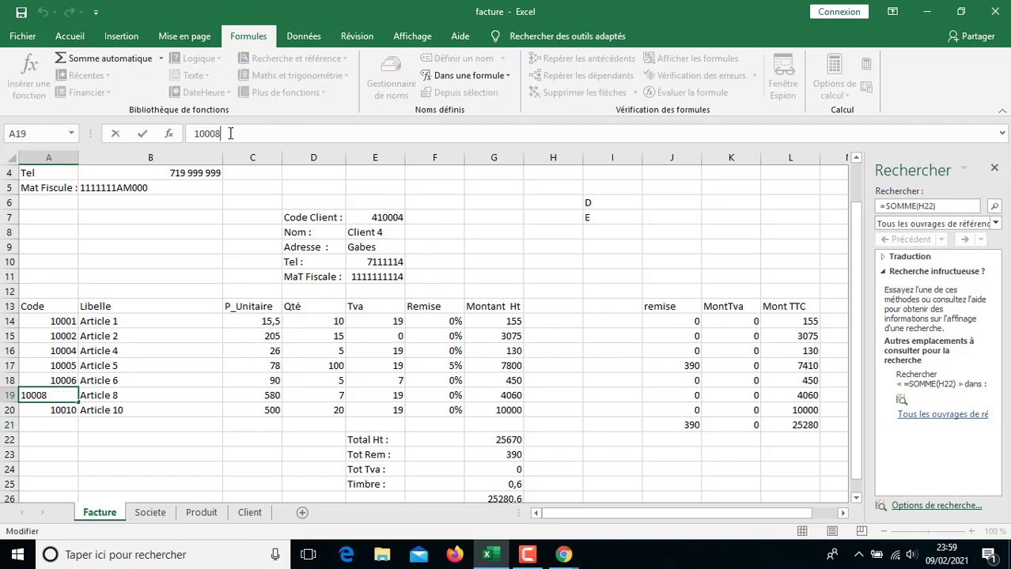
key("BackSpace")
type("7")
key("Return")
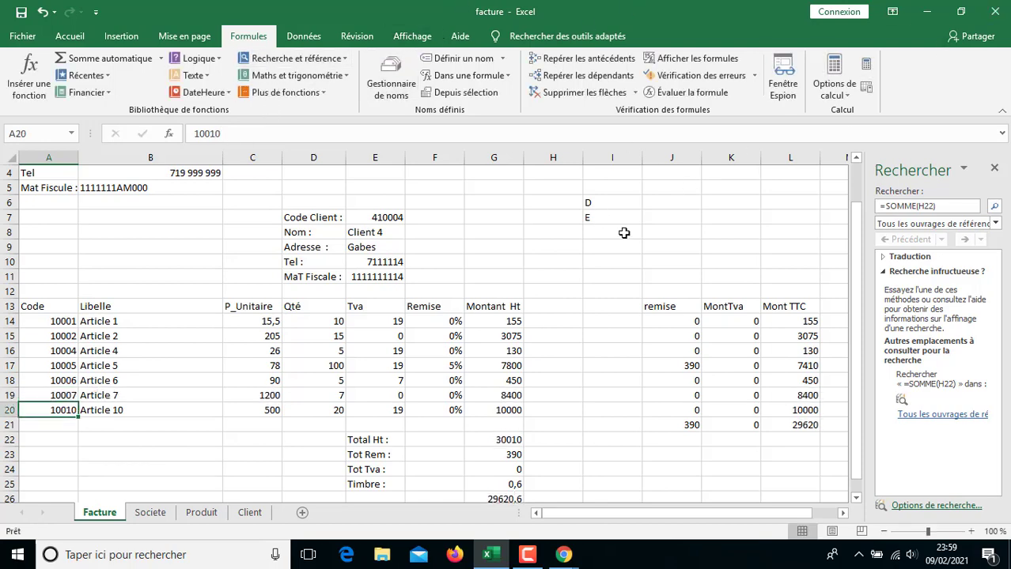
scroll(522, 265, "up", 1)
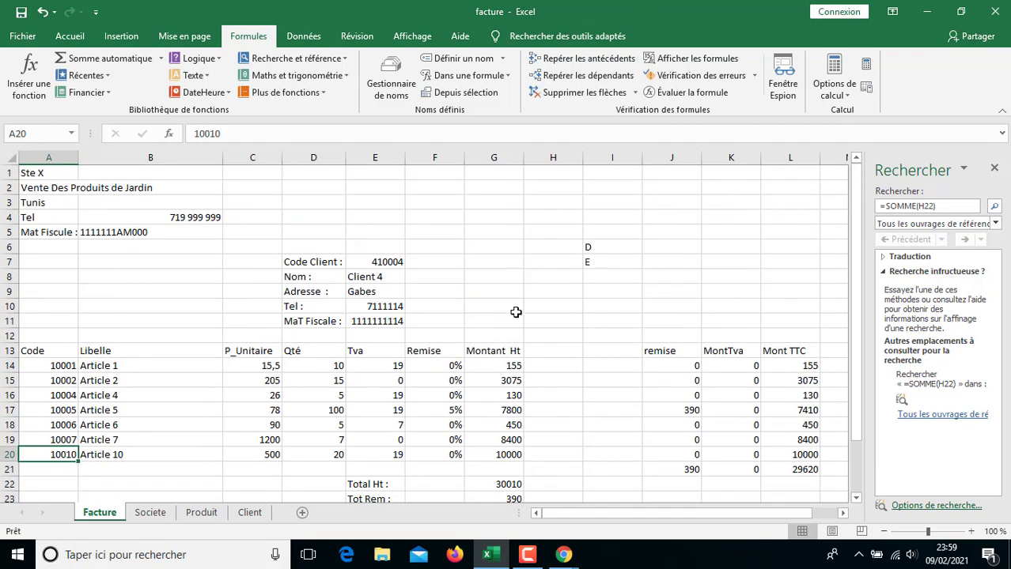
scroll(350, 313, "down", 3)
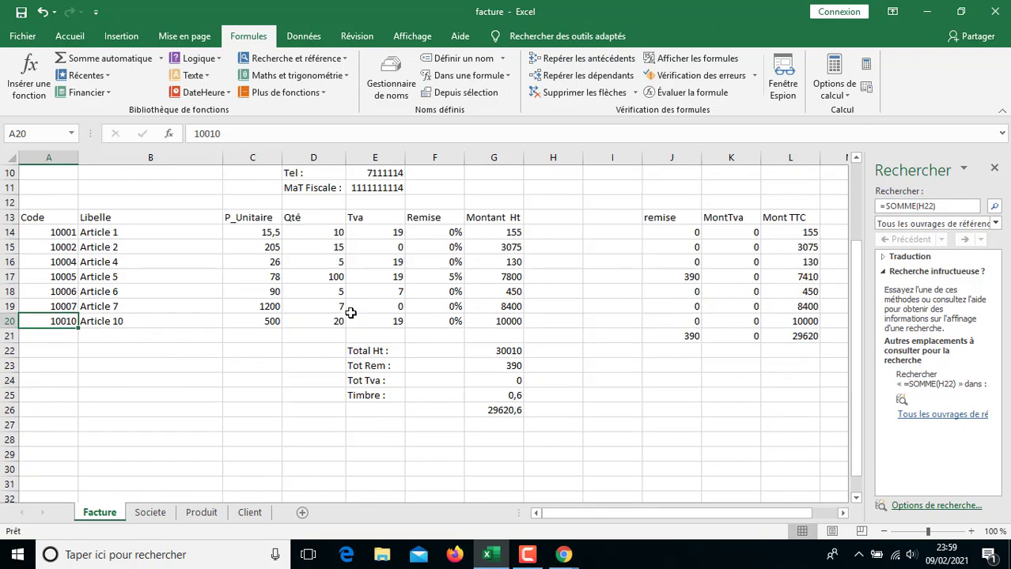
scroll(350, 313, "down", 1)
- Merge cells A1 and B1 holding the company name, keeping only the upper-left value
scroll(348, 317, "up", 4)
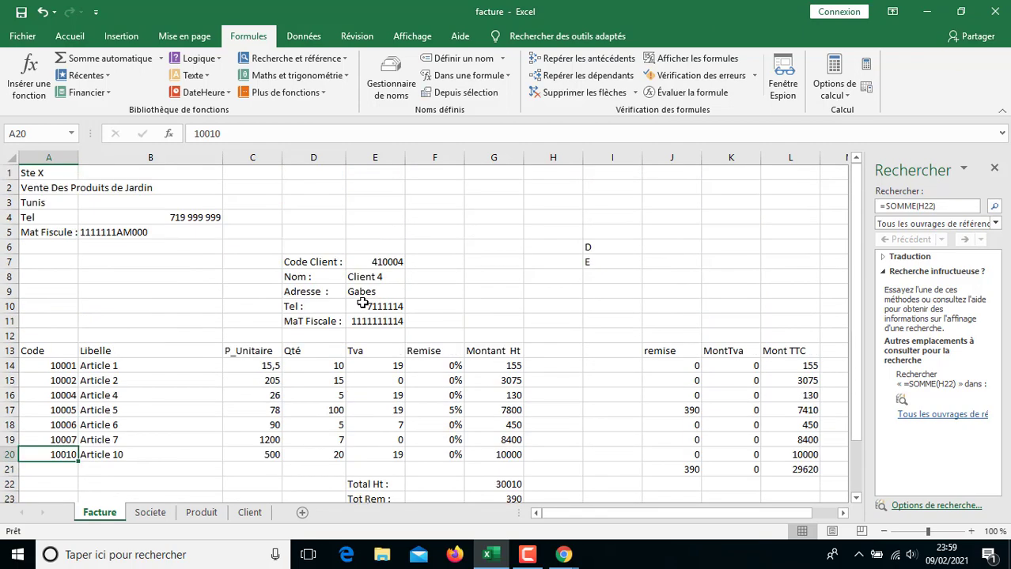
left_click(38, 174)
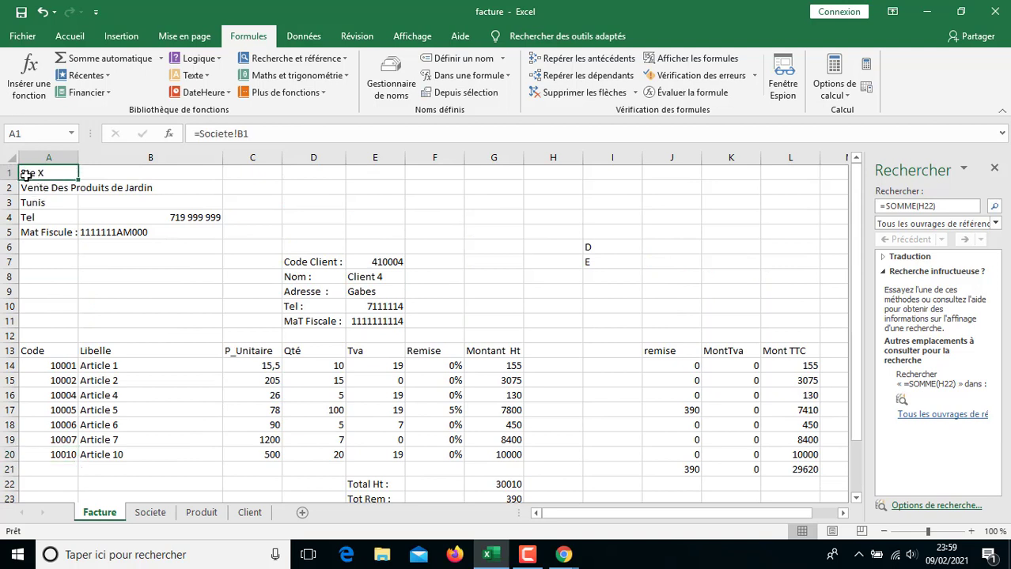
key("shift+Right")
key("shift+Right")
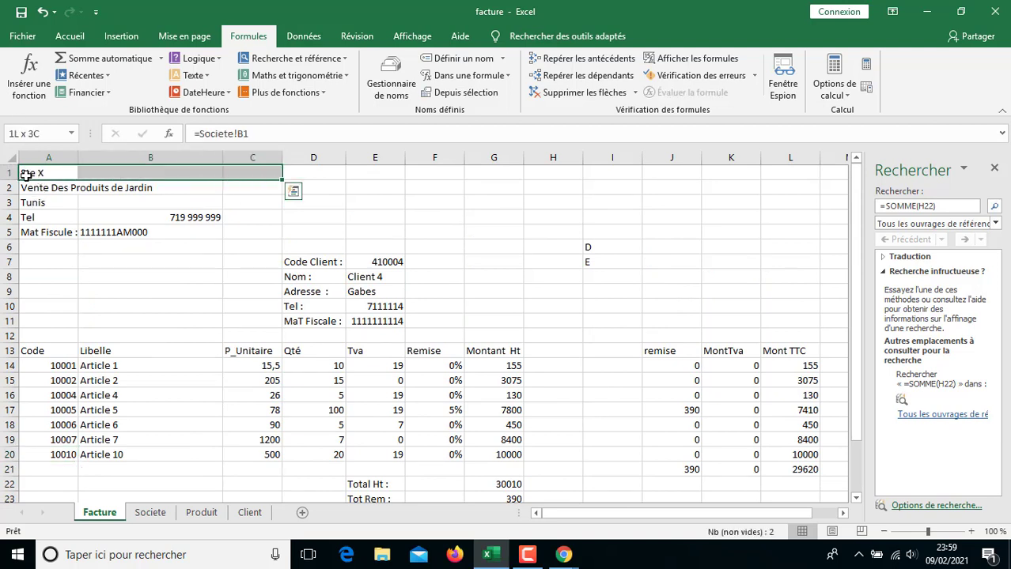
key("shift+Left")
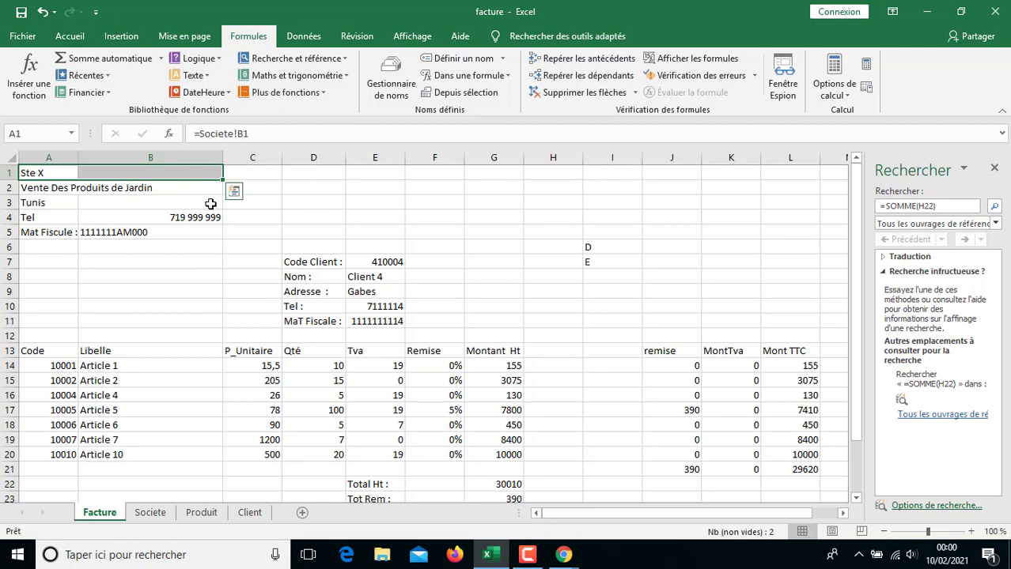
right_click(163, 171)
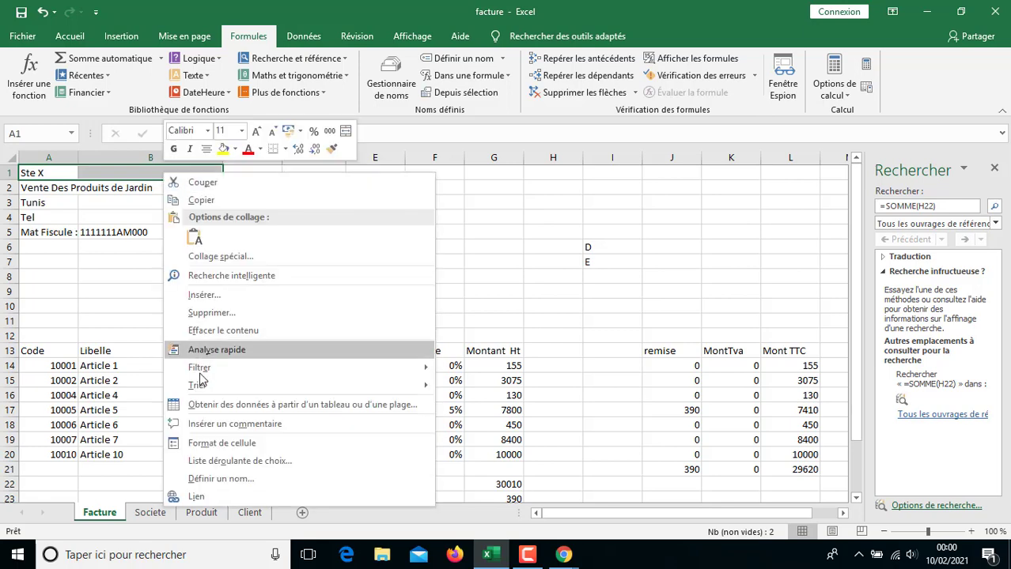
left_click(224, 448)
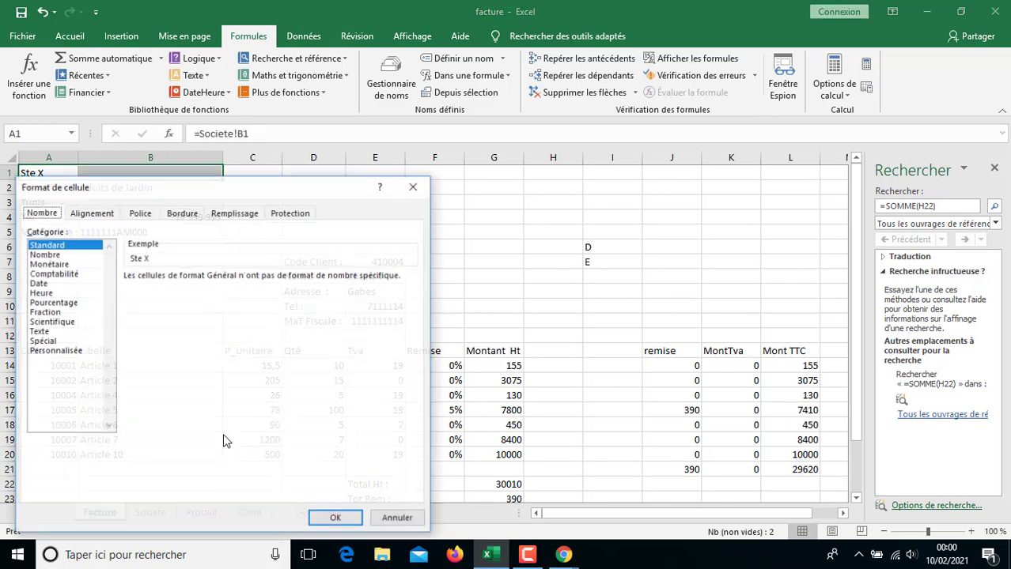
left_click(80, 215)
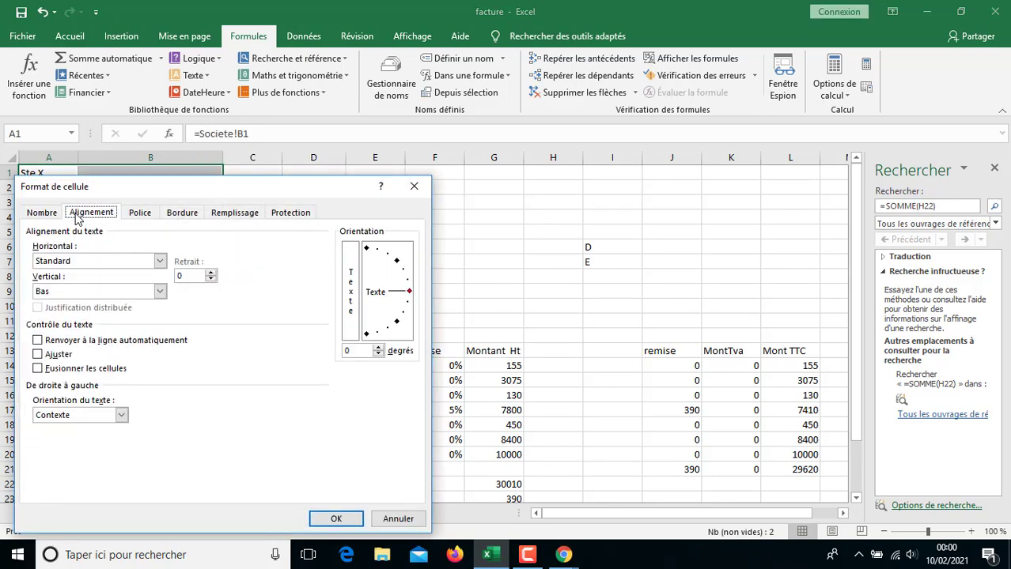
left_click(81, 369)
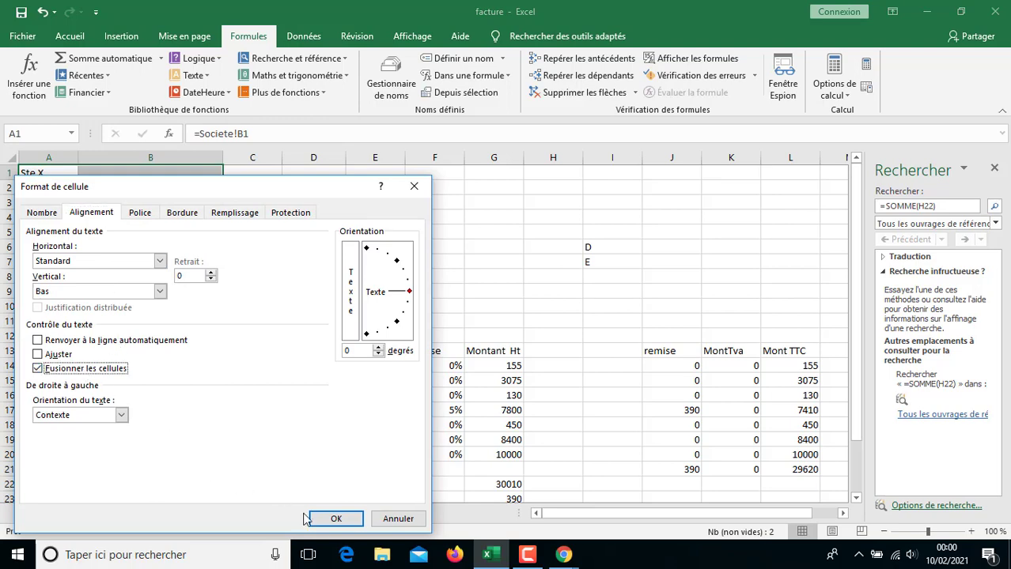
left_click(335, 519)
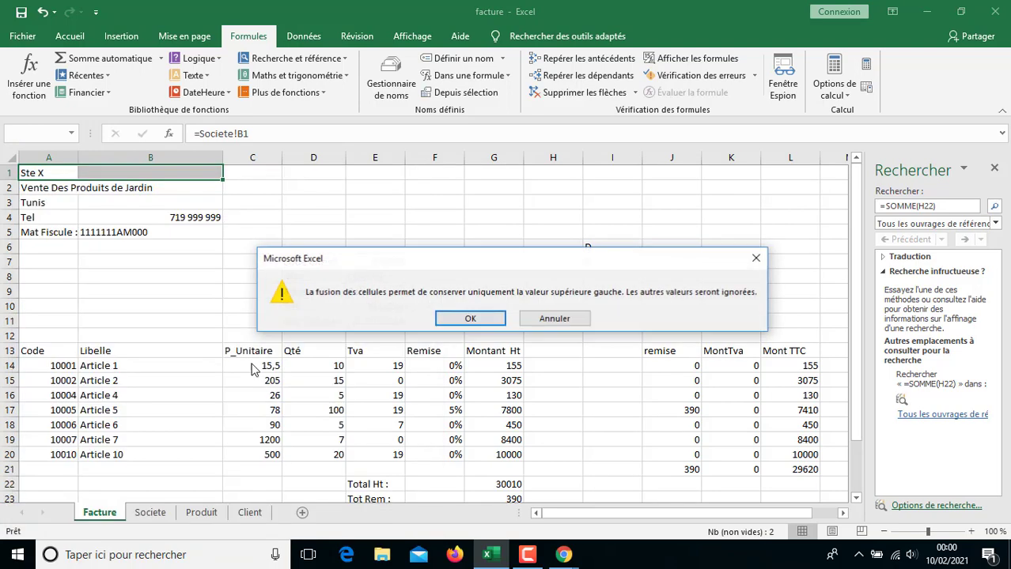
left_click(442, 323)
left_click(444, 321)
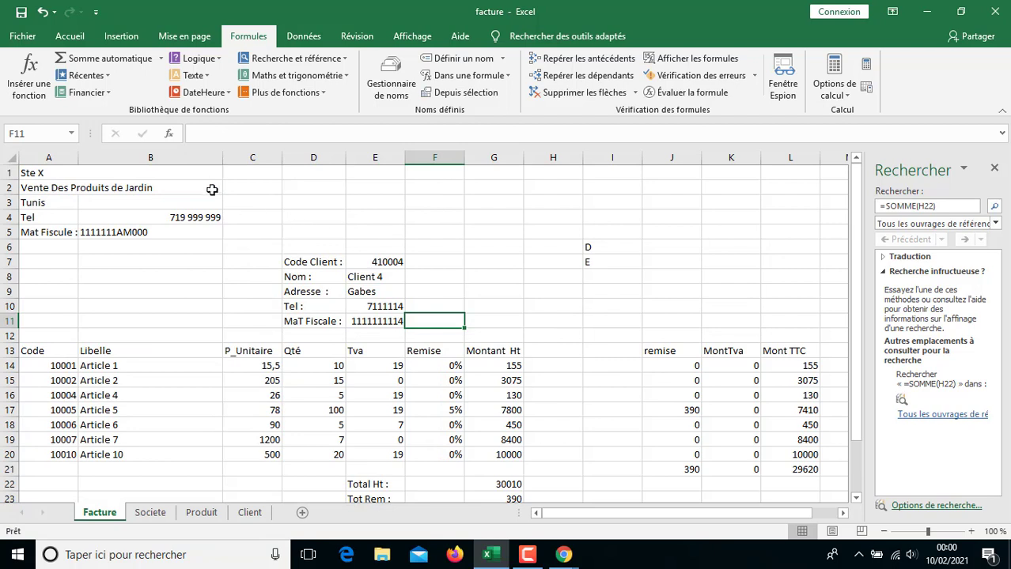
- Centre the merged company name in A1 both horizontally and vertically
left_click(138, 178)
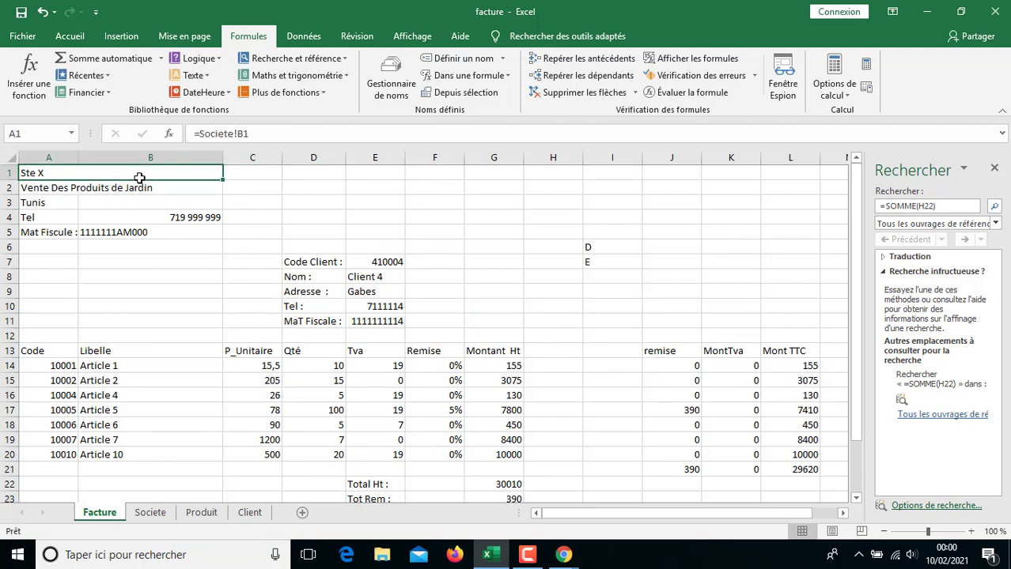
right_click(182, 173)
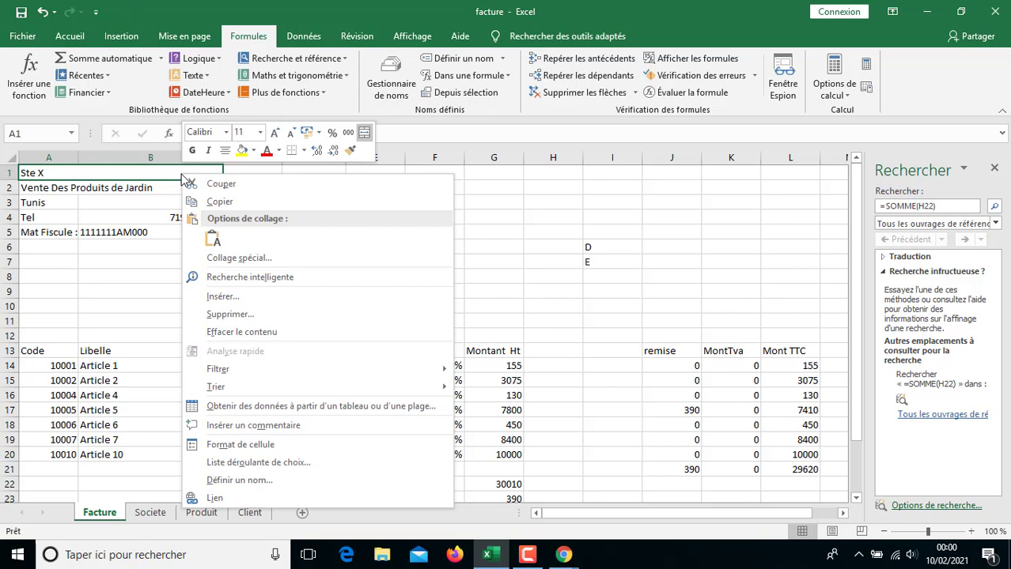
left_click(241, 447)
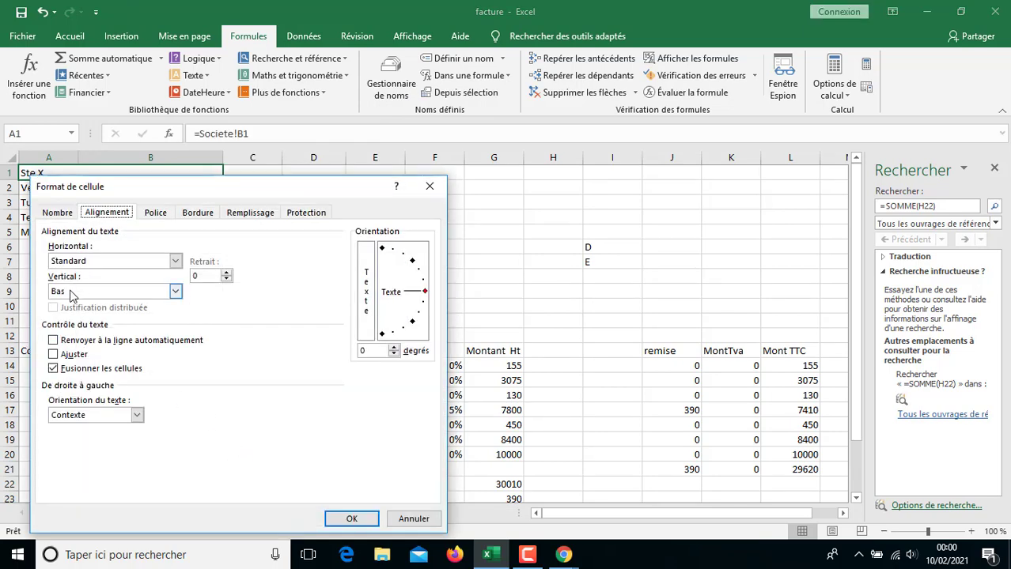
left_click(75, 294)
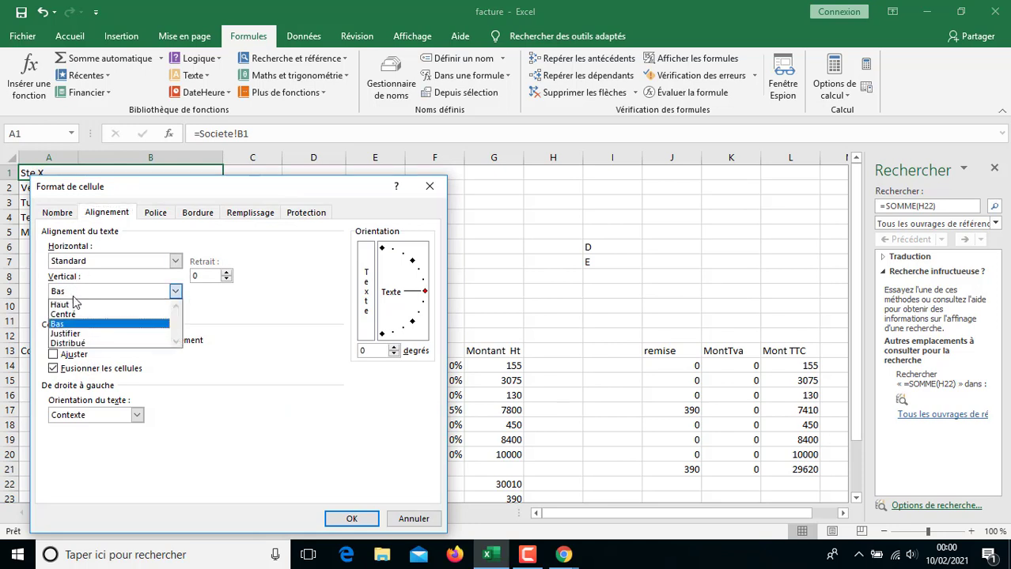
left_click(64, 315)
left_click(84, 262)
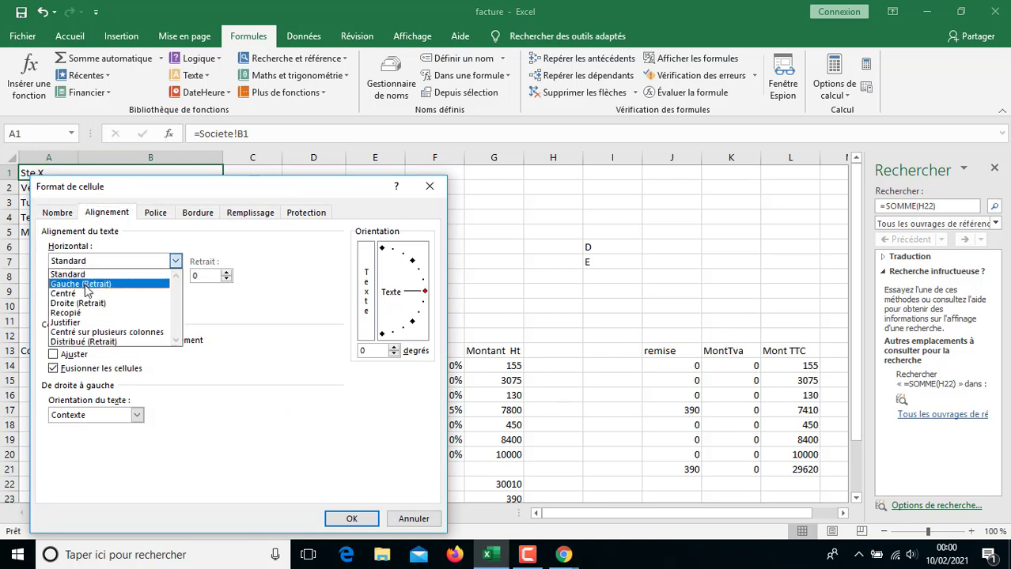
left_click(83, 294)
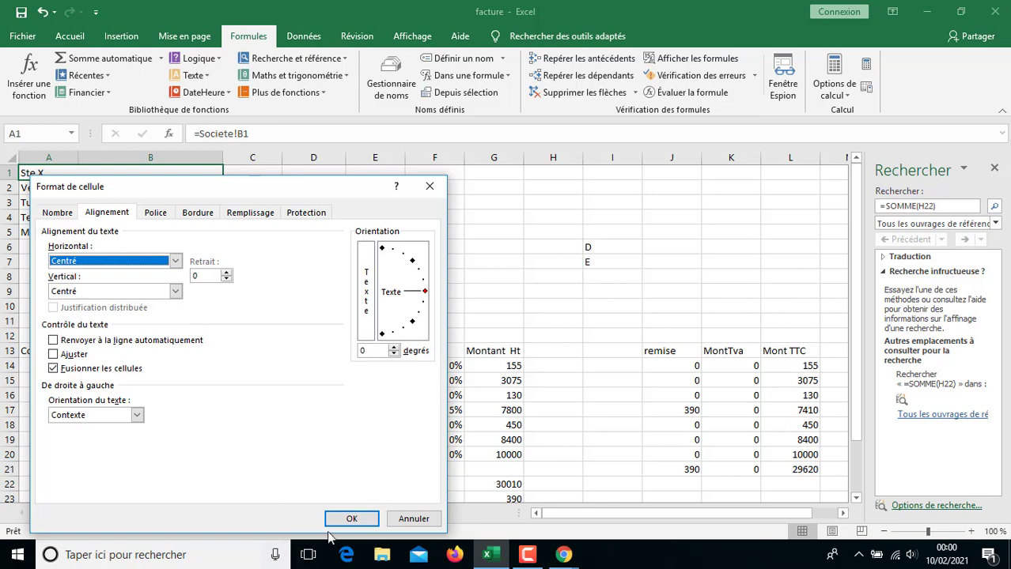
left_click(348, 520)
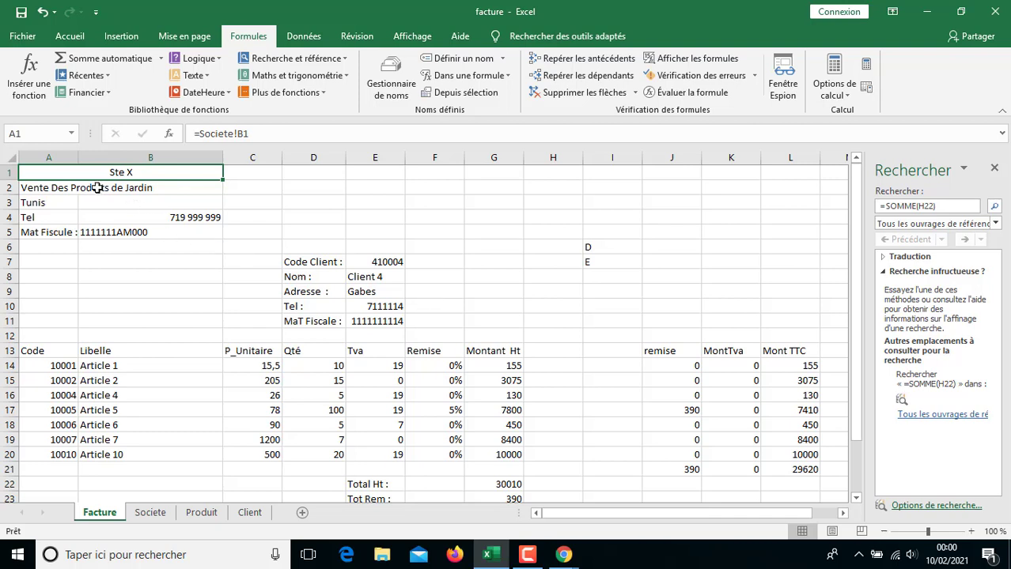
left_click(61, 191)
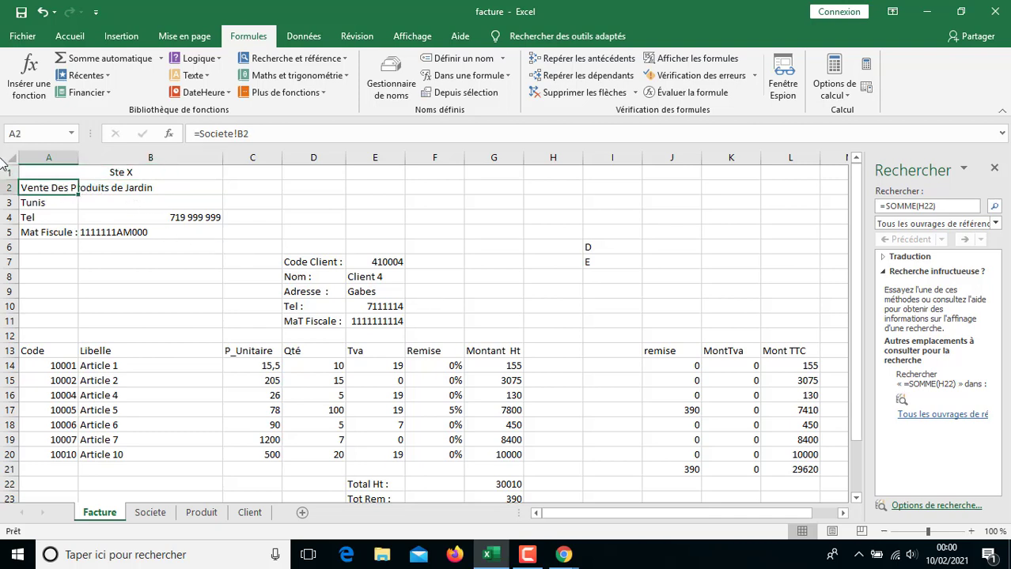
key("shift+Right")
key("shift+Right")
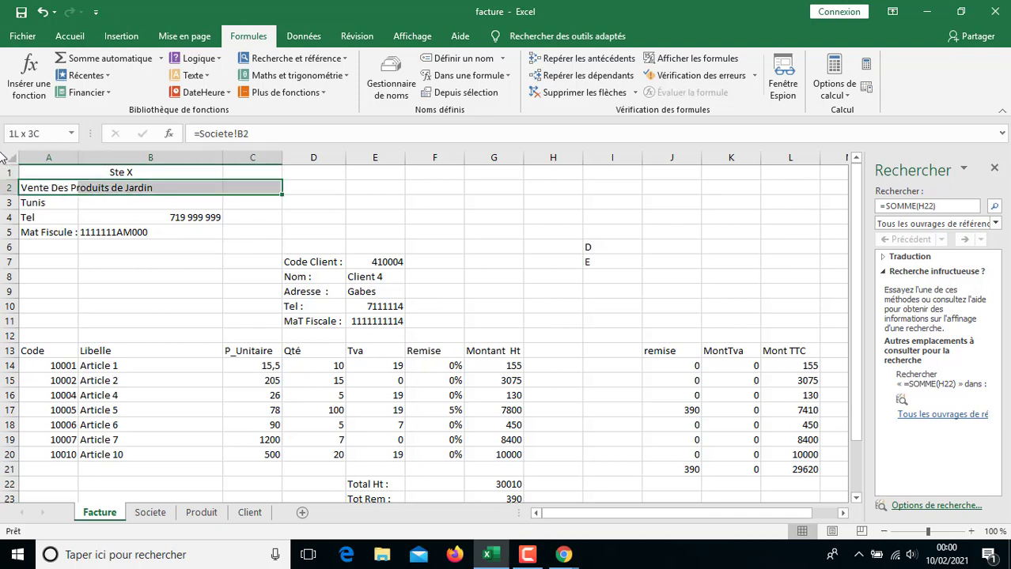
key("shift+Left")
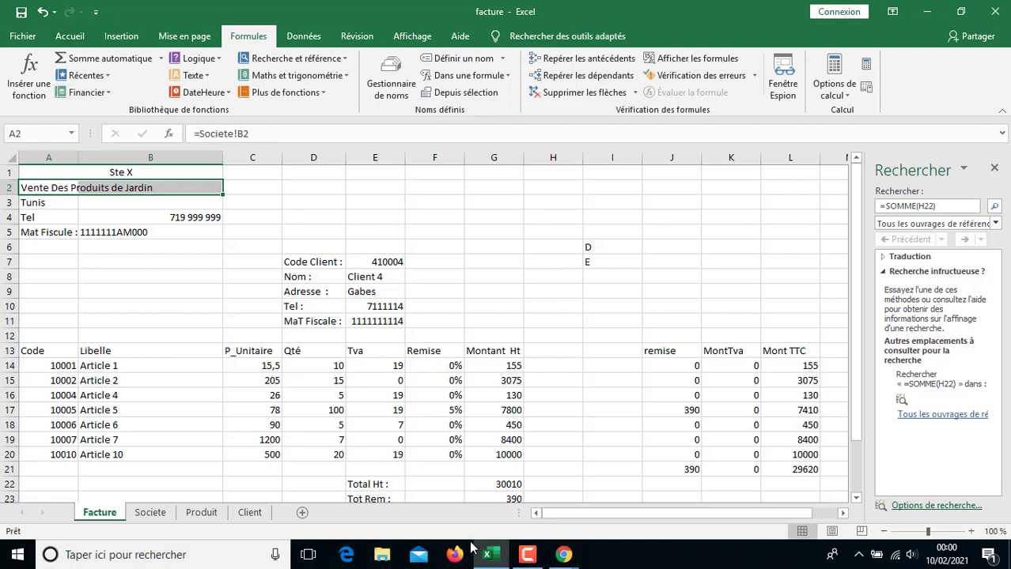
left_click(526, 555)
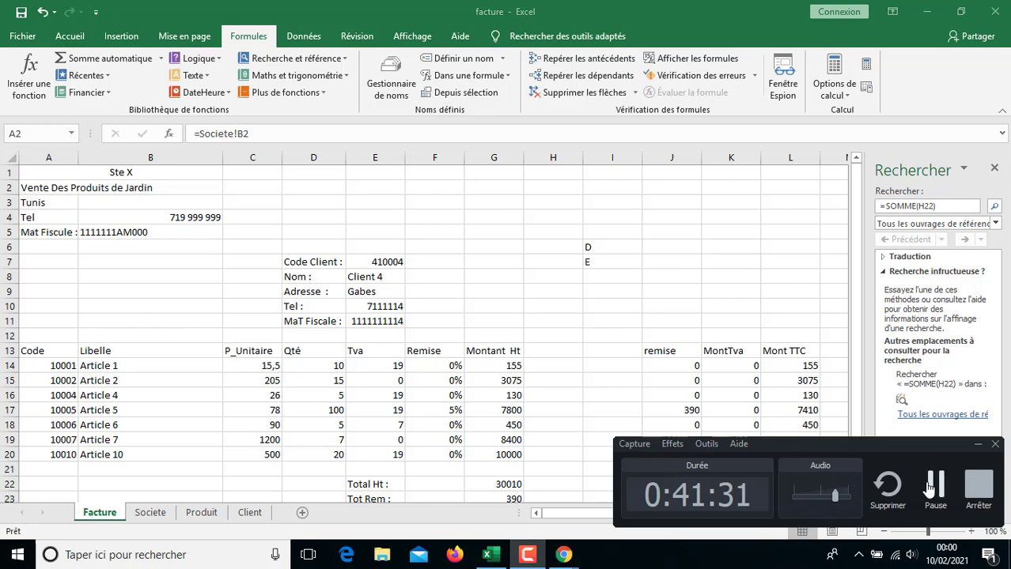
left_click(933, 486)
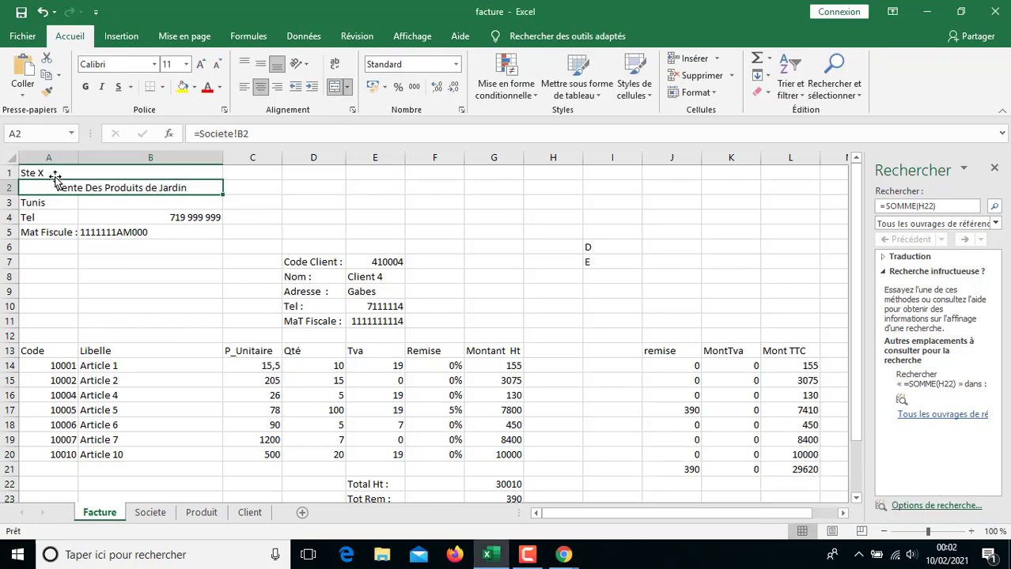
- Merge and centre the company name across A1:B1 and the city across A3:B3
left_click_drag(55, 176, 150, 173)
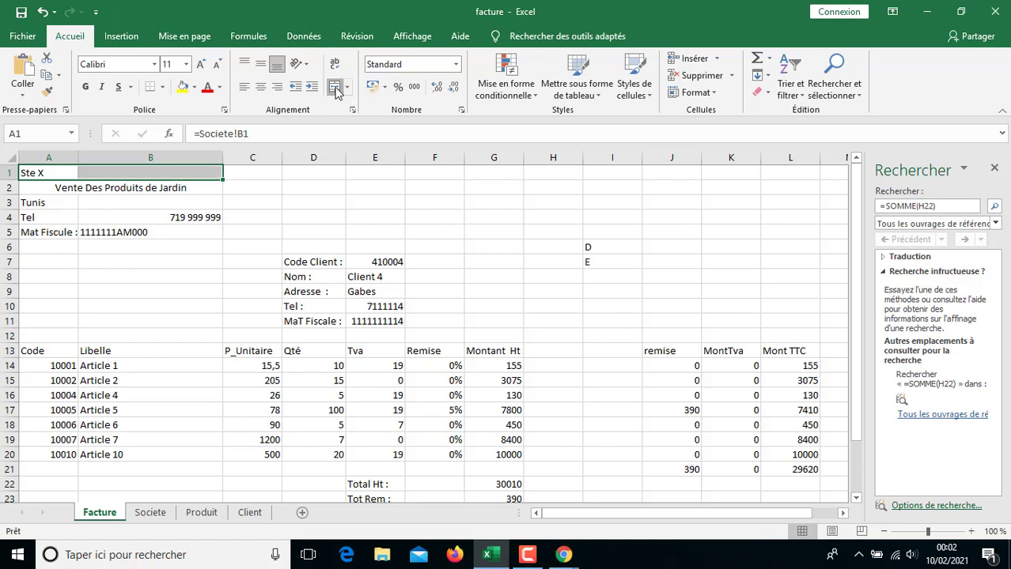
left_click(338, 88)
left_click(164, 191)
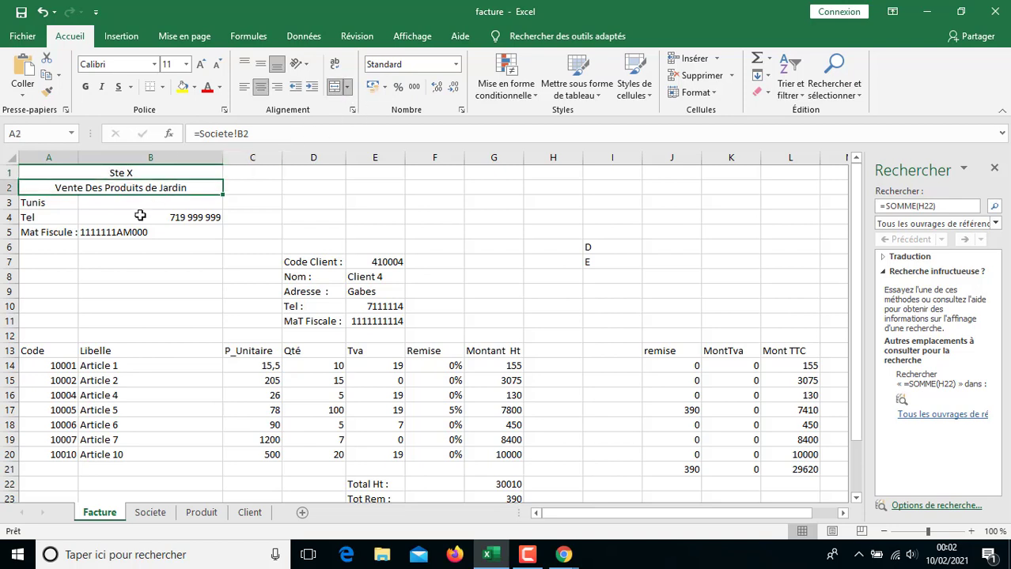
left_click_drag(90, 207, 20, 216)
left_click(335, 87)
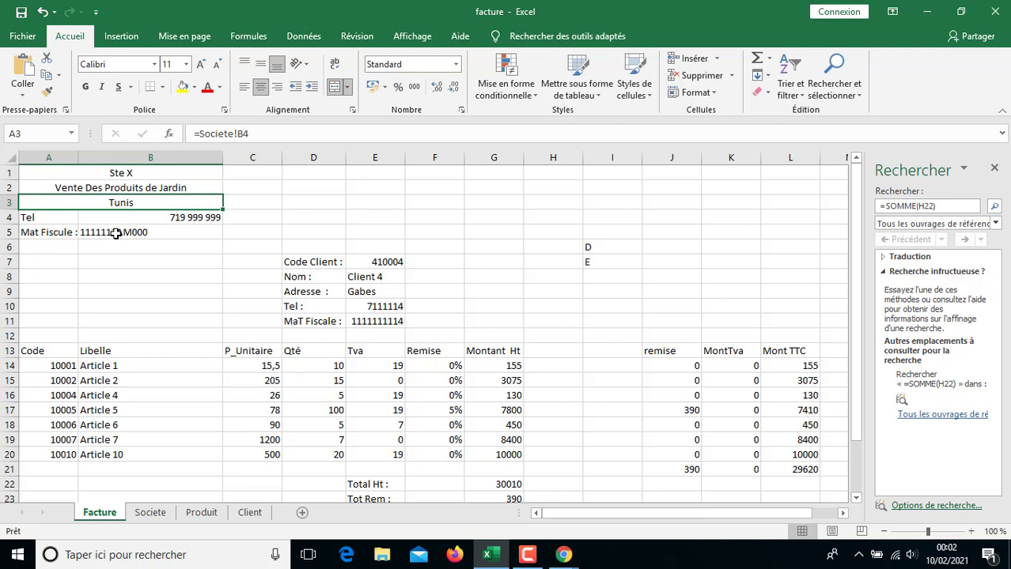
- Format the company name in A1 with font size 18 and the Times New Roman font
left_click(130, 176)
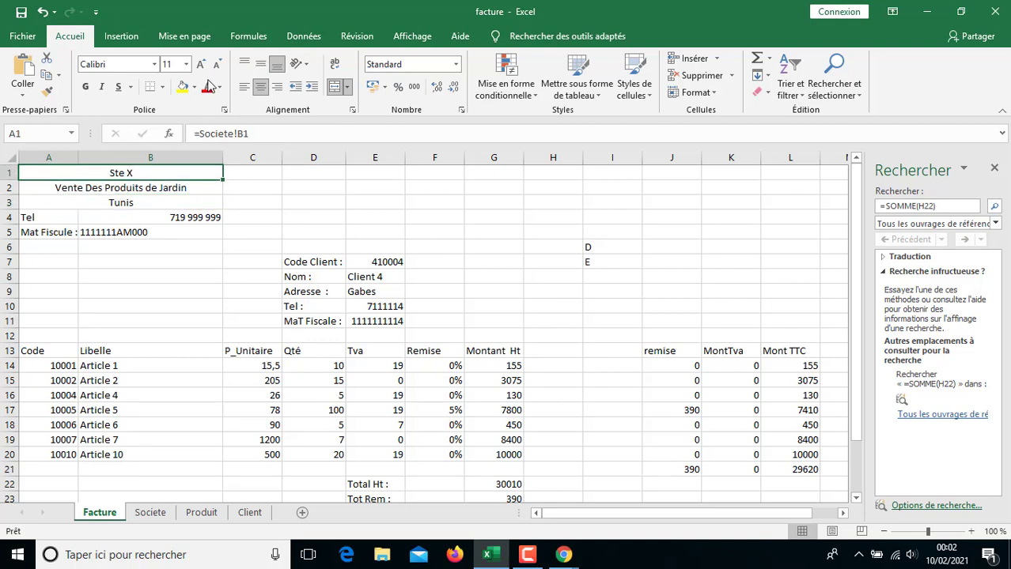
left_click(186, 64)
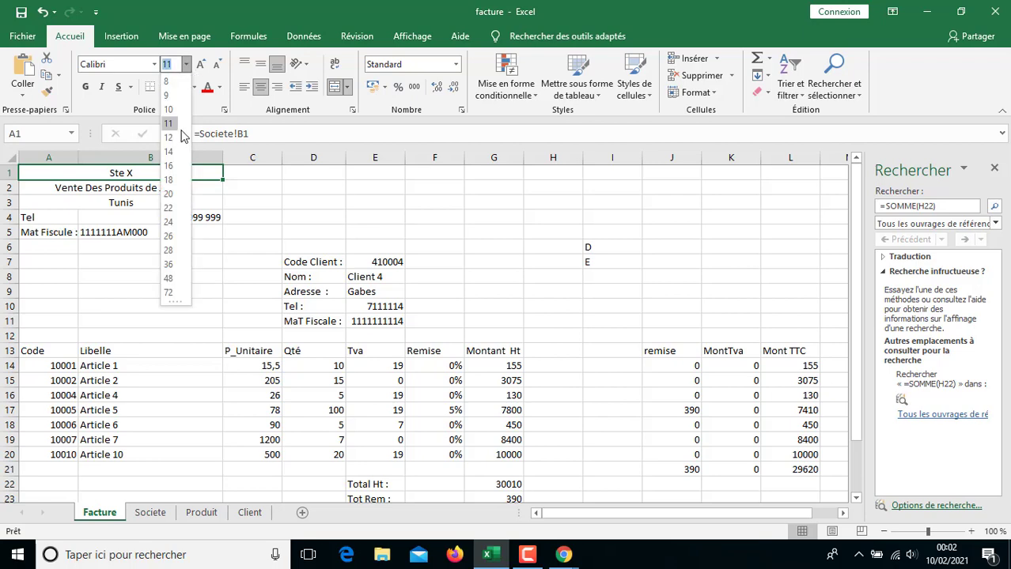
left_click(168, 181)
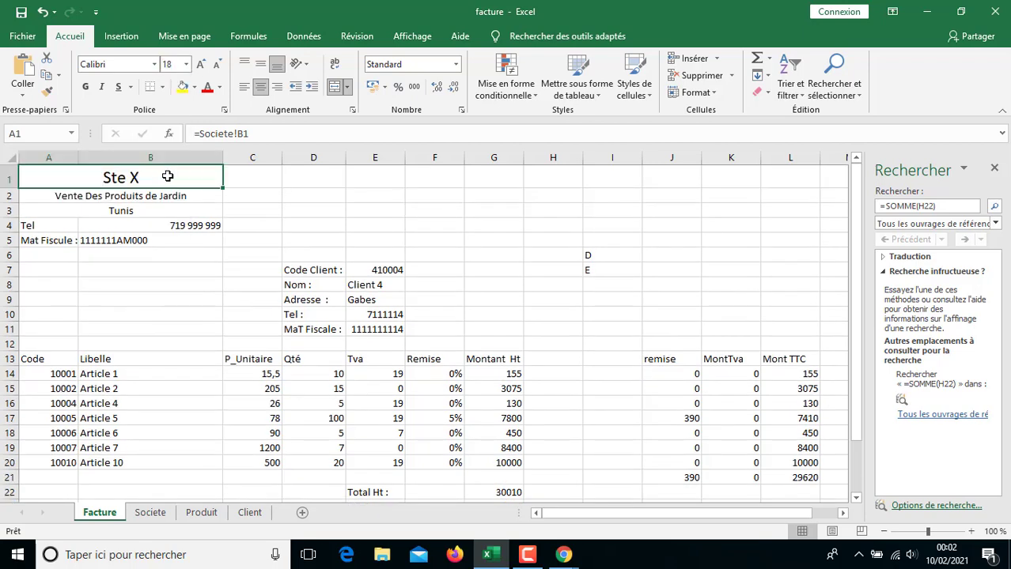
left_click(154, 64)
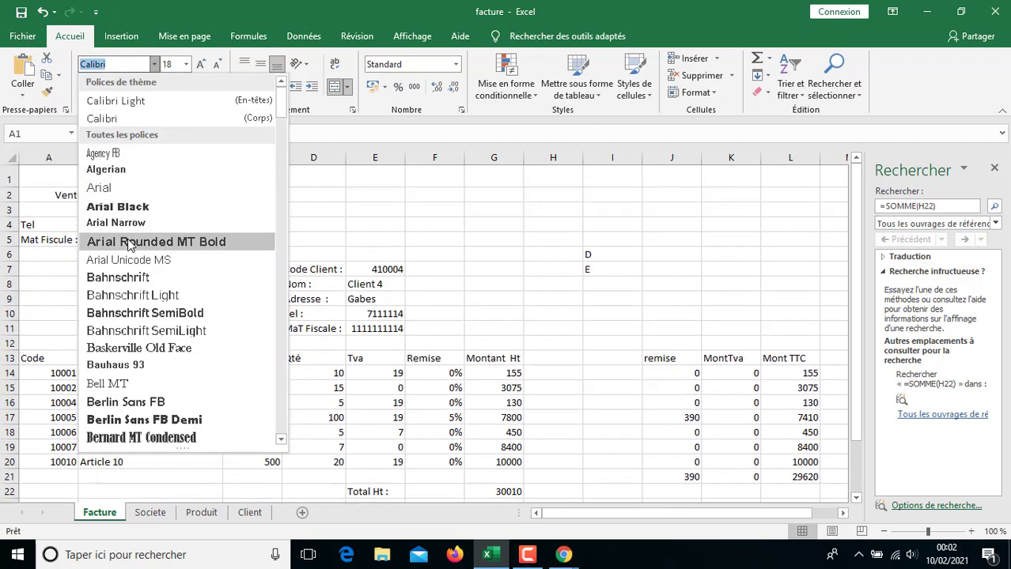
type("t")
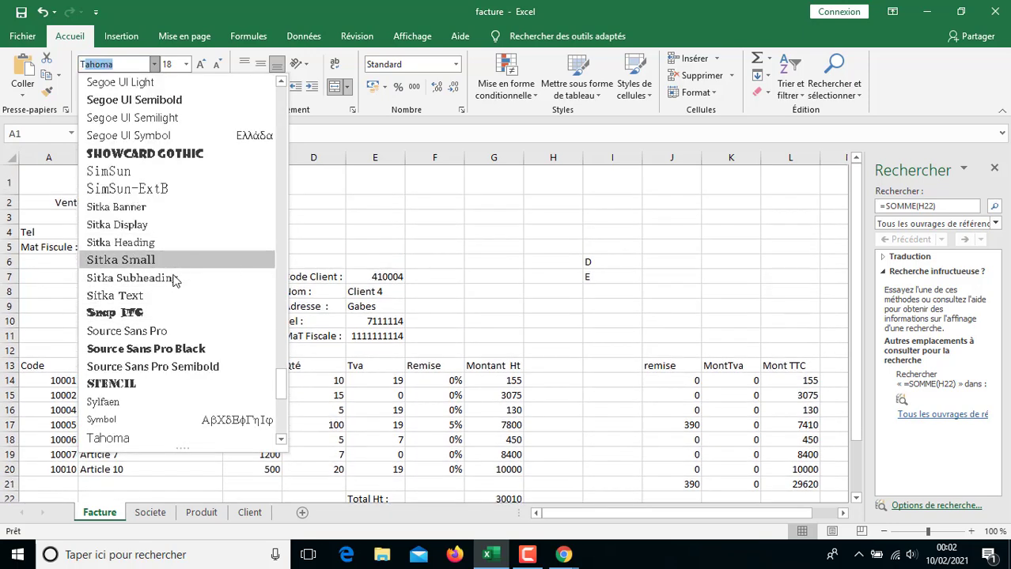
scroll(190, 294, "down", 3)
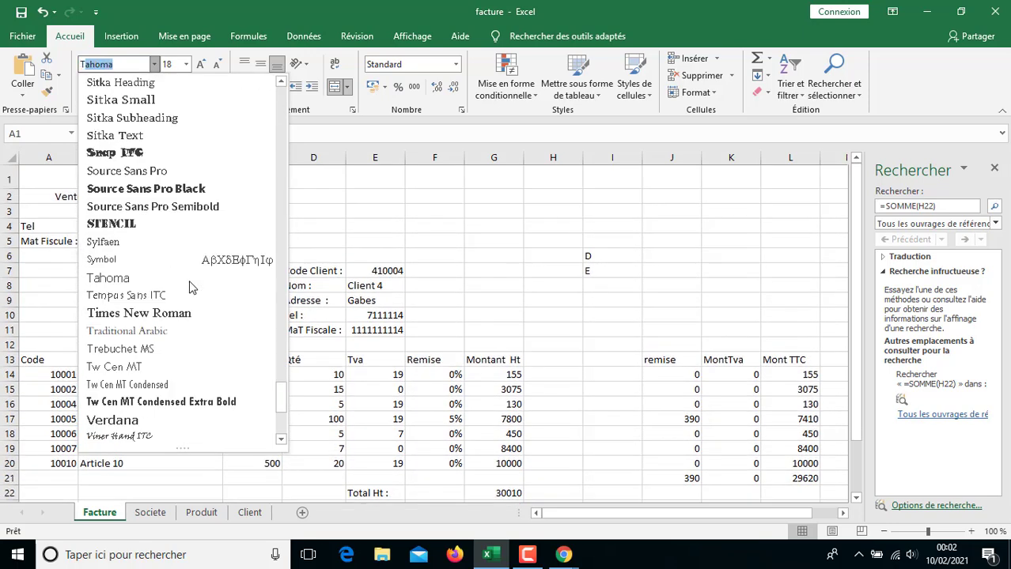
left_click(158, 315)
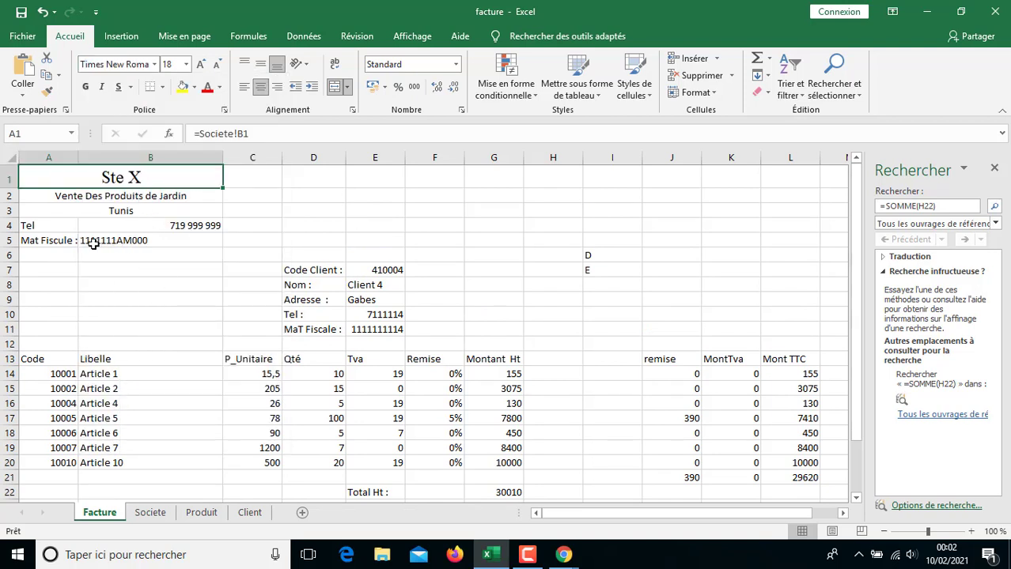
- Add the invoice date line with "Tunis le :" in E1 and the current date 10/02/2021 in F1
left_click(483, 194)
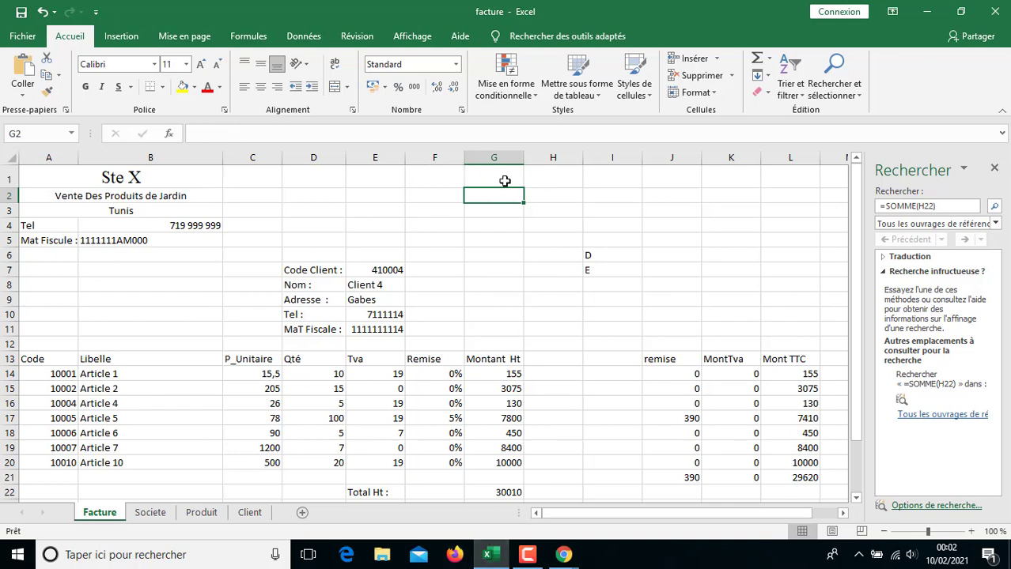
left_click(504, 180)
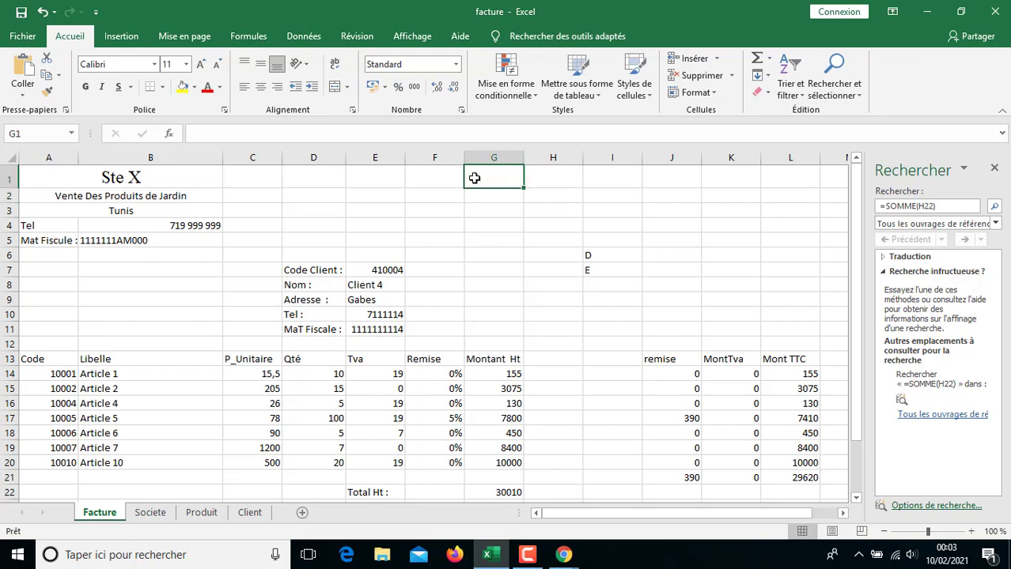
left_click(373, 179)
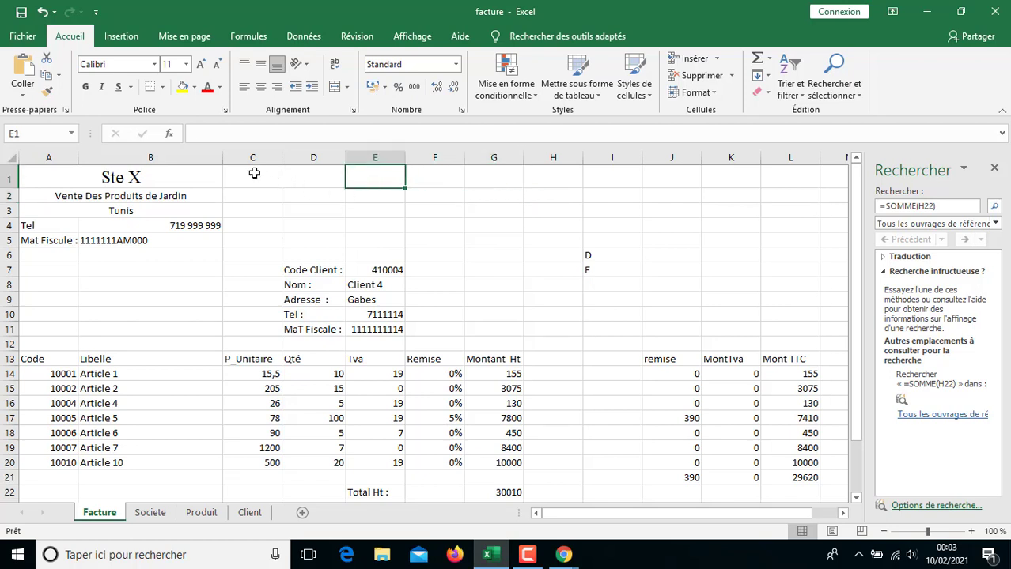
type("Tunis")
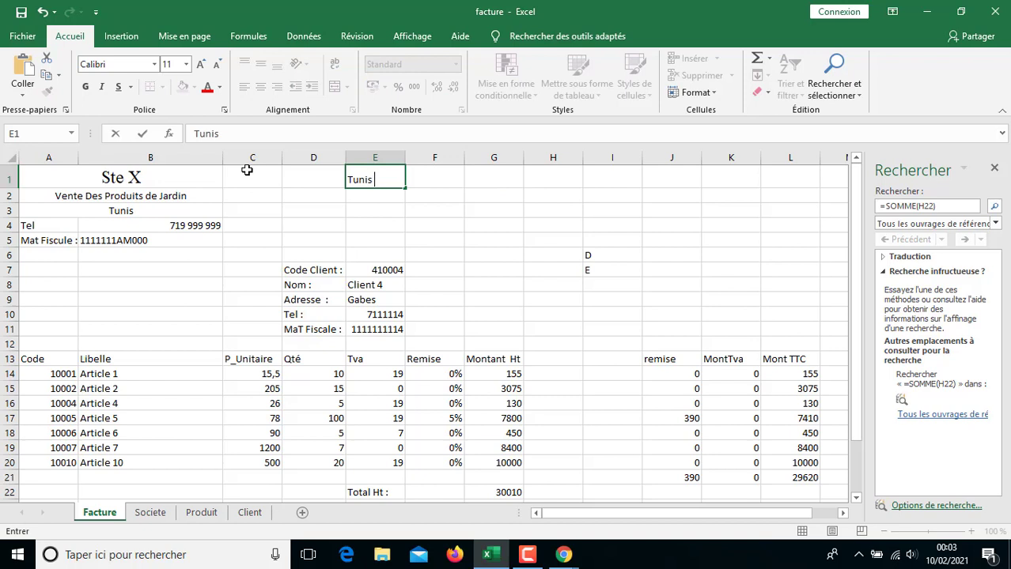
type(" le :")
left_click(436, 178)
key("ctrl+semicolon")
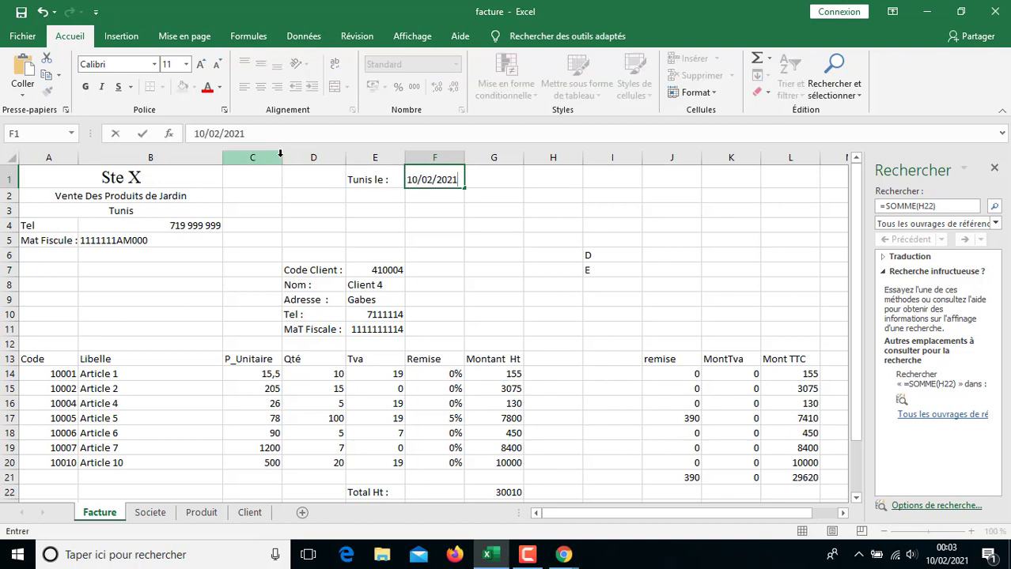
key("Return")
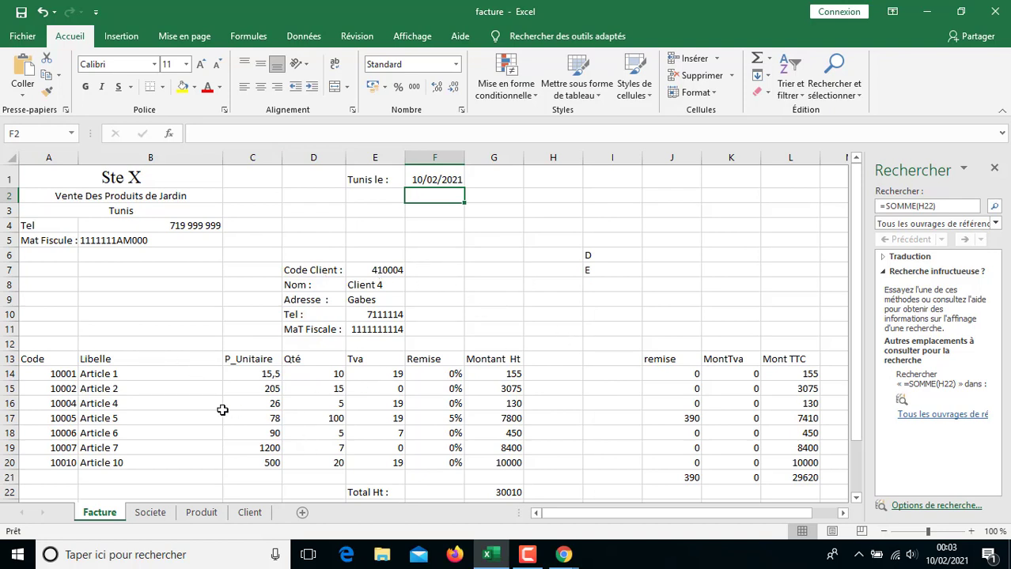
- Apply thick solid outline and inside borders to the article table in A13:G20
left_click(46, 359)
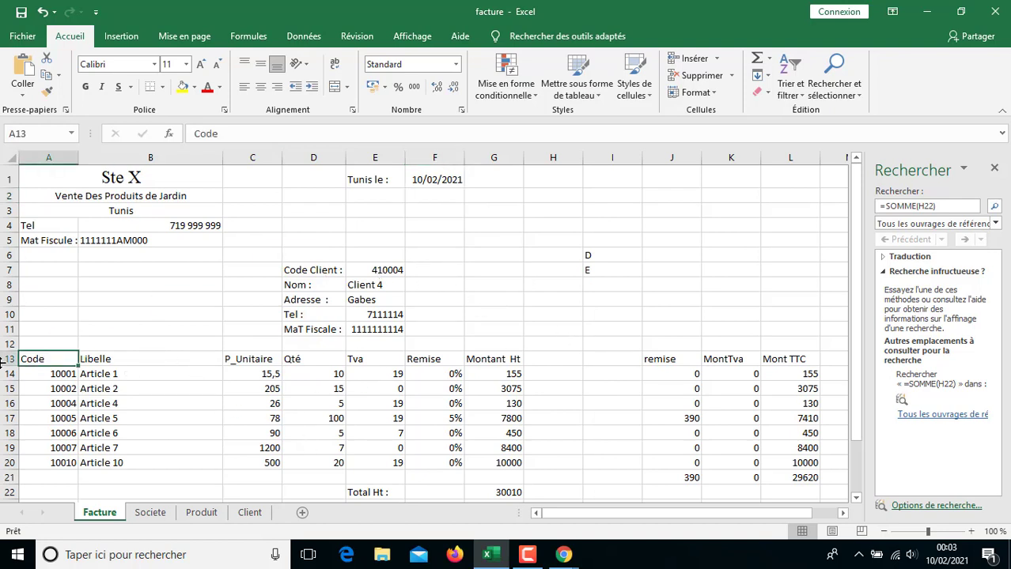
left_click_drag(46, 359, 514, 465)
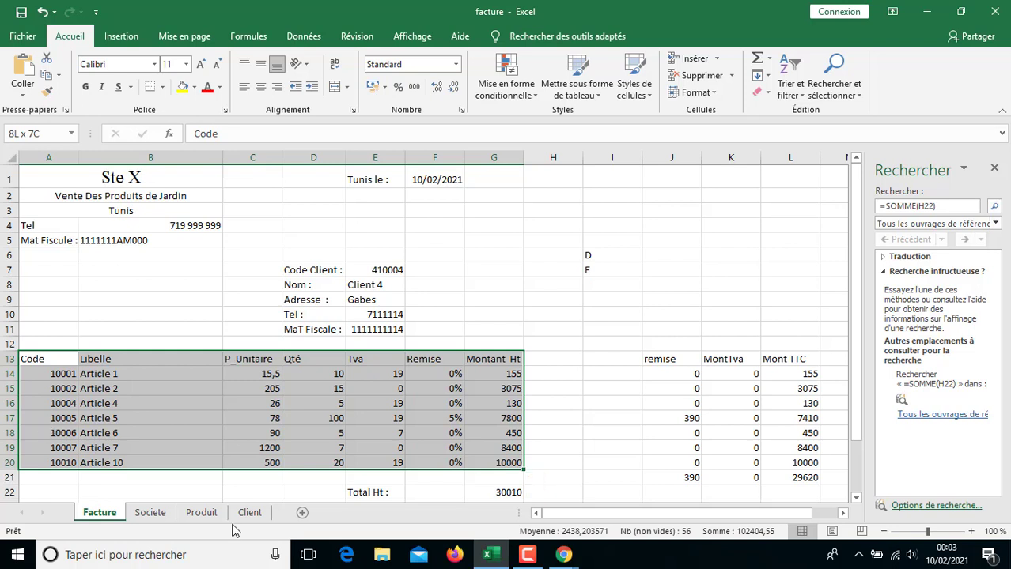
right_click(181, 396)
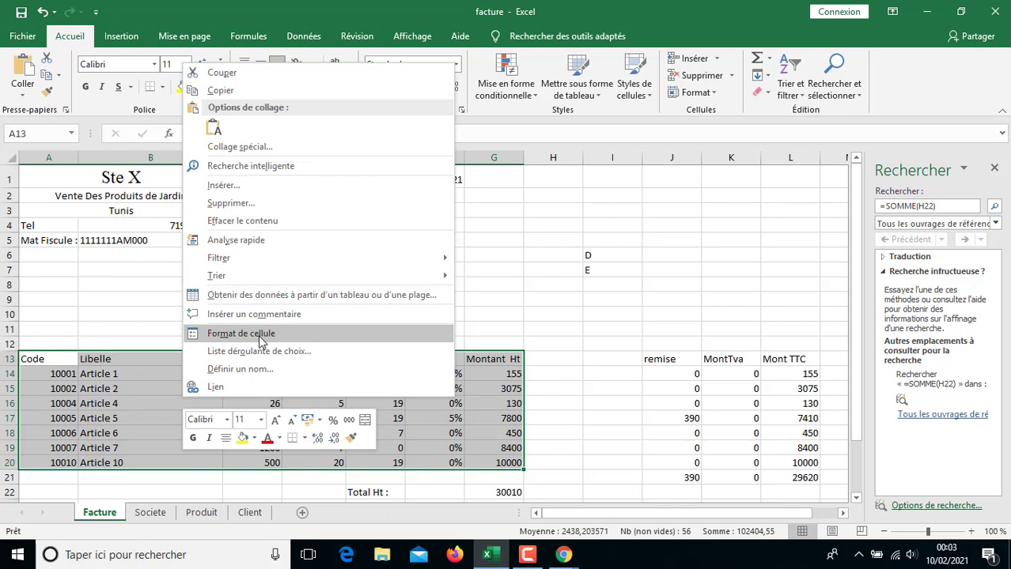
left_click(259, 340)
left_click(228, 185)
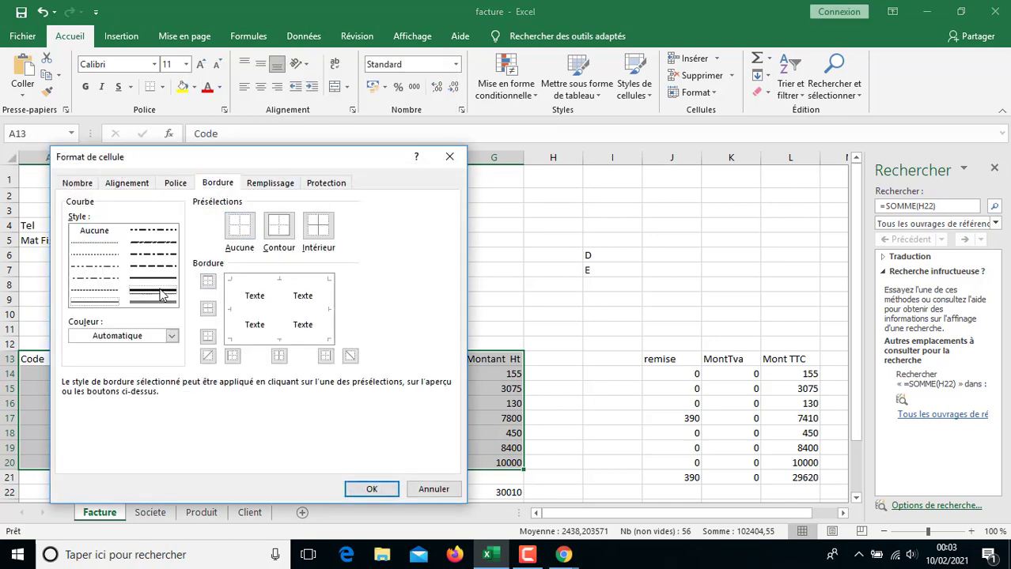
left_click(275, 239)
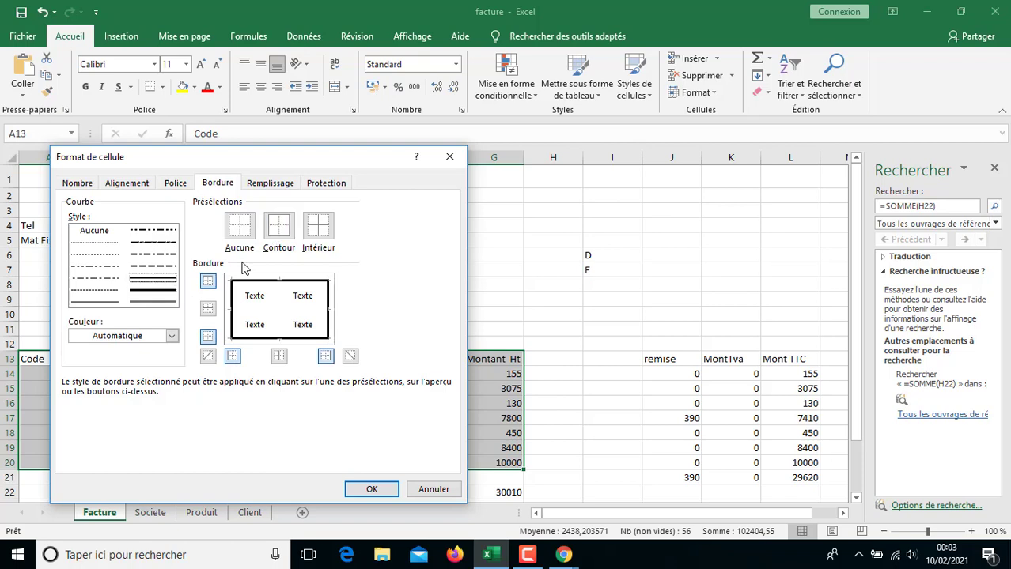
left_click(316, 230)
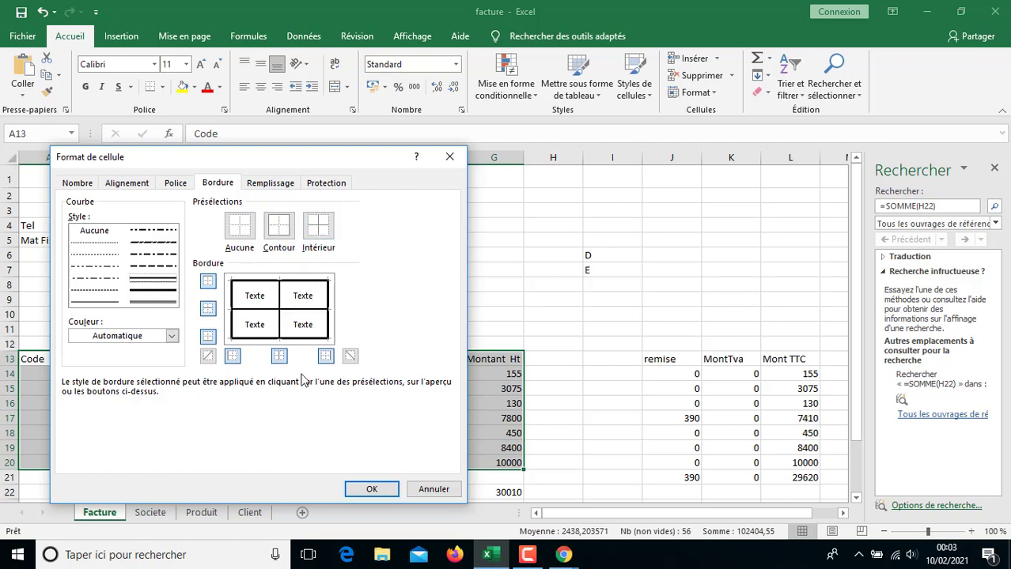
left_click(371, 489)
left_click(465, 313)
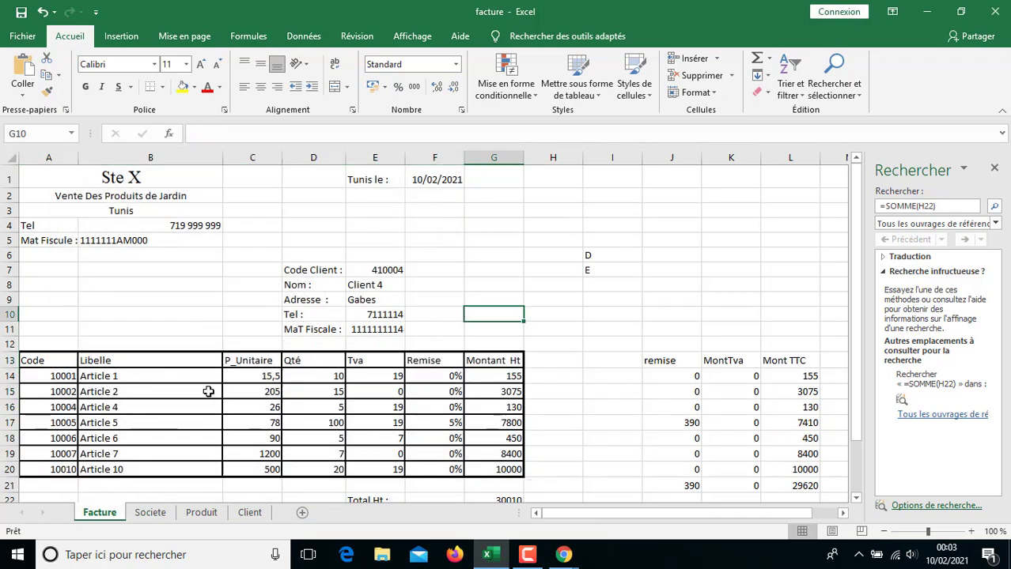
- Set the font size of the article table's header row A13:G13 to 14
left_click(35, 361)
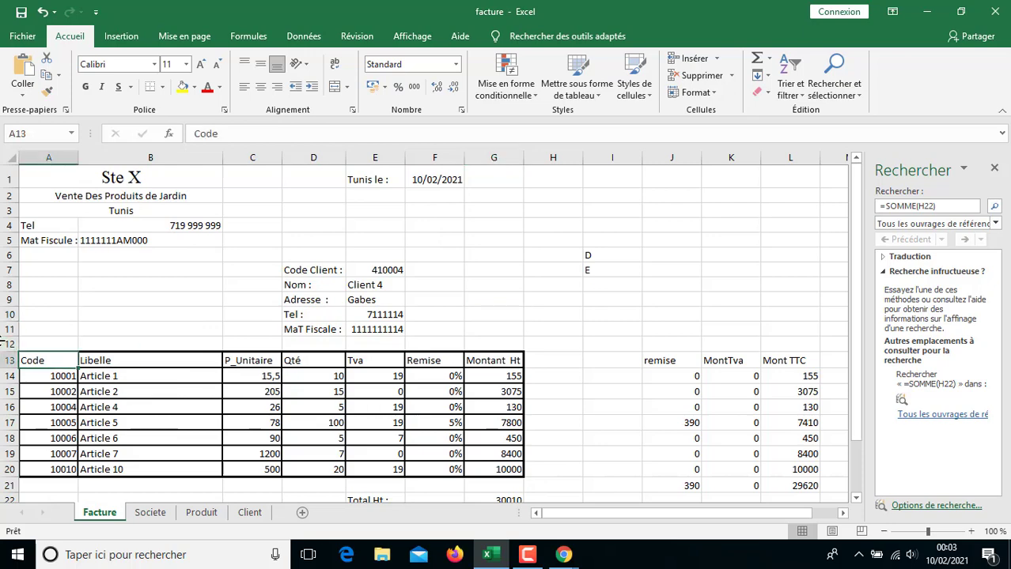
key("shift+Right")
key("shift+Right")
key("shift+Right")
key("shift+Right")
key("shift+Right")
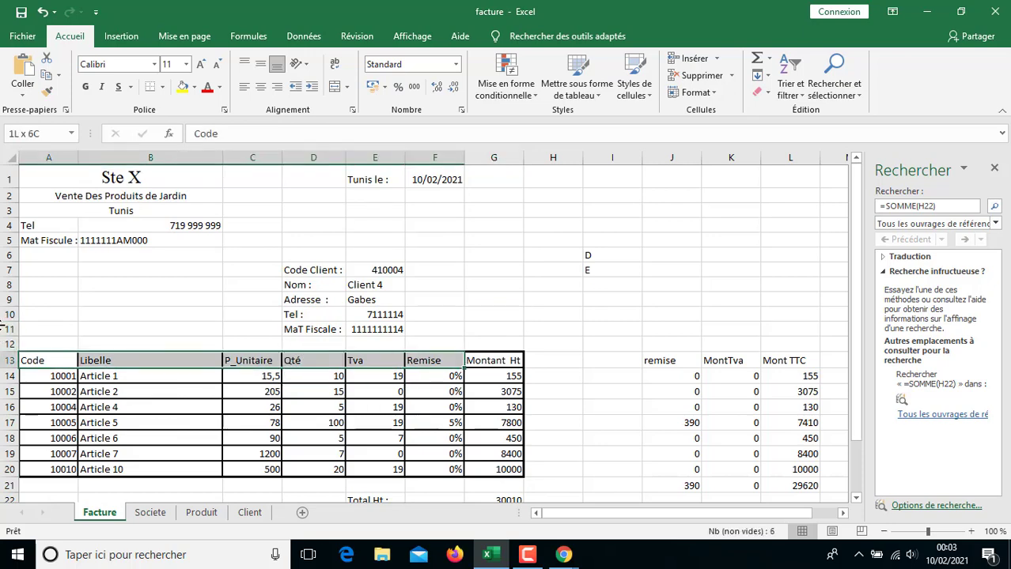
key("shift+Right")
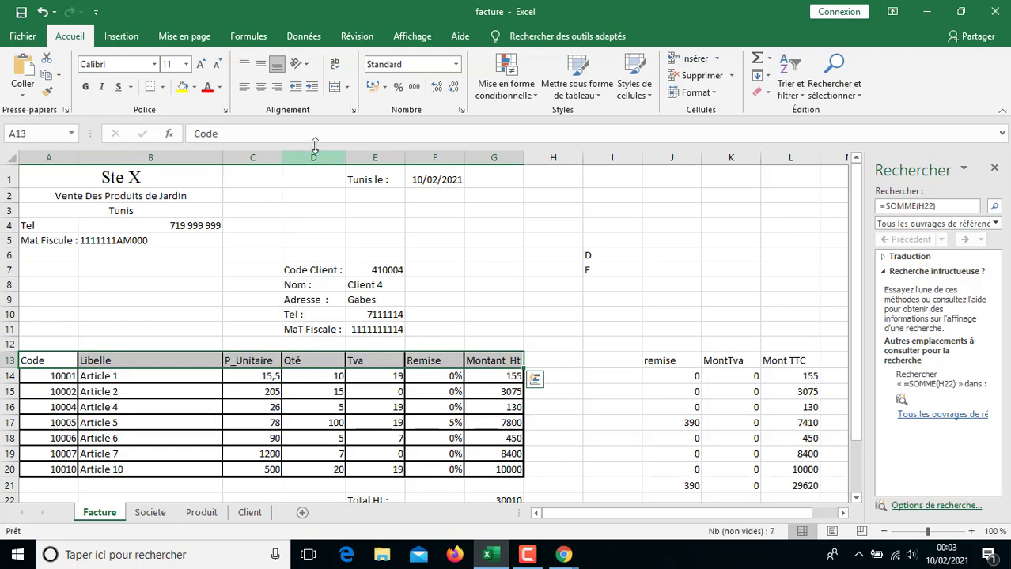
left_click(200, 64)
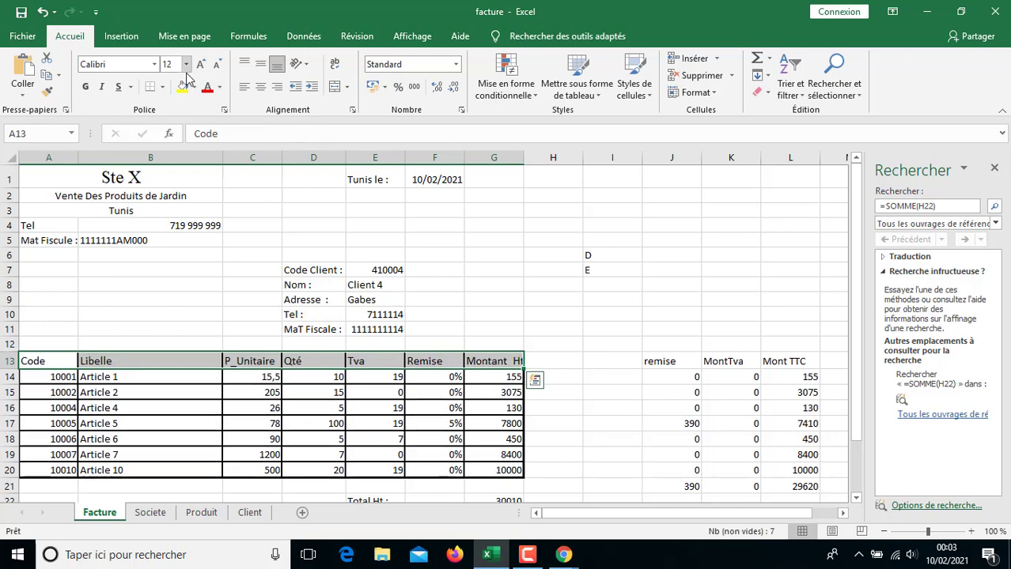
left_click(186, 64)
left_click(169, 151)
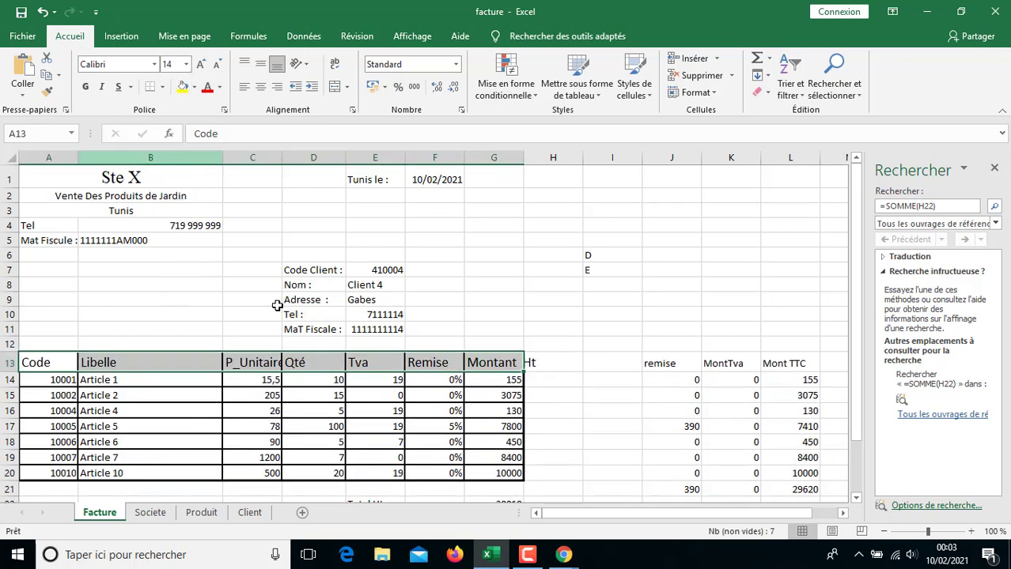
- Apply the Times New Roman font to the header row A13:G13, and slightly widen column C and narrow column F
left_click(154, 64)
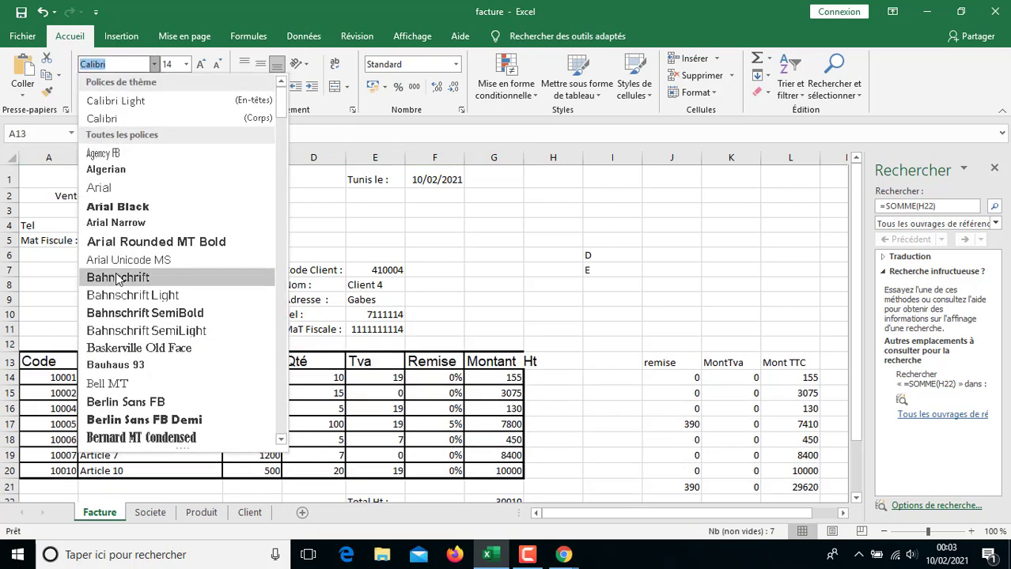
type("Tahoma")
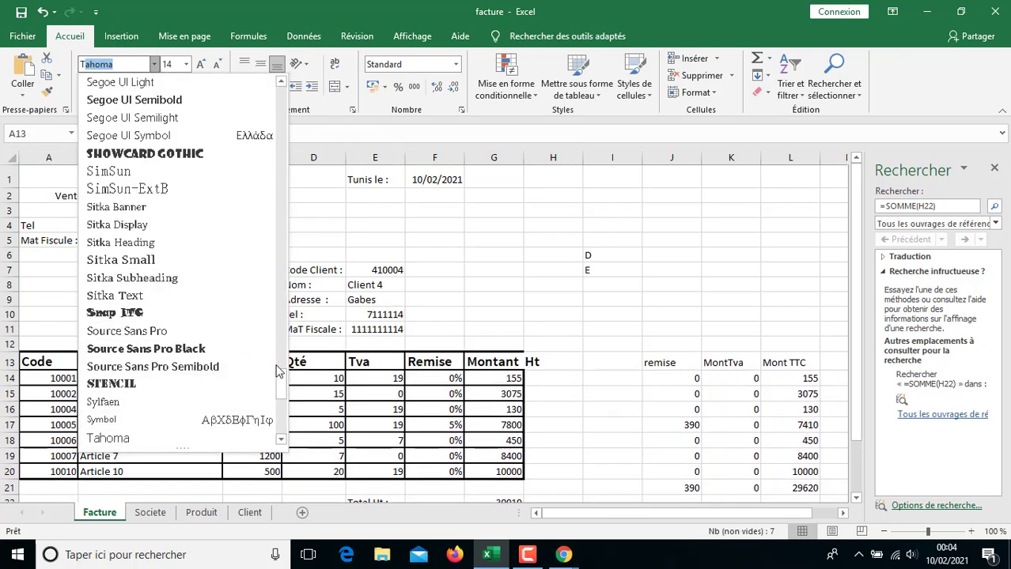
left_click_drag(280, 382, 275, 405)
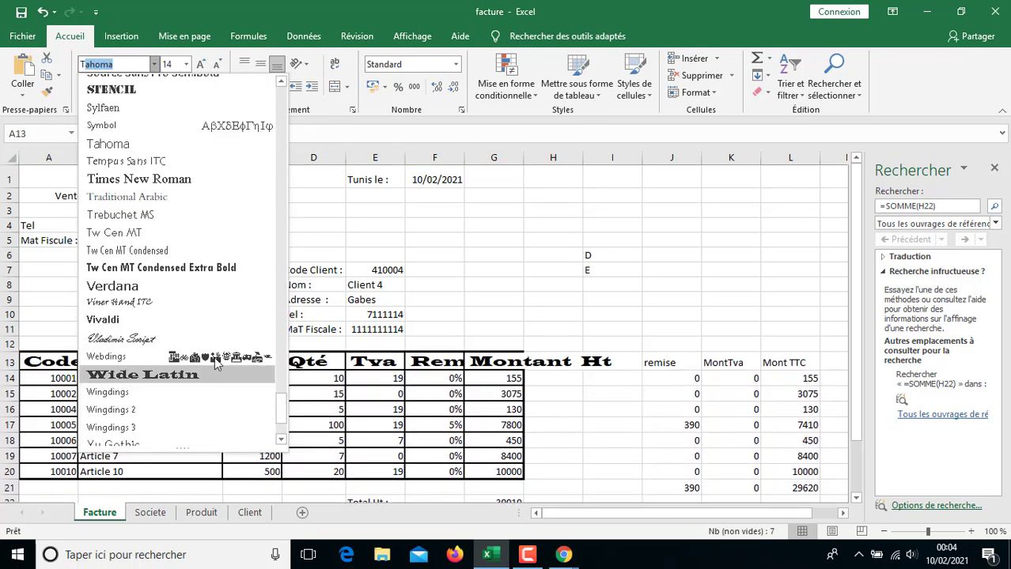
key("Escape")
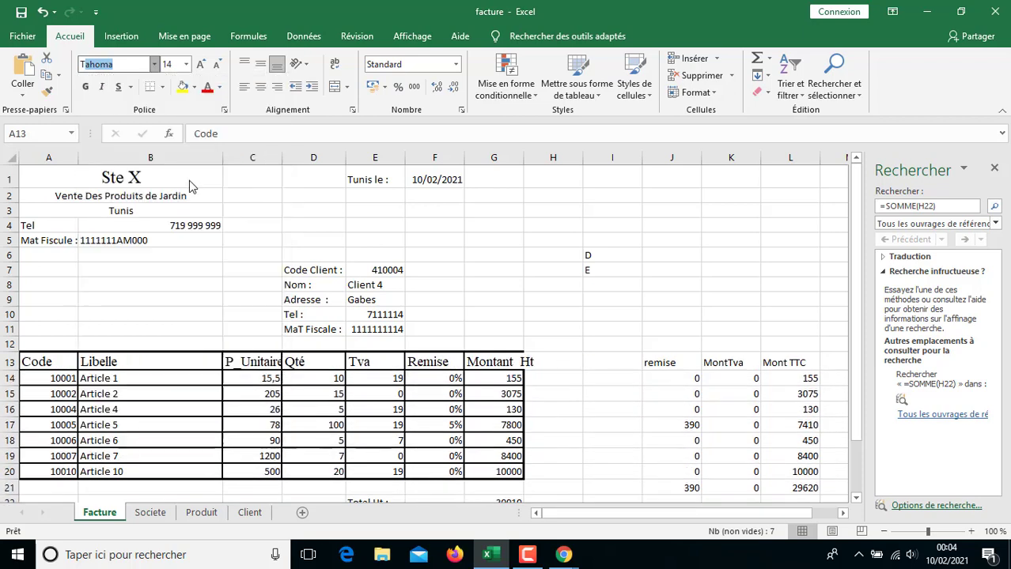
key("Escape")
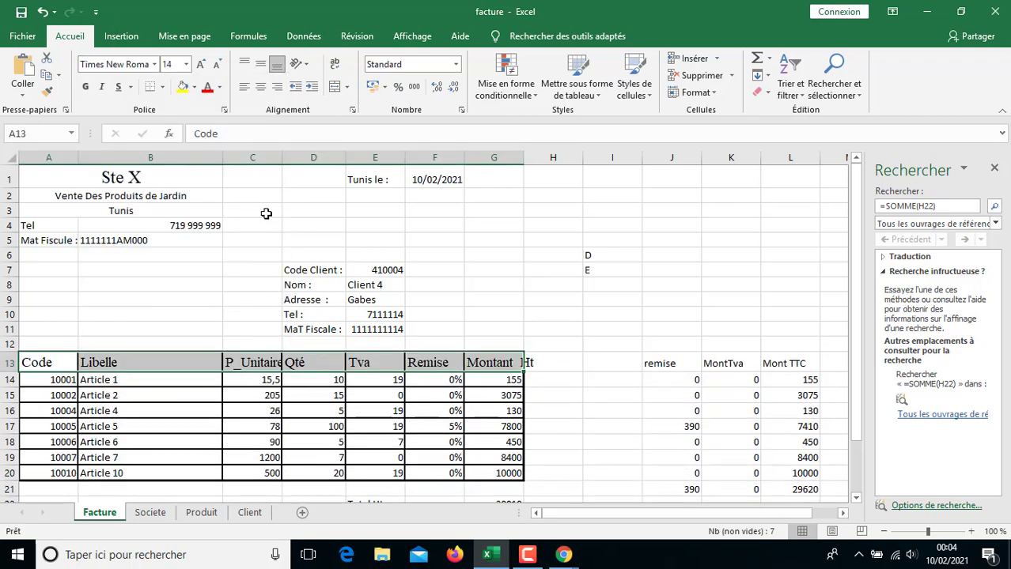
left_click_drag(282, 159, 286, 158)
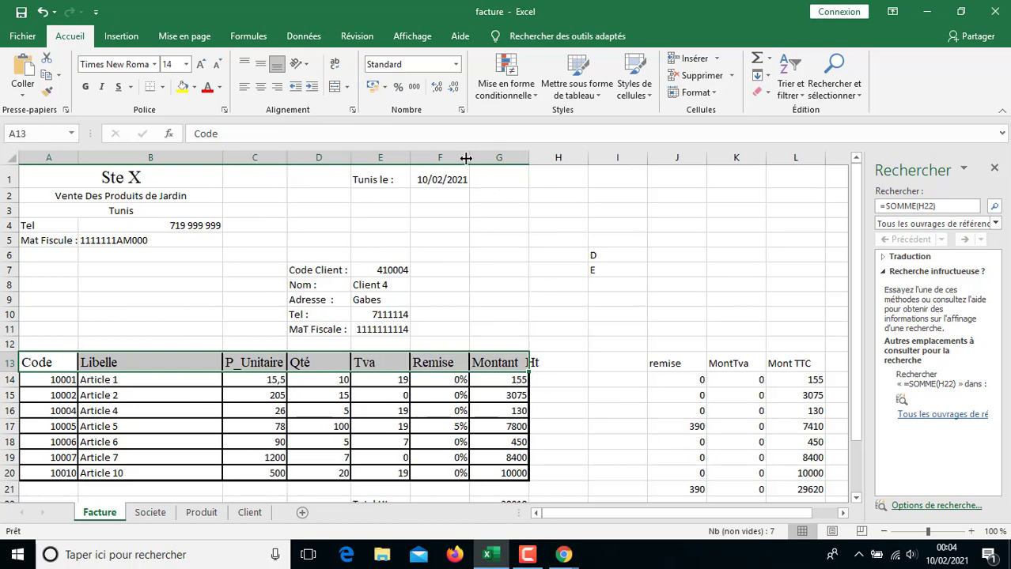
left_click_drag(468, 158, 465, 158)
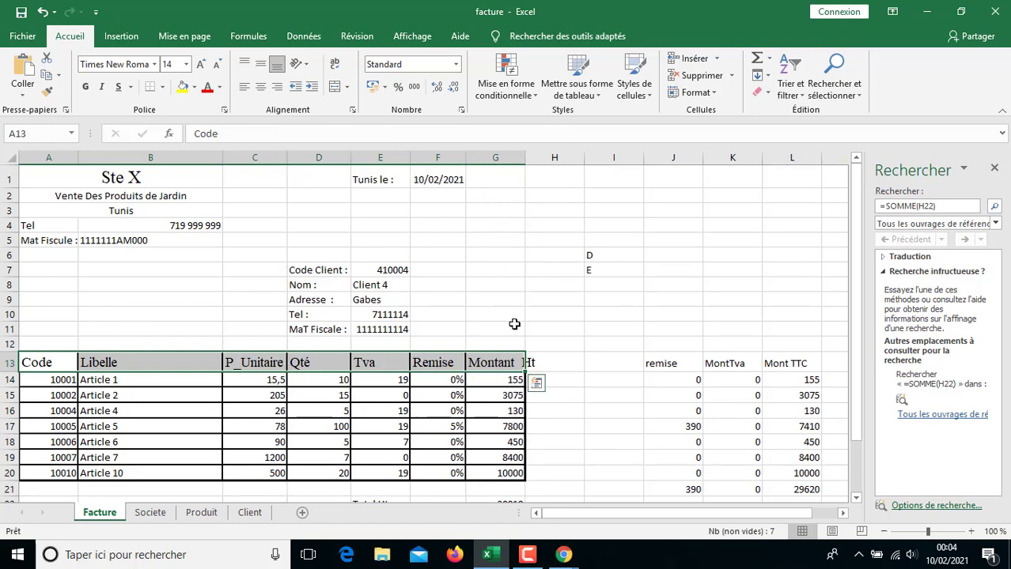
- Split the G13 header onto two lines within its cell, with "Montant" above "Ht"
left_click(511, 363)
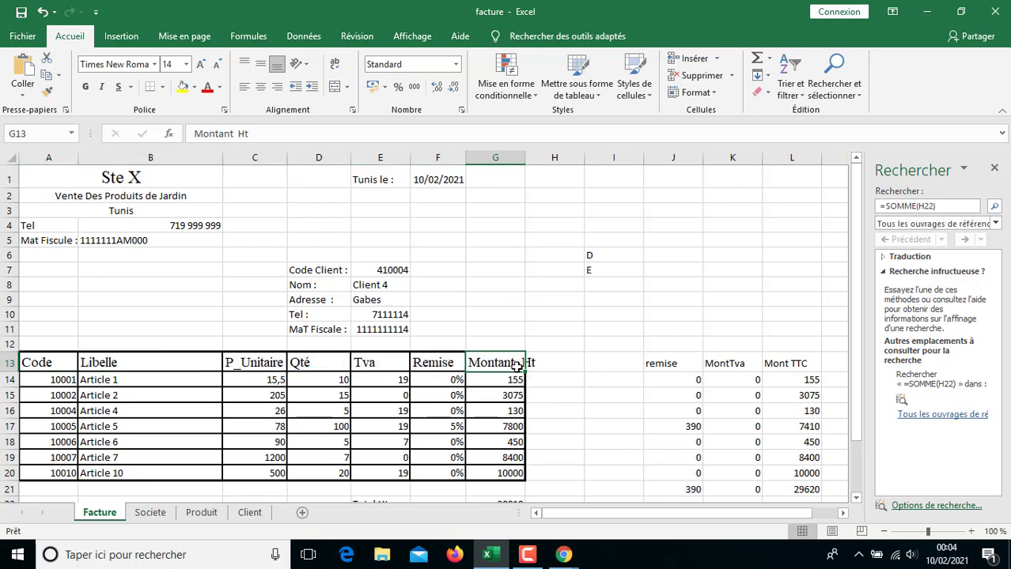
left_click(238, 135)
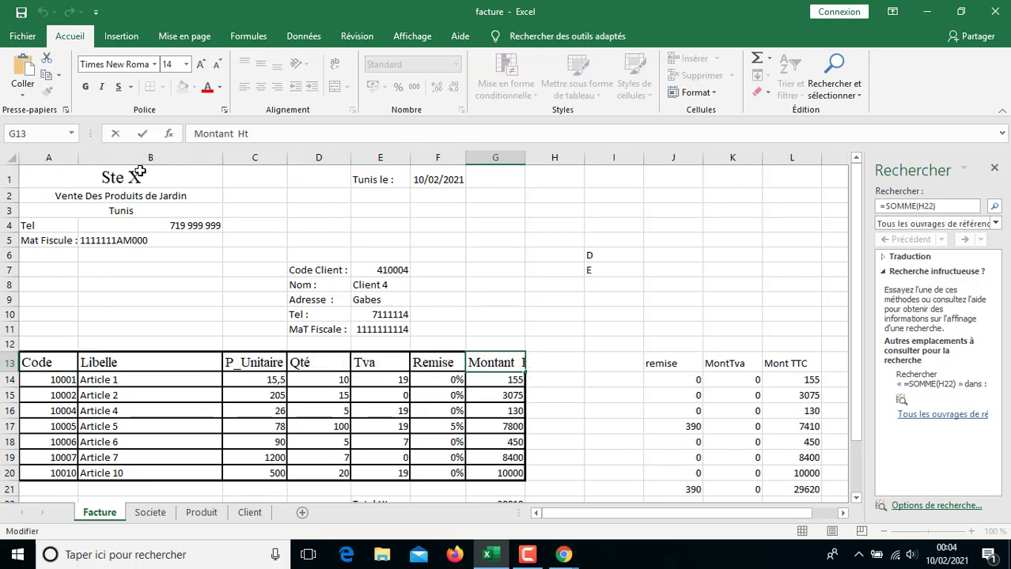
key("BackSpace")
key("BackSpace")
key("BackSpace")
key("BackSpace")
key("BackSpace")
key("BackSpace")
key("BackSpace")
key("BackSpace")
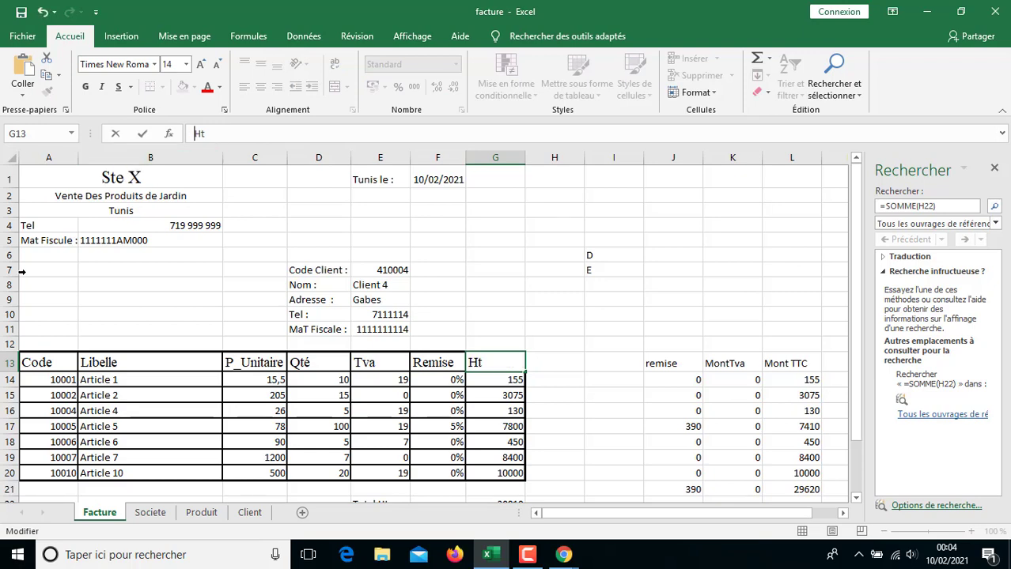
key("Escape")
left_click_drag(265, 442, 269, 427)
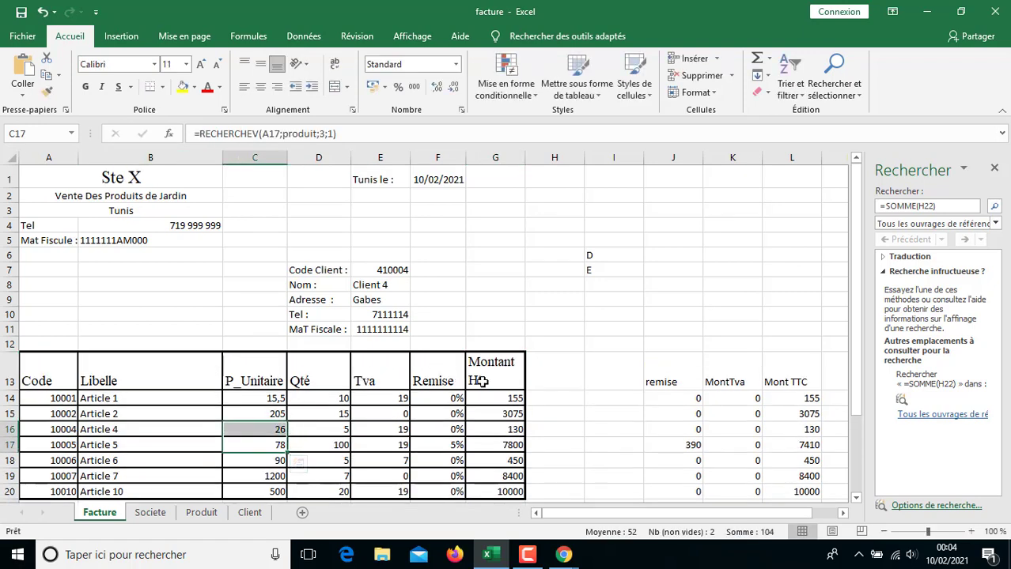
- Rename the C13 header as "Prix Unitaire", with the two words on separate lines within the cell
left_click(245, 382)
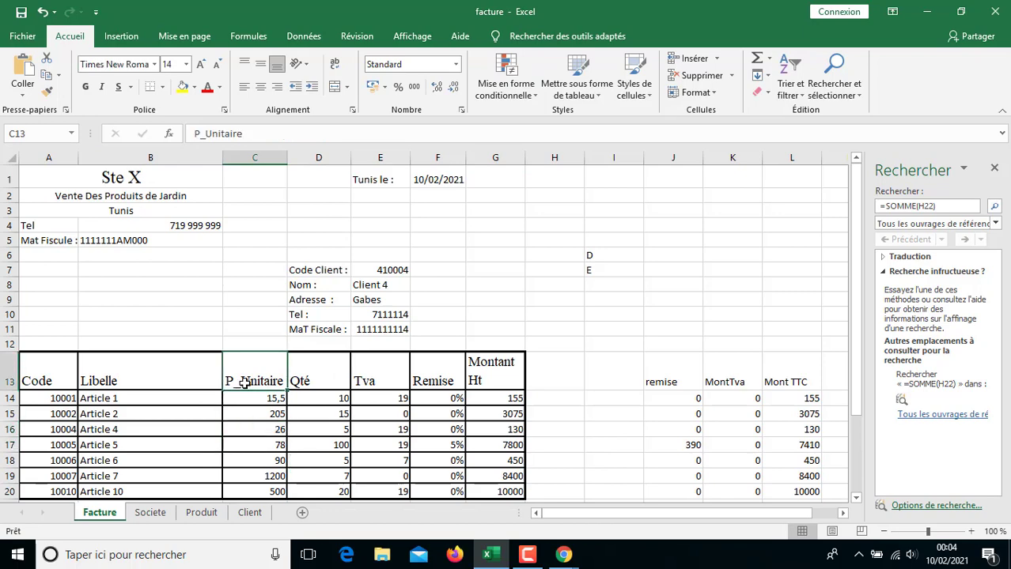
left_click(207, 133)
key("BackSpace")
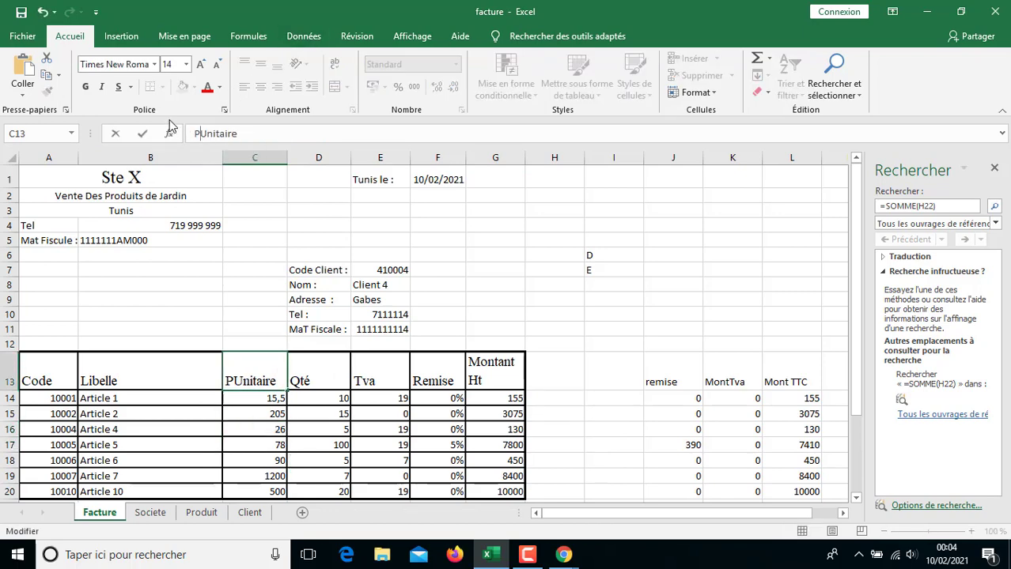
type("rix")
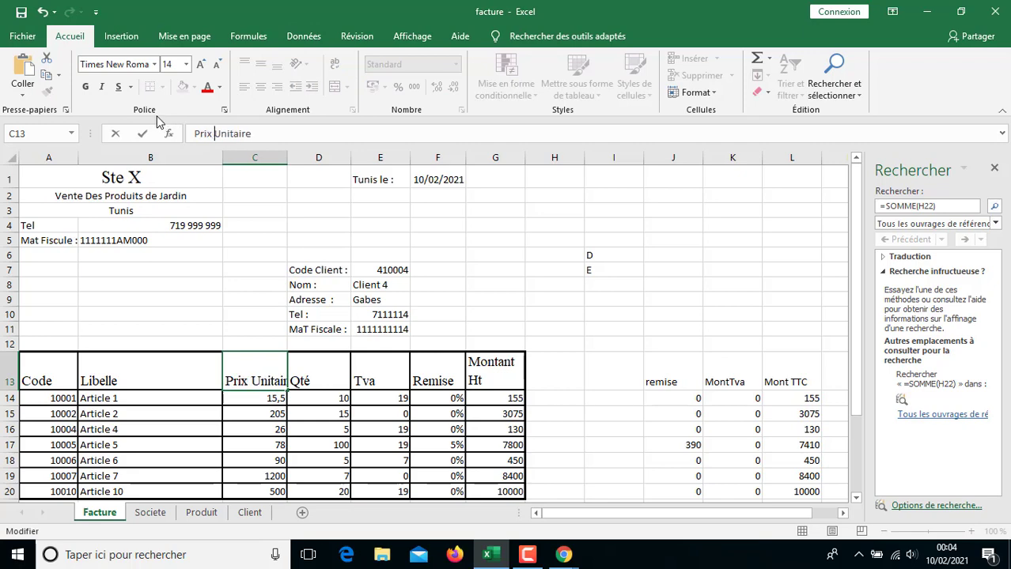
key("BackSpace")
key("BackSpace")
key("BackSpace")
key("BackSpace")
key("BackSpace")
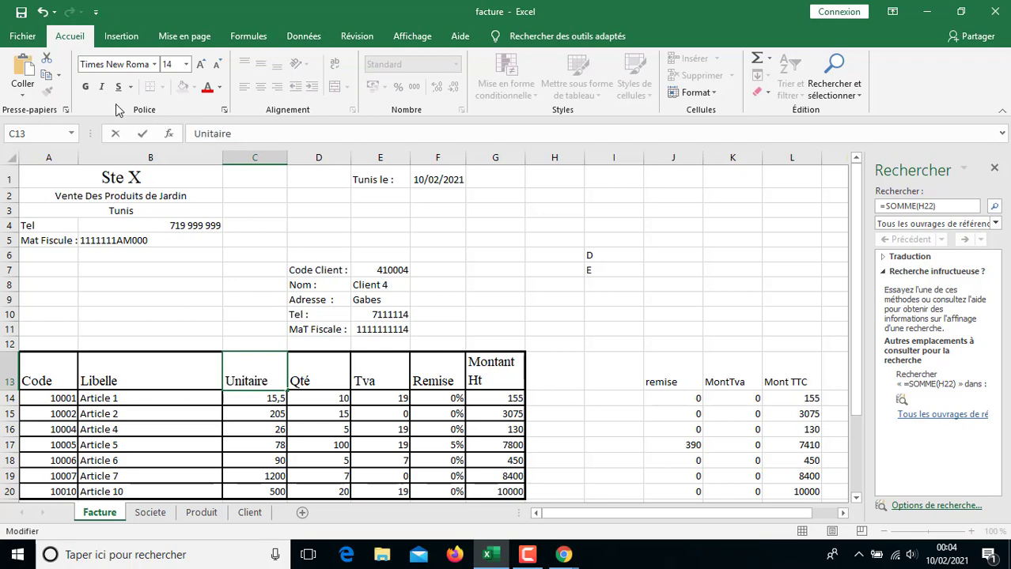
left_click(262, 331)
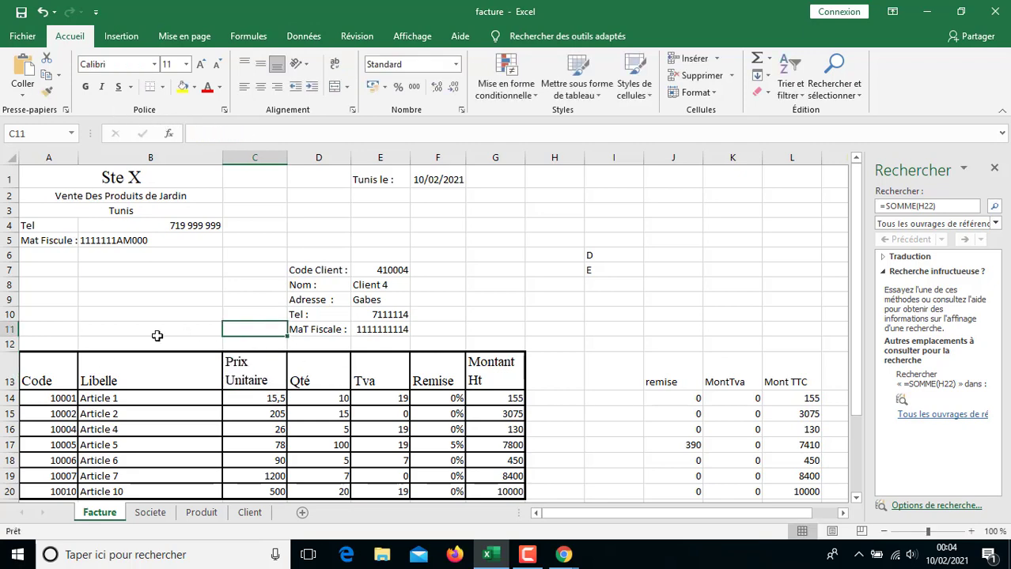
- Set the vertical alignment of the header row A13:G13 to Centré, keeping the horizontal alignment Standard
left_click(38, 362)
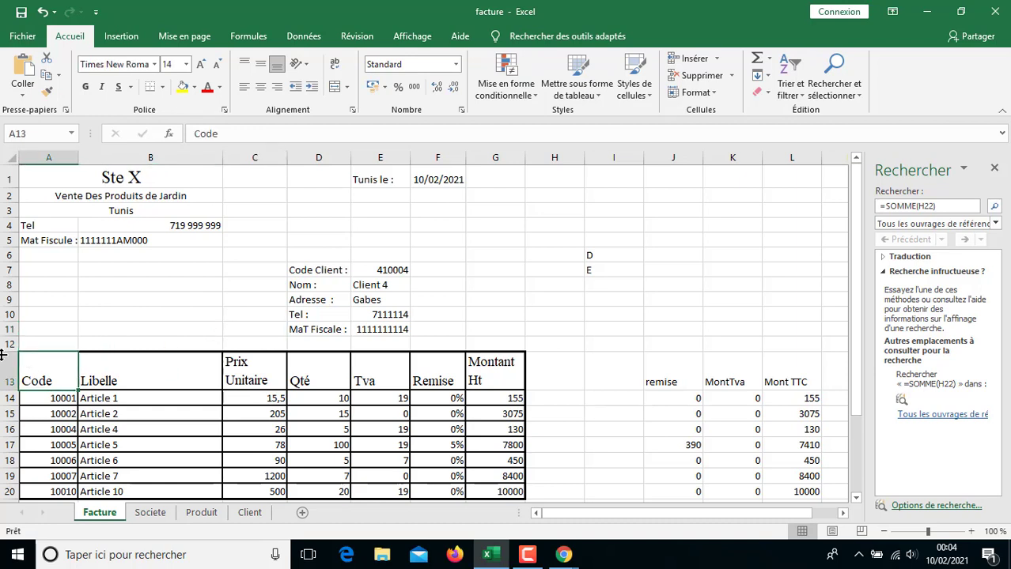
key("shift+Right")
key("shift+Right")
key("shift+Right")
key("shift+Right")
key("shift+Right")
key("shift+Right")
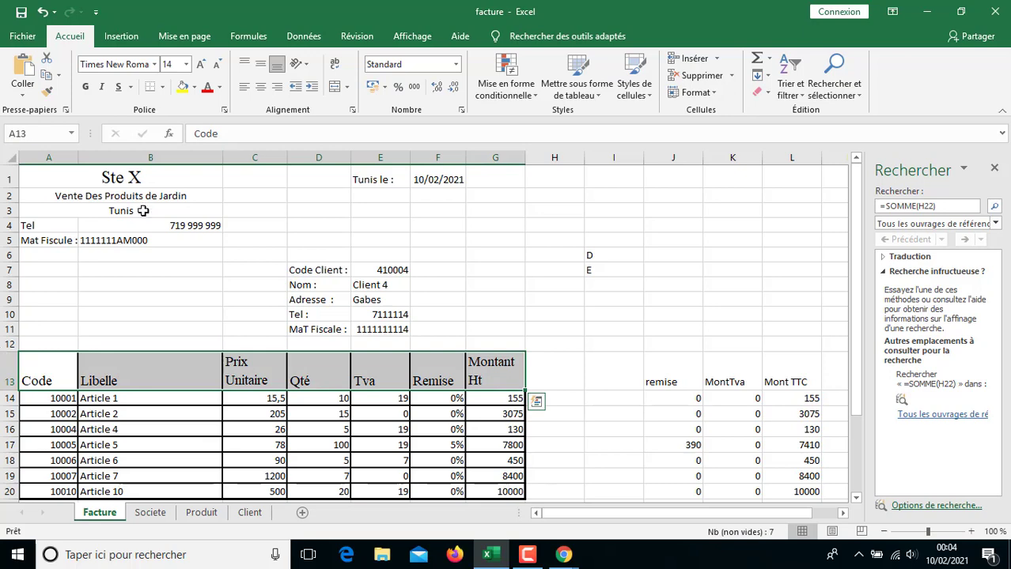
right_click(258, 365)
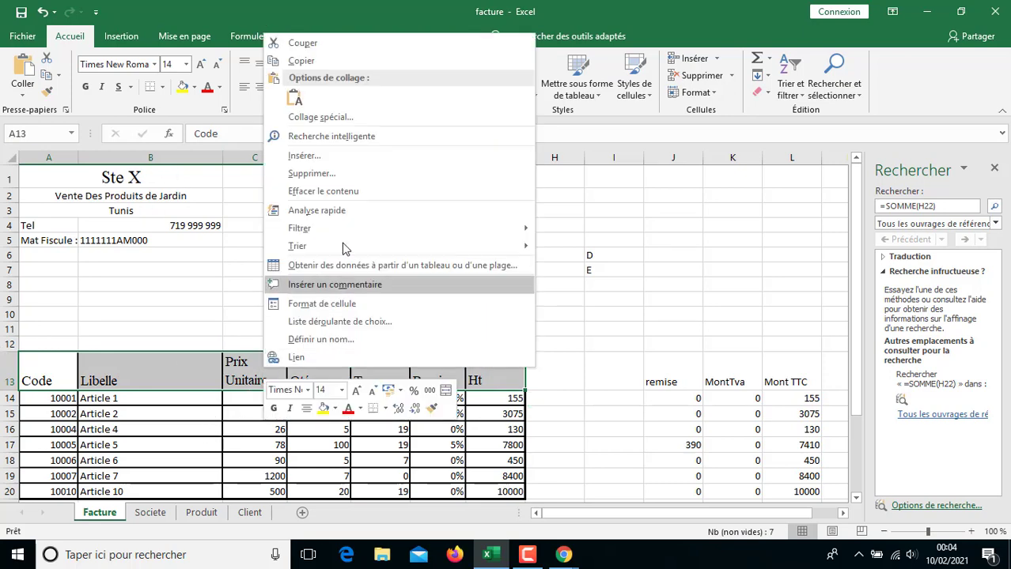
left_click(342, 305)
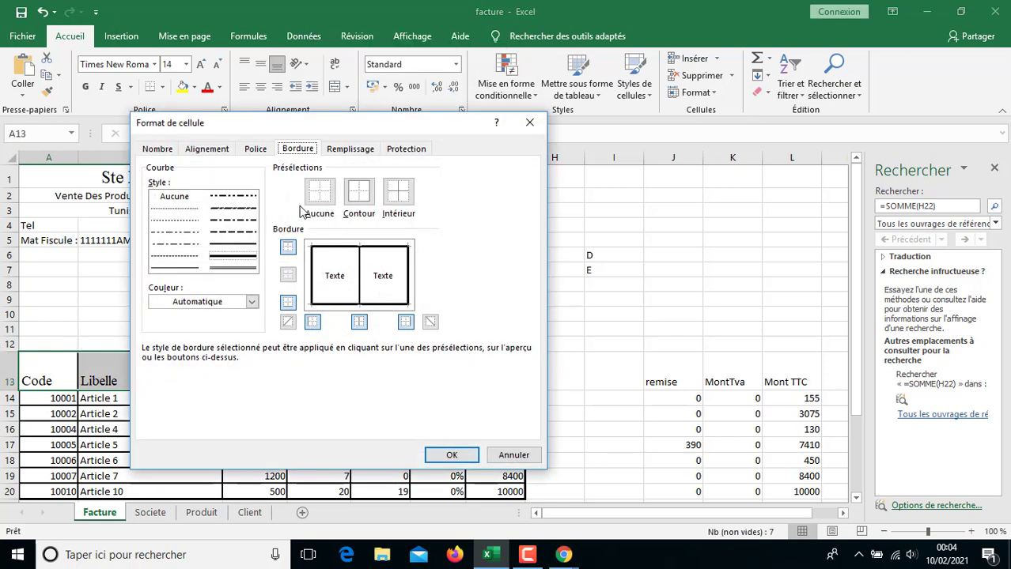
left_click(208, 152)
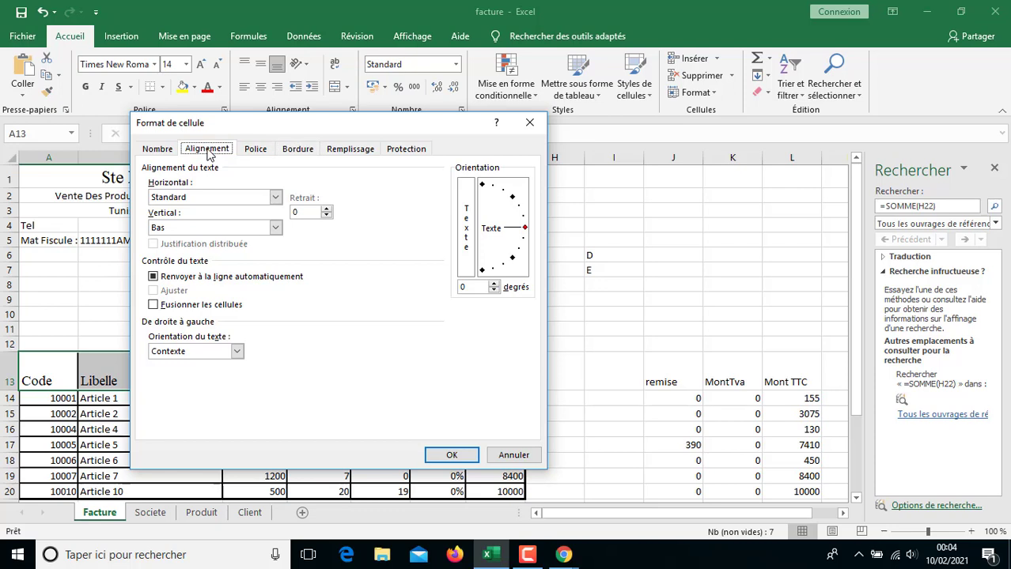
left_click(189, 229)
left_click(189, 251)
left_click(194, 200)
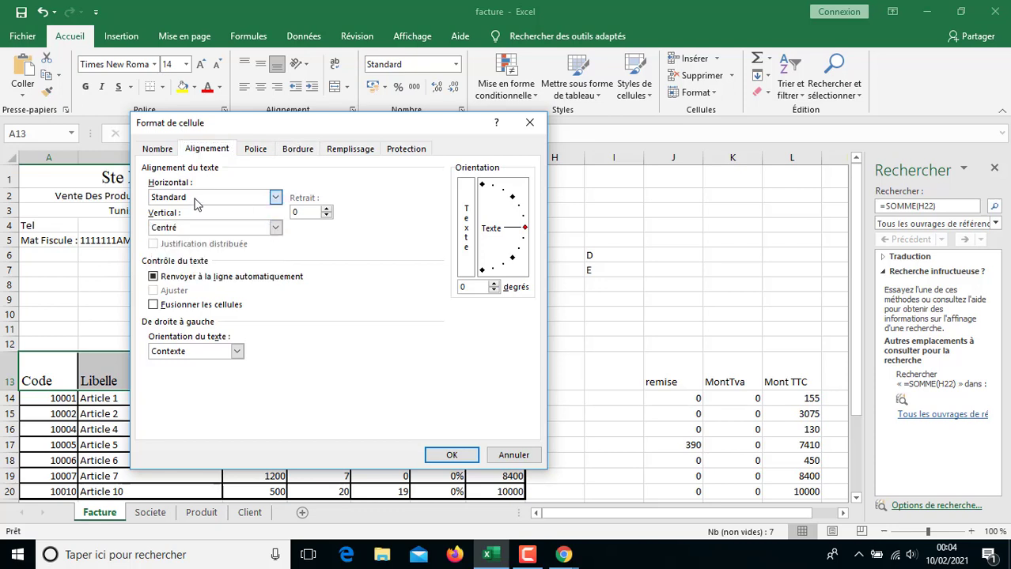
left_click(181, 229)
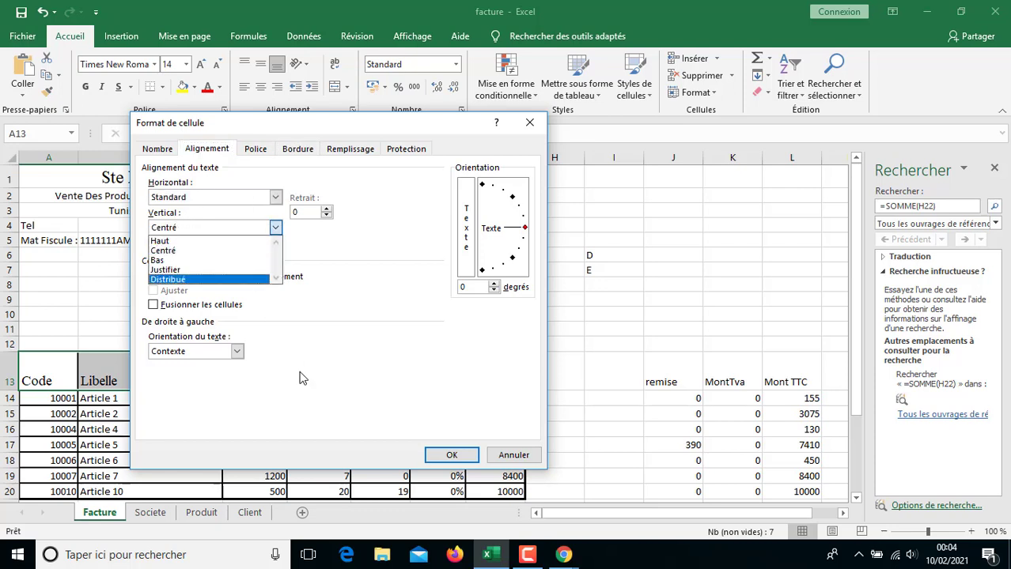
left_click(445, 453)
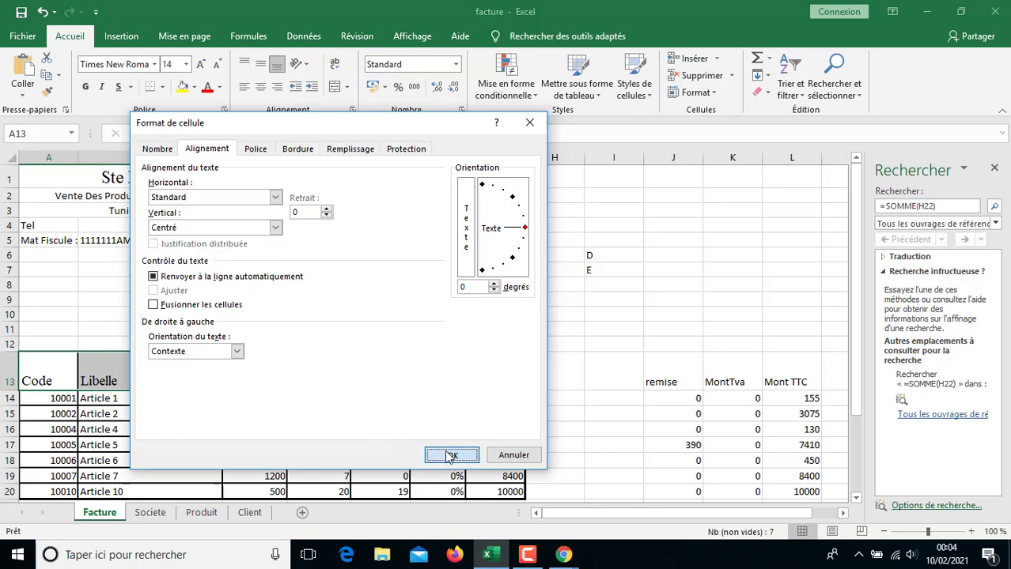
left_click(444, 453)
left_click(600, 324)
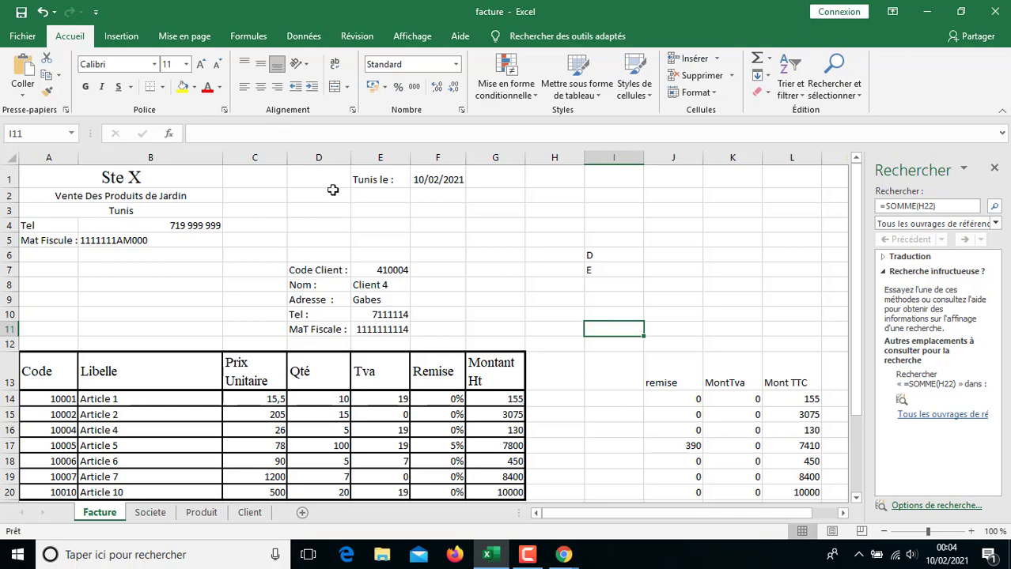
- Apply the Nombre number format to the unit prices in C14:C20
scroll(271, 281, "down", 3)
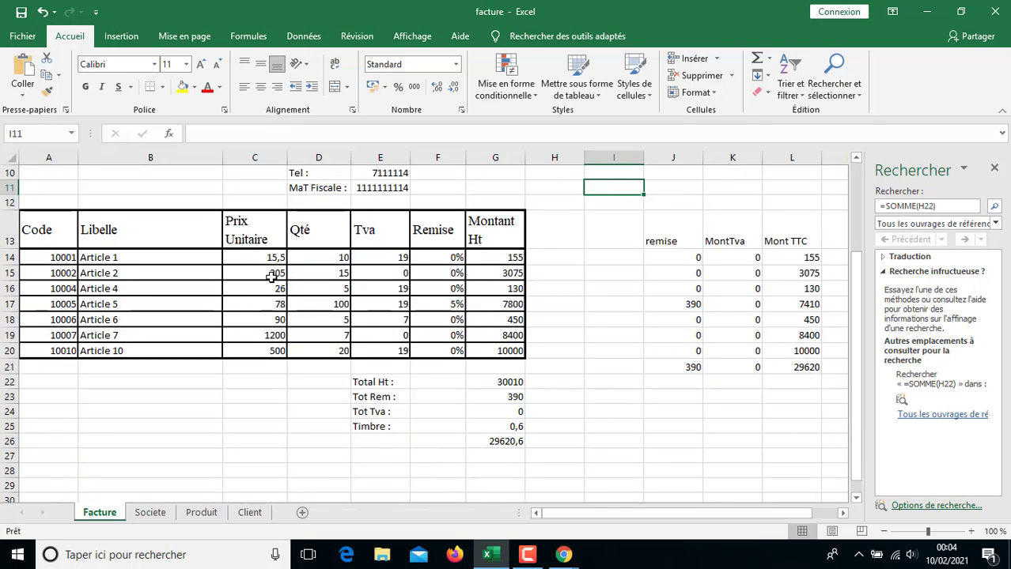
left_click(391, 382)
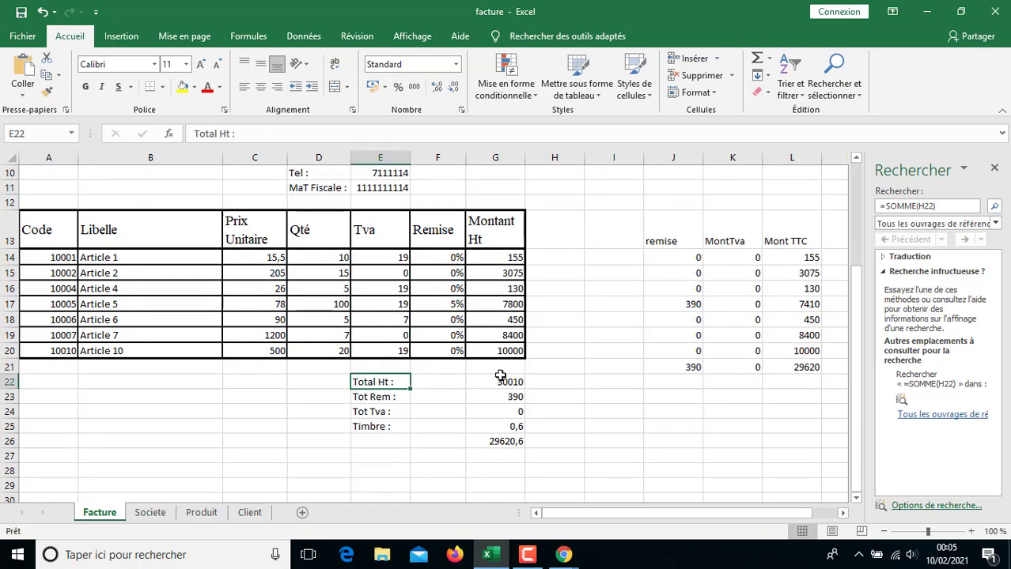
left_click(274, 257)
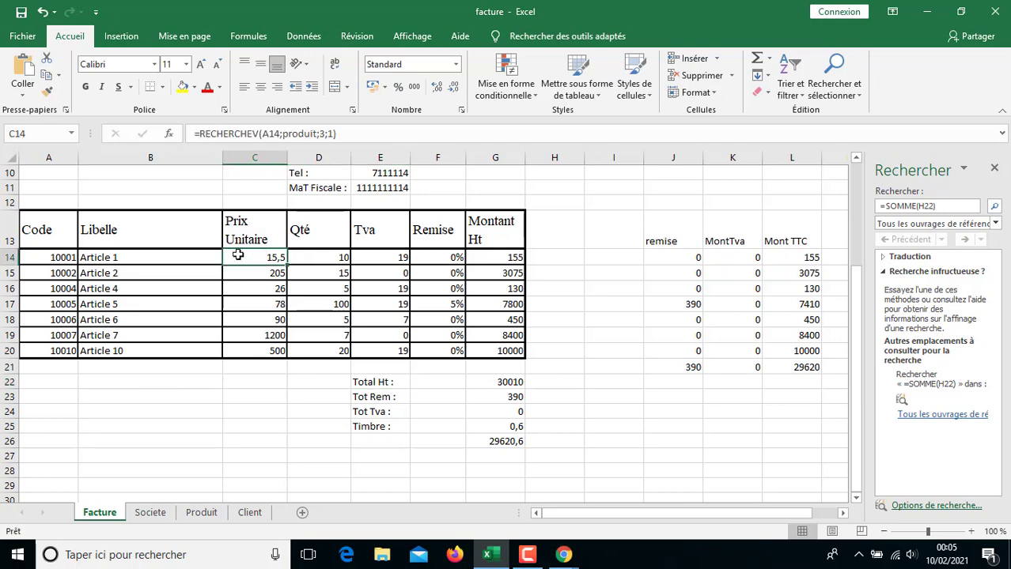
key("shift+Down")
key("shift+Down")
key("shift+Down")
key("shift+Down")
key("shift+Down")
key("shift+Down")
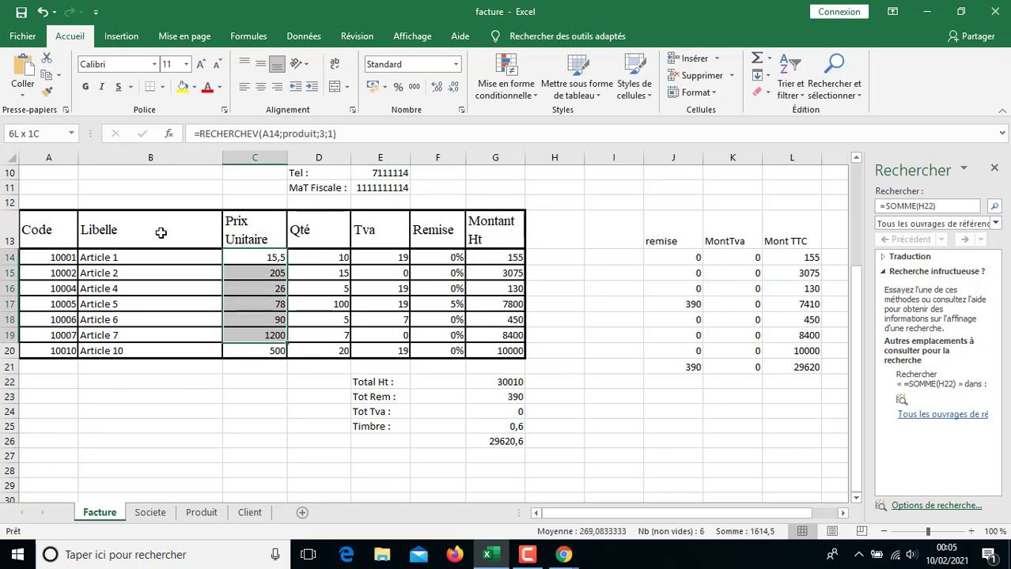
right_click(260, 279)
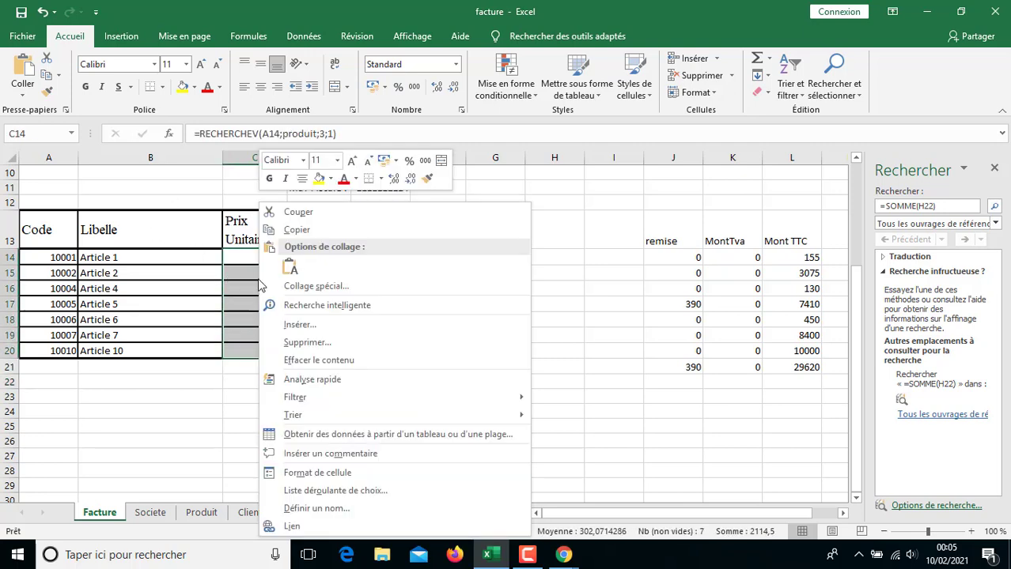
left_click(307, 473)
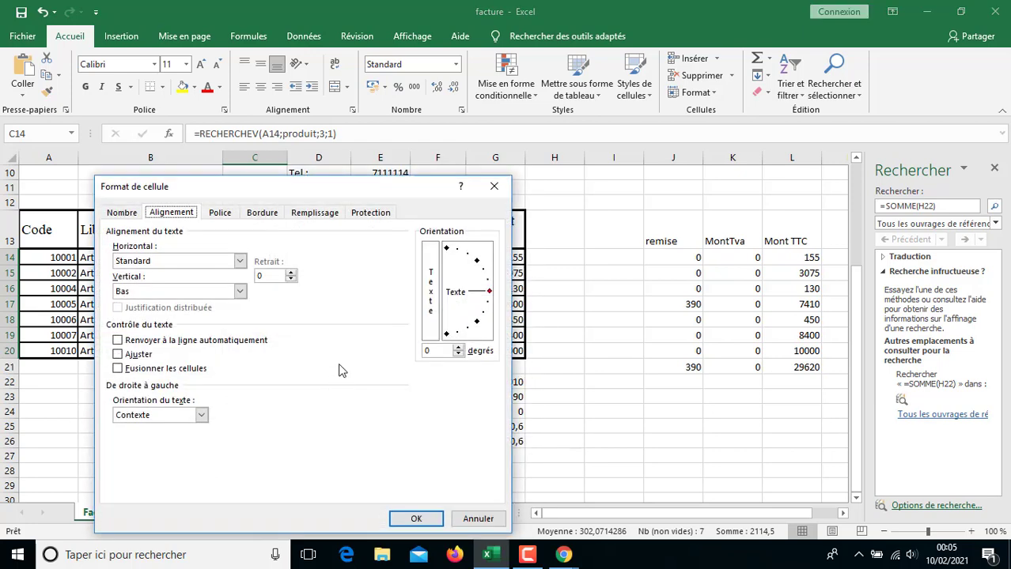
left_click(126, 214)
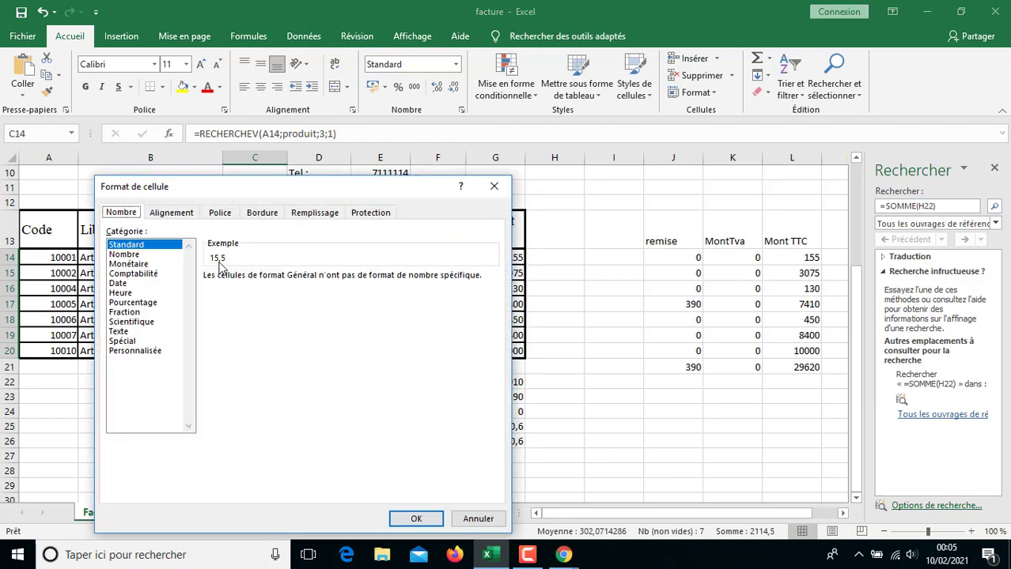
left_click(155, 255)
key("Return")
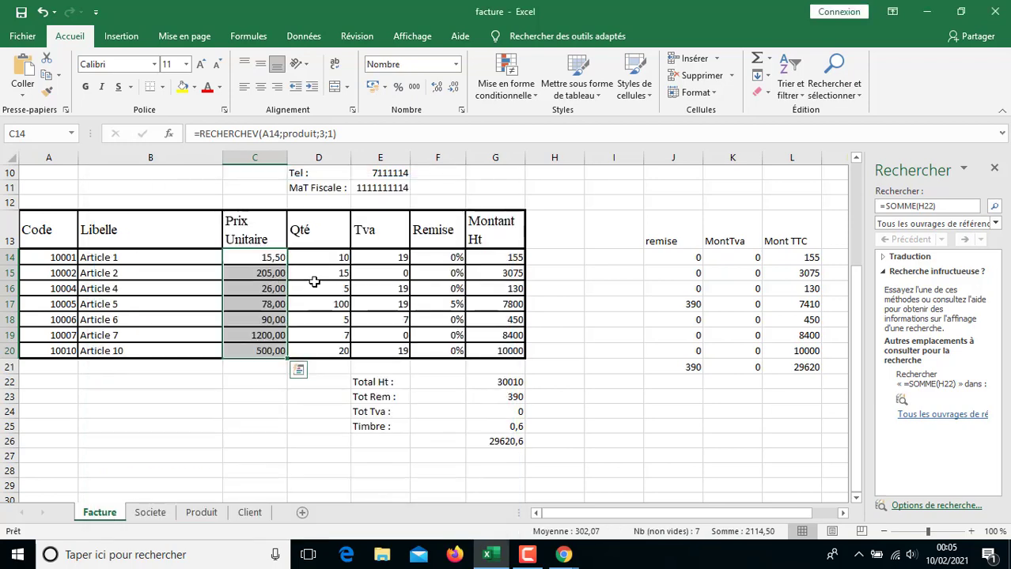
- Set the unit prices in C14:C20 to three decimal places
right_click(270, 257)
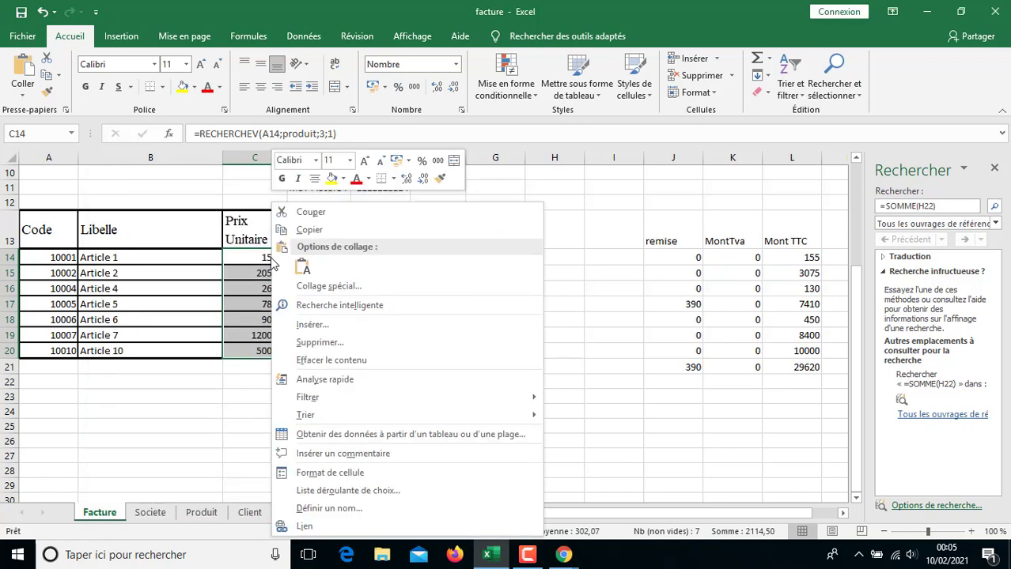
left_click(331, 474)
left_click(358, 275)
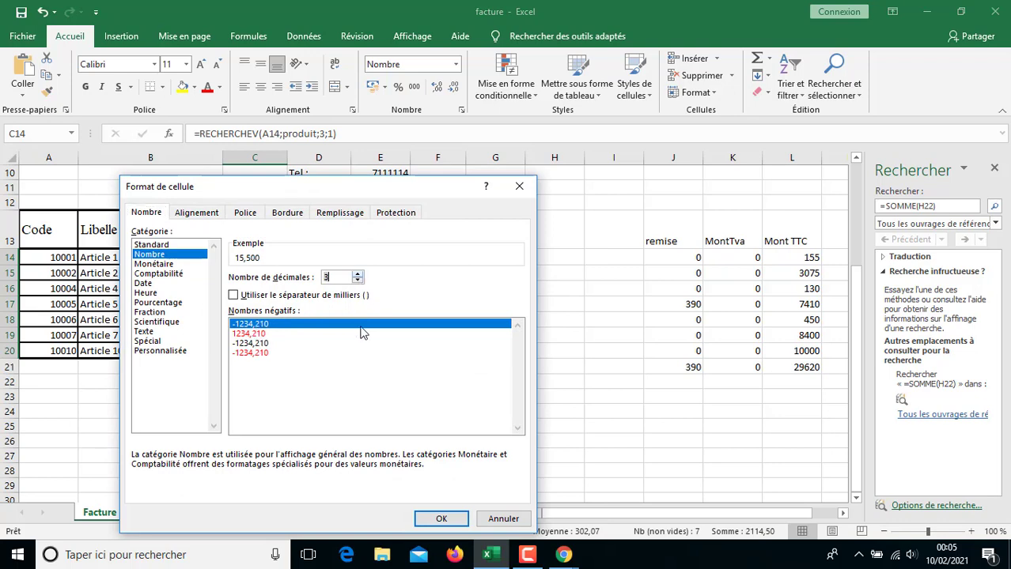
left_click(437, 517)
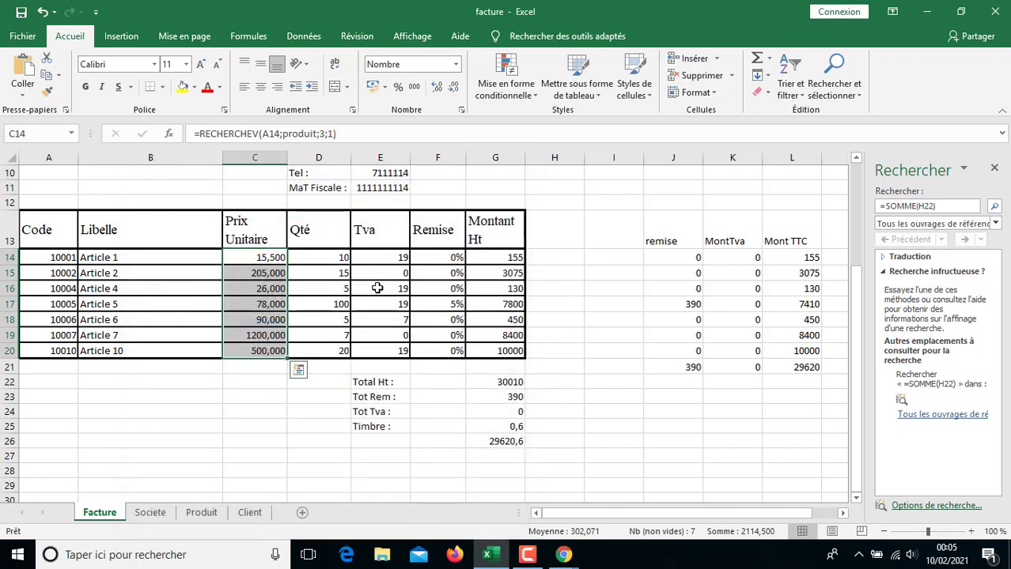
- Format the Montant Ht amounts in G14:G20 as Nombre with three decimal places
left_click(498, 260)
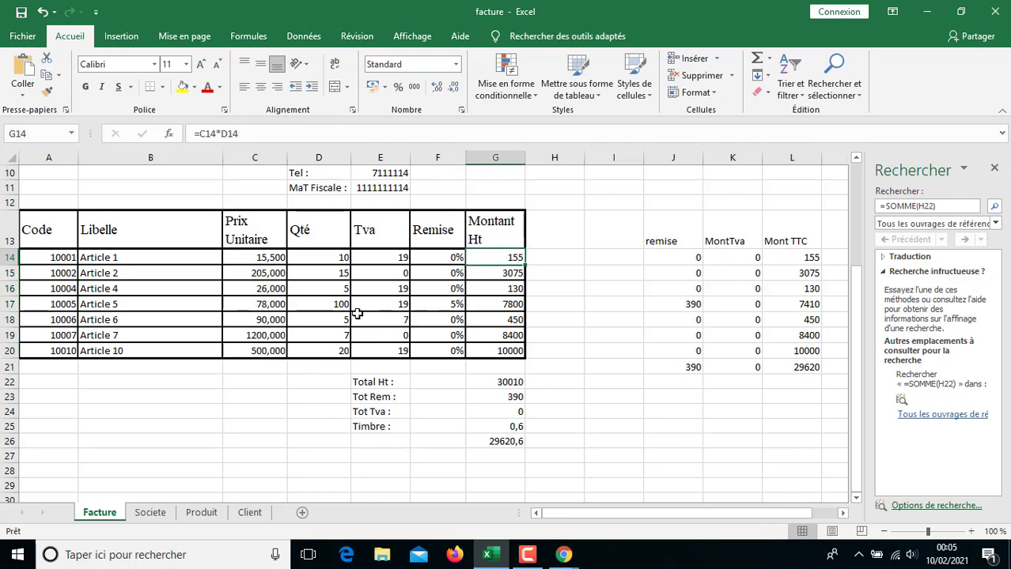
key("ctrl+shift+Down")
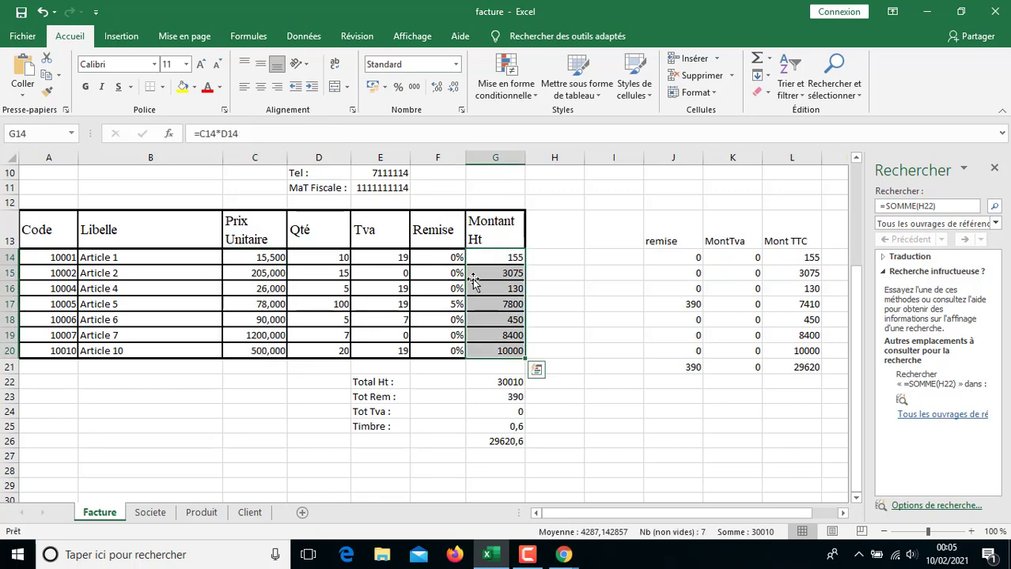
right_click(503, 259)
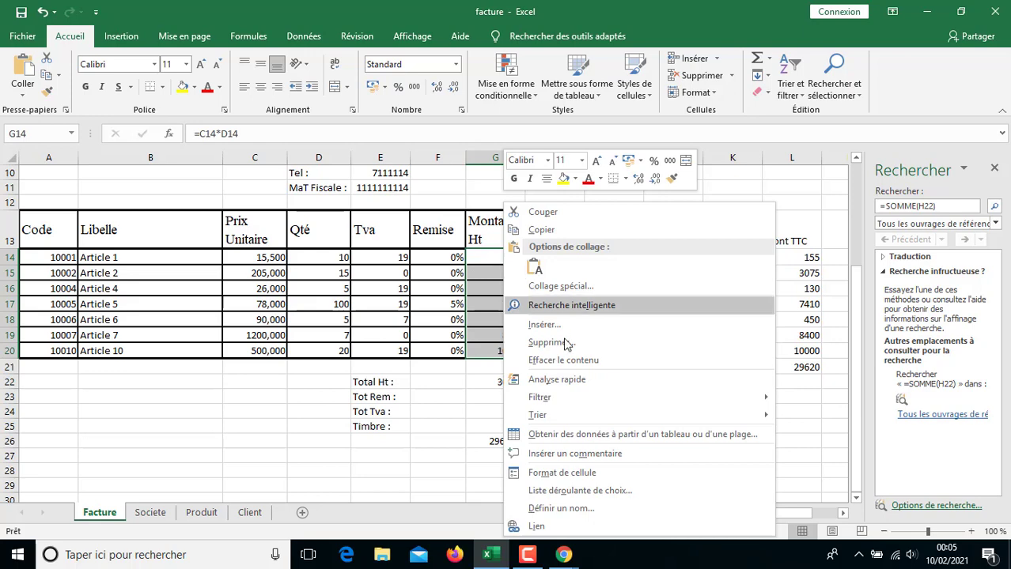
left_click(562, 473)
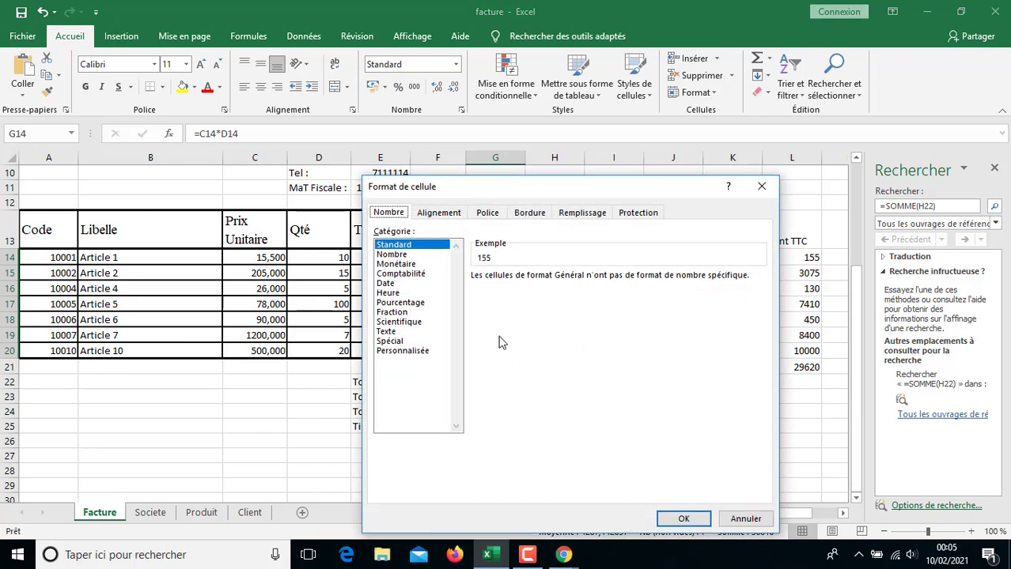
left_click(400, 254)
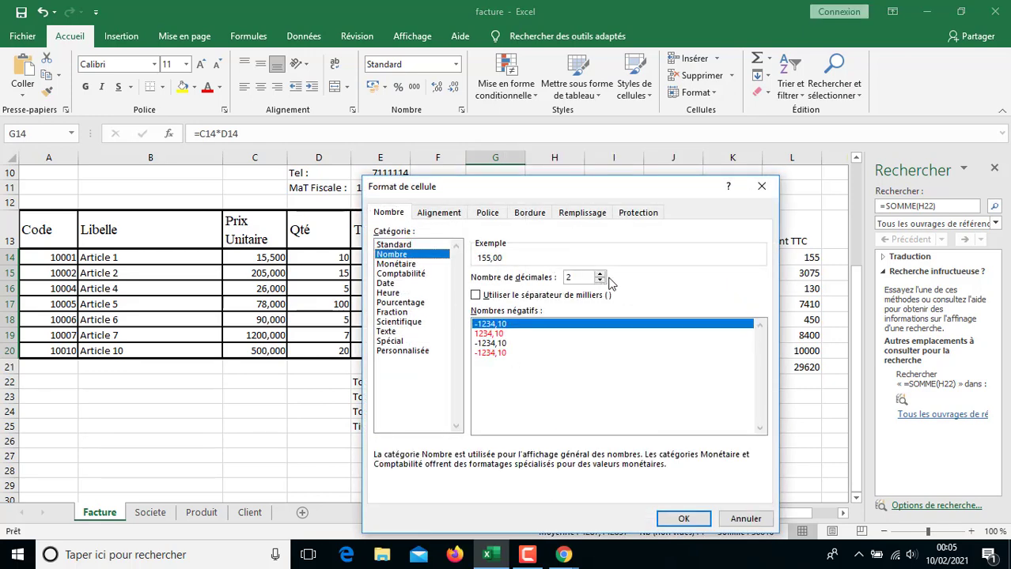
double_click(601, 275)
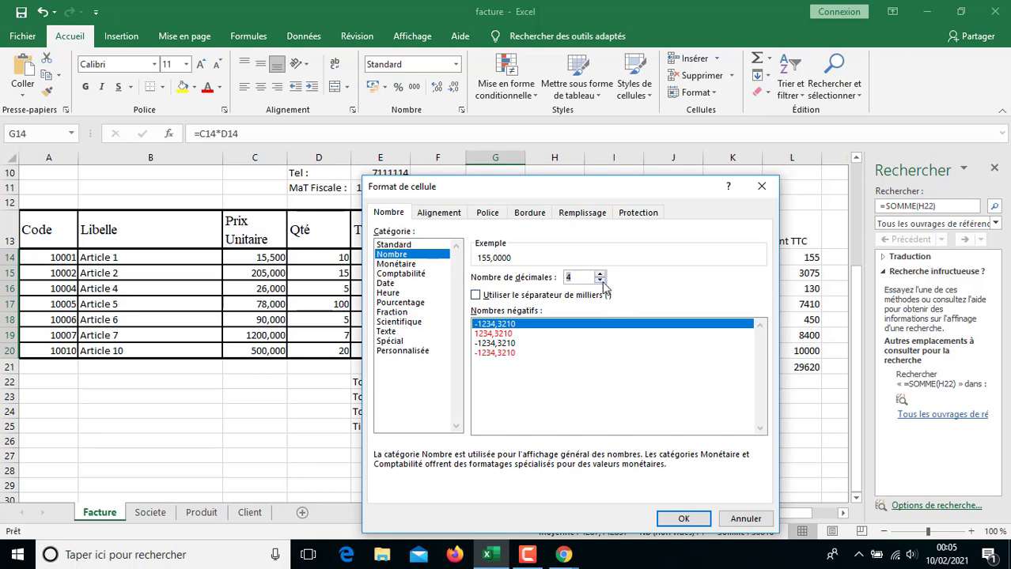
left_click(599, 281)
left_click(676, 521)
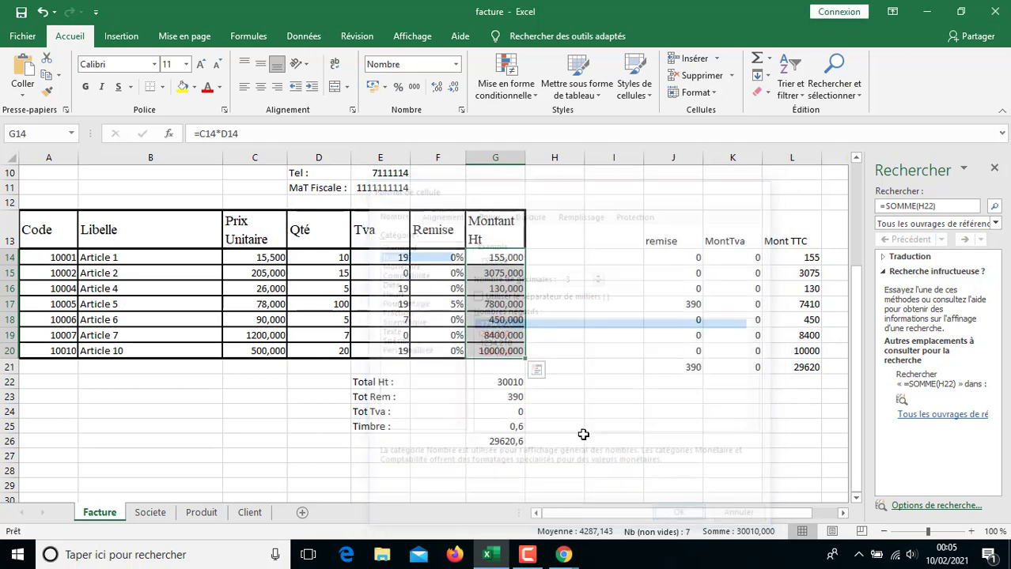
left_click(583, 422)
left_click(499, 384)
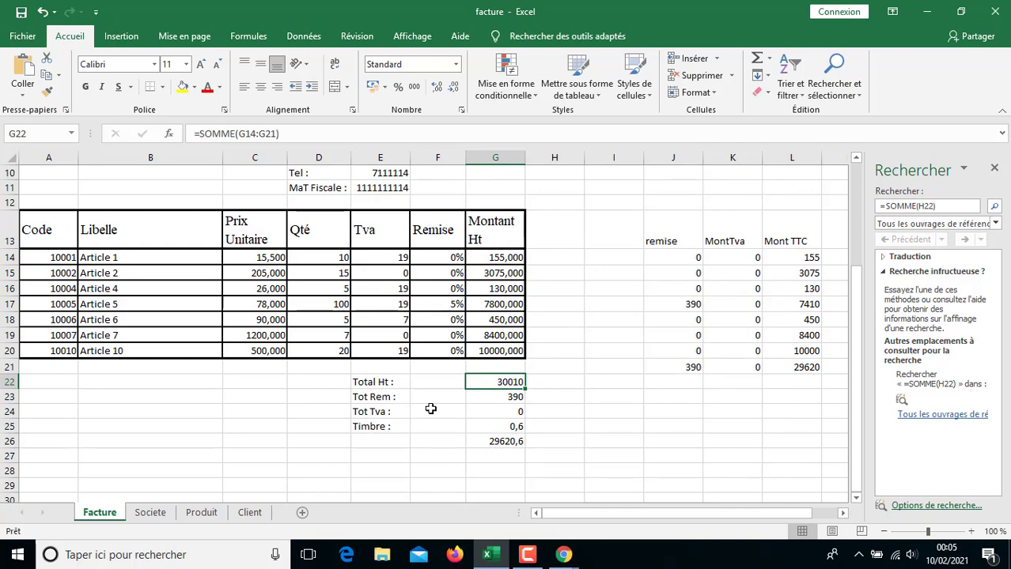
key("shift+Down")
key("shift+Down")
key("shift+Down")
key("shift+Down")
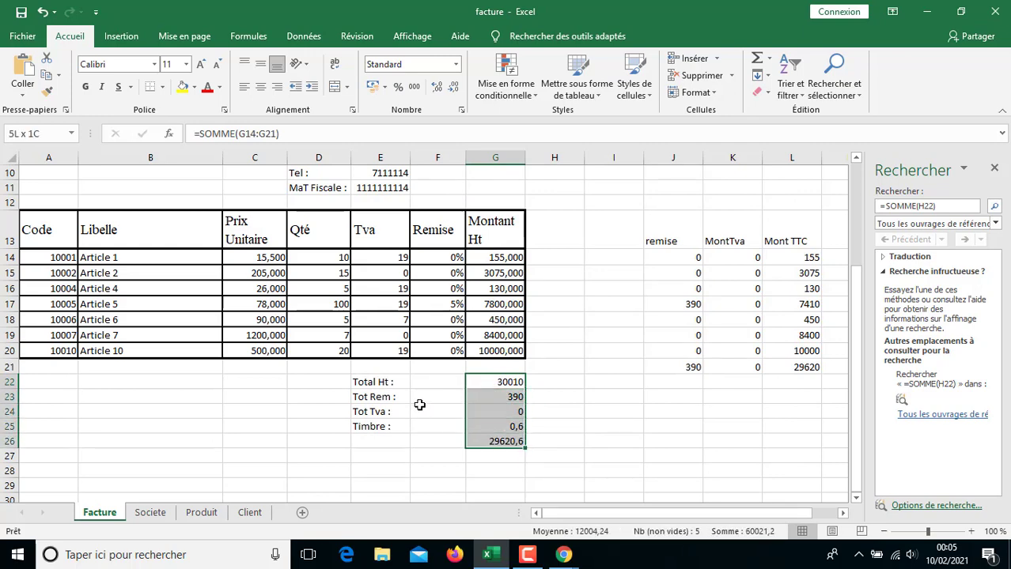
- Enter the label "Total TTC :" in cell E26, beside the final invoice total
left_click(361, 441)
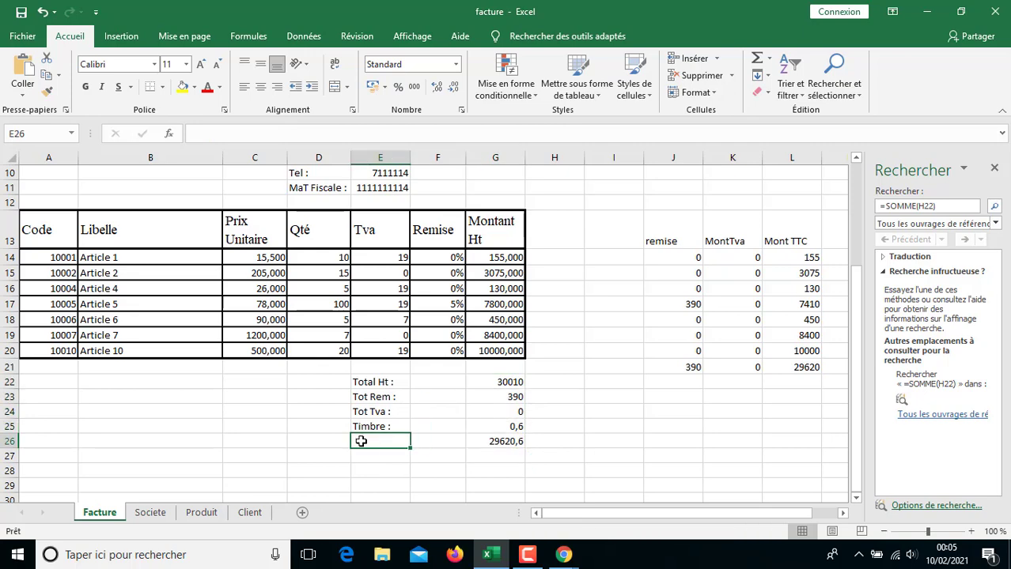
type("Tot")
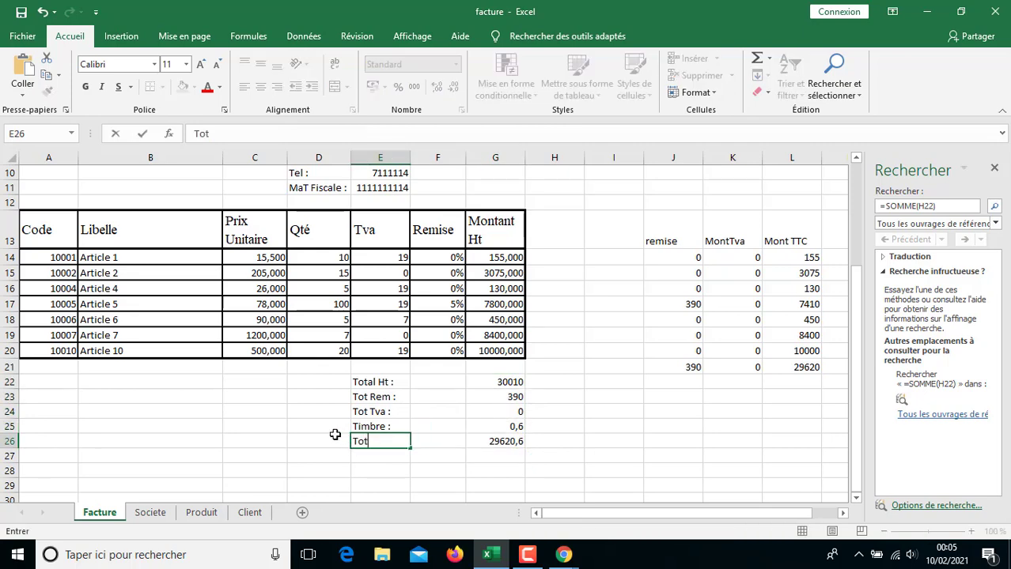
type("al ")
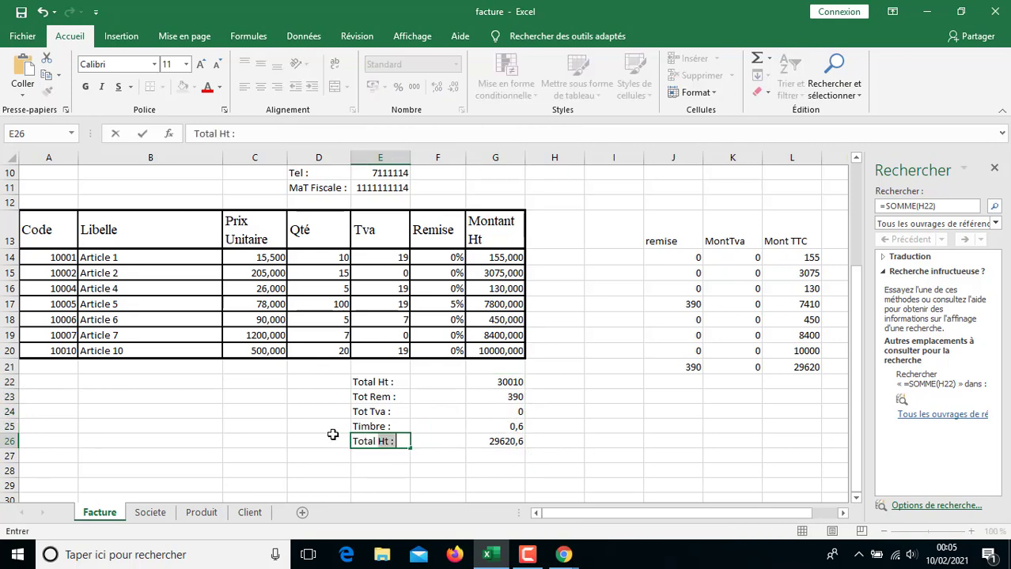
type("TTC")
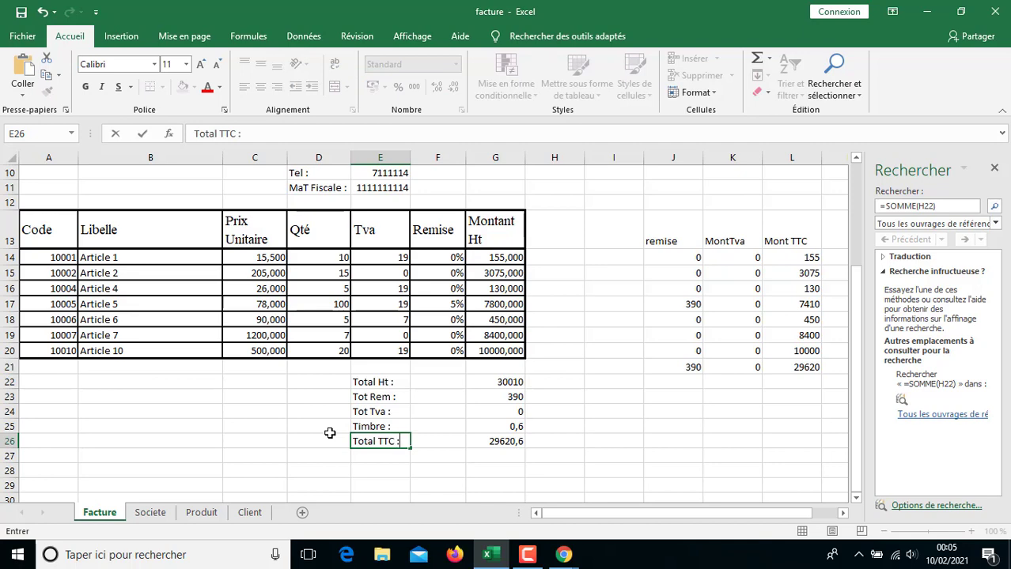
key("Return")
- Format the invoice totals in G22:G26 as Nombre with three decimal places
left_click(479, 383)
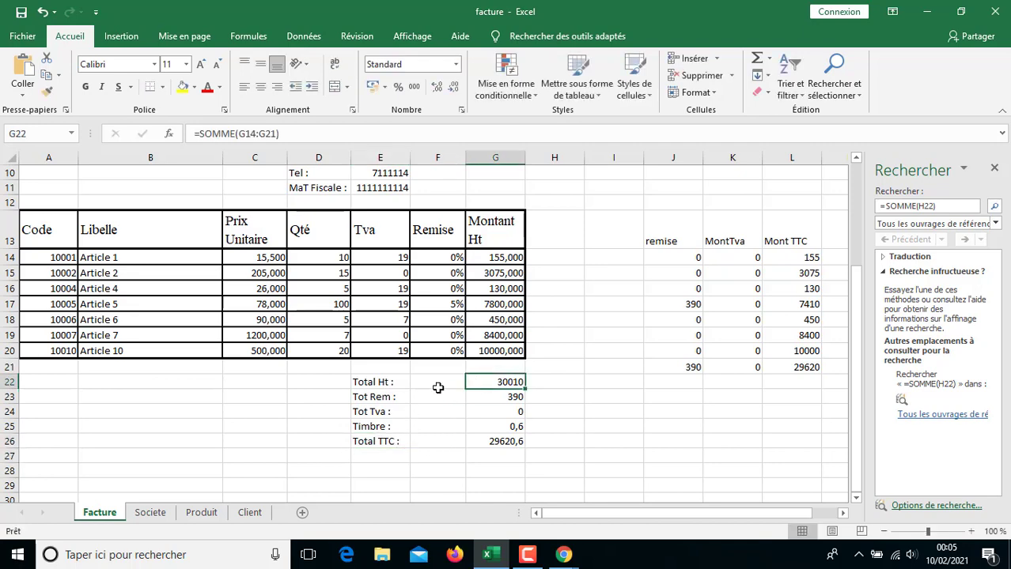
key("shift+Down")
key("shift+Down")
key("shift+Down")
key("shift+Down")
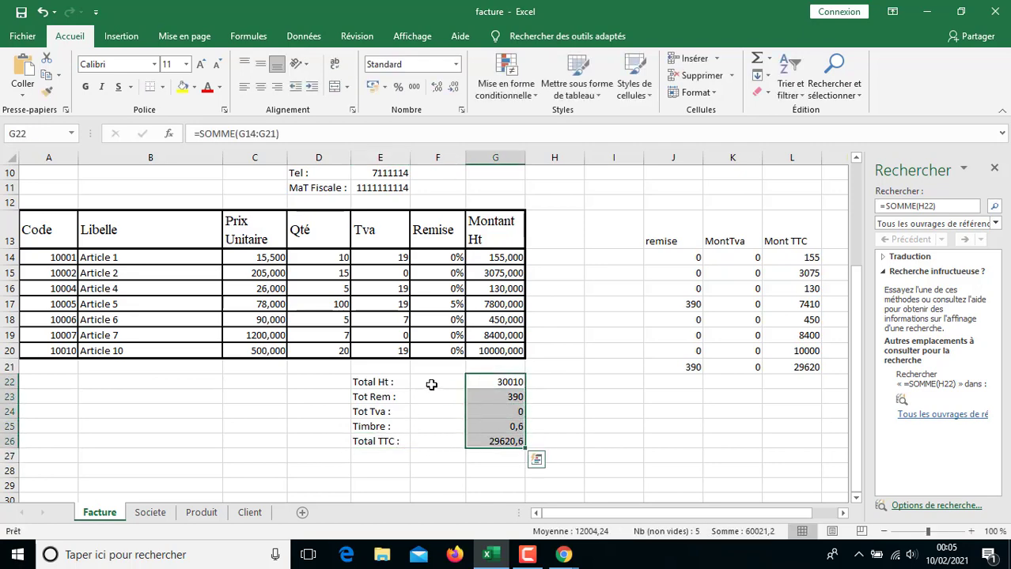
right_click(480, 393)
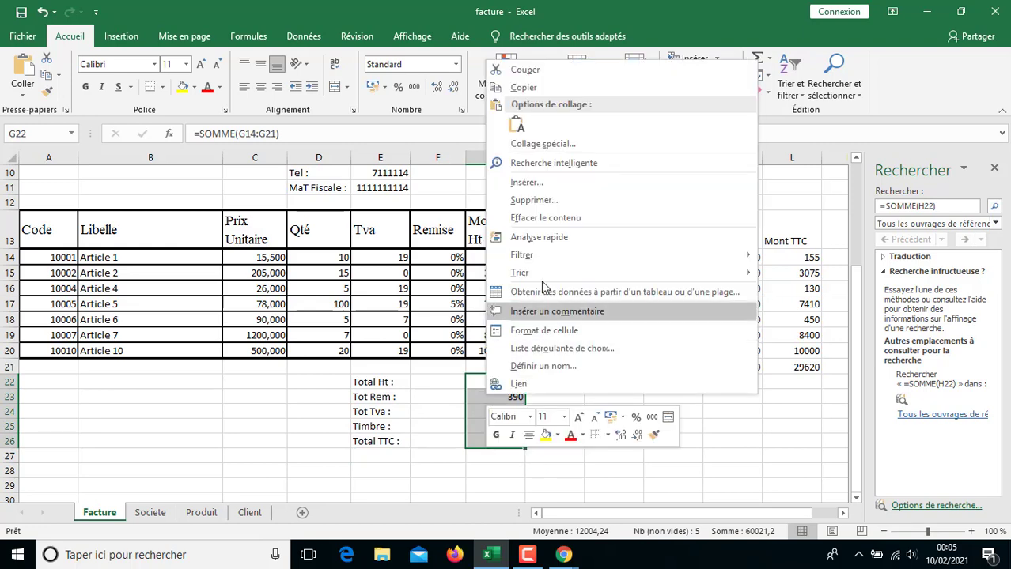
left_click(545, 333)
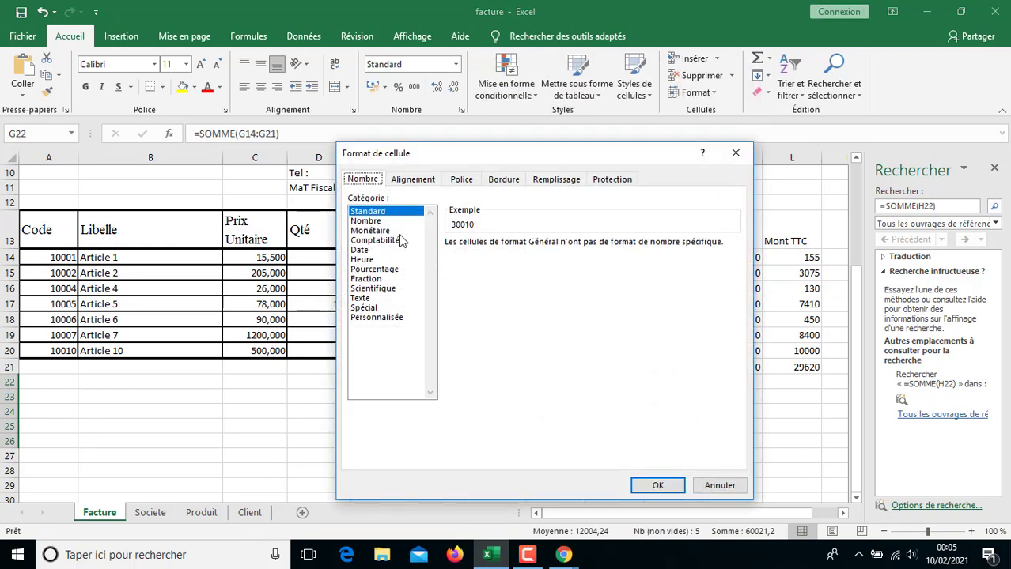
left_click(396, 222)
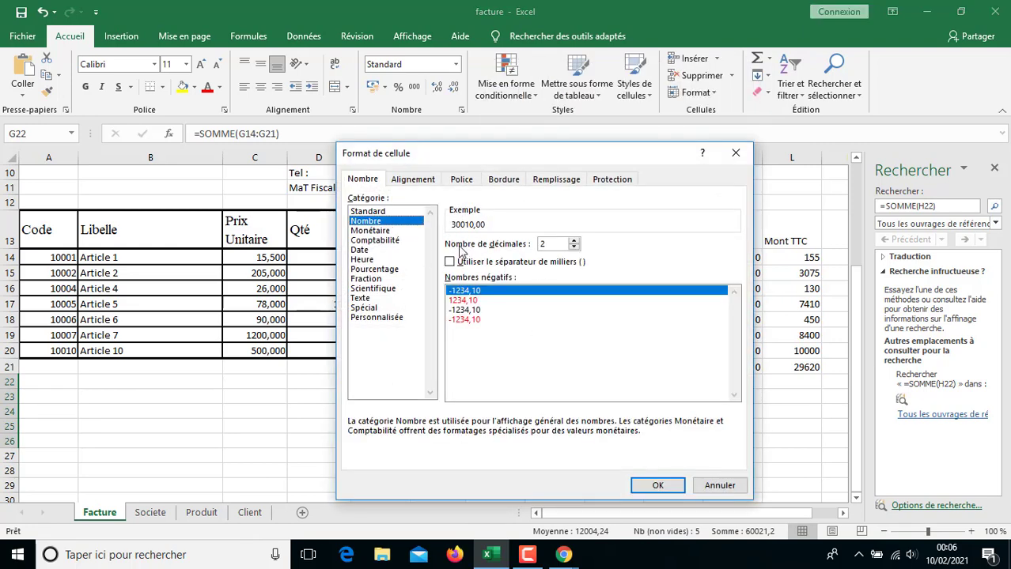
left_click(575, 241)
left_click(658, 486)
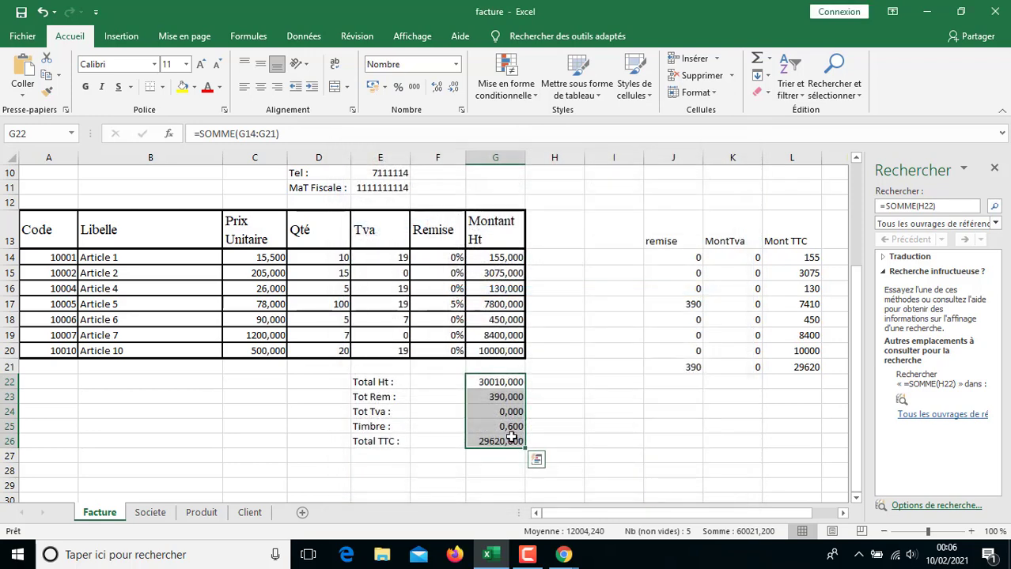
left_click(563, 354)
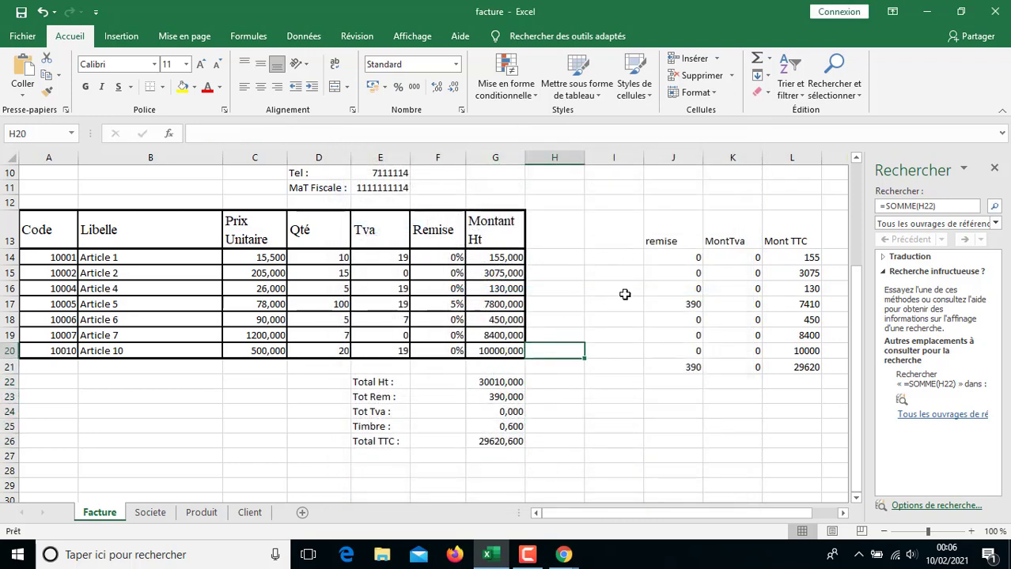
- Review the product list on the Produit sheet and the client list on the Client sheet, and return to the Facture sheet
scroll(372, 333, "up", 3)
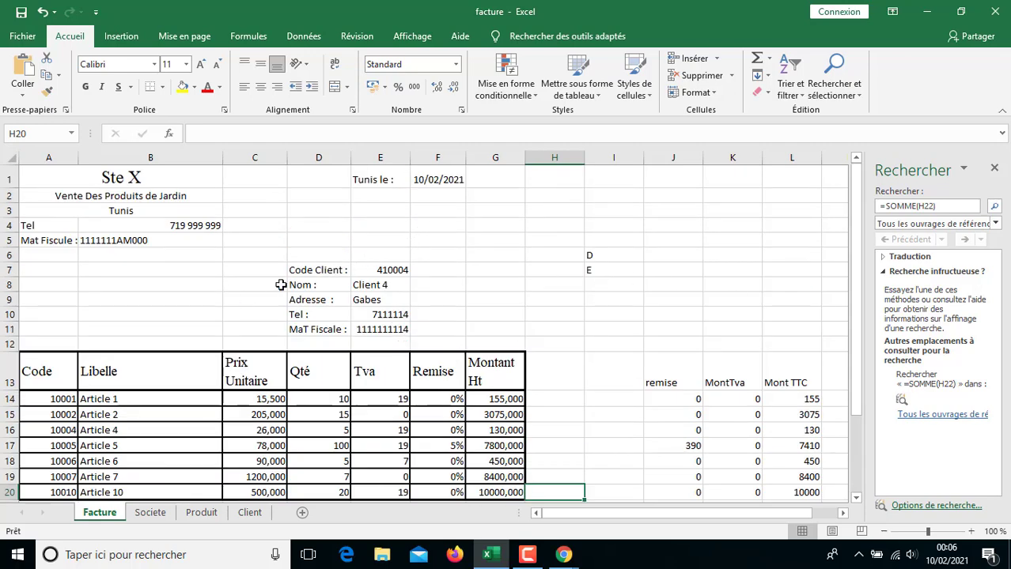
left_click(202, 512)
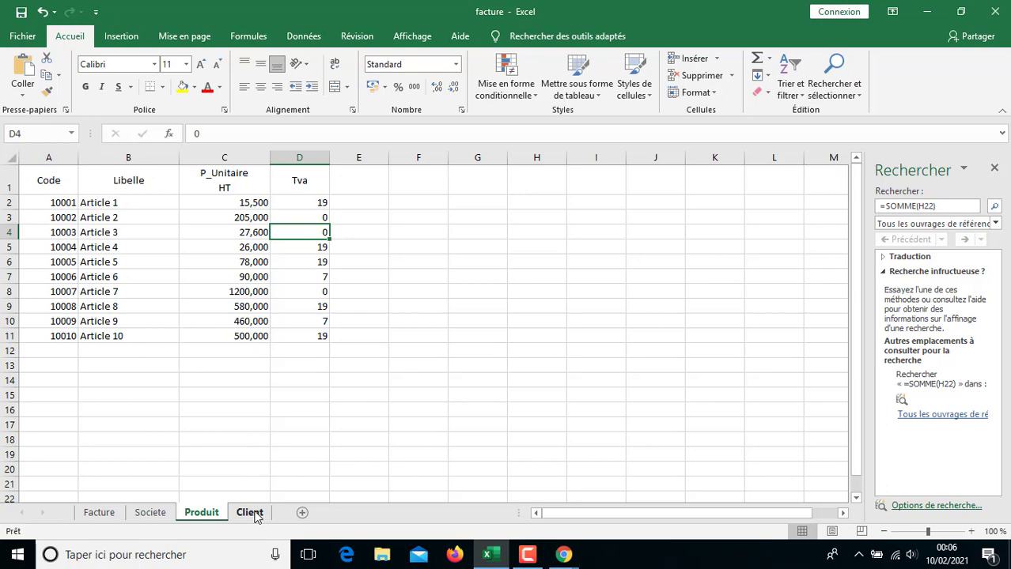
left_click(252, 513)
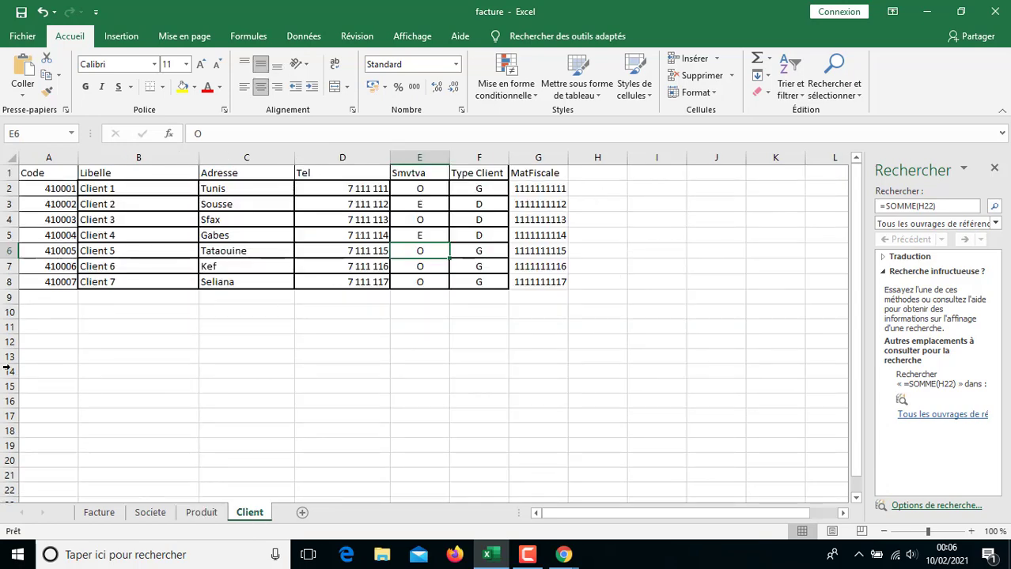
left_click(99, 514)
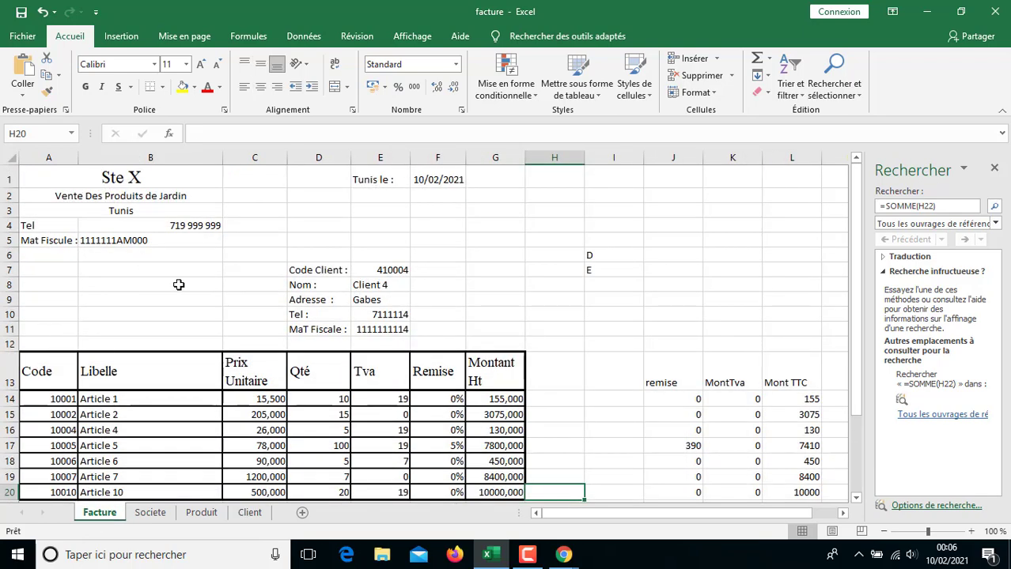
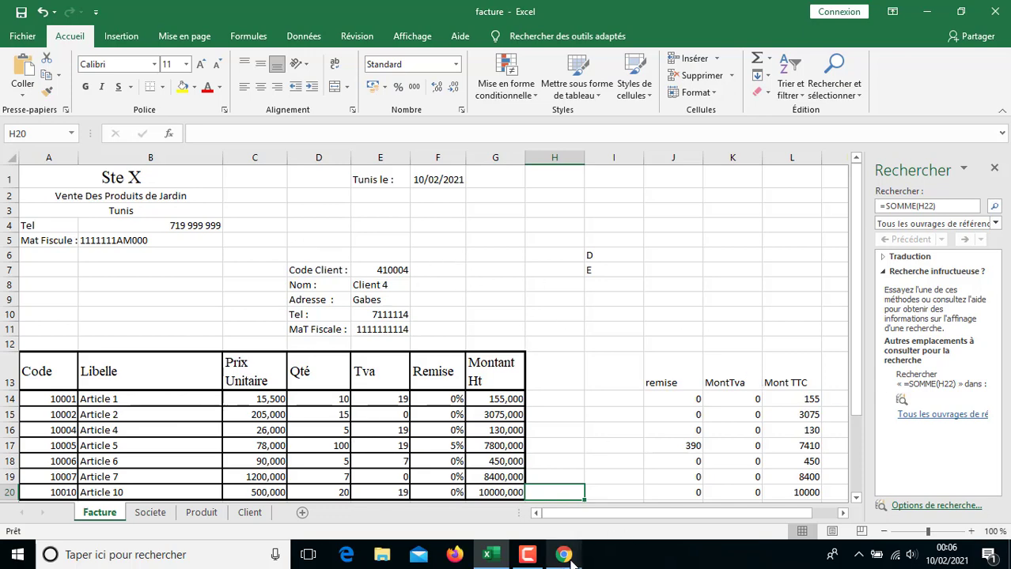
left_click(528, 555)
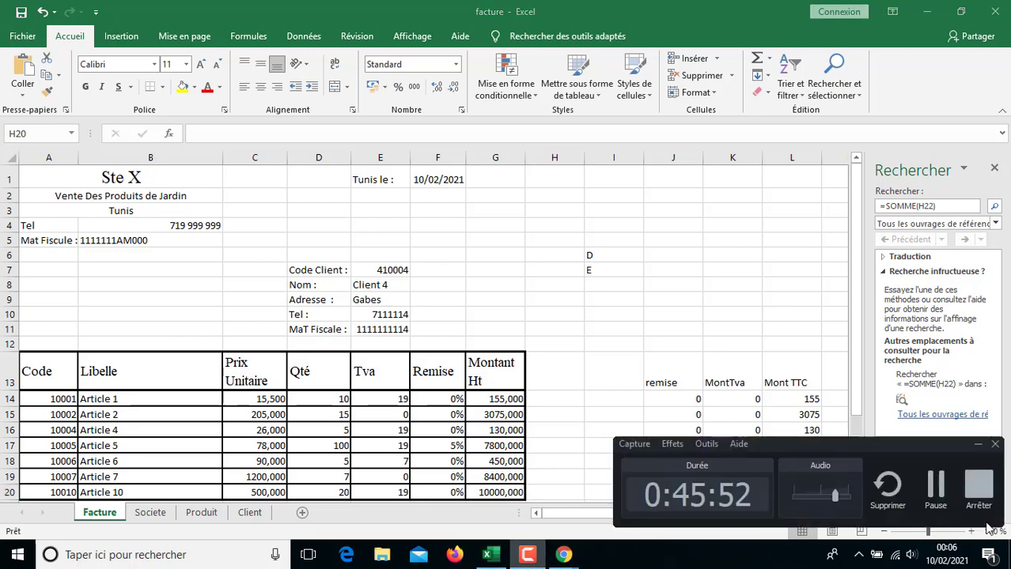
left_click(934, 484)
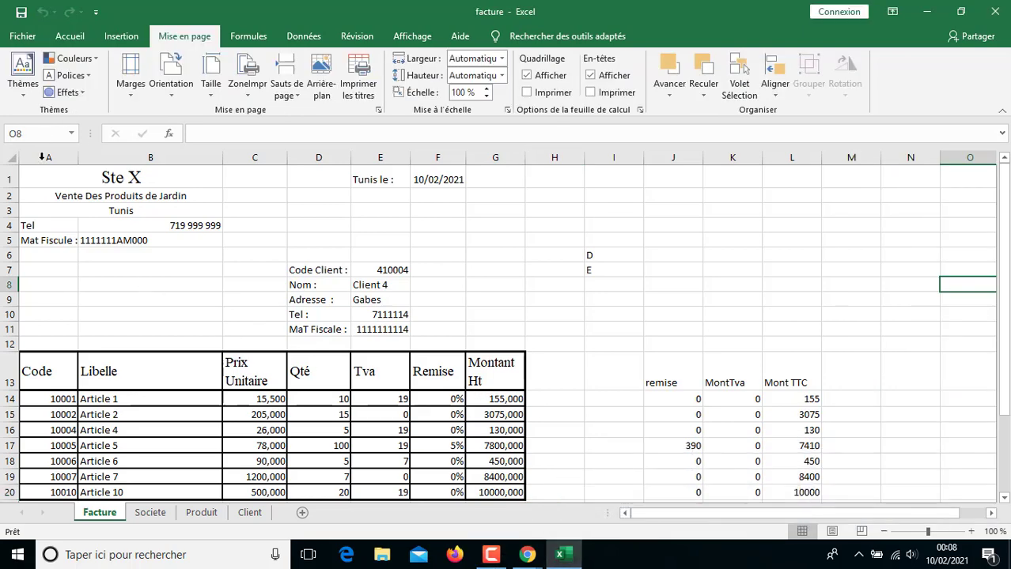
- Select the invoice range A1:G26 on the Facture sheet and open the print preview
left_click_drag(57, 171, 522, 497)
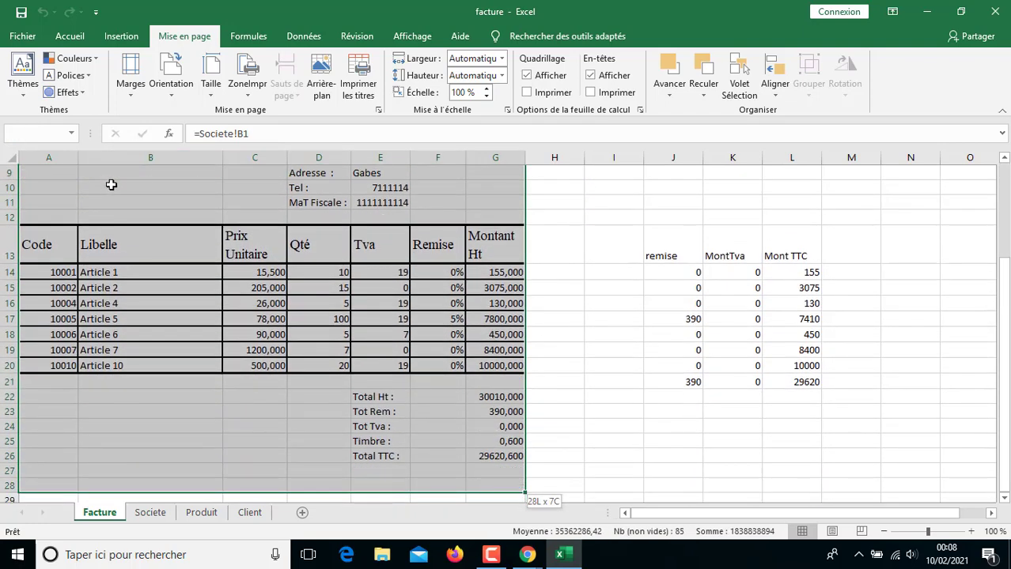
key("shift+Up")
key("shift+Up")
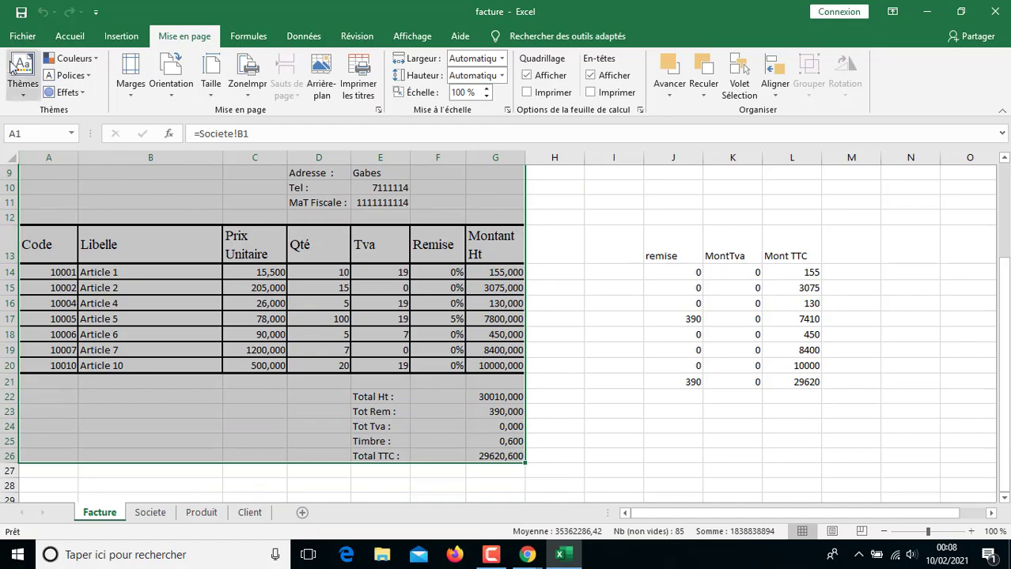
left_click(22, 36)
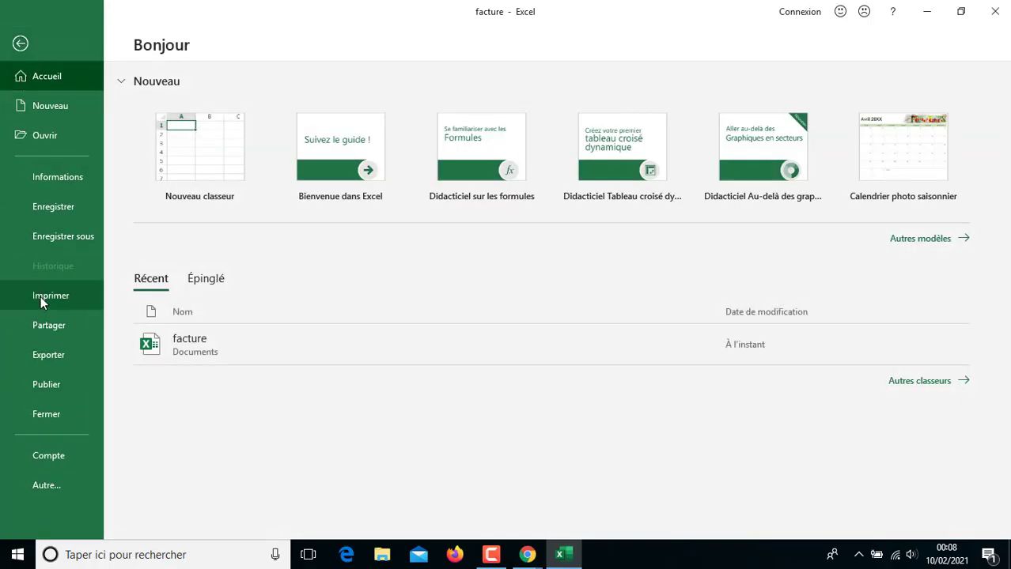
left_click(40, 296)
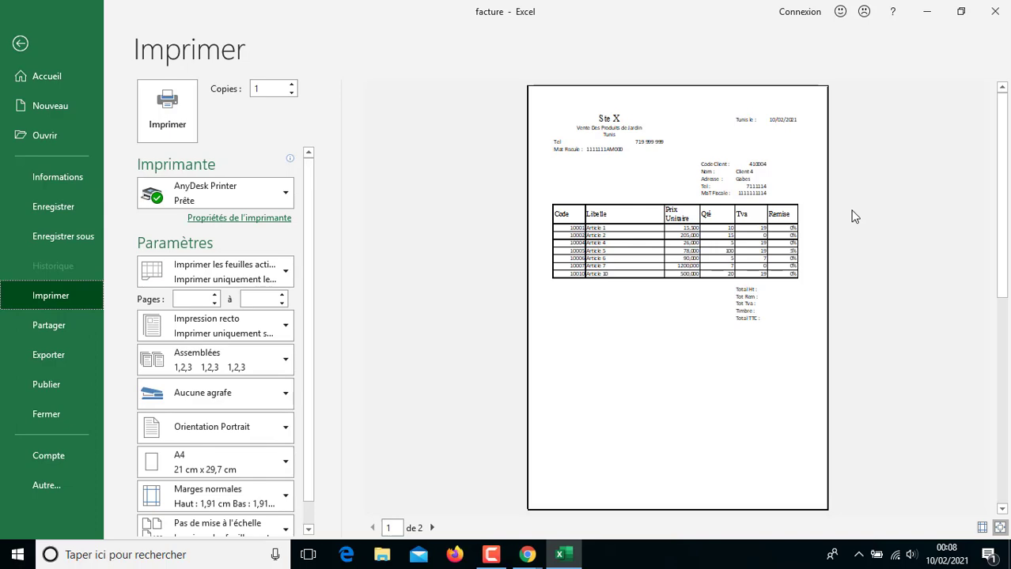
- Close the workbook, restart Excel and reopen the recent file facture
left_click(996, 13)
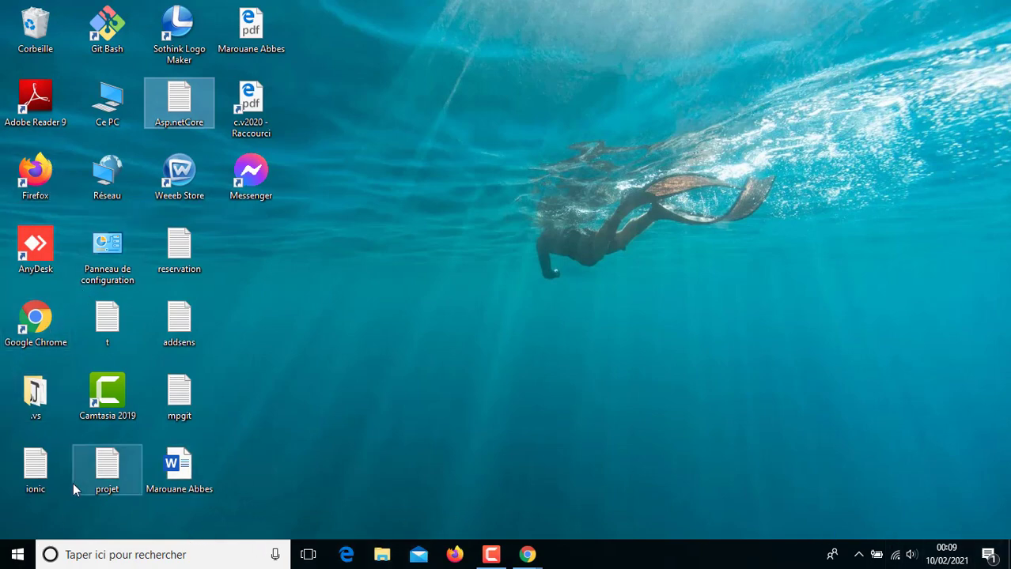
left_click(97, 556)
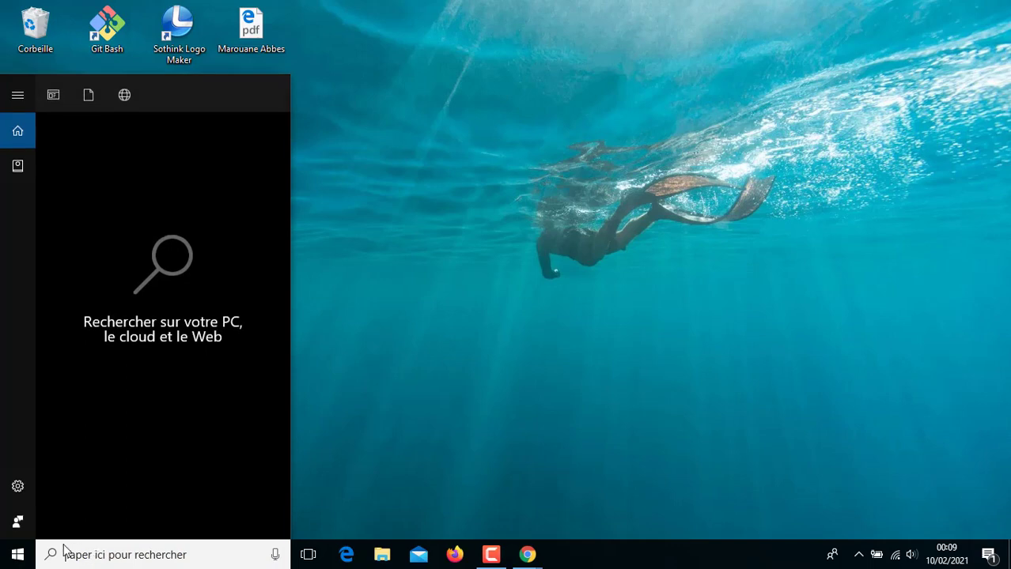
type("ex")
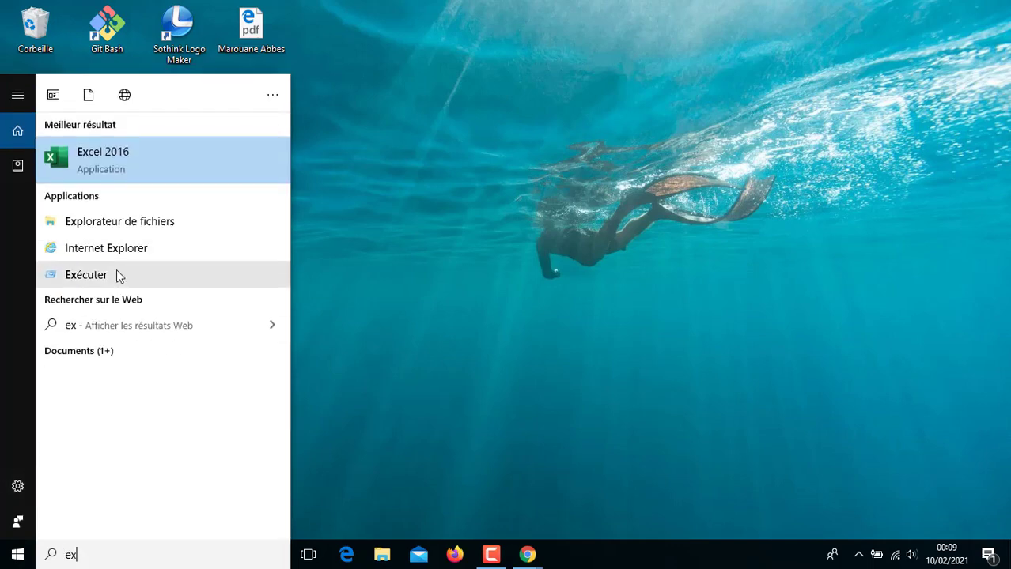
left_click(123, 170)
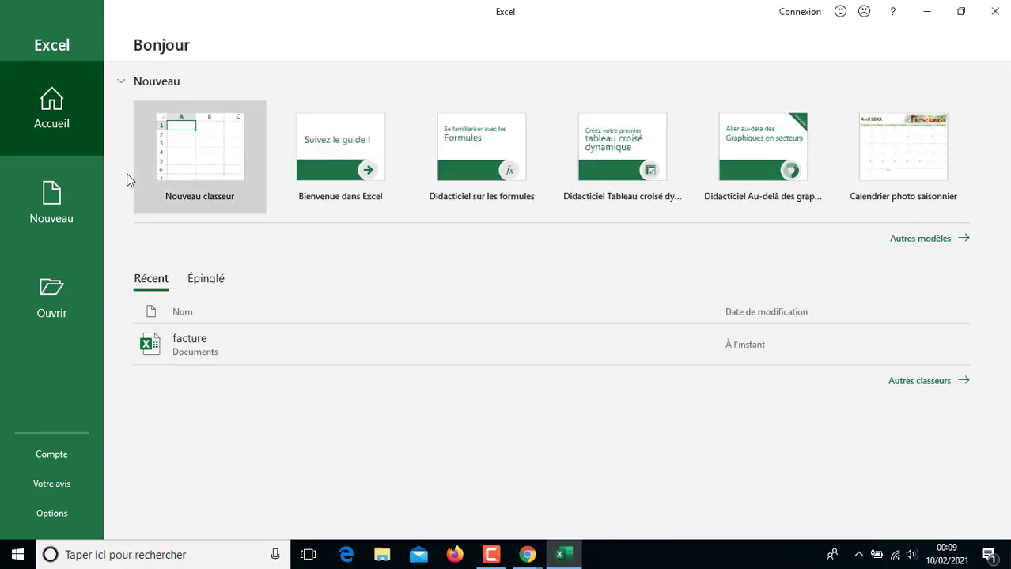
left_click(177, 341)
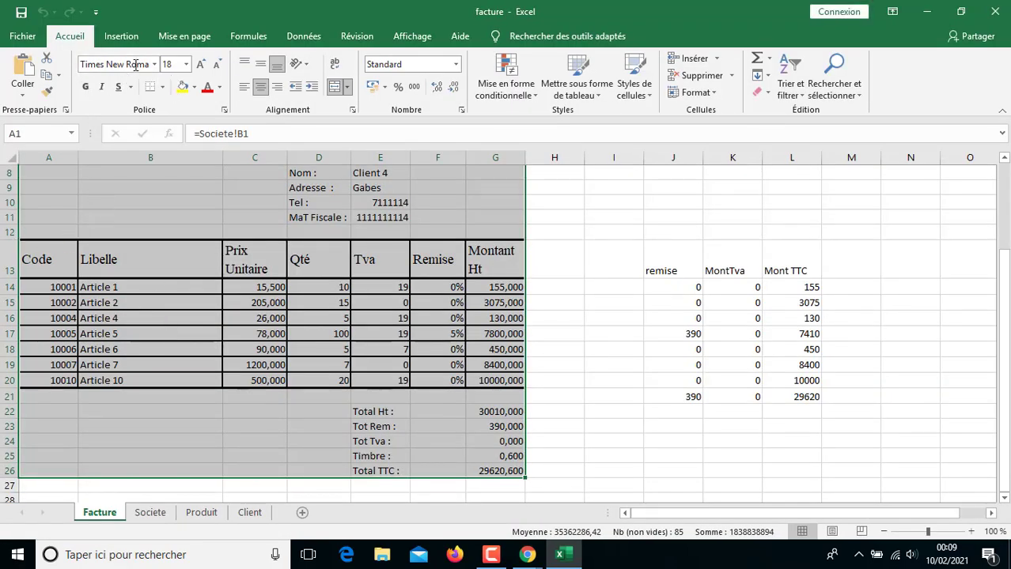
- Set the invoice's custom left and right page margins to 0,8 and open the print preview
left_click(176, 39)
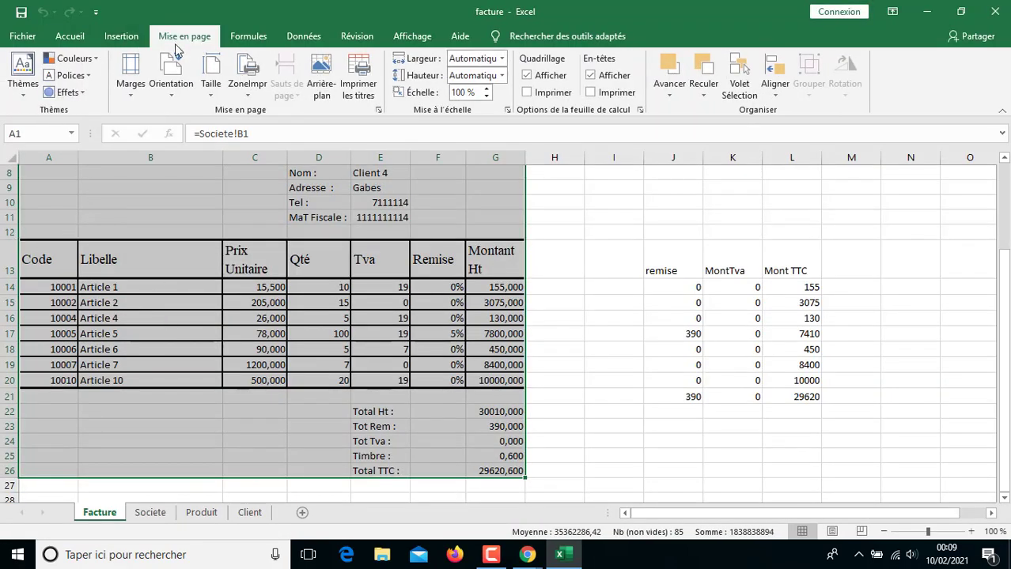
left_click(131, 97)
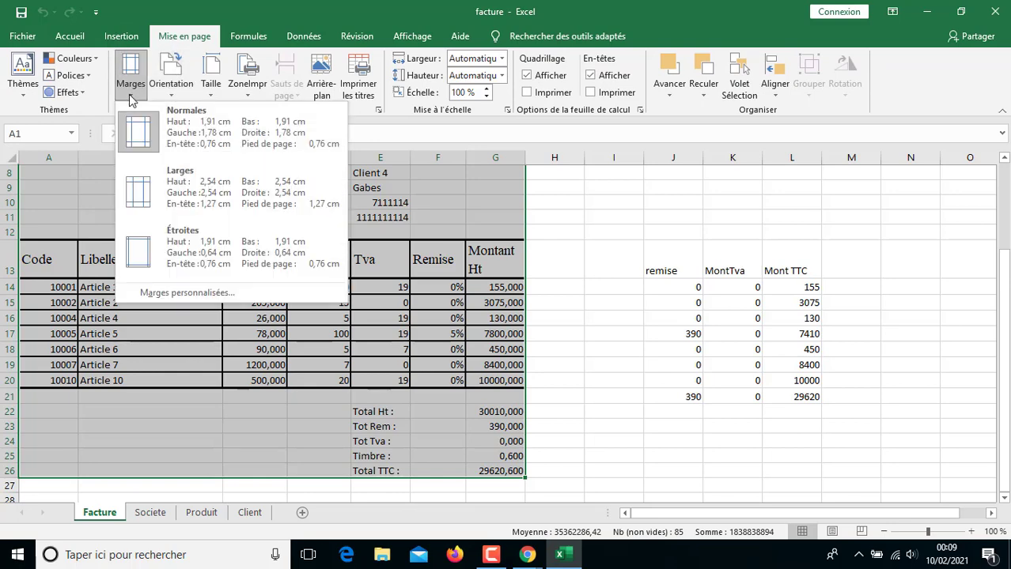
left_click(136, 297)
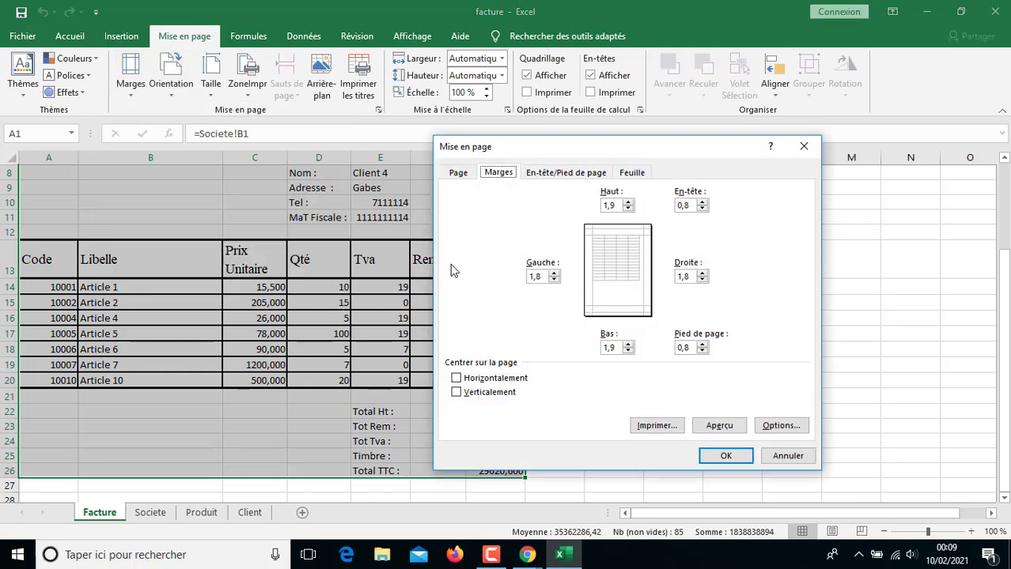
left_click(554, 280)
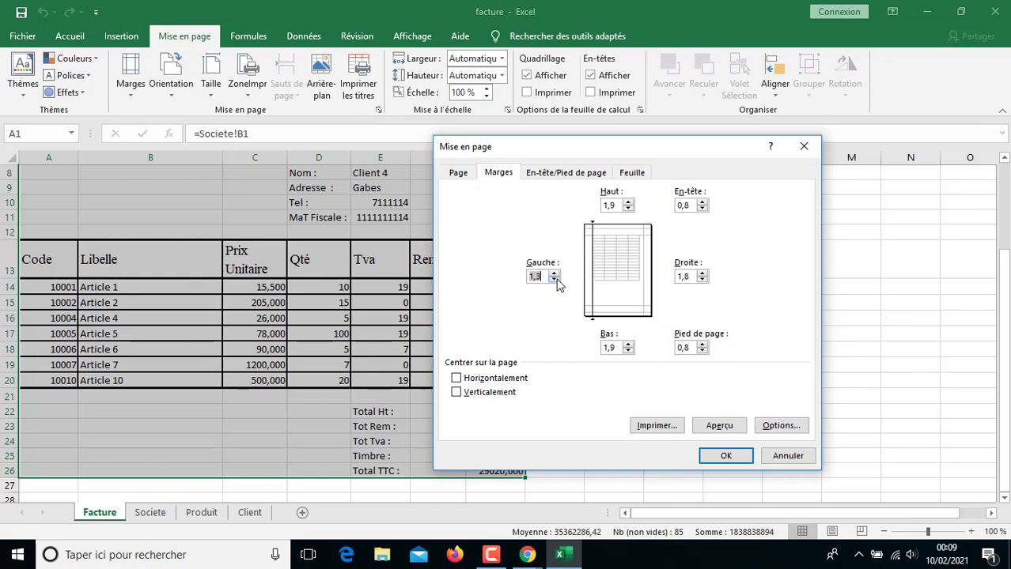
left_click(702, 280)
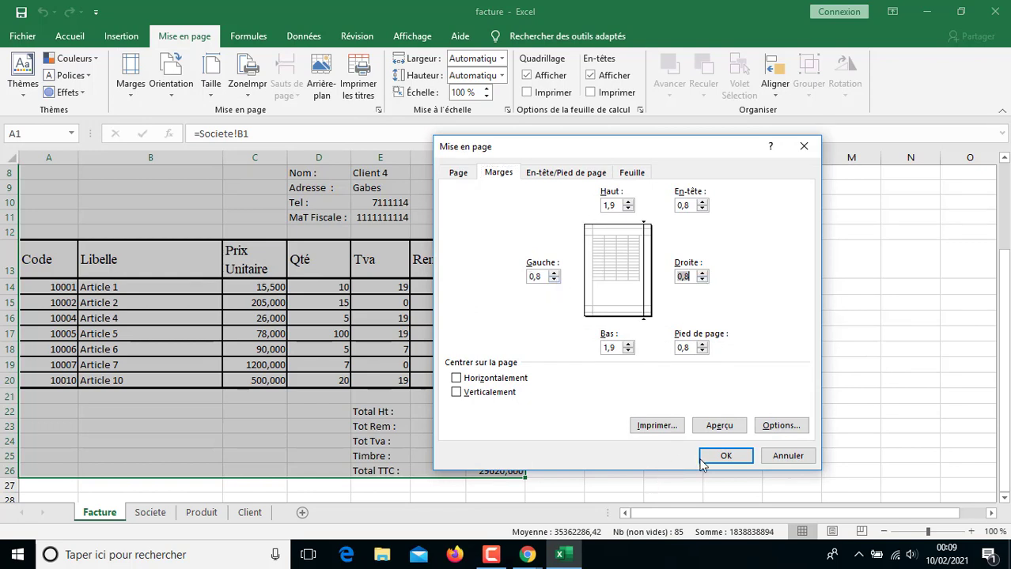
left_click(718, 426)
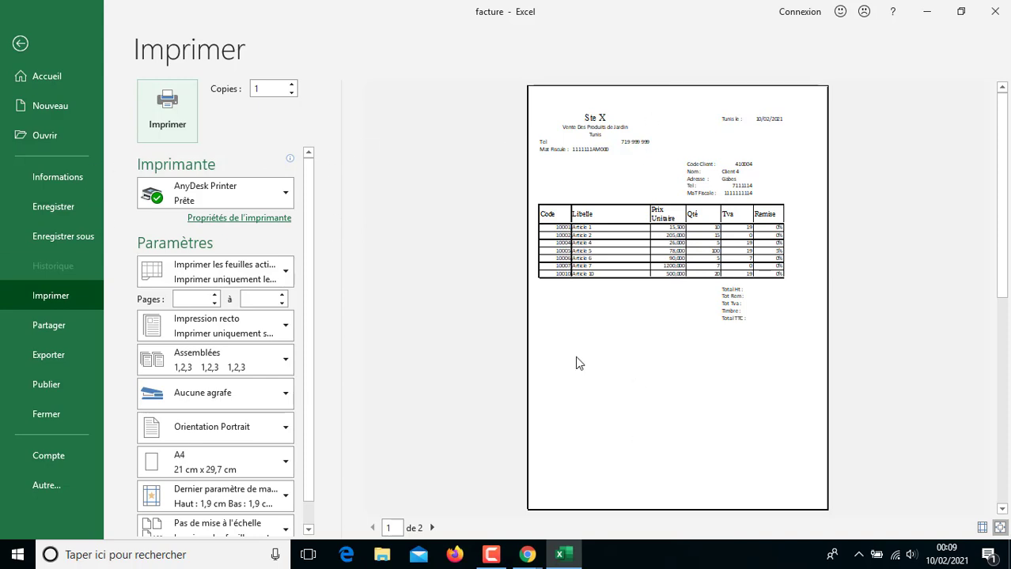
left_click(927, 11)
left_click(563, 555)
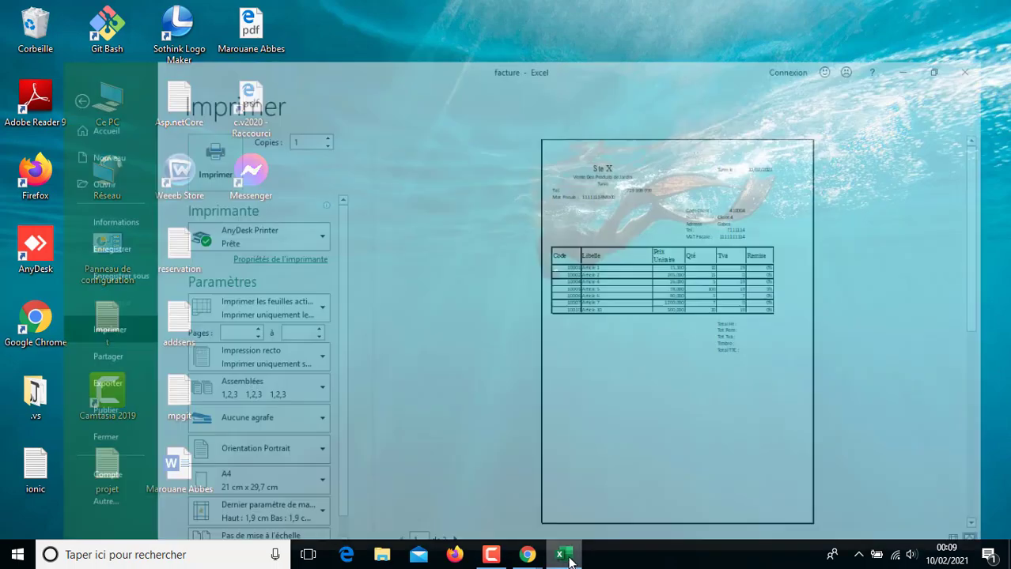
left_click(527, 556)
left_click(484, 555)
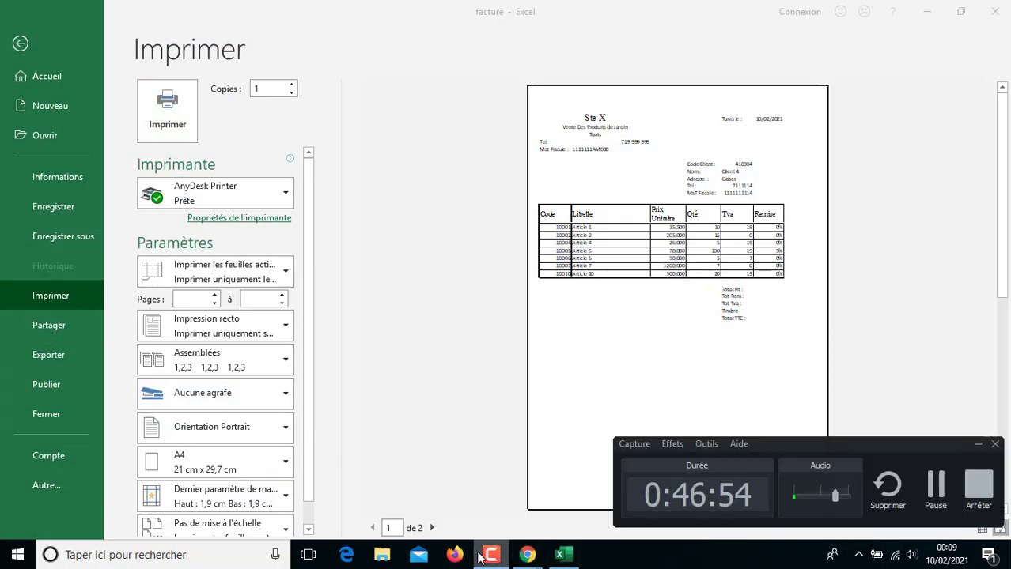
left_click(933, 492)
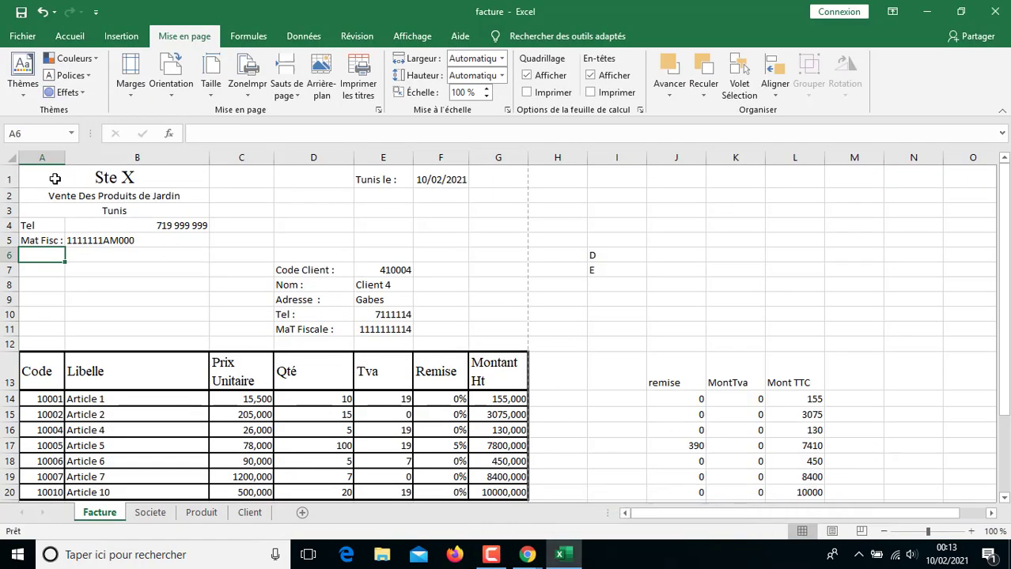
- Check the custom page margins of the Facture sheet and preview the printed invoice from the page setup
left_click(54, 179)
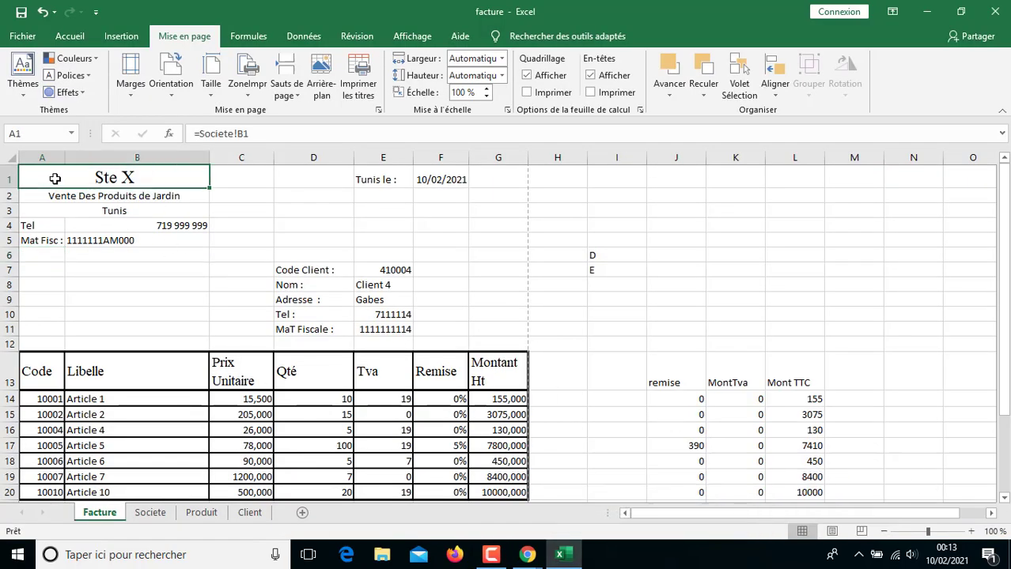
left_click(132, 96)
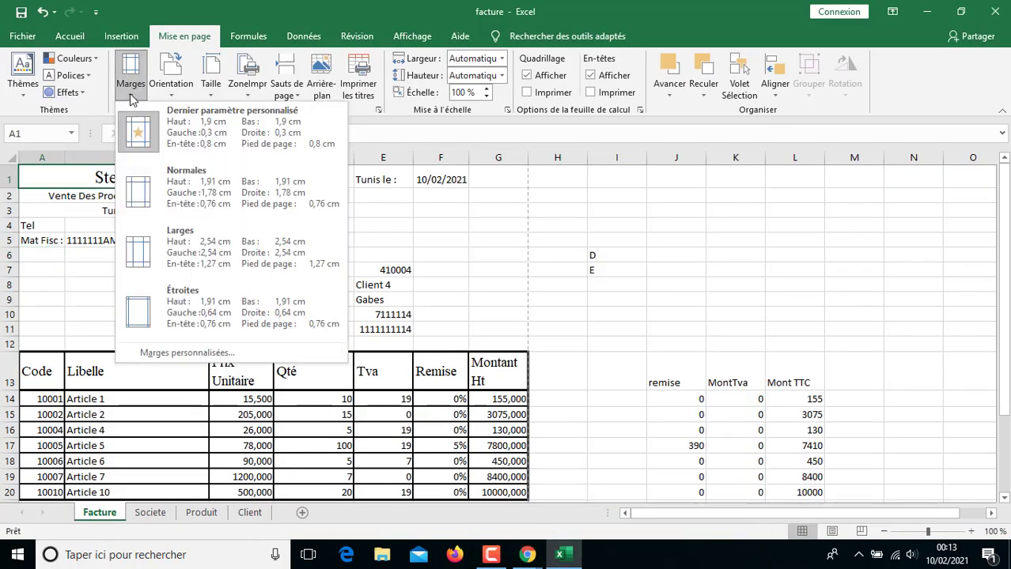
left_click(174, 352)
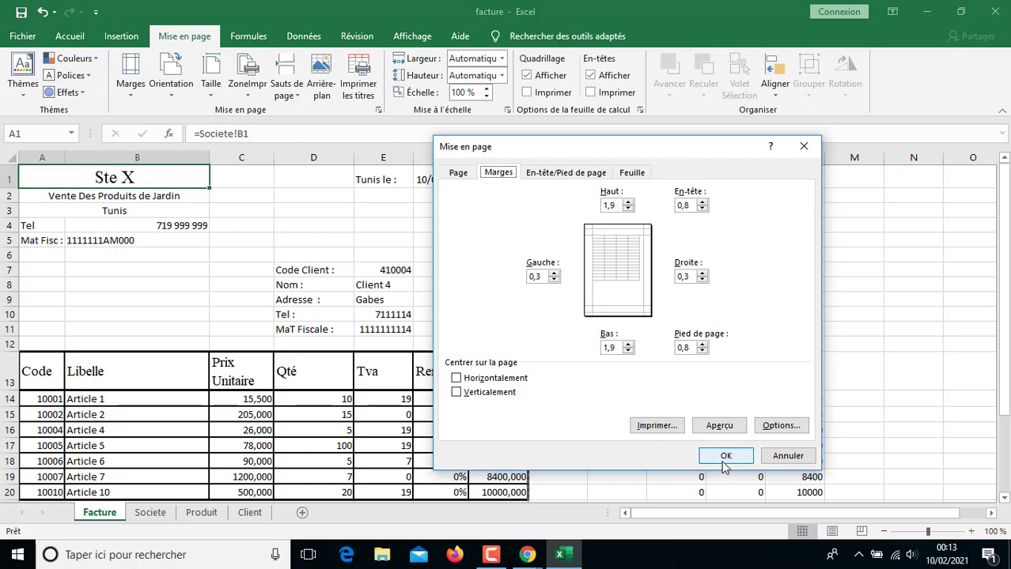
left_click(733, 432)
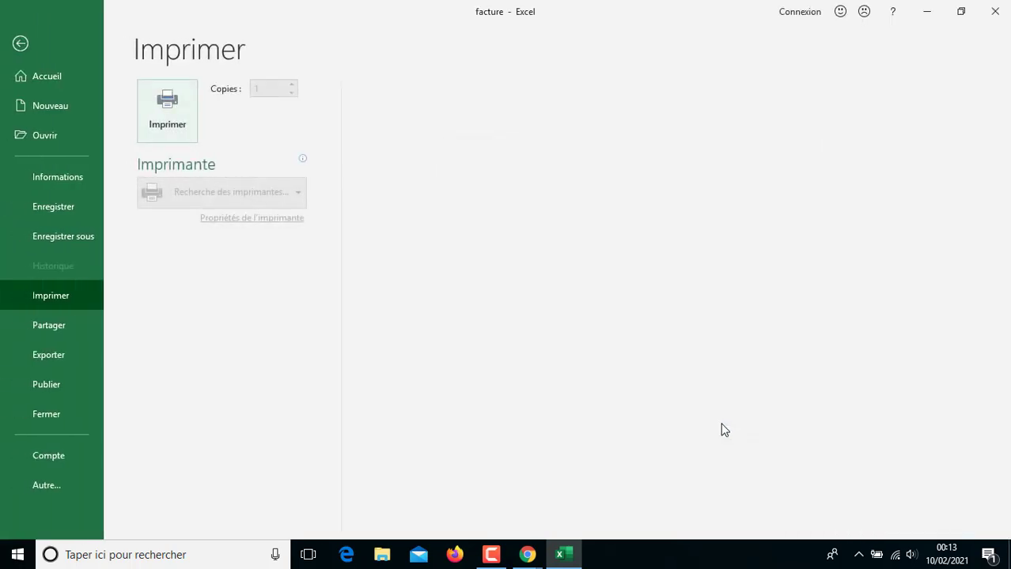